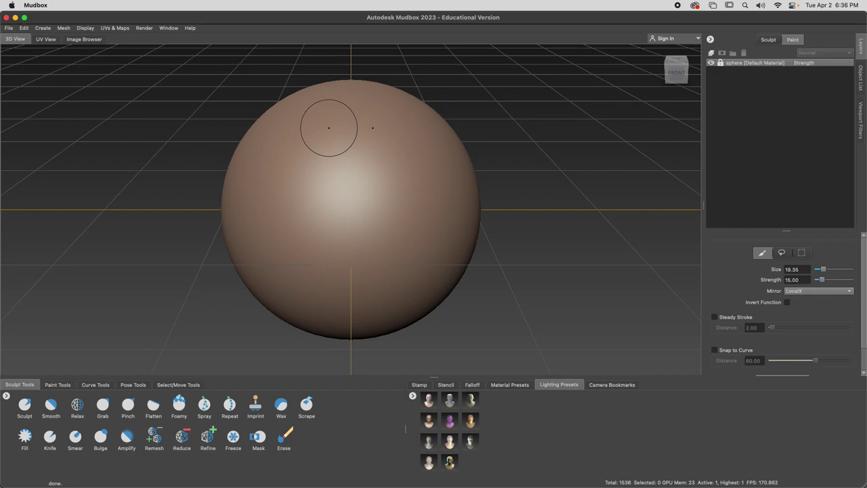
Step: Select the entire sphere with the Objects selection tool
scroll(384, 182, down, 2)
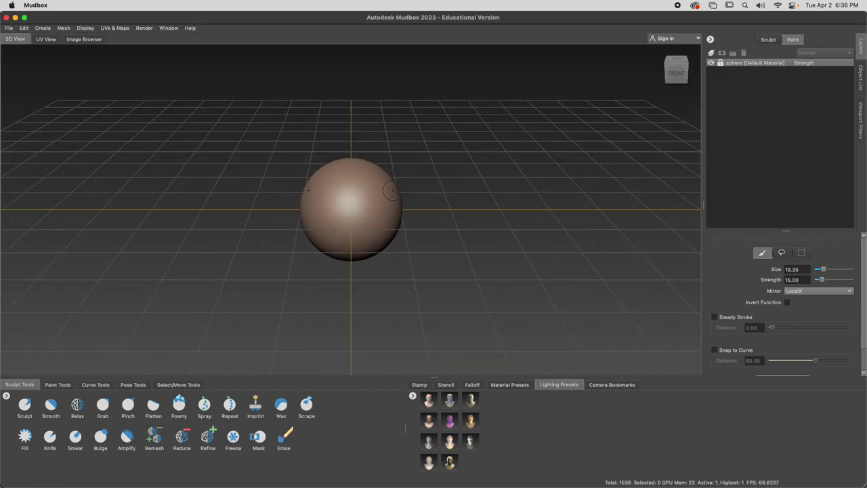
scroll(369, 195, up, 1)
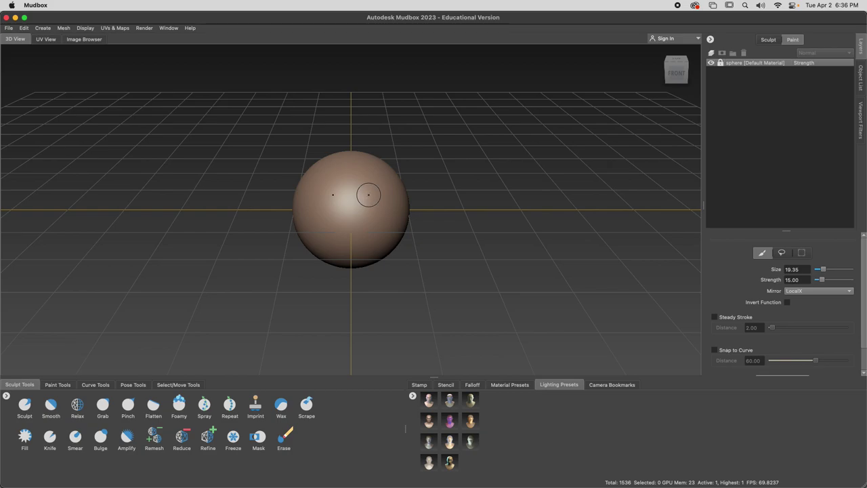
key(ctrl+a)
click(179, 385)
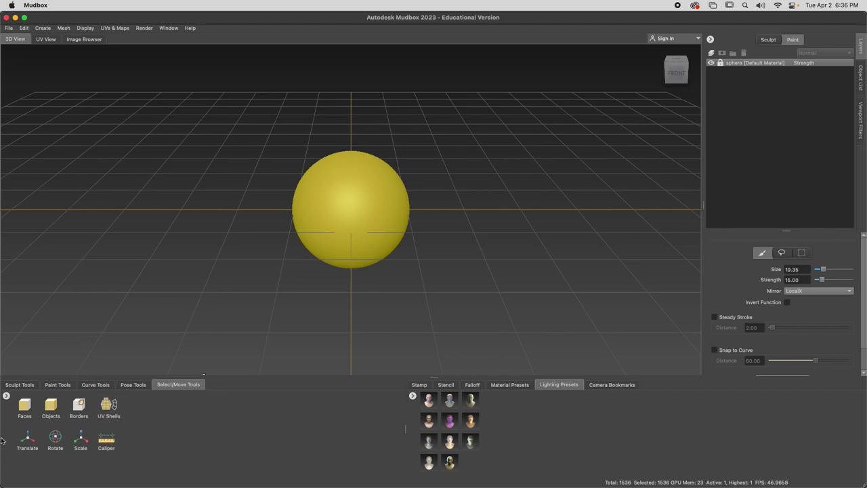
click(49, 407)
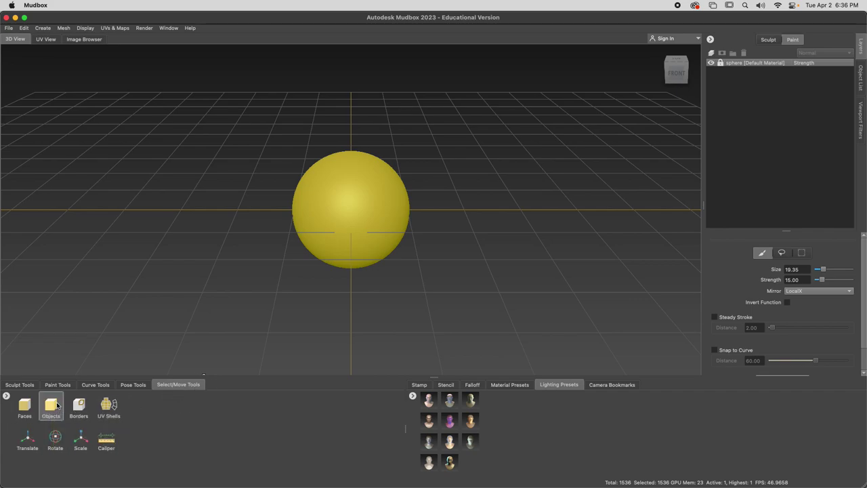
click(521, 168)
click(351, 187)
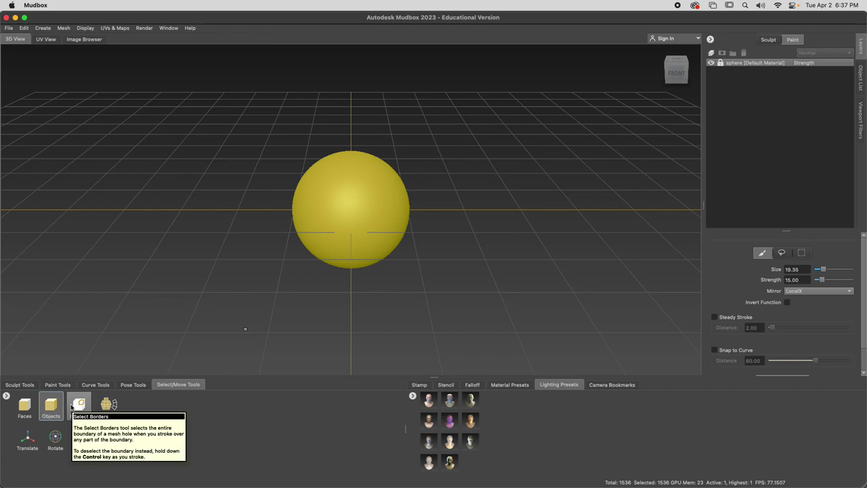
Step: Try out the transform tools on the sphere, translate it by 4.889 along Z, and undo the move
click(28, 442)
click(55, 439)
click(80, 439)
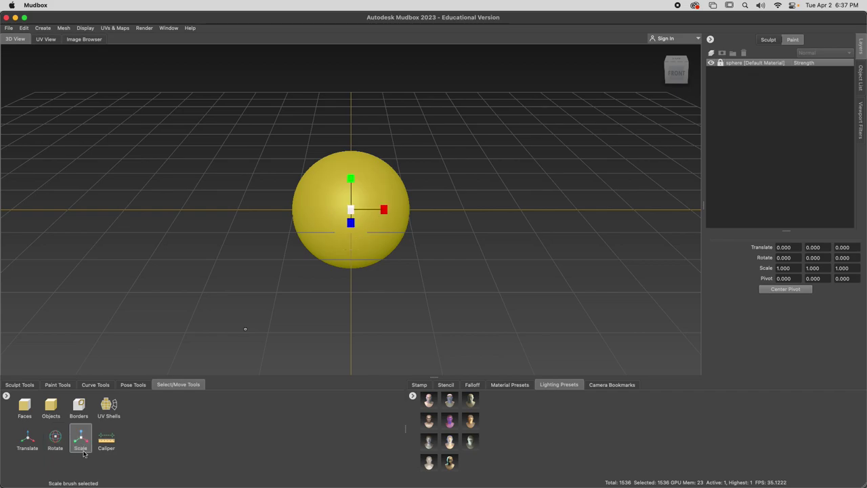
click(27, 439)
mouse_move(350, 221)
mouse_down()
mouse_move(347, 236)
mouse_move(351, 221)
mouse_up()
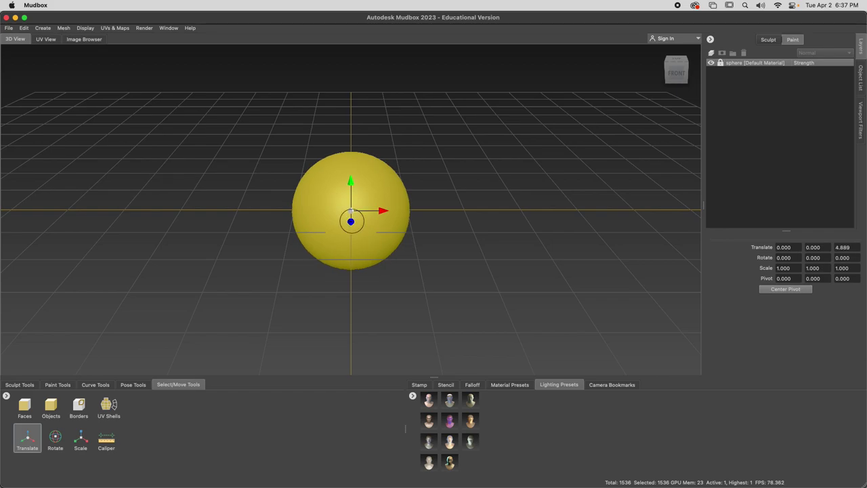
key(super+z)
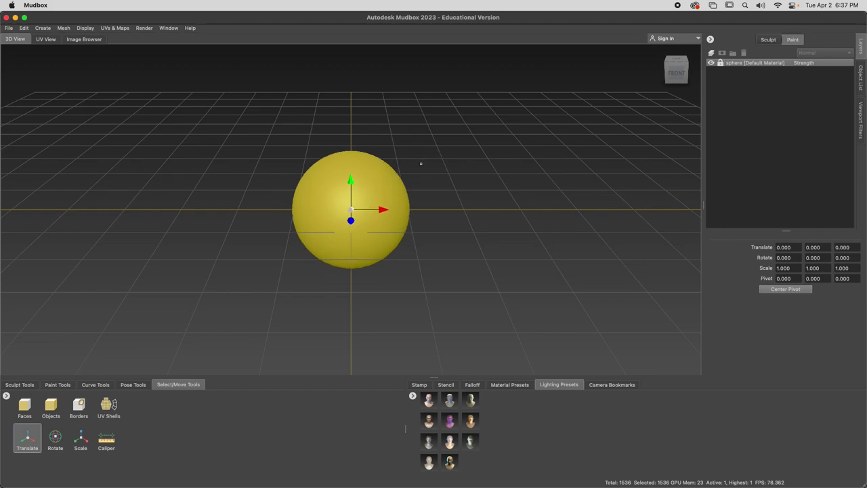
Step: Deselect the sphere with the Objects tool and display its wireframe
click(51, 407)
click(193, 240)
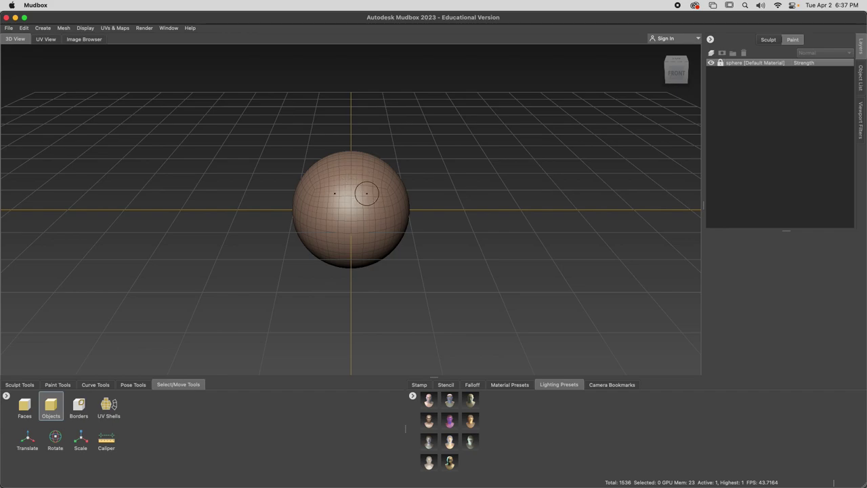
scroll(365, 190, up, 5)
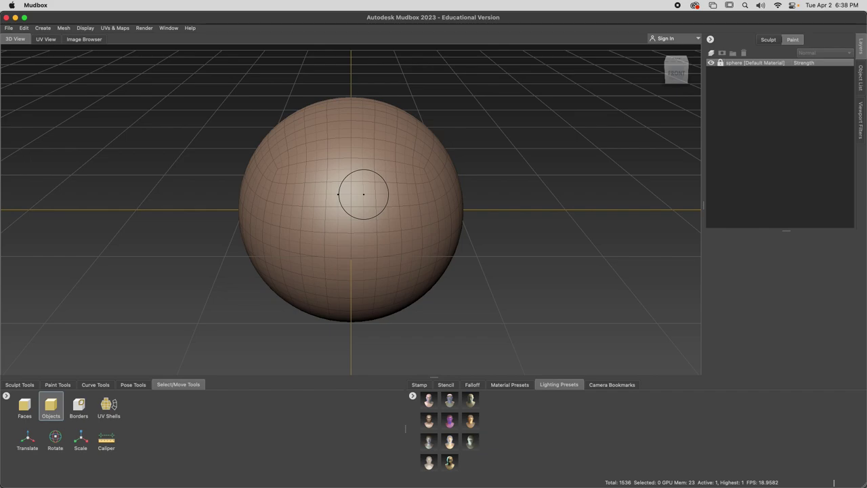
Step: Subdivide the sphere's mesh twice, up to level 3
key(shift+d)
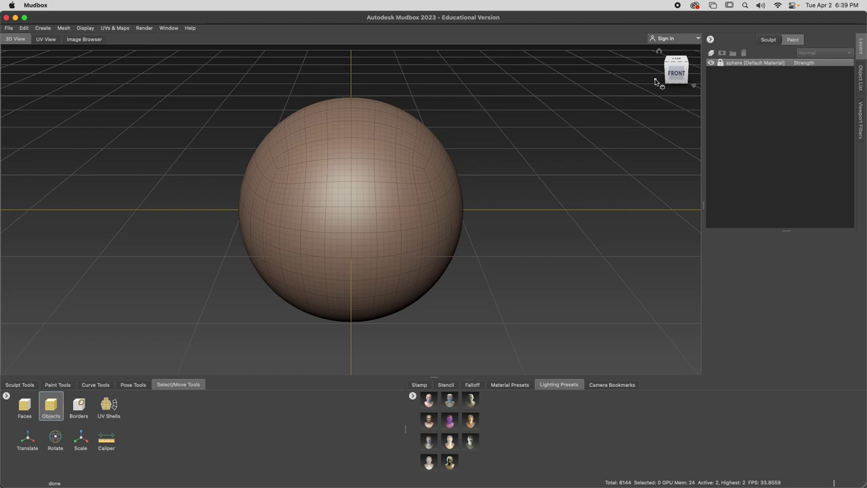
key(shift+d)
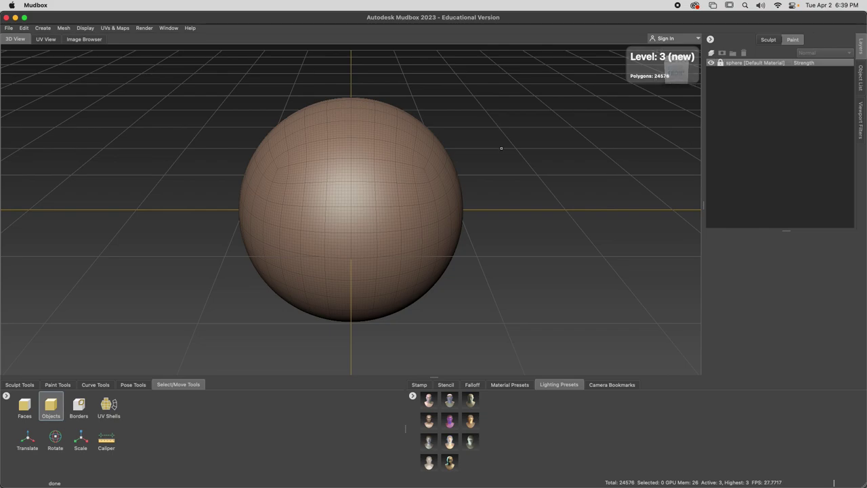
Step: Step the sphere back and forth through subdivision levels 1 to 3 to compare mesh density, ending on level 3
key(Page_Down)
key(Page_Down)
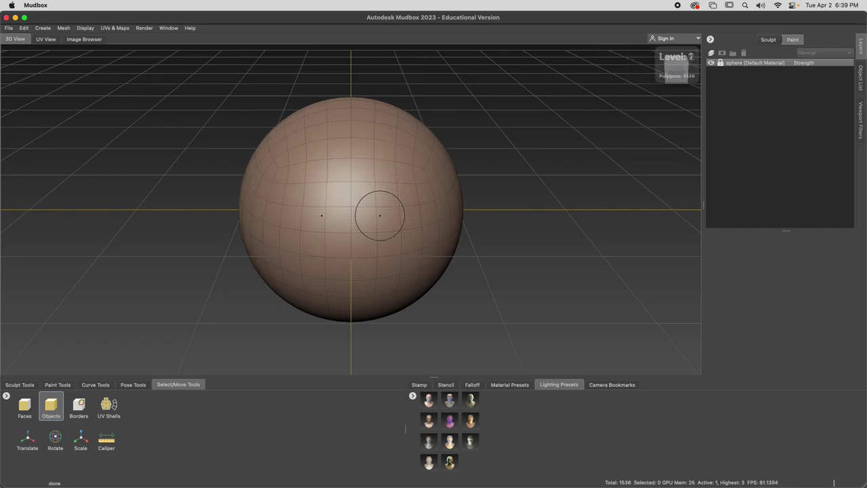
key(Page_Up)
key(Page_Up)
key(Page_Down)
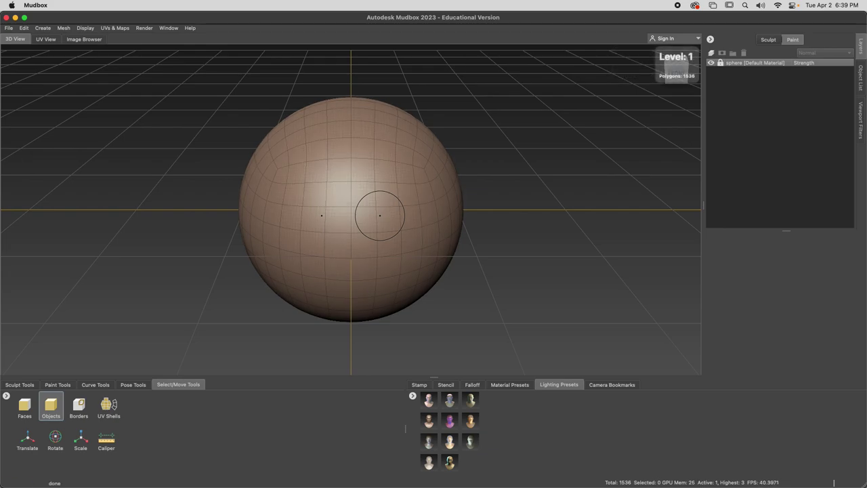
key(Page_Up)
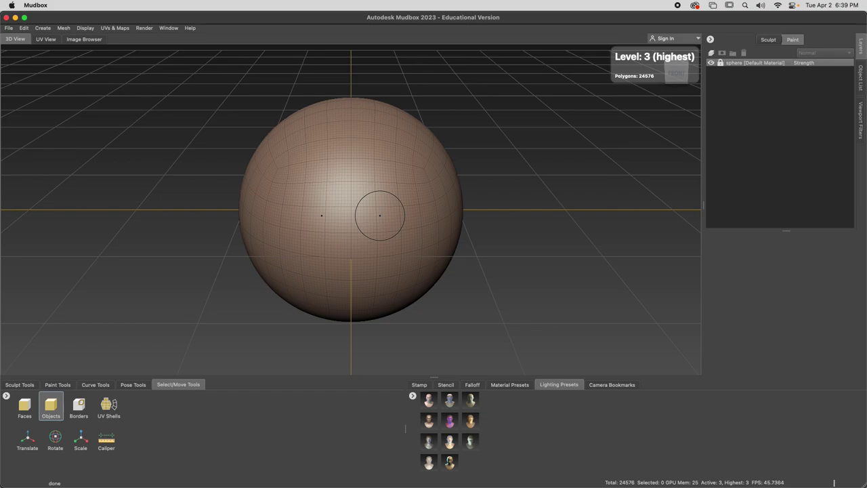
key(Page_Down)
key(Page_Up)
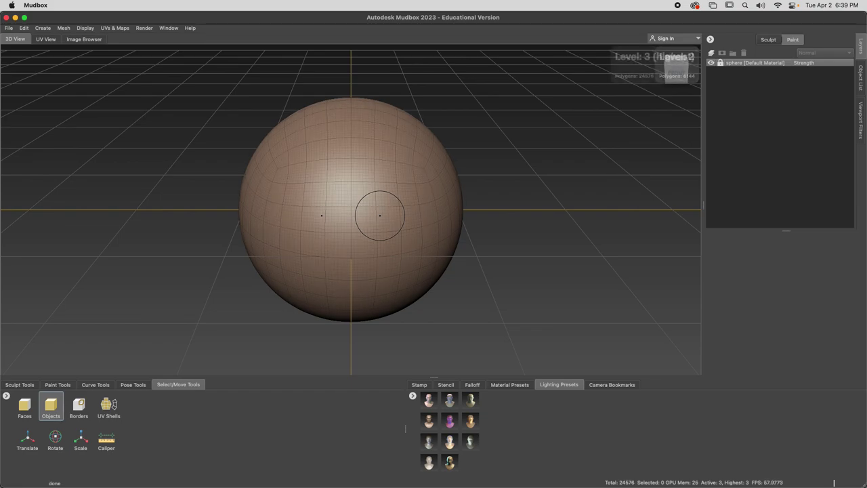
key(Page_Down)
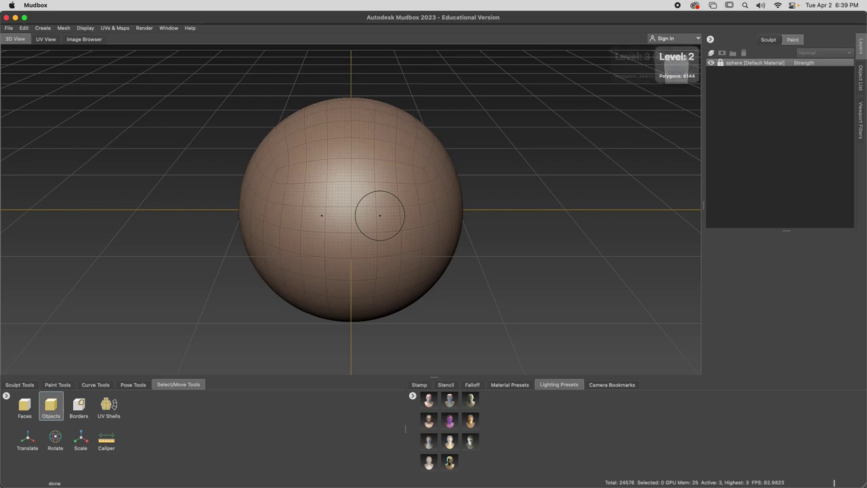
key(Page_Up)
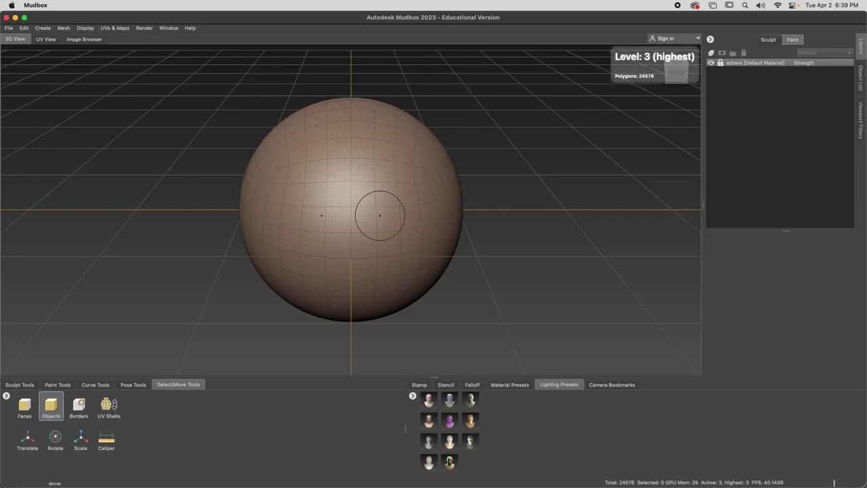
key(Page_Down)
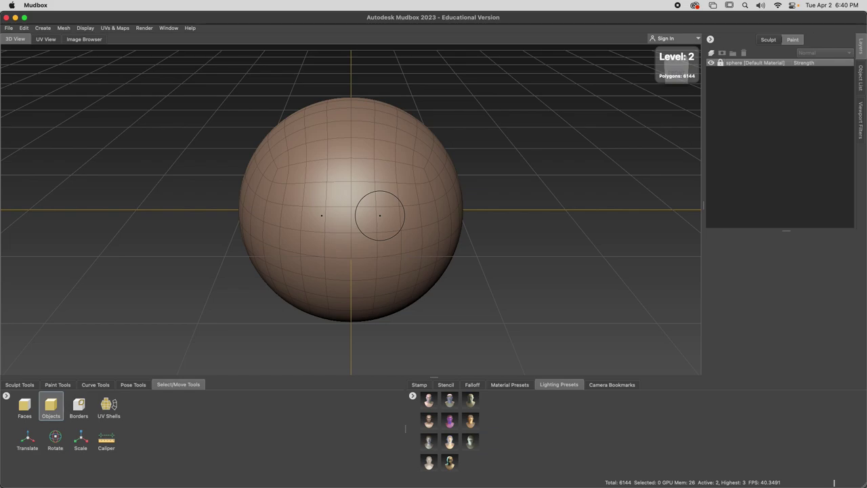
key(Page_Up)
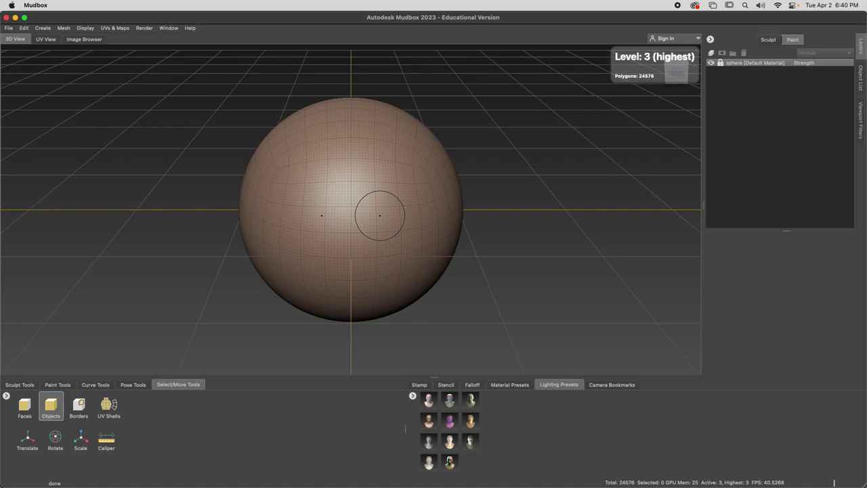
key(Page_Down)
key(Page_Up)
key(Page_Down)
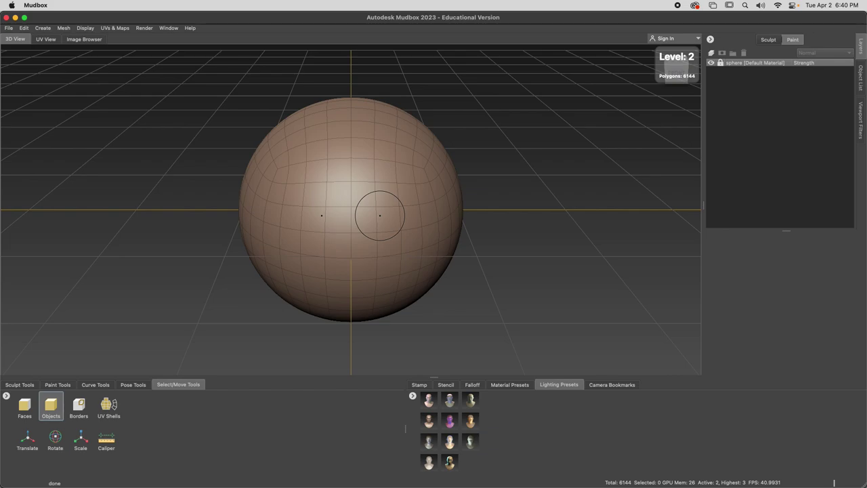
key(Page_Up)
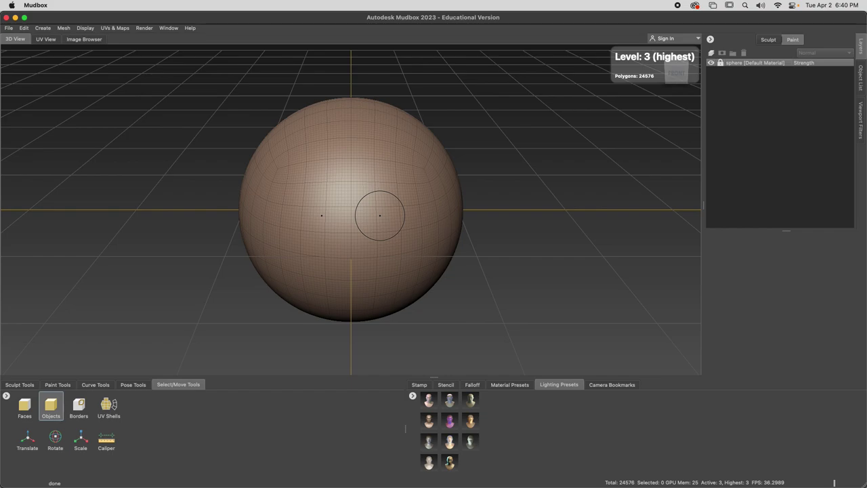
Step: Add subdivision level 4 to the sphere, step through the lower levels, and leave level 2 active
key(shift+d)
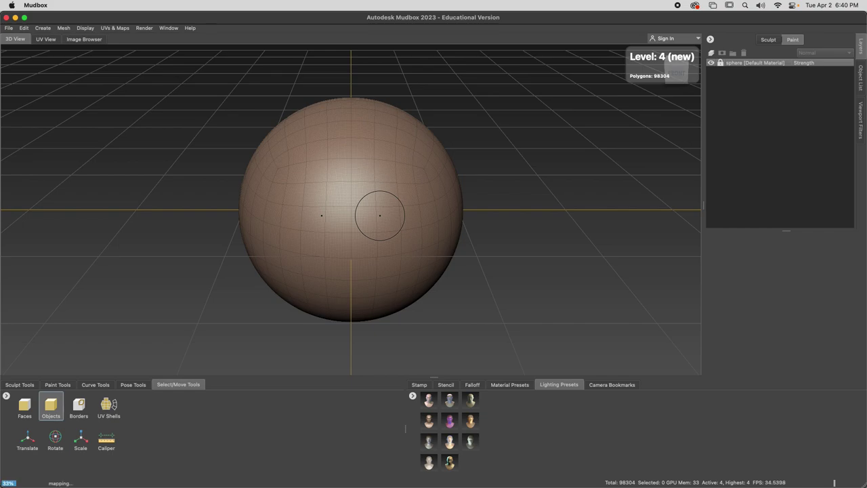
key(Page_Down)
key(Page_Down)
key(Page_Up)
key(Page_Up)
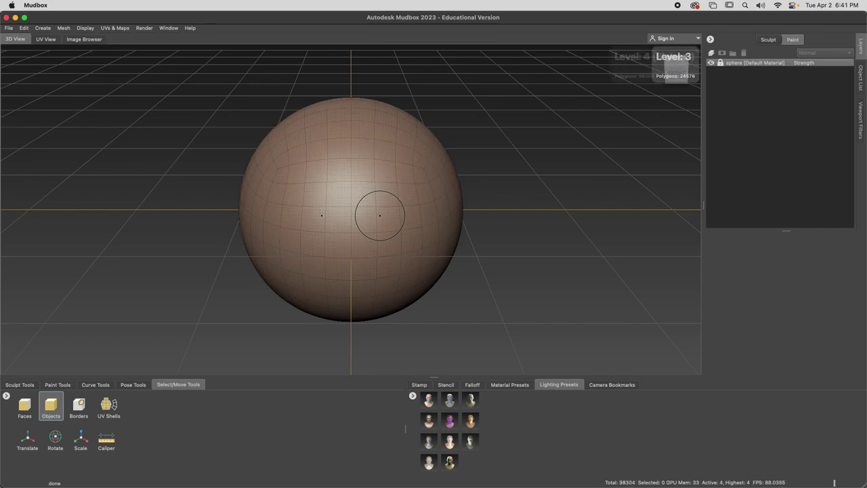
key(Page_Down)
key(Page_Down)
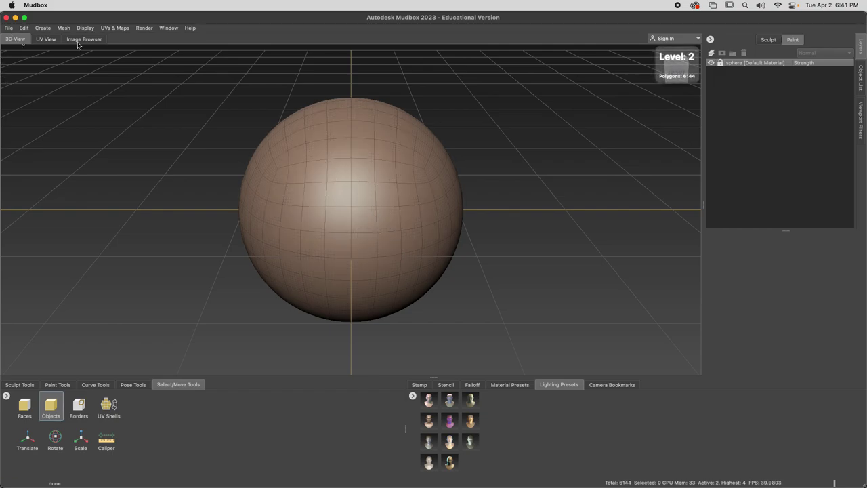
click(9, 28)
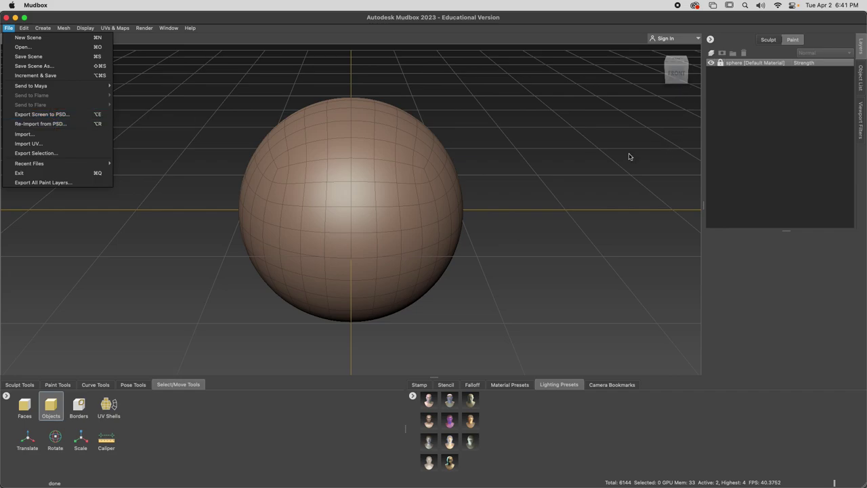
click(341, 197)
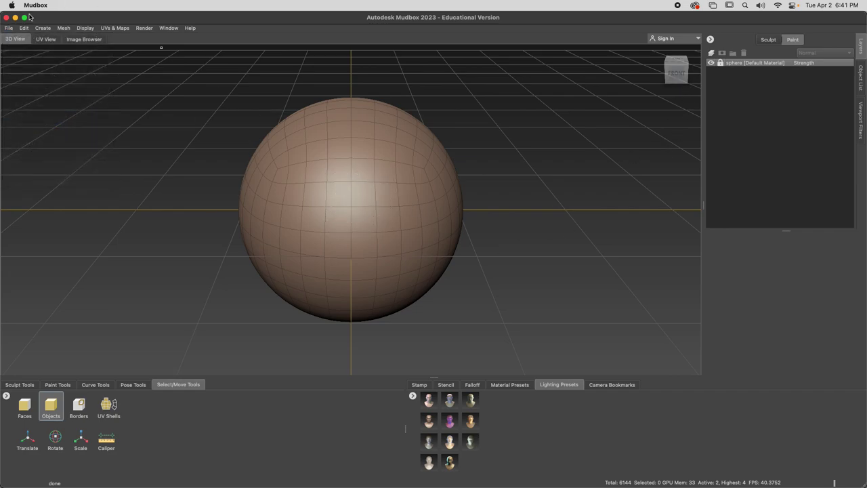
click(11, 28)
mouse_move(26, 29)
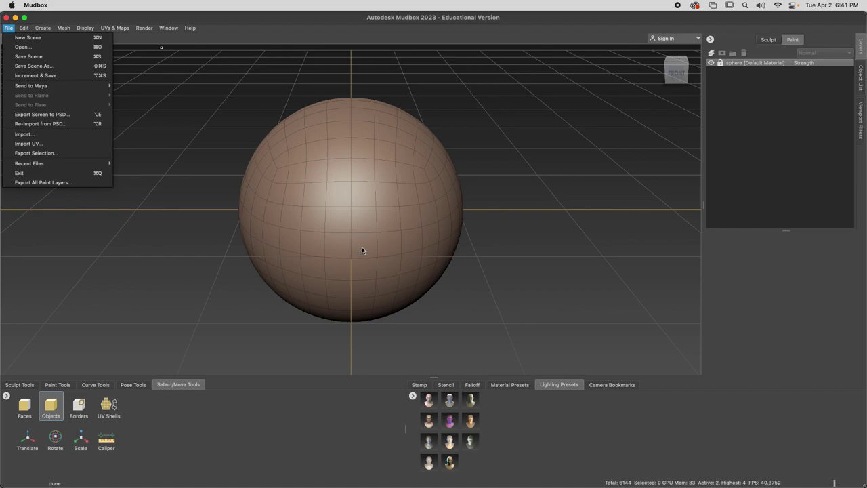
Step: Bring up the set of sculpting tools in place of the selection and transform tools
click(20, 388)
click(22, 389)
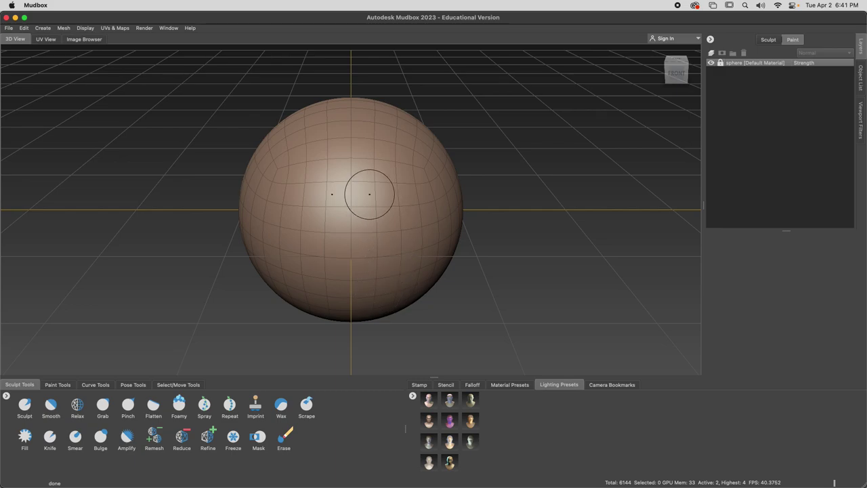
click(25, 405)
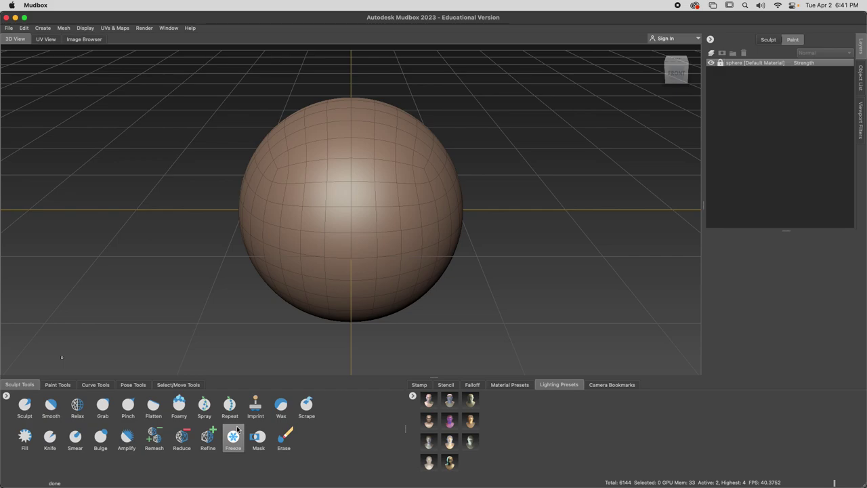
Step: Switch to Chrome to review the "MUDBOX INTERFACE & CONTROLS" slide, and return to Mudbox
key(super+Tab)
key(super+Tab)
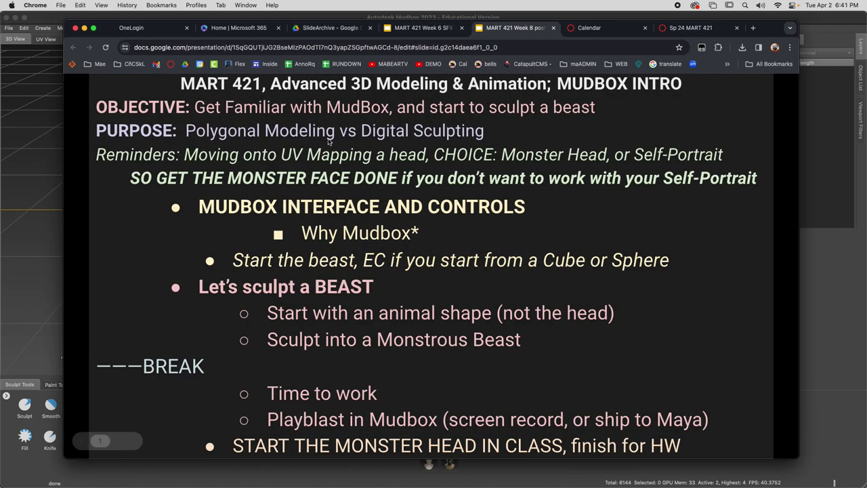
key(Right)
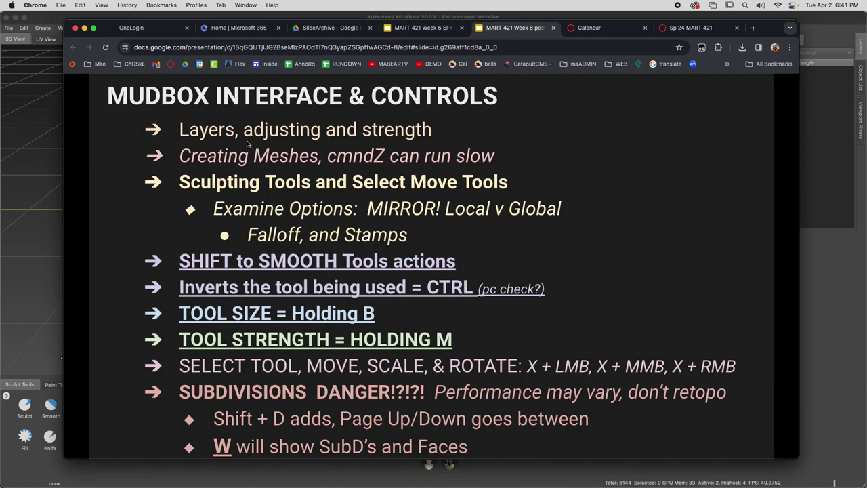
click(817, 30)
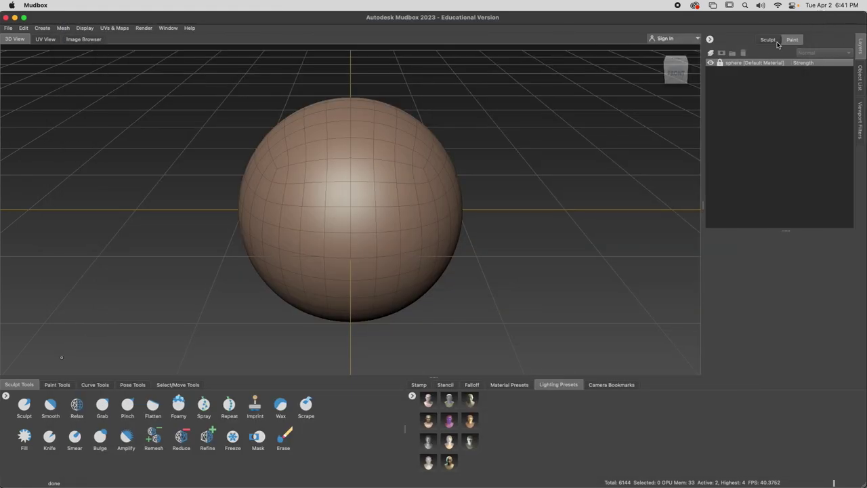
Step: Show the sculpt layers instead of the paint layers and select the whole sphere
click(768, 41)
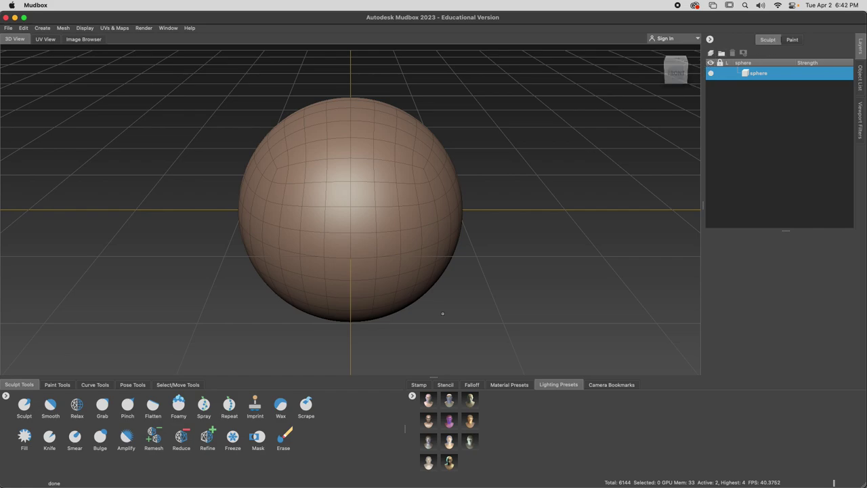
mouse_move(377, 323)
alt+mouse_down()
mouse_move(368, 300)
mouse_move(332, 267)
mouse_move(332, 294)
mouse_move(382, 280)
alt+mouse_up()
click(382, 281)
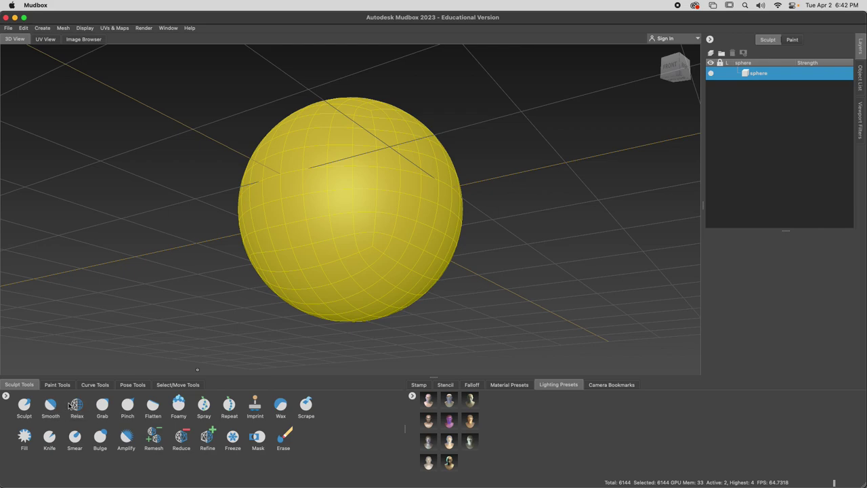
Step: Clear the sphere's selection with the Objects selection tool and bring back the sculpting tools
click(178, 384)
click(116, 369)
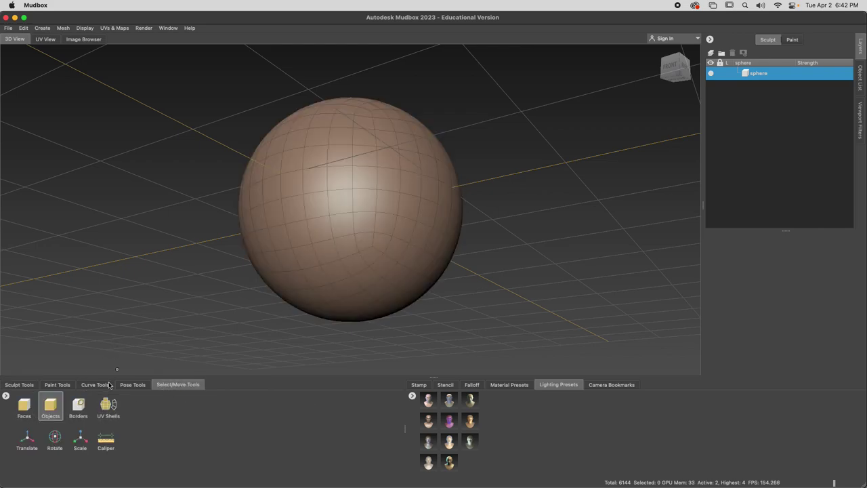
click(23, 385)
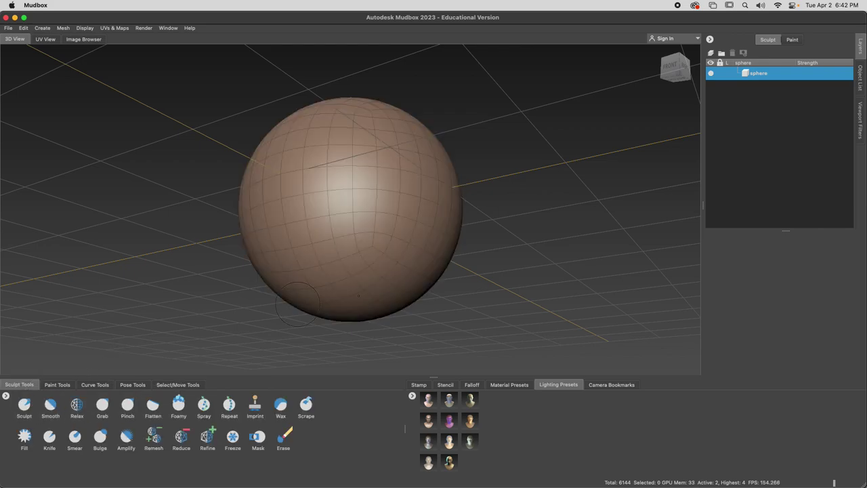
Step: Select the whole sphere and pull the first bumps and spikes out of its lower half with the Sculpt tool
key(ctrl+a)
mouse_move(302, 289)
alt+mouse_down()
mouse_move(321, 258)
mouse_move(308, 233)
mouse_move(333, 280)
mouse_move(332, 271)
mouse_move(223, 304)
alt+mouse_up()
click(23, 405)
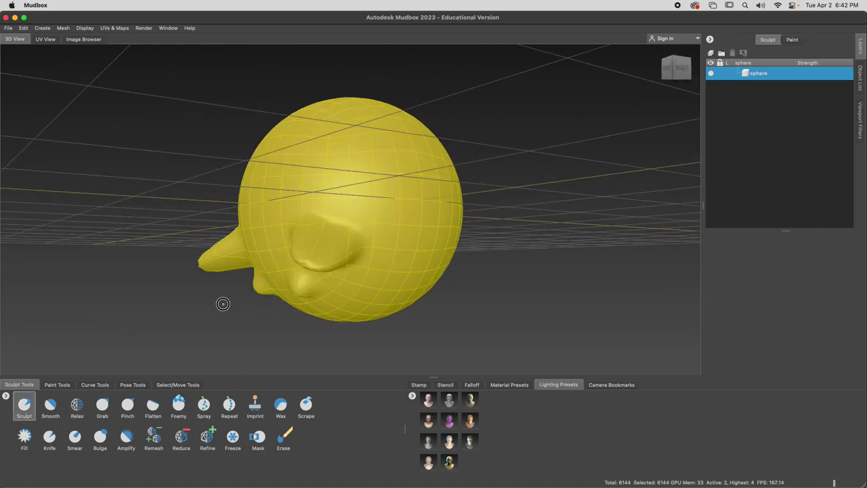
Step: Deselect the sphere with the Objects selection tool and activate the Sculpt tool again
click(177, 385)
click(50, 405)
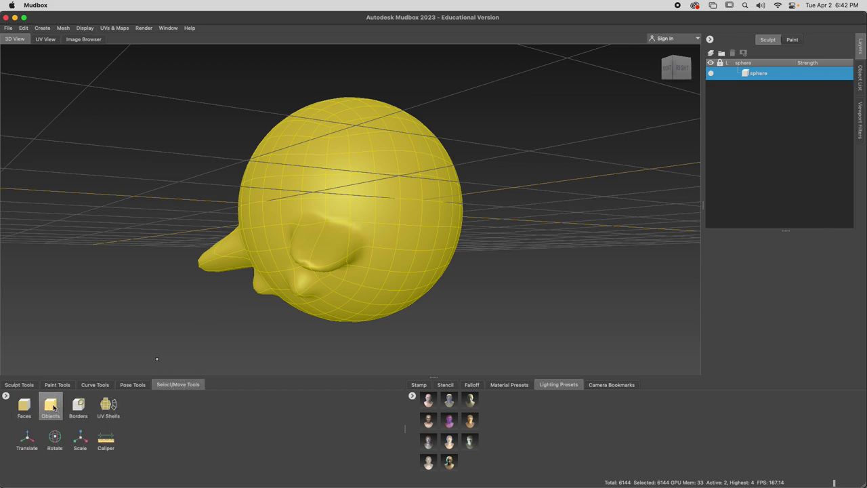
click(157, 332)
click(19, 384)
click(23, 404)
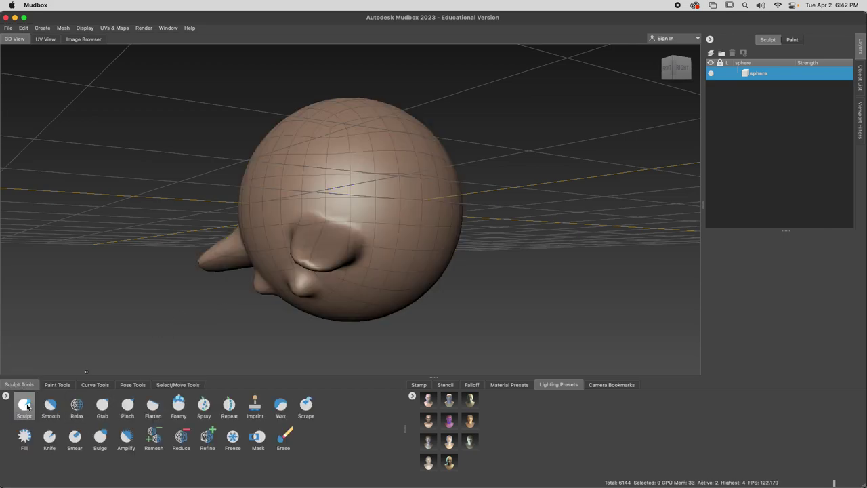
Step: Sculpt several more long mirrored spikes out of the sides of the sphere
drag(333, 164, 355, 192)
mouse_move(341, 243)
alt+mouse_down()
mouse_move(328, 227)
mouse_move(366, 203)
mouse_move(367, 175)
mouse_move(354, 197)
alt+mouse_up()
mouse_move(353, 190)
mouse_down()
mouse_move(368, 187)
mouse_move(327, 211)
mouse_up()
mouse_move(390, 217)
mouse_down()
mouse_move(409, 224)
mouse_move(382, 230)
mouse_up()
mouse_move(366, 195)
mouse_down()
mouse_move(397, 193)
mouse_move(386, 212)
mouse_move(400, 216)
mouse_up()
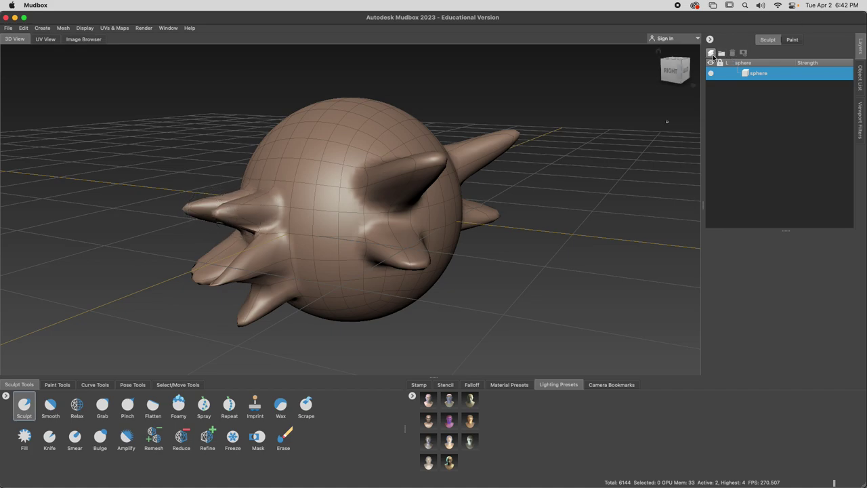
Step: Create a new sculpt layer above the base sphere layer and name it details
click(712, 53)
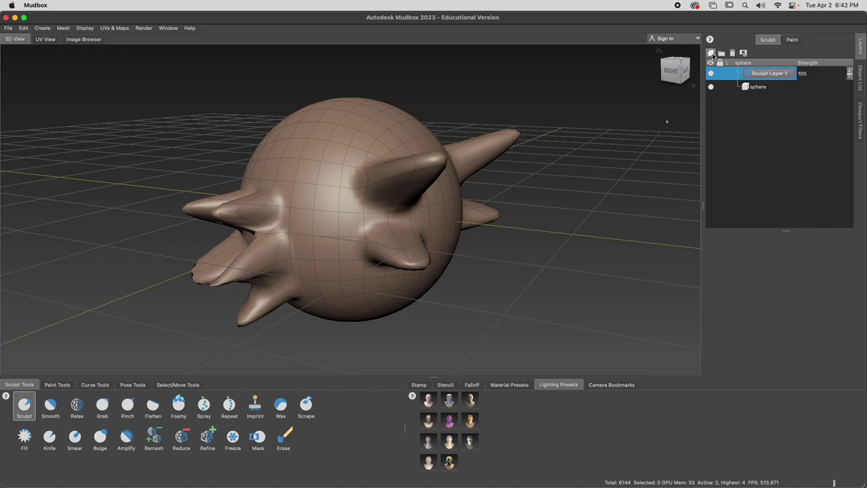
double_click(766, 72)
text(details)
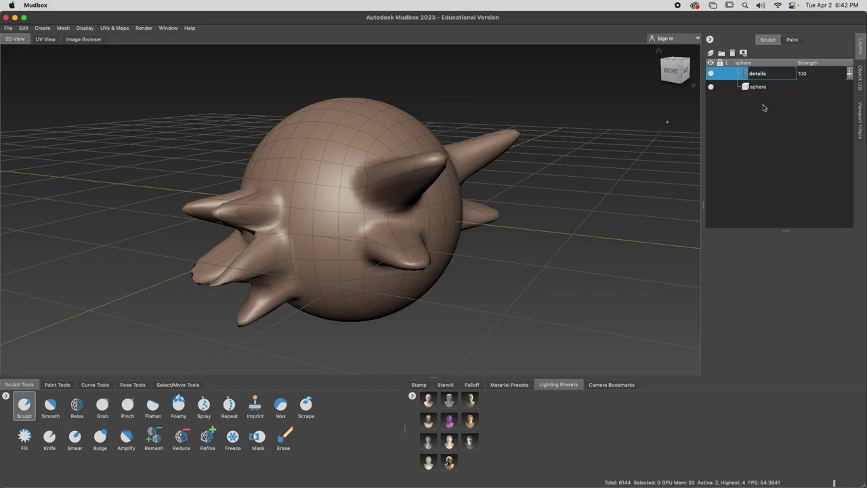
Step: Make the base sphere layer active and sculpt a row of spikes across the top of the sphere
click(755, 87)
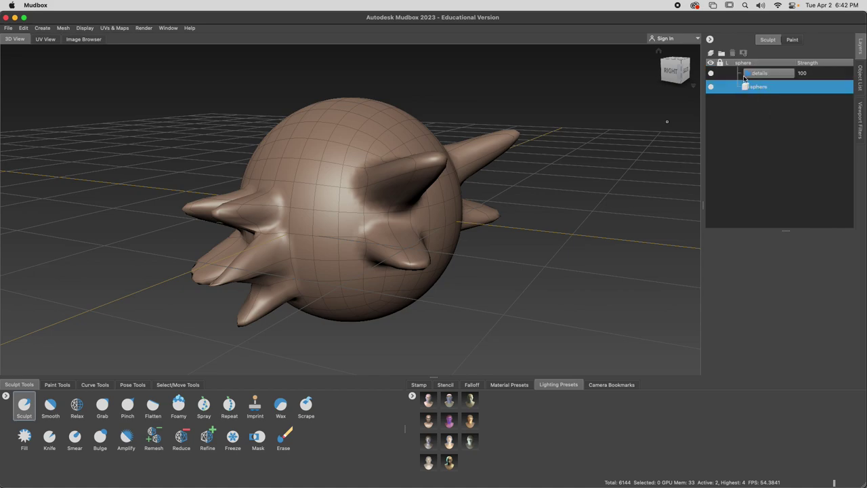
mouse_move(301, 139)
mouse_down()
mouse_move(293, 148)
mouse_move(302, 155)
mouse_move(400, 138)
mouse_up()
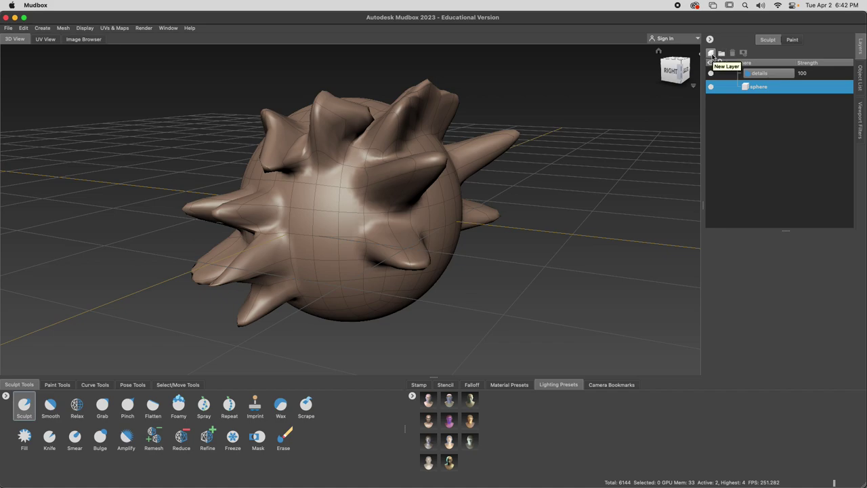
Step: Examine the commands available for the details layer and dismiss the list without choosing any
right_click(755, 75)
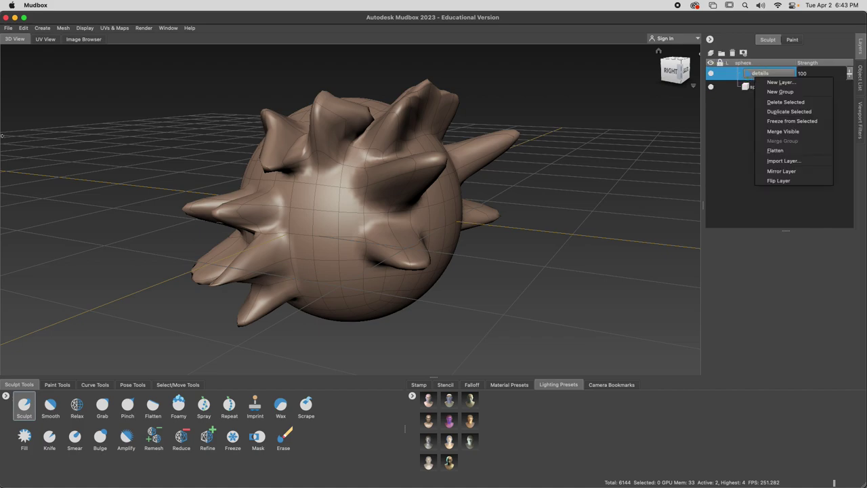
drag(1, 227, 8, 225)
click(742, 237)
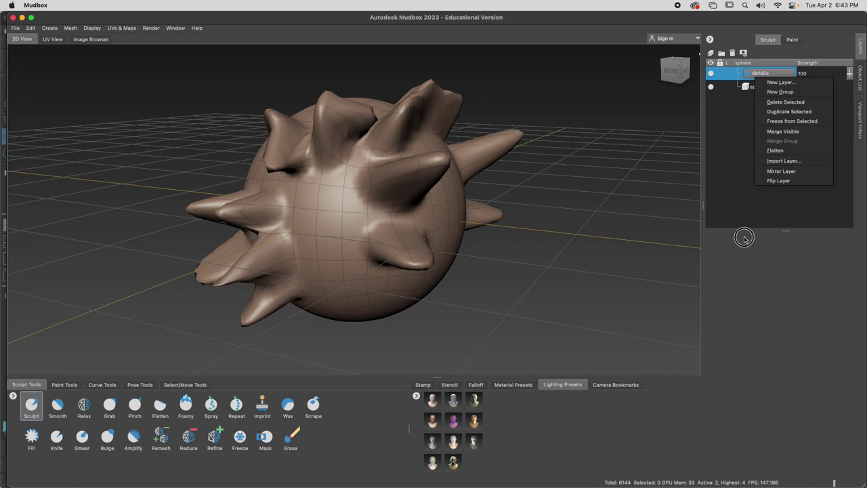
Step: Lower the details layer's strength to 10 and sculpt softer strokes on that layer across the sphere
drag(849, 73, 853, 115)
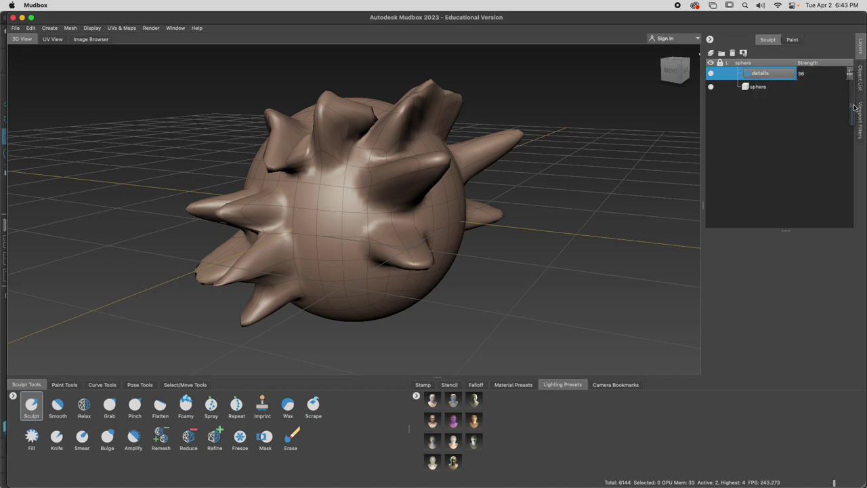
drag(850, 77, 851, 94)
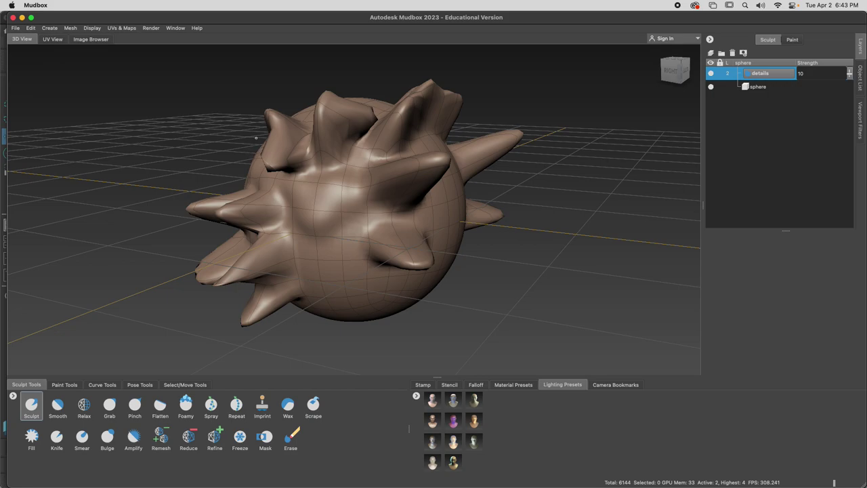
mouse_move(301, 193)
alt+mouse_down()
mouse_move(373, 216)
mouse_move(325, 157)
mouse_move(265, 193)
mouse_move(286, 192)
mouse_move(329, 130)
mouse_move(377, 122)
mouse_move(301, 163)
alt+mouse_up()
alt+drag(305, 196, 332, 190)
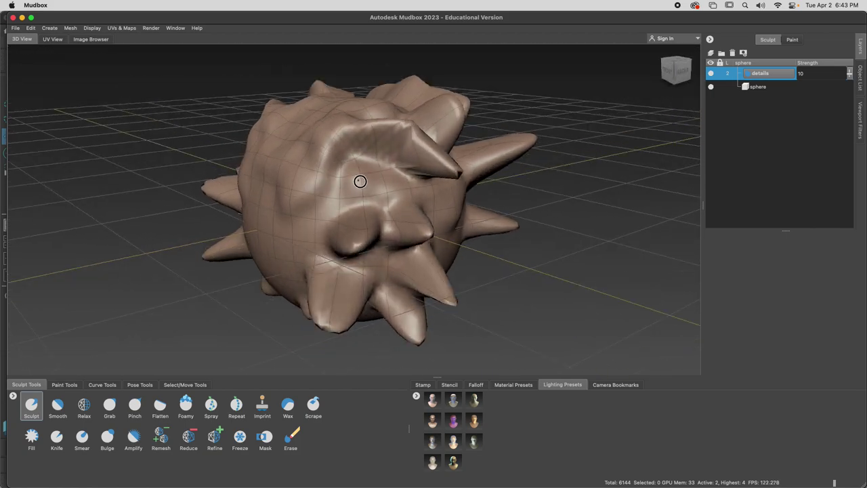
Step: Raise the details layer's strength to 100, inspect the exaggerated shape, and delete the layer
drag(850, 78, 843, 16)
scroll(470, 194, down, 5)
alt+drag(471, 194, 458, 214)
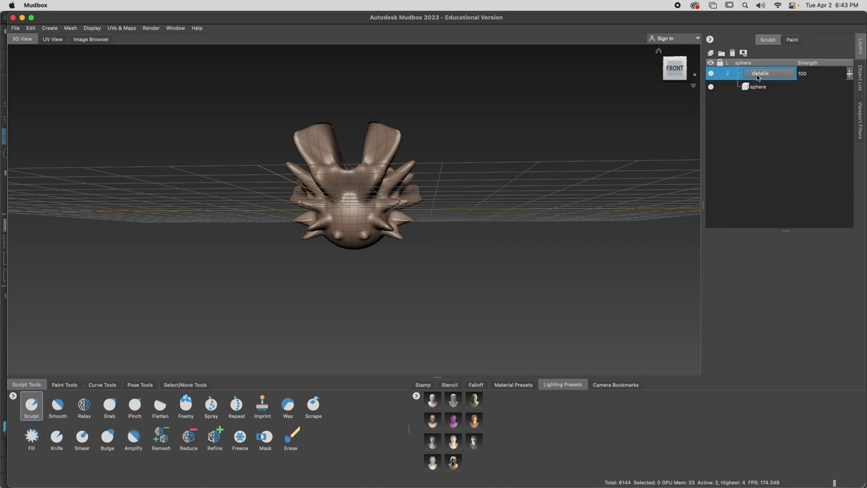
click(732, 53)
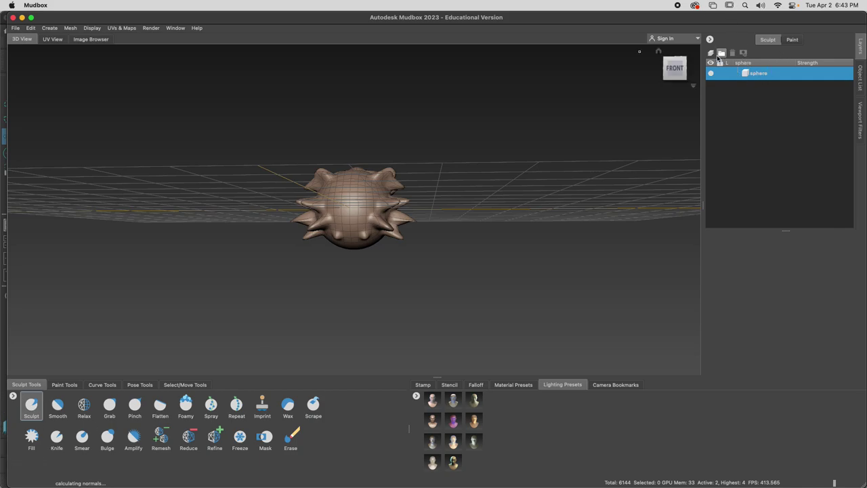
Step: Switch to Chrome to compare the "MUDBOX INTERFACE & CONTROLS" and "MAKING THE BEAST" slides, and return to Mudbox
key(super+Tab)
key(super+Tab)
key(super+Tab)
key(super+Tab)
key(super+Tab)
key(super+Tab)
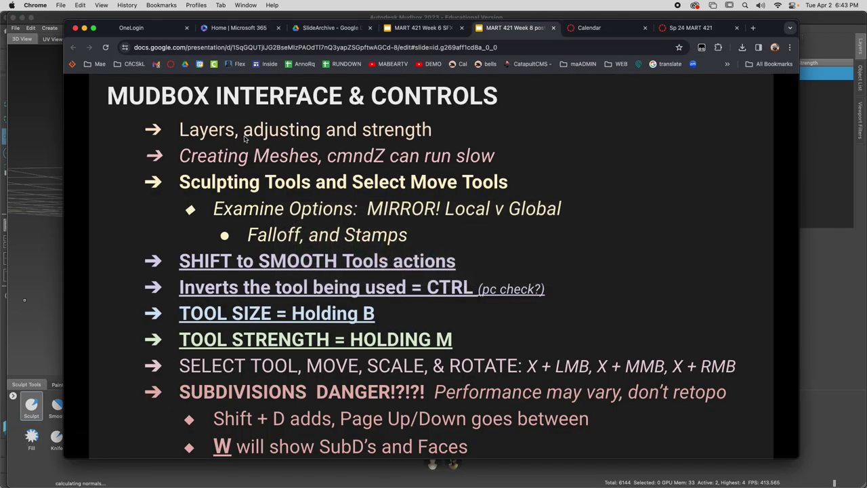
key(Right)
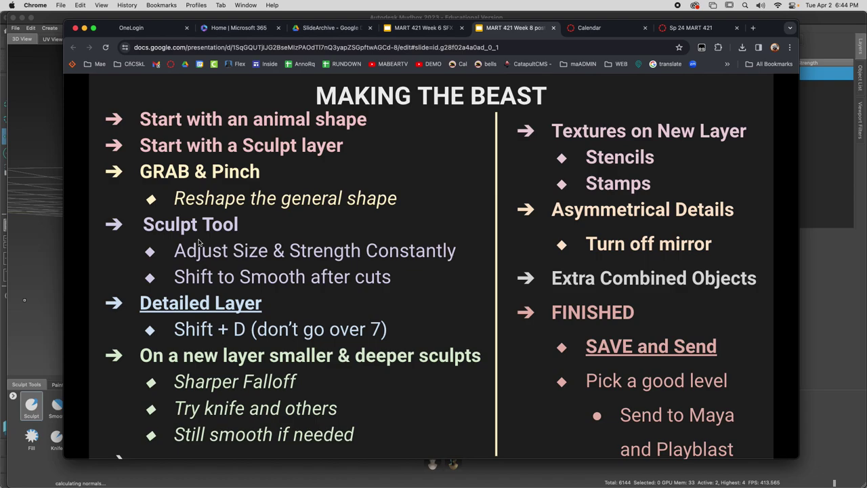
key(Left)
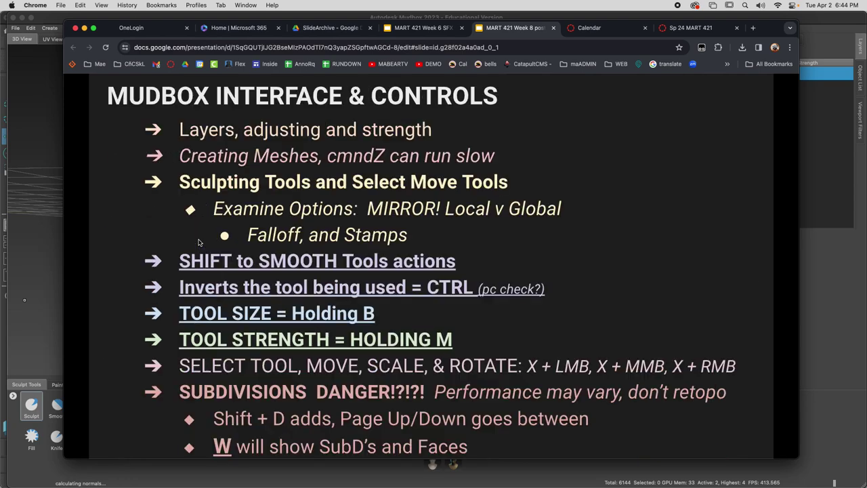
key(Right)
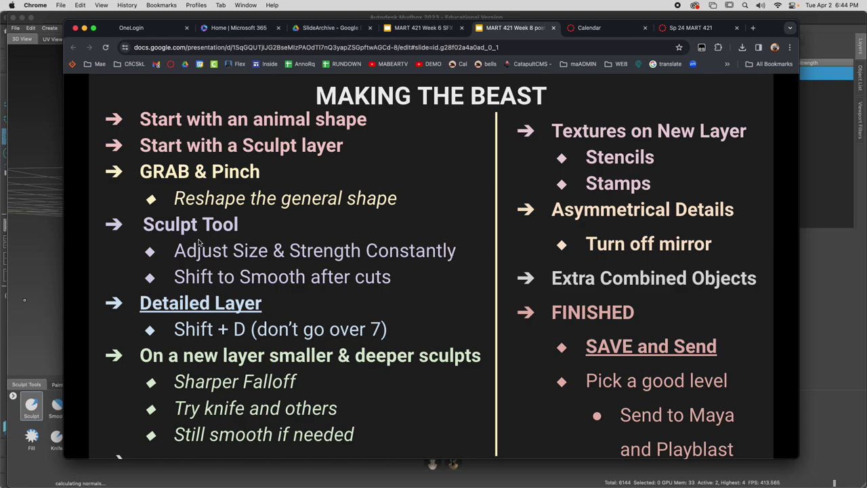
key(Left)
key(Right)
key(Left)
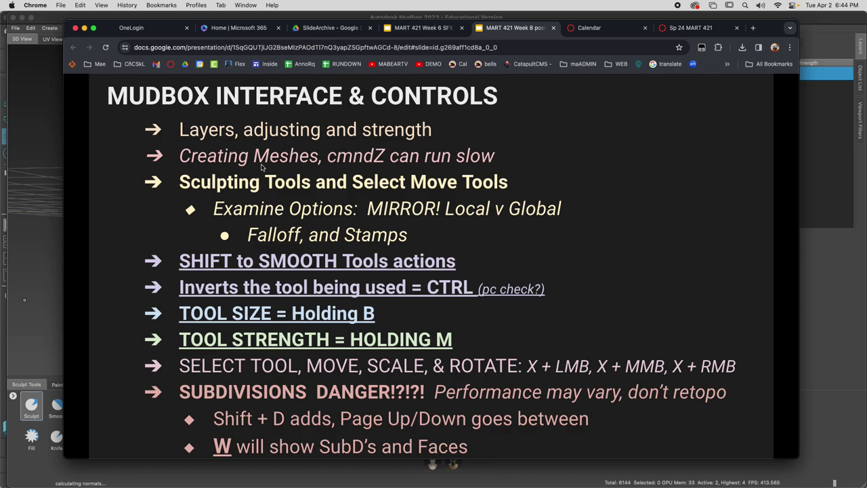
click(39, 215)
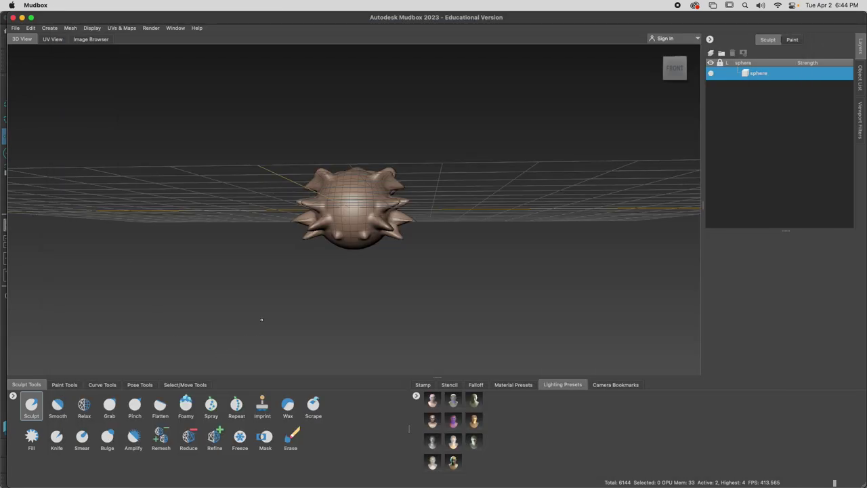
Step: Sculpt a mirrored pair of pointed brow ridges on the front of the sphere and undo the last stroke
alt+drag(305, 300, 311, 339)
drag(350, 198, 367, 196)
key(super+z)
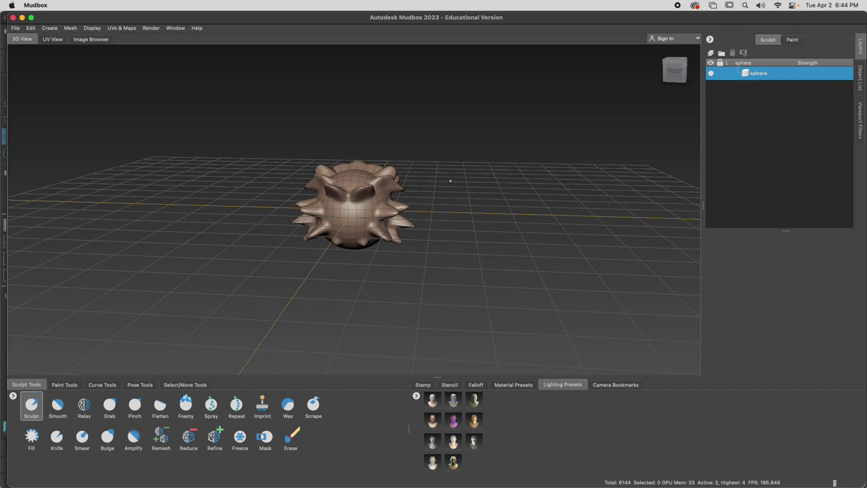
scroll(413, 203, up, 5)
alt+drag(403, 206, 379, 210)
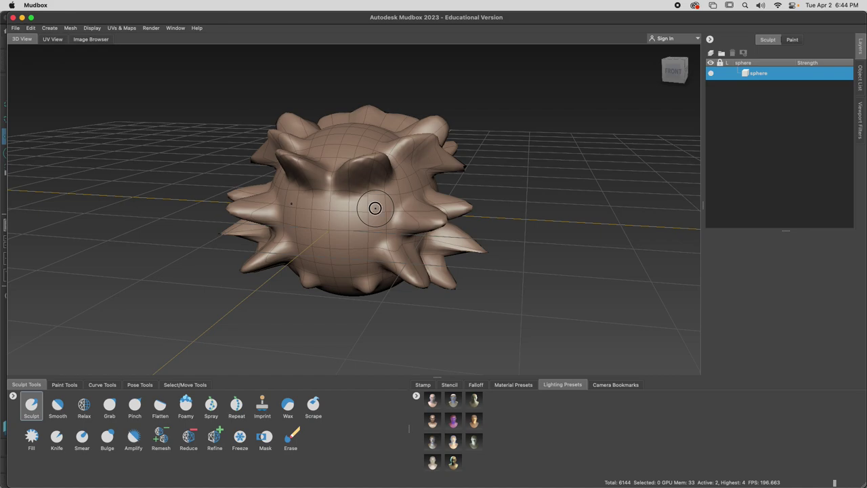
Step: Try short Sculpt strokes below the brow ridges on the sphere's front and undo each of them
drag(375, 208, 386, 203)
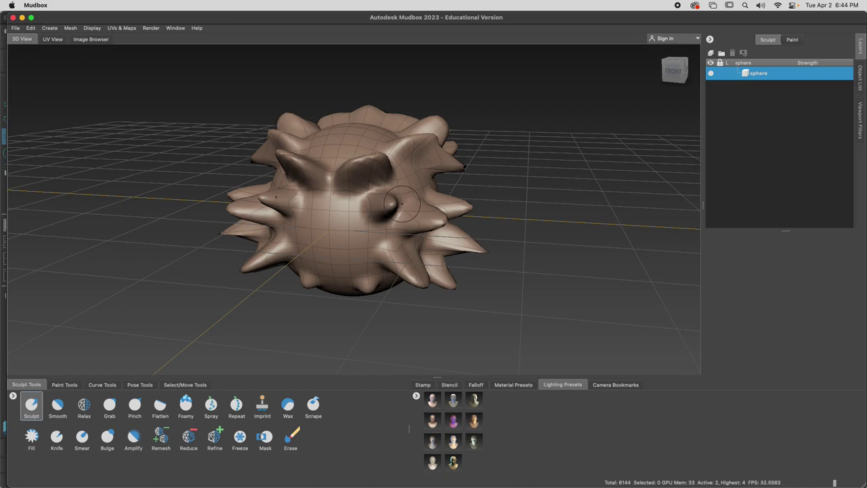
key(super+z)
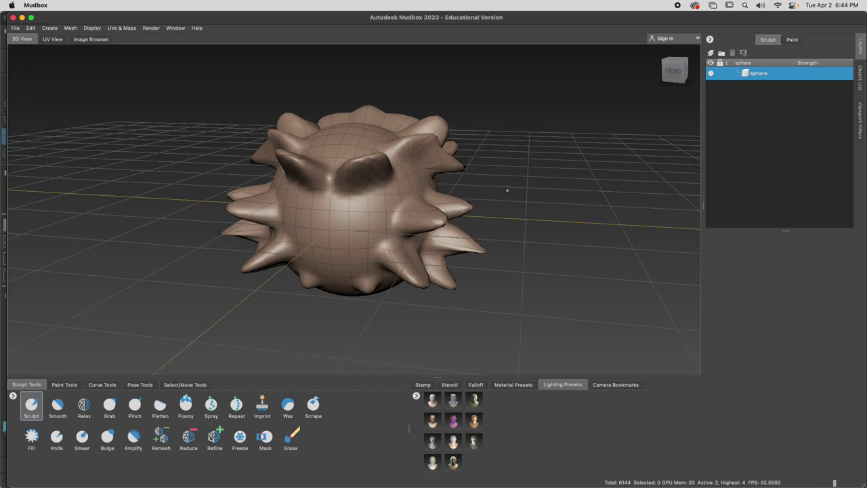
mouse_move(339, 212)
mouse_down()
mouse_move(380, 206)
mouse_move(387, 220)
mouse_up()
key(super+z)
Step: Switch to Chrome to check the tool size and tool strength controls on the slide, and return to Mudbox
key(super+Tab)
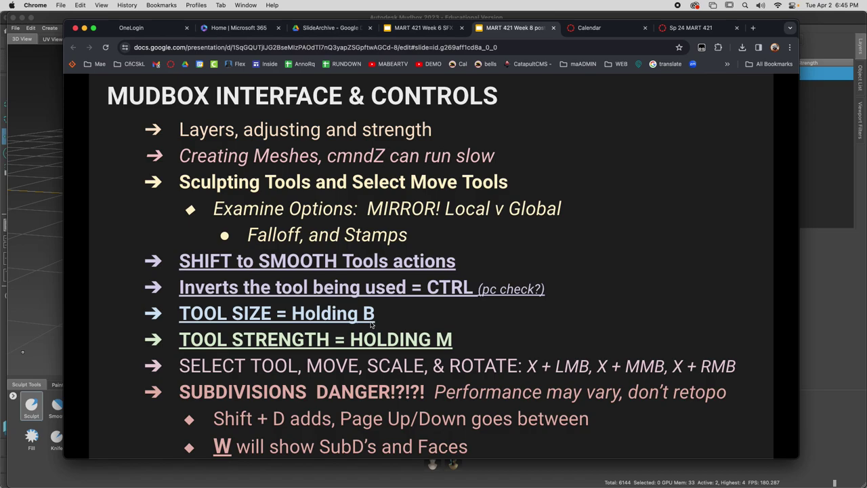
click(49, 246)
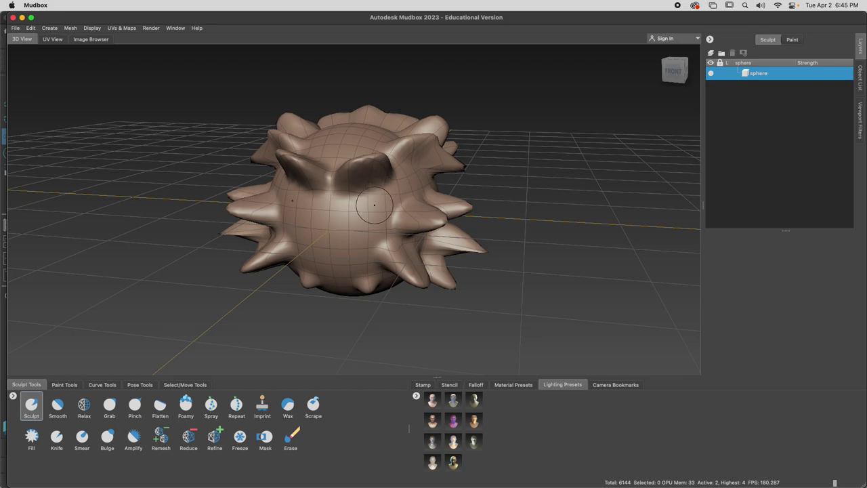
Step: Resize the Sculpt brush interactively over the model and show the Sculpt tool's properties
key(b)
mouse_move(362, 219)
mouse_down()
mouse_move(440, 203)
mouse_move(398, 203)
mouse_up()
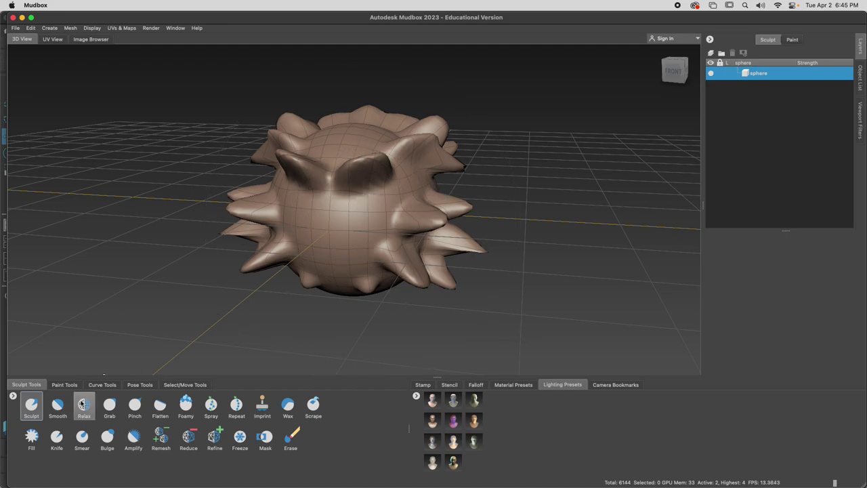
click(31, 405)
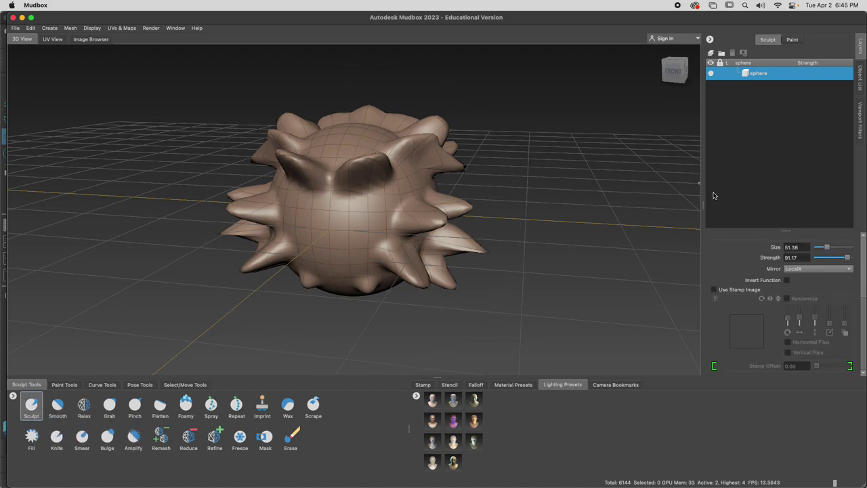
Step: Set the Sculpt brush's size to 65.23 and its strength to 18.86, with gentle swelling below the brow ridges
key(b)
mouse_move(368, 213)
mouse_down()
mouse_move(401, 203)
mouse_move(325, 205)
mouse_move(357, 203)
mouse_up()
key(m)
mouse_move(370, 210)
mouse_down()
mouse_move(201, 214)
mouse_move(217, 207)
mouse_move(226, 219)
mouse_up()
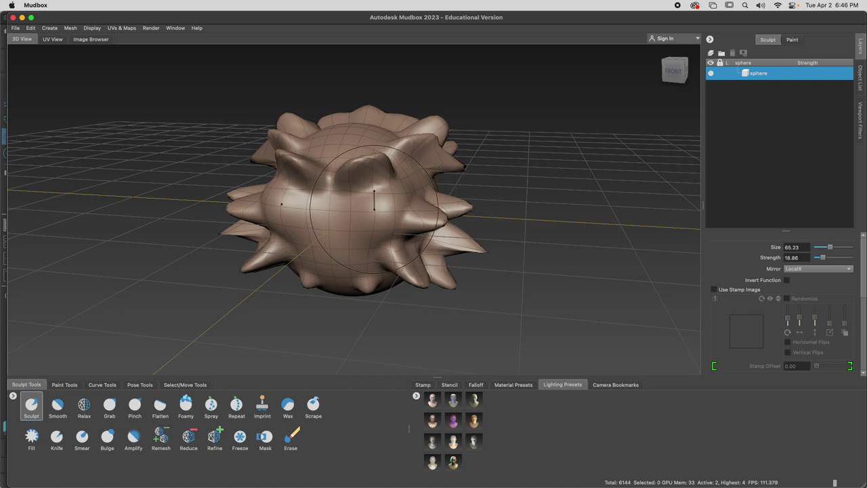
Step: Set the Sculpt brush's strength to 100 and pull large mirrored bulges out of the sphere's front
key(m)
mouse_move(399, 209)
mouse_down()
mouse_move(486, 192)
mouse_move(617, 189)
mouse_up()
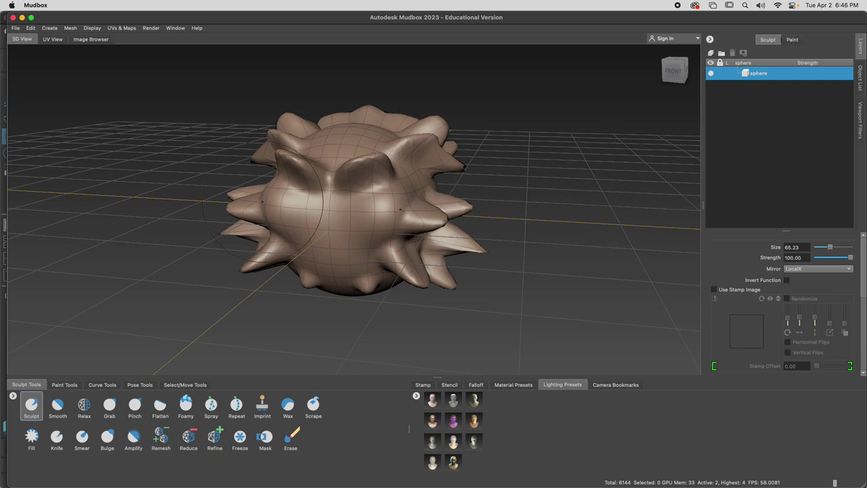
mouse_move(386, 206)
mouse_down()
mouse_move(427, 195)
mouse_move(396, 215)
mouse_move(395, 244)
mouse_up()
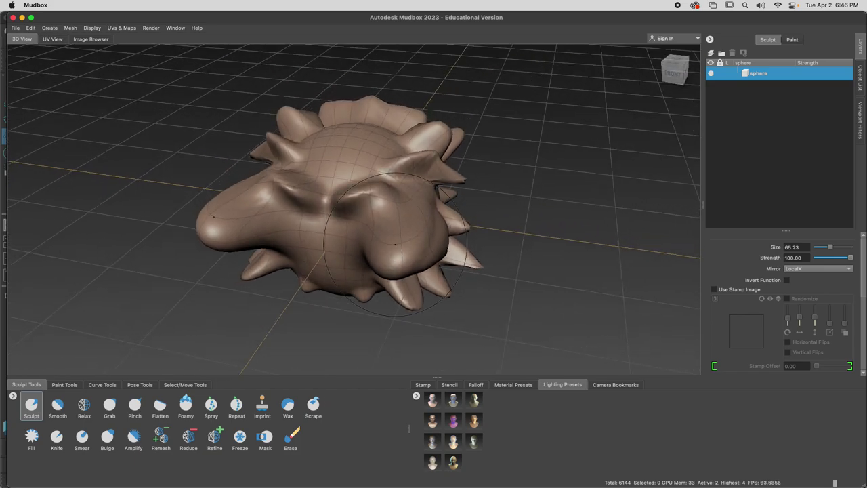
mouse_move(393, 241)
alt+mouse_down()
mouse_move(381, 230)
mouse_move(388, 199)
mouse_move(378, 179)
mouse_move(392, 185)
mouse_move(365, 189)
mouse_move(380, 203)
mouse_move(371, 207)
alt+mouse_up()
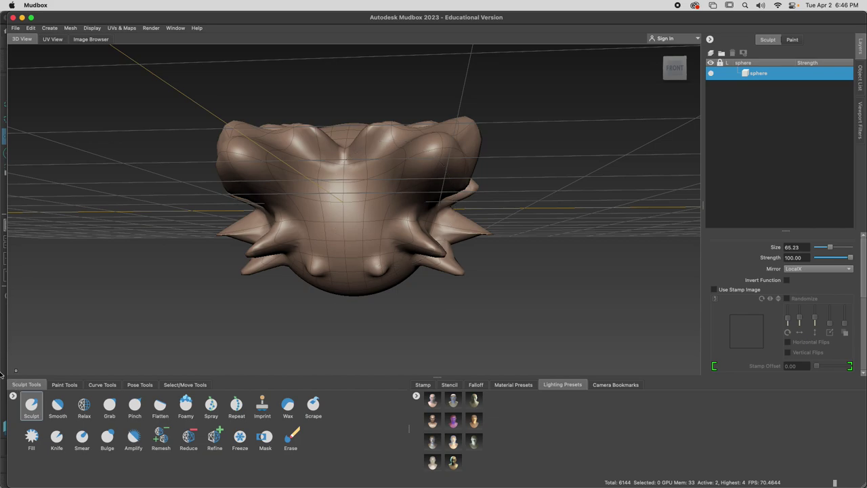
Step: Switch to Chrome to check the smoothing and tool inversion controls on the slide, and return to Mudbox
key(super+Tab)
key(super+Tab)
key(super+Tab)
key(super+Tab)
key(super+Tab)
key(super+Tab)
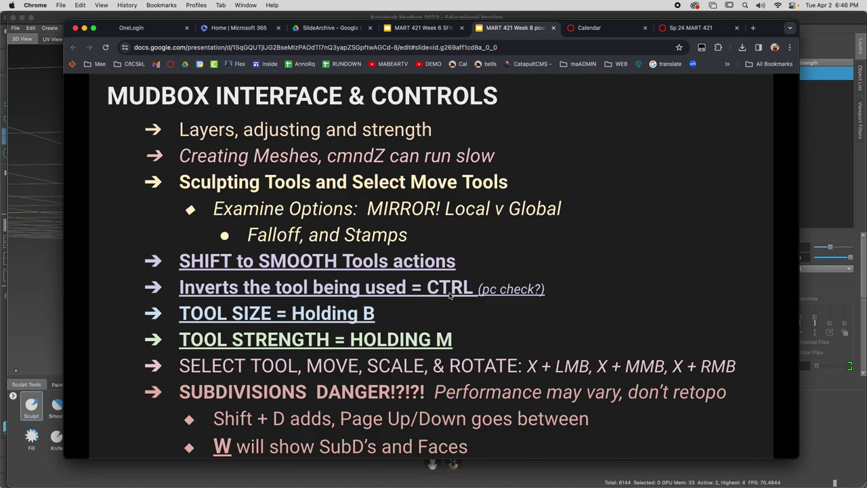
click(43, 284)
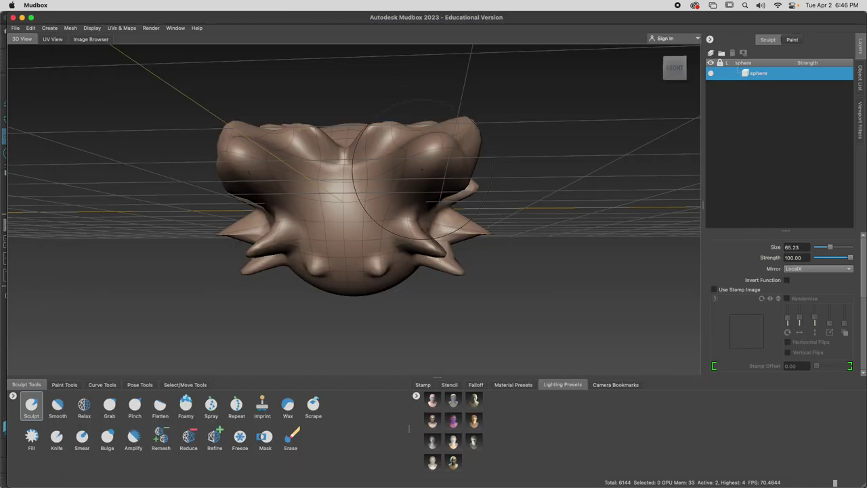
Step: Smooth the ridges in the middle of the sphere's front, and raise and smooth bulges on its back
mouse_move(434, 114)
alt+mouse_down()
mouse_move(319, 203)
mouse_move(336, 163)
mouse_move(319, 155)
mouse_move(387, 242)
mouse_move(334, 194)
mouse_move(342, 184)
alt+mouse_up()
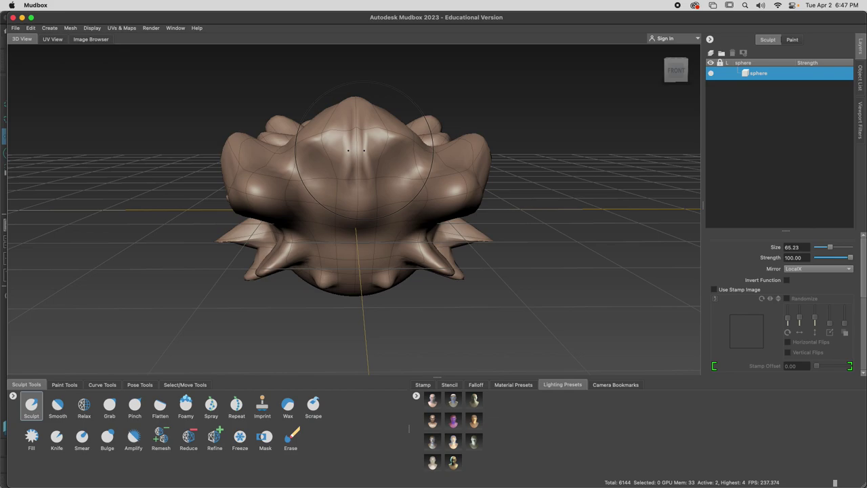
mouse_move(355, 149)
shift+mouse_down()
mouse_move(368, 159)
mouse_move(345, 145)
mouse_move(361, 138)
shift+mouse_up()
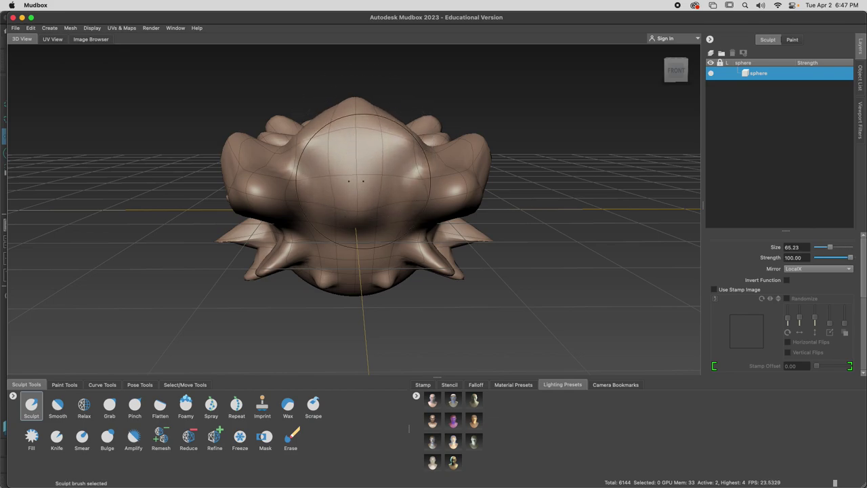
mouse_move(359, 184)
alt+mouse_down()
mouse_move(296, 224)
mouse_move(276, 222)
mouse_move(313, 229)
alt+mouse_up()
mouse_move(324, 196)
alt+mouse_down()
mouse_move(344, 188)
mouse_move(331, 213)
mouse_move(420, 216)
alt+mouse_up()
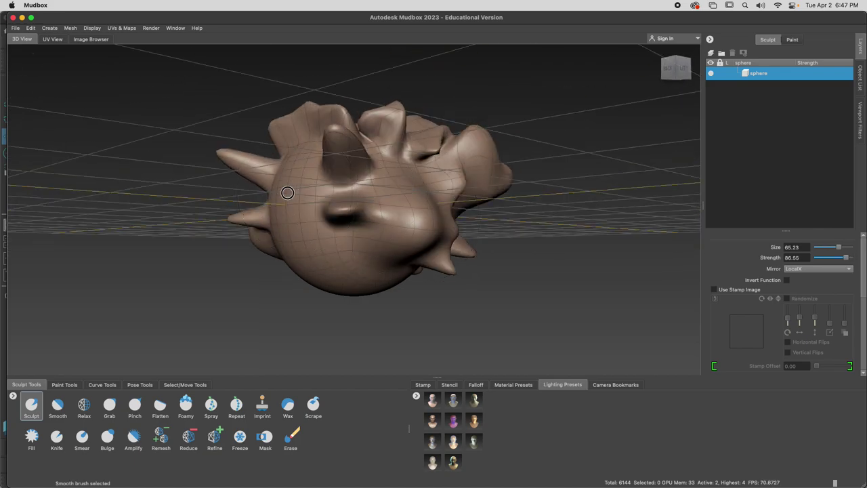
mouse_move(312, 197)
mouse_down()
mouse_move(292, 210)
mouse_move(331, 195)
mouse_move(341, 177)
mouse_up()
mouse_move(352, 233)
alt+mouse_down()
mouse_move(244, 244)
mouse_move(345, 281)
alt+mouse_up()
mouse_move(368, 189)
shift+mouse_down()
mouse_move(351, 169)
mouse_move(387, 170)
mouse_move(386, 190)
mouse_move(292, 207)
shift+mouse_up()
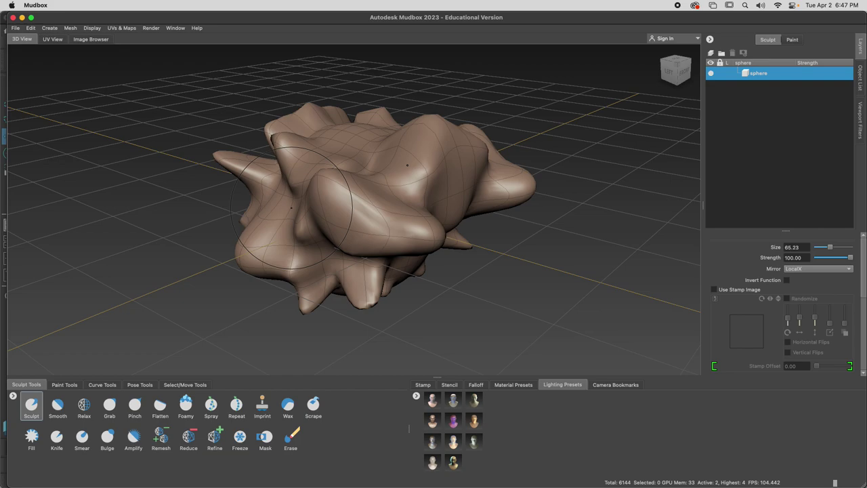
Step: Carve mirrored hollows into the back with the inverted Sculpt brush, reducing its size to 31.76 and its strength to 24.91
mouse_move(348, 151)
ctrl+mouse_down()
mouse_move(341, 151)
mouse_move(339, 184)
mouse_move(369, 203)
mouse_move(260, 220)
mouse_move(249, 220)
mouse_move(323, 207)
mouse_move(245, 212)
ctrl+mouse_up()
key(m)
key(b)
mouse_move(343, 209)
mouse_down()
mouse_move(325, 216)
mouse_move(329, 223)
mouse_up()
mouse_move(358, 252)
alt+mouse_down()
mouse_move(312, 216)
mouse_move(301, 223)
mouse_move(319, 216)
mouse_move(341, 226)
mouse_move(331, 219)
mouse_move(368, 256)
mouse_move(392, 233)
mouse_move(377, 242)
mouse_move(386, 228)
alt+mouse_up()
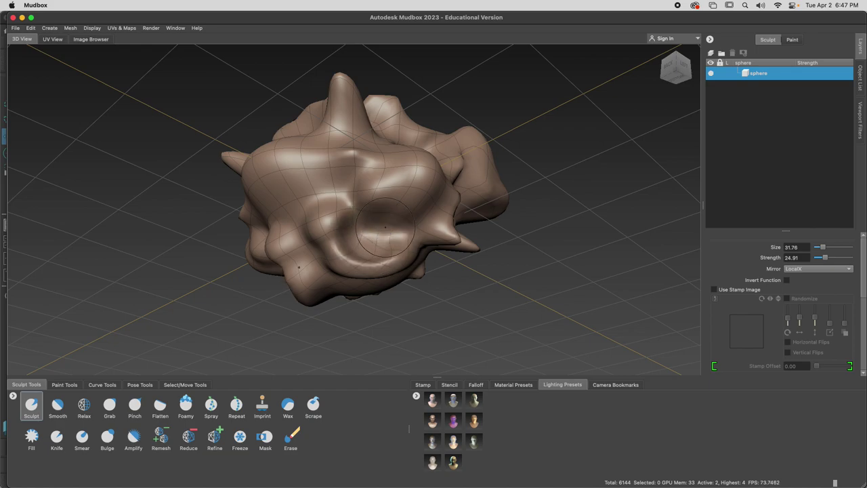
Step: Set the Knife tool's size to 12.18 and make a small mirrored cut above the hollows
click(57, 437)
key(b)
mouse_move(305, 181)
mouse_down()
mouse_move(286, 182)
mouse_move(325, 179)
mouse_move(312, 190)
mouse_move(327, 187)
mouse_move(287, 187)
mouse_move(316, 191)
mouse_up()
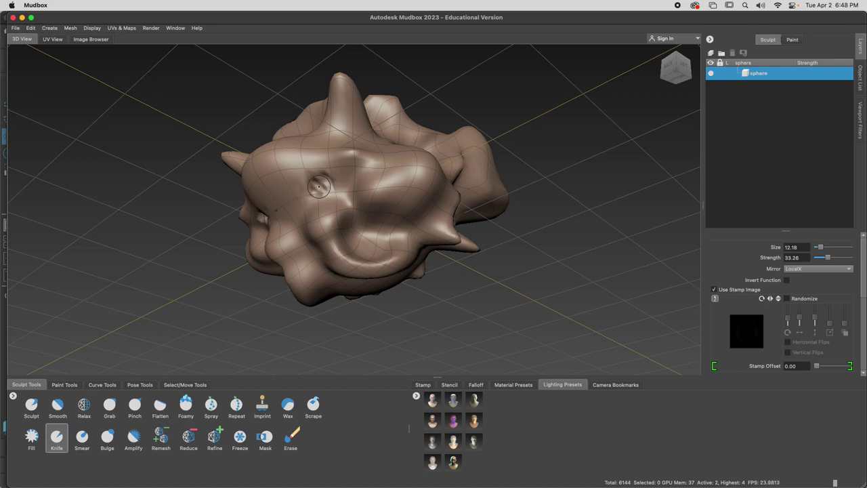
Step: Step up to subdivision level 4, cut mirrored eye-like creases with the Knife tool, soften them and add cuts above them
key(Page_Up)
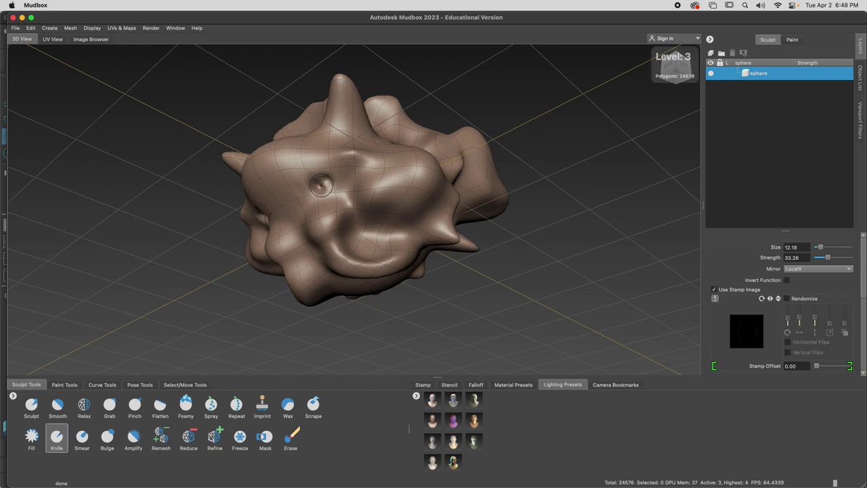
key(Page_Up)
mouse_move(327, 182)
mouse_down()
mouse_move(310, 188)
mouse_move(349, 187)
mouse_up()
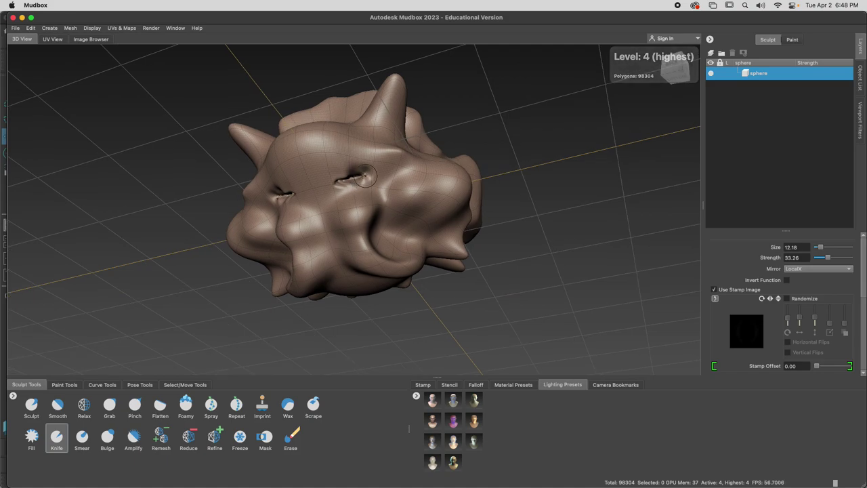
key(shift)
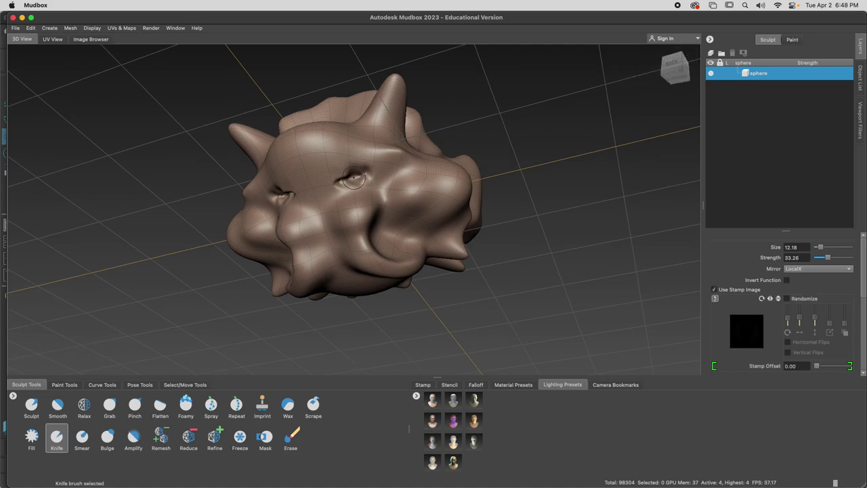
drag(338, 155, 382, 153)
click(349, 157)
mouse_move(391, 189)
alt+mouse_down()
mouse_move(396, 209)
mouse_move(435, 214)
mouse_move(429, 222)
mouse_move(410, 206)
mouse_move(392, 210)
alt+mouse_up()
Step: Set the Sculpt brush's size to 41.80 and strength to 24 with LocalX mirroring, and look through its remaining properties
click(31, 405)
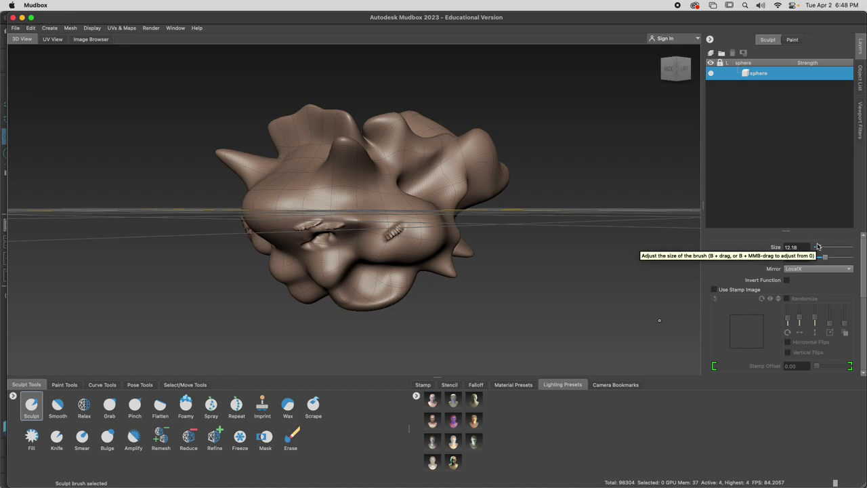
mouse_move(819, 247)
mouse_down()
mouse_move(835, 247)
mouse_move(810, 248)
mouse_up()
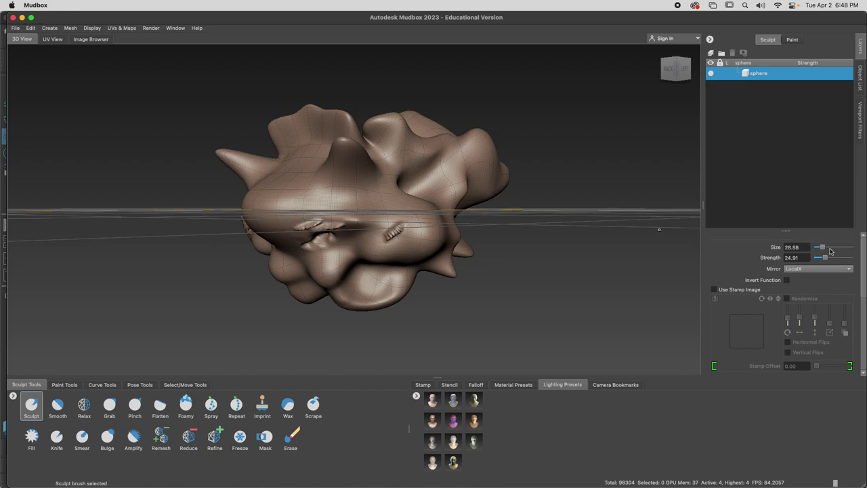
drag(823, 250, 826, 257)
click(810, 269)
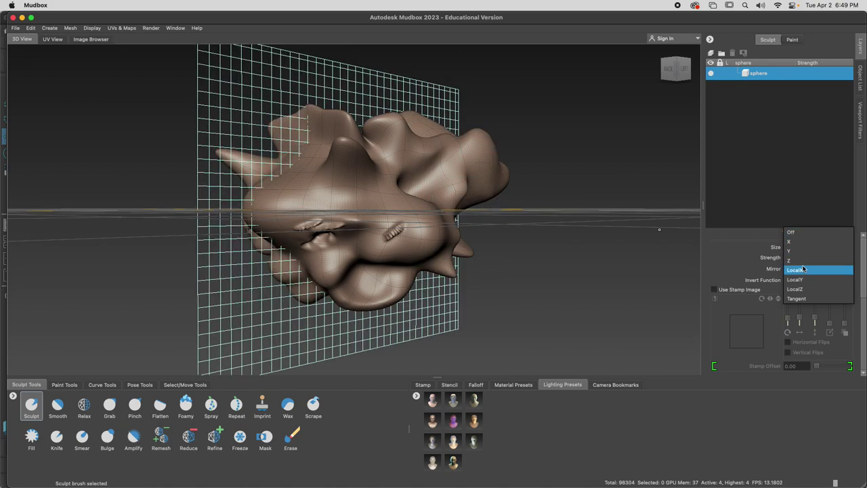
click(803, 271)
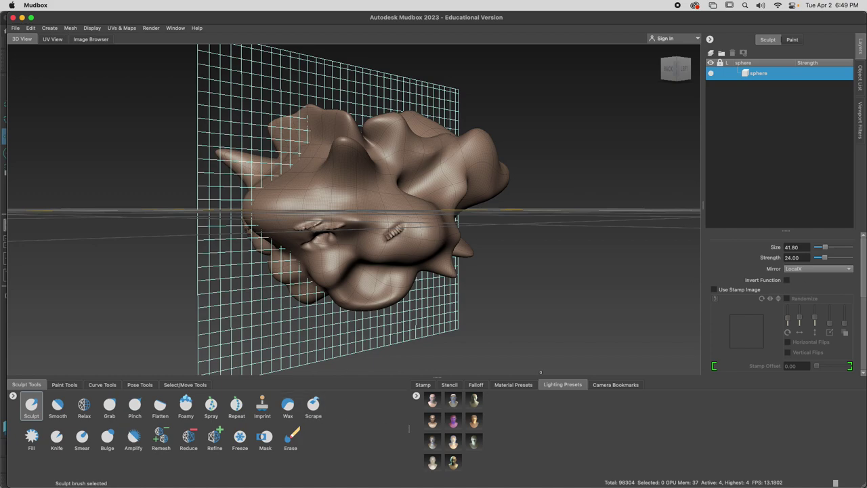
scroll(774, 296, down, 3)
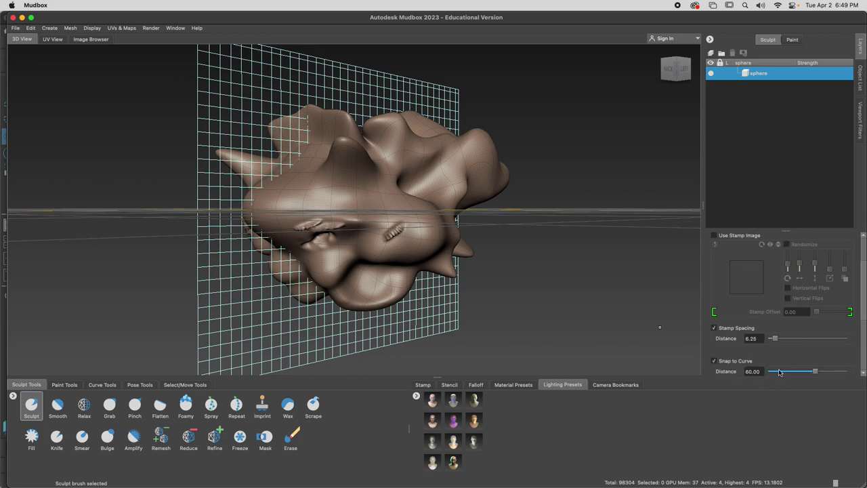
scroll(779, 373, down, 3)
scroll(748, 355, down, 3)
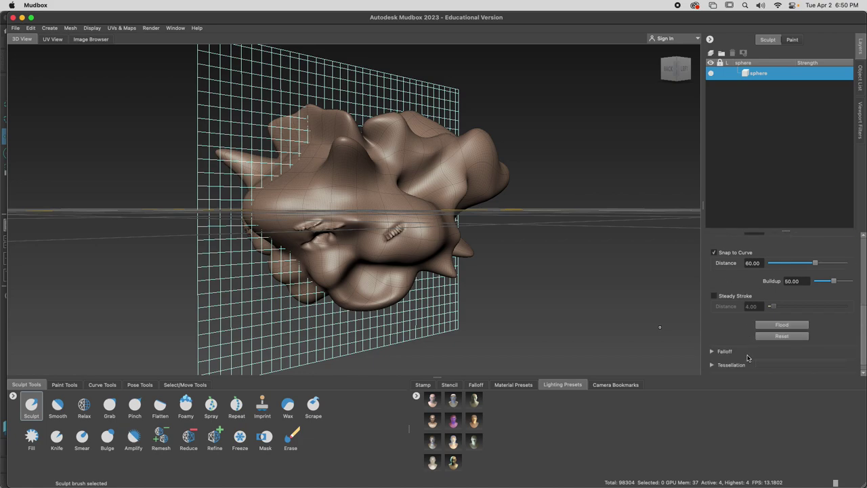
scroll(748, 357, up, 3)
scroll(751, 360, down, 3)
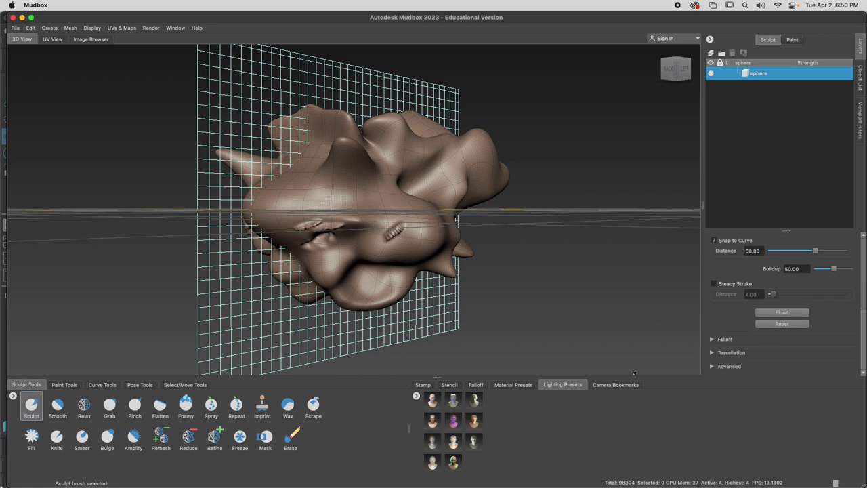
Step: Cut several grooves around the creases with the Knife tool, and add raised marks beside them with the Sculpt brush
click(52, 441)
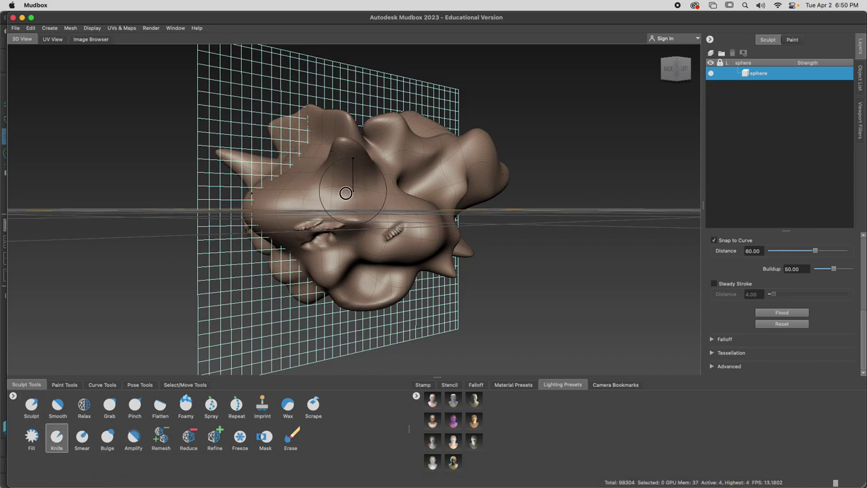
mouse_move(330, 197)
mouse_down()
mouse_move(354, 193)
mouse_move(330, 180)
mouse_move(321, 184)
mouse_move(371, 205)
mouse_up()
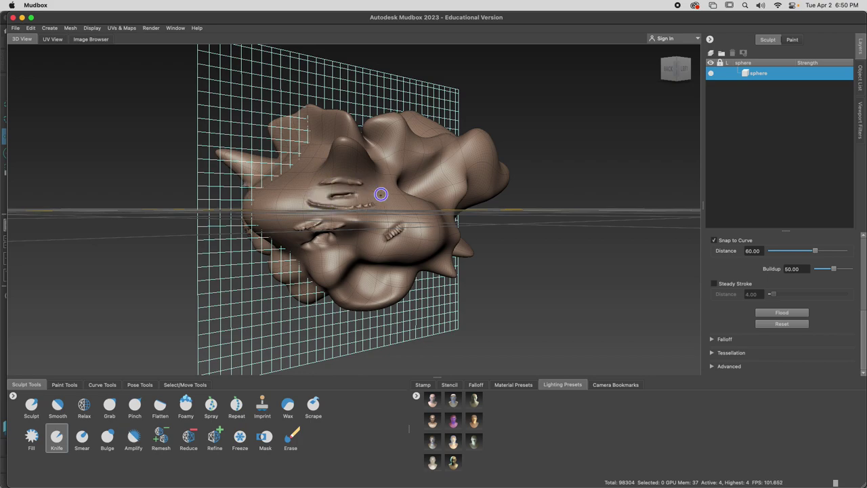
drag(382, 193, 404, 204)
drag(337, 217, 366, 220)
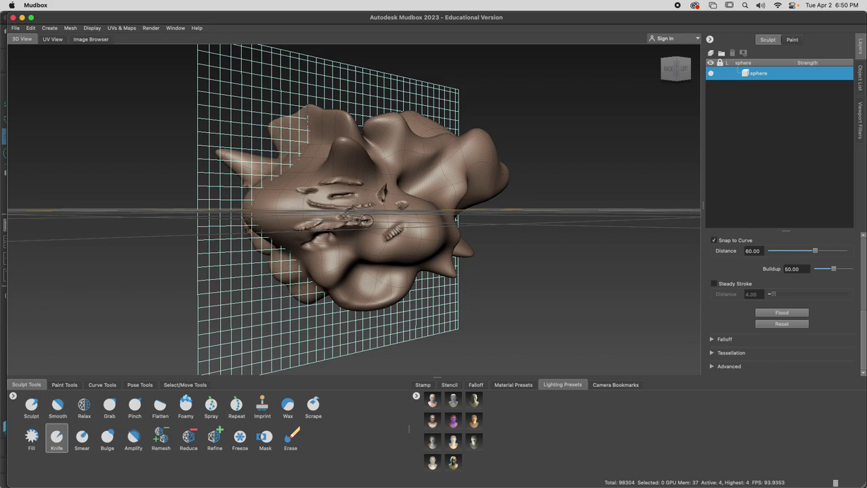
click(31, 405)
drag(389, 218, 409, 225)
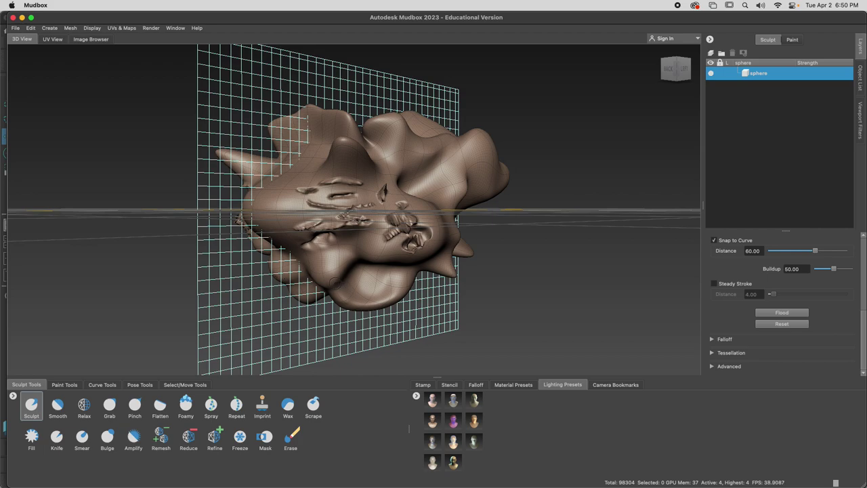
Step: Stretch the grooved area sideways with the Grab tool and smooth a small patch of it
click(109, 407)
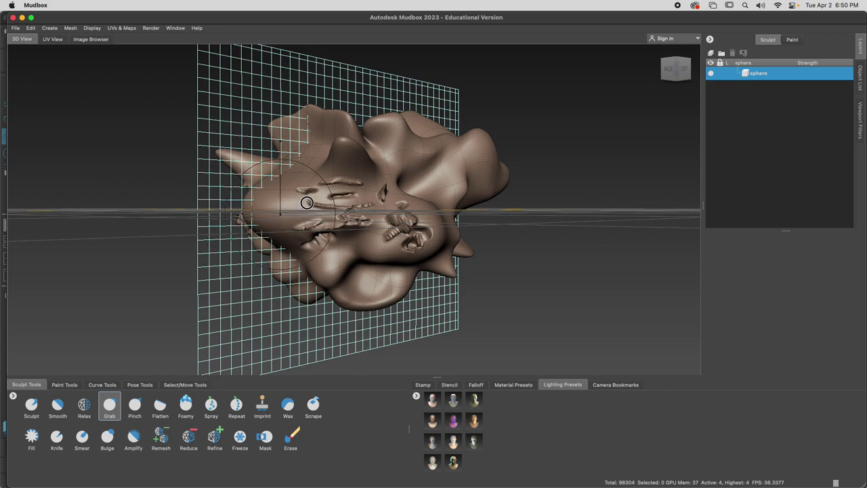
mouse_move(318, 206)
mouse_down()
mouse_move(337, 196)
mouse_move(336, 205)
mouse_move(343, 202)
mouse_move(337, 191)
mouse_move(363, 208)
mouse_move(343, 195)
mouse_move(354, 200)
mouse_move(375, 167)
mouse_move(391, 166)
mouse_move(373, 189)
mouse_move(378, 197)
mouse_move(369, 197)
mouse_up()
mouse_move(390, 234)
shift+mouse_down()
mouse_move(409, 230)
mouse_move(398, 232)
shift+mouse_up()
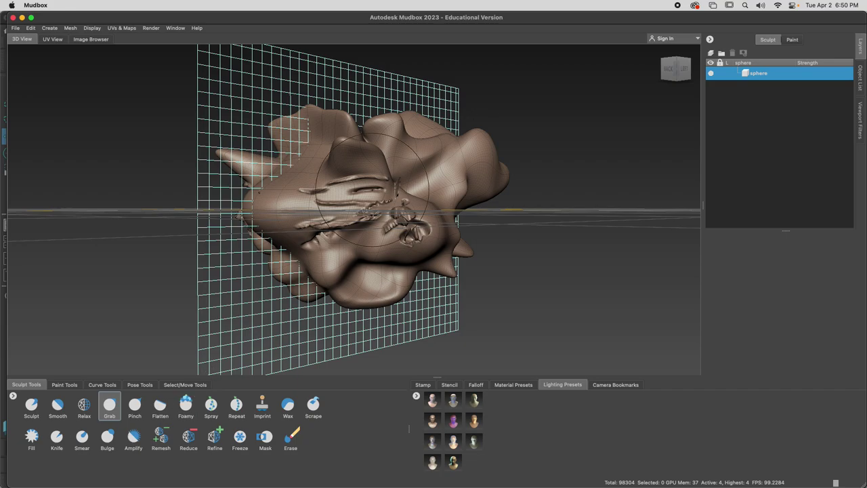
Step: Roughen the surface beside the grooves with the Foamy tool's stone stamp, and turn the stamp off
click(192, 405)
alt+drag(368, 258, 341, 244)
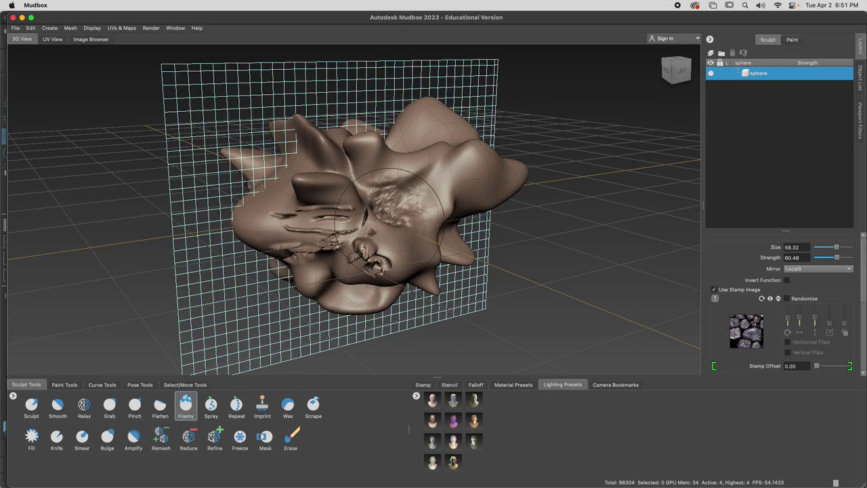
click(423, 385)
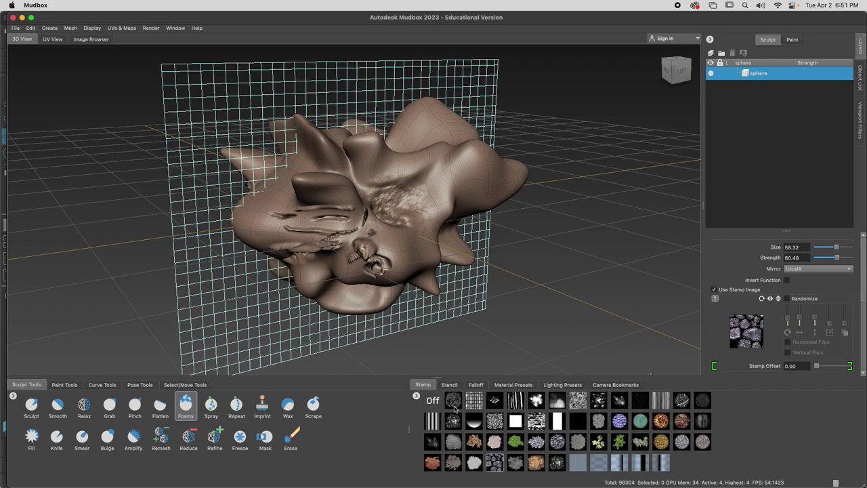
click(433, 399)
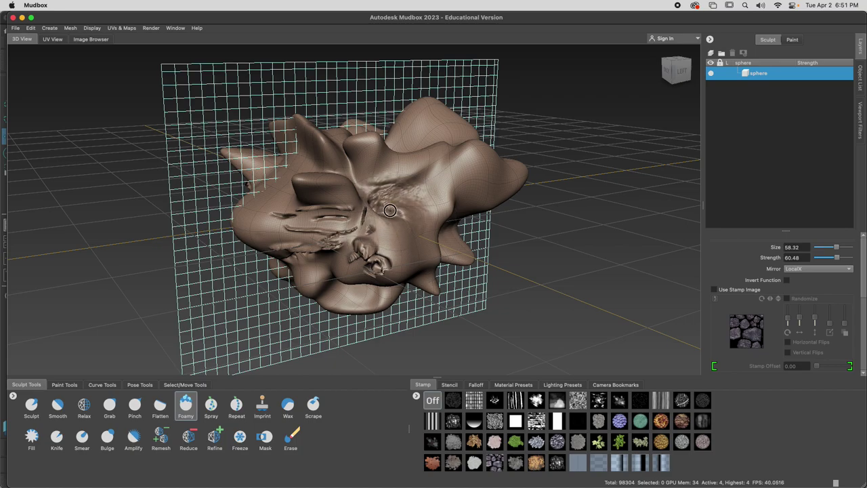
Step: Build up the model's surface with the unstamped Foamy brush
mouse_move(391, 206)
alt+mouse_down()
mouse_move(325, 231)
mouse_move(344, 245)
mouse_move(336, 238)
alt+mouse_up()
alt+drag(337, 239, 359, 238)
mouse_move(366, 234)
mouse_down()
mouse_move(373, 228)
mouse_move(352, 213)
mouse_move(378, 204)
mouse_move(330, 205)
mouse_move(319, 196)
mouse_move(298, 240)
mouse_move(359, 287)
mouse_up()
Step: Set the Foamy brush's mirroring to X and swell further lumps on the model
click(817, 269)
click(792, 242)
alt+drag(359, 288, 400, 244)
drag(399, 244, 376, 257)
mouse_move(376, 258)
alt+mouse_down()
mouse_move(375, 210)
mouse_move(400, 192)
mouse_move(452, 196)
mouse_move(452, 184)
mouse_move(440, 227)
alt+mouse_up()
Step: Smooth the rough and lumpy areas across the model
mouse_move(369, 176)
shift+mouse_down()
mouse_move(362, 165)
mouse_move(374, 156)
mouse_move(398, 187)
shift+mouse_up()
shift+drag(415, 178, 475, 148)
mouse_move(372, 159)
alt+mouse_down()
mouse_move(410, 218)
mouse_move(435, 213)
mouse_move(304, 201)
alt+mouse_up()
key(shift)
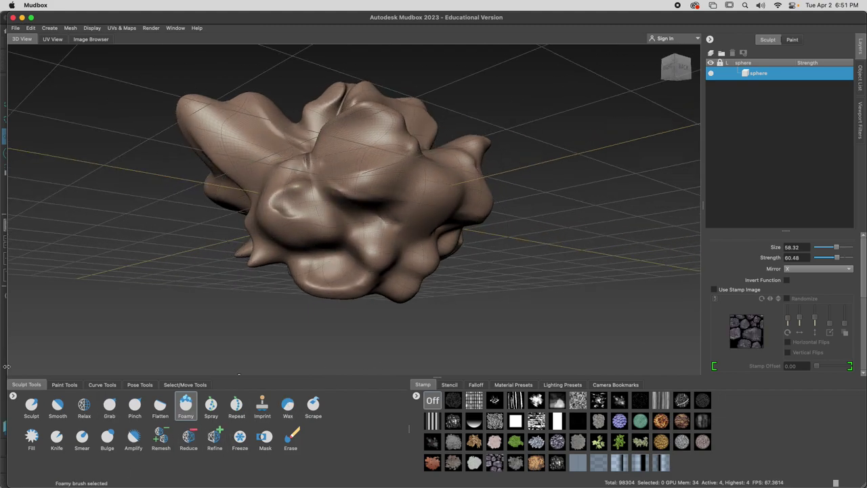
Step: Switch to Chrome to check the select, move, scale and rotate controls on the slide, and return to Mudbox
key(super+Tab)
key(super+Tab)
key(super+Tab)
key(super+Tab)
key(super+Tab)
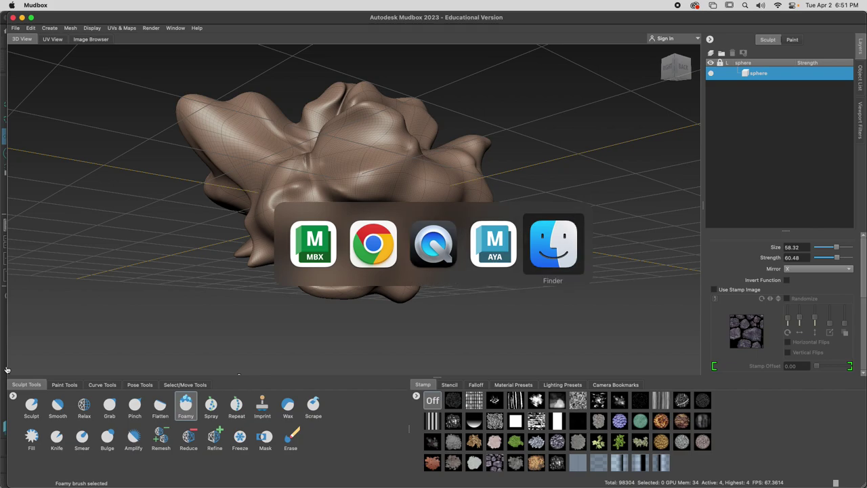
key(super+Tab)
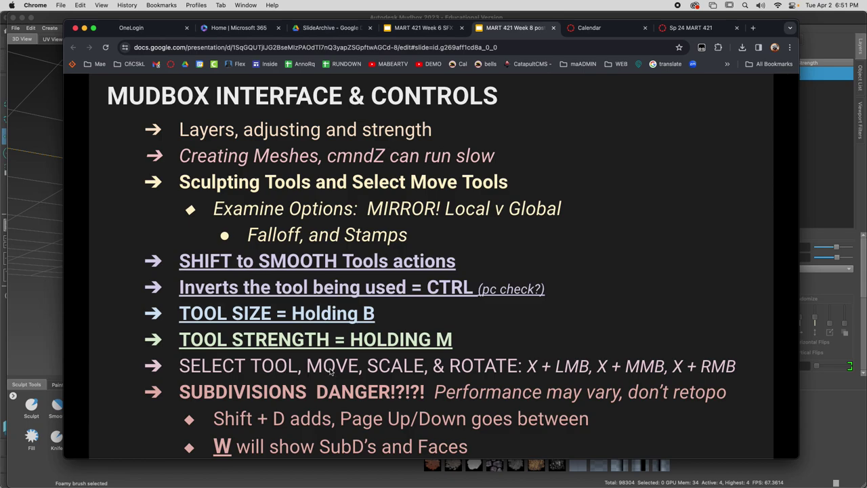
click(312, 475)
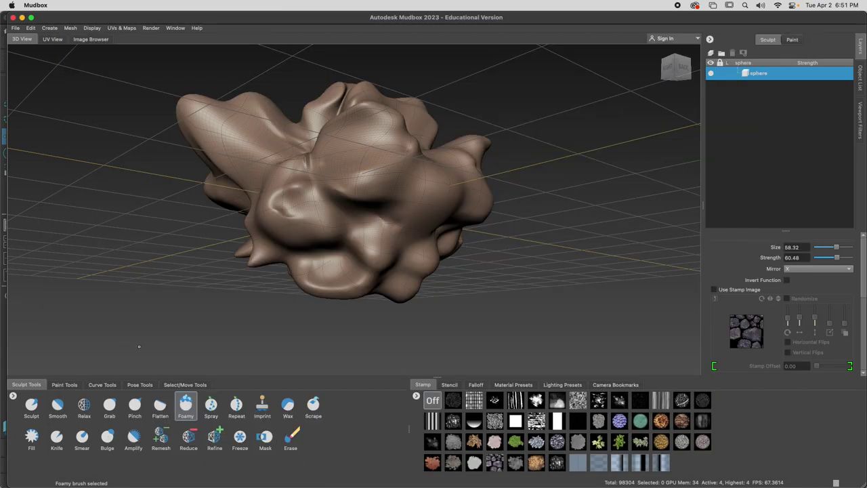
Step: Show the selection and transform tools, recheck their shortcuts on the Chrome slide, and return to the model in Mudbox
click(194, 386)
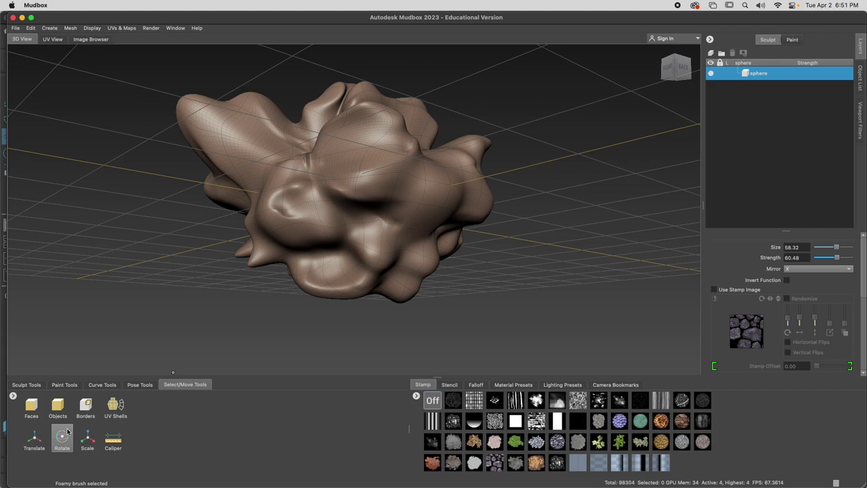
key(super+Tab)
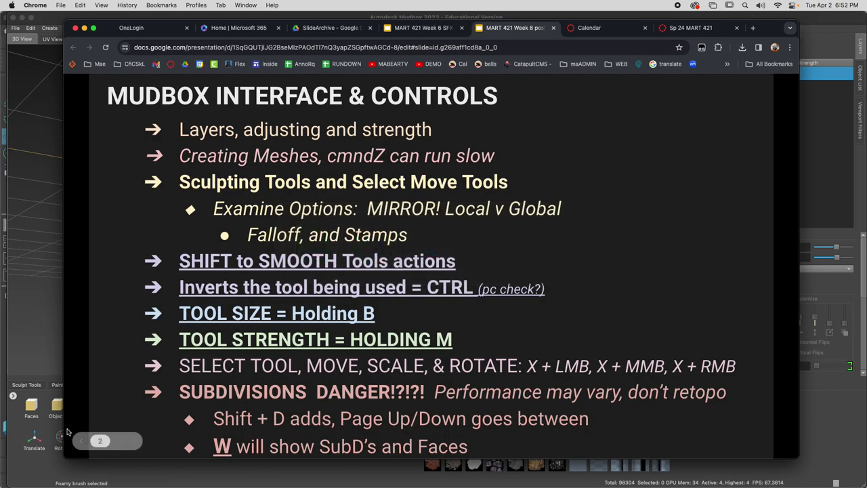
key(super+Tab)
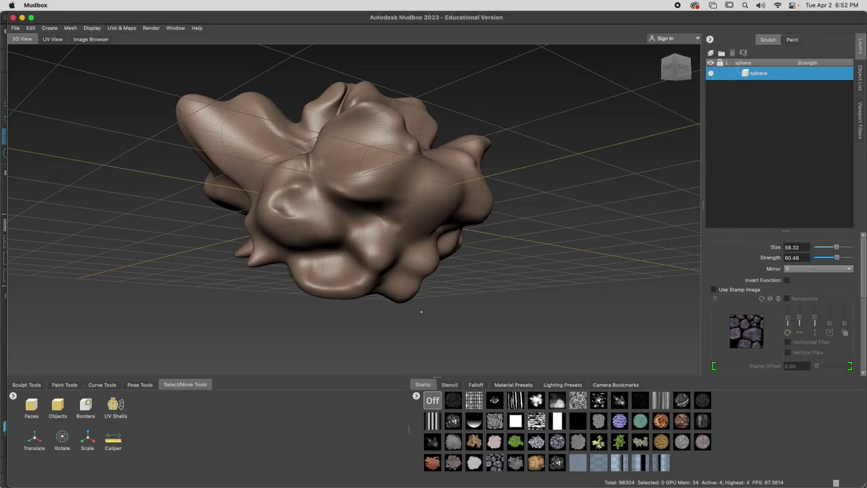
alt+drag(475, 291, 461, 310)
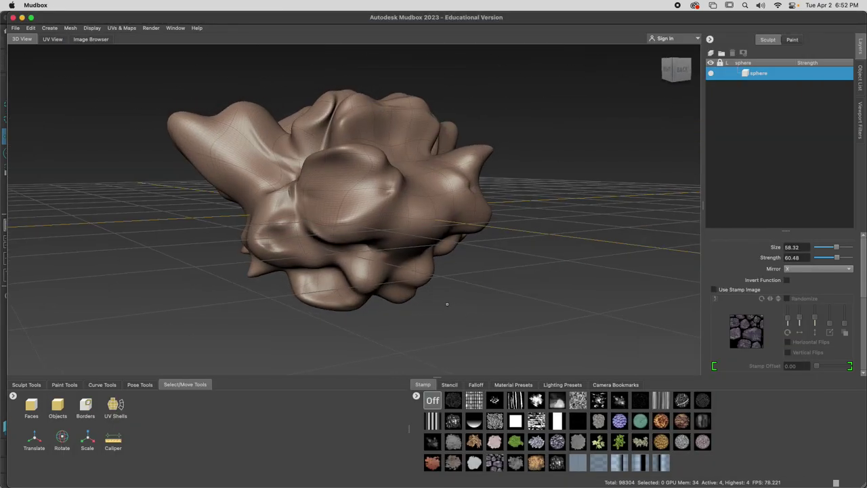
Step: Try transforming the whole model freely in the viewport, and undo the changes
mouse_move(434, 280)
mouse_down()
mouse_move(471, 278)
mouse_move(443, 280)
mouse_move(457, 259)
mouse_move(116, 259)
mouse_move(108, 270)
mouse_move(132, 241)
mouse_move(110, 248)
mouse_move(134, 240)
mouse_move(96, 254)
mouse_move(236, 271)
mouse_move(155, 187)
mouse_move(92, 174)
mouse_up()
key(super+z)
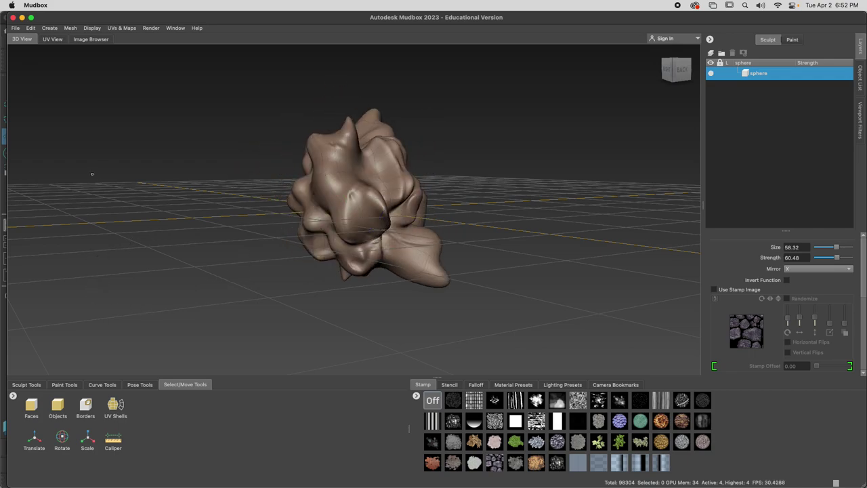
key(super+z)
alt+drag(217, 292, 250, 319)
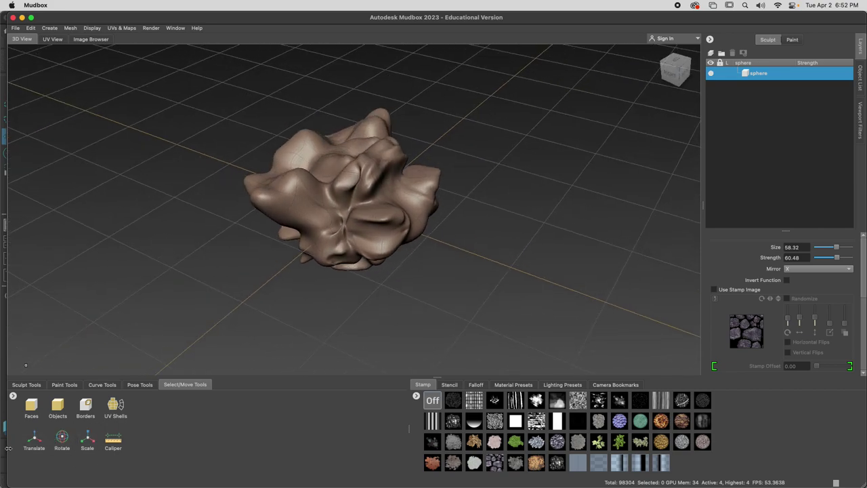
Step: Recheck the transform controls on the Chrome slide, return to Mudbox, and try moving the model with the Translate tool before restoring its position
key(super+Tab)
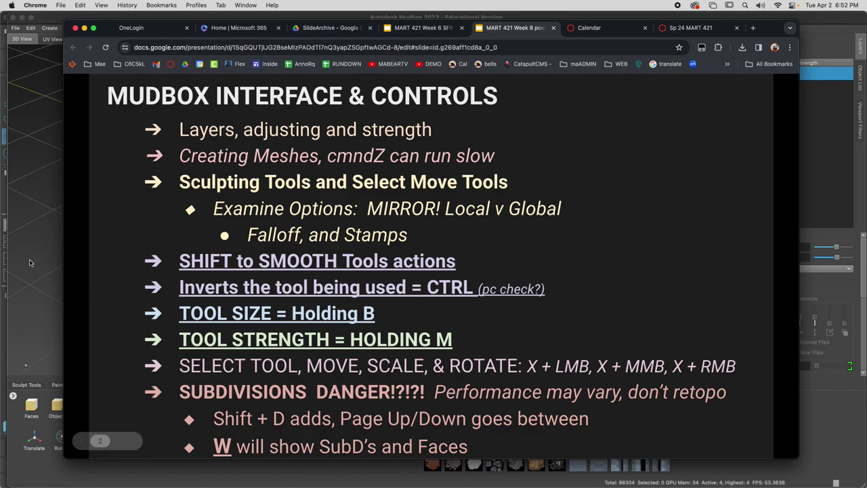
click(31, 290)
click(31, 439)
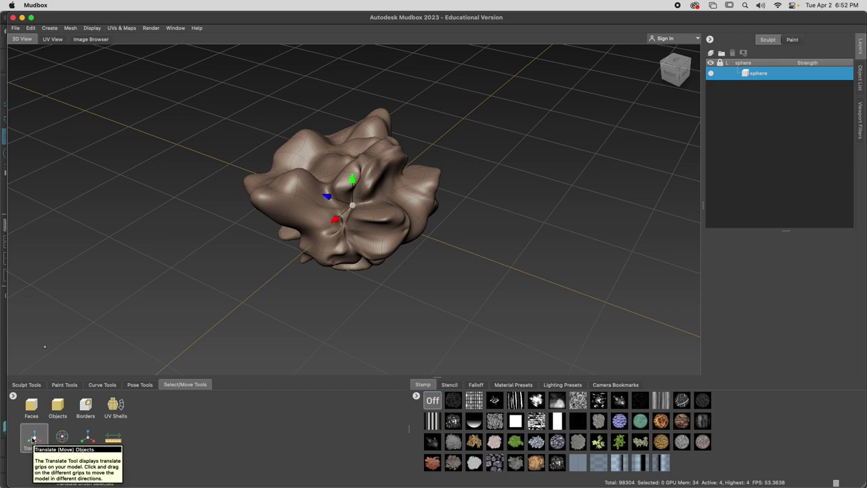
mouse_move(352, 180)
mouse_down()
mouse_move(244, 268)
mouse_move(403, 136)
mouse_up()
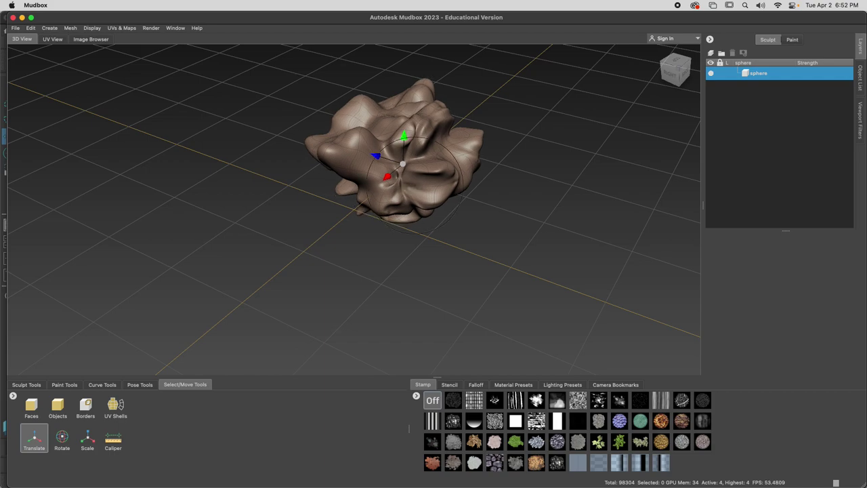
drag(340, 260, 318, 267)
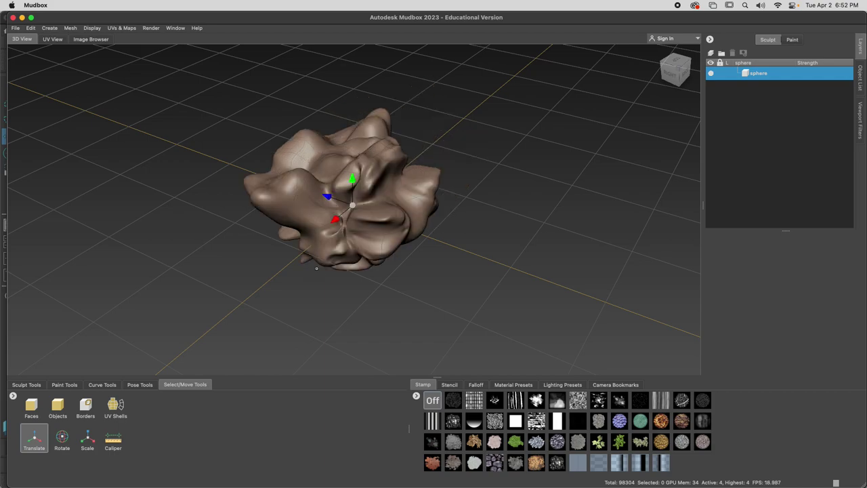
alt+drag(252, 303, 274, 306)
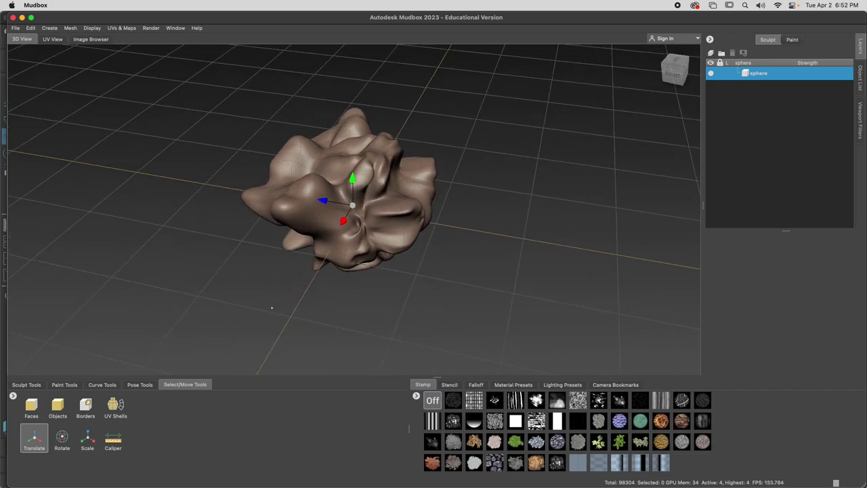
Step: Show the sculpting tools, review the interface and controls slide in Chrome, and return to the model in Mudbox
click(27, 385)
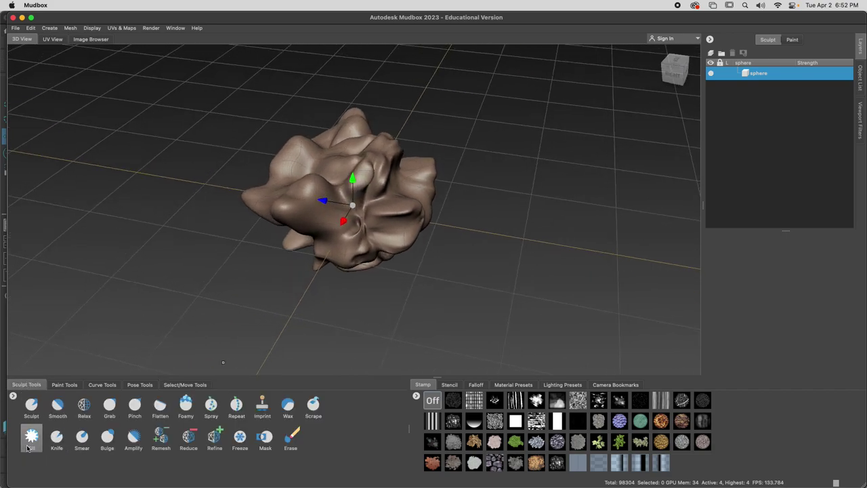
key(super+Tab)
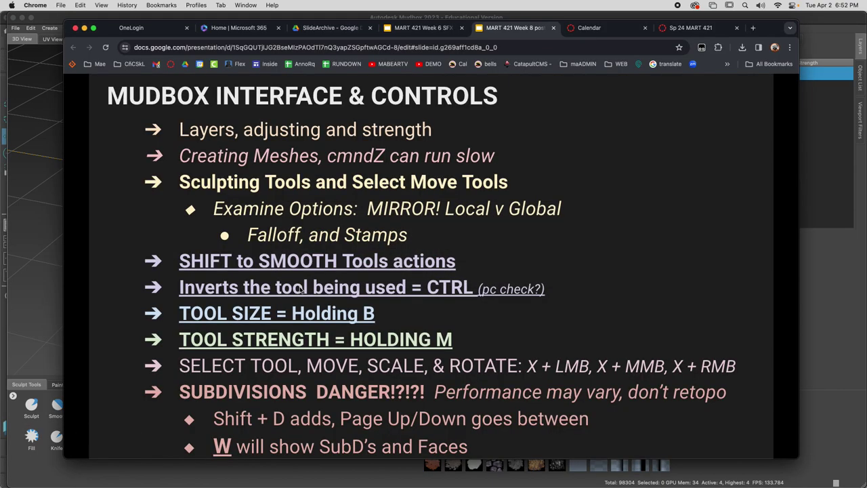
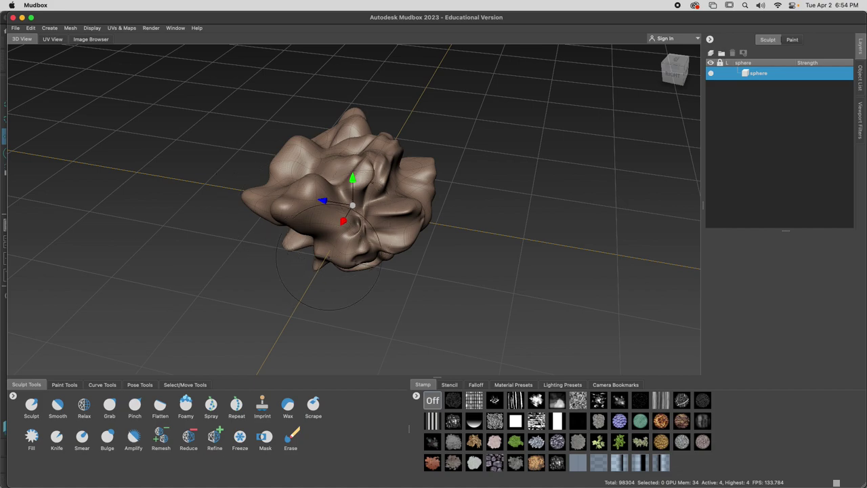
alt+drag(326, 272, 475, 271)
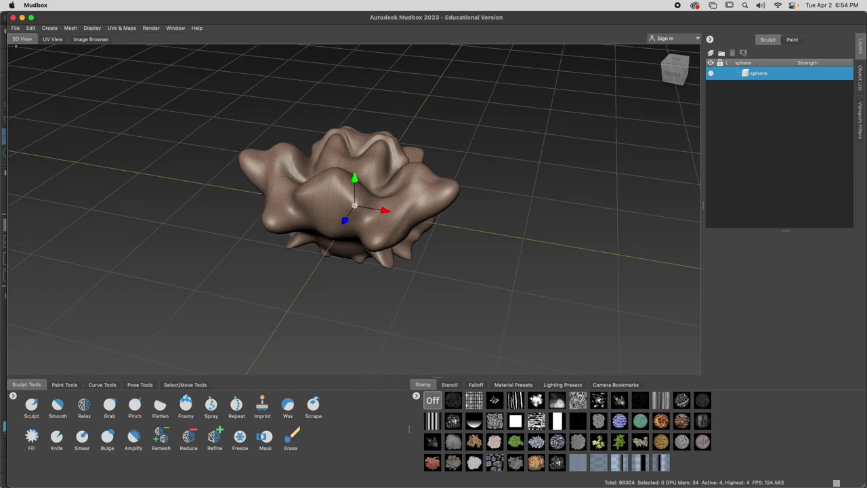
Step: Start a new scene in place of the lumpy sphere sculpture
click(16, 29)
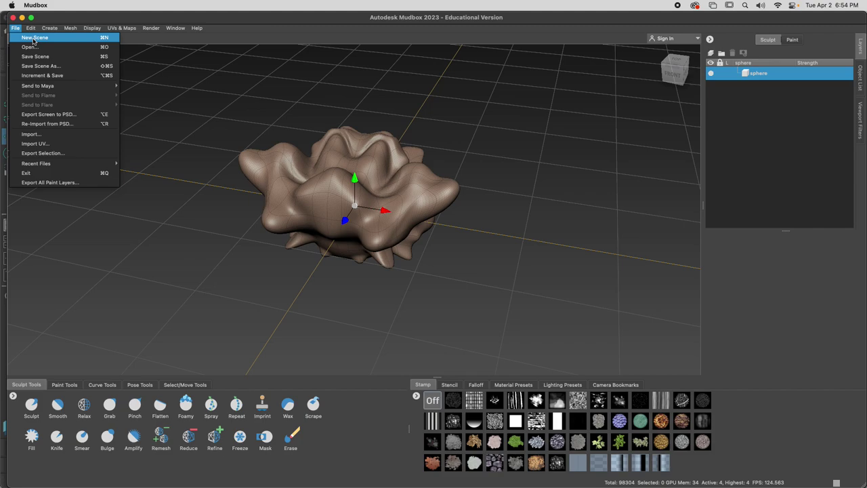
click(32, 39)
click(442, 259)
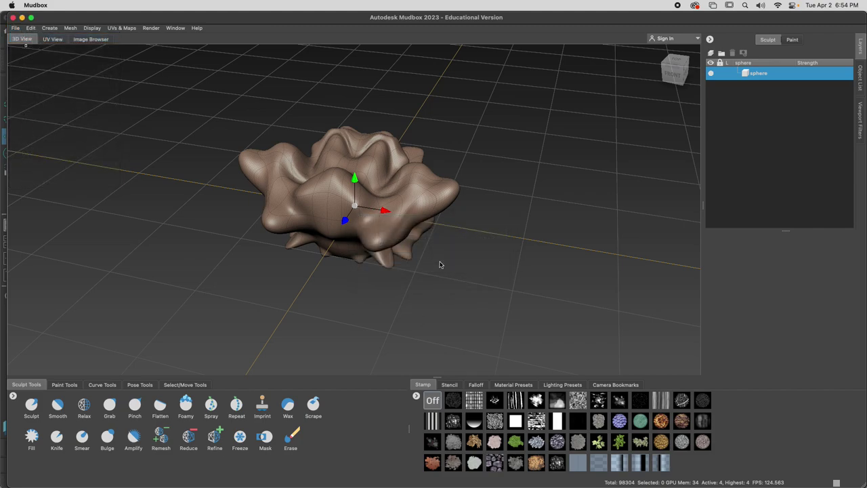
Step: Examine the starting-point meshes available for a new sculpture, from Basic Head to Tree Stump
scroll(441, 275, down, 5)
scroll(441, 275, up, 5)
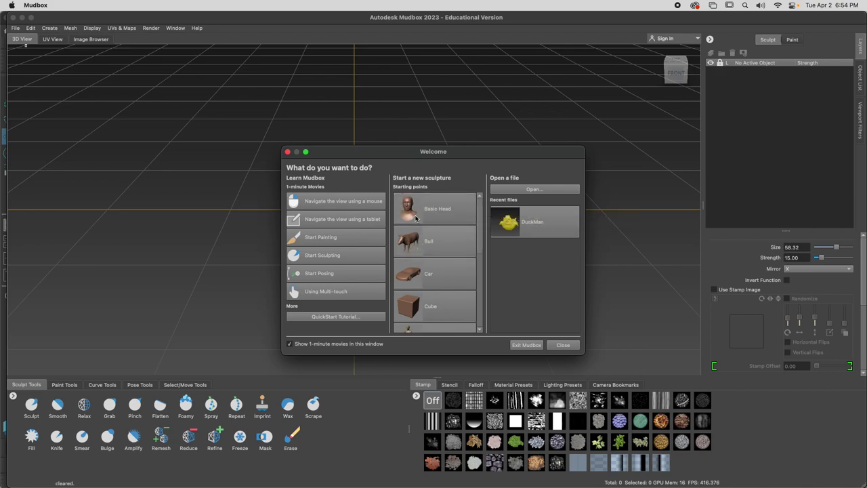
drag(462, 152, 434, 124)
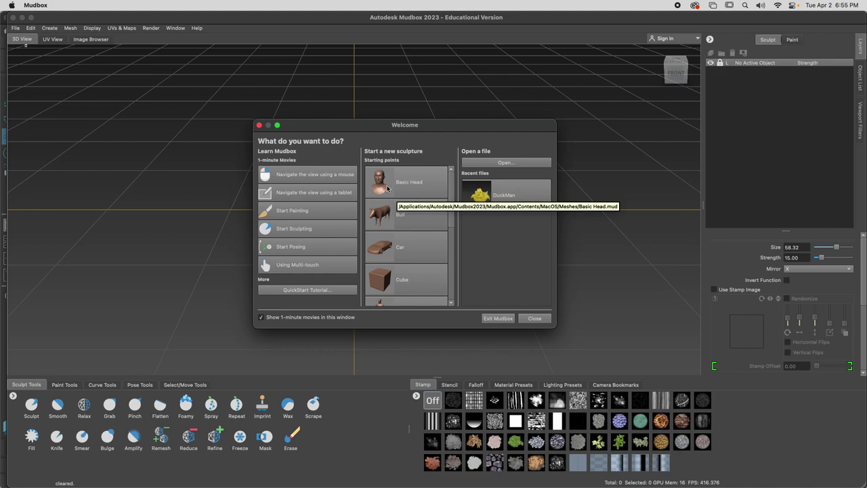
scroll(403, 230, down, 2)
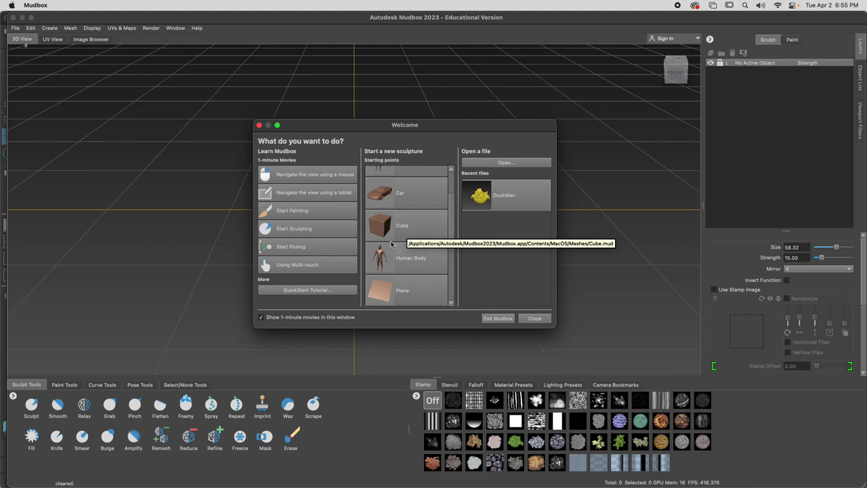
scroll(391, 245, up, 2)
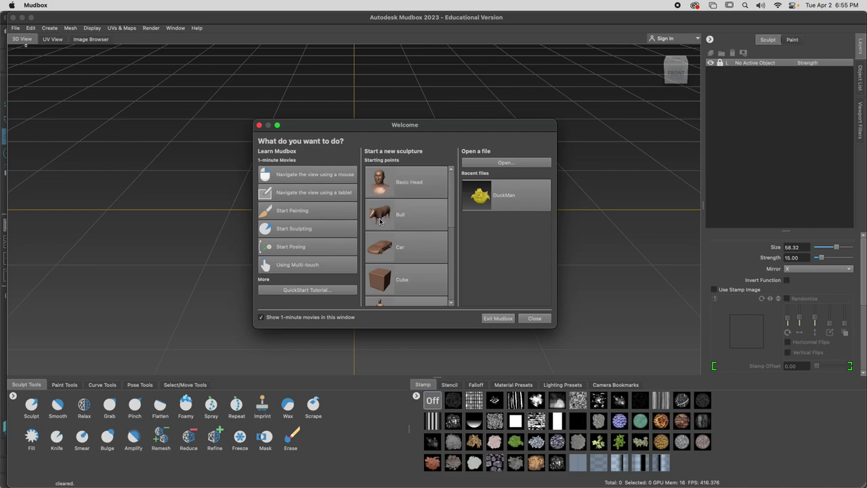
scroll(384, 220, down, 2)
scroll(389, 266, down, 2)
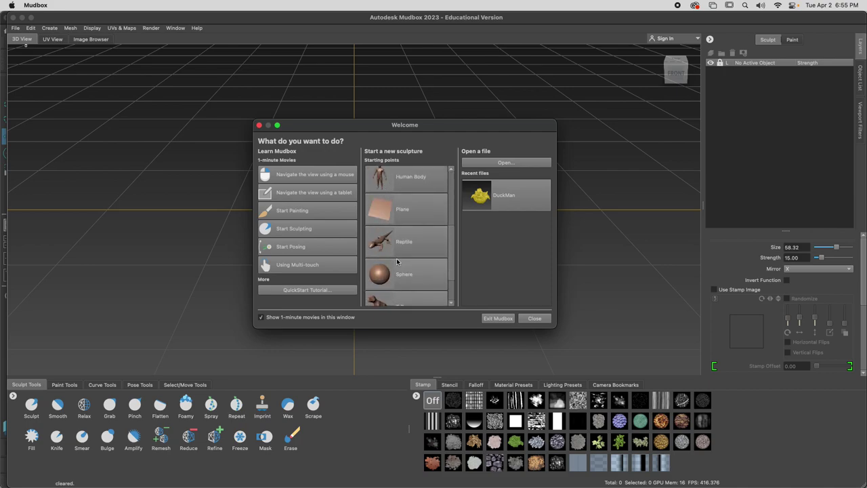
scroll(384, 264, down, 2)
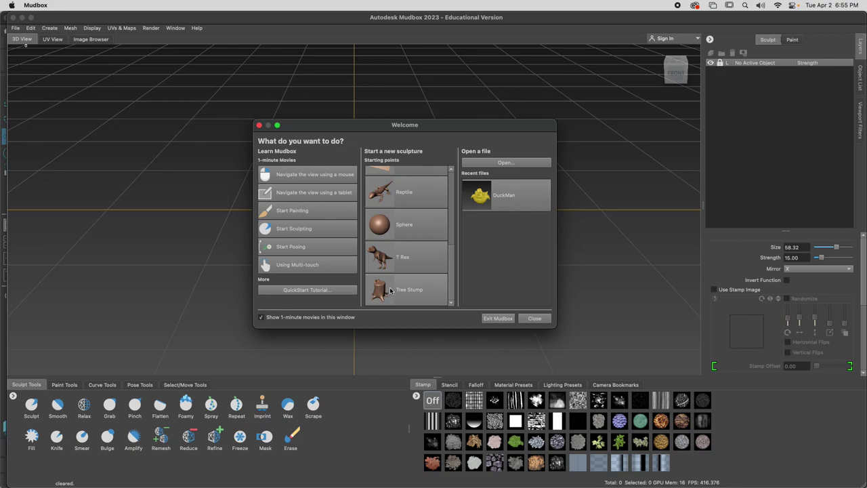
scroll(389, 255, up, 2)
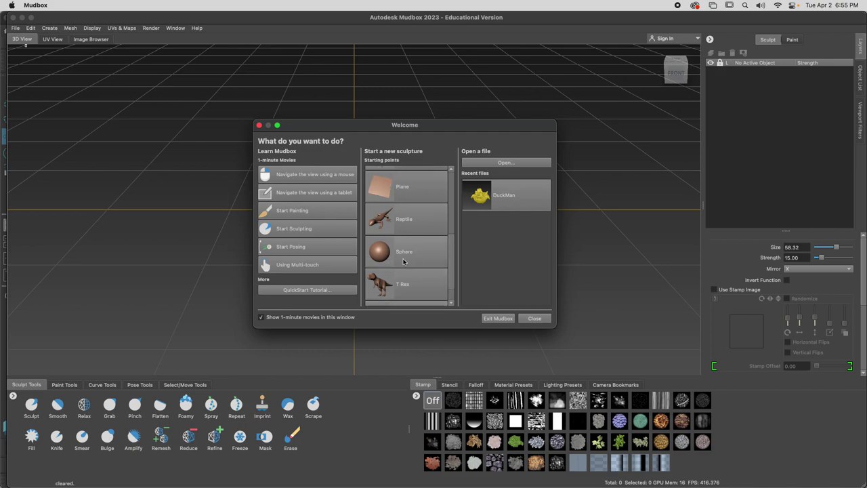
scroll(388, 259, up, 4)
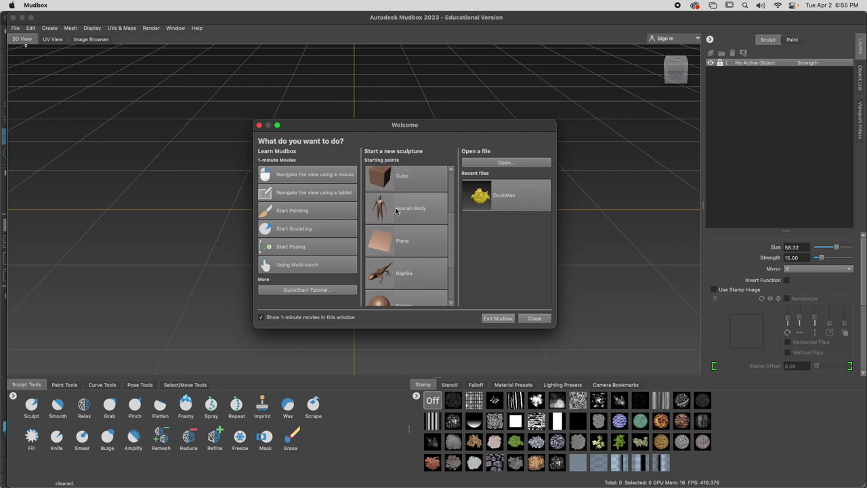
scroll(389, 234, down, 3)
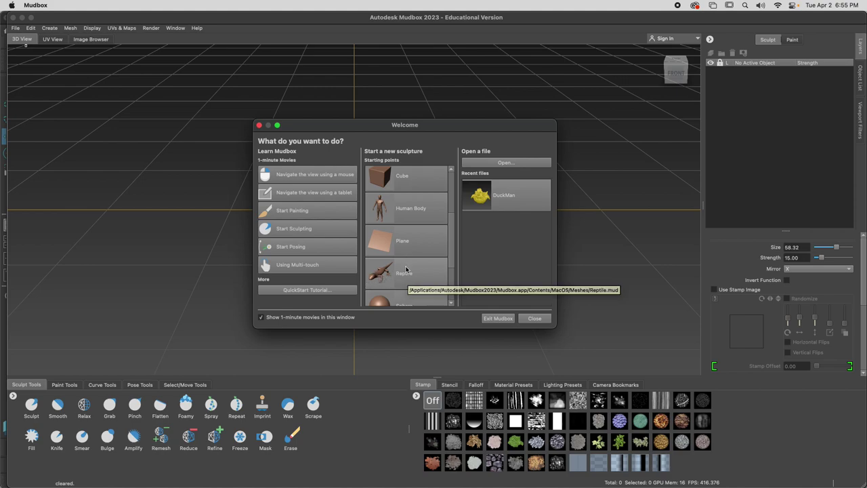
scroll(408, 250, up, 3)
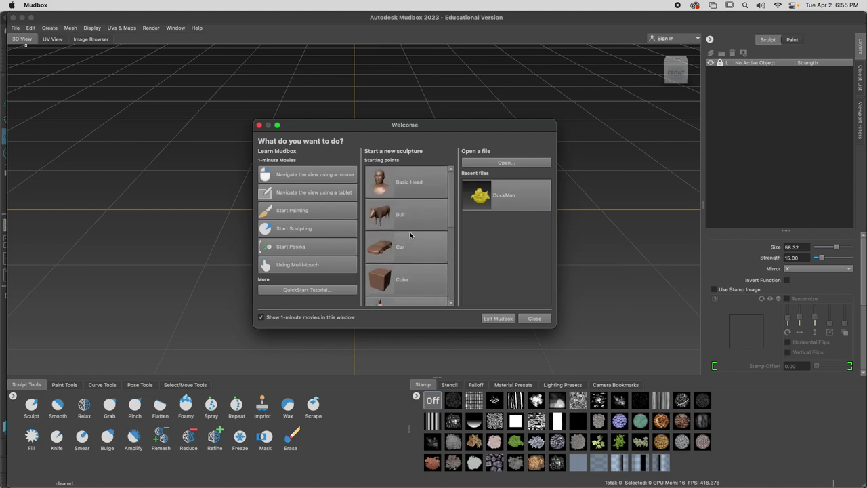
scroll(415, 246, down, 3)
scroll(416, 248, up, 3)
scroll(410, 275, down, 3)
scroll(411, 275, down, 3)
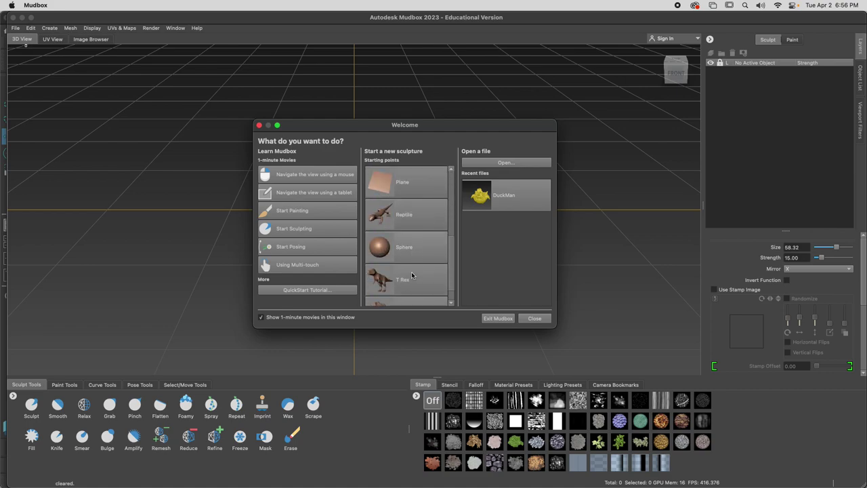
Step: Open the Reptile starting mesh and activate the Objects selection tool
click(380, 218)
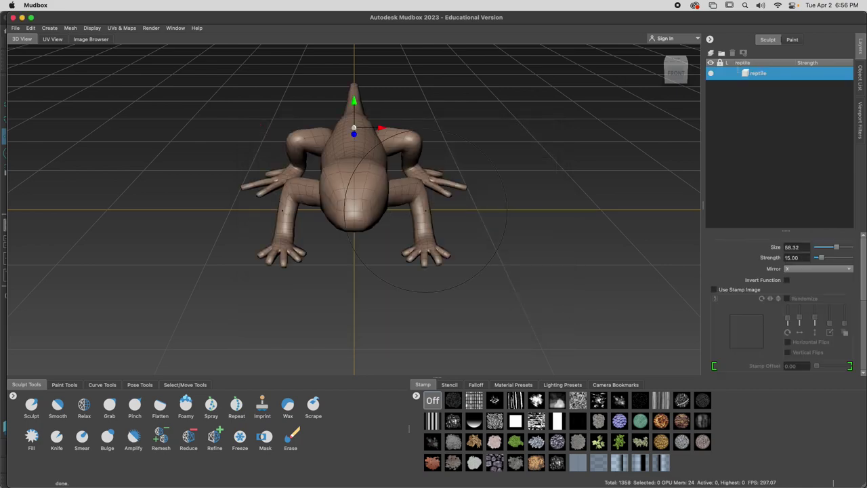
alt+drag(474, 204, 424, 195)
click(181, 385)
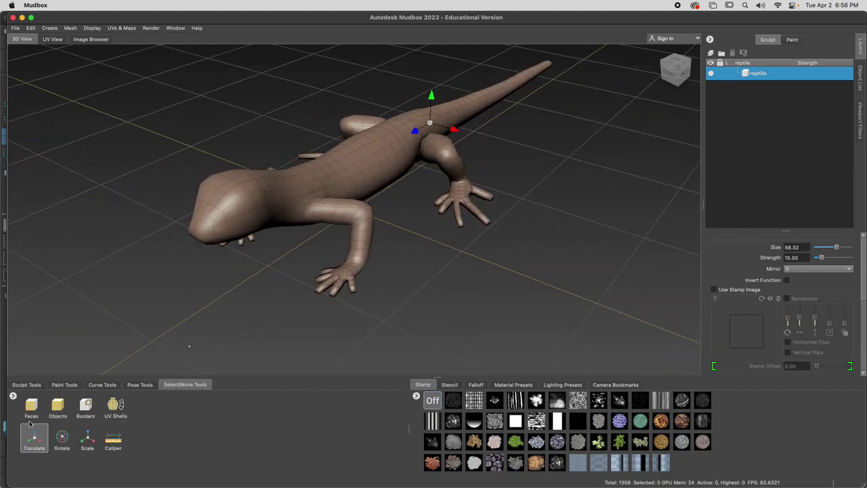
click(60, 407)
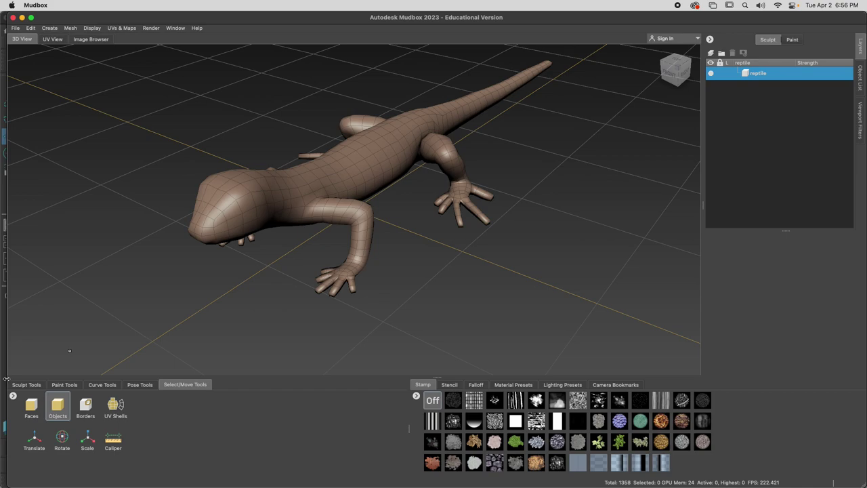
Step: Save the reptile scene as BEASTbasic.mud in the Documents folder
key(super+s)
click(425, 132)
drag(425, 132, 365, 132)
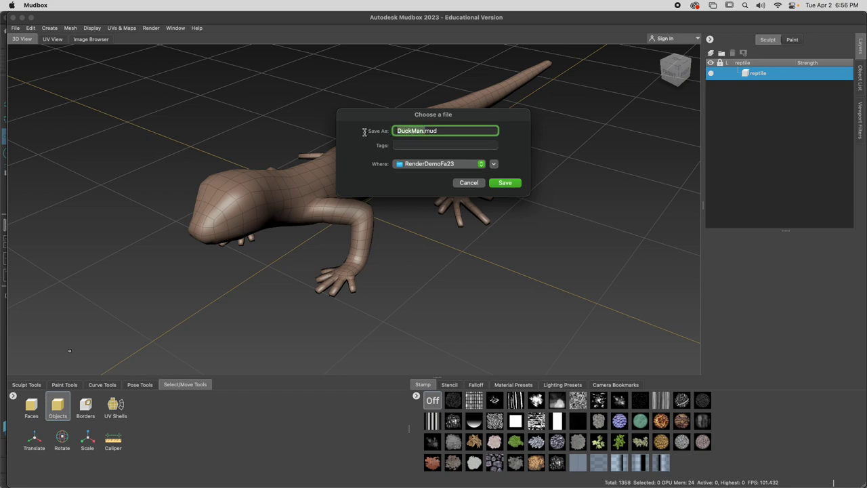
text(BEASTbasic)
click(464, 164)
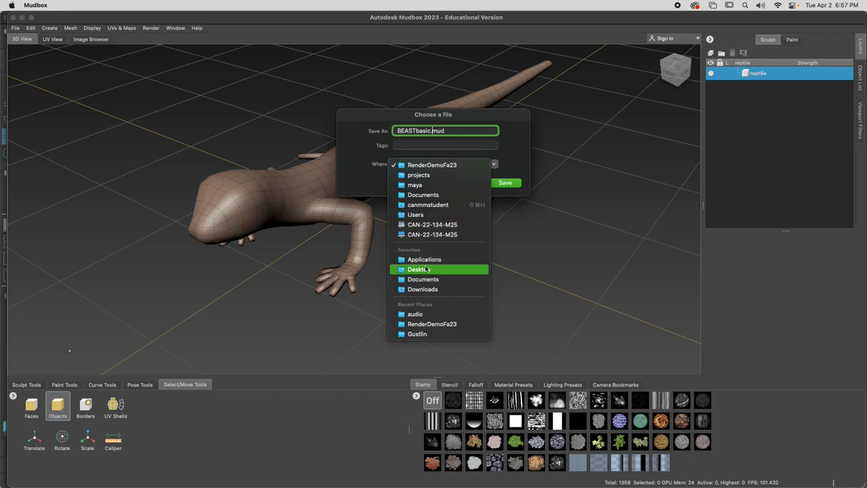
click(415, 194)
click(504, 182)
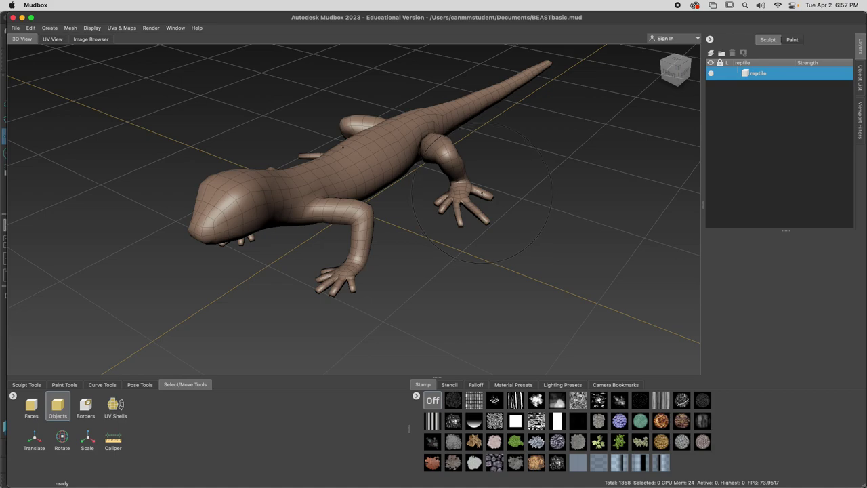
Step: Switch to Chrome to read the "Making the Beast" slide, and return to the reptile in Mudbox
alt+drag(449, 216, 2, 330)
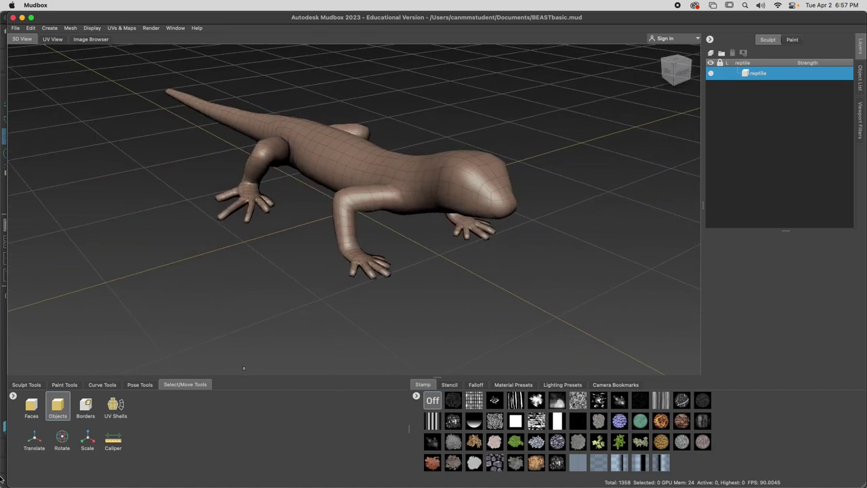
mouse_move(262, 482)
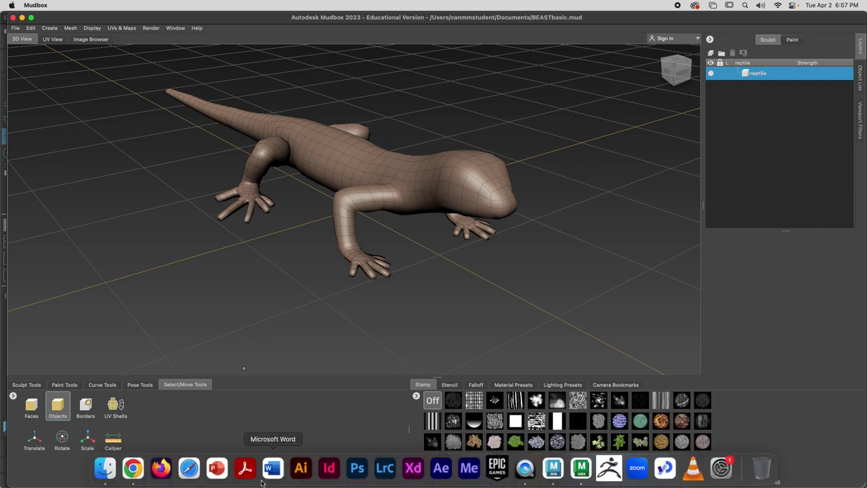
click(145, 467)
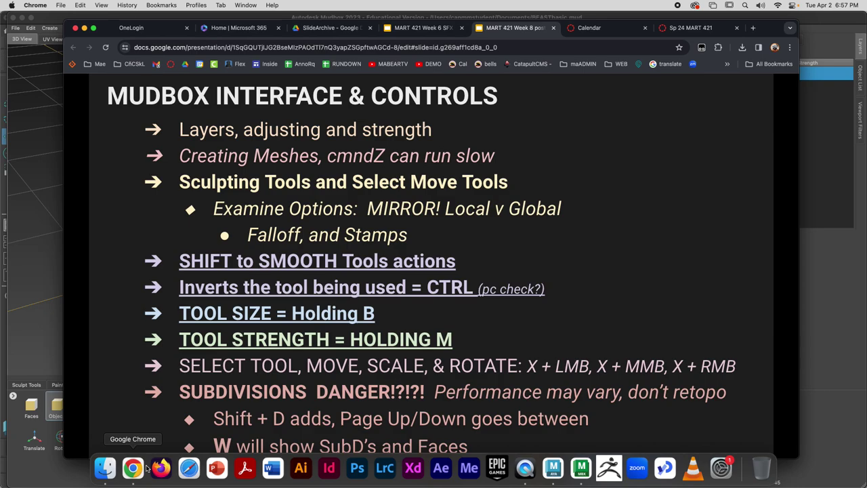
key(Down)
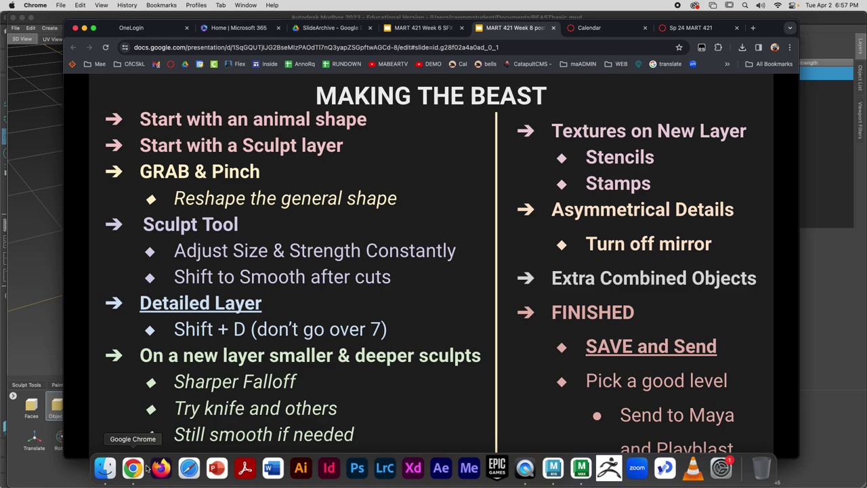
click(48, 251)
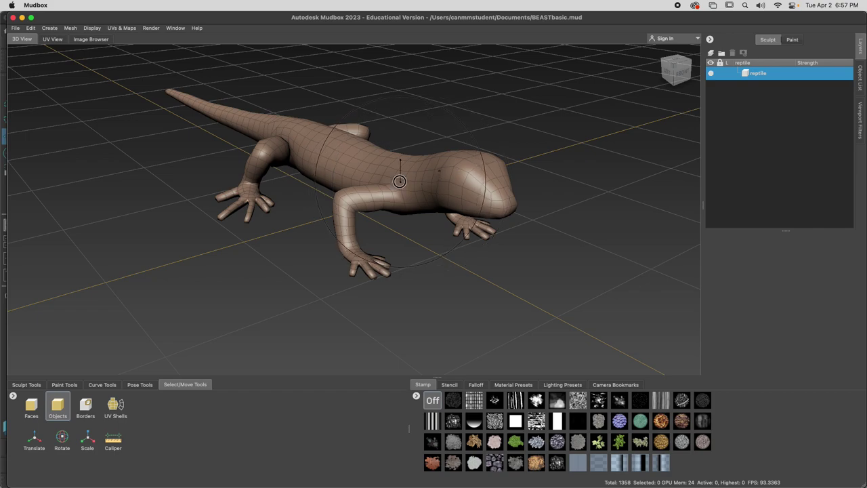
Step: Examine the reptile's body, legs and head from several angles and distances
alt+drag(351, 178, 343, 203)
scroll(368, 200, down, 5)
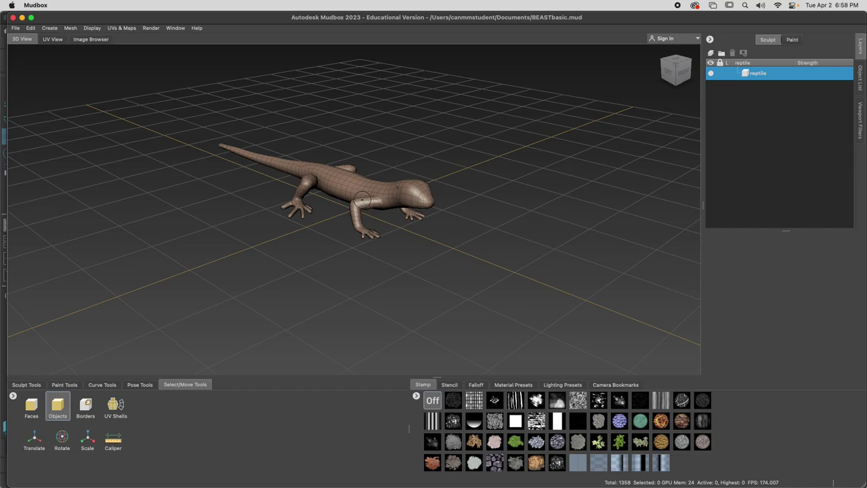
alt+drag(409, 216, 380, 234)
alt+right_drag(379, 234, 419, 240)
alt+drag(419, 240, 182, 236)
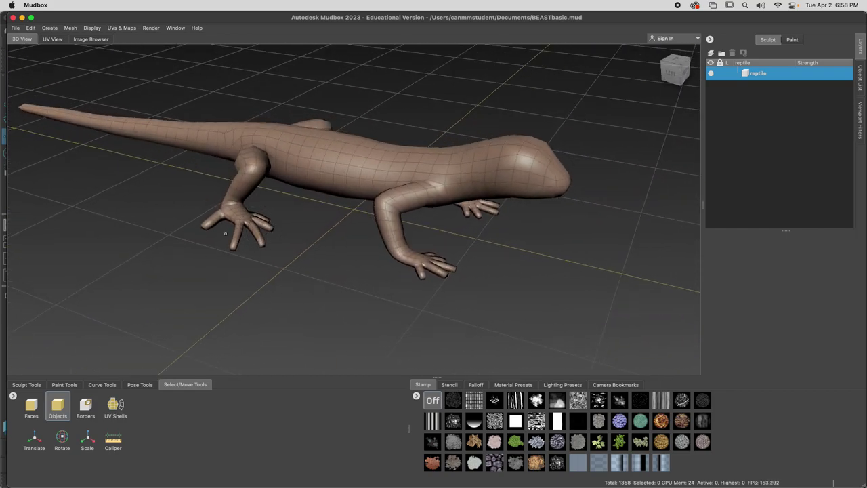
scroll(285, 156, down, 3)
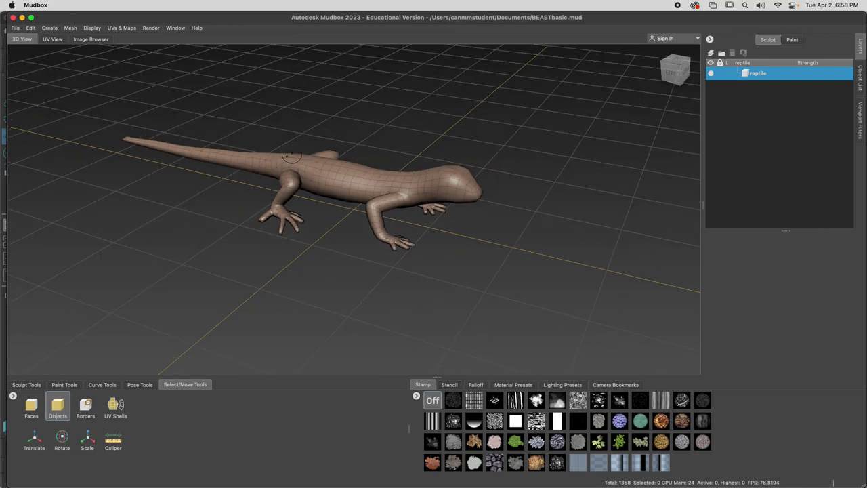
scroll(319, 160, down, 4)
scroll(366, 154, up, 8)
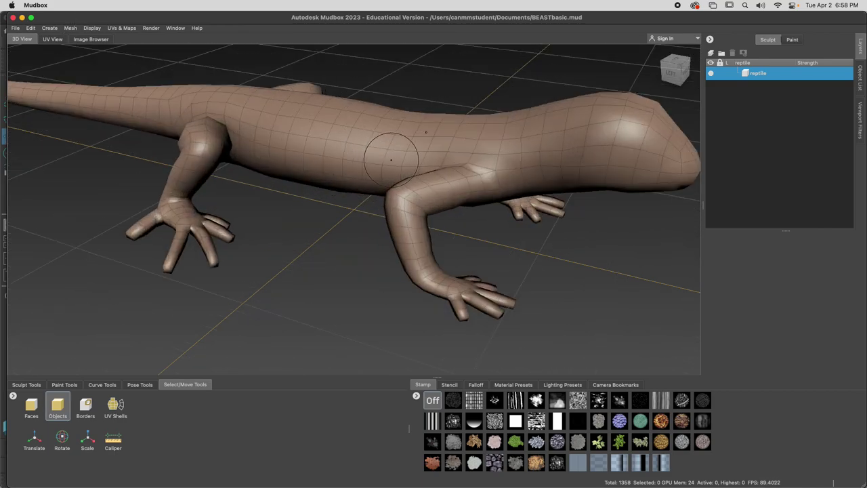
alt+drag(364, 151, 333, 159)
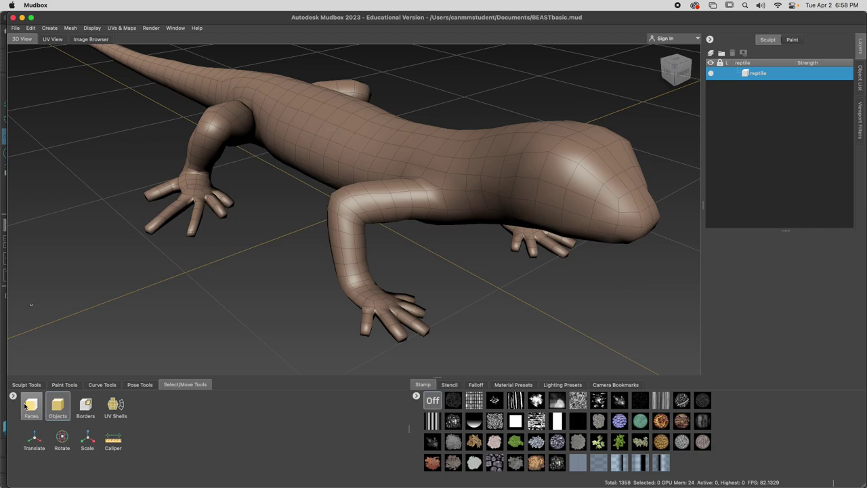
Step: Switch to Chrome to reread the "Making the Beast" slide, and return to the reptile in Mudbox
mouse_move(277, 484)
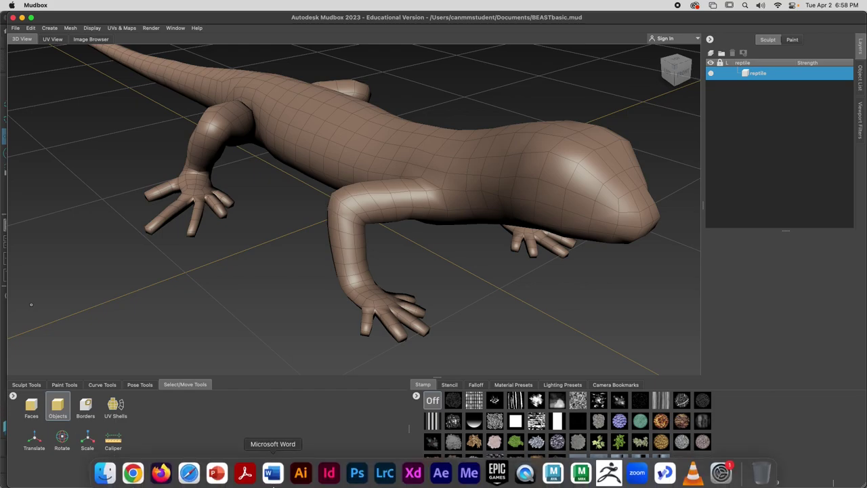
key(super+Tab)
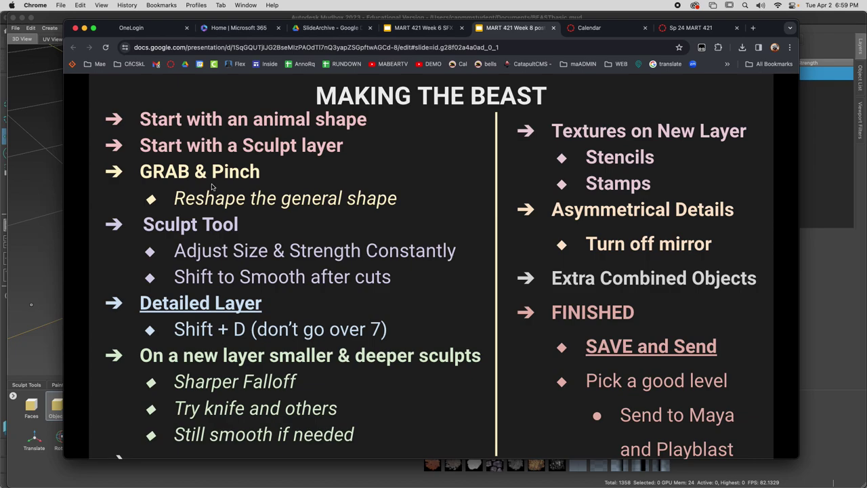
click(46, 240)
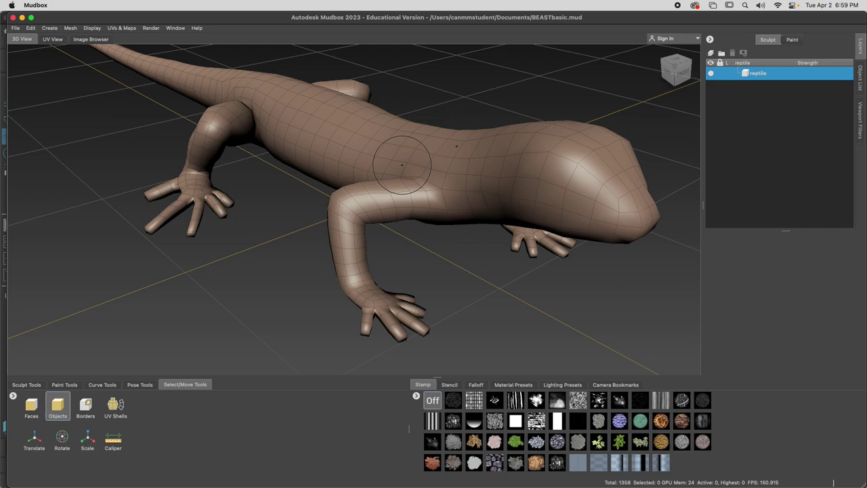
Step: Subdivide the reptile mesh twice to reach level 2, toggling the wireframe between the two subdivisions
key(shift+d)
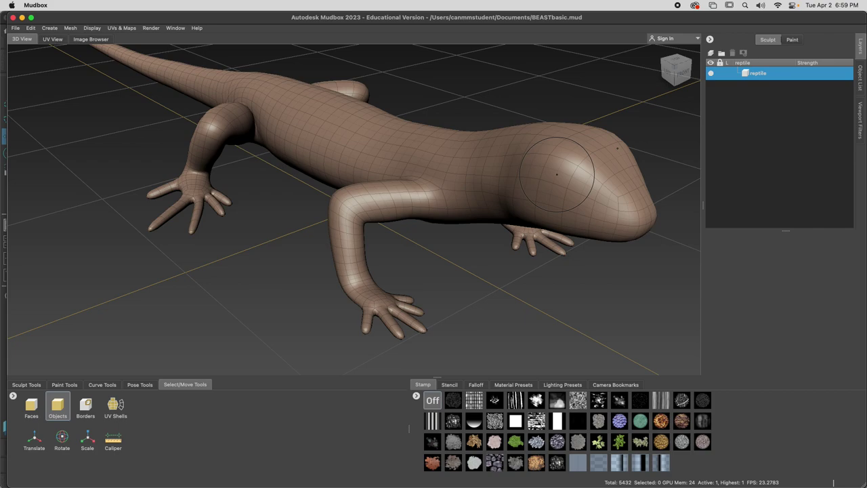
key(w)
key(w)
key(w)
key(w)
key(shift+d)
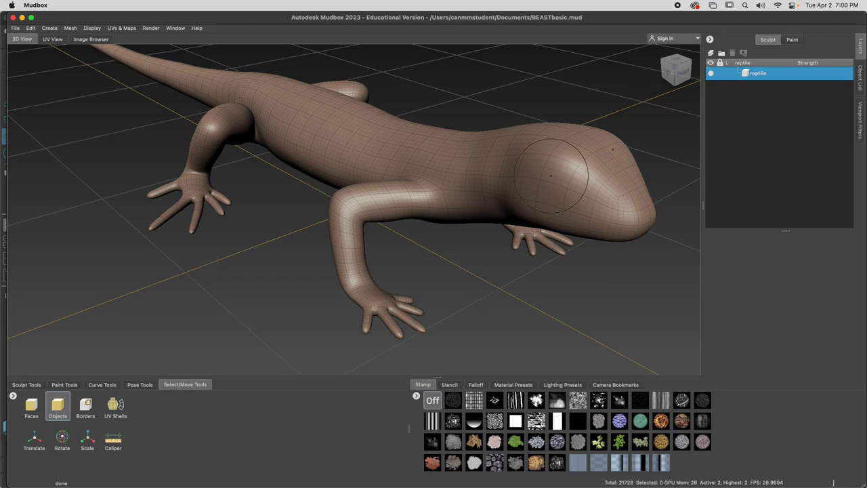
Step: Raise a mirrored pair of mounds on the back behind the front legs with the Sculpt brush, adjusting its strength and size
mouse_move(489, 179)
alt+mouse_down()
mouse_move(492, 219)
mouse_move(414, 217)
mouse_move(310, 192)
mouse_move(343, 298)
mouse_move(361, 181)
alt+mouse_up()
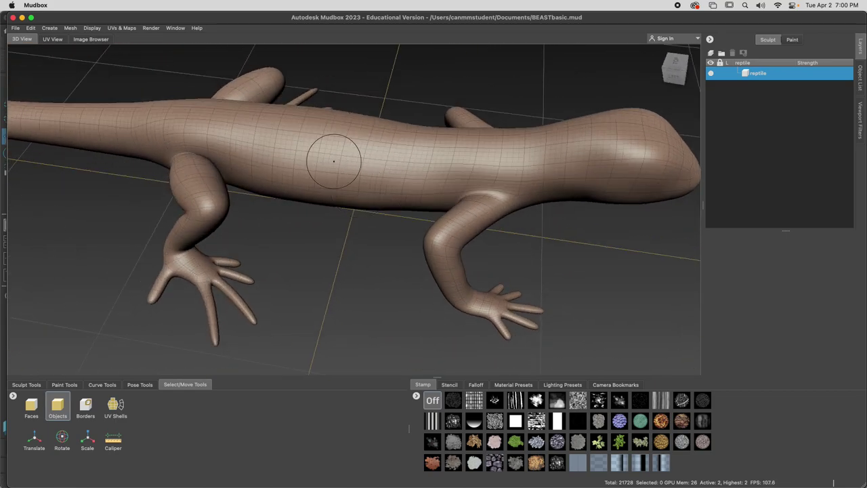
alt+drag(305, 170, 294, 136)
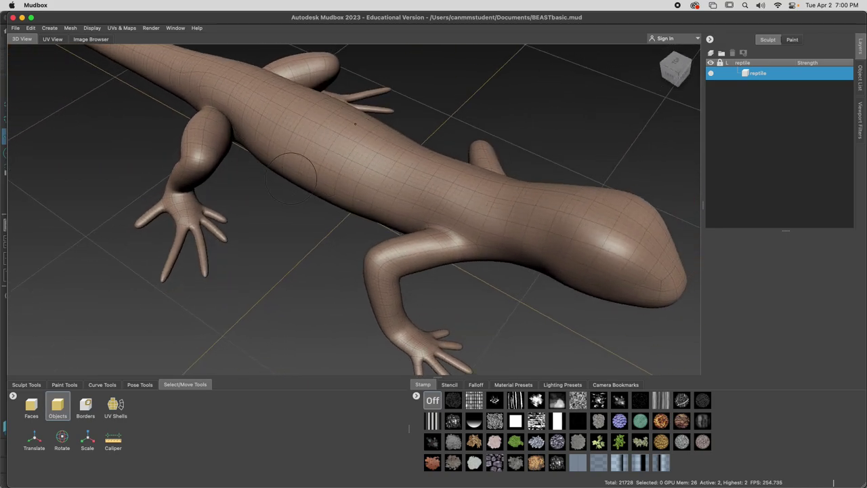
click(29, 388)
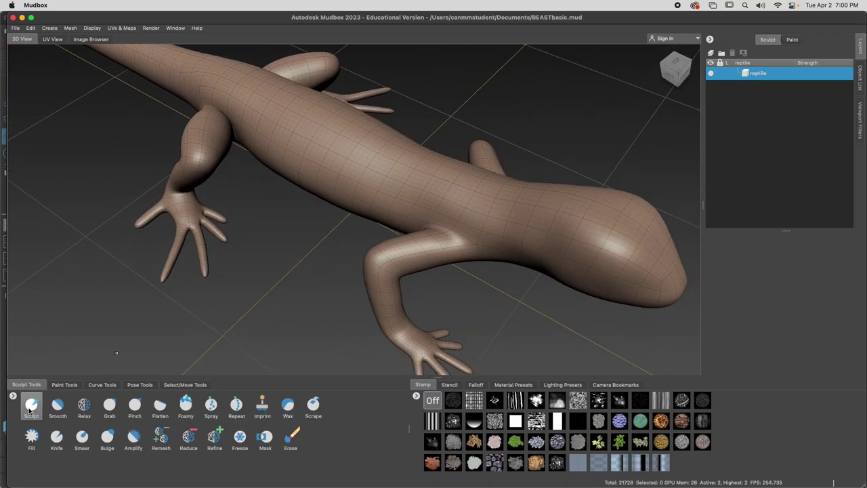
click(31, 405)
alt+drag(350, 151, 304, 149)
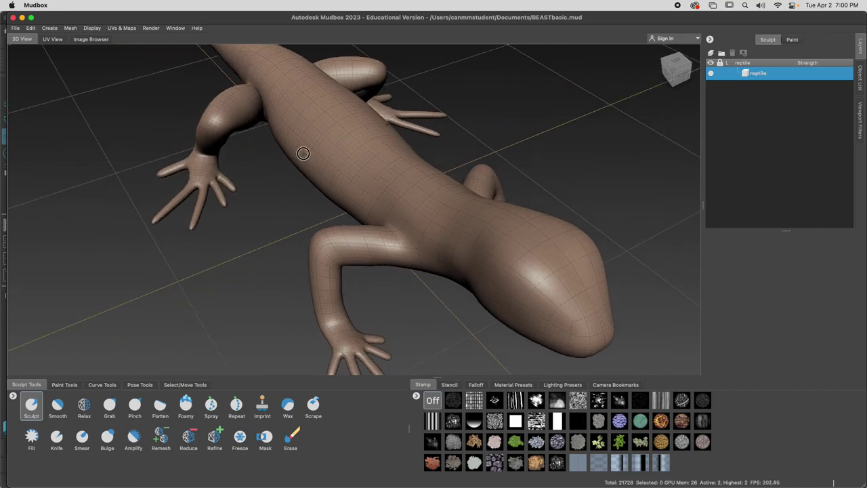
key(m)
mouse_move(355, 178)
mouse_down()
mouse_move(426, 161)
mouse_move(403, 182)
mouse_move(413, 182)
mouse_move(373, 194)
mouse_move(348, 175)
mouse_up()
key(m)
key(b)
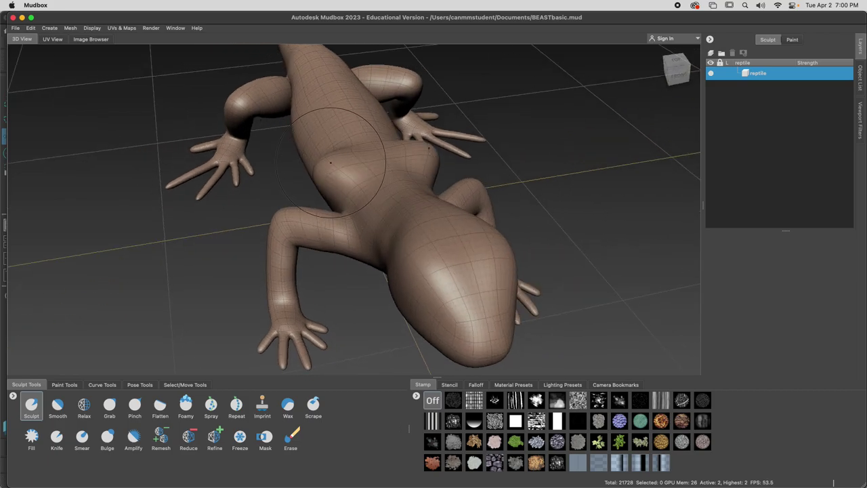
Step: Pull both sides of the reptile's back outward into broad flaps with the Grab brush and smooth along the spine
mouse_move(319, 145)
alt+mouse_down()
mouse_move(344, 159)
mouse_move(248, 120)
mouse_move(310, 145)
mouse_move(313, 157)
mouse_move(372, 170)
mouse_move(397, 194)
mouse_move(408, 184)
mouse_move(434, 184)
mouse_move(467, 199)
mouse_move(407, 188)
mouse_move(398, 205)
mouse_move(405, 191)
mouse_move(271, 159)
mouse_move(288, 154)
mouse_move(311, 172)
mouse_move(367, 172)
mouse_move(292, 187)
mouse_move(258, 175)
alt+mouse_up()
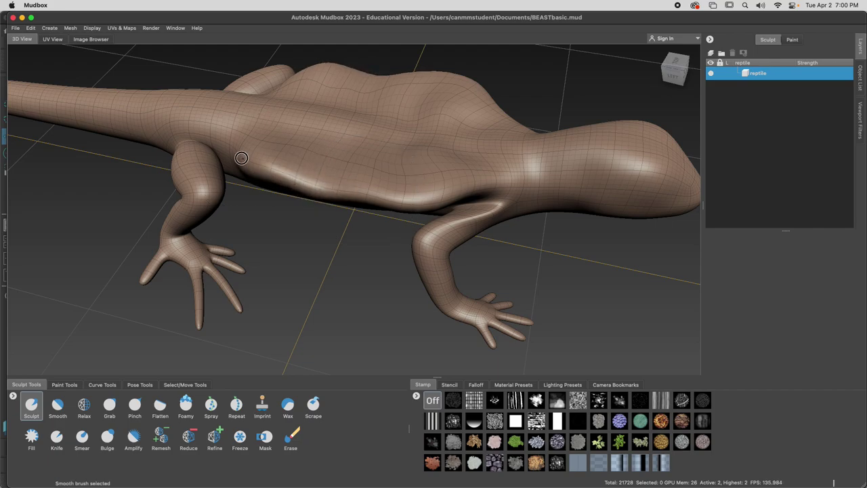
alt+drag(310, 165, 276, 192)
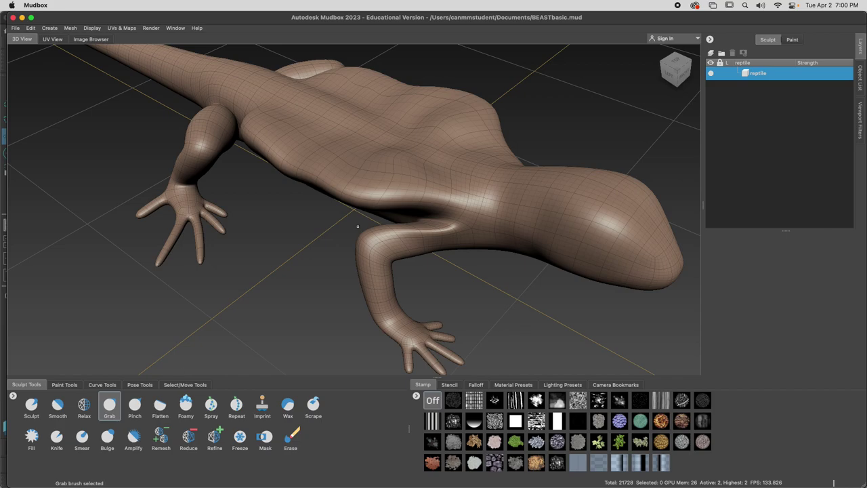
drag(353, 197, 333, 209)
key(super+z)
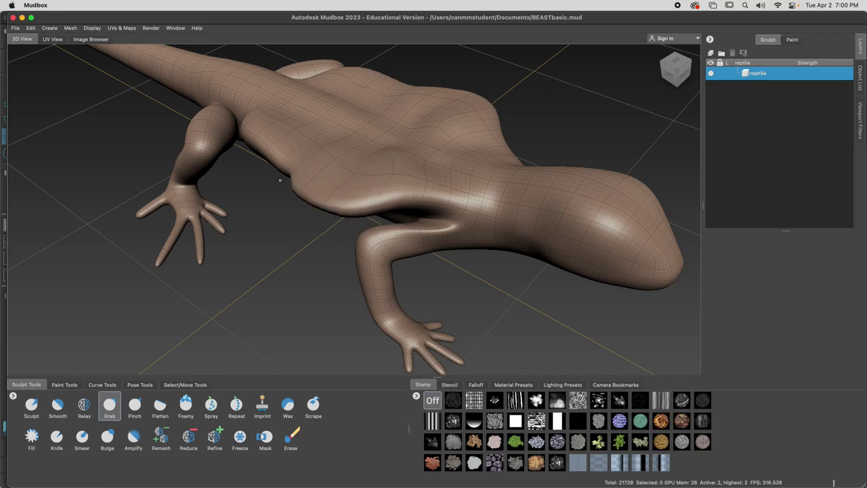
drag(260, 149, 244, 130)
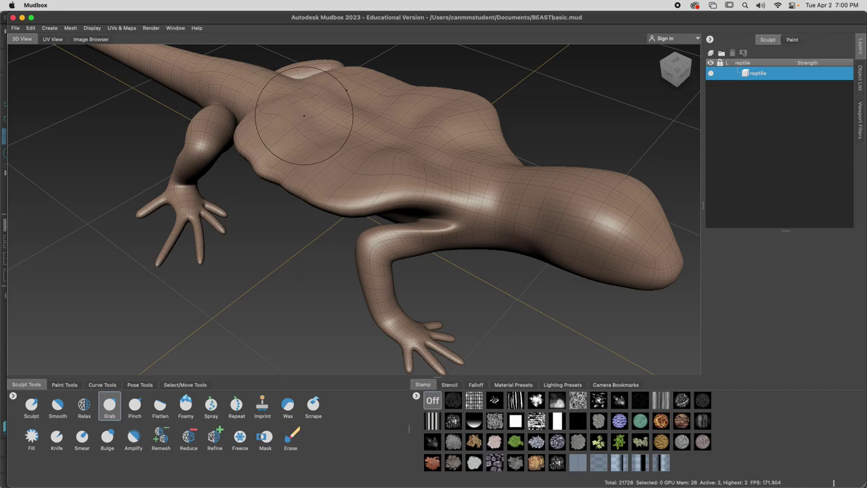
mouse_move(368, 116)
mouse_down()
mouse_move(403, 174)
mouse_move(426, 166)
mouse_move(381, 170)
mouse_move(374, 164)
mouse_move(426, 145)
mouse_move(376, 142)
mouse_up()
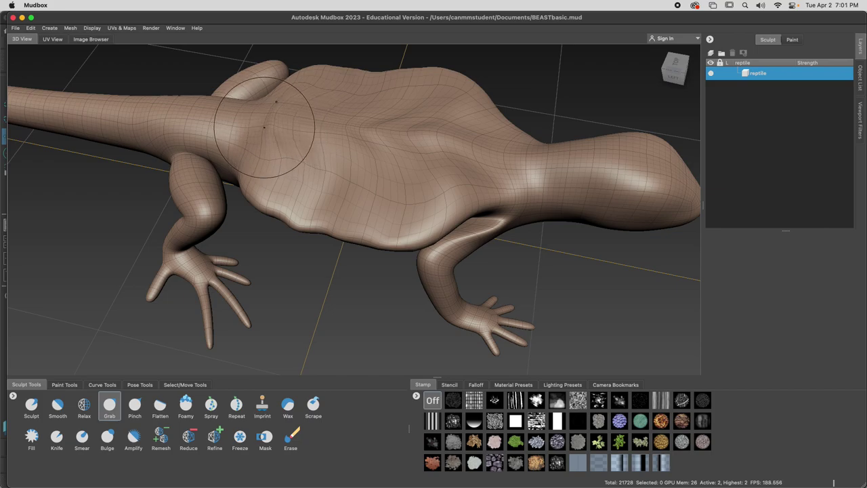
shift+drag(261, 124, 494, 132)
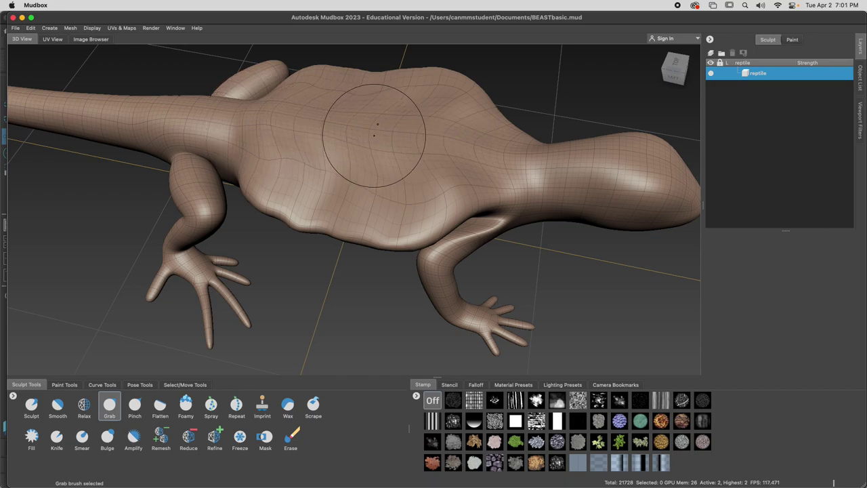
Step: Pull uneven folds and humps into the widened back with the Grab brush, smoothing the surface between them
alt+drag(374, 135, 414, 122)
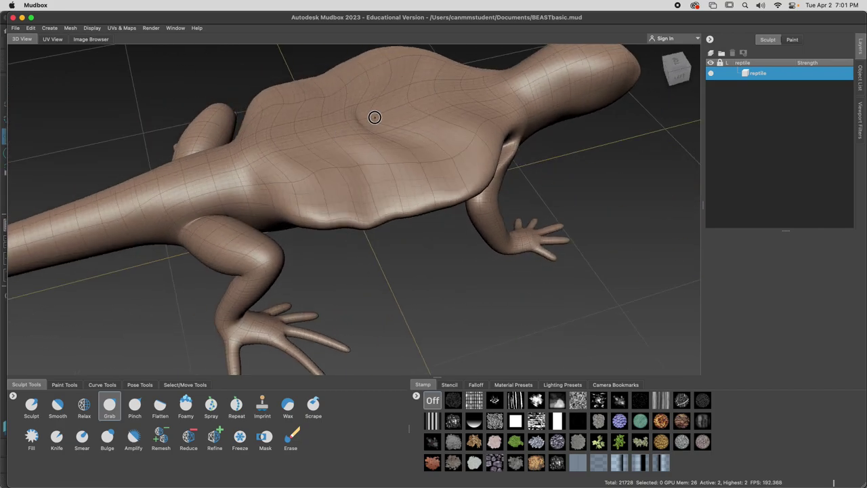
alt+drag(429, 95, 338, 106)
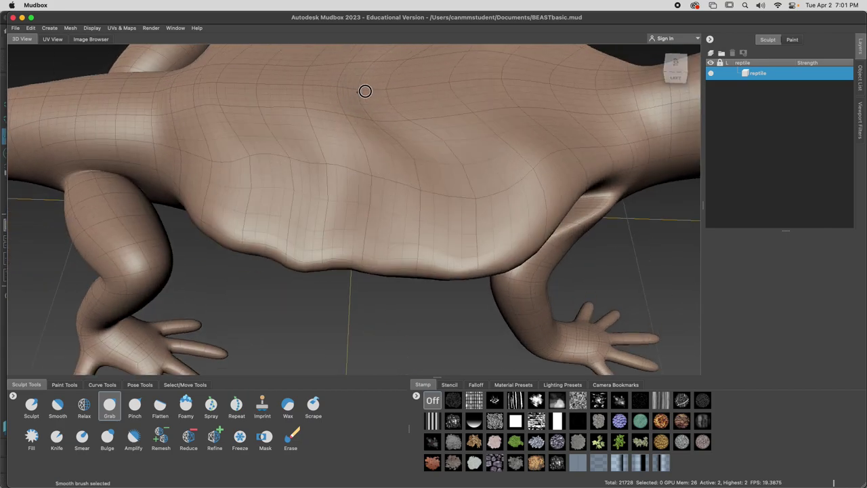
alt+right_drag(356, 91, 397, 203)
alt+drag(368, 145, 344, 162)
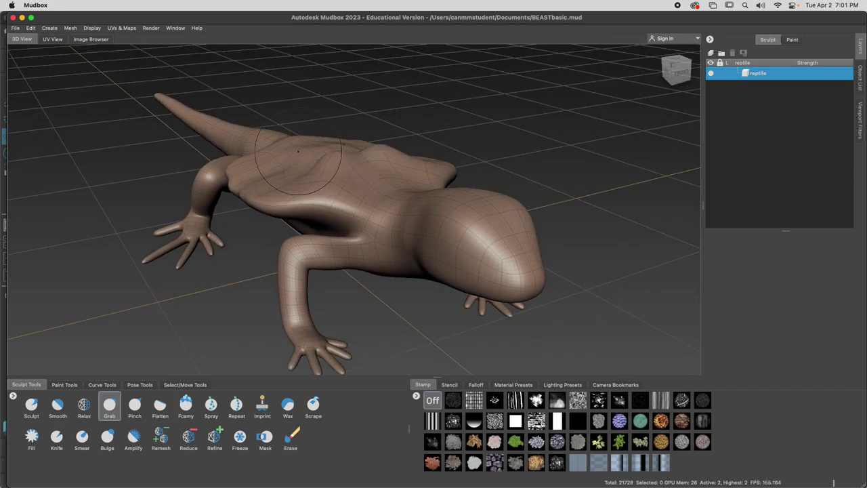
alt+drag(288, 146, 336, 150)
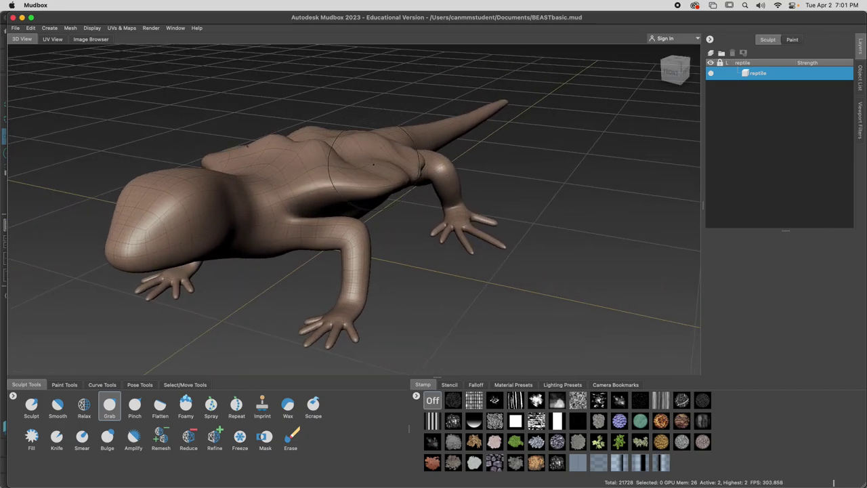
alt+drag(356, 148, 305, 159)
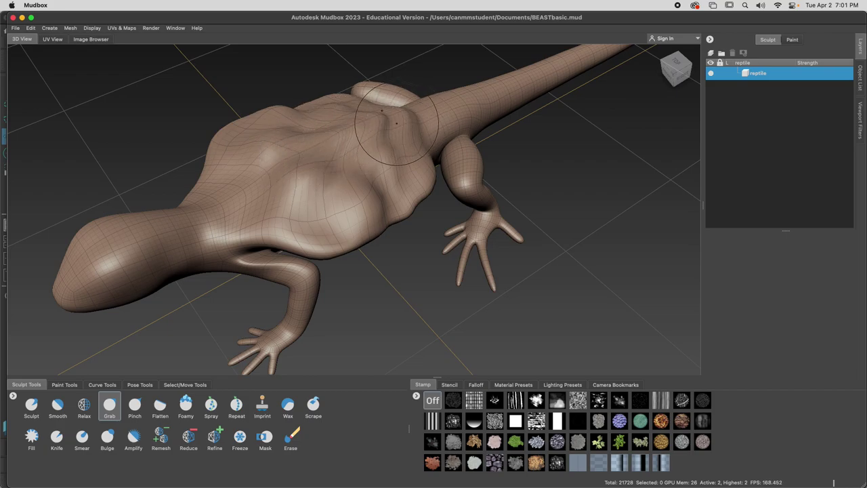
mouse_move(356, 144)
shift+mouse_down()
mouse_move(284, 182)
mouse_move(312, 160)
shift+mouse_up()
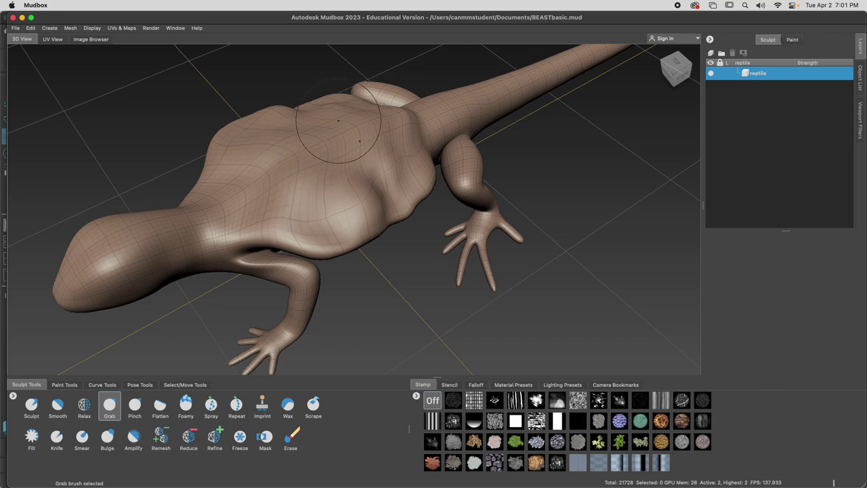
Step: Build up lumps on the flanks beneath the flaps with the Foamy brush at strength 41.49, and smooth them
alt+drag(304, 161, 368, 204)
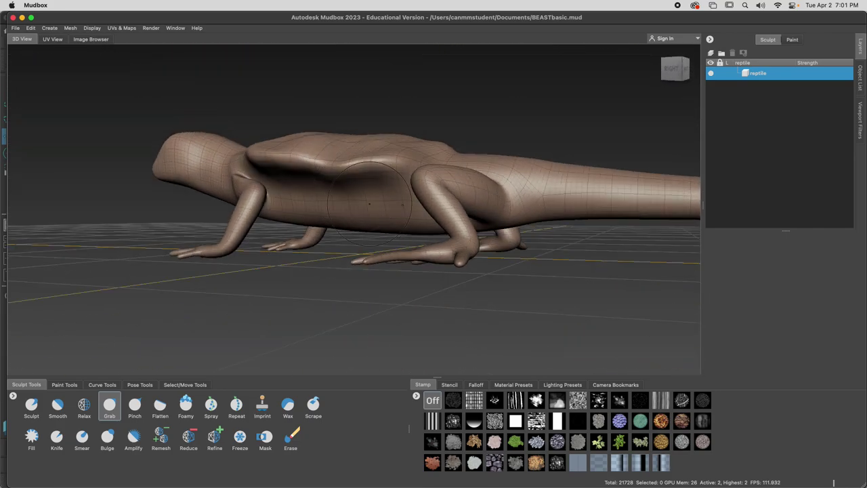
click(33, 405)
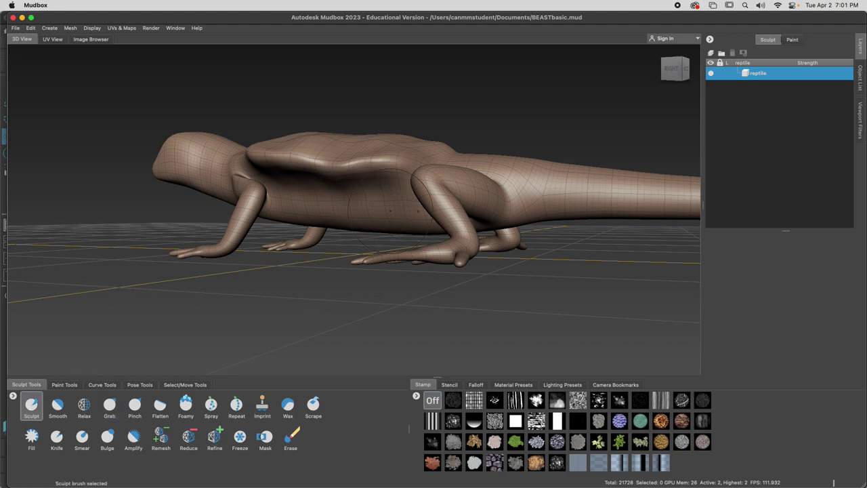
click(185, 404)
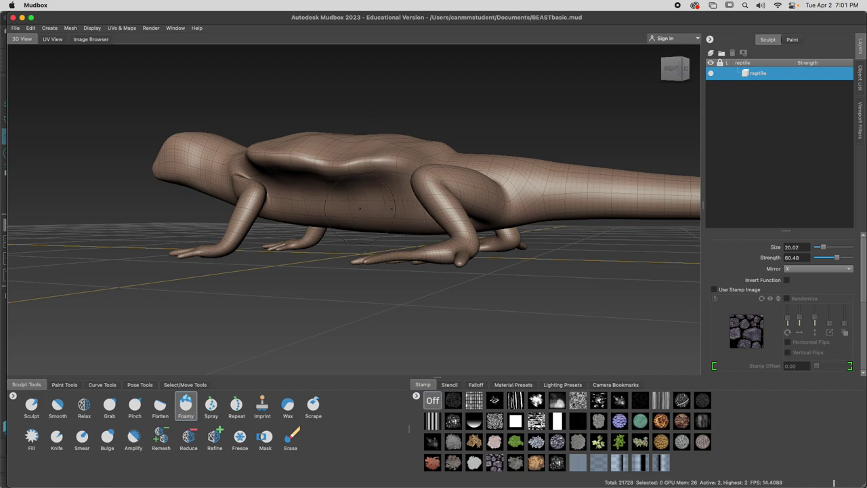
mouse_move(321, 227)
alt+mouse_down()
mouse_move(318, 204)
mouse_move(271, 213)
mouse_move(293, 214)
mouse_move(321, 235)
mouse_move(353, 218)
mouse_move(393, 153)
mouse_move(410, 173)
alt+mouse_up()
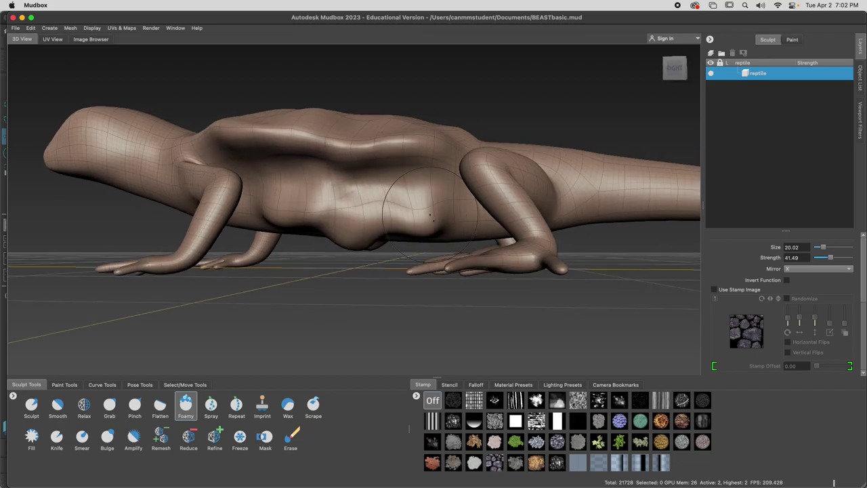
mouse_move(300, 174)
mouse_down()
mouse_move(285, 149)
mouse_move(278, 196)
mouse_move(293, 179)
mouse_move(361, 183)
mouse_up()
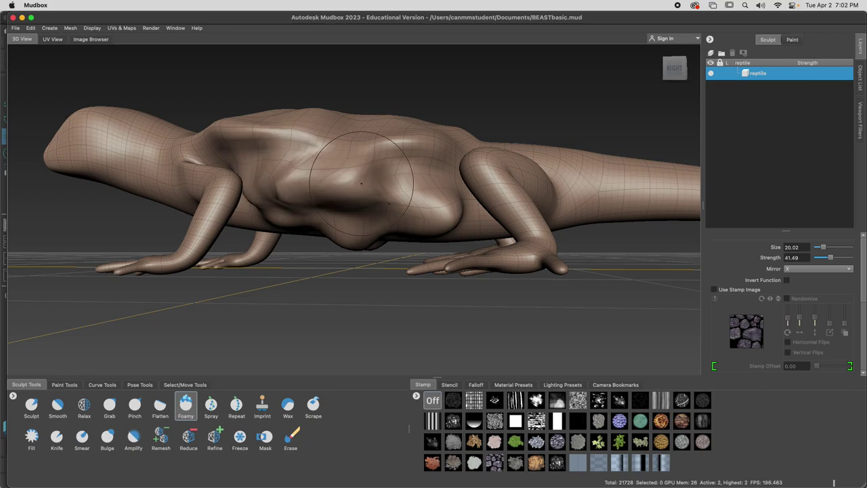
alt+drag(418, 177, 398, 202)
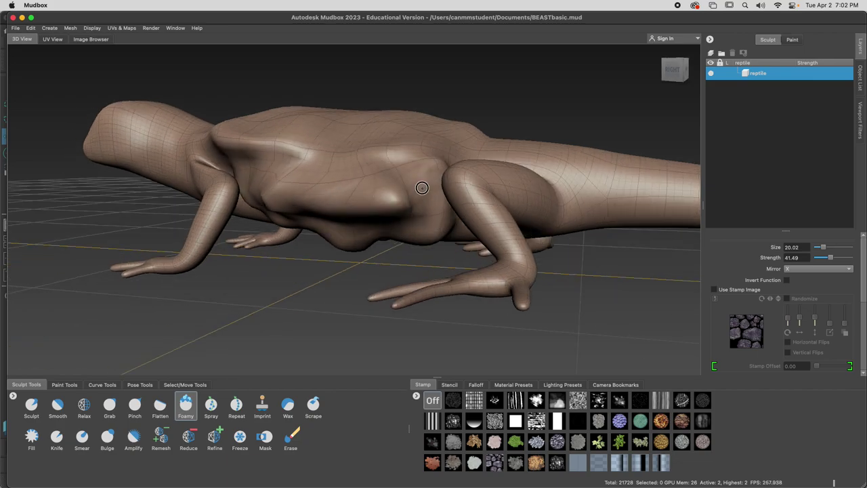
mouse_move(346, 204)
shift+mouse_down()
mouse_move(406, 198)
mouse_move(331, 203)
mouse_move(389, 172)
mouse_move(417, 173)
mouse_move(412, 184)
mouse_move(358, 179)
mouse_move(379, 180)
mouse_move(413, 207)
shift+mouse_up()
Step: Add bulky Foamy lumps across the upper back and shoulders, smoothing a patch of the back between strokes
alt+drag(337, 165, 356, 173)
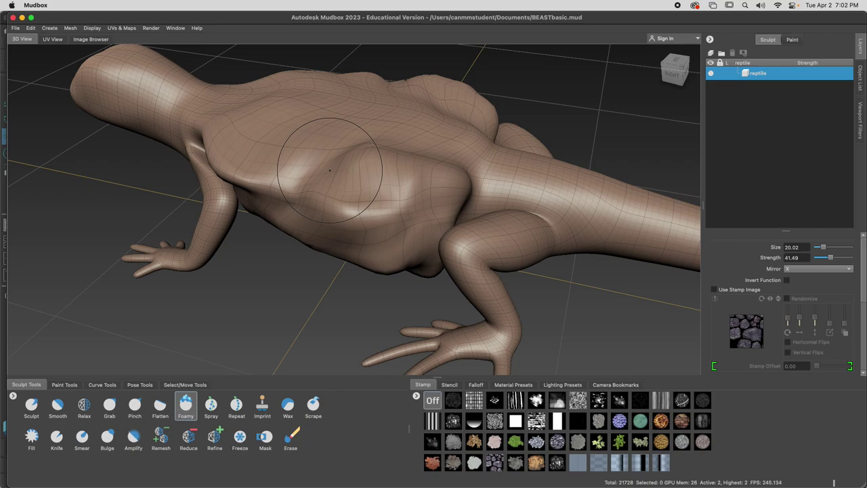
mouse_move(330, 170)
mouse_down()
mouse_move(246, 155)
mouse_move(231, 147)
mouse_move(230, 128)
mouse_move(223, 139)
mouse_move(342, 153)
mouse_move(319, 174)
mouse_move(402, 218)
mouse_move(416, 194)
mouse_move(358, 165)
mouse_move(390, 178)
mouse_move(416, 161)
mouse_move(501, 226)
mouse_move(468, 216)
mouse_move(526, 296)
mouse_up()
alt+drag(418, 153, 182, 68)
mouse_move(344, 87)
mouse_down()
mouse_move(265, 110)
mouse_move(258, 125)
mouse_move(315, 145)
mouse_move(300, 194)
mouse_move(315, 183)
mouse_move(296, 178)
mouse_up()
mouse_move(296, 177)
alt+mouse_down()
mouse_move(151, 151)
mouse_move(257, 135)
alt+mouse_up()
mouse_move(309, 71)
shift+mouse_down()
mouse_move(294, 81)
mouse_move(247, 60)
mouse_move(317, 77)
shift+mouse_up()
alt+drag(298, 105, 373, 102)
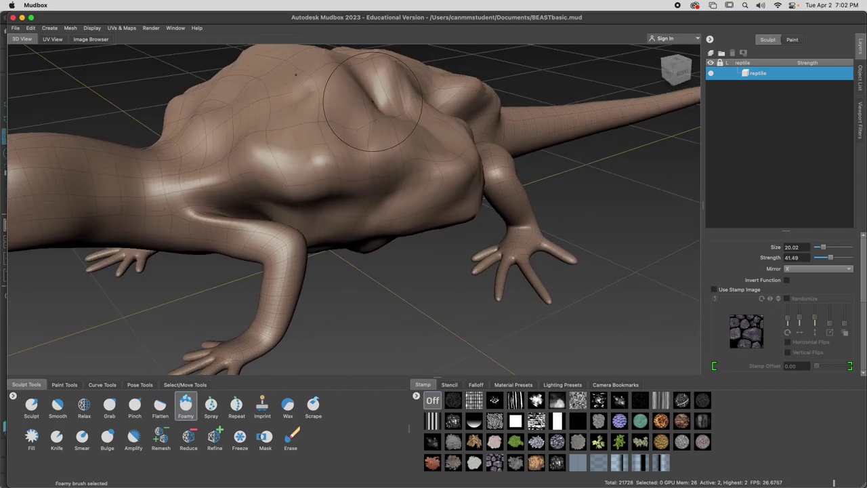
Step: Soften the deep folds across the reptile's back with the Smooth brush, lowering its strength to 16.02
click(58, 405)
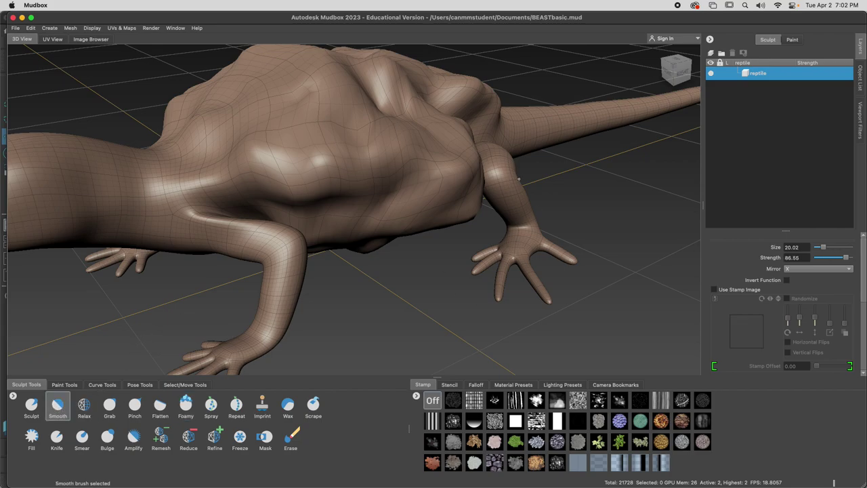
mouse_move(366, 82)
alt+mouse_down()
mouse_move(333, 91)
mouse_move(358, 93)
alt+mouse_up()
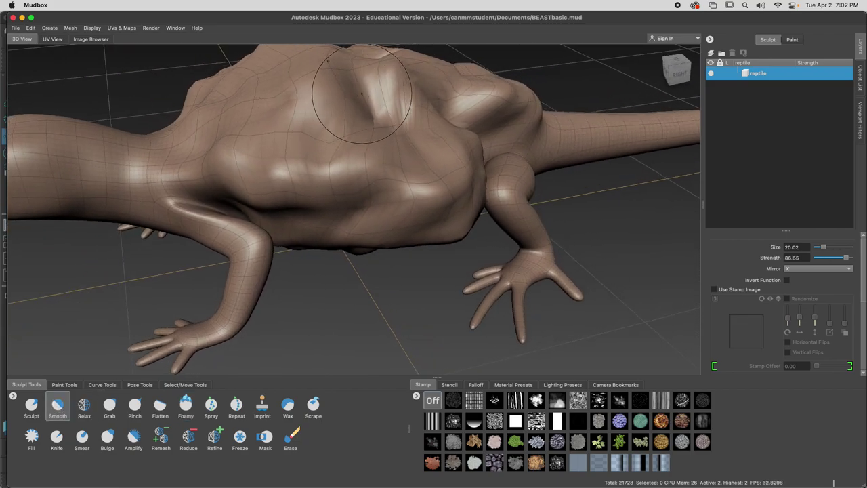
drag(345, 133, 339, 146)
alt+middle_drag(406, 148, 332, 184)
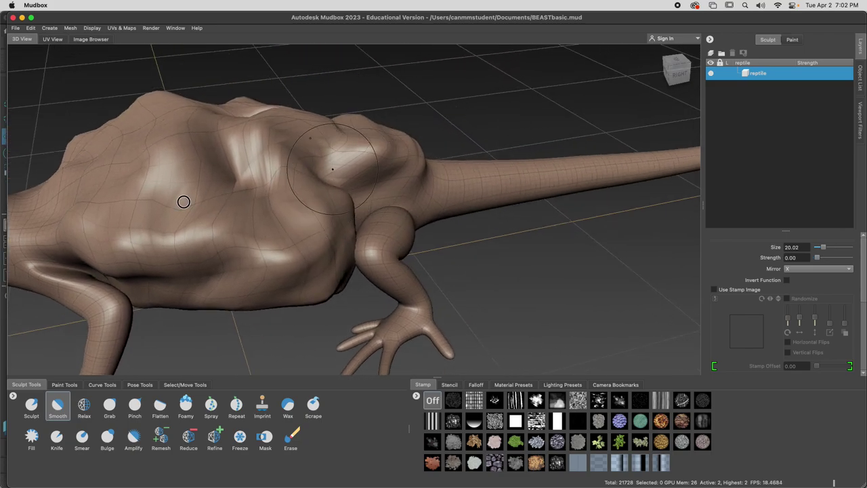
mouse_move(216, 193)
mouse_down()
mouse_move(278, 180)
mouse_move(188, 137)
mouse_up()
alt+drag(181, 170, 210, 148)
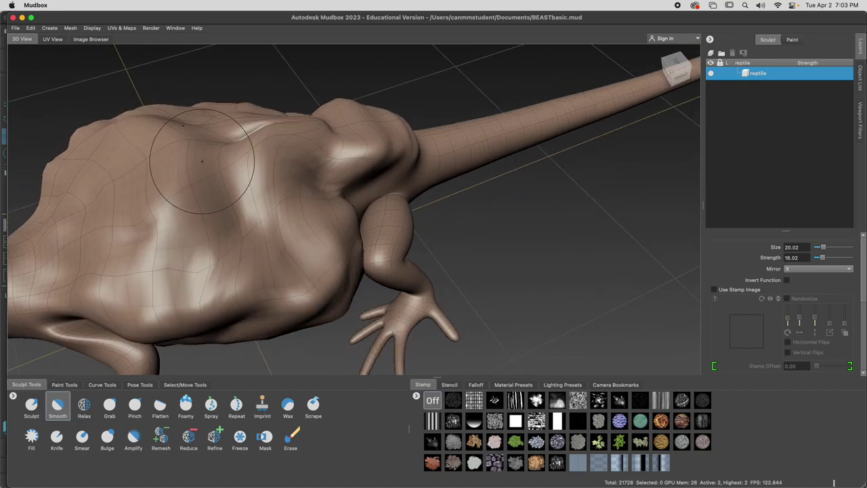
Step: Smooth the lumps along the flank and toward the shoulders with the Smooth brush at strength 16.02
mouse_move(258, 128)
mouse_down()
mouse_move(263, 120)
mouse_move(304, 172)
mouse_move(375, 200)
mouse_move(331, 179)
mouse_move(262, 242)
mouse_move(226, 246)
mouse_move(194, 201)
mouse_move(199, 210)
mouse_move(216, 203)
mouse_up()
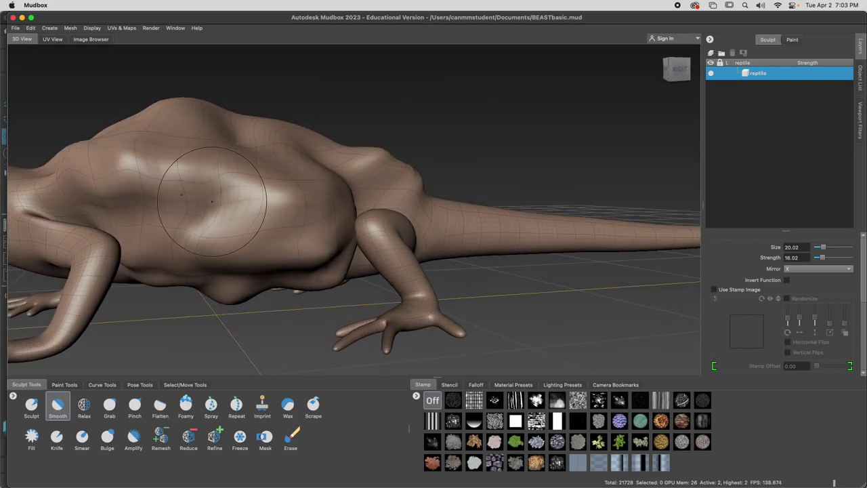
mouse_move(157, 211)
alt+mouse_down()
mouse_move(200, 197)
mouse_move(156, 188)
mouse_move(174, 170)
mouse_move(180, 190)
alt+mouse_up()
drag(130, 144, 95, 135)
drag(109, 197, 92, 178)
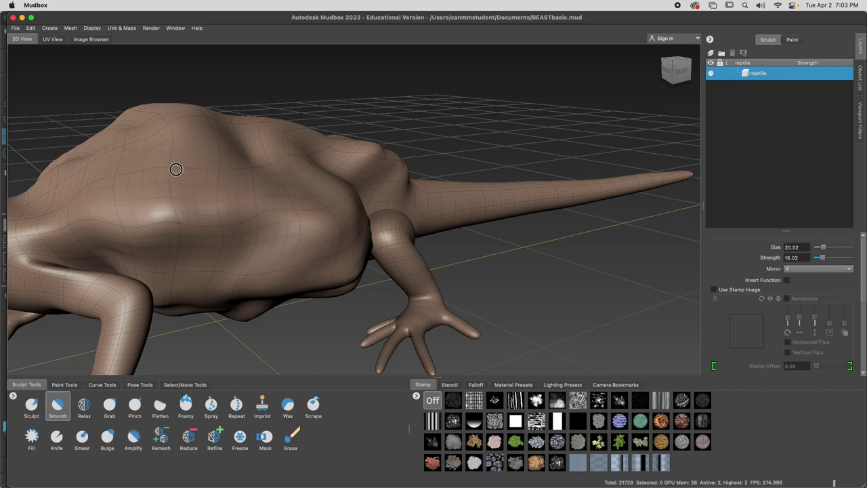
mouse_move(182, 169)
alt+mouse_down()
mouse_move(345, 145)
mouse_move(345, 184)
alt+mouse_up()
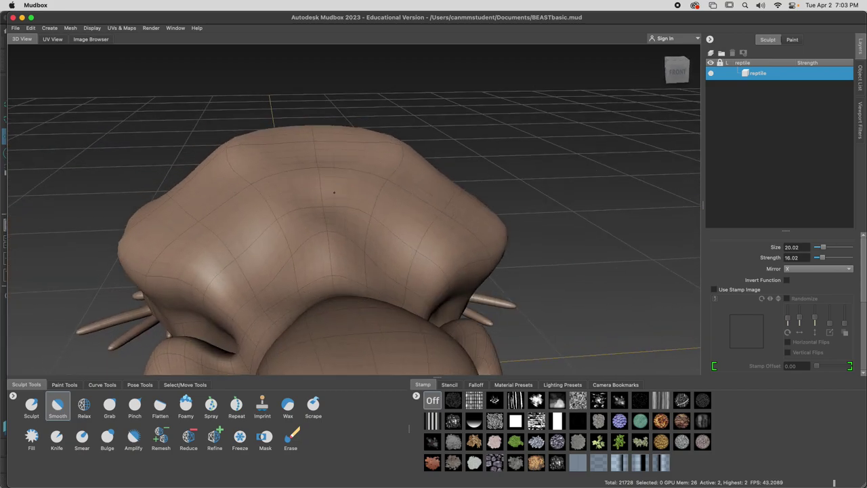
mouse_move(257, 183)
alt+mouse_down()
mouse_move(301, 151)
mouse_move(353, 199)
mouse_move(453, 190)
mouse_move(422, 184)
mouse_move(444, 194)
mouse_move(434, 220)
alt+mouse_up()
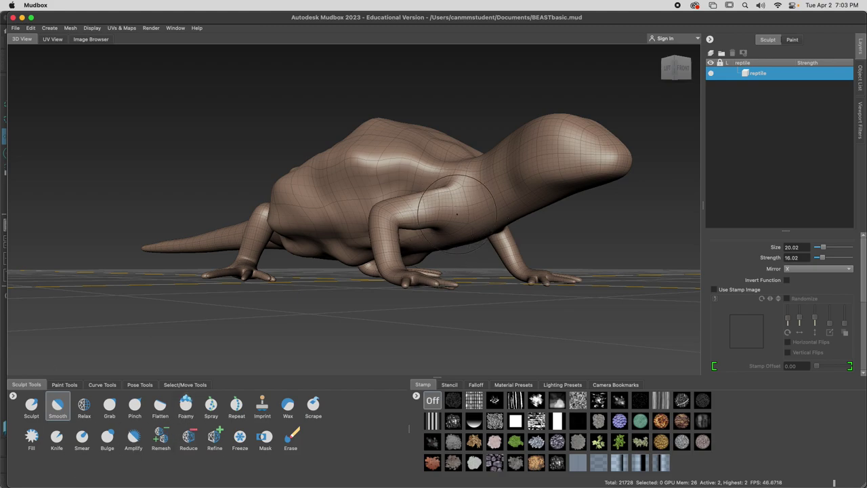
mouse_move(456, 203)
mouse_down()
mouse_move(433, 203)
mouse_move(433, 233)
mouse_move(379, 284)
mouse_up()
Step: Build up muscular lumps on the front shoulders with the Foamy brush at size 12.07 and strength 41.49, smoothing the creases
click(186, 405)
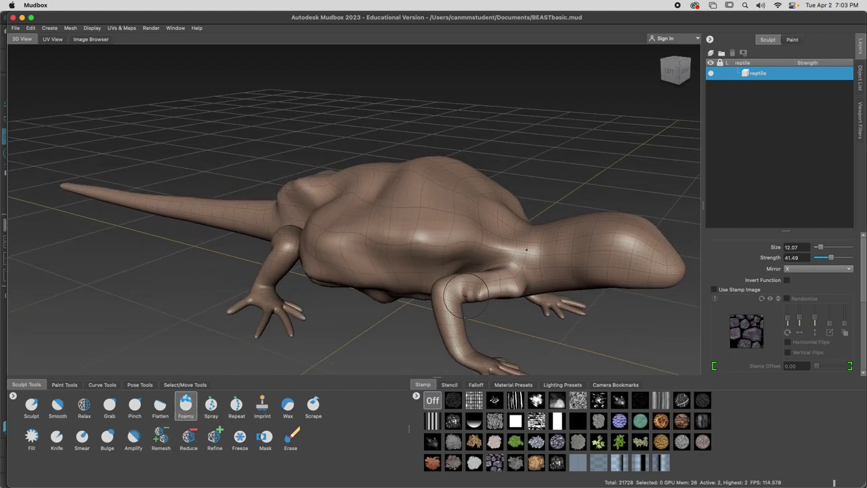
mouse_move(478, 307)
alt+mouse_down()
mouse_move(515, 288)
mouse_move(508, 303)
alt+mouse_up()
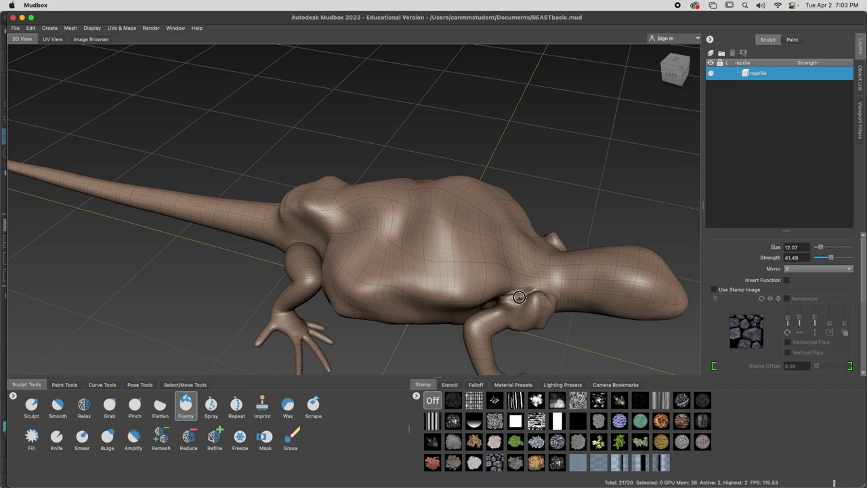
alt+drag(518, 298, 494, 300)
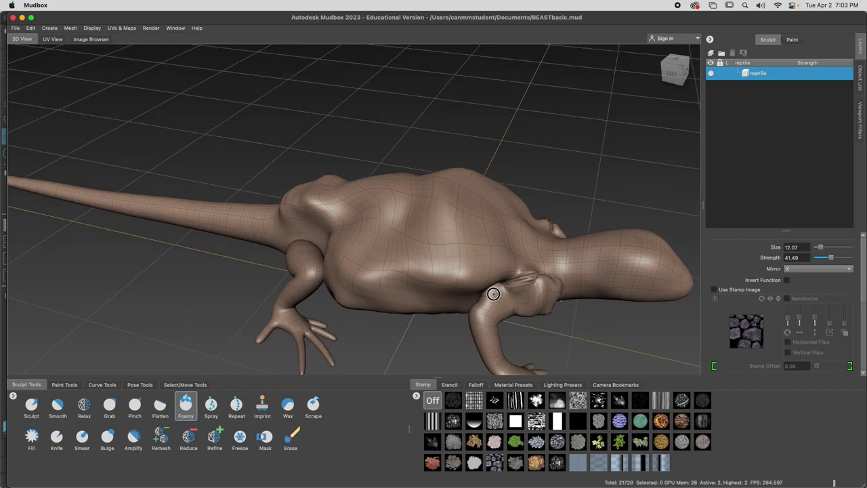
key(shift)
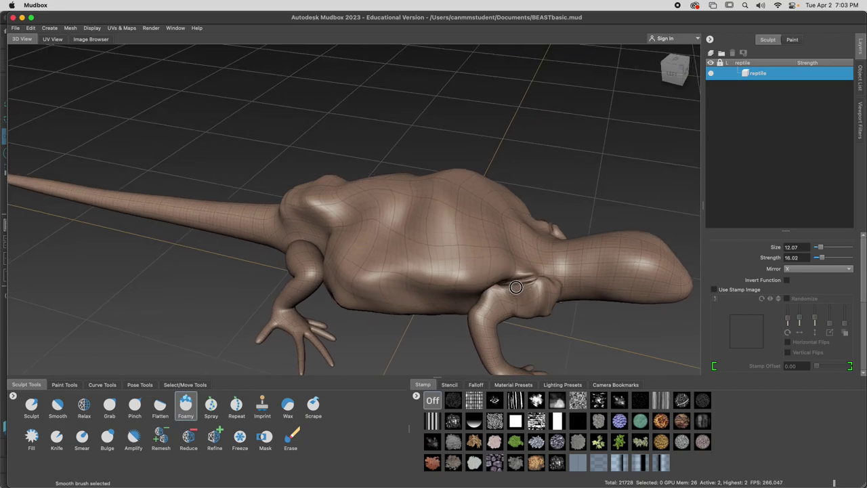
alt+drag(547, 285, 536, 306)
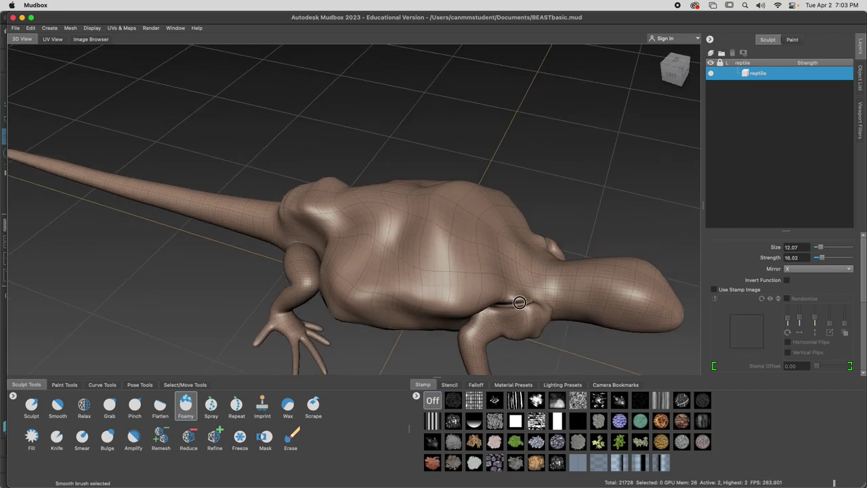
Step: Add Foamy lumps on the hips and raise pointed bumps at the tail base, increasing the brush strength to 69.09
mouse_move(269, 281)
alt+mouse_down()
mouse_move(356, 245)
mouse_move(336, 236)
mouse_move(316, 246)
mouse_move(311, 238)
mouse_move(344, 218)
alt+mouse_up()
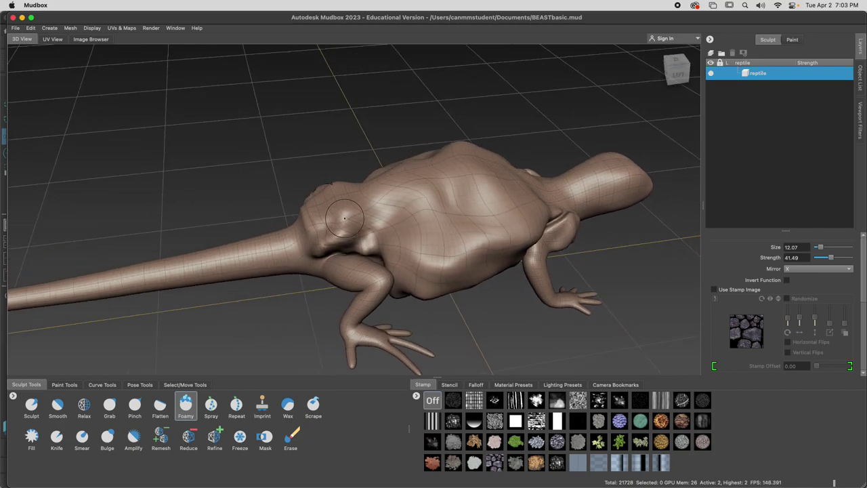
key(shift)
alt+drag(405, 224, 412, 212)
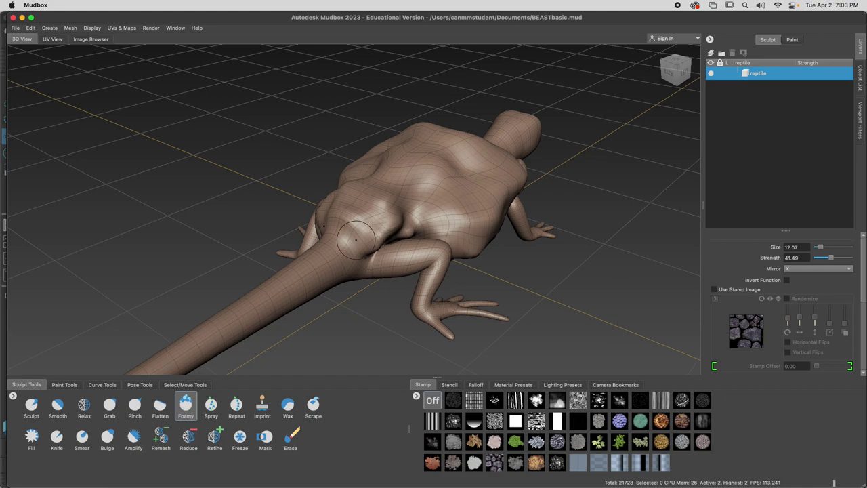
mouse_move(348, 234)
mouse_down()
mouse_move(384, 227)
mouse_move(344, 242)
mouse_up()
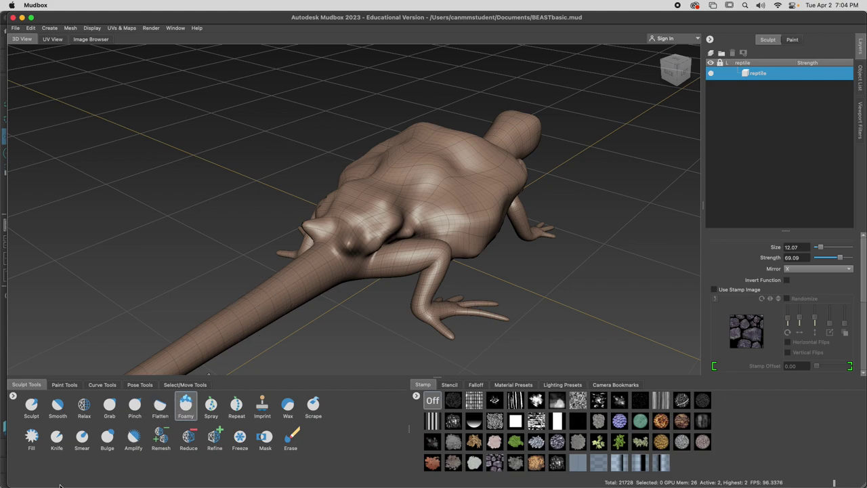
alt+drag(327, 252, 353, 242)
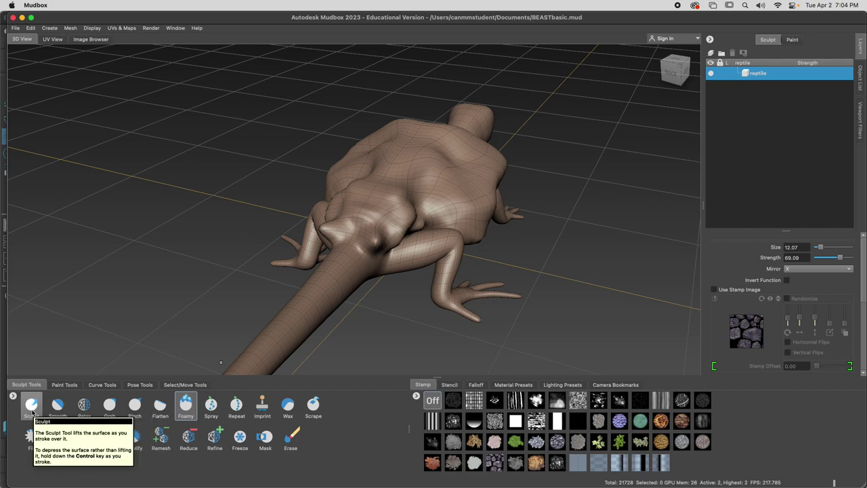
Step: Undo unwanted strokes and rework the bumps at the tail base into a jagged crest with the Foamy brush
key(super+z)
mouse_move(368, 236)
mouse_down()
mouse_move(360, 243)
mouse_move(380, 220)
mouse_move(355, 230)
mouse_move(387, 237)
mouse_move(379, 240)
mouse_move(304, 252)
mouse_up()
key(Return)
click(419, 262)
mouse_move(269, 215)
shift+mouse_down()
mouse_move(247, 193)
mouse_move(274, 238)
mouse_move(267, 255)
mouse_move(270, 247)
mouse_move(303, 255)
mouse_move(298, 224)
mouse_move(312, 218)
mouse_move(295, 244)
shift+mouse_up()
key(super+z)
mouse_move(305, 245)
right_down()
mouse_move(223, 264)
mouse_move(296, 269)
mouse_move(302, 237)
mouse_move(308, 251)
right_up()
right_click(308, 248)
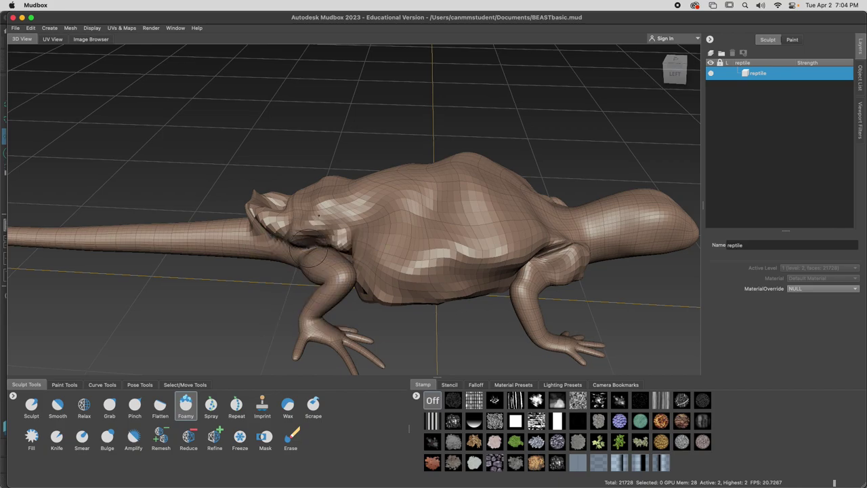
Step: Raise a tall horn from the snout and extend a lower jaw prong beneath it with the Sculpt brush
mouse_move(239, 279)
alt+mouse_down()
mouse_move(438, 260)
mouse_move(301, 236)
mouse_move(303, 246)
mouse_move(274, 260)
mouse_move(285, 289)
alt+mouse_up()
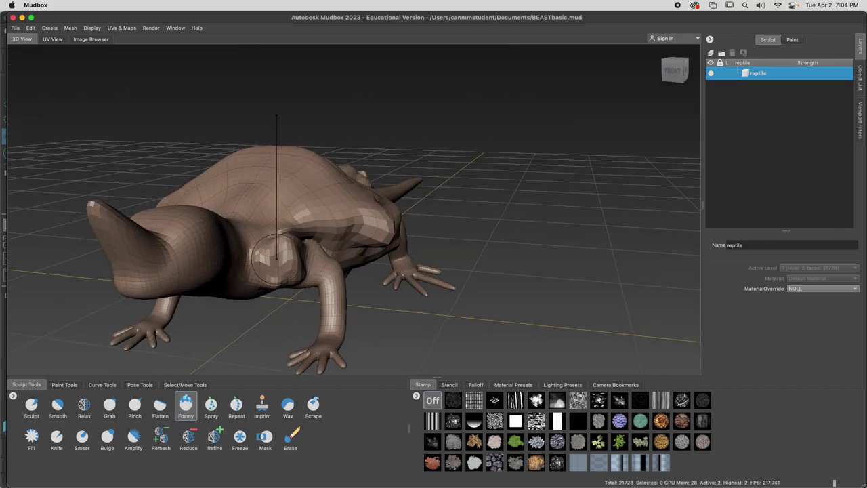
scroll(195, 278, down, 2)
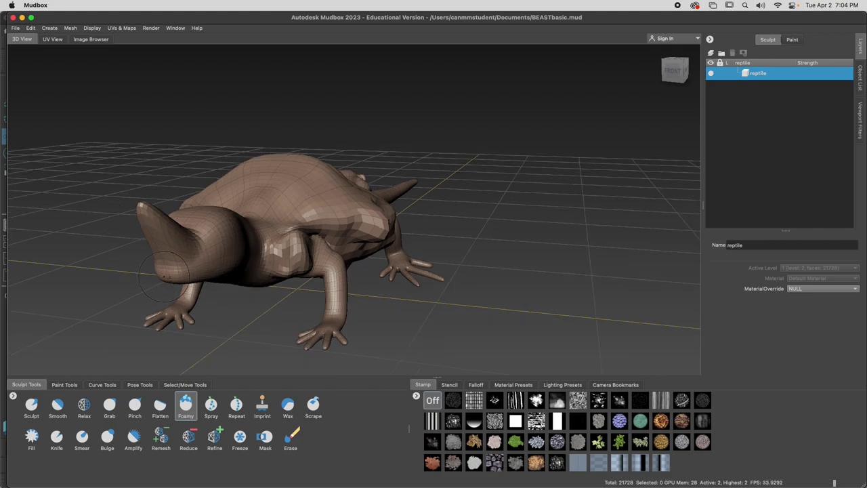
click(31, 405)
click(170, 272)
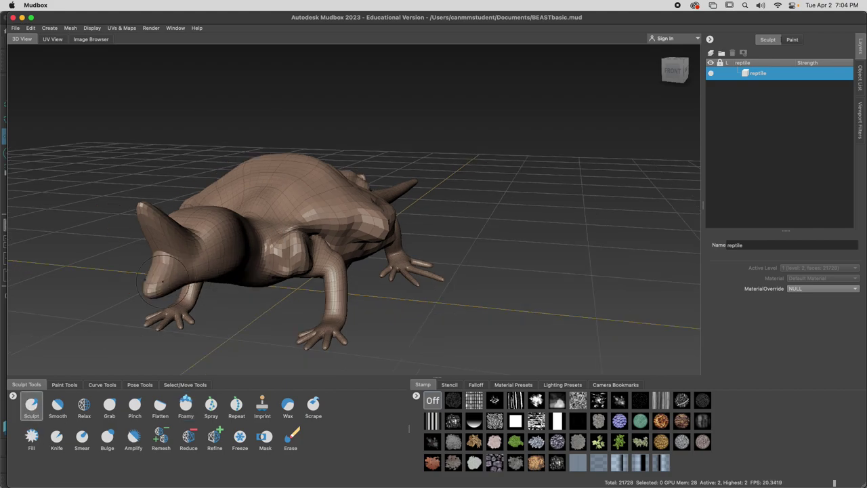
alt+drag(147, 302, 121, 290)
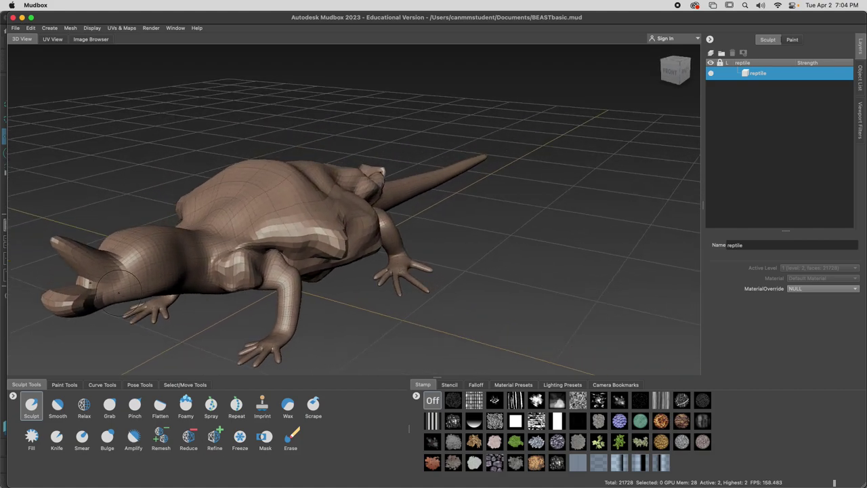
Step: Try to reshape the lower jaw prong with the Grab brush, then undo the last strokes
key(3)
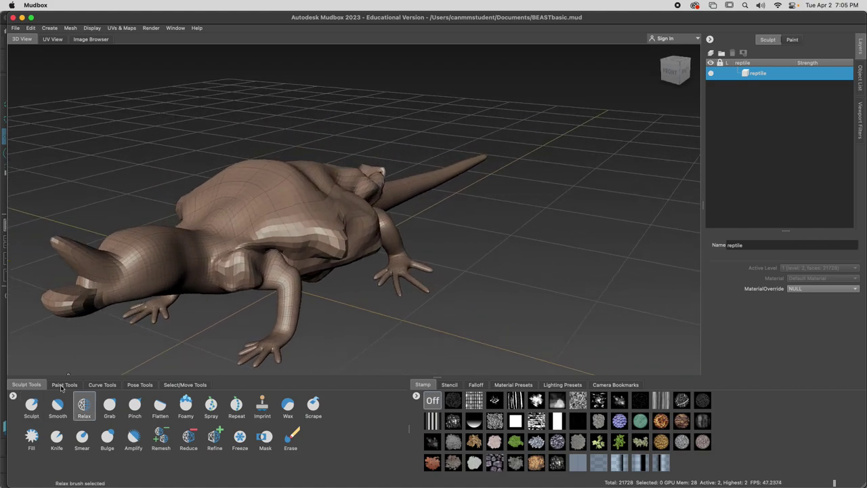
click(84, 407)
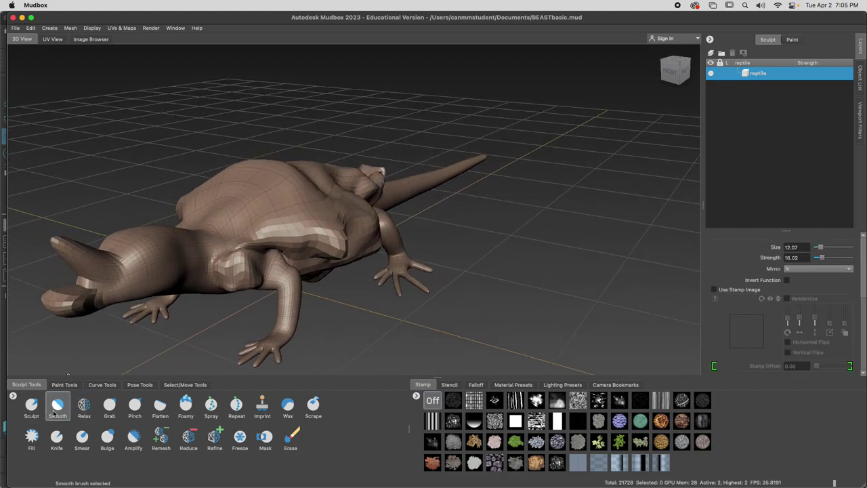
click(110, 417)
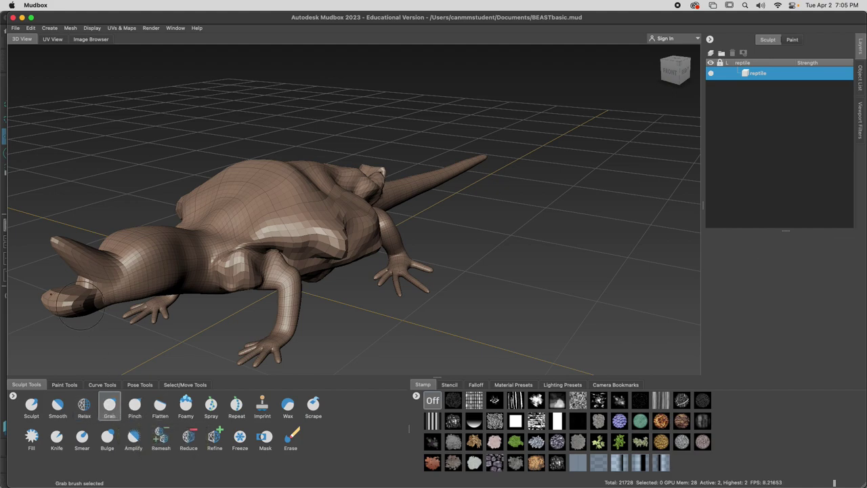
drag(73, 296, 71, 291)
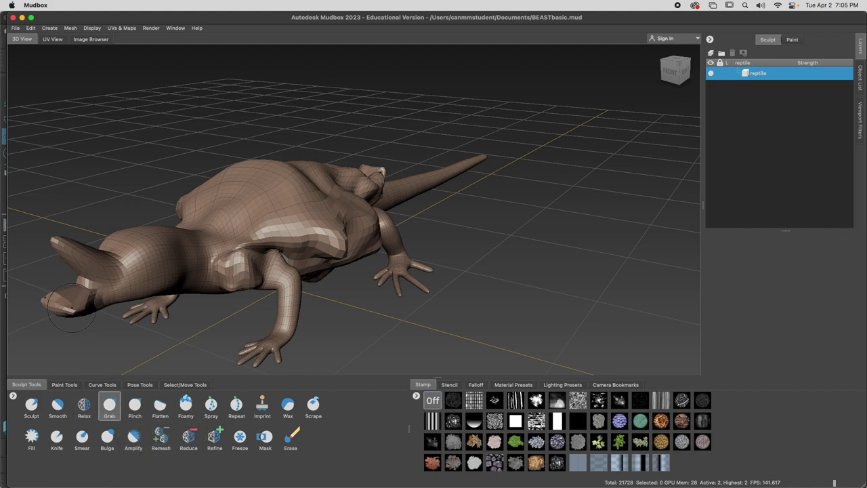
key(super+z)
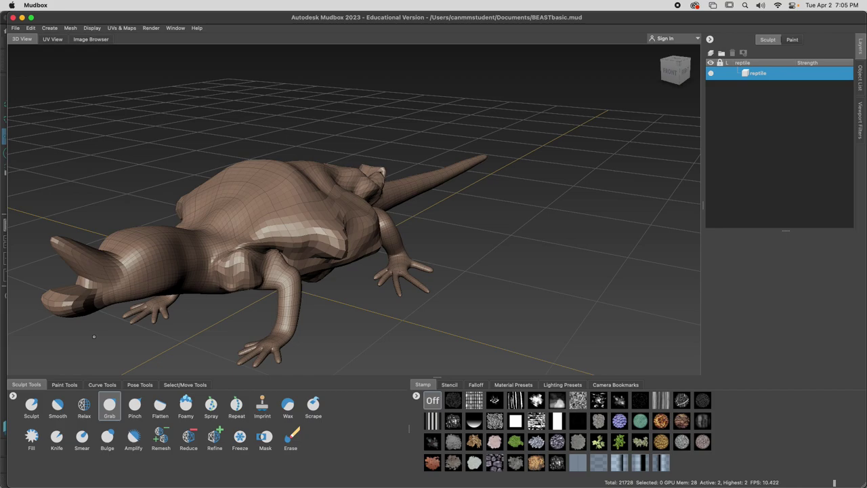
key(super+z)
Step: Pull the body's sides outward into a pointed lump behind each shoulder with the Grab brush
mouse_move(177, 312)
alt+mouse_down()
mouse_move(251, 316)
mouse_move(291, 217)
alt+mouse_up()
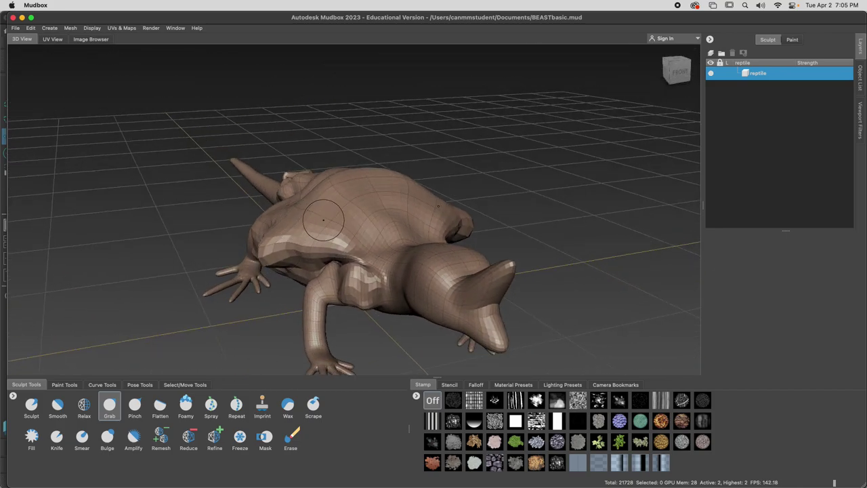
alt+drag(310, 222, 265, 253)
mouse_move(245, 257)
right_down()
mouse_move(256, 254)
mouse_move(248, 257)
right_up()
mouse_move(248, 259)
mouse_down()
mouse_move(191, 256)
mouse_move(250, 250)
mouse_move(297, 271)
mouse_up()
mouse_move(200, 262)
mouse_down()
mouse_move(226, 248)
mouse_move(183, 250)
mouse_move(223, 276)
mouse_move(214, 273)
mouse_move(228, 251)
mouse_move(243, 252)
mouse_up()
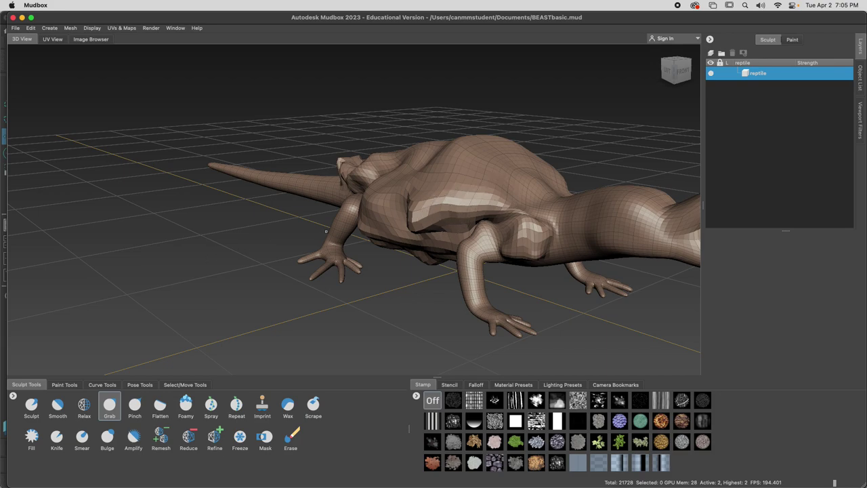
drag(165, 267, 225, 256)
click(227, 256)
right_drag(190, 263, 223, 264)
drag(223, 265, 216, 242)
scroll(283, 271, down, 2)
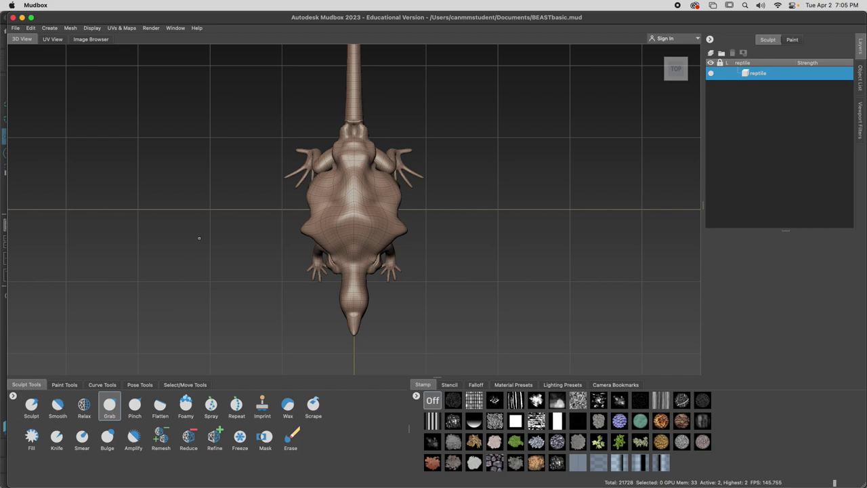
Step: Adjust the jagged crest at the tail base and blend it into the tail with the Smooth brush
drag(350, 126, 355, 128)
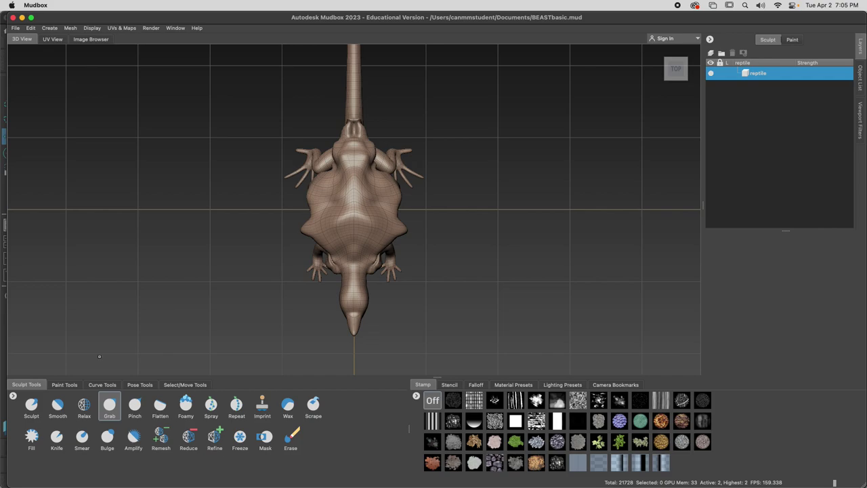
click(57, 407)
mouse_move(353, 139)
mouse_down()
mouse_move(354, 118)
mouse_move(359, 143)
mouse_up()
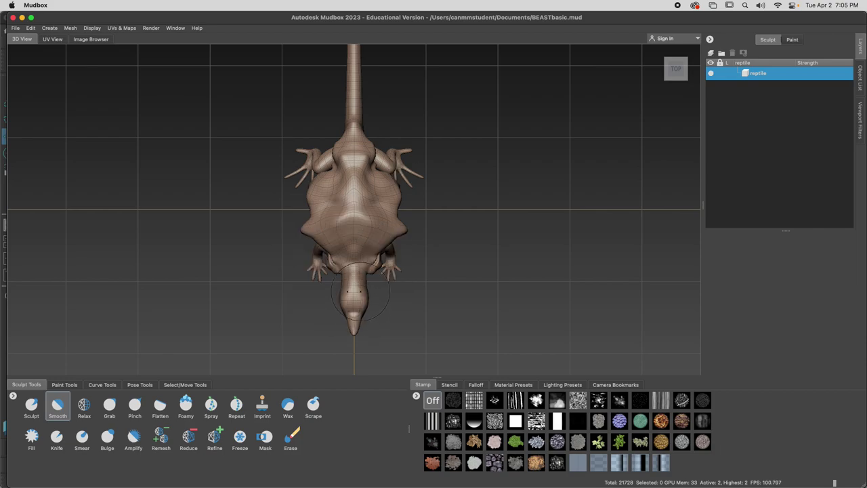
Step: Reduce the Sculpt brush to size 10.54 and build up the toes of the mirrored hind feet
key(space)
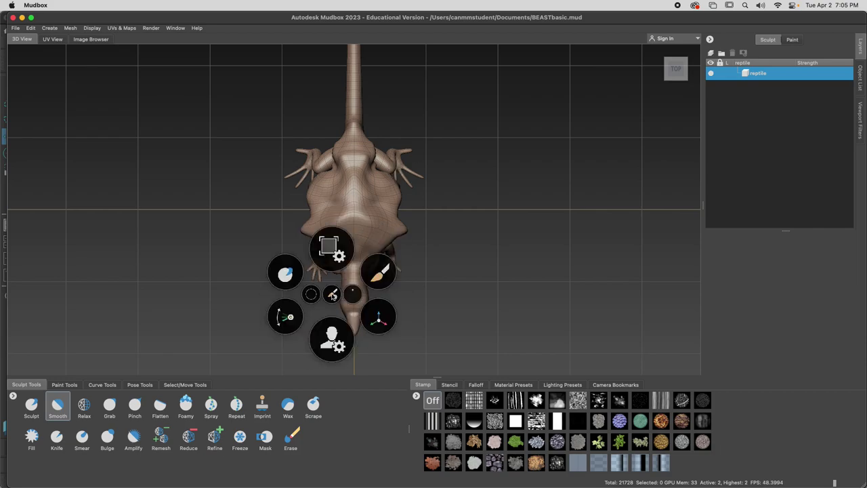
mouse_move(191, 274)
right_down()
mouse_move(219, 264)
mouse_move(224, 275)
mouse_move(192, 278)
right_up()
click(190, 275)
alt+drag(225, 286, 406, 186)
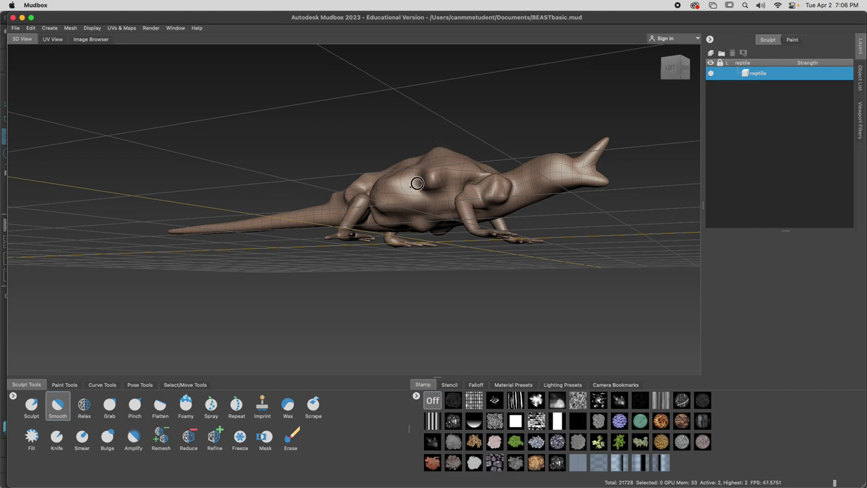
click(32, 405)
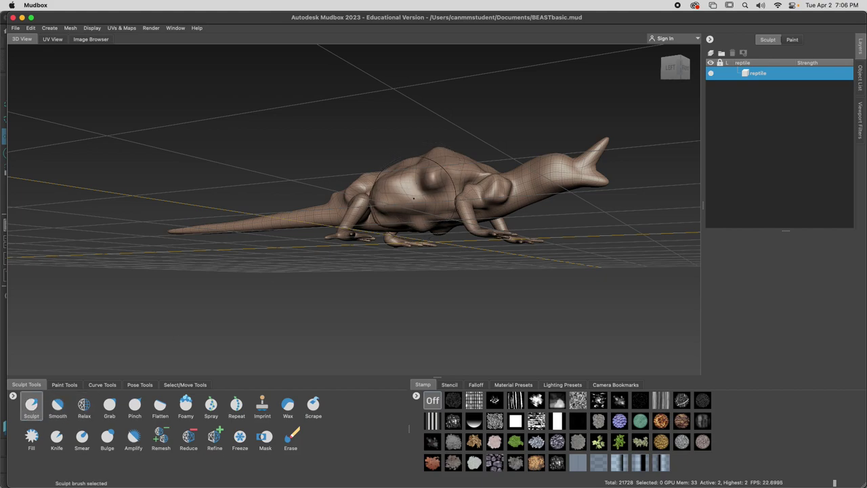
scroll(432, 194, up, 3)
alt+drag(443, 186, 376, 285)
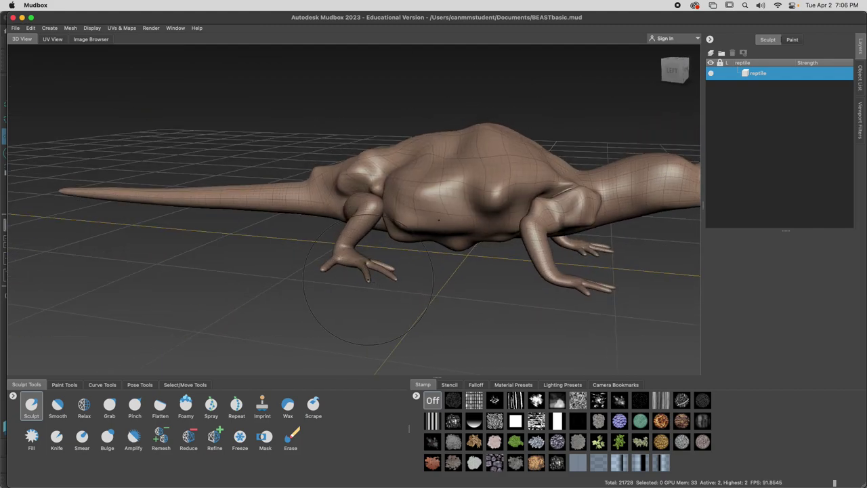
click(33, 409)
mouse_move(369, 291)
mouse_down()
mouse_move(361, 273)
mouse_move(381, 281)
mouse_move(386, 264)
mouse_move(316, 297)
mouse_move(339, 271)
mouse_up()
key(b)
mouse_move(368, 237)
mouse_down()
mouse_move(335, 251)
mouse_move(320, 272)
mouse_move(327, 266)
mouse_move(319, 260)
mouse_up()
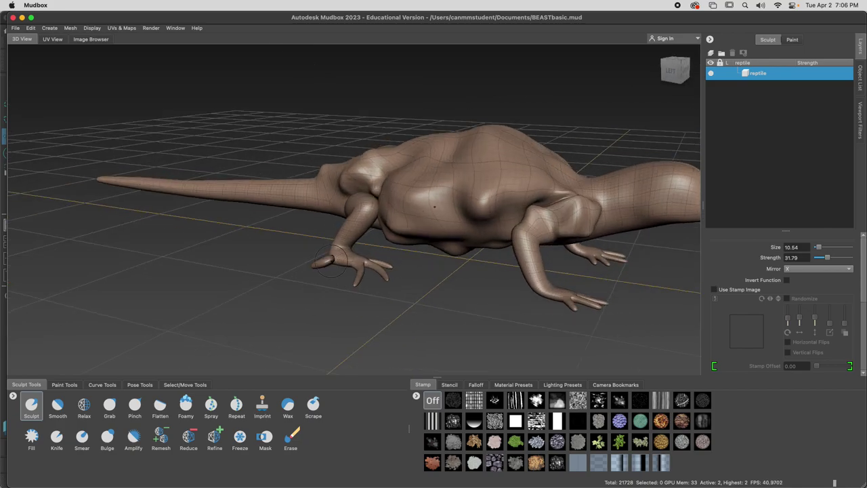
Step: Pull the hind toes into curled claws with the Grab brush and soften them with the Smooth brush
click(109, 406)
alt+drag(271, 349, 309, 294)
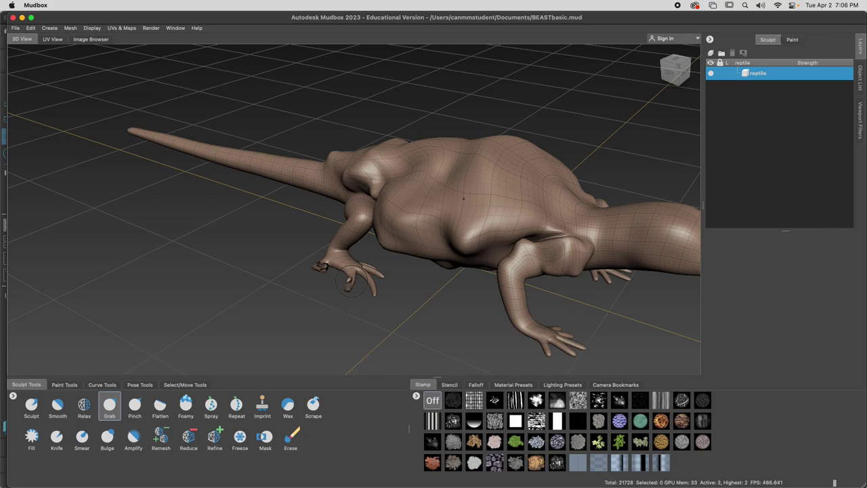
alt+drag(319, 266, 331, 284)
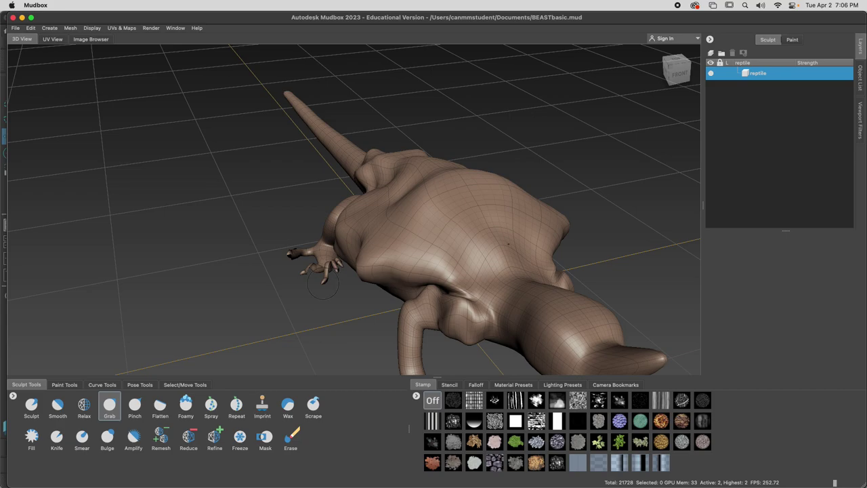
mouse_move(315, 279)
alt+mouse_down()
mouse_move(339, 267)
mouse_move(310, 281)
alt+mouse_up()
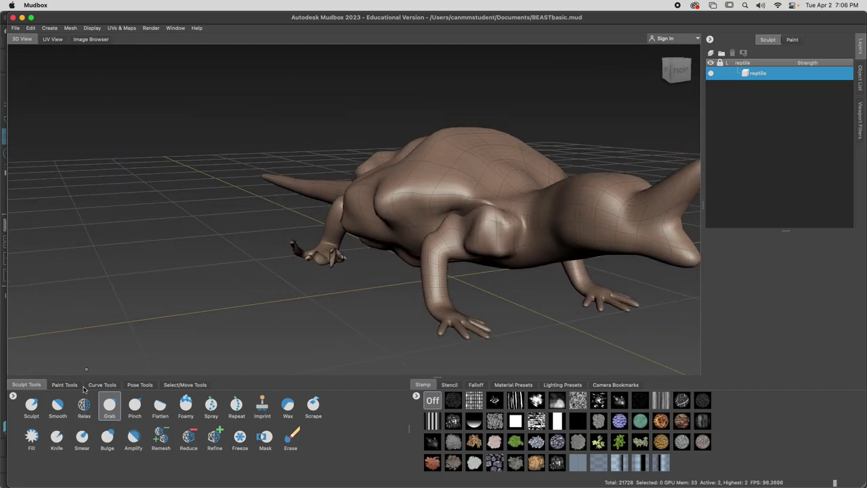
click(58, 407)
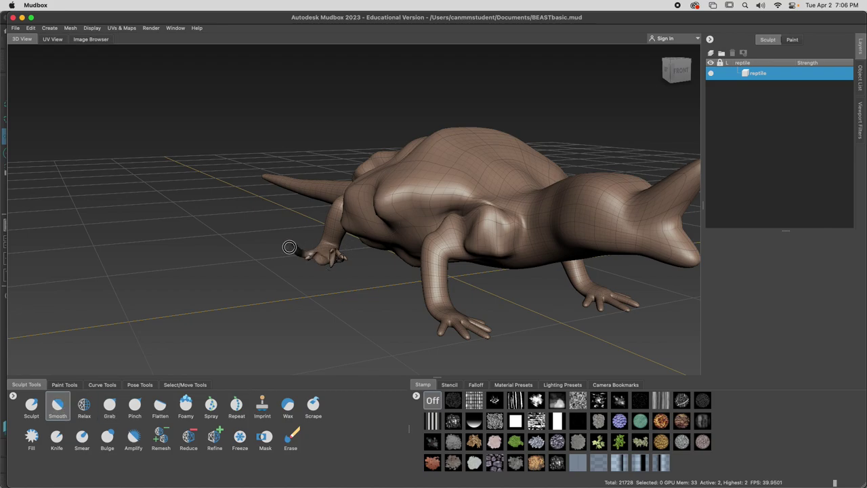
alt+drag(308, 259, 328, 276)
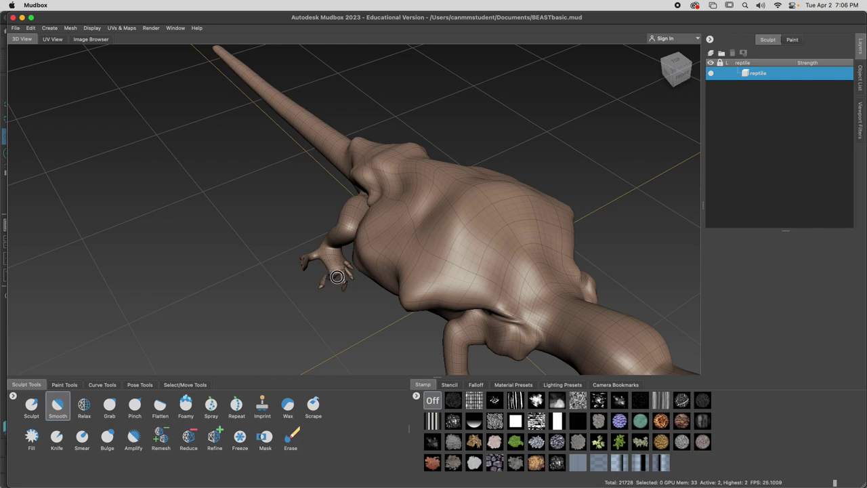
Step: Collapse the hind legs into the body's sides using the Flatten brush at size 44.31 and strength 44.29
click(56, 437)
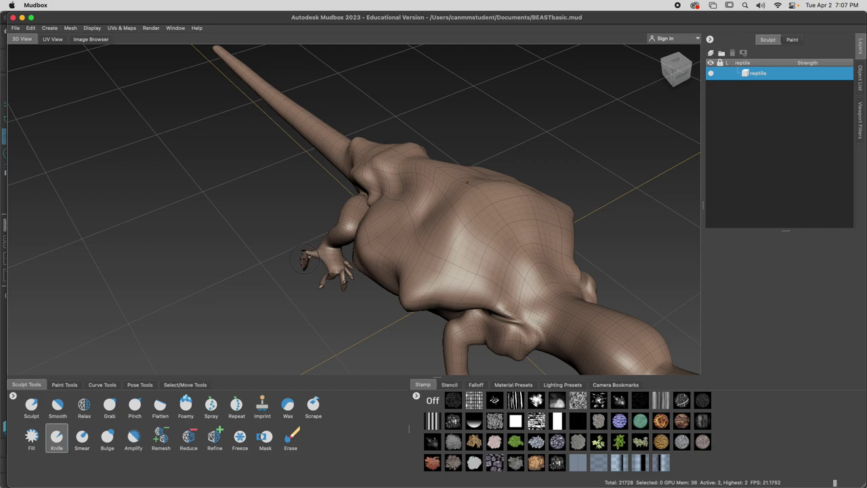
click(160, 408)
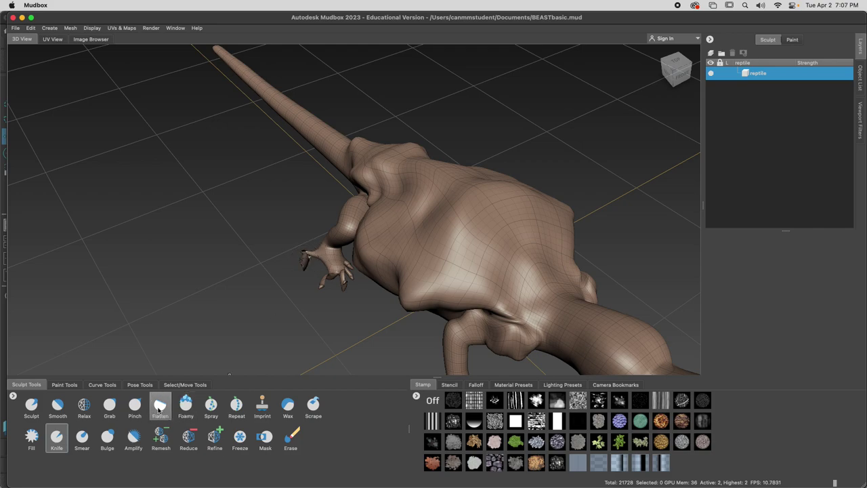
drag(305, 265, 305, 206)
drag(306, 261, 313, 198)
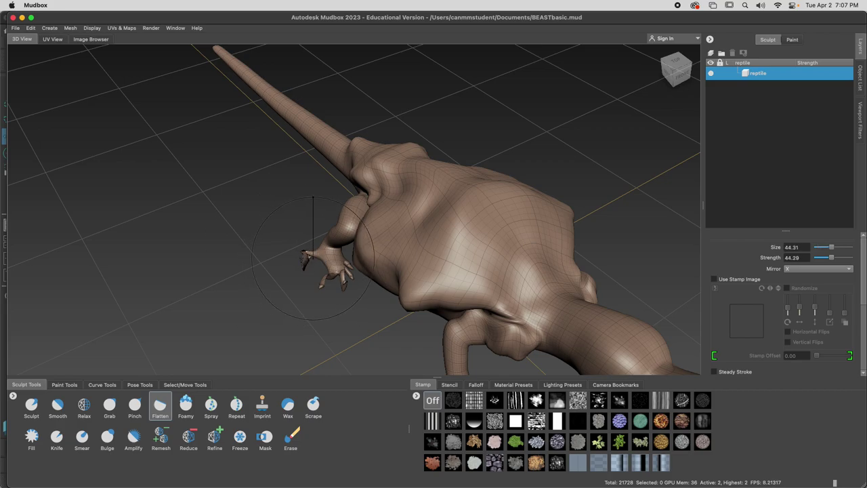
mouse_move(306, 260)
mouse_down()
mouse_move(333, 271)
mouse_move(321, 286)
mouse_move(323, 271)
mouse_move(350, 242)
mouse_move(398, 229)
mouse_move(358, 232)
mouse_move(392, 229)
mouse_move(376, 224)
mouse_up()
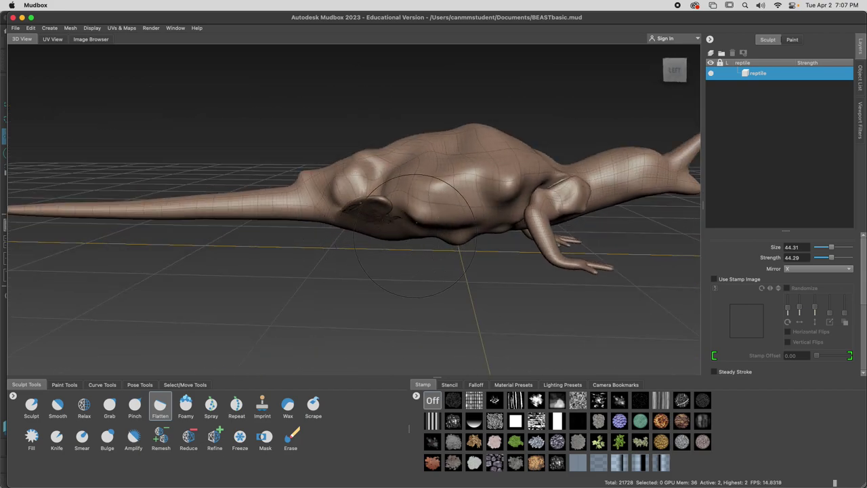
Step: Build ragged, fin-like stumps from the flattened hind-leg areas using the Sculpt brush at size 12.16, with smoothing strokes
click(31, 407)
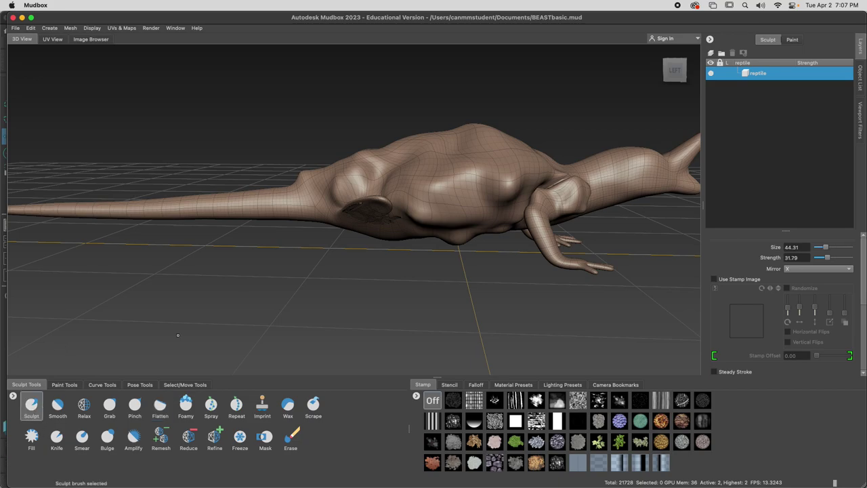
alt+drag(355, 223, 371, 202)
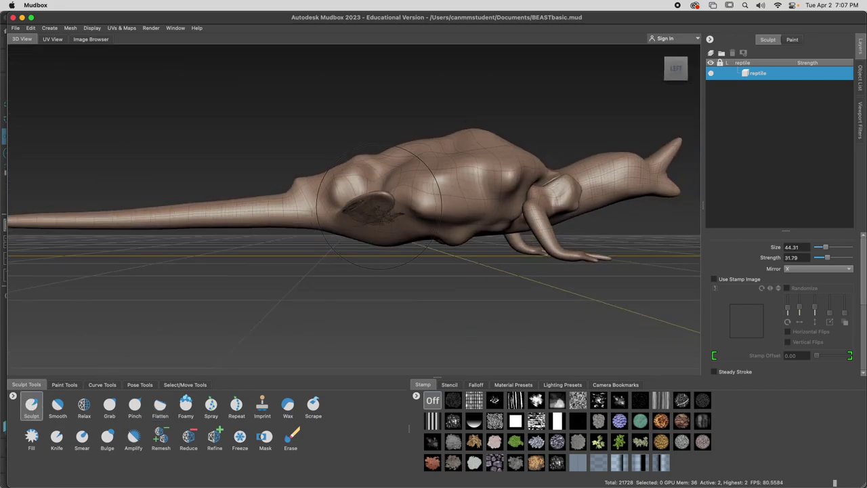
mouse_move(374, 237)
alt+mouse_down()
mouse_move(346, 250)
mouse_move(362, 221)
alt+mouse_up()
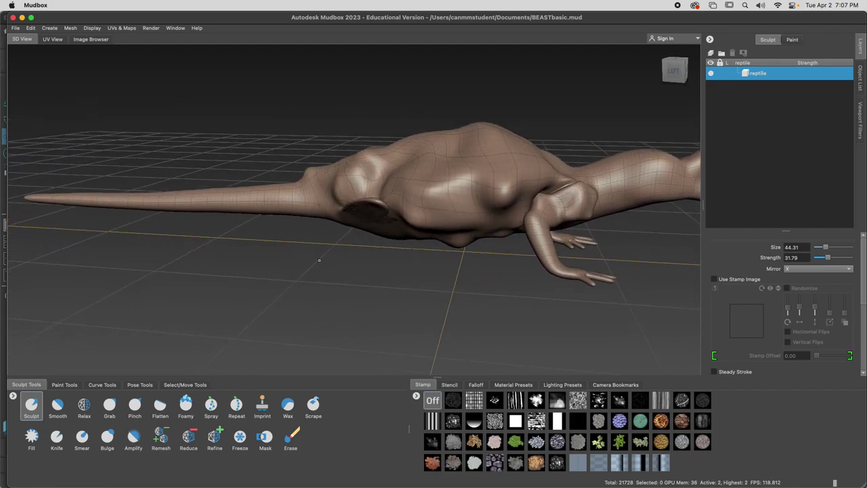
key(m)
mouse_move(370, 217)
mouse_down()
mouse_move(332, 225)
mouse_move(348, 232)
mouse_move(397, 217)
mouse_move(389, 240)
mouse_up()
mouse_move(359, 198)
alt+mouse_down()
mouse_move(375, 234)
mouse_move(343, 239)
mouse_move(375, 242)
mouse_move(349, 264)
alt+mouse_up()
key(shift)
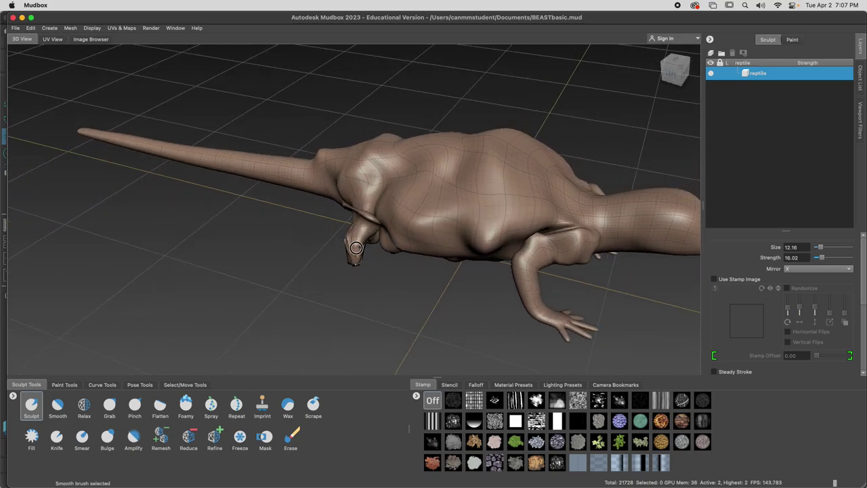
mouse_move(355, 229)
alt+mouse_down()
mouse_move(340, 226)
mouse_move(405, 232)
mouse_move(399, 221)
mouse_move(355, 225)
mouse_move(366, 206)
alt+mouse_up()
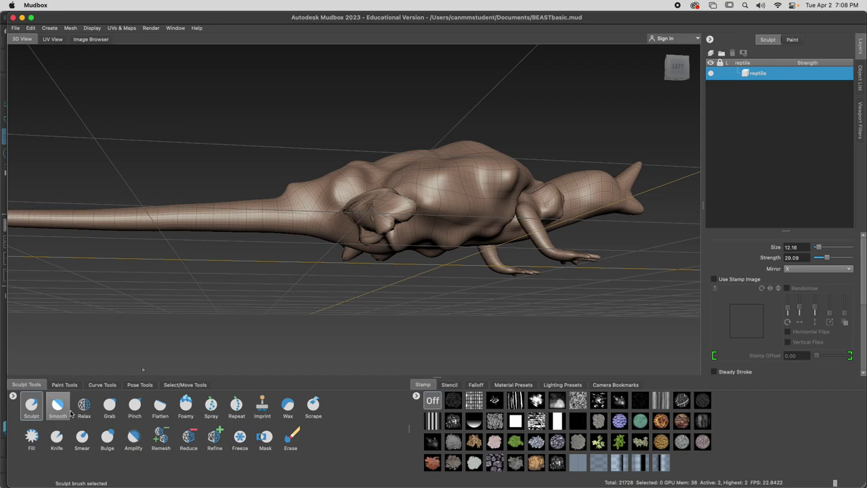
Step: Raise a blunt spur on each side of the tail base, behind the hind stumps, with the Sculpt brush
click(178, 385)
alt+drag(456, 198, 495, 215)
mouse_move(406, 215)
alt+mouse_down()
mouse_move(449, 226)
mouse_move(413, 214)
alt+mouse_up()
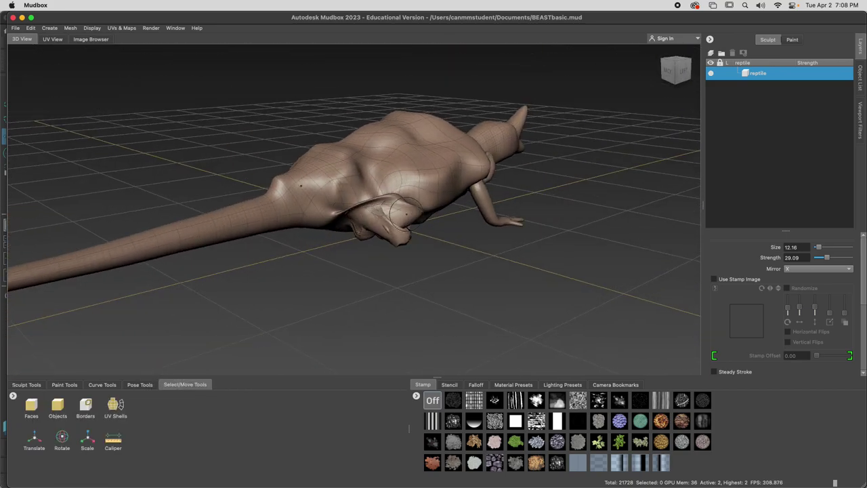
click(28, 385)
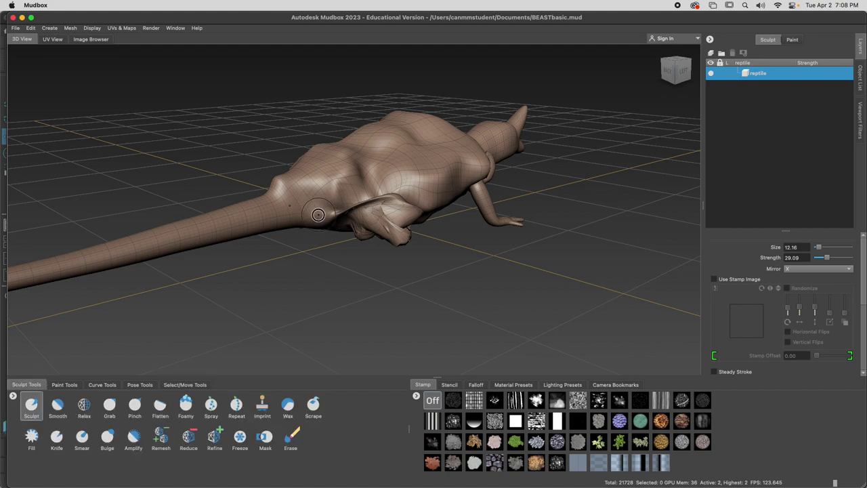
drag(318, 215, 321, 222)
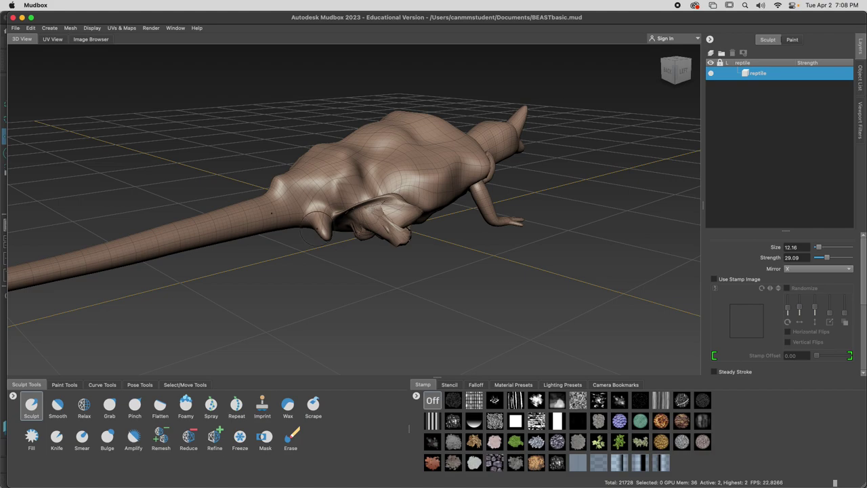
mouse_move(319, 218)
alt+mouse_down()
mouse_move(330, 231)
mouse_move(324, 222)
alt+mouse_up()
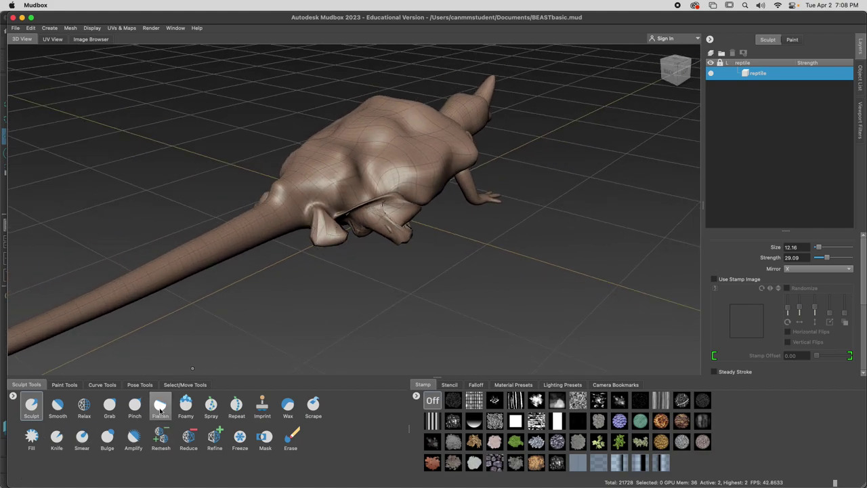
Step: Thicken the spurs beside the tail base with the Foamy brush at strength 69.09 and smooth where they meet the hips
click(185, 405)
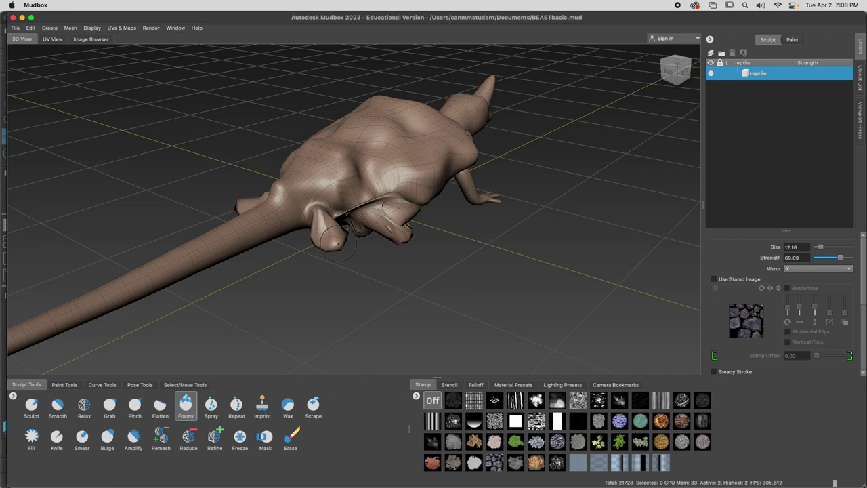
mouse_move(336, 244)
alt+mouse_down()
mouse_move(336, 272)
mouse_move(326, 224)
mouse_move(318, 246)
mouse_move(327, 216)
mouse_move(326, 230)
alt+mouse_up()
key(shift)
key(shift)
alt+drag(330, 290, 337, 251)
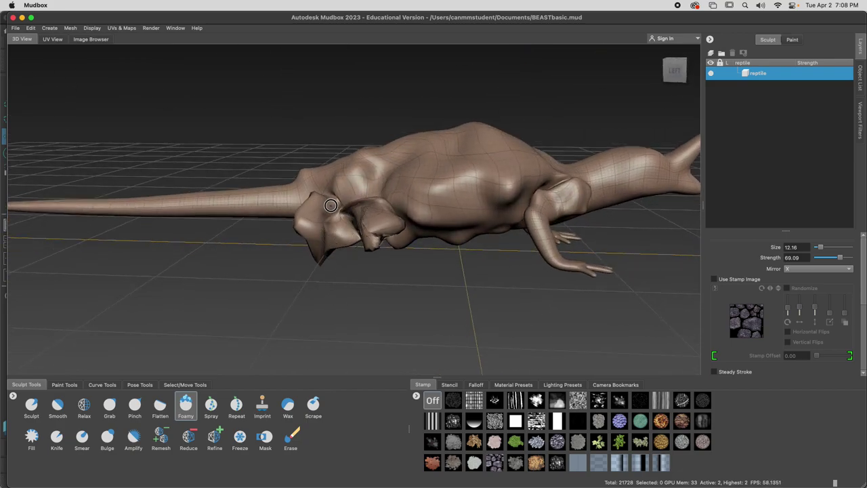
mouse_move(339, 202)
alt+mouse_down()
mouse_move(347, 217)
mouse_move(342, 201)
alt+mouse_up()
key(shift)
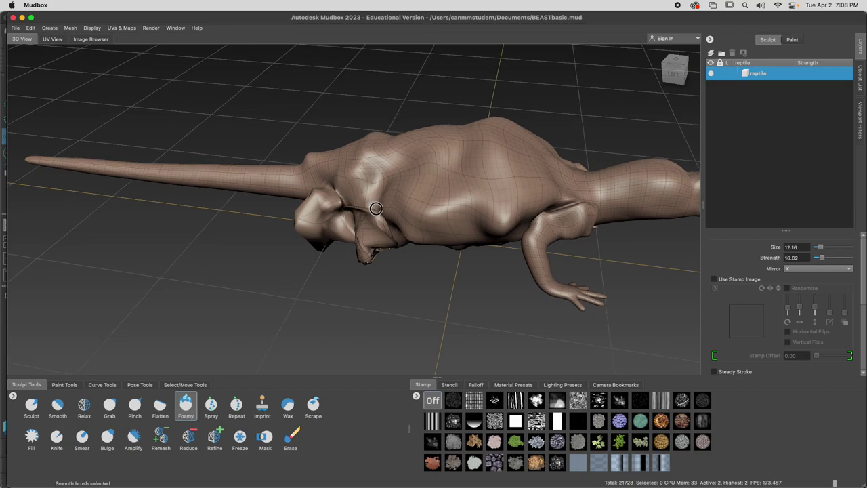
Step: Extend large jagged plates from the hindquarters and their underside with the Foamy brush
alt+right_drag(465, 195, 542, 191)
alt+middle_drag(542, 191, 396, 266)
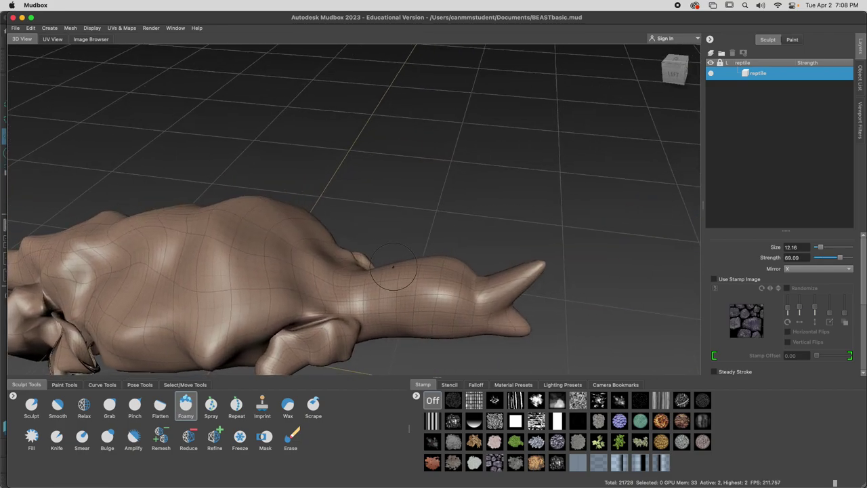
alt+drag(395, 266, 416, 252)
mouse_move(461, 271)
alt+mouse_down()
mouse_move(149, 331)
mouse_move(161, 276)
mouse_move(140, 242)
mouse_move(151, 241)
mouse_move(145, 232)
mouse_move(128, 242)
mouse_move(117, 277)
alt+mouse_up()
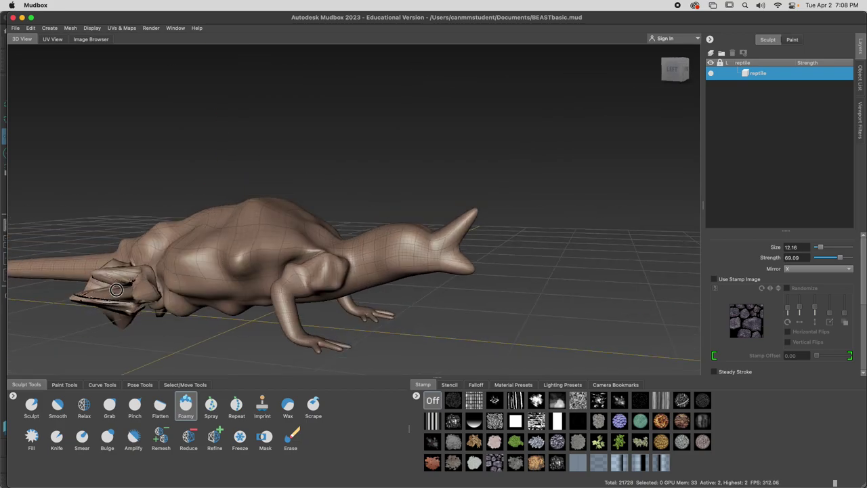
alt+drag(121, 311, 145, 281)
mouse_move(105, 302)
alt+mouse_down()
mouse_move(134, 313)
mouse_move(101, 313)
mouse_move(117, 322)
mouse_move(131, 309)
mouse_move(102, 299)
mouse_move(139, 271)
mouse_move(133, 298)
alt+mouse_up()
mouse_move(180, 225)
mouse_down()
mouse_move(174, 202)
mouse_move(235, 180)
mouse_up()
drag(253, 141, 253, 171)
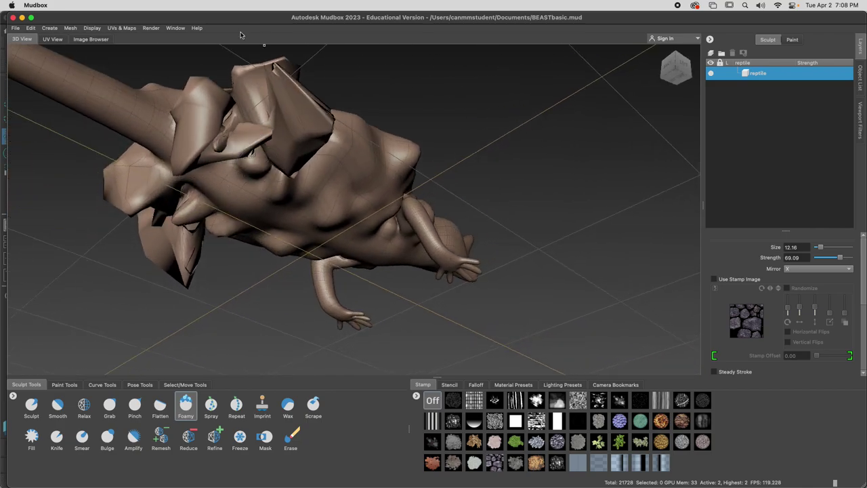
Step: Soften the jagged hindquarter plates with the Smooth brush at size 40.50
mouse_move(247, 120)
shift+mouse_down()
mouse_move(257, 119)
mouse_move(230, 107)
shift+mouse_up()
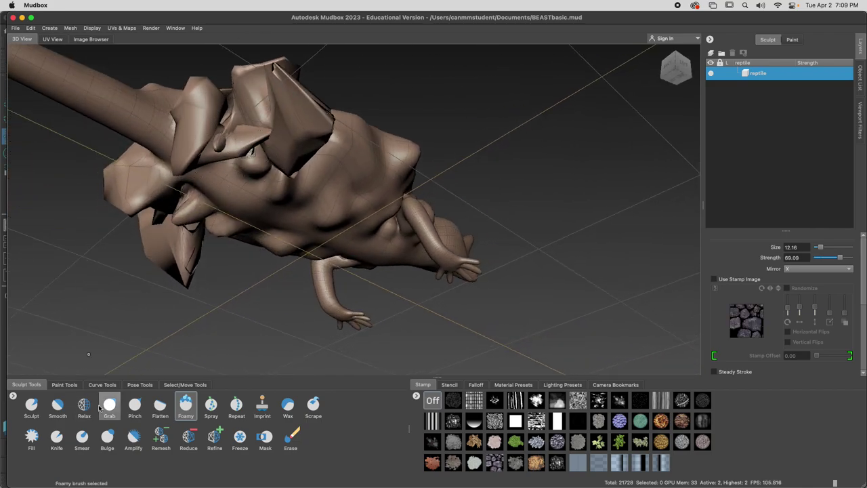
click(57, 405)
mouse_move(235, 124)
mouse_down()
mouse_move(290, 127)
mouse_move(259, 174)
mouse_move(148, 252)
mouse_move(139, 296)
mouse_up()
mouse_move(139, 295)
alt+mouse_down()
mouse_move(108, 313)
mouse_move(122, 304)
mouse_move(117, 298)
mouse_move(140, 305)
mouse_move(234, 289)
mouse_move(218, 198)
mouse_move(300, 194)
mouse_move(342, 220)
mouse_move(256, 197)
mouse_move(214, 229)
mouse_move(228, 219)
alt+mouse_up()
Step: Raise a cluster of mirrored spikes around the tail tip with the Sculpt brush at size 6.01
scroll(284, 209, down, 5)
scroll(228, 219, up, 5)
alt+middle_drag(228, 219, 670, 213)
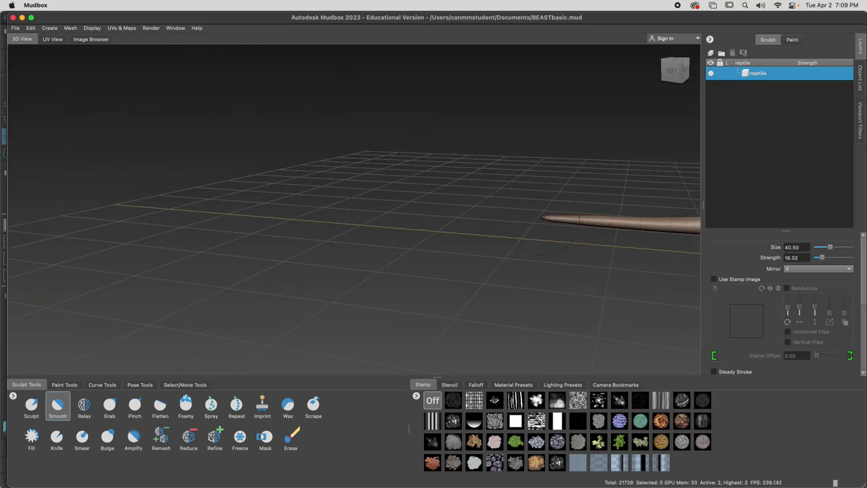
scroll(430, 238, down, 5)
scroll(429, 238, up, 4)
alt+drag(674, 279, 214, 275)
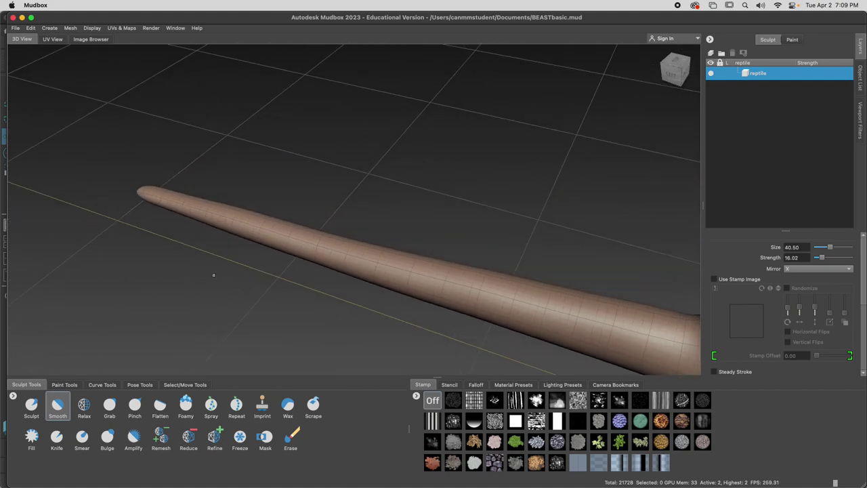
click(31, 405)
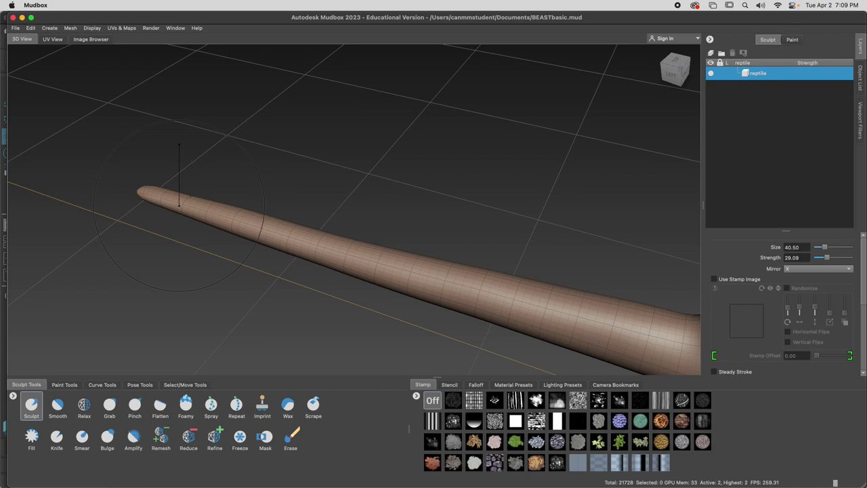
drag(169, 209, 143, 221)
mouse_move(159, 205)
mouse_down()
mouse_move(180, 217)
mouse_move(163, 217)
mouse_up()
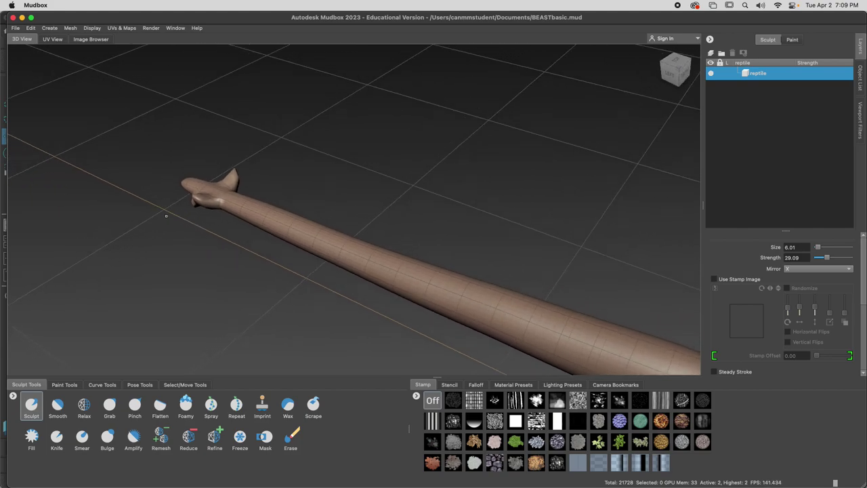
mouse_move(223, 206)
mouse_down()
mouse_move(201, 187)
mouse_move(216, 190)
mouse_move(151, 210)
mouse_move(148, 225)
mouse_move(173, 199)
mouse_move(102, 319)
mouse_move(116, 326)
mouse_move(170, 312)
mouse_move(235, 256)
mouse_move(229, 300)
mouse_up()
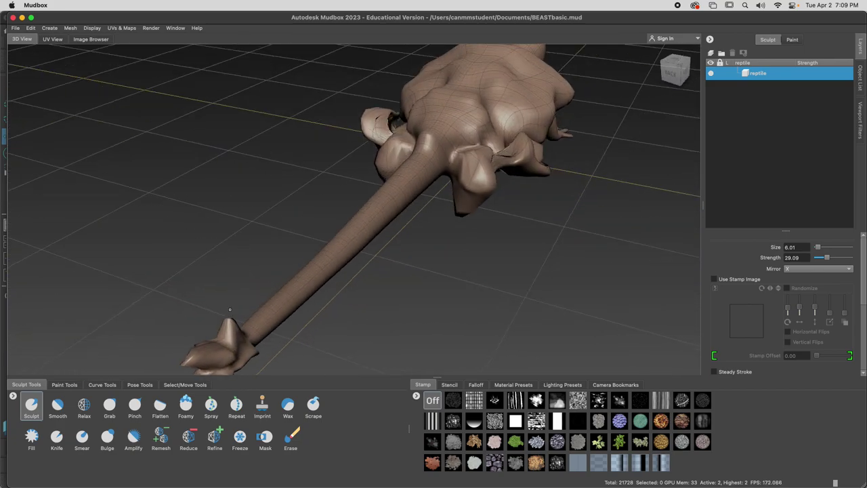
Step: Rework the spikes at the tail tip and lower the Sculpt brush strength to 1.81
mouse_move(235, 360)
mouse_down()
mouse_move(232, 341)
mouse_move(224, 342)
mouse_move(141, 370)
mouse_up()
key(m)
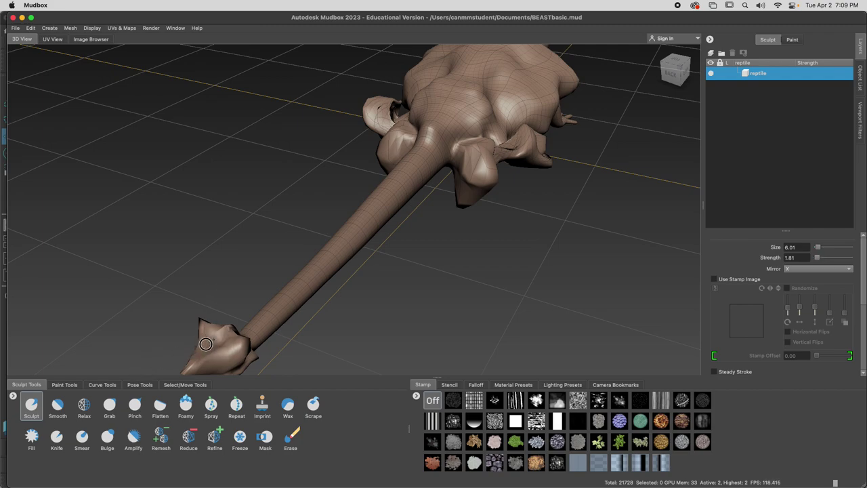
alt+drag(213, 335, 294, 308)
Step: Inspect the whole beast from the tail round to its horned head
alt+drag(359, 271, 556, 275)
key(shift)
alt+drag(555, 240, 151, 214)
alt+right_drag(278, 242, 108, 256)
alt+drag(108, 256, 200, 257)
alt+right_drag(74, 264, 126, 269)
alt+middle_drag(126, 268, 177, 270)
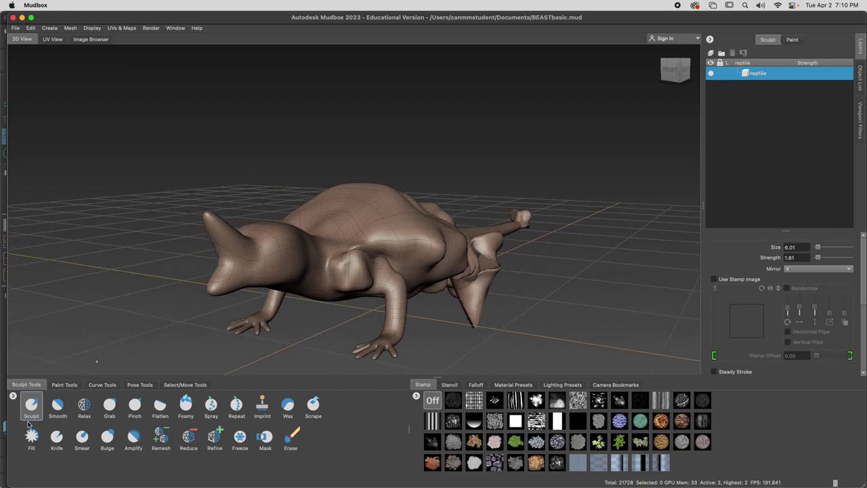
Step: Choose the Pinch brush with mirroring across X and check the horned head from the front and side
click(135, 405)
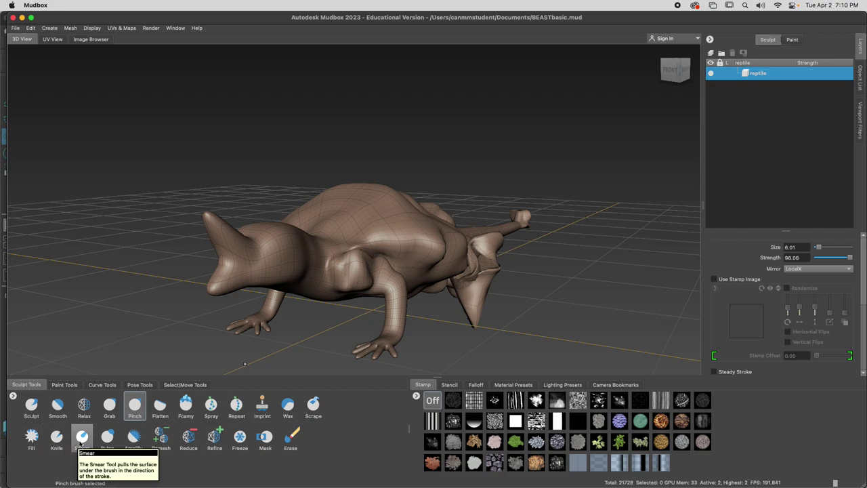
click(81, 438)
drag(250, 245, 127, 320)
click(135, 407)
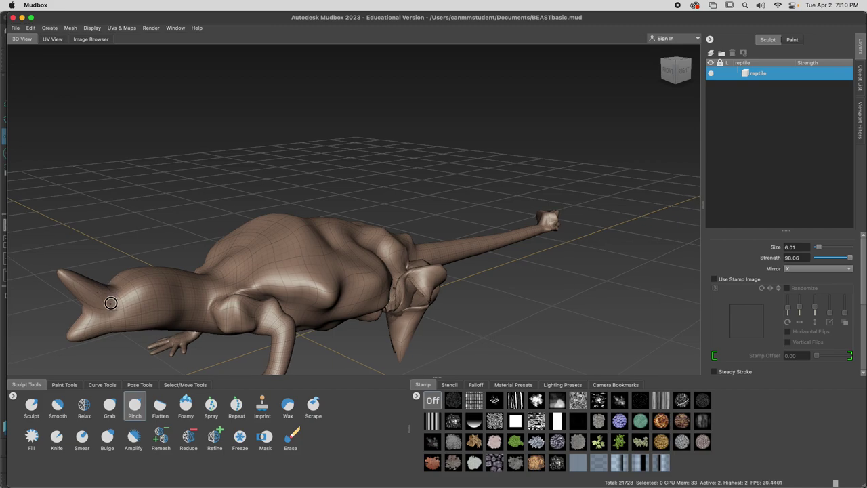
alt+drag(107, 291, 229, 289)
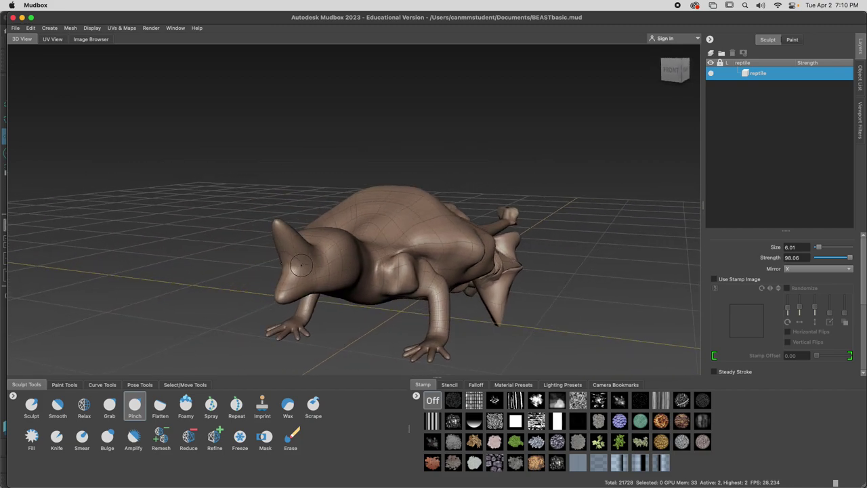
mouse_move(294, 267)
alt+mouse_down()
mouse_move(261, 207)
mouse_move(115, 237)
mouse_move(328, 231)
alt+mouse_up()
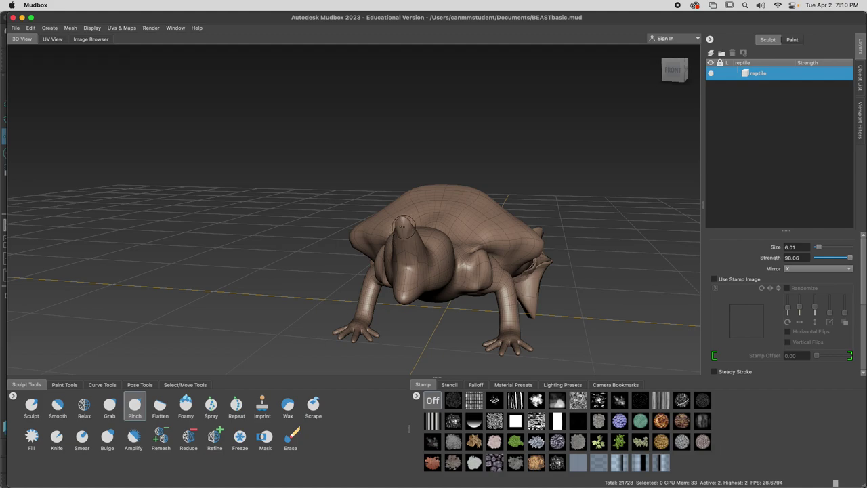
alt+drag(404, 216, 142, 326)
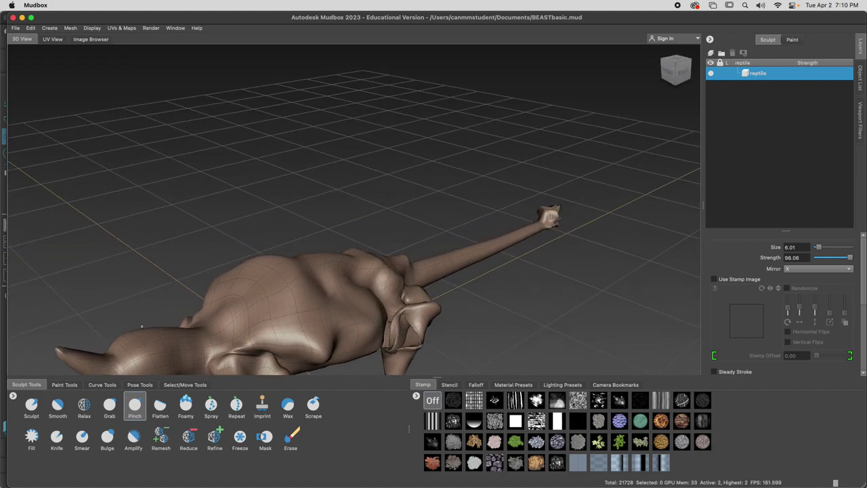
alt+drag(113, 367, 132, 335)
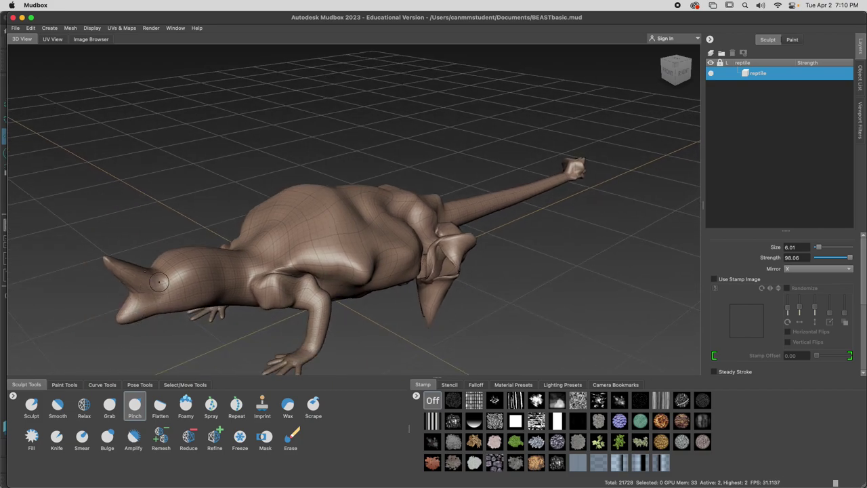
alt+drag(148, 281, 150, 276)
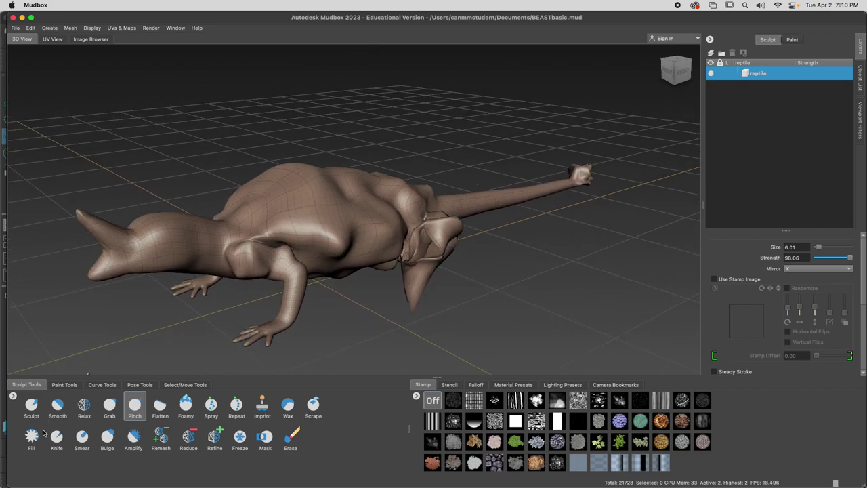
Step: Try the Relax brush at size 6.01 and strength 100 on the horn, mirrored across X
click(58, 407)
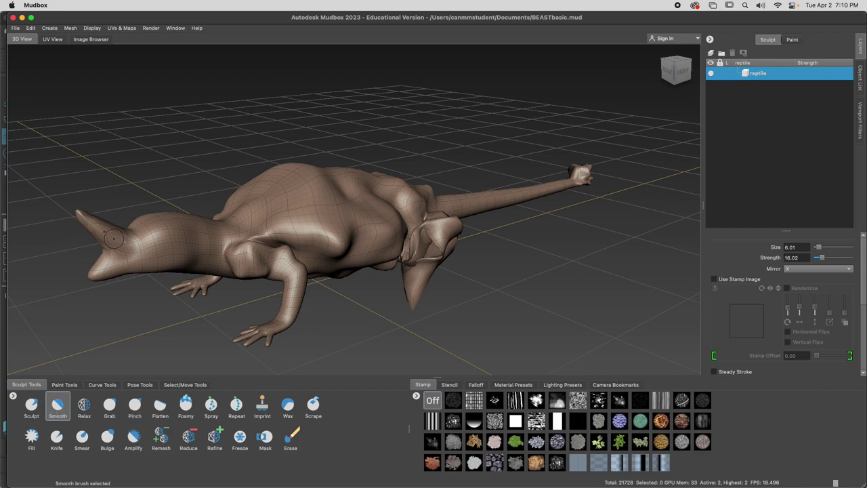
alt+drag(122, 255, 122, 231)
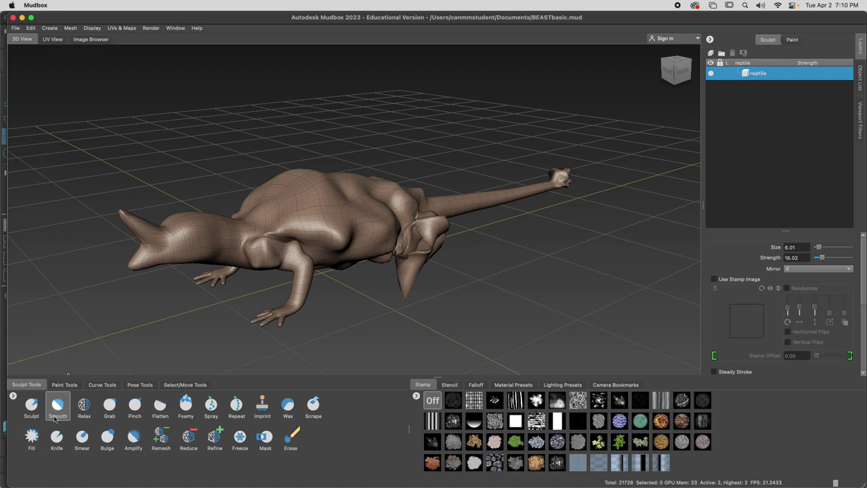
click(53, 410)
click(84, 406)
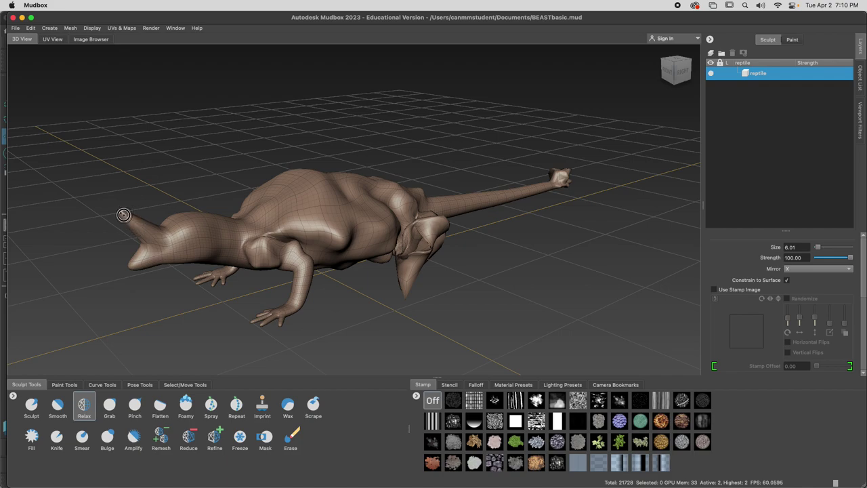
mouse_move(128, 236)
alt+mouse_down()
mouse_move(120, 236)
mouse_move(107, 187)
alt+mouse_up()
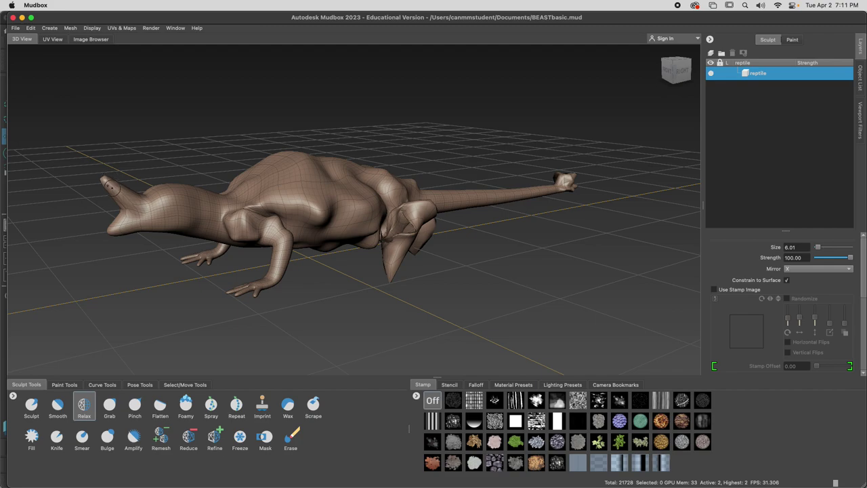
Step: Subdivide the reptile mesh by one level
alt+drag(391, 214, 308, 245)
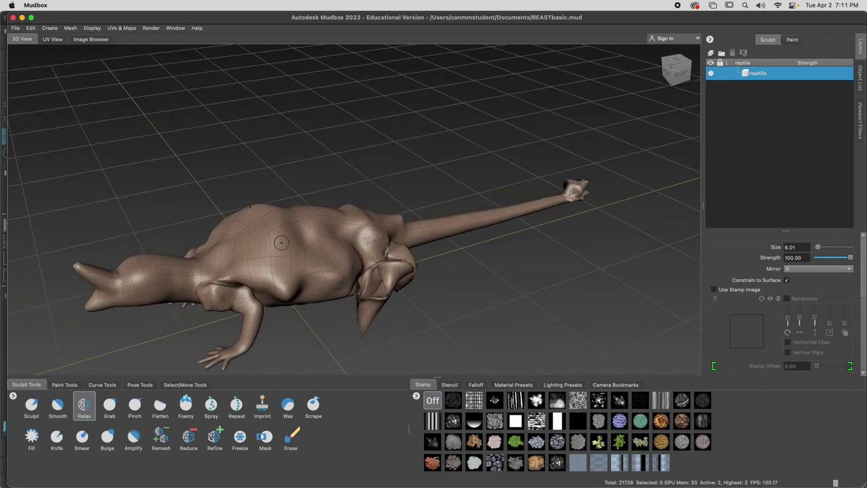
key(shift+w)
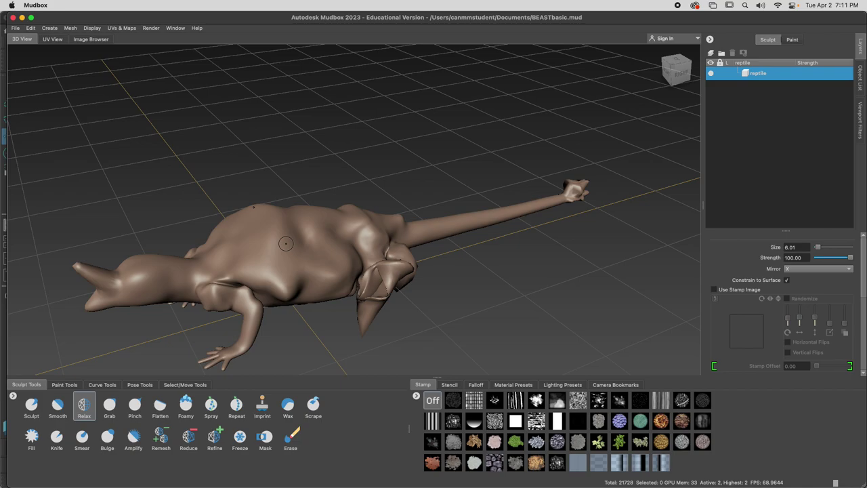
key(shift+d)
Step: Examine the beast's hindquarters from the front, side and below, checking the Smooth, Erase, Mask and Amplify brushes
mouse_move(298, 271)
alt+mouse_down()
mouse_move(465, 260)
mouse_move(375, 244)
alt+mouse_up()
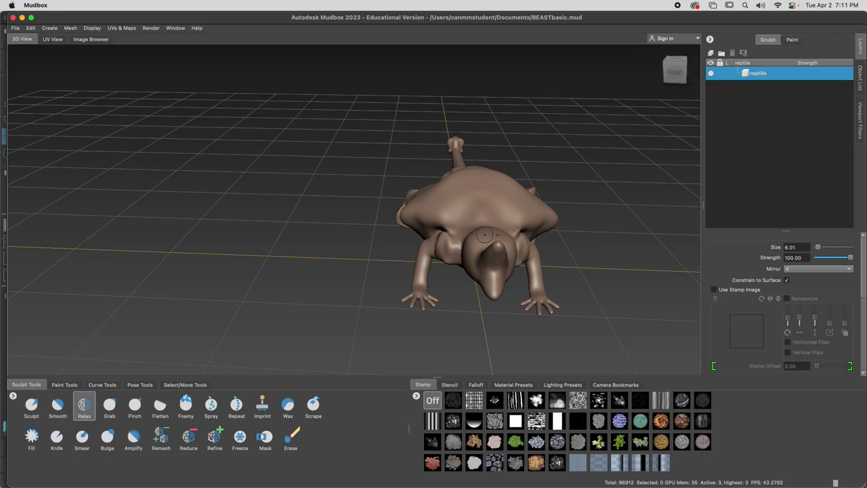
alt+drag(483, 241, 566, 242)
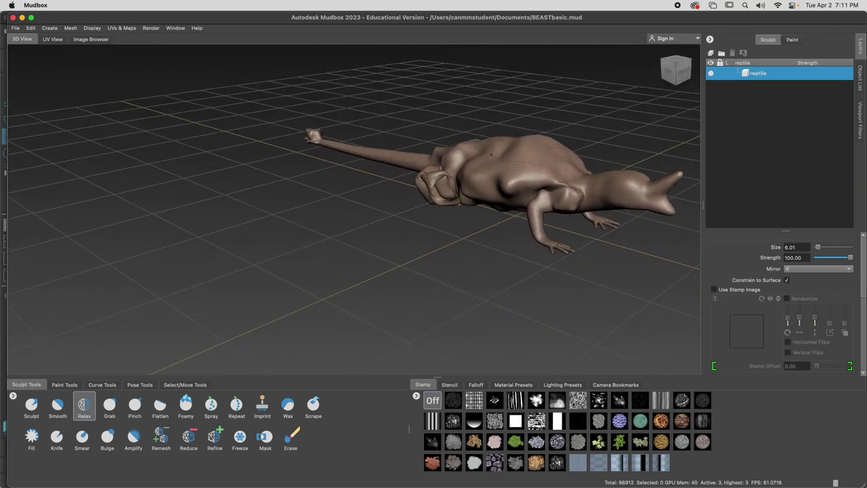
scroll(496, 194, up, 3)
mouse_move(496, 194)
alt+mouse_down()
mouse_move(499, 162)
mouse_move(507, 180)
mouse_move(532, 183)
mouse_move(540, 164)
alt+mouse_up()
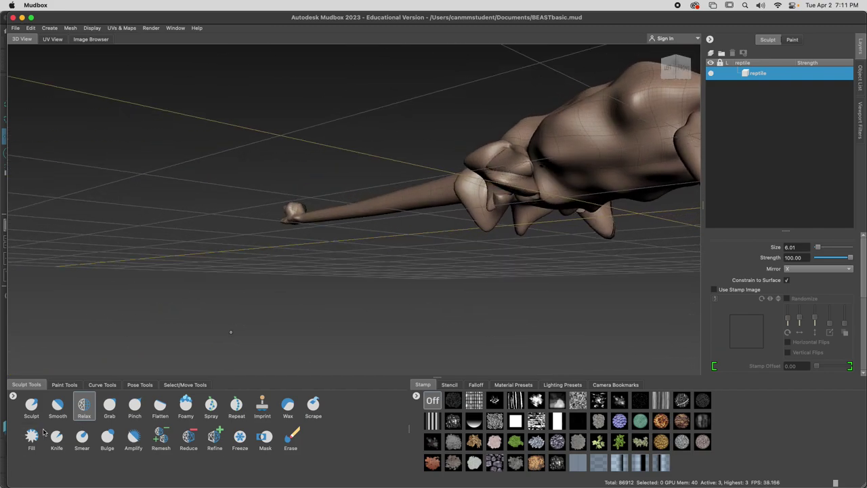
click(58, 405)
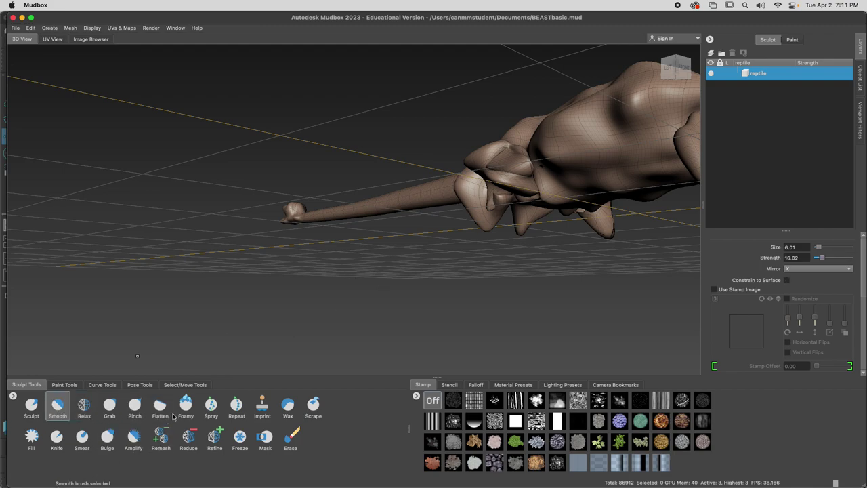
click(291, 437)
mouse_move(500, 163)
alt+mouse_down()
mouse_move(509, 147)
mouse_move(480, 183)
alt+mouse_up()
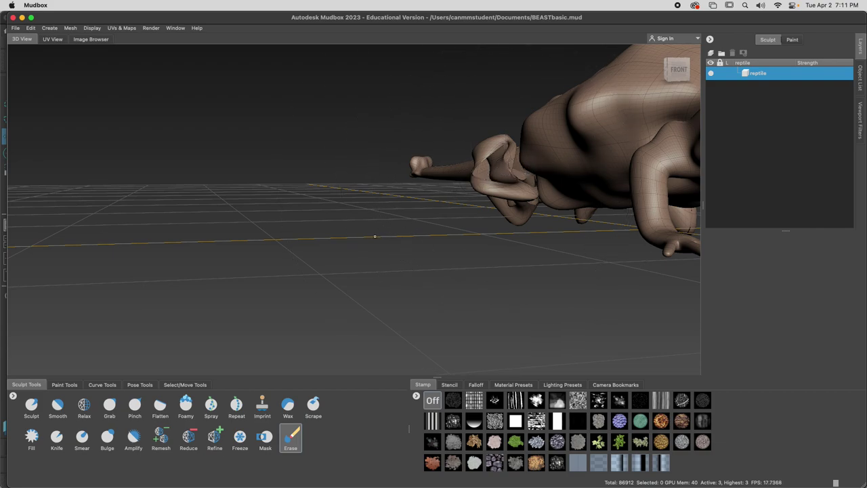
click(265, 437)
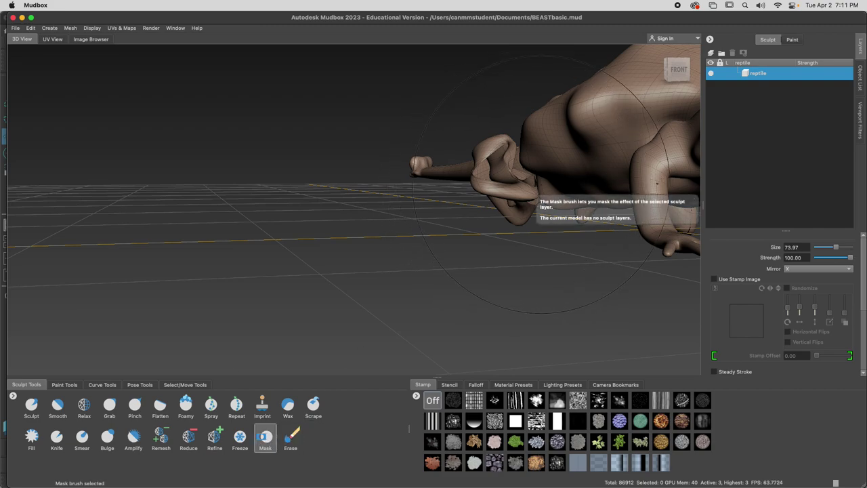
click(134, 439)
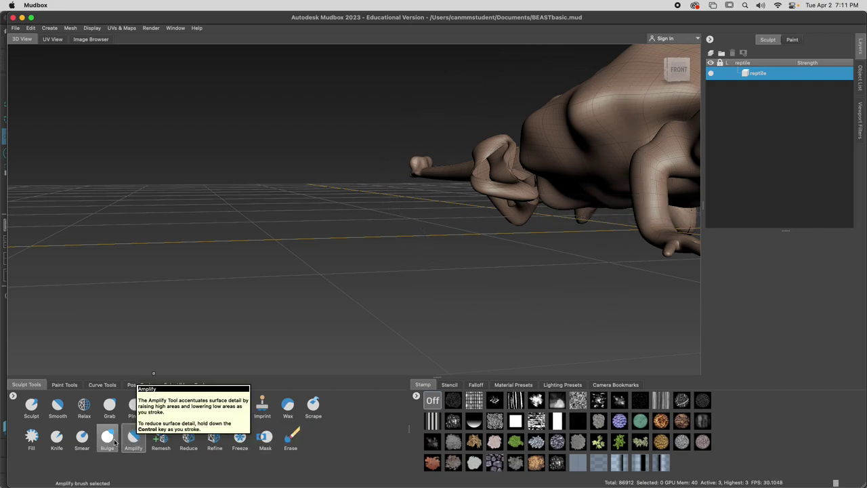
alt+drag(509, 173, 519, 170)
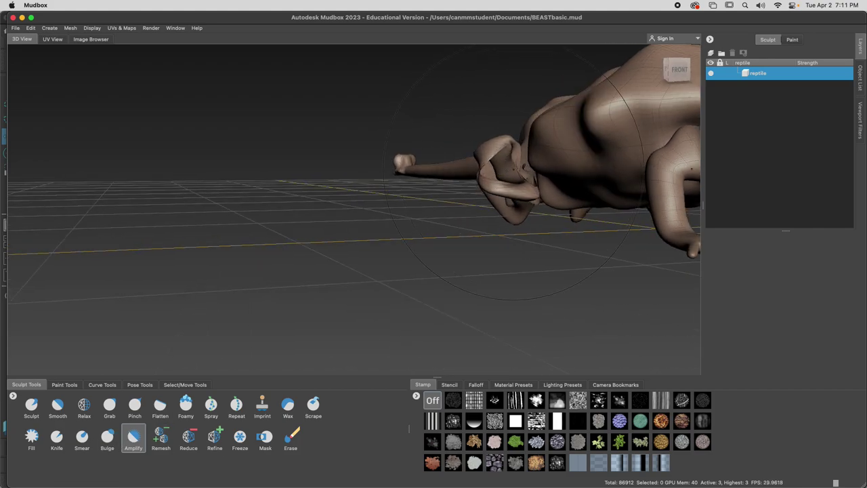
mouse_move(508, 173)
alt+mouse_down()
mouse_move(474, 149)
mouse_move(323, 147)
mouse_move(477, 235)
alt+mouse_up()
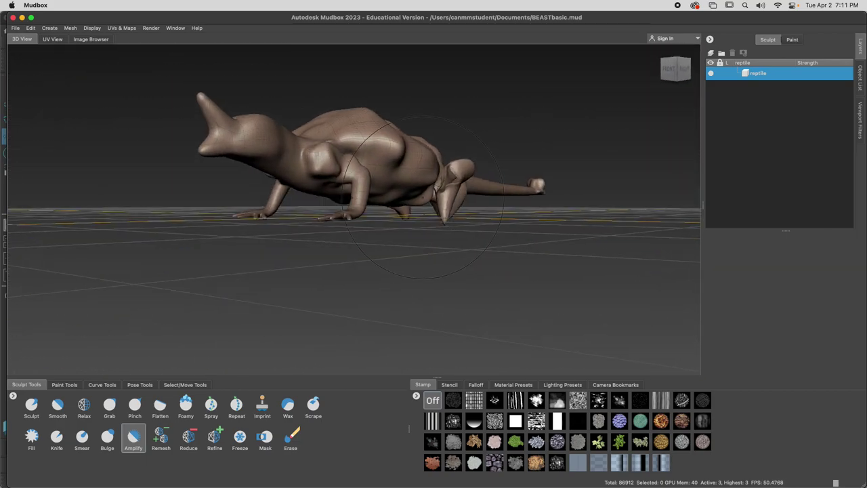
Step: Return to the Sculpt brush and look over the beast's underside and horned head
click(32, 405)
alt+drag(335, 238, 342, 192)
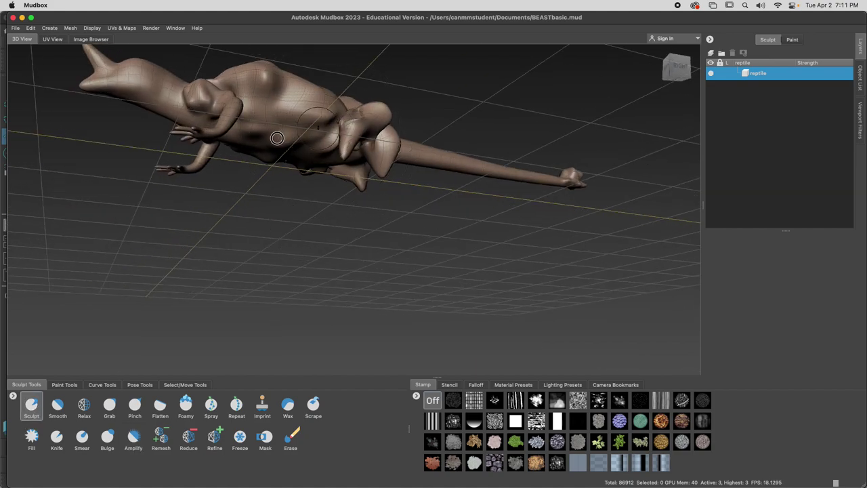
alt+drag(345, 140, 218, 187)
scroll(143, 180, up, 3)
alt+middle_drag(138, 172, 180, 203)
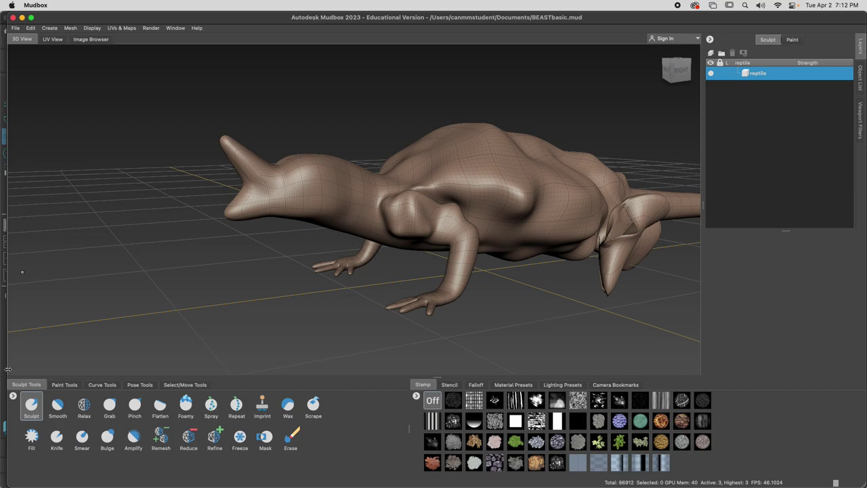
Step: Switch to Chrome to consult the MAKING THE BEAST slide, and return to Mudbox
key(super+Tab)
key(super+Tab)
key(super+Tab)
key(super+Tab)
key(super+Tab)
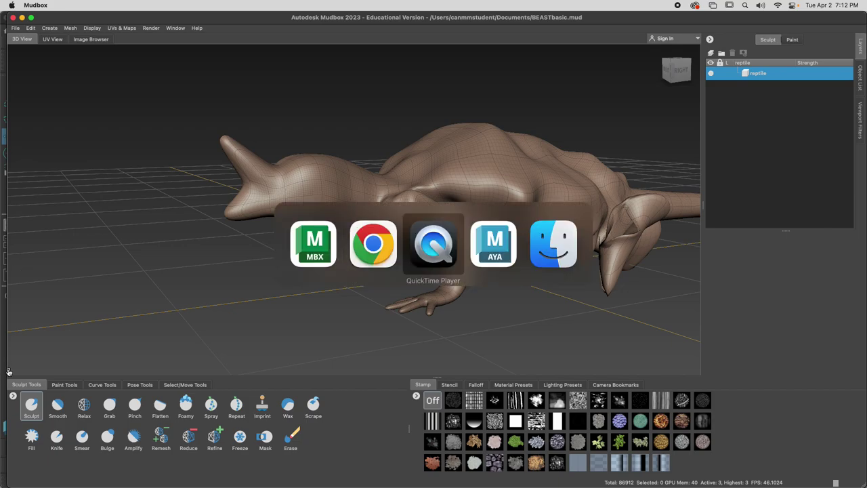
key(super+Tab)
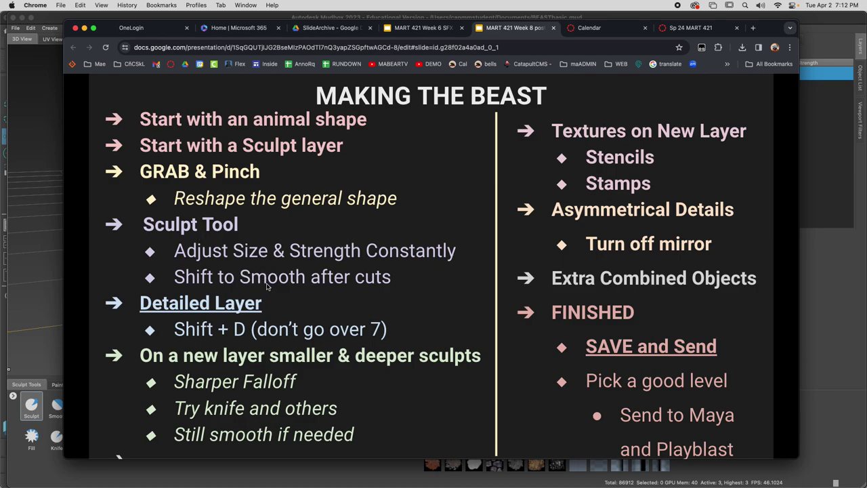
click(35, 249)
Step: Frame the beast's front foot in a close-up view and undo the last action
scroll(333, 236, down, 3)
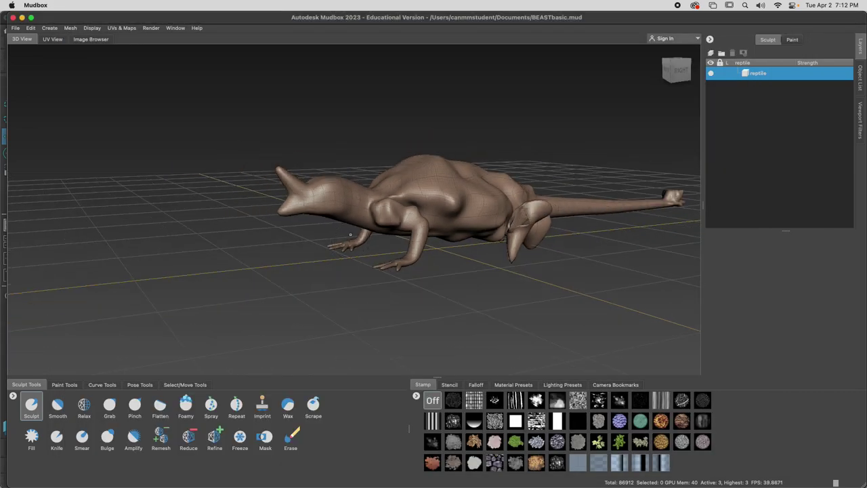
alt+drag(332, 236, 331, 259)
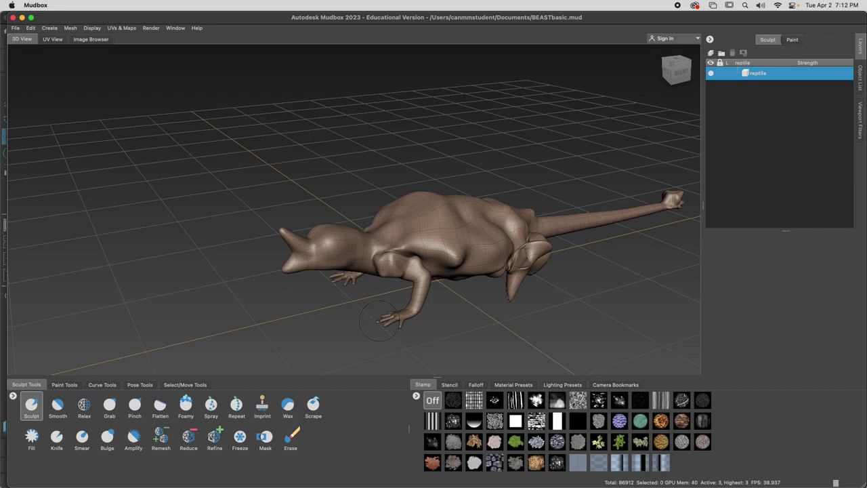
alt+drag(309, 335, 443, 292)
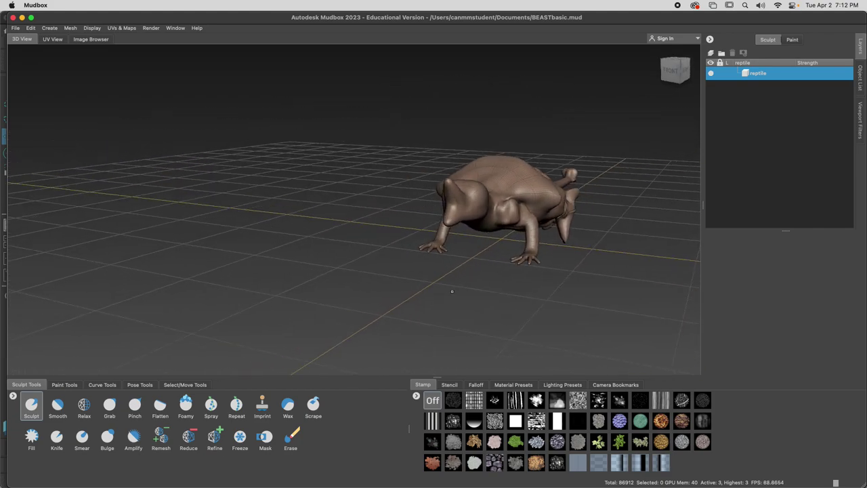
alt+right_drag(443, 293, 523, 316)
alt+middle_drag(523, 316, 447, 287)
alt+drag(447, 288, 421, 254)
alt+right_drag(412, 247, 433, 266)
alt+middle_drag(491, 305, 462, 287)
mouse_move(463, 287)
alt+mouse_down()
mouse_move(455, 305)
mouse_move(318, 307)
mouse_move(331, 304)
alt+mouse_up()
key(b)
key(ctrl+z)
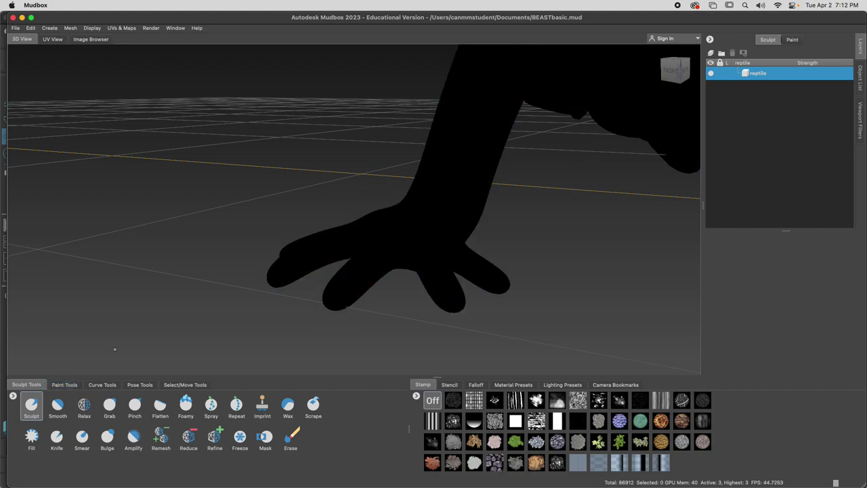
Step: Enable viewport lighting and use the Grab brush to pull in the tip of a middle toe on the front foot
right_click(136, 326)
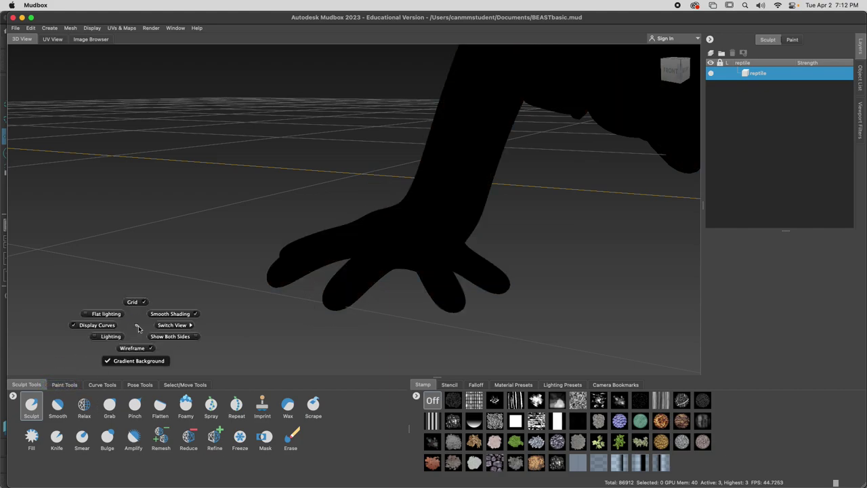
click(113, 336)
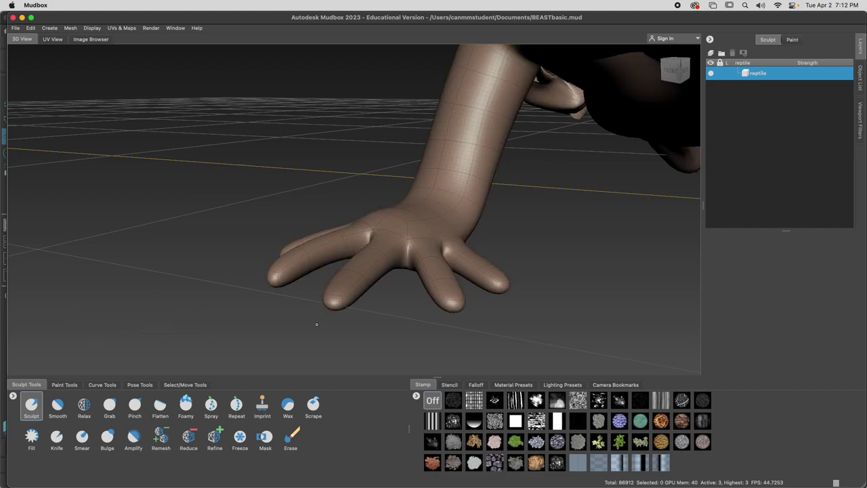
click(109, 404)
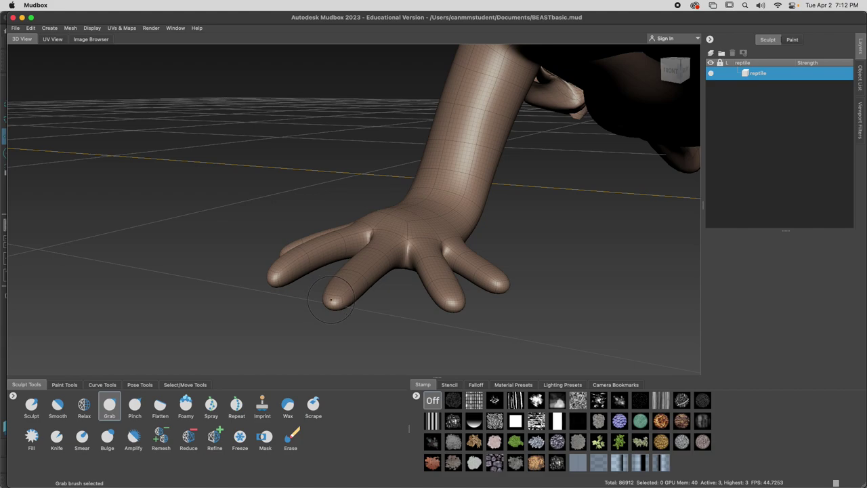
drag(330, 299, 342, 291)
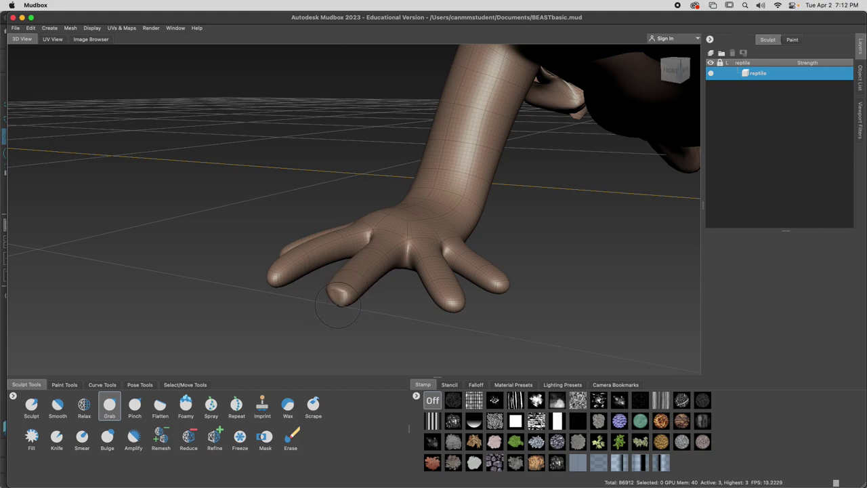
drag(348, 298, 362, 286)
Step: Reshape the beast's folded hind leg with the Grab brush, pulling it outward and up toward the hip
alt+drag(270, 280, 388, 275)
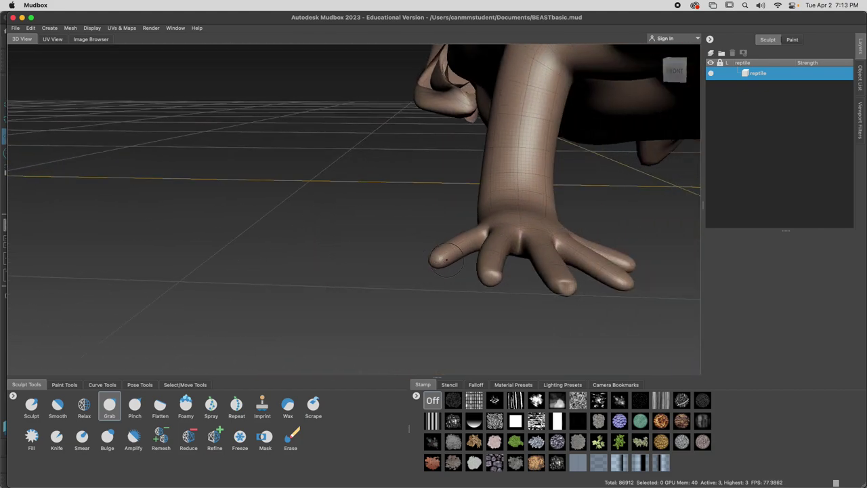
alt+drag(484, 232, 520, 261)
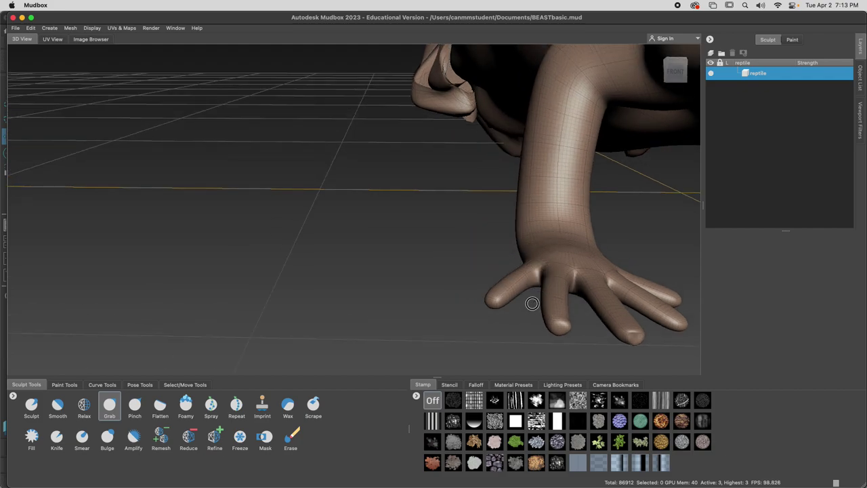
alt+drag(573, 278, 547, 294)
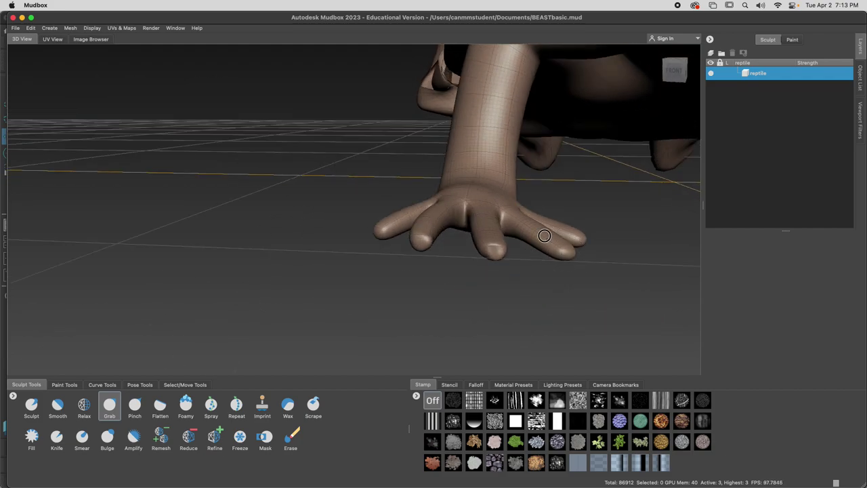
alt+right_drag(631, 237, 529, 218)
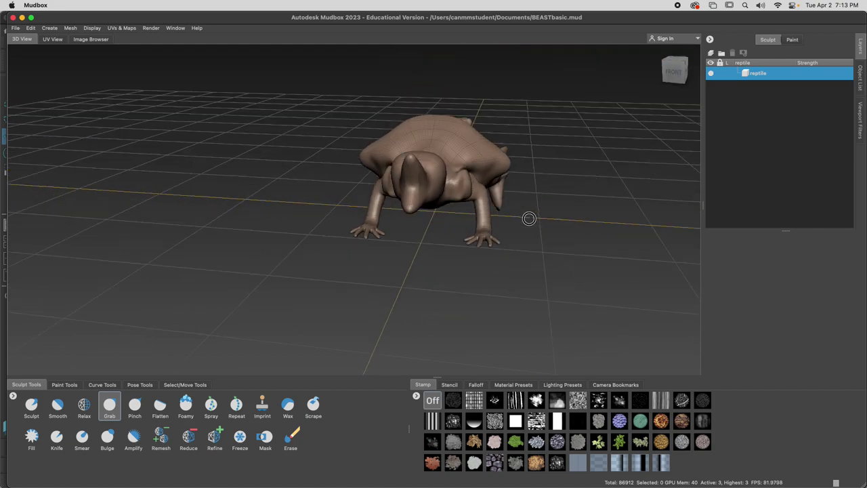
alt+drag(483, 139, 367, 179)
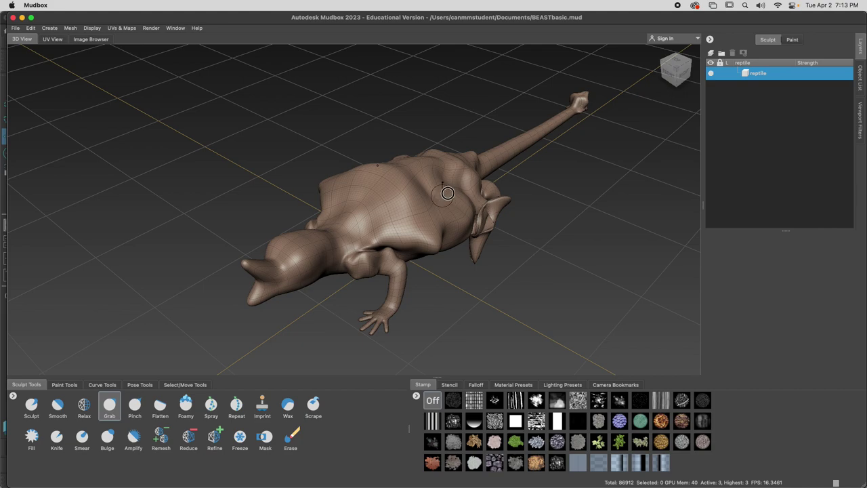
drag(455, 178, 479, 180)
drag(483, 215, 558, 241)
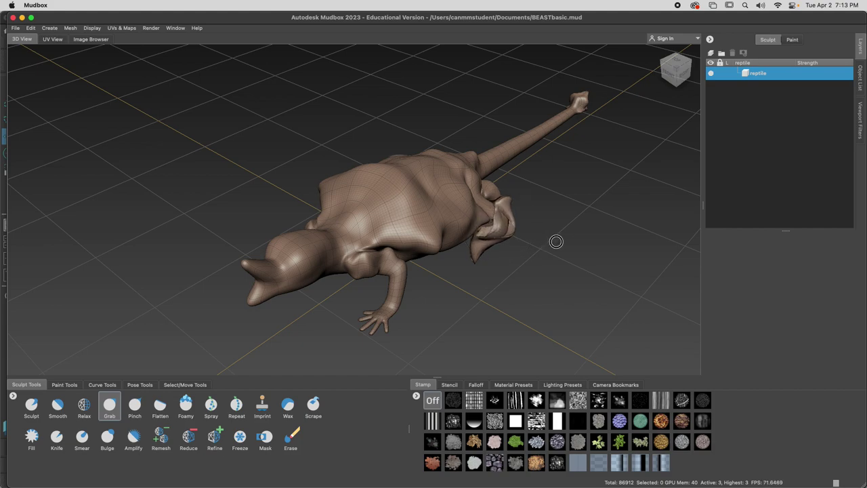
mouse_move(483, 234)
mouse_down()
mouse_move(464, 203)
mouse_move(472, 181)
mouse_move(473, 197)
mouse_up()
Step: Smooth and pull the lumps along the beast's flank and hip, checking the body from the rear, side and above
alt+drag(500, 246, 383, 225)
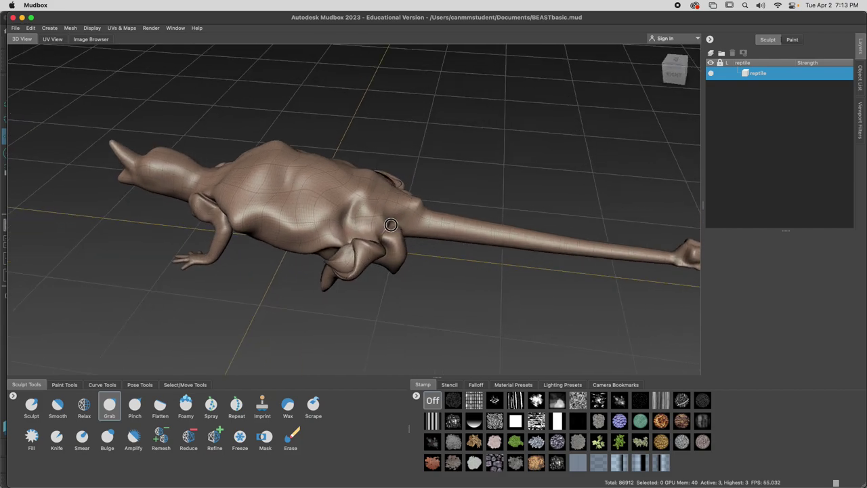
key(shift)
key(shift)
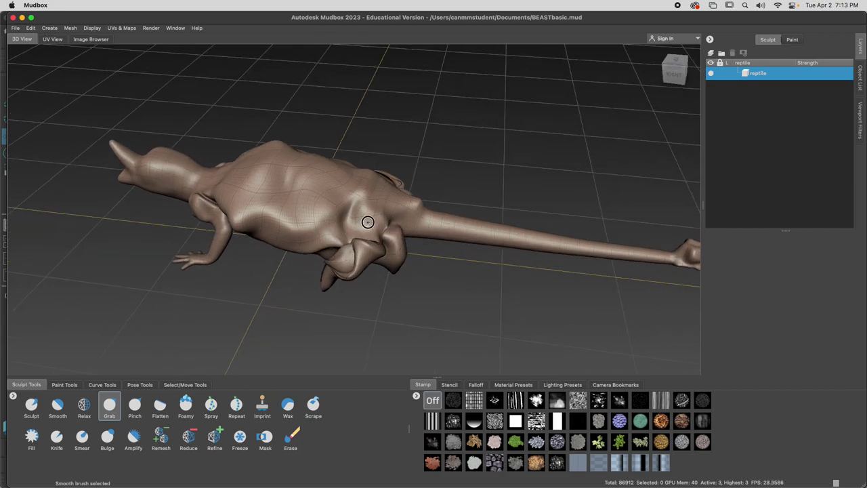
mouse_move(347, 262)
alt+mouse_down()
mouse_move(408, 246)
mouse_move(488, 260)
mouse_move(676, 333)
mouse_move(711, 331)
alt+mouse_up()
mouse_move(405, 264)
alt+mouse_down()
mouse_move(325, 252)
mouse_move(383, 251)
mouse_move(355, 240)
mouse_move(318, 199)
mouse_move(367, 192)
mouse_move(333, 208)
mouse_move(343, 225)
alt+mouse_up()
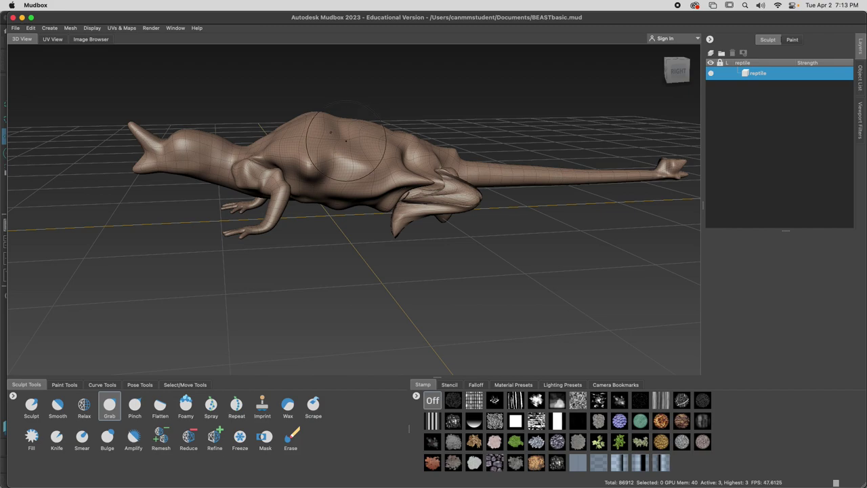
mouse_move(346, 140)
alt+mouse_down()
mouse_move(290, 170)
mouse_move(289, 187)
mouse_move(273, 169)
mouse_move(290, 165)
mouse_move(251, 158)
alt+mouse_up()
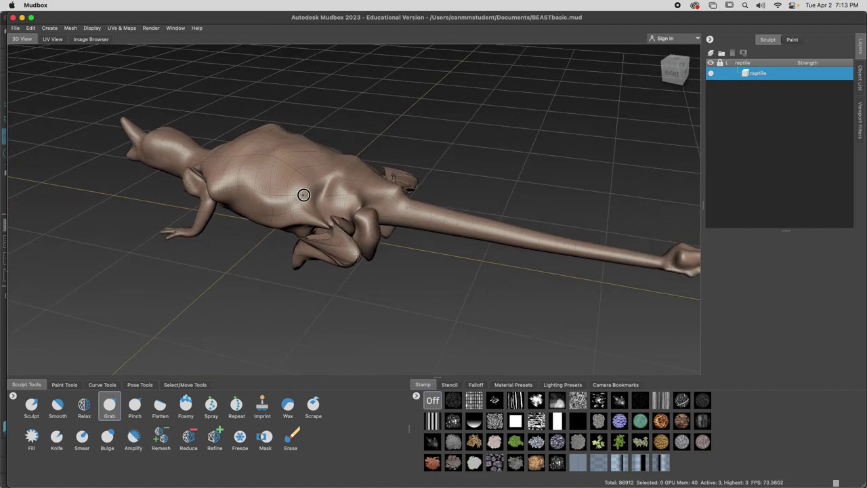
drag(316, 204, 317, 207)
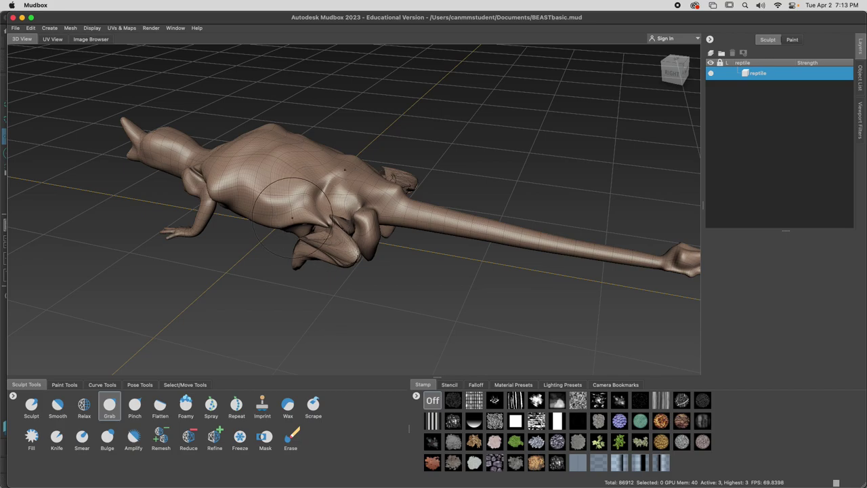
alt+drag(271, 206, 269, 188)
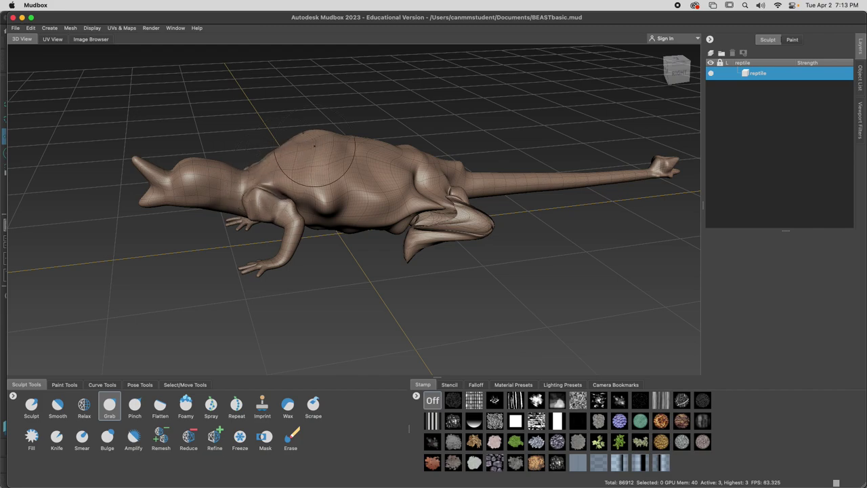
alt+drag(318, 142, 400, 204)
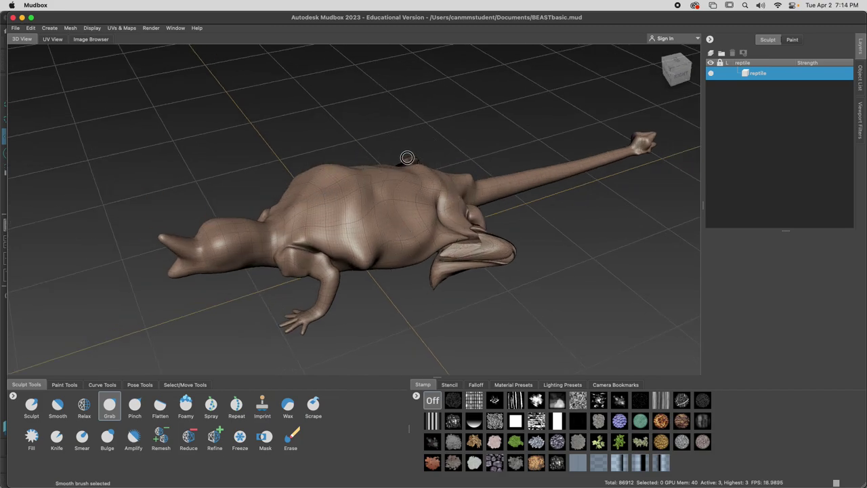
alt+drag(408, 159, 520, 332)
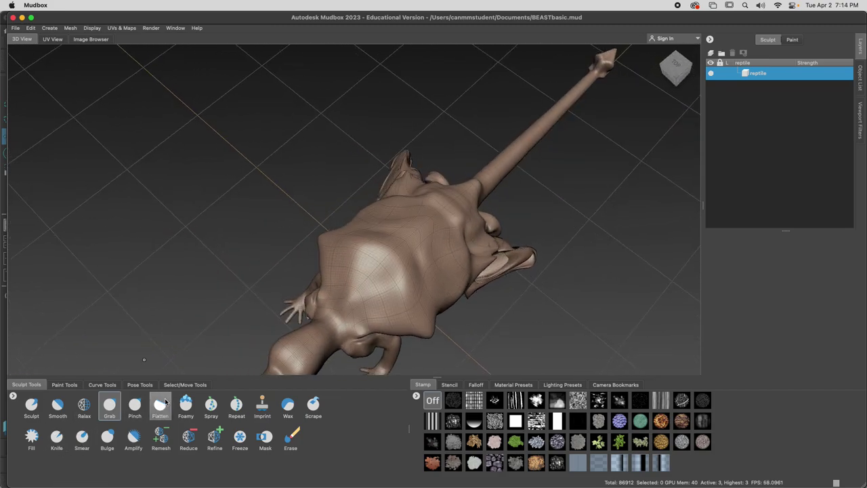
Step: Select the faces of both hind legs with the Faces tool and try to delete them
click(185, 385)
click(31, 407)
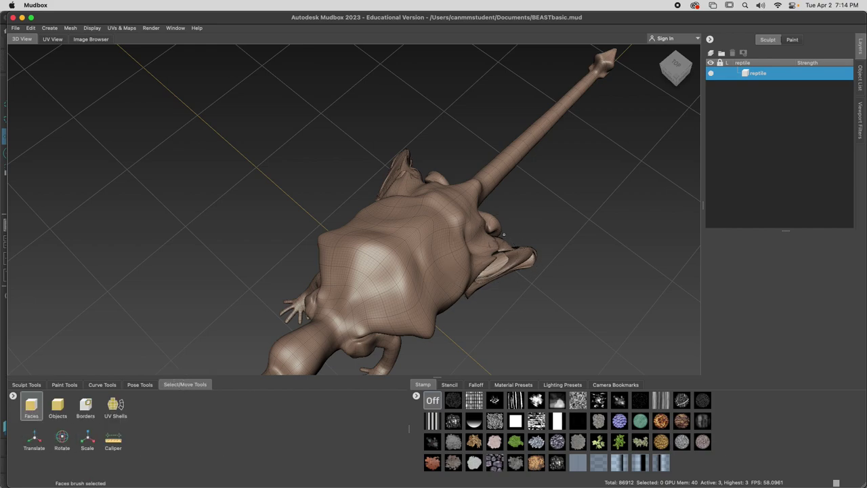
drag(504, 234, 527, 277)
key(Delete)
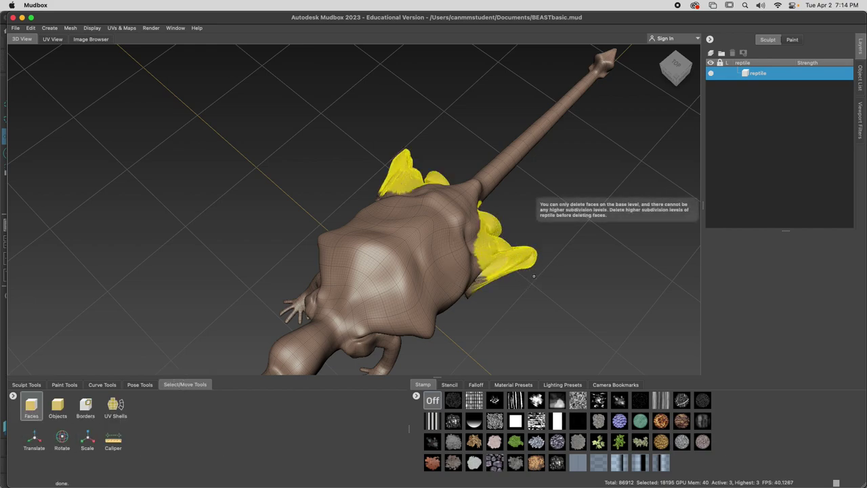
Step: Lower the mesh to subdivision level 1, try to delete the hind-leg faces, and retry at level 3
alt+drag(528, 260, 483, 240)
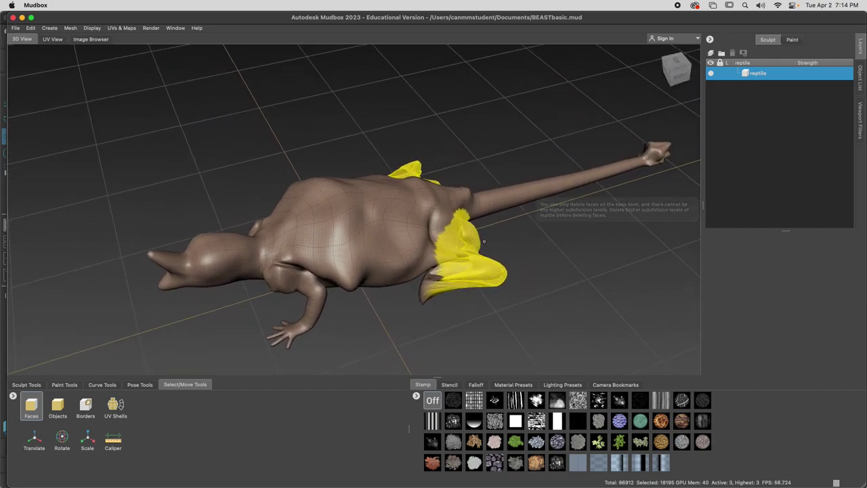
key(Page_Down)
key(Page_Down)
key(Page_Down)
key(Delete)
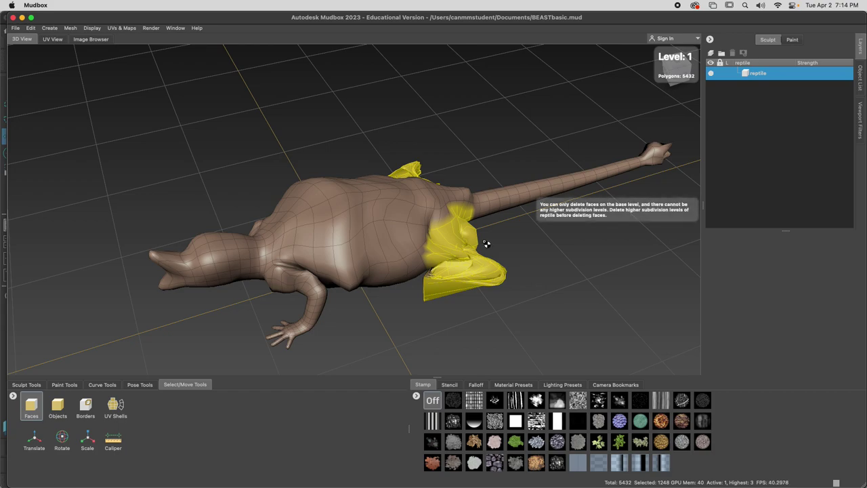
key(Page_Up)
key(Page_Up)
key(Delete)
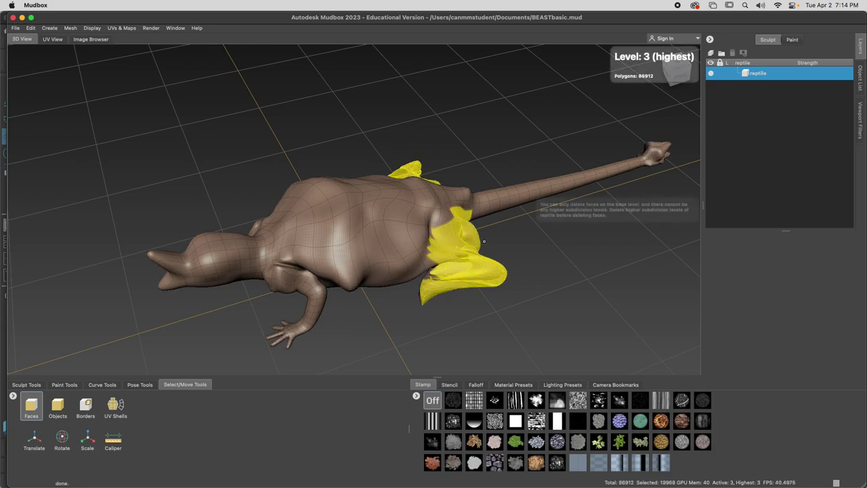
Step: Use the Sculpt brush to build up the tip of the tail into a larger, pronged end
scroll(459, 252, down, 2)
alt+drag(458, 253, 398, 99)
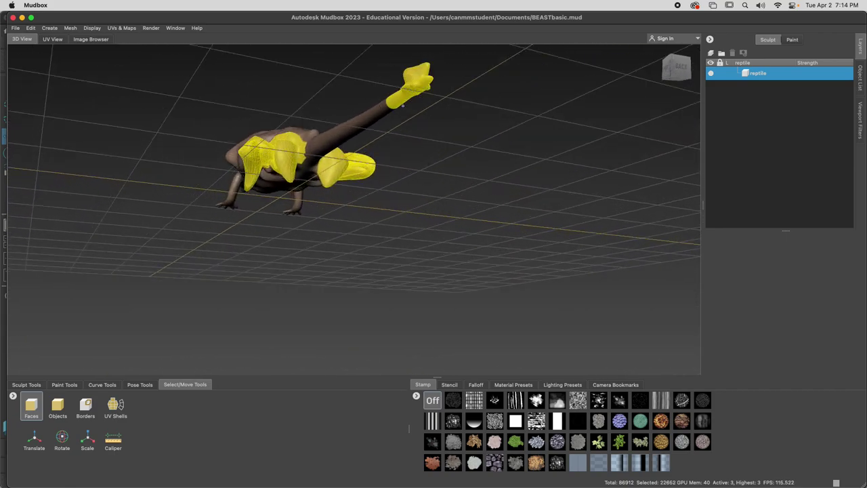
click(26, 384)
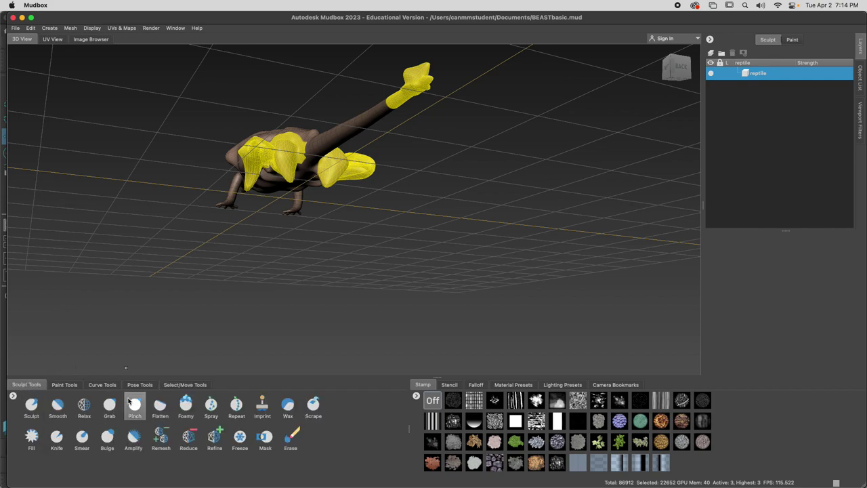
click(31, 405)
mouse_move(416, 87)
mouse_down()
mouse_move(408, 95)
mouse_move(434, 149)
mouse_move(465, 182)
mouse_up()
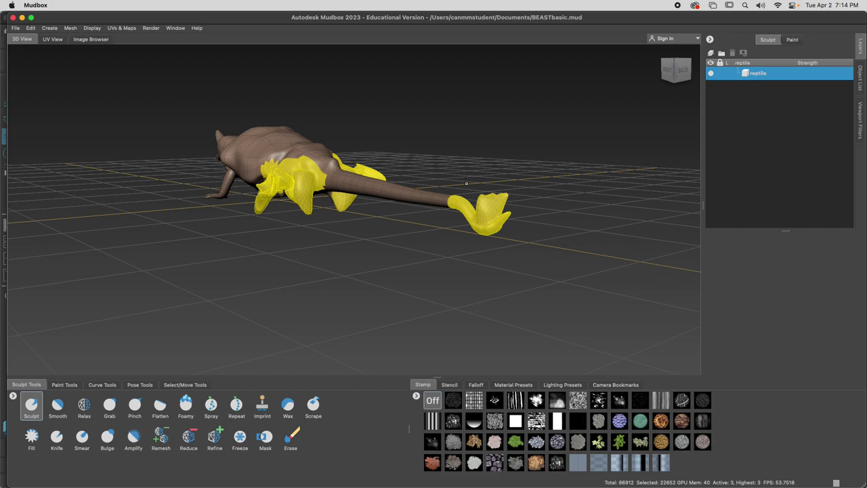
drag(507, 215, 415, 126)
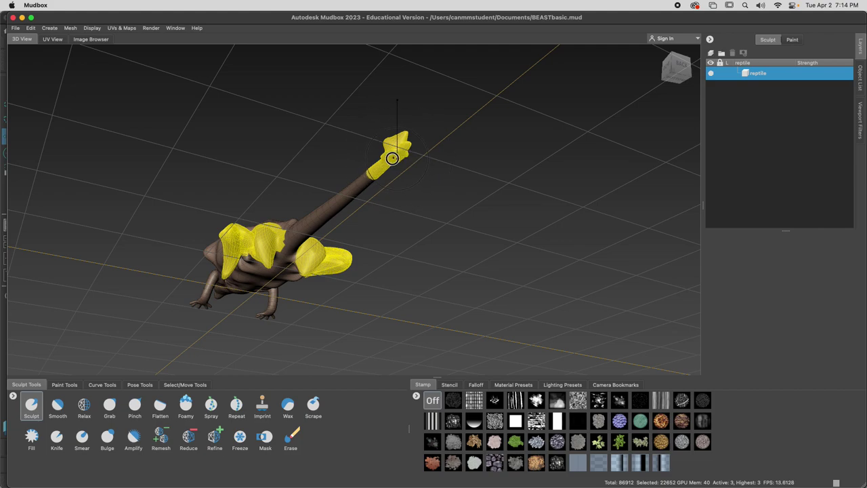
Step: Sculpt rows of pointed spikes along both sides of the tail, from the tip to the base
mouse_move(391, 158)
mouse_down()
mouse_move(400, 153)
mouse_move(376, 171)
mouse_move(386, 169)
mouse_move(439, 232)
mouse_move(383, 247)
mouse_move(466, 276)
mouse_up()
click(435, 284)
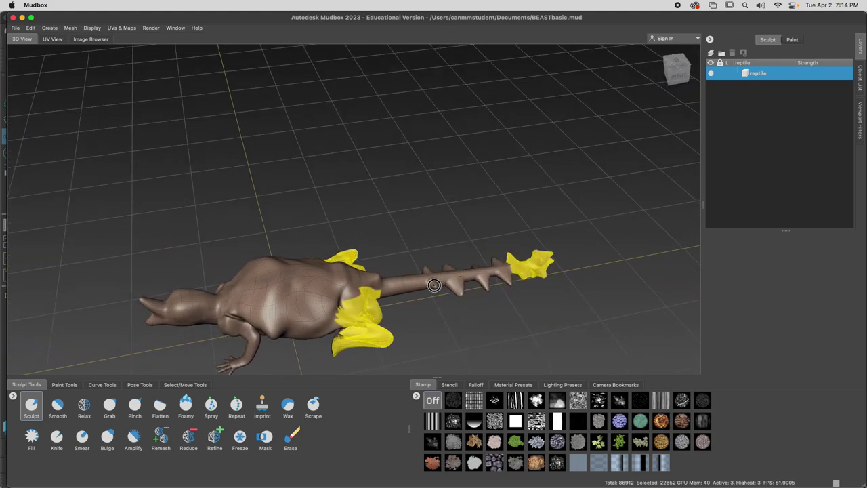
click(410, 288)
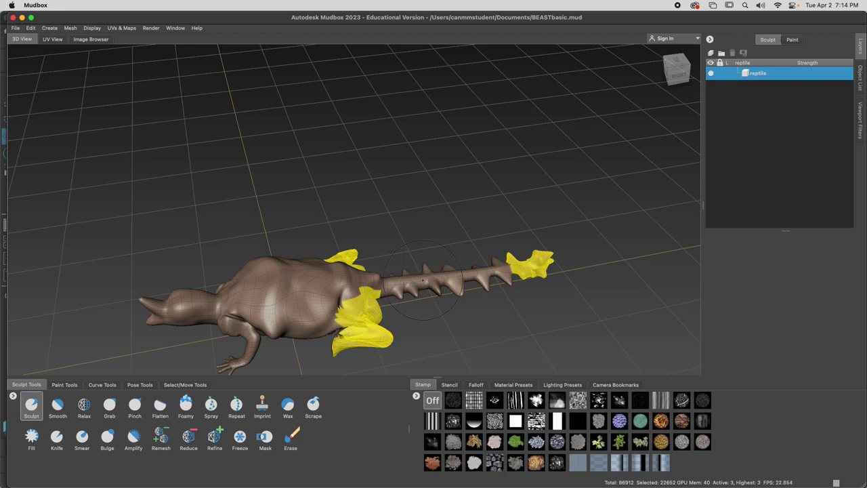
Step: Clear the face selection on the hind legs and tail tip using the Objects selection tool
key(shift)
click(58, 405)
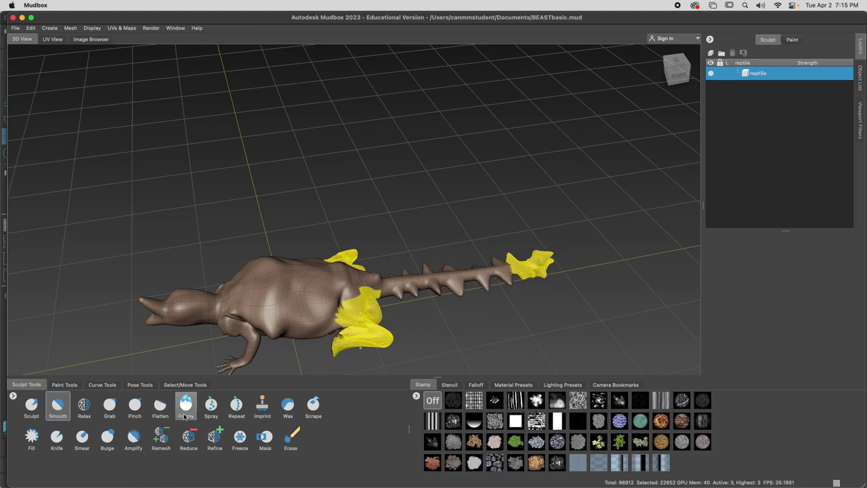
click(185, 384)
click(59, 405)
click(271, 288)
click(252, 239)
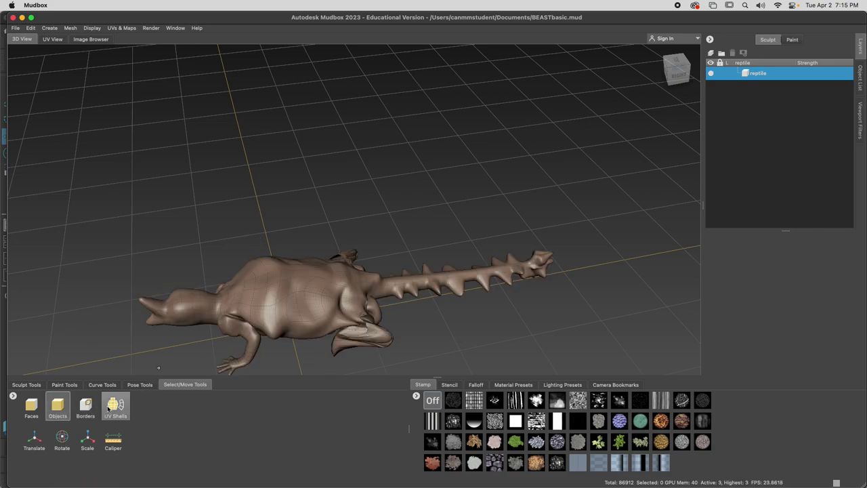
click(26, 384)
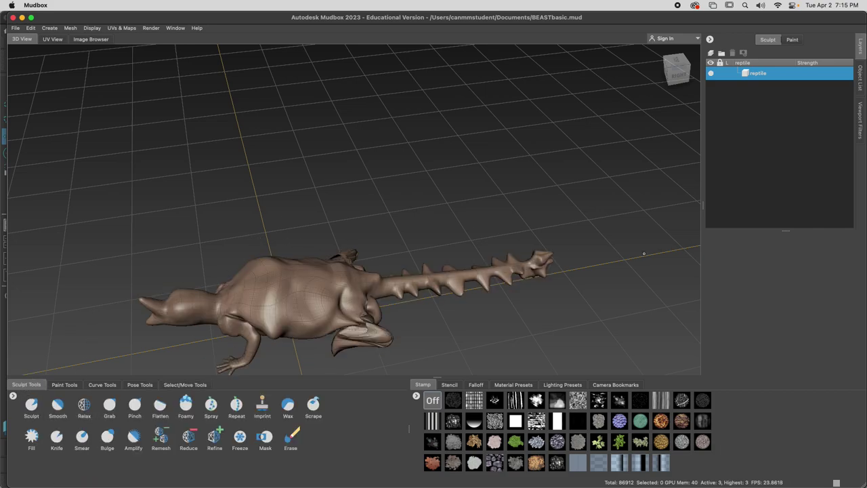
click(538, 257)
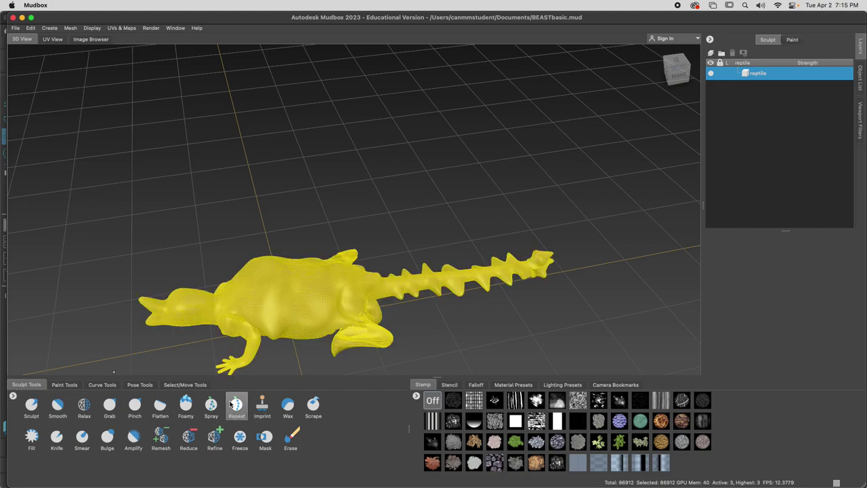
click(185, 384)
click(53, 410)
click(26, 385)
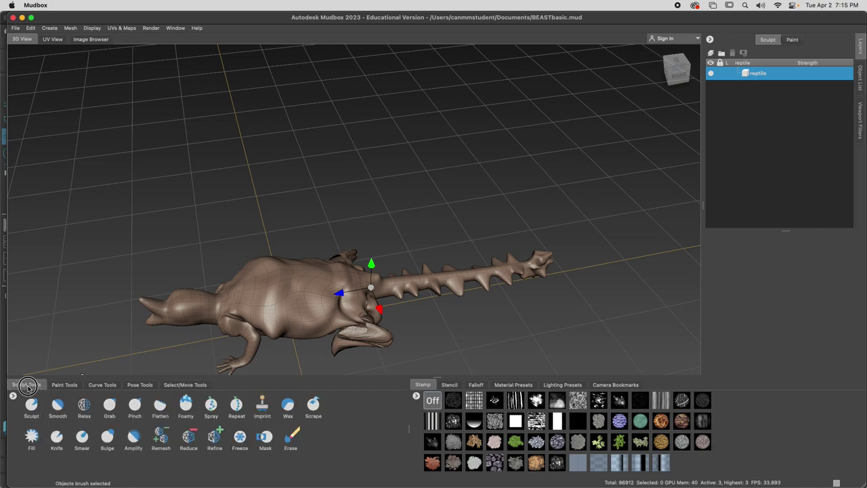
Step: Raise the beast's back and build large rounded haunches above the hind legs with the Sculpt brush
click(32, 406)
mouse_move(284, 278)
mouse_down()
mouse_move(300, 287)
mouse_move(211, 300)
mouse_move(225, 293)
mouse_move(218, 295)
mouse_move(244, 244)
mouse_move(271, 228)
mouse_move(308, 235)
mouse_move(307, 245)
mouse_move(240, 215)
mouse_move(207, 222)
mouse_up()
mouse_move(271, 241)
mouse_down()
mouse_move(291, 254)
mouse_move(339, 323)
mouse_move(357, 274)
mouse_move(410, 275)
mouse_move(456, 255)
mouse_move(449, 290)
mouse_move(430, 289)
mouse_move(405, 314)
mouse_up()
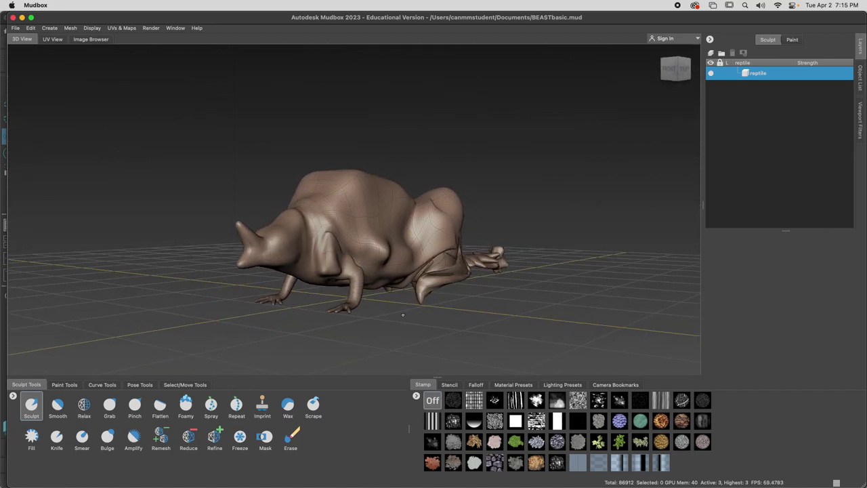
Step: Reshape the folded hind legs beneath the haunches with the Grab brush
click(109, 406)
mouse_move(425, 300)
mouse_down()
mouse_move(427, 335)
mouse_move(411, 344)
mouse_move(388, 351)
mouse_move(362, 319)
mouse_move(383, 329)
mouse_move(429, 291)
mouse_move(437, 319)
mouse_move(500, 285)
mouse_move(287, 274)
mouse_up()
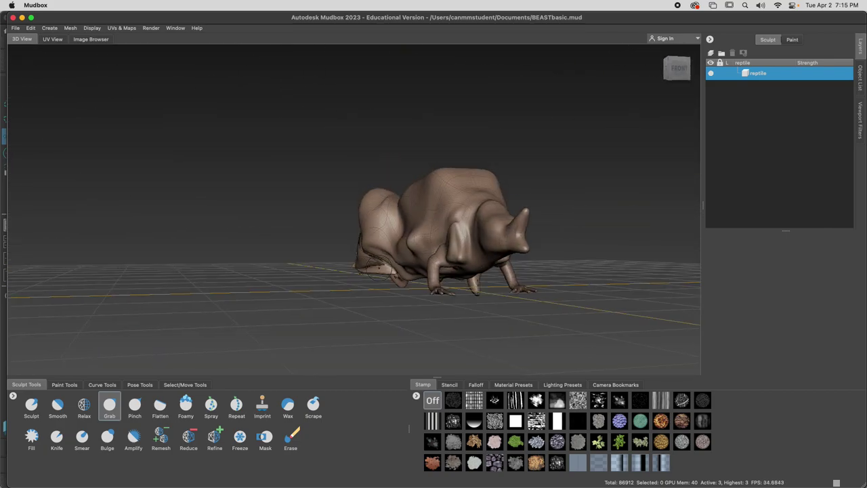
alt+drag(385, 294, 688, 300)
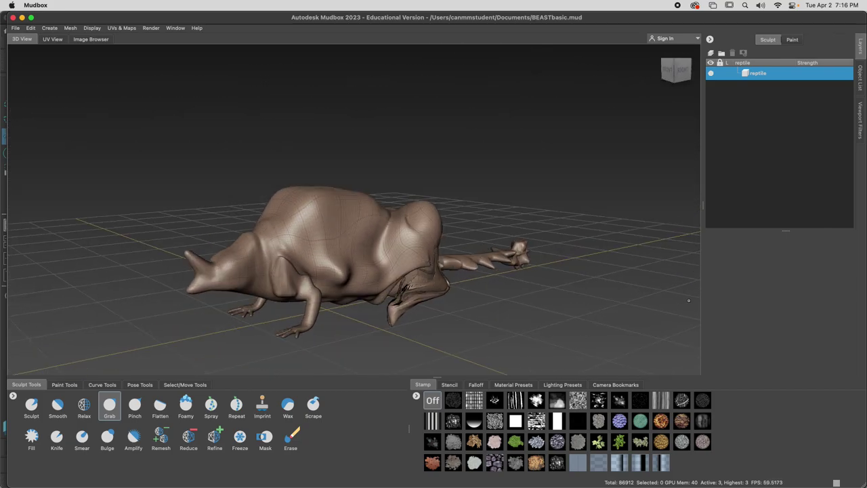
Step: Set the Sculpt brush to mirror across X and rework the crumpled hind legs with sculpting and smoothing strokes
click(31, 407)
click(794, 269)
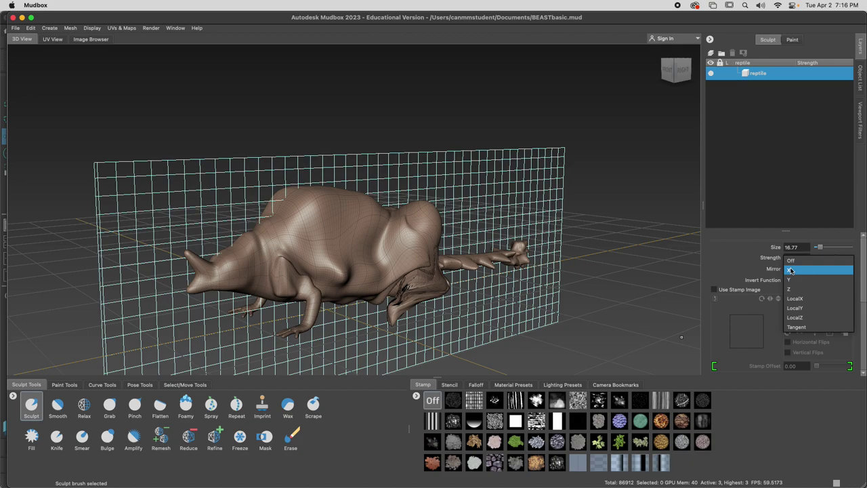
click(791, 269)
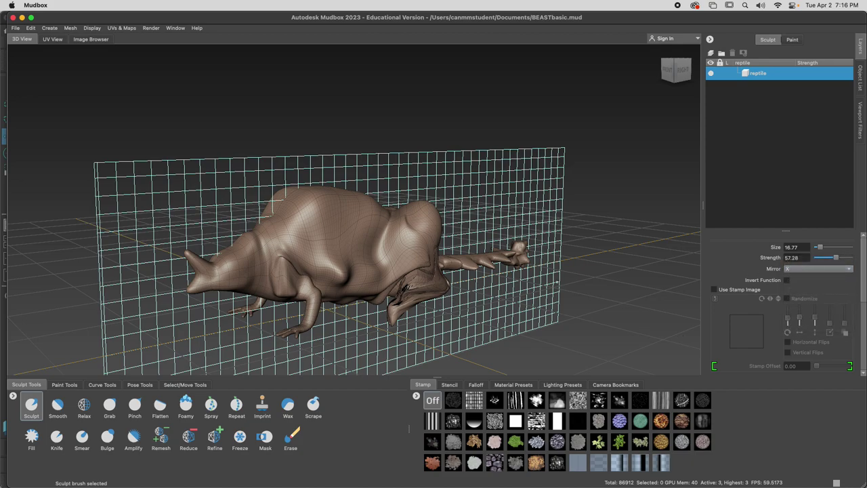
alt+drag(387, 303, 480, 264)
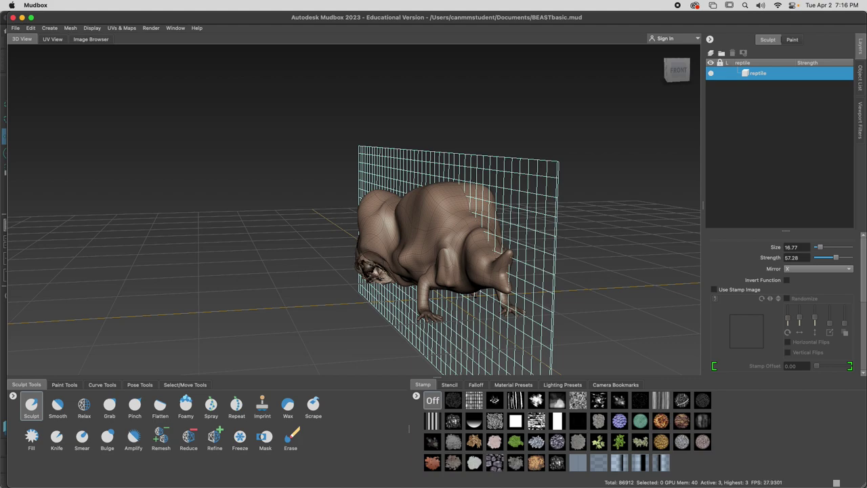
key(shift)
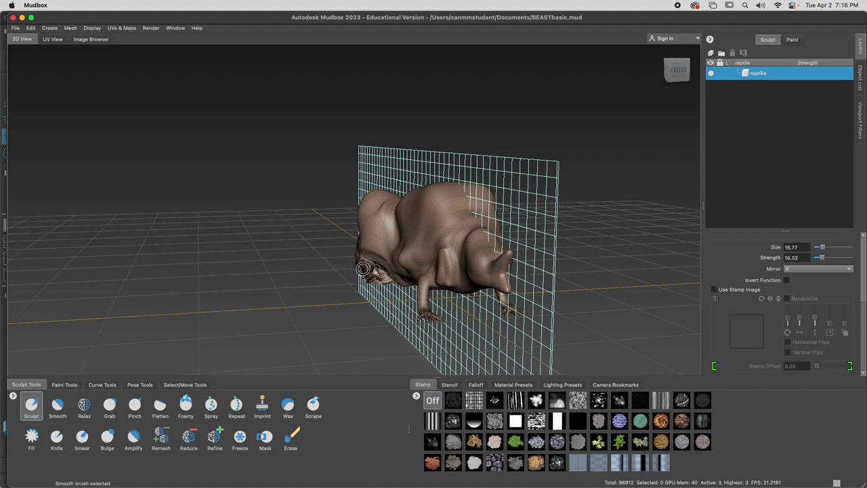
mouse_move(372, 264)
alt+mouse_down()
mouse_move(359, 265)
mouse_move(389, 265)
mouse_move(369, 258)
mouse_move(376, 257)
mouse_move(383, 210)
mouse_move(400, 251)
alt+mouse_up()
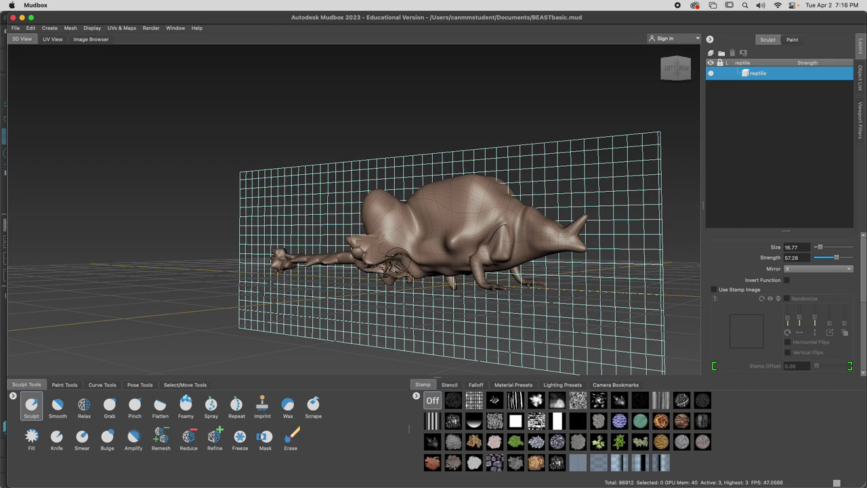
Step: Build up and smooth the volume of the hind legs with the Foamy brush, mirrored across X
click(186, 405)
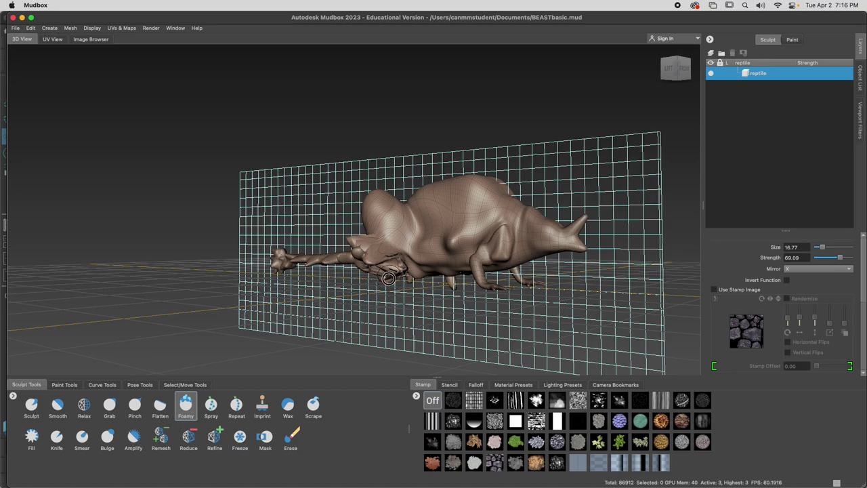
mouse_move(393, 260)
alt+mouse_down()
mouse_move(217, 300)
mouse_move(419, 288)
mouse_move(367, 274)
mouse_move(377, 261)
mouse_move(362, 292)
mouse_move(385, 291)
mouse_move(359, 309)
alt+mouse_up()
key(shift)
scroll(332, 299, up, 3)
alt+drag(275, 299, 301, 297)
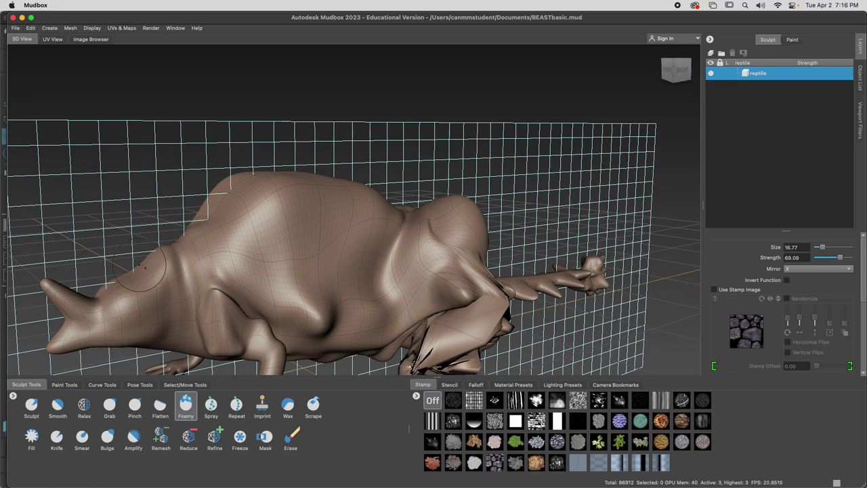
Step: Undo the last two strokes, lower the Foamy brush strength to 12.41 and build up the brow behind the horn
mouse_move(59, 297)
alt+mouse_down()
mouse_move(123, 284)
mouse_move(169, 293)
alt+mouse_up()
key(super+z)
key(super+z)
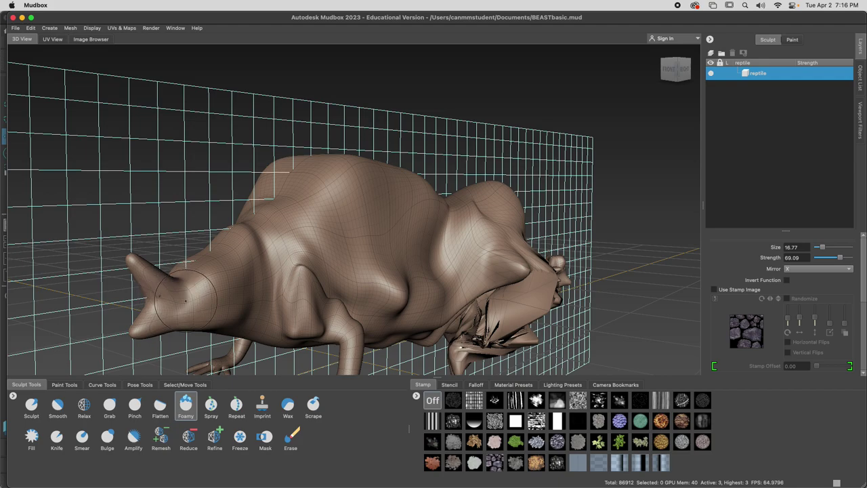
mouse_move(177, 301)
mouse_down()
mouse_move(109, 312)
mouse_move(45, 338)
mouse_up()
click(172, 296)
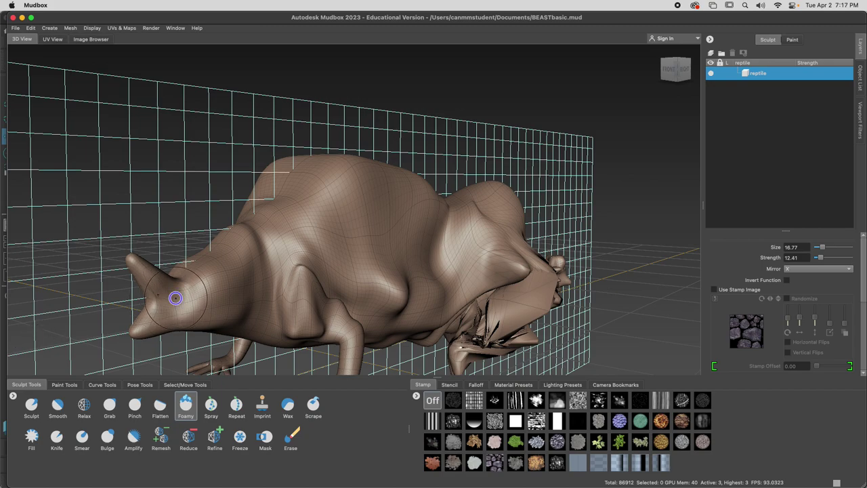
click(177, 283)
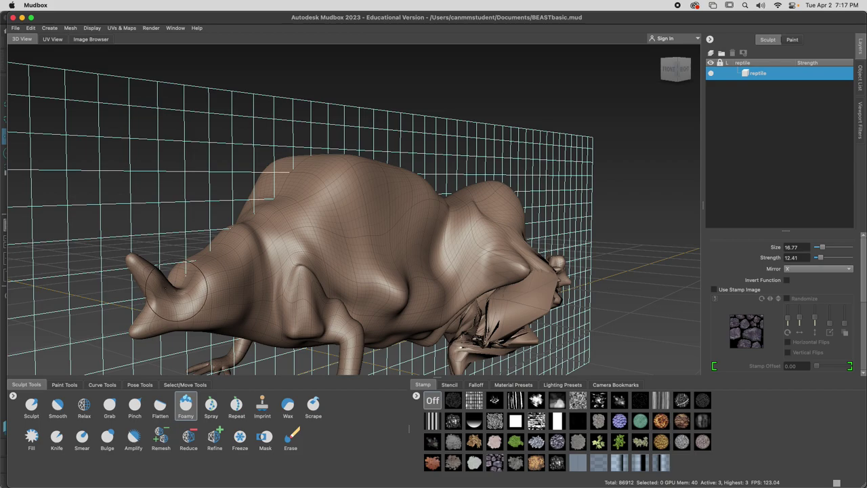
Step: Reduce the Foamy brush to size 7.13 and strength 11.07, and build out the tip of the snout horn
mouse_move(178, 298)
alt+mouse_down()
mouse_move(174, 310)
mouse_move(177, 303)
alt+mouse_up()
key(b)
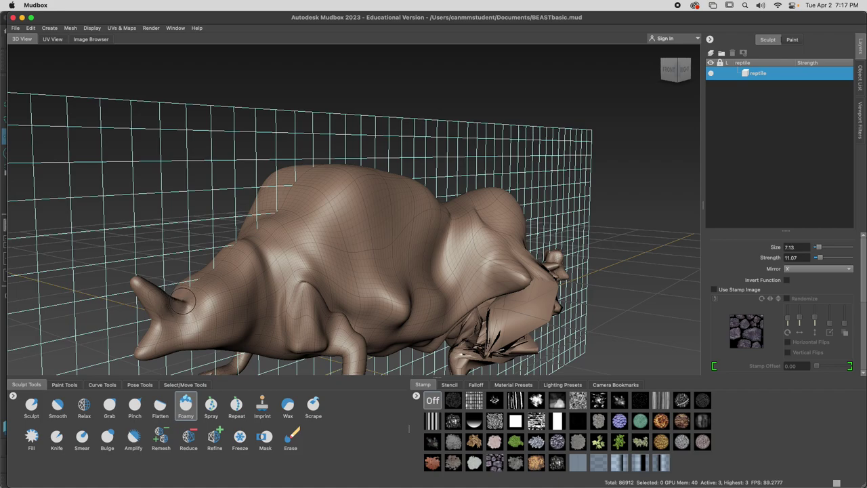
alt+drag(162, 302, 72, 335)
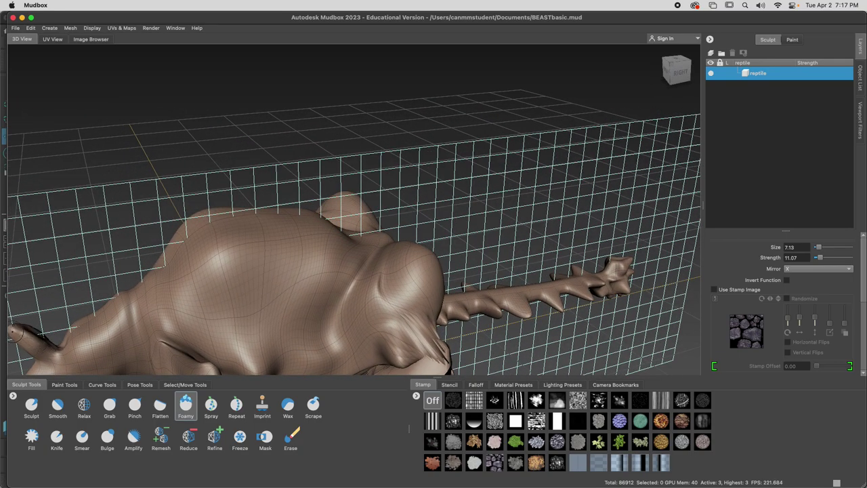
alt+drag(41, 332, 119, 290)
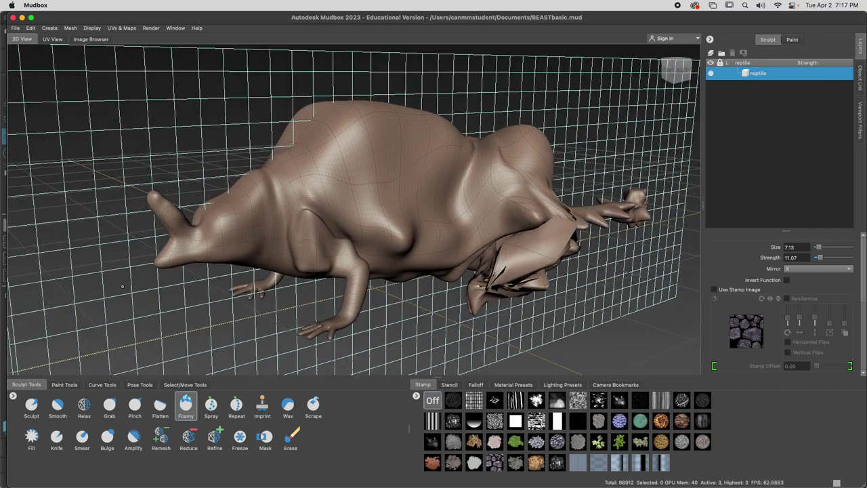
drag(154, 196, 135, 192)
Step: Slim the snout horn with the Pinch brush
click(31, 405)
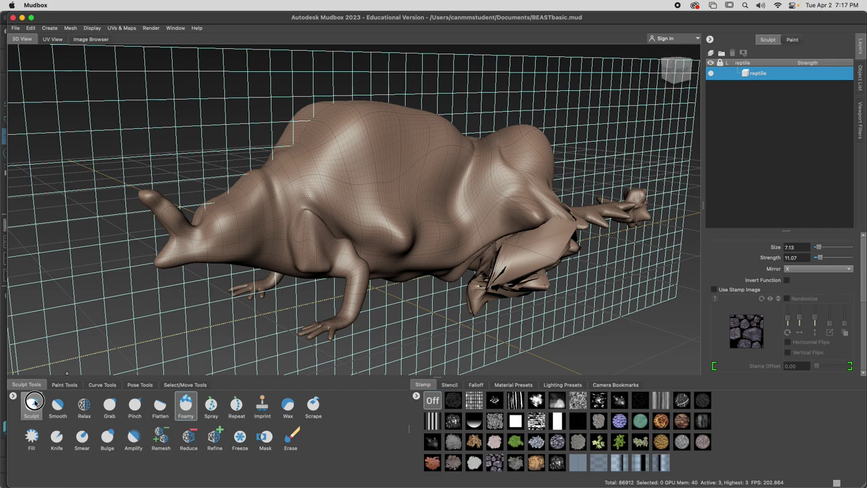
click(135, 407)
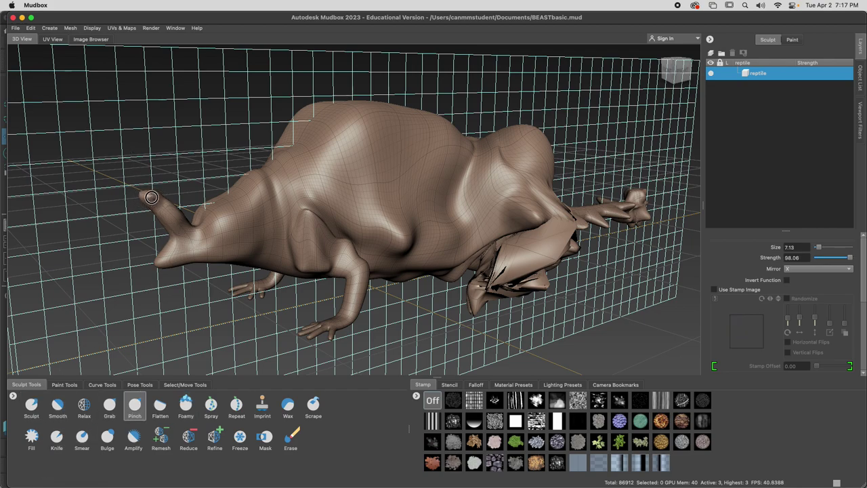
alt+drag(175, 220, 101, 226)
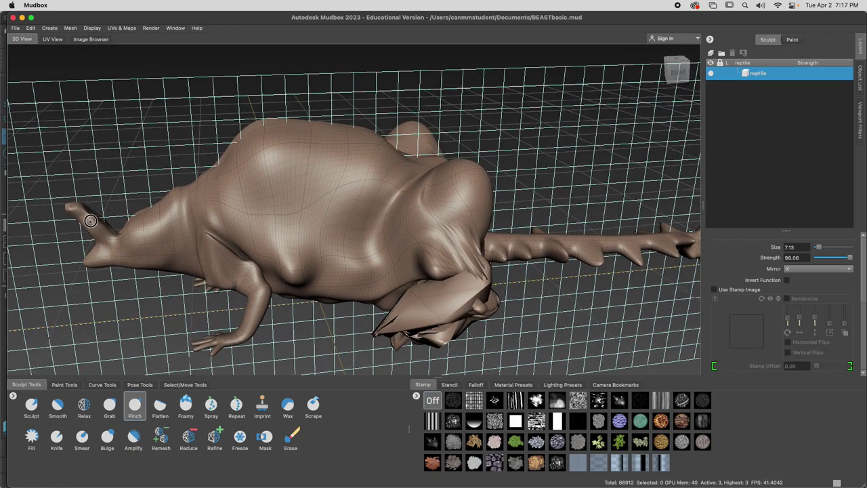
mouse_move(91, 224)
alt+mouse_down()
mouse_move(108, 243)
mouse_move(145, 223)
mouse_move(134, 304)
alt+mouse_up()
Step: Refine the neck and front shoulder and soften their creases with the Smooth brush
key(3)
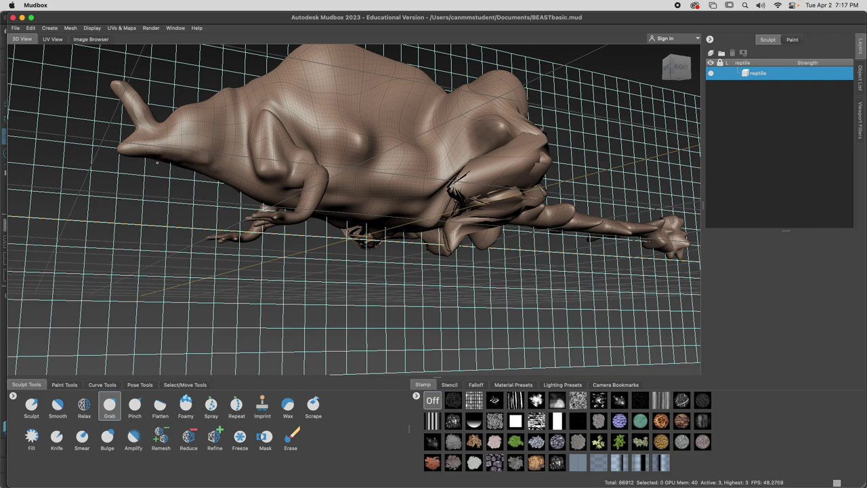
alt+drag(156, 151, 149, 174)
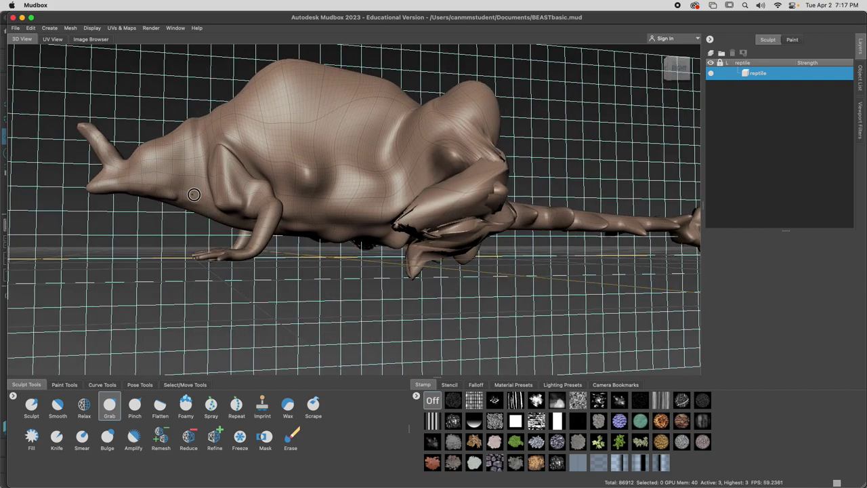
alt+drag(229, 185, 232, 171)
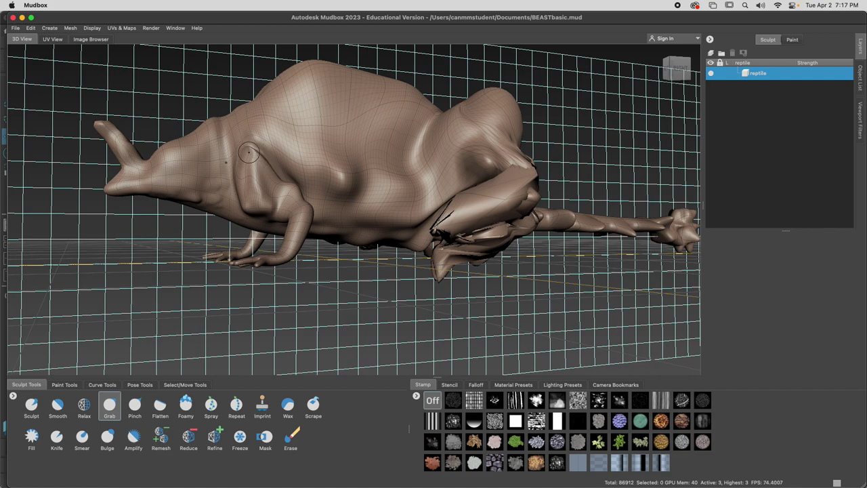
shift+drag(245, 155, 250, 149)
click(58, 405)
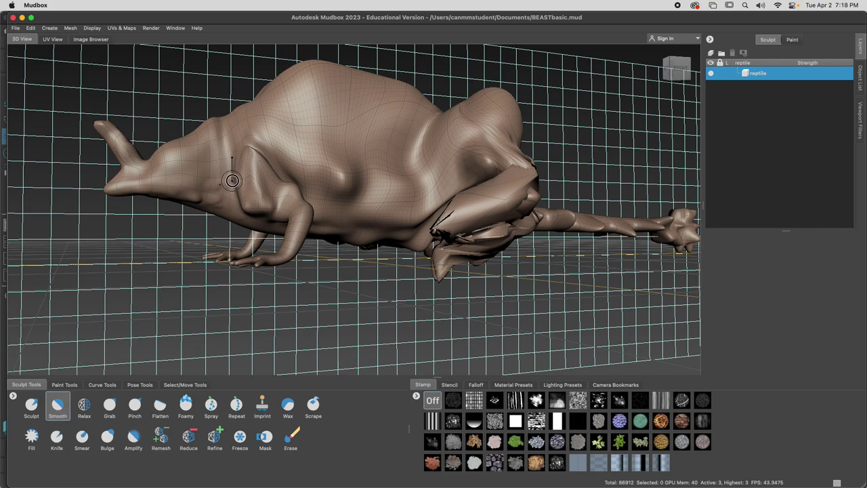
drag(246, 179, 265, 174)
scroll(263, 191, down, 3)
alt+drag(256, 192, 427, 227)
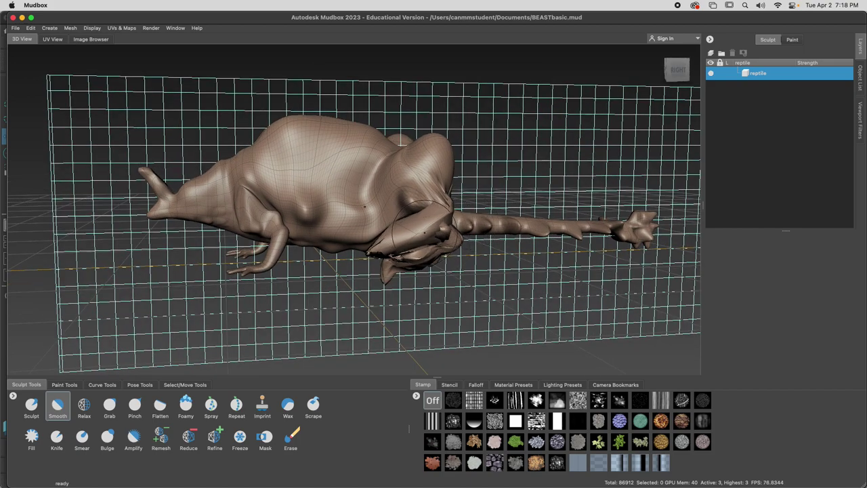
Step: Step through the mesh's subdivision levels and inspect the hind leg's broken geometry at level 2
scroll(425, 232, down, 2)
scroll(425, 232, up, 4)
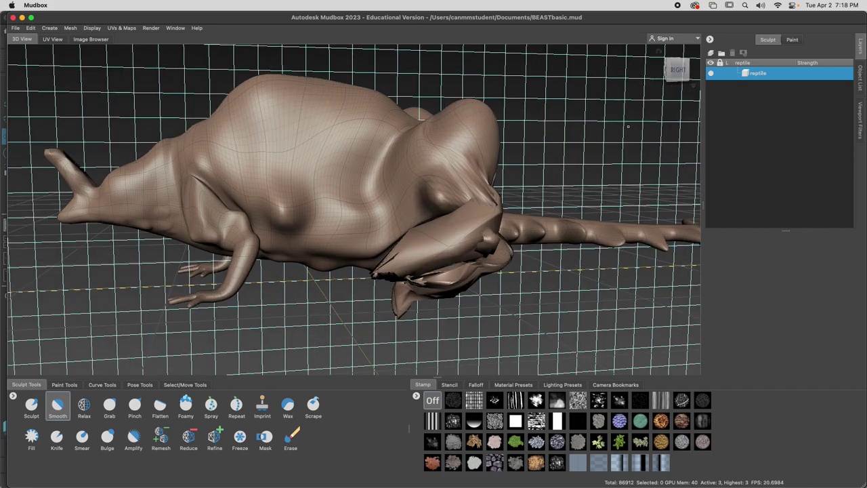
key(Page_Down)
key(Page_Down)
key(Page_Down)
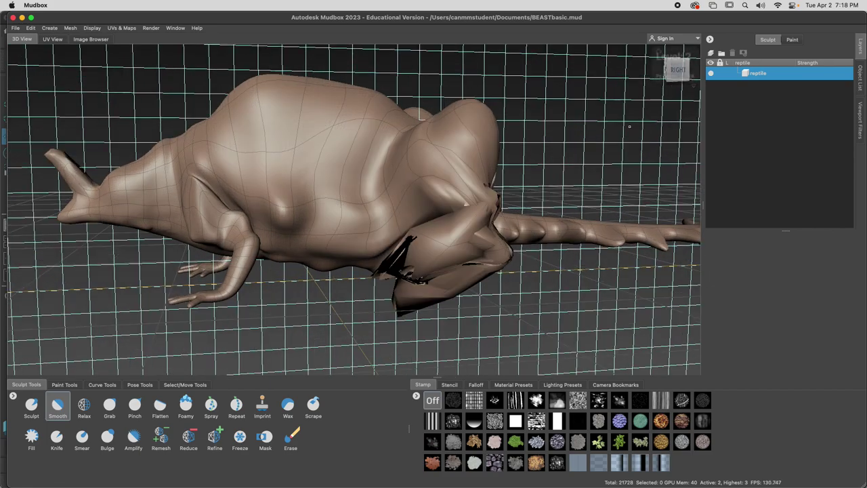
key(Page_Up)
key(Page_Up)
key(Page_Down)
key(Page_Up)
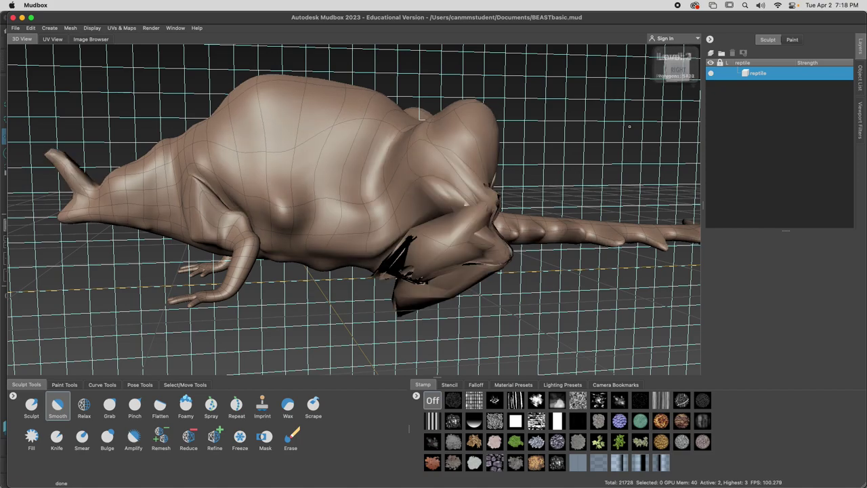
key(Page_Up)
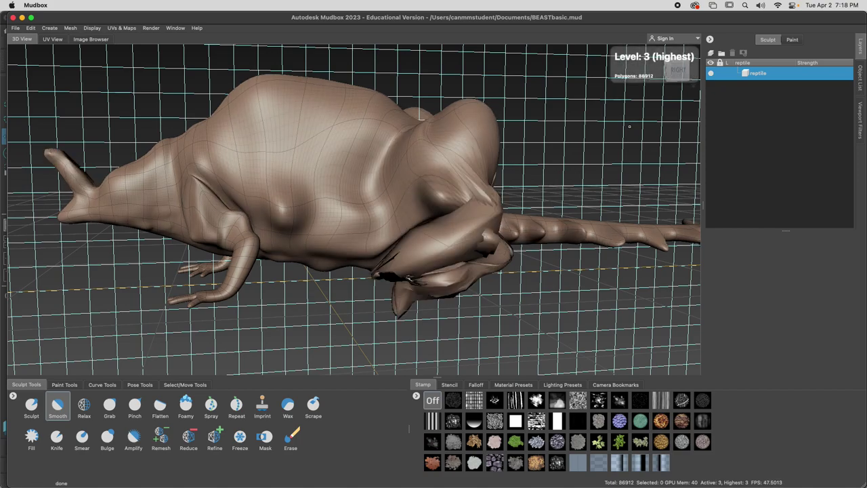
key(Page_Down)
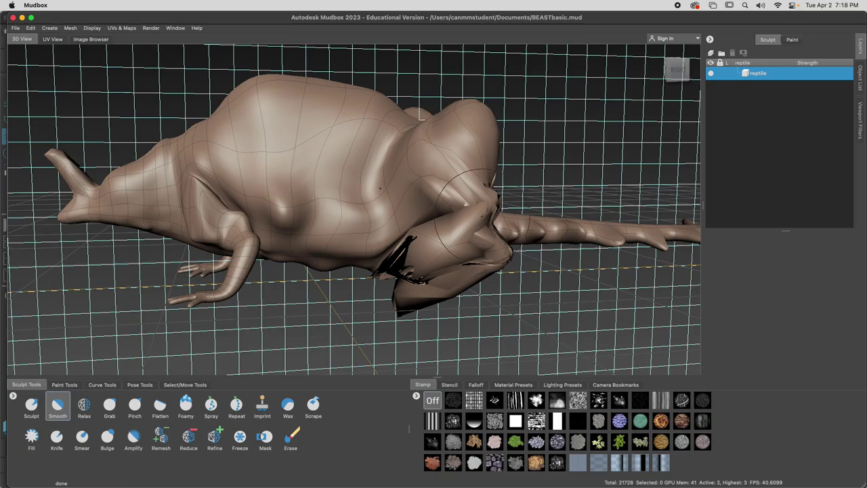
alt+drag(479, 237, 588, 222)
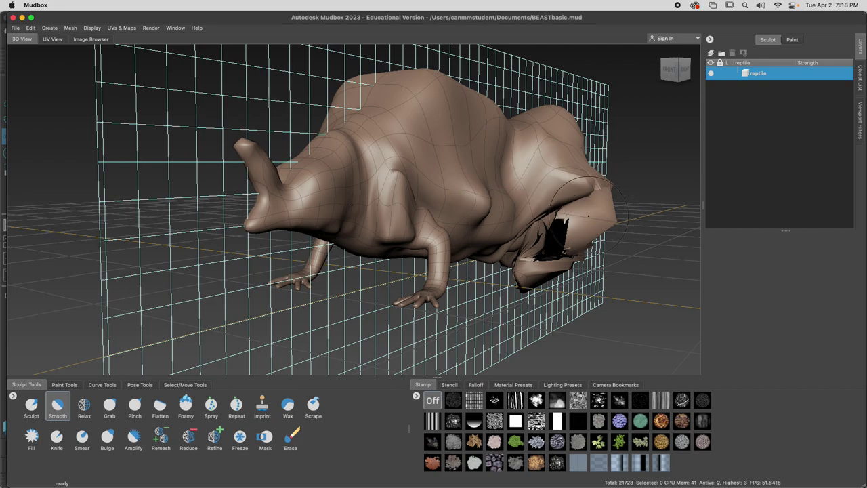
Step: Try to rebuild the subdivision levels of the reptile mesh
click(32, 28)
mouse_move(41, 32)
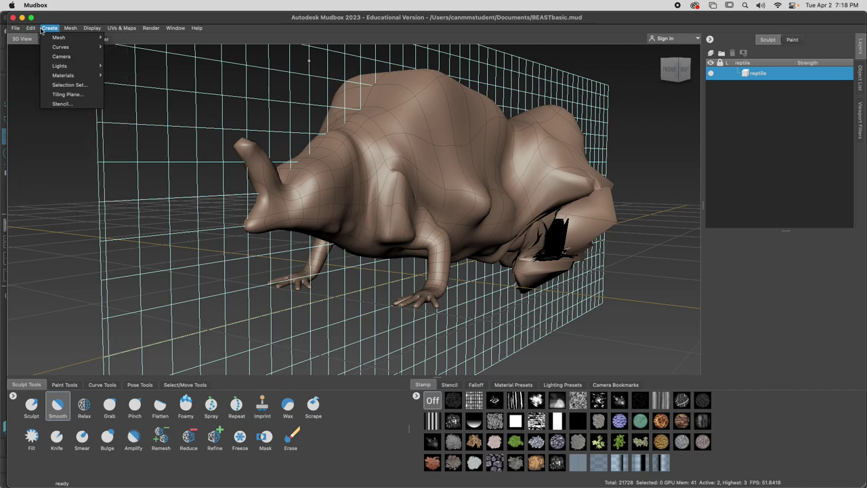
mouse_move(71, 28)
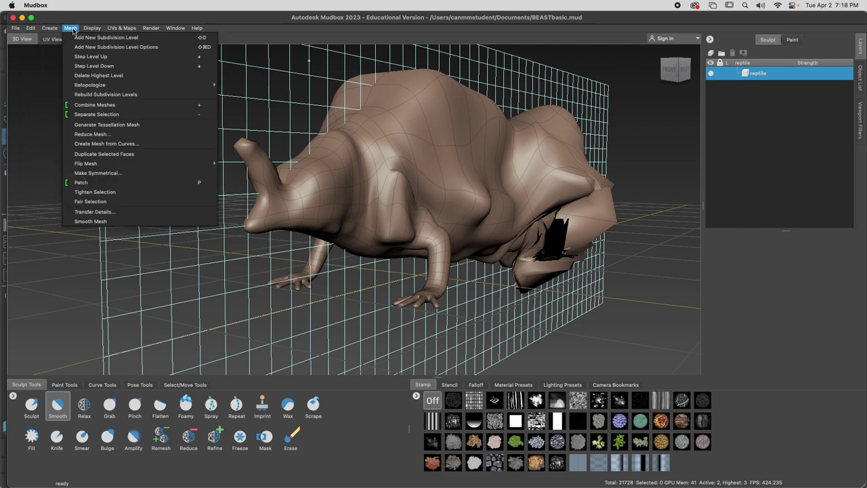
mouse_move(99, 86)
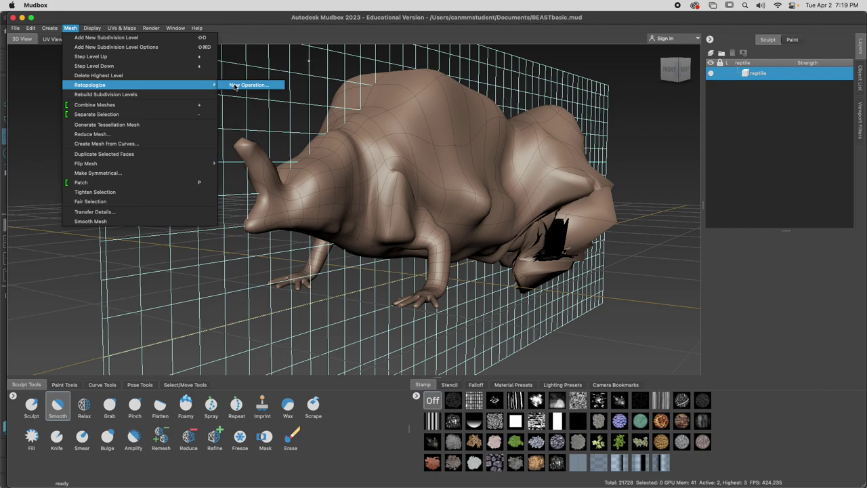
click(119, 96)
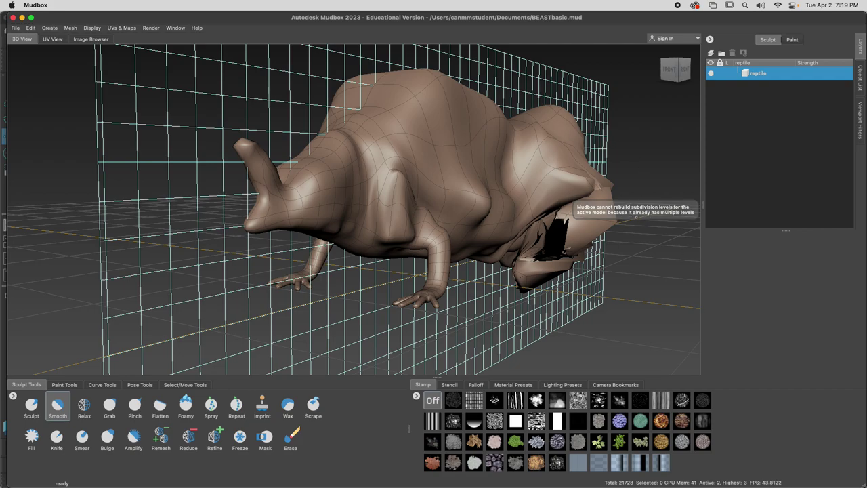
Step: Step the reptile up to subdivision level 3 and retopologize it with curve-controlled topology flow disabled, ignoring the mesh errors
key(Page_Up)
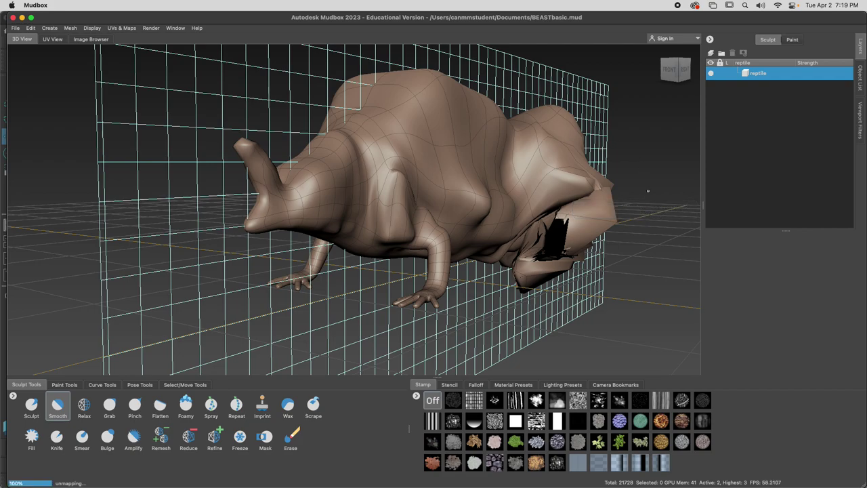
click(50, 28)
mouse_move(70, 28)
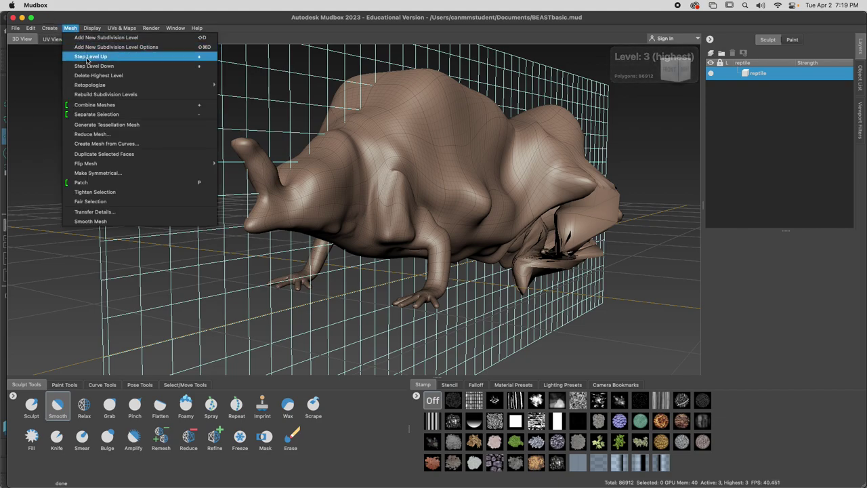
click(234, 85)
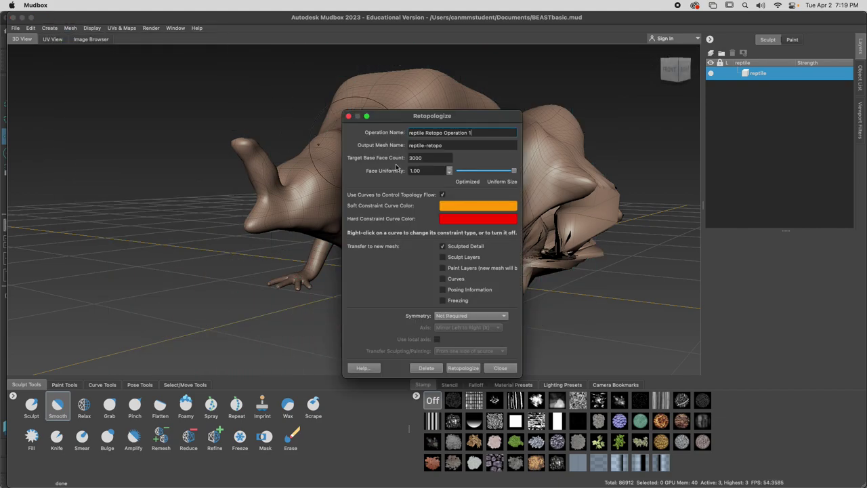
drag(403, 116, 375, 102)
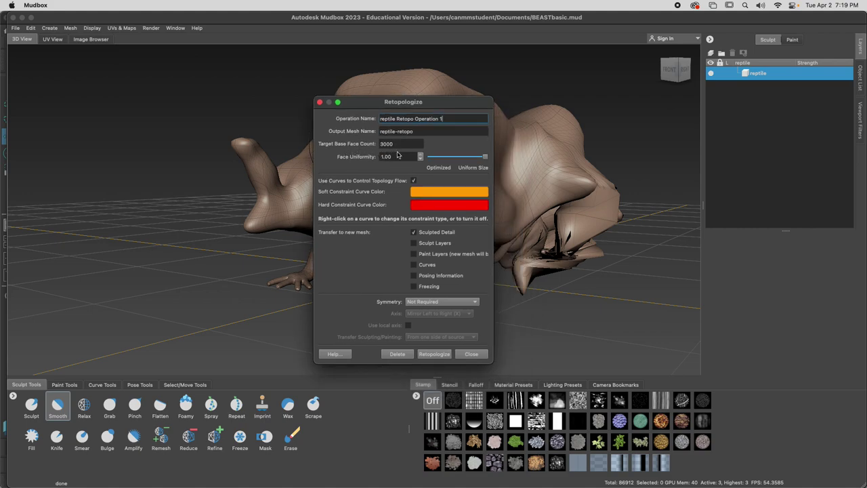
click(414, 179)
click(437, 357)
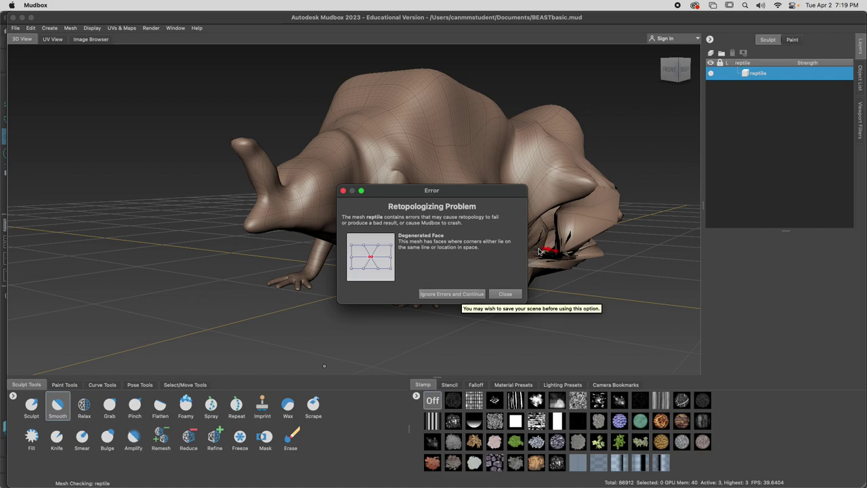
click(464, 296)
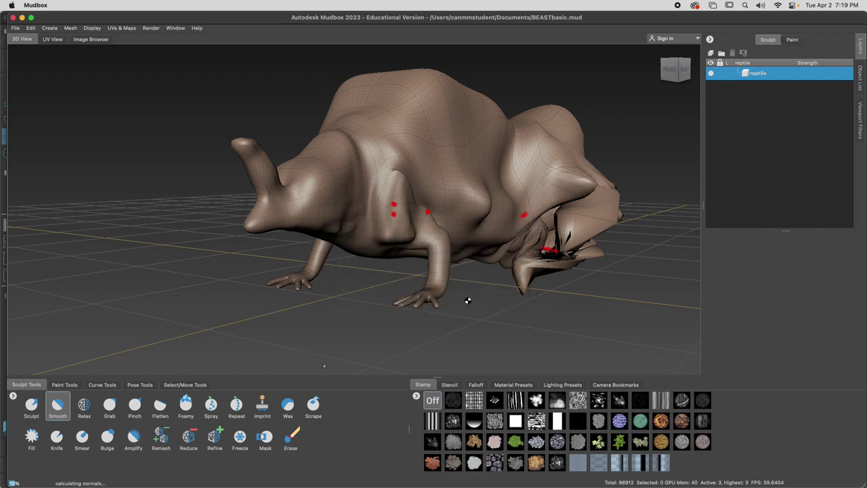
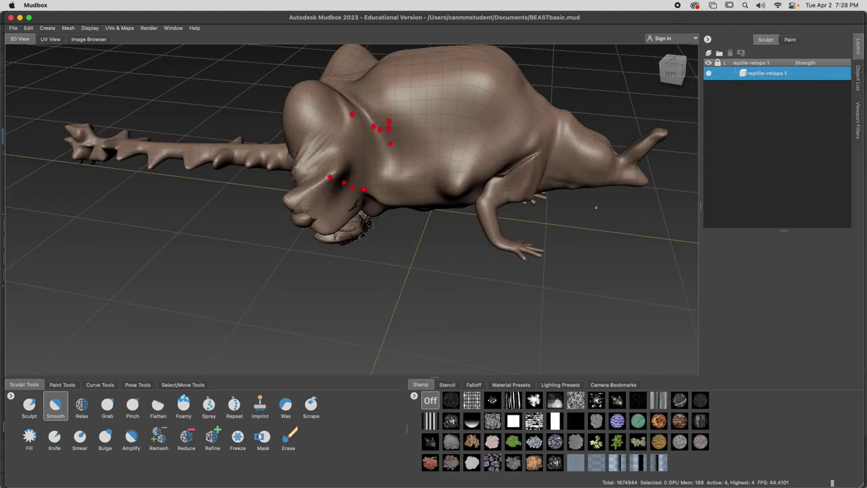
Step: Examine the retopologized reptile's surface from the damaged hind leg along the body to the head and horn
alt+drag(592, 216, 474, 160)
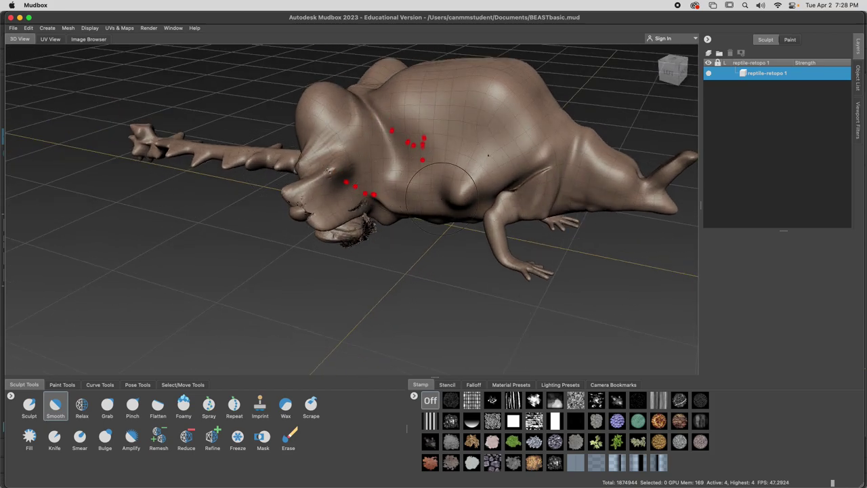
scroll(437, 180, down, 3)
scroll(400, 186, down, 2)
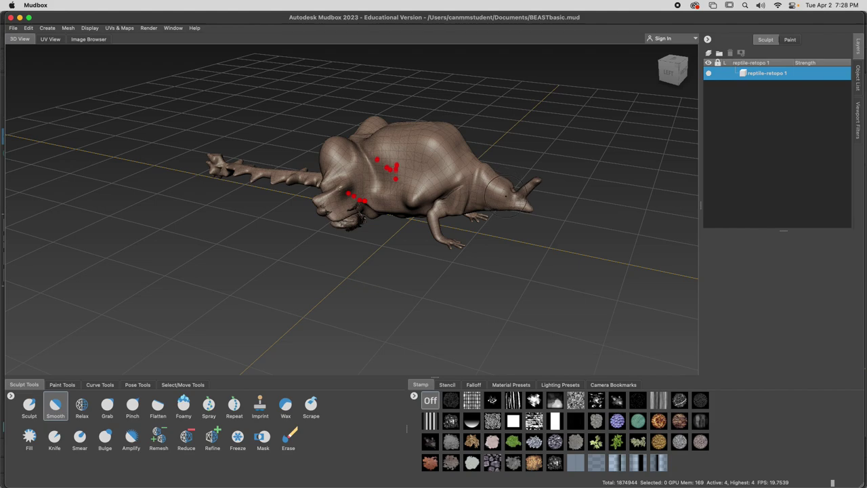
scroll(537, 191, up, 4)
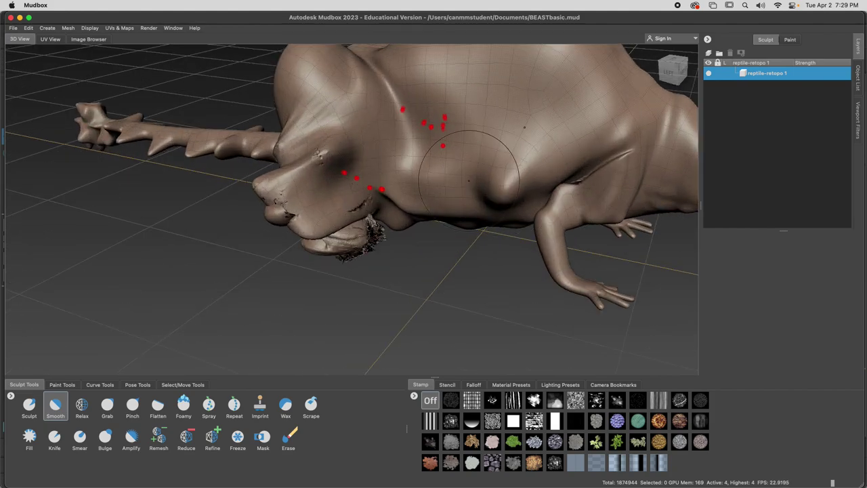
mouse_move(546, 159)
alt+middle_down()
mouse_move(182, 200)
mouse_move(188, 193)
alt+middle_up()
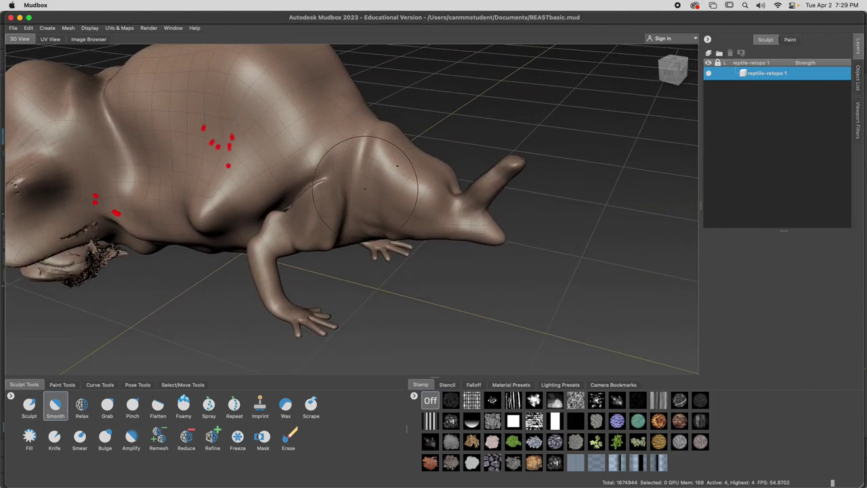
scroll(368, 179, up, 4)
alt+middle_drag(565, 169, 302, 186)
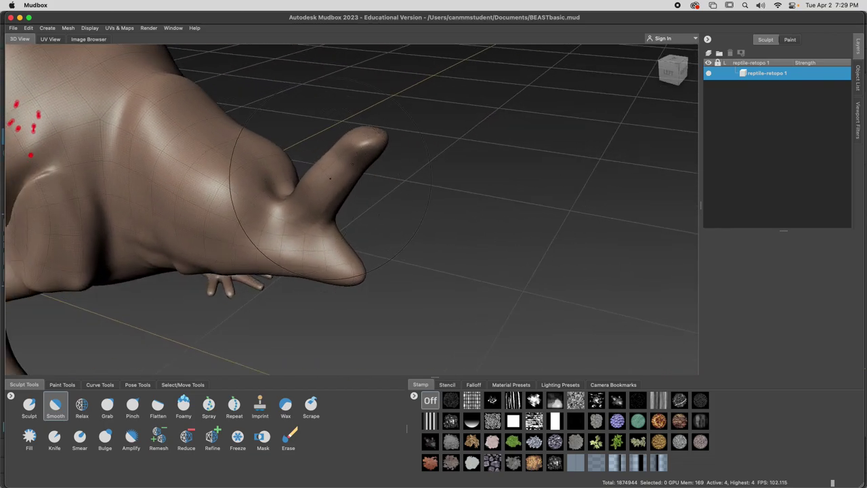
alt+drag(329, 178, 342, 173)
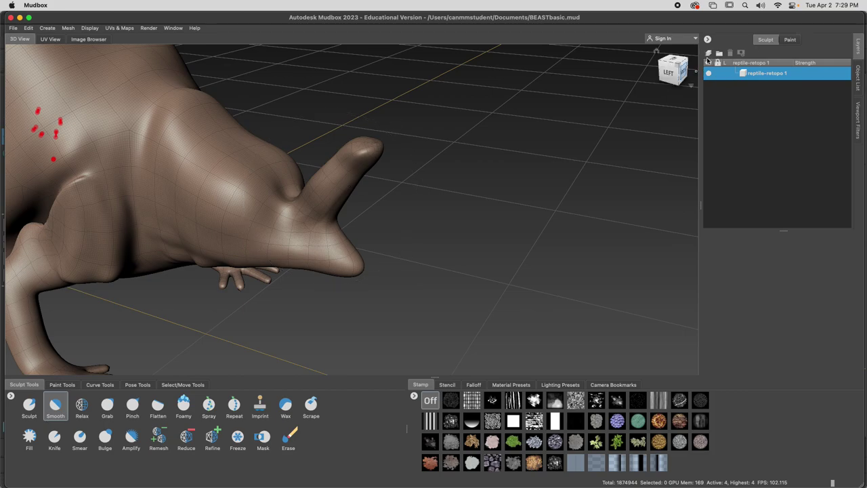
Step: Add a sculpt layer named details to the retopologized mesh and make it the active layer
click(709, 54)
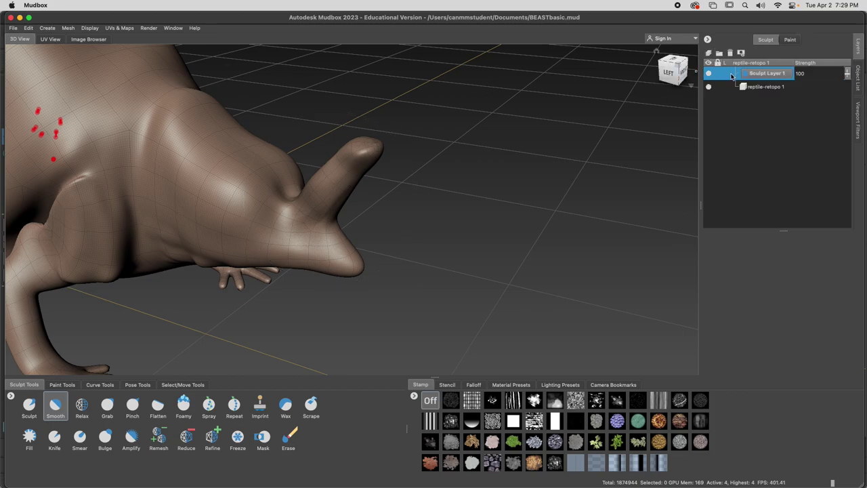
double_click(763, 75)
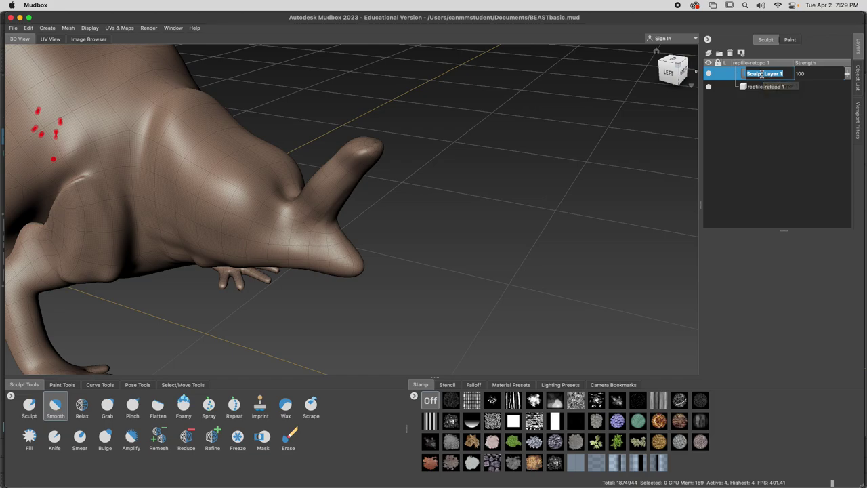
text(details)
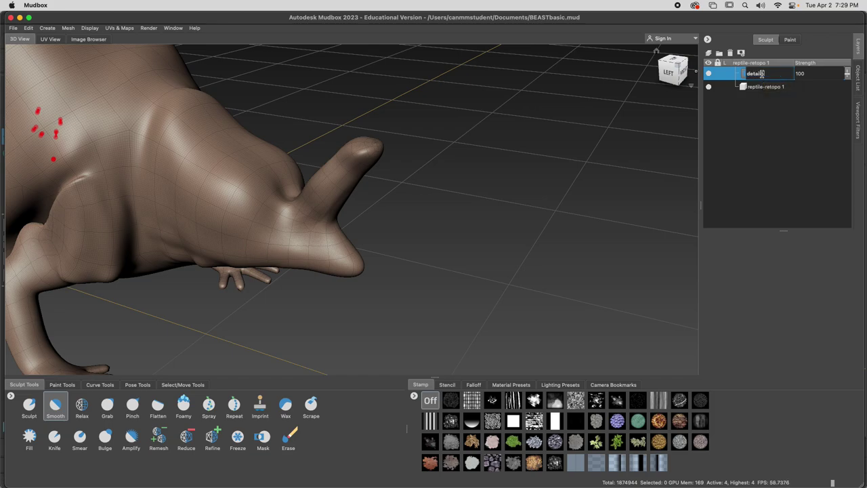
click(751, 87)
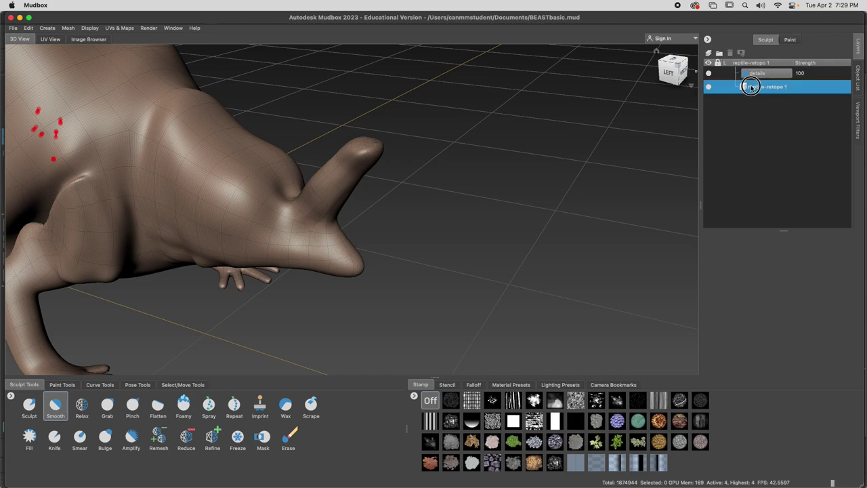
click(748, 75)
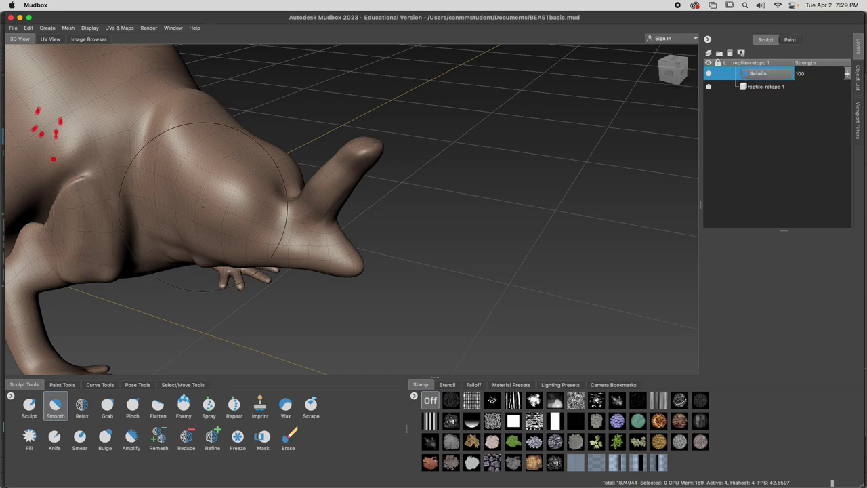
Step: Shrink the brush and raise a small eye bump on the side of the head with the Sculpt brush
drag(214, 206, 161, 211)
click(30, 405)
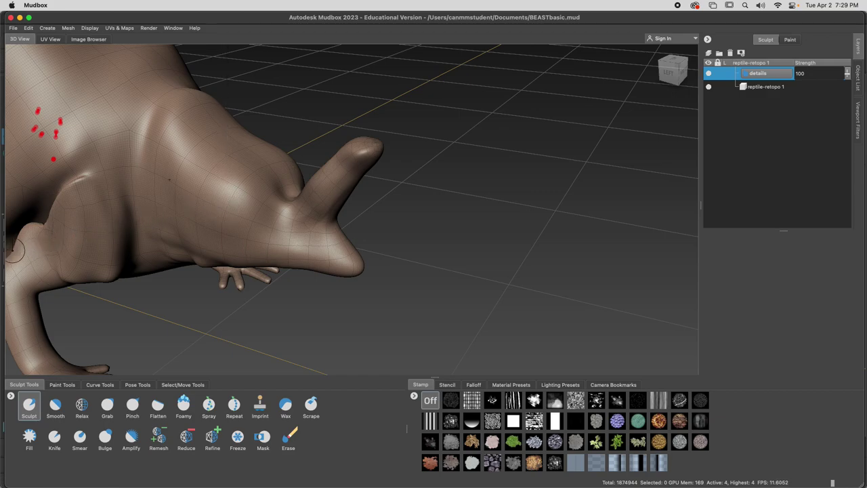
drag(235, 207, 233, 207)
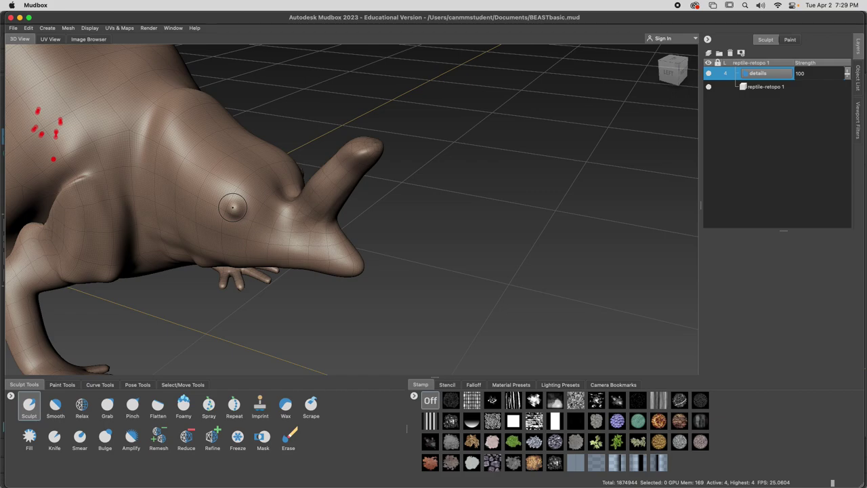
Step: Relaunch Mudbox, dismiss its splash screen and start a new scene with the reptile base mesh
click(500, 263)
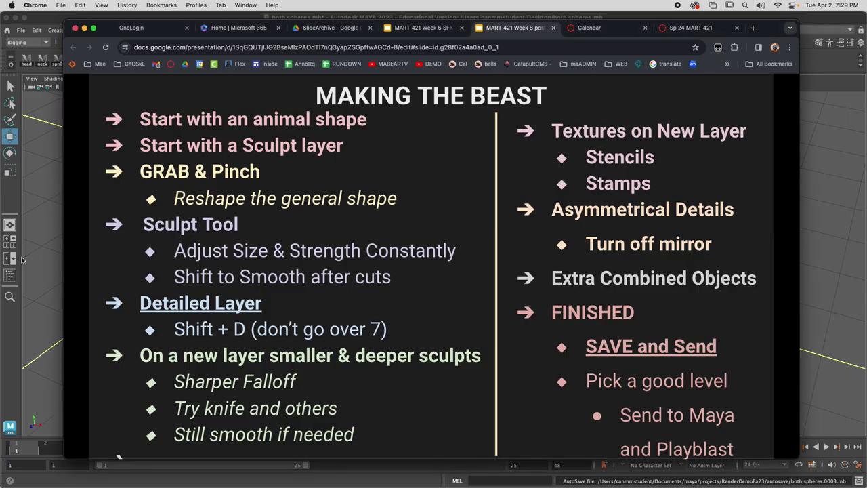
mouse_move(441, 477)
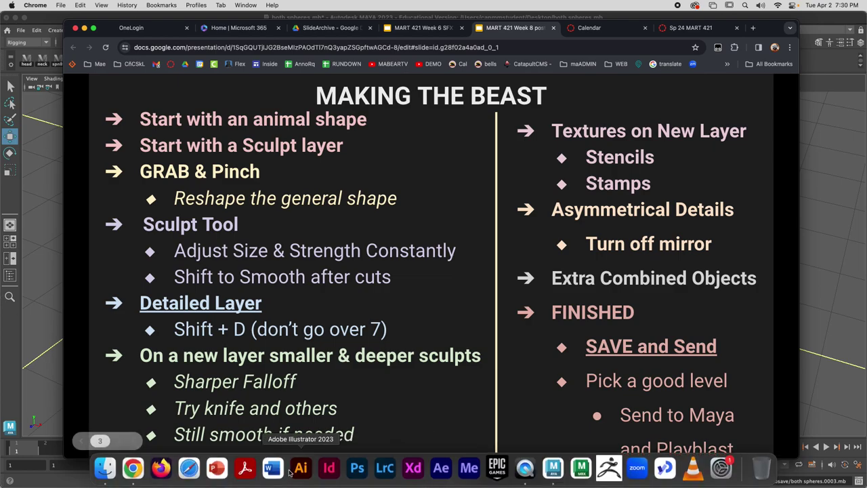
click(580, 467)
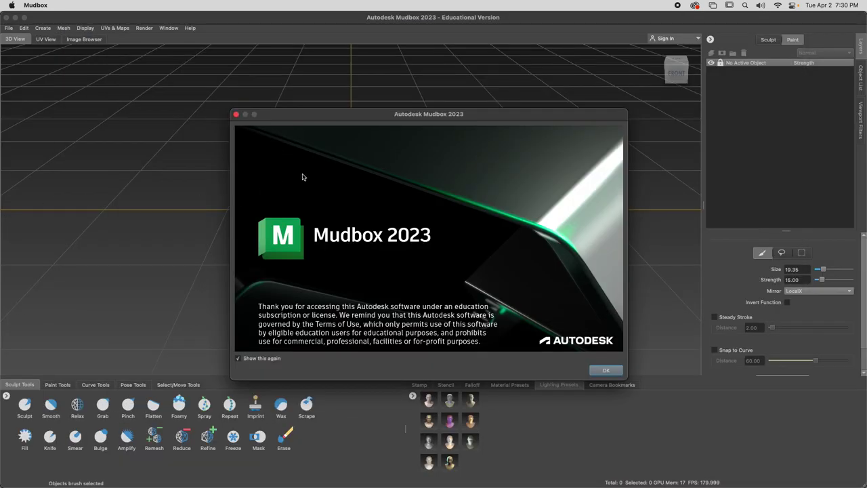
click(607, 371)
click(518, 312)
scroll(430, 242, down, 4)
click(415, 270)
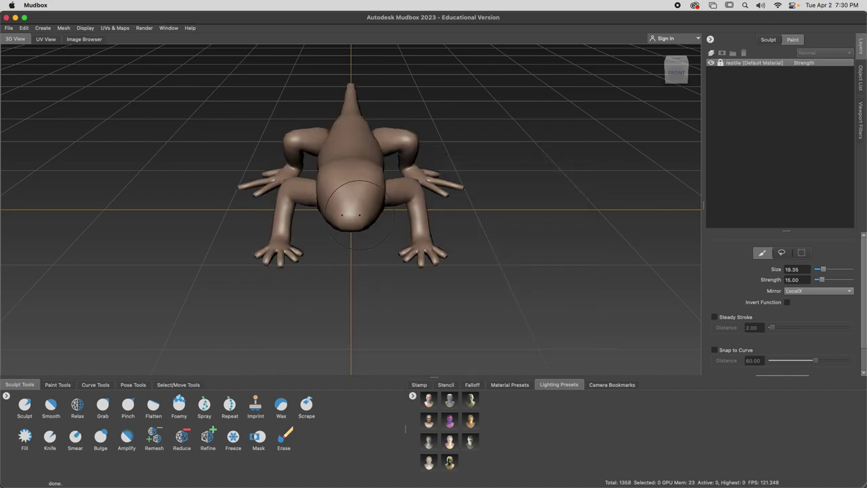
Step: Subdivide the new reptile mesh up to level 3 and show its wireframe
key(shift+d)
key(shift+d)
alt+drag(355, 190, 461, 240)
alt+right_drag(461, 240, 470, 245)
alt+middle_drag(470, 245, 271, 332)
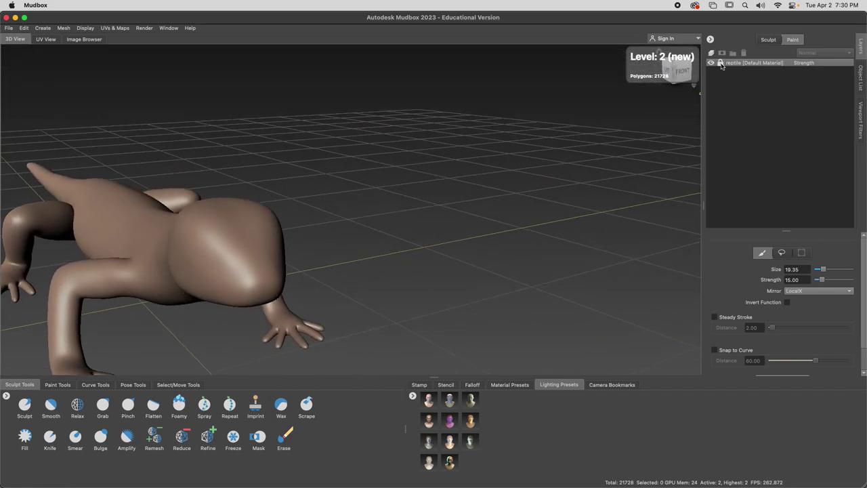
key(shift+d)
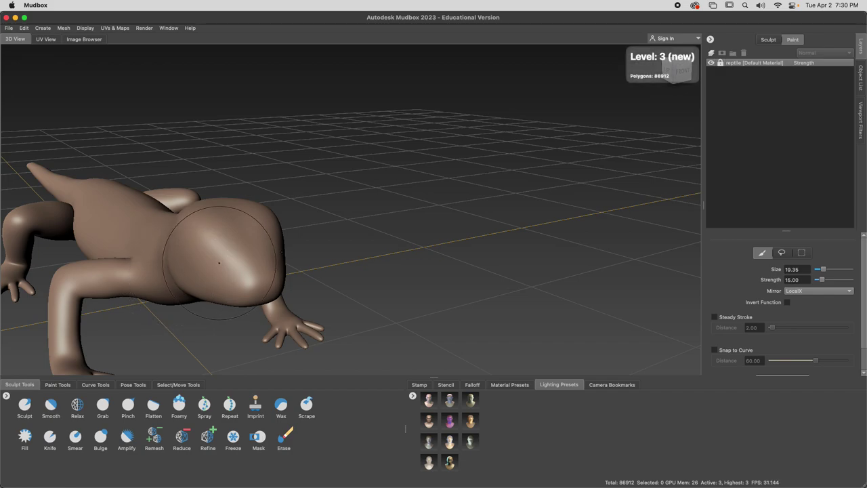
key(w)
Step: Cancel the new paint layer and add a sculpt layer to the reptile instead
click(712, 53)
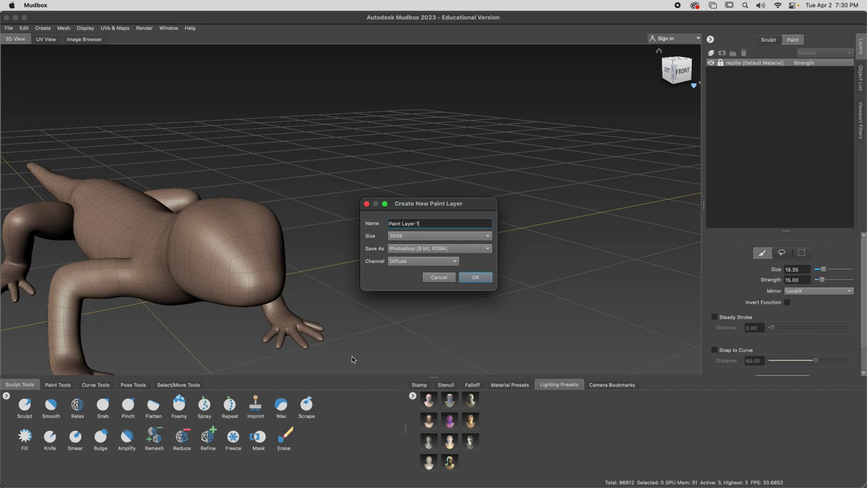
click(439, 277)
click(777, 42)
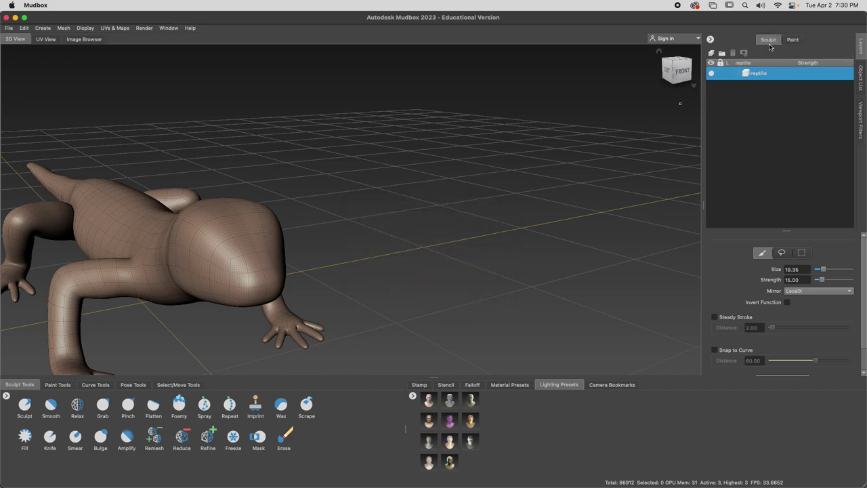
click(712, 52)
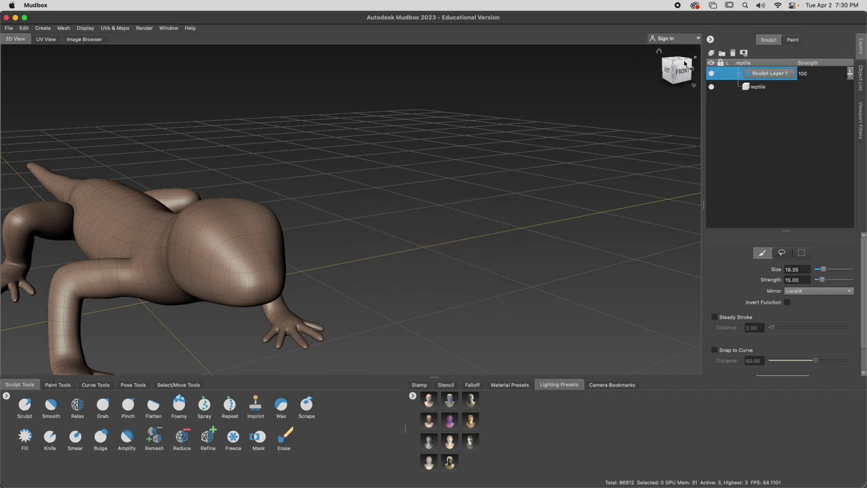
Step: Reduce the brush size to 3.22 for detail work on the head
alt+drag(228, 254, 249, 235)
key(b)
drag(266, 201, 219, 200)
Step: Rename the new sculpt layer as detail
click(776, 73)
double_click(776, 73)
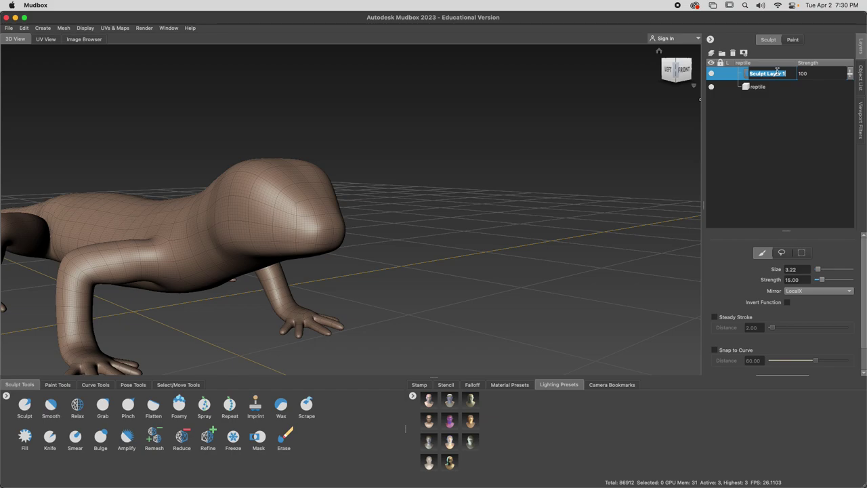
text(detail)
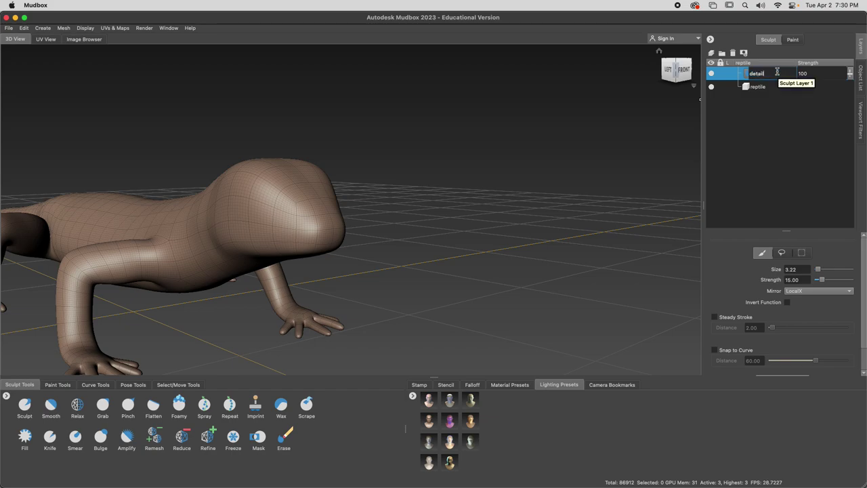
key(Return)
Step: Try a stroke on the reptile's head and clear the whole-mesh selection with the Objects tool
alt+drag(328, 197, 364, 178)
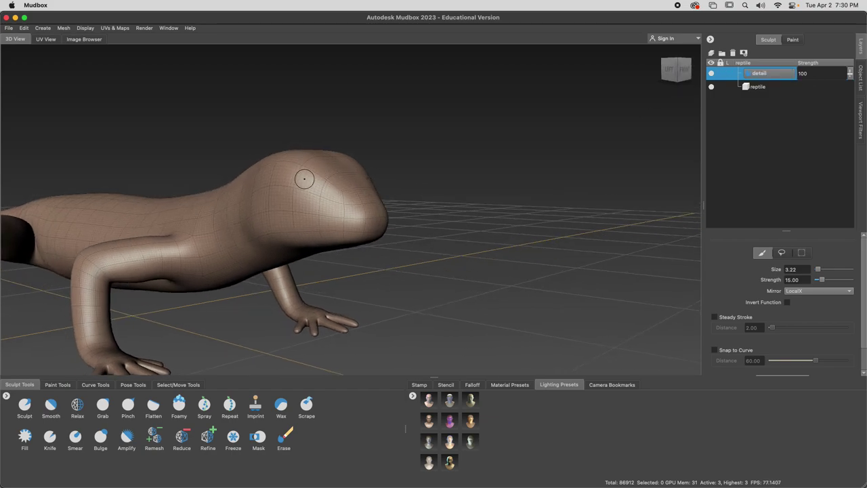
drag(304, 181, 291, 177)
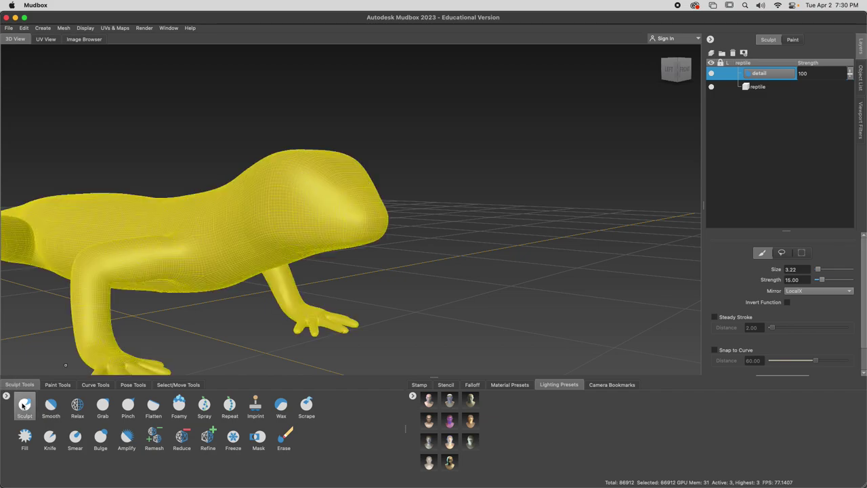
click(25, 406)
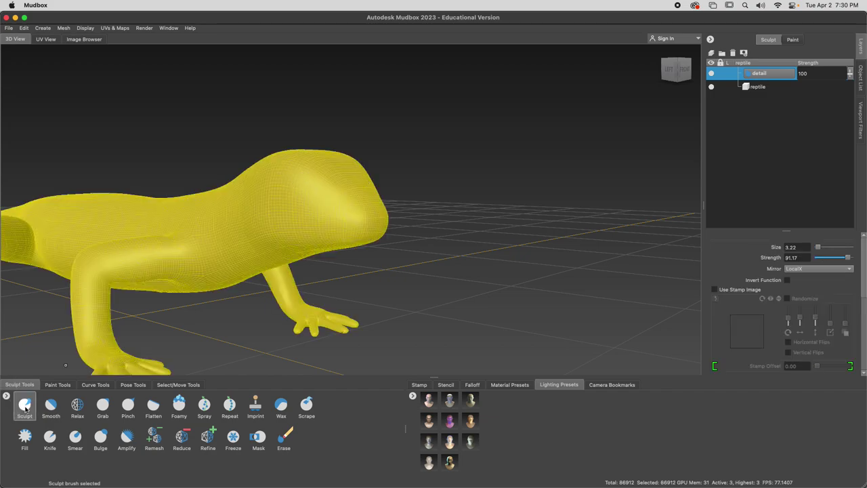
click(179, 385)
click(51, 406)
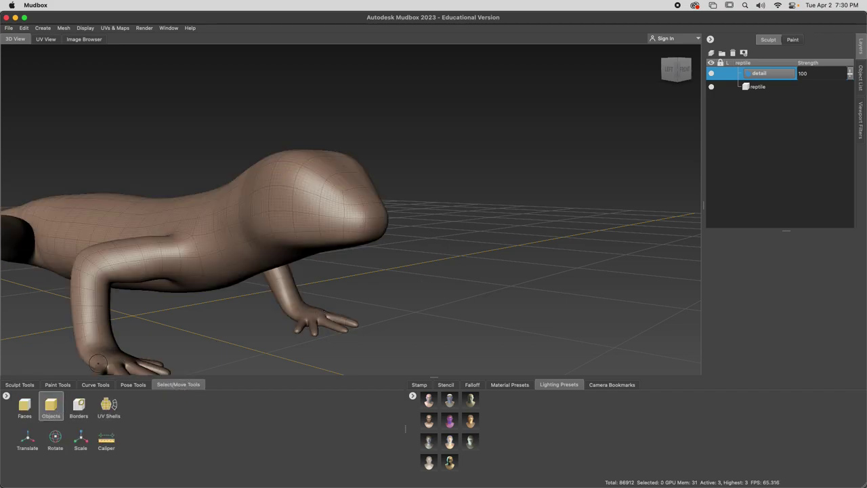
Step: Carve mirrored eye sockets into the sides of the reptile's head with the Sculpt brush and smooth them
click(18, 385)
click(24, 406)
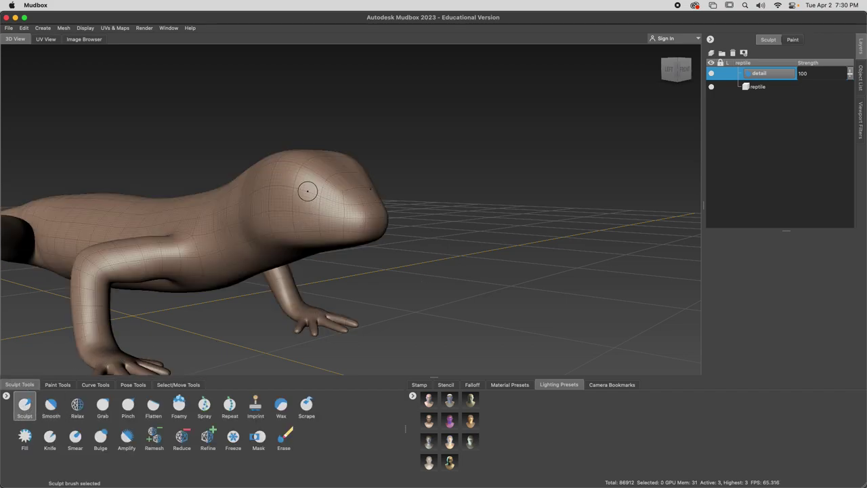
drag(300, 183, 298, 180)
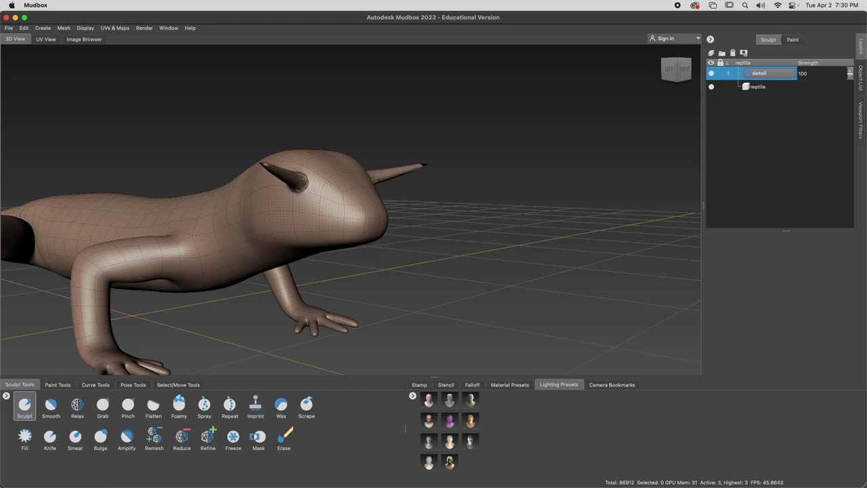
key(super+z)
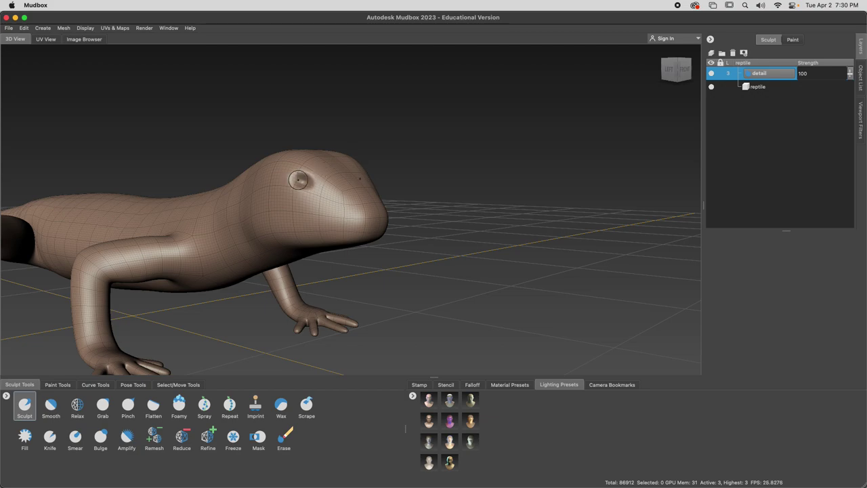
alt+drag(302, 189, 94, 212)
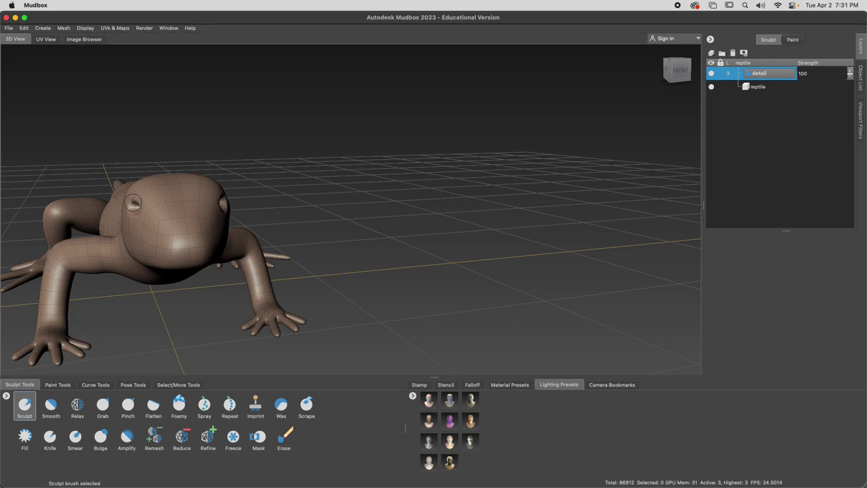
alt+drag(135, 216, 282, 186)
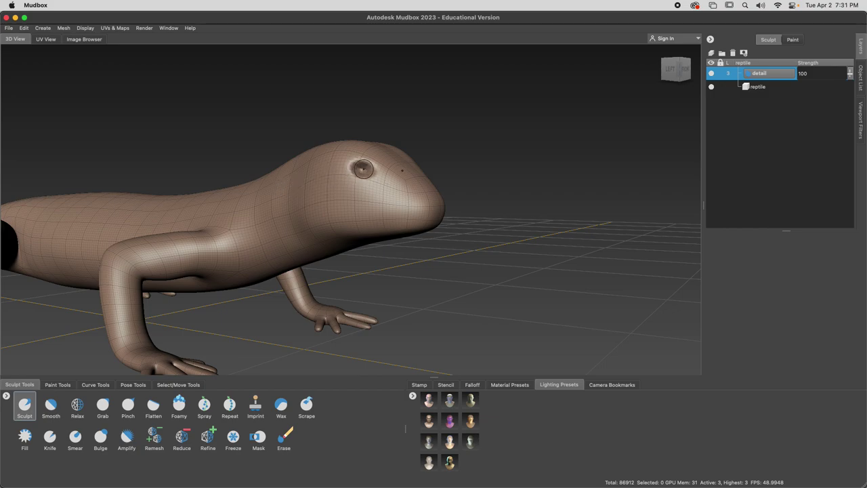
mouse_move(363, 169)
shift+mouse_down()
mouse_move(348, 196)
mouse_move(393, 199)
shift+mouse_up()
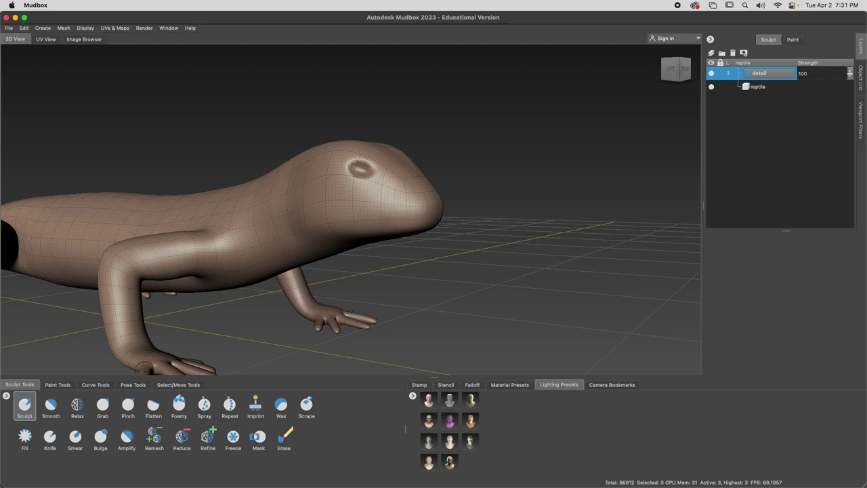
Step: Enlarge the Sculpt brush and reshape the snout tip into a pointed, downward-curving beak, redoing the first attempt
alt+drag(431, 218, 401, 228)
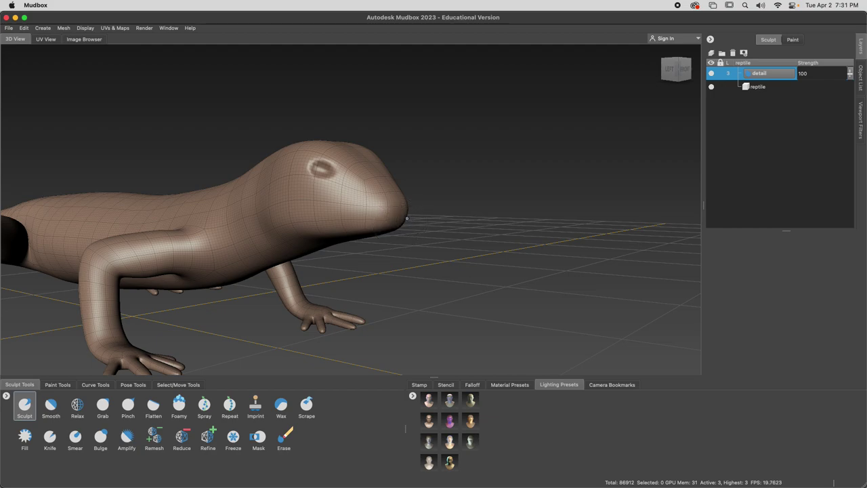
alt+drag(407, 215, 374, 239)
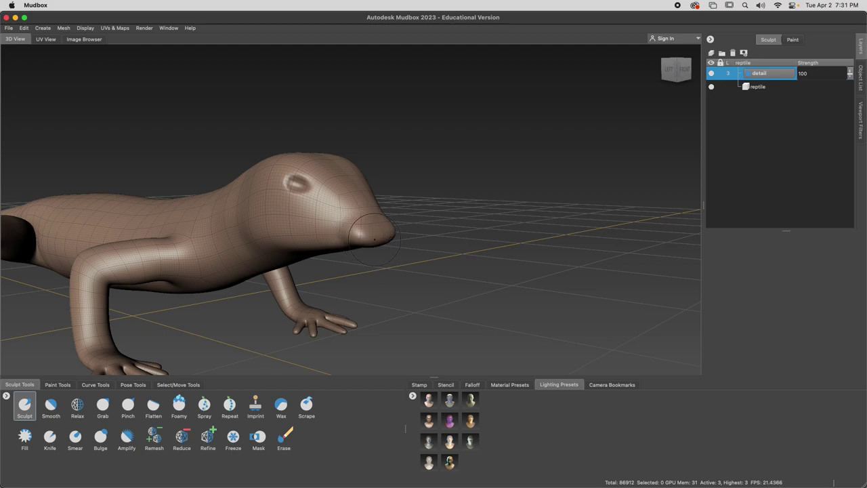
key(super+z)
mouse_move(380, 243)
mouse_down()
mouse_move(375, 220)
mouse_move(381, 228)
mouse_up()
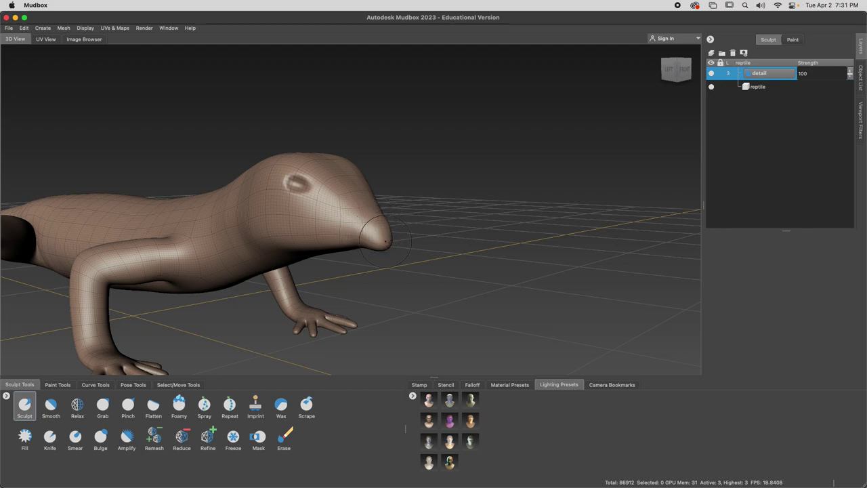
drag(391, 251, 399, 251)
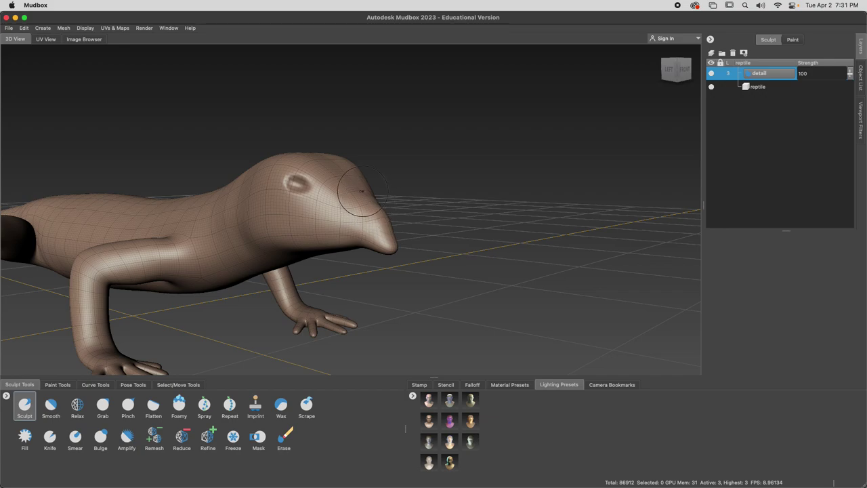
mouse_move(346, 183)
mouse_down()
mouse_move(411, 262)
mouse_move(85, 202)
mouse_move(203, 210)
mouse_up()
Step: Subdivide the reptile mesh to level 4
alt+drag(327, 209, 238, 210)
alt+right_drag(238, 211, 275, 216)
scroll(274, 216, up, 2)
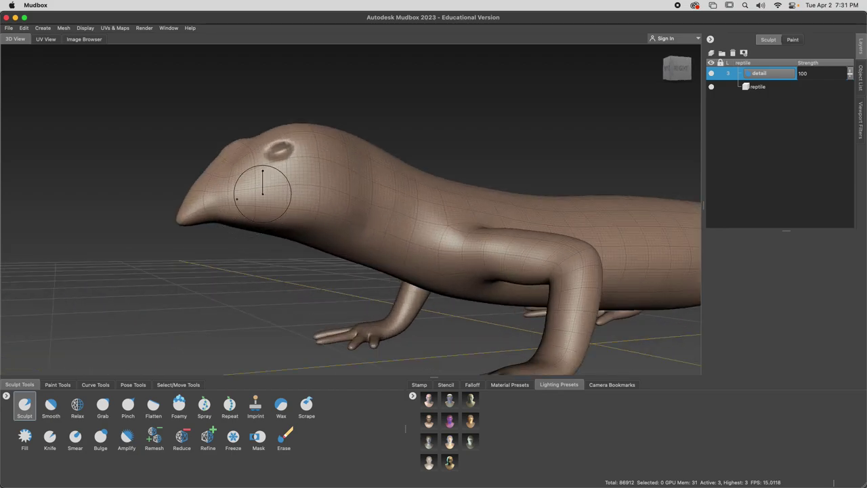
key(shift+d)
scroll(254, 209, up, 2)
alt+middle_drag(265, 209, 318, 207)
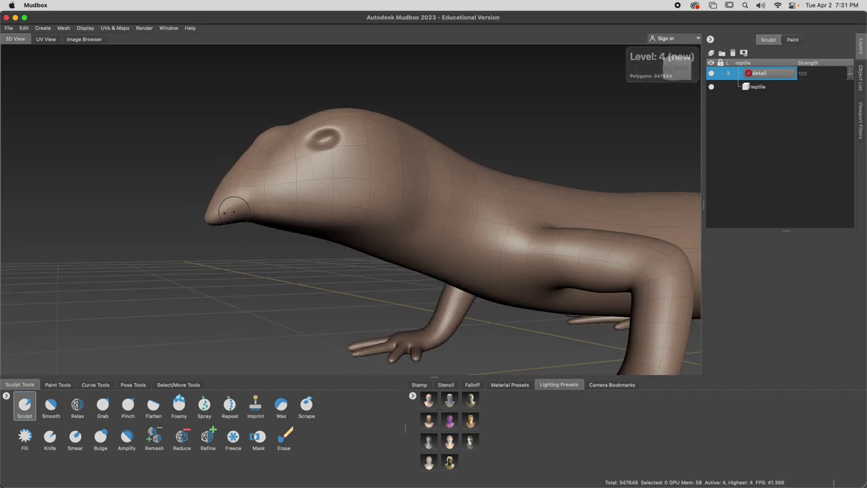
Step: Carve a mirrored mouth line along the beak with the Knife brush on the base reptile layer
click(50, 439)
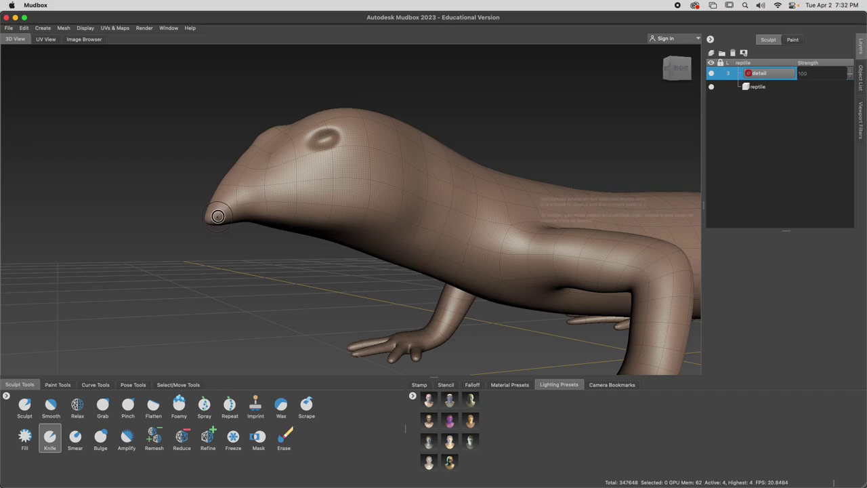
click(223, 213)
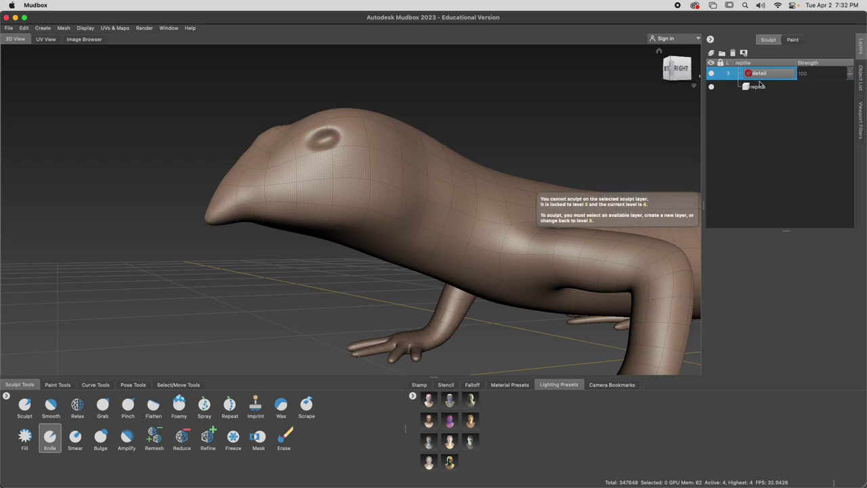
click(759, 87)
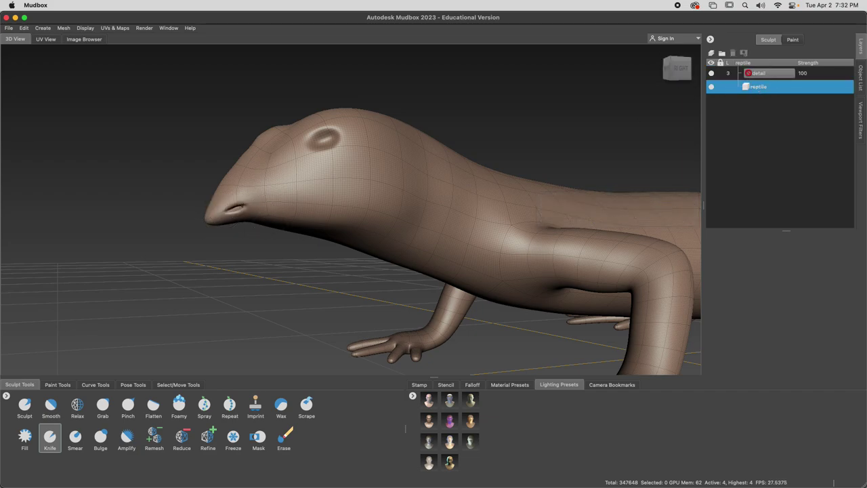
mouse_move(256, 206)
mouse_down()
mouse_move(272, 204)
mouse_move(201, 223)
mouse_move(264, 205)
mouse_up()
key(shift)
alt+drag(229, 238, 466, 248)
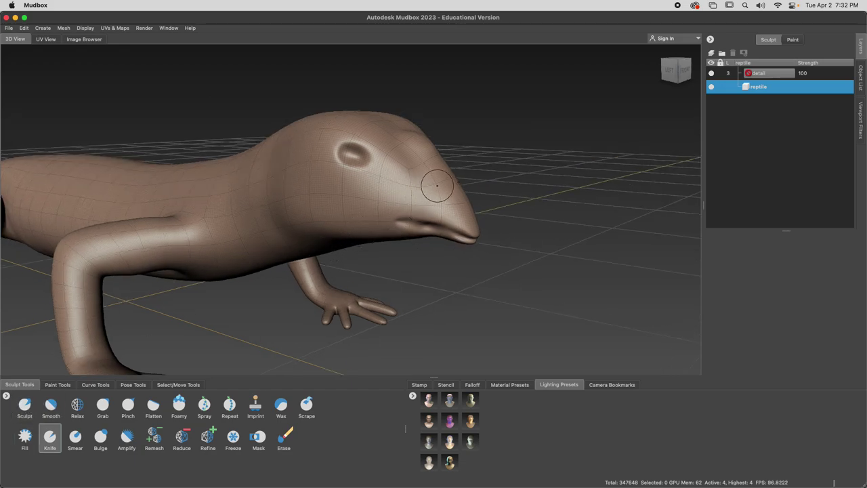
Step: Carve small mirrored nostrils into the beak above the mouth line
key(b)
drag(437, 185, 429, 182)
mouse_move(427, 186)
alt+mouse_down()
mouse_move(397, 237)
mouse_move(406, 200)
mouse_move(240, 230)
mouse_move(290, 211)
mouse_move(437, 221)
mouse_move(160, 333)
alt+mouse_up()
click(23, 407)
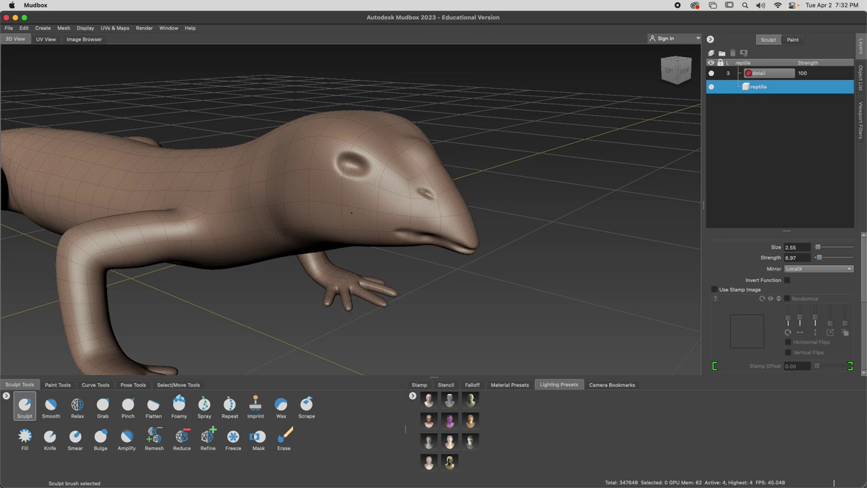
scroll(340, 279, down, 3)
alt+drag(324, 278, 387, 248)
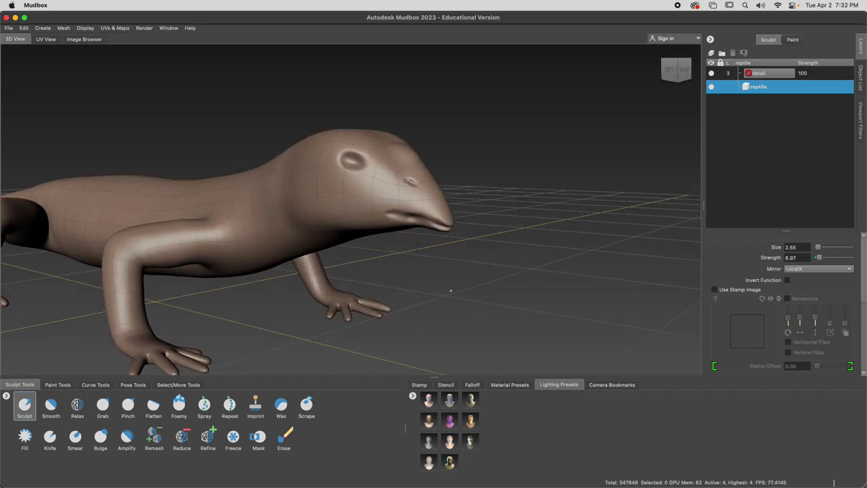
Step: Select the detail layer and compare its availability at subdivision levels 3 and 4
click(762, 73)
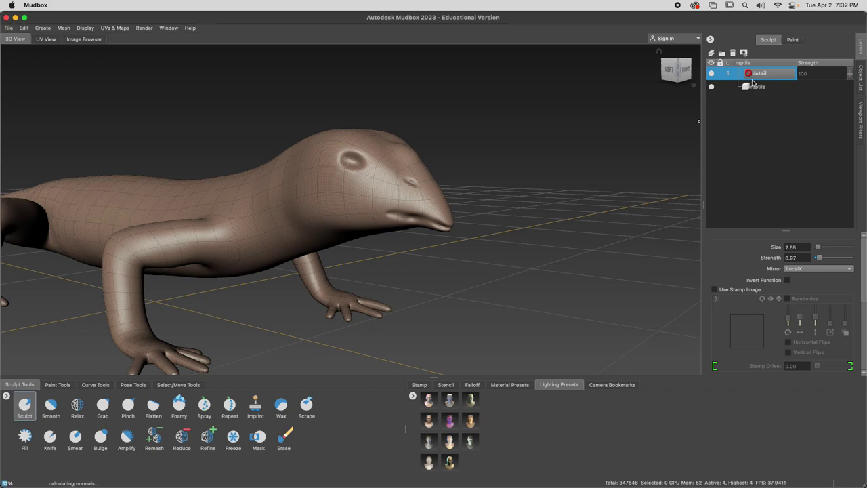
key(Page_Down)
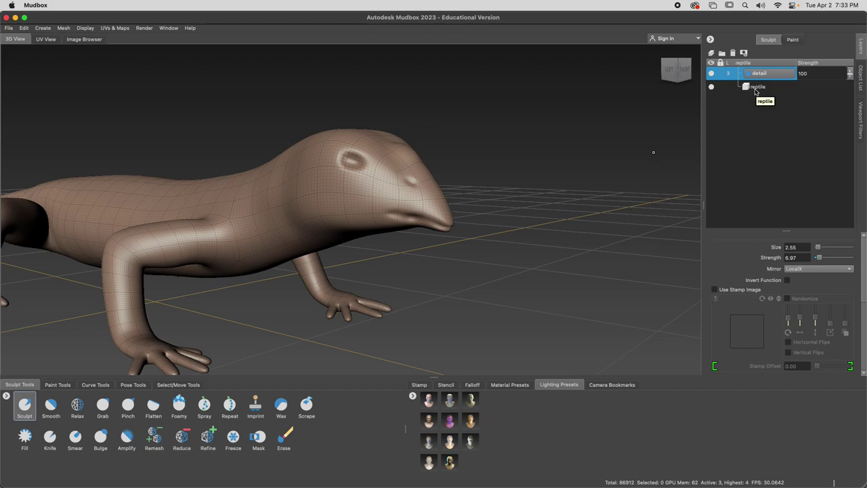
click(765, 74)
key(Page_Up)
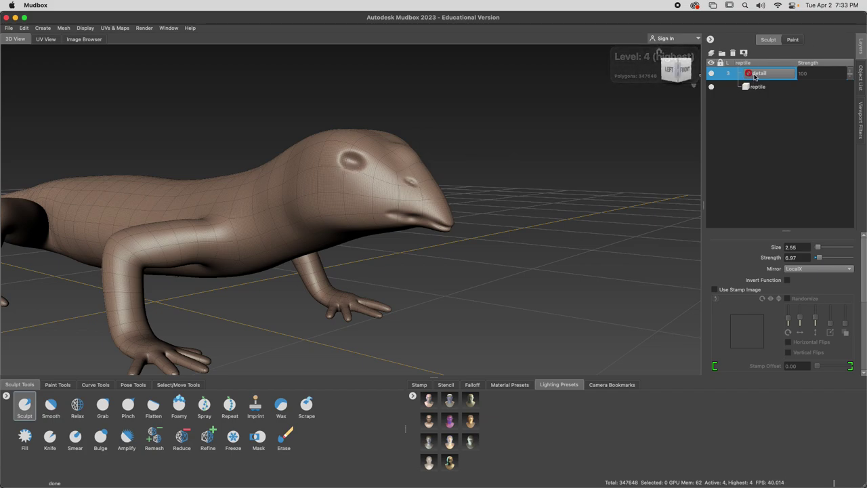
Step: Add a new sculpt layer above the detail layer and return the mesh to subdivision level 3
click(712, 53)
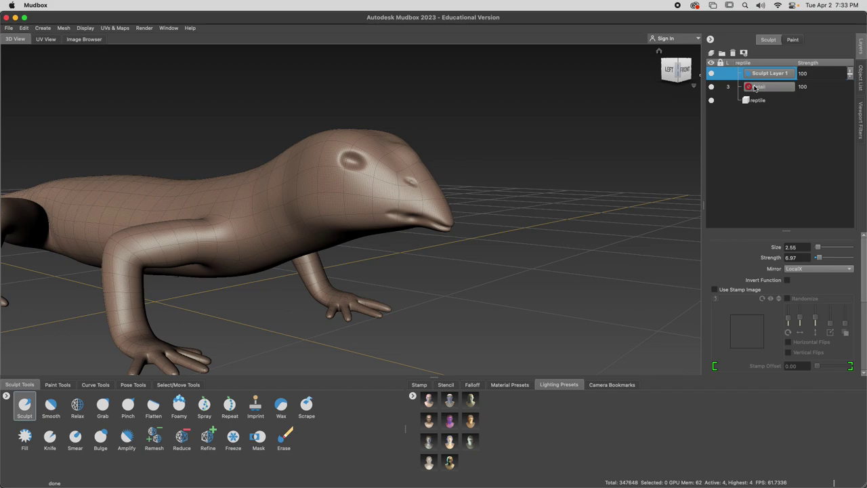
key(Page_Down)
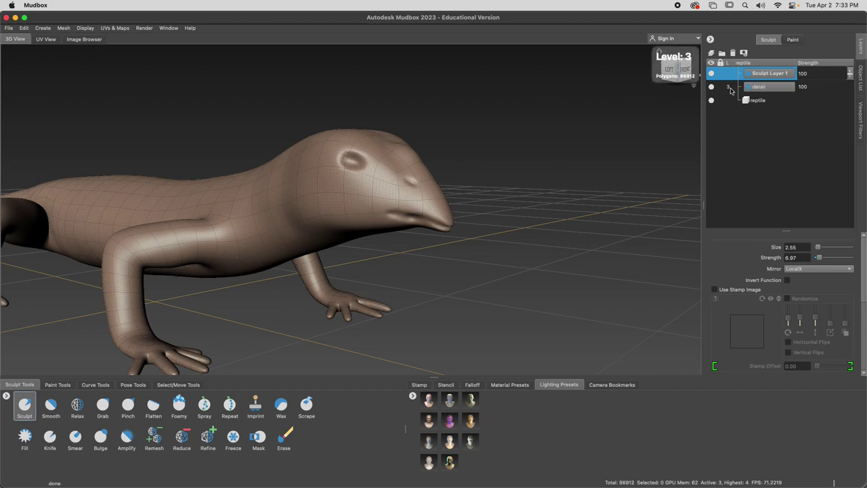
key(Page_Up)
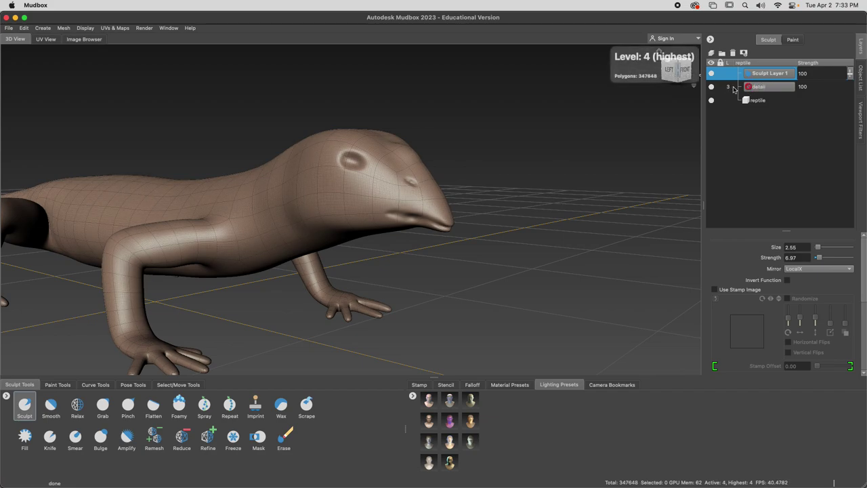
key(Page_Down)
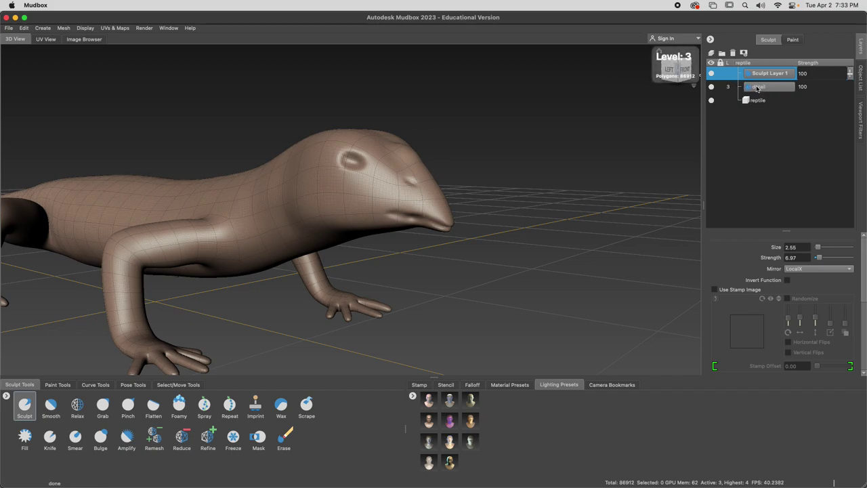
Step: Select the detail layer, delete it and undo the deletion
click(758, 88)
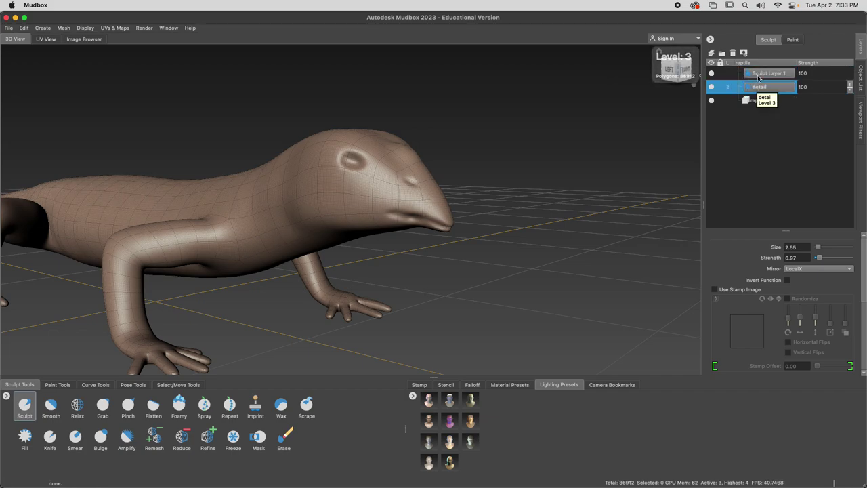
click(733, 53)
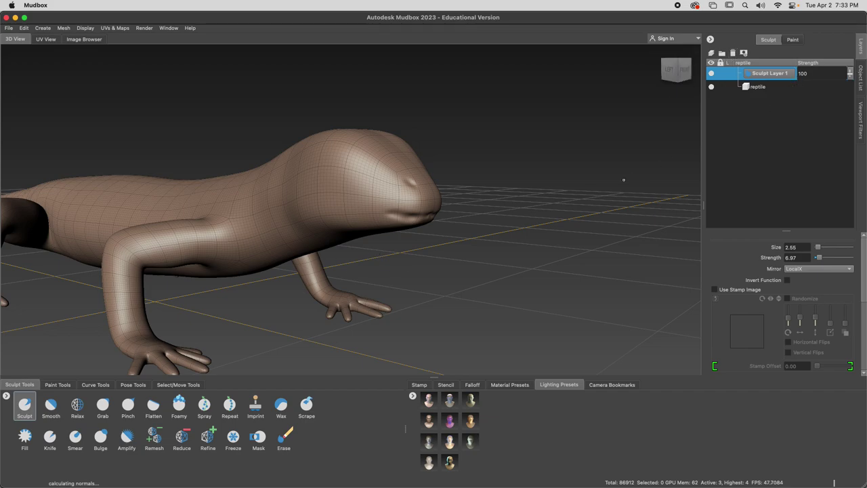
key(super+z)
alt+drag(515, 202, 552, 206)
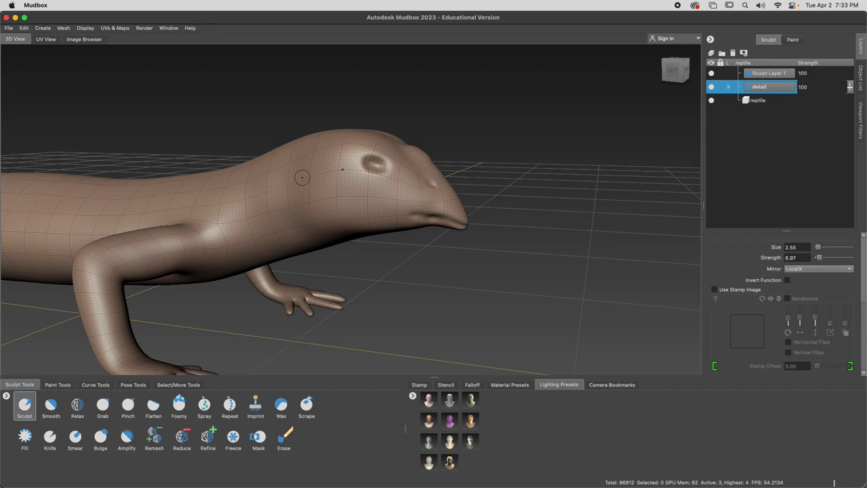
mouse_move(401, 252)
alt+mouse_down()
mouse_move(397, 260)
mouse_move(301, 255)
mouse_move(327, 193)
mouse_move(285, 158)
mouse_move(298, 200)
alt+mouse_up()
click(50, 437)
mouse_move(398, 214)
alt+mouse_down()
mouse_move(302, 250)
mouse_move(295, 266)
alt+mouse_up()
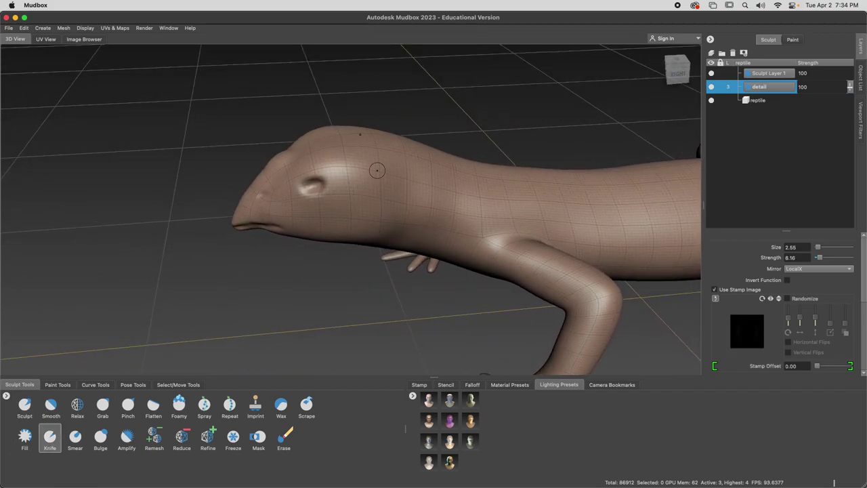
alt+drag(316, 201, 345, 179)
mouse_move(349, 148)
alt+mouse_down()
mouse_move(563, 140)
mouse_move(382, 125)
mouse_move(358, 143)
mouse_move(366, 153)
mouse_move(376, 149)
alt+mouse_up()
Step: Raise mirrored bumps over the crown of the head on the detail layer using the Sculpt brush at size 7.44
click(24, 405)
key(shift)
key(shift)
mouse_move(371, 159)
alt+mouse_down()
mouse_move(381, 145)
mouse_move(389, 152)
alt+mouse_up()
key(shift)
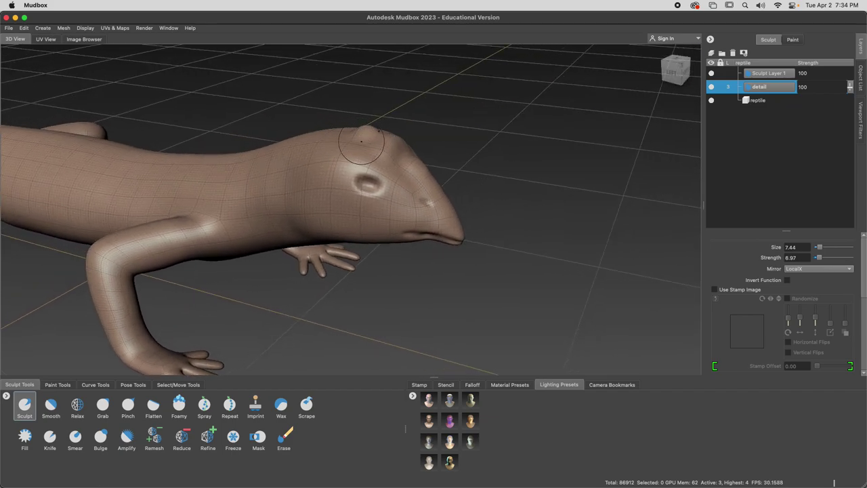
drag(330, 136, 314, 140)
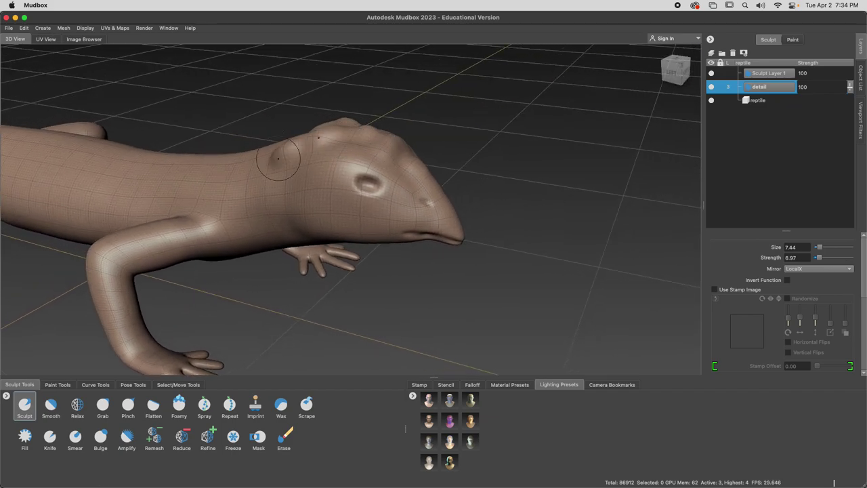
Step: Extend the mirrored lumps from the back of the head across the neck and down to the throat
alt+drag(279, 175, 342, 180)
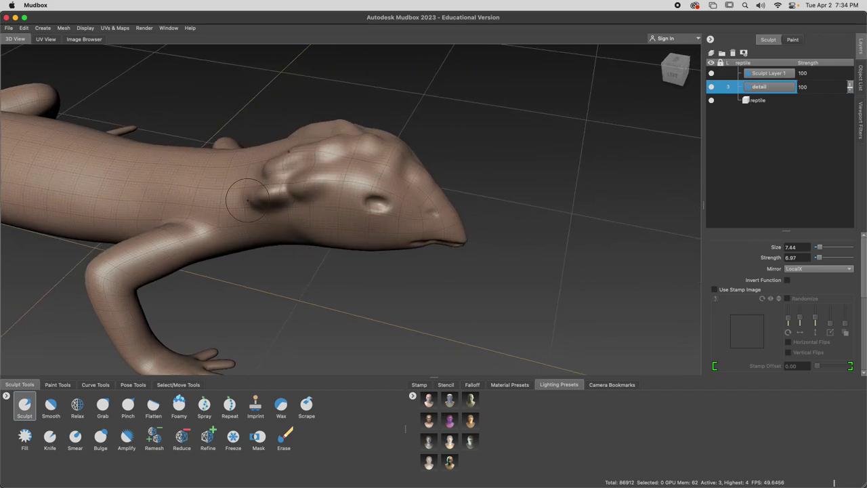
mouse_move(232, 197)
alt+mouse_down()
mouse_move(290, 217)
mouse_move(280, 184)
alt+mouse_up()
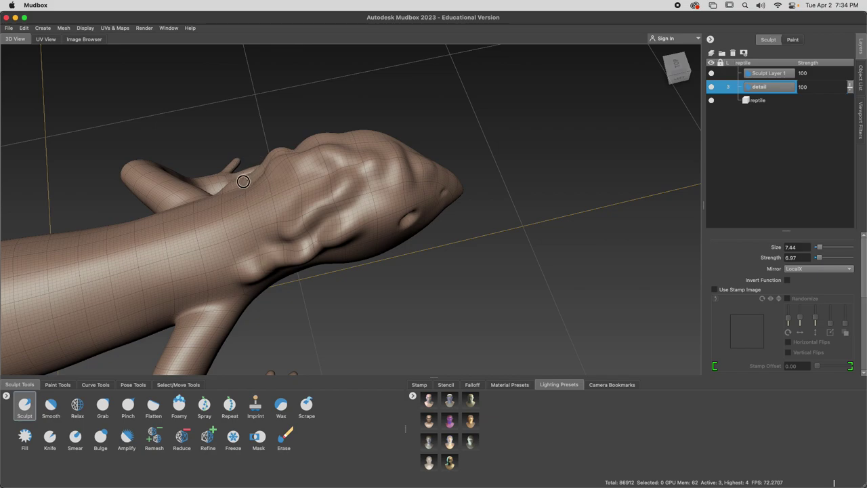
drag(258, 261, 233, 213)
mouse_move(229, 256)
mouse_down()
mouse_move(210, 237)
mouse_move(265, 174)
mouse_move(338, 156)
mouse_move(279, 197)
mouse_move(270, 182)
mouse_up()
mouse_move(307, 235)
alt+mouse_down()
mouse_move(244, 197)
mouse_move(261, 177)
mouse_move(294, 170)
mouse_move(266, 163)
mouse_move(288, 234)
alt+mouse_up()
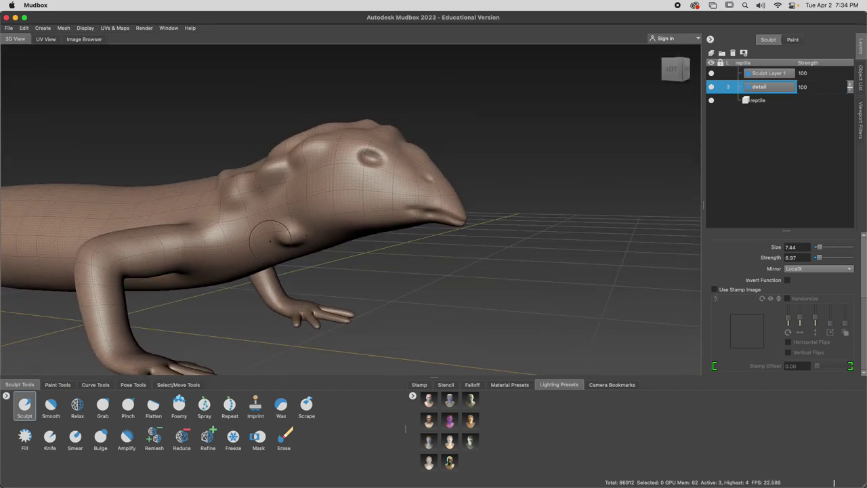
mouse_move(235, 257)
alt+mouse_down()
mouse_move(230, 294)
mouse_move(297, 220)
mouse_move(271, 242)
alt+mouse_up()
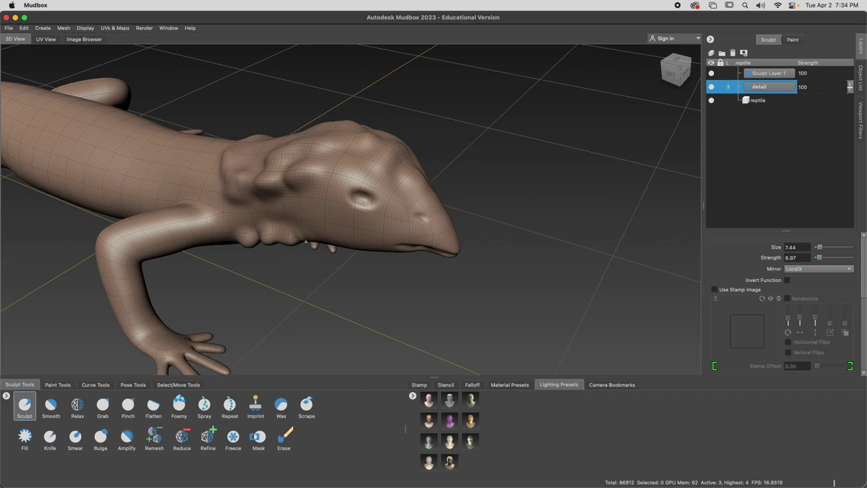
Step: Smooth the mirrored lumps along the throat and lower neck on the detail layer
mouse_move(284, 243)
alt+mouse_down()
mouse_move(298, 238)
mouse_move(293, 233)
alt+mouse_up()
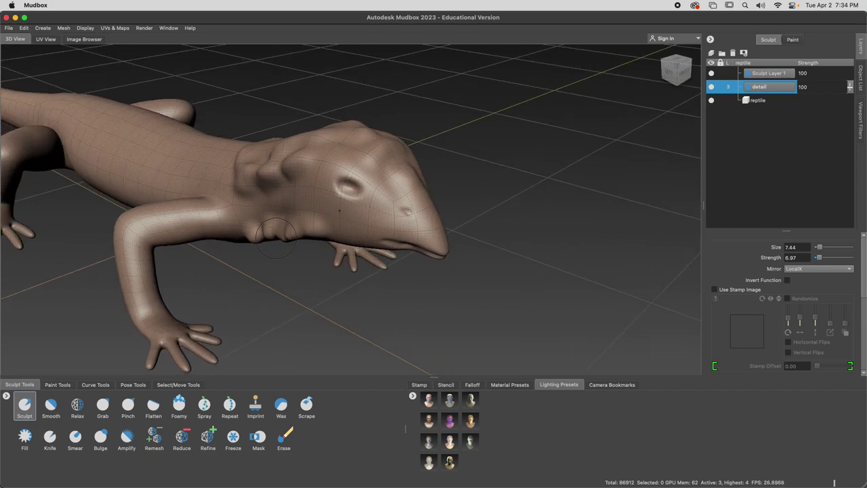
shift+drag(278, 234, 131, 222)
alt+drag(418, 227, 327, 225)
alt+drag(374, 212, 407, 220)
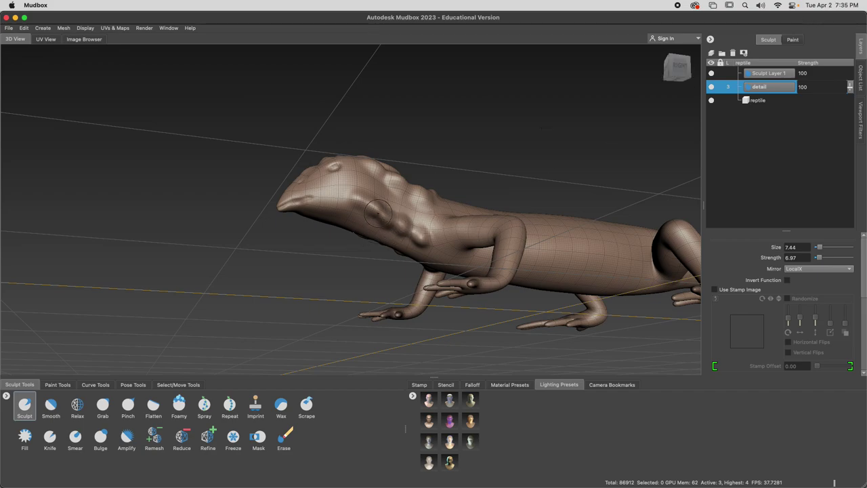
mouse_move(380, 250)
alt+mouse_down()
mouse_move(587, 268)
mouse_move(563, 272)
mouse_move(661, 265)
alt+mouse_up()
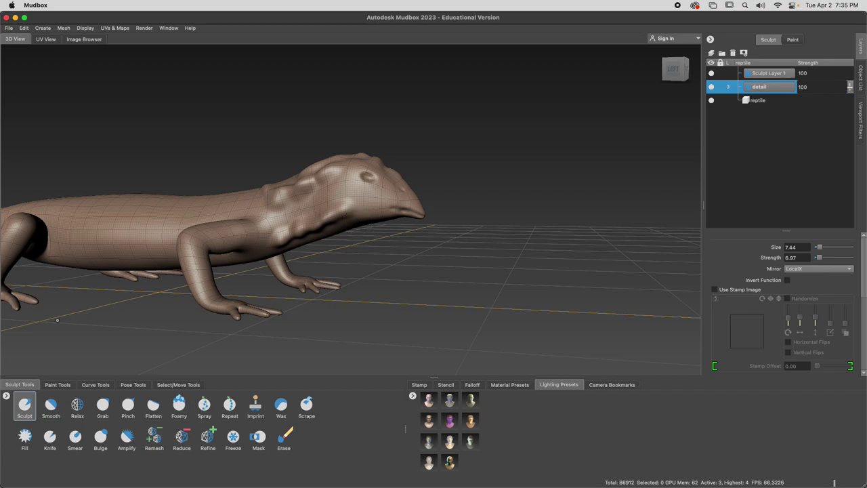
Step: Switch to the Making the Beast slide in Chrome, read the notes on textures, stencils and stamps, and return to Mudbox
key(super+Tab)
key(super+shift+Tab)
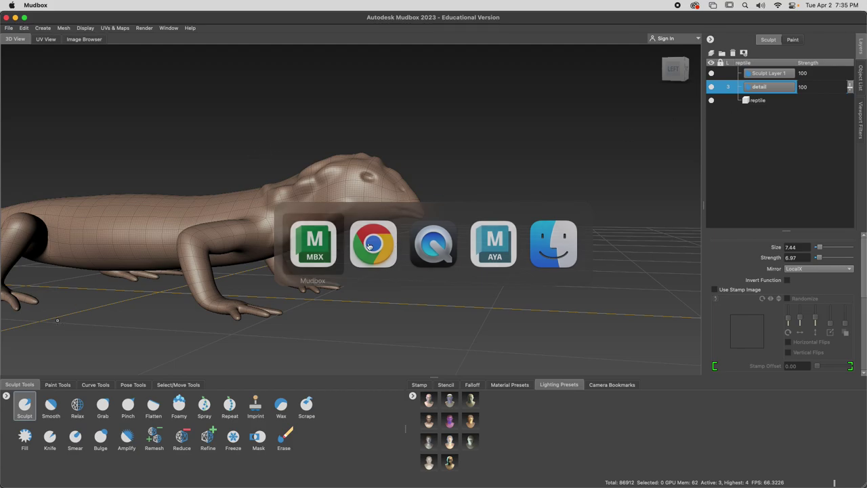
alt+drag(380, 229, 89, 239)
key(super+Tab)
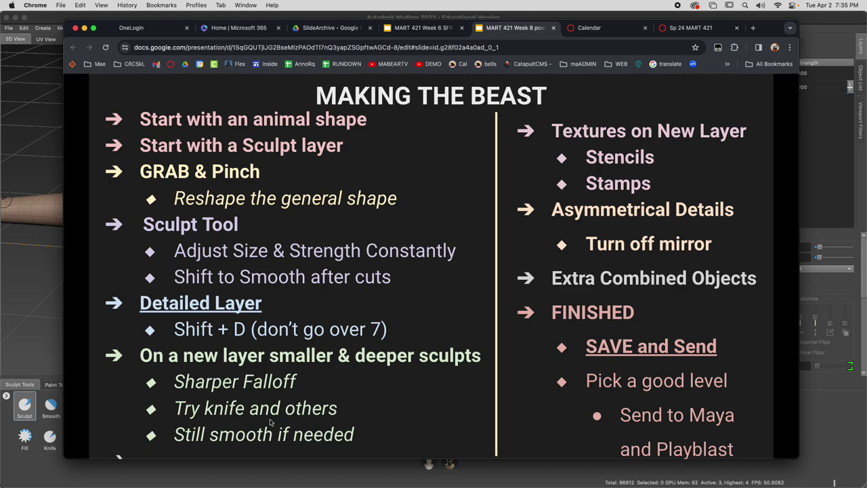
key(super+Tab)
alt+drag(218, 266, 254, 248)
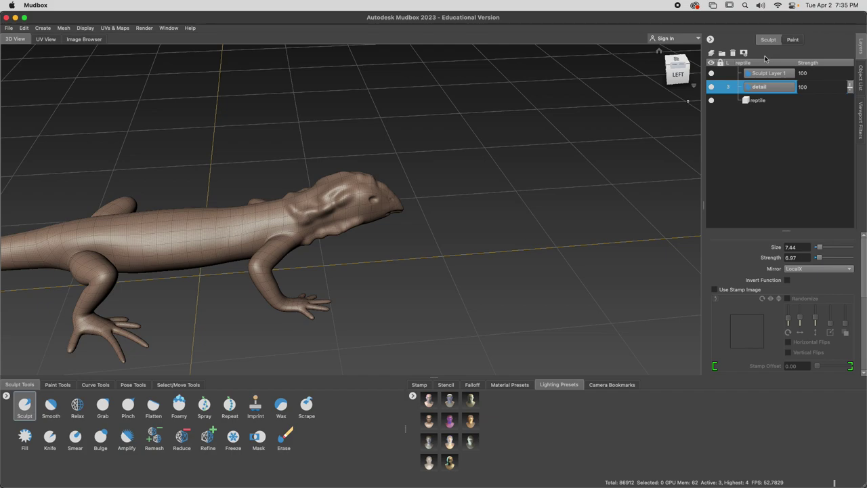
Step: Add a new sculpt layer at the head of the layer stack and deny Mudbox's accessibility access request
click(713, 53)
drag(757, 84, 758, 71)
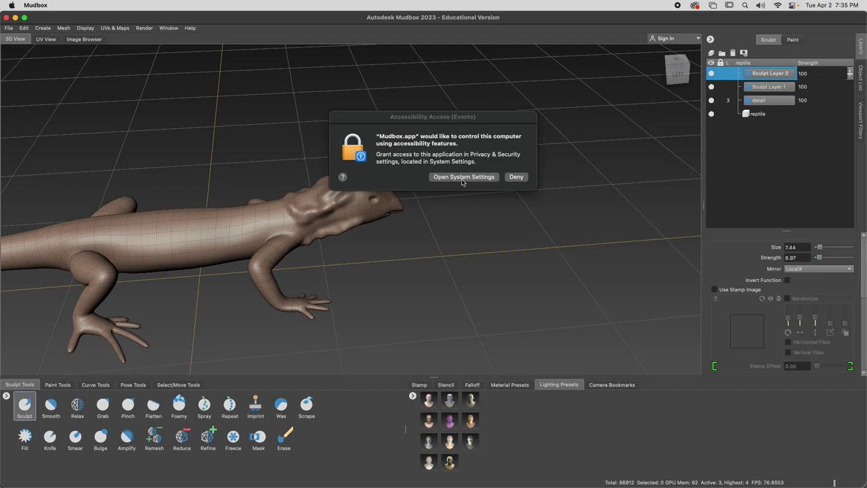
click(516, 177)
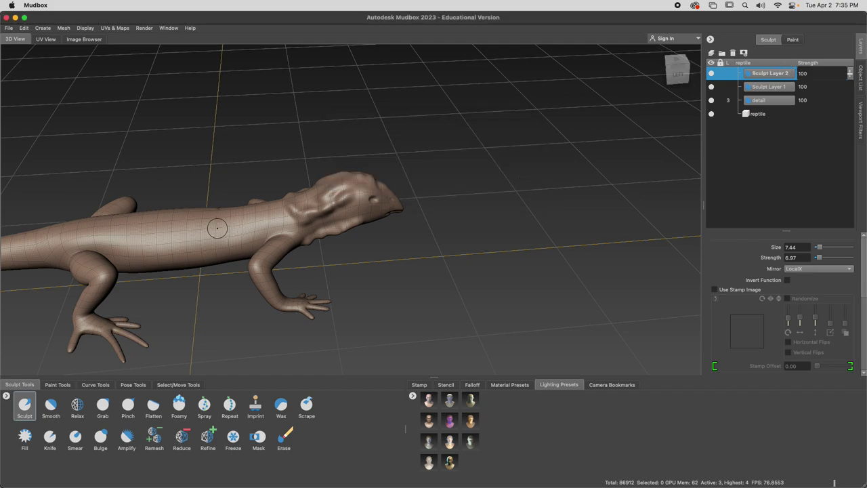
Step: Load the rectangular block-pattern stamp image into the Sculpt brush and enlarge the brush to size 22.62
click(419, 385)
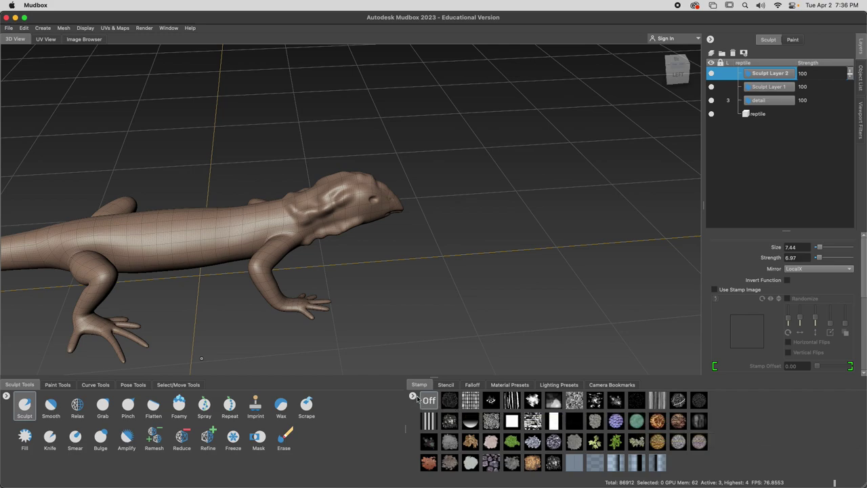
click(412, 398)
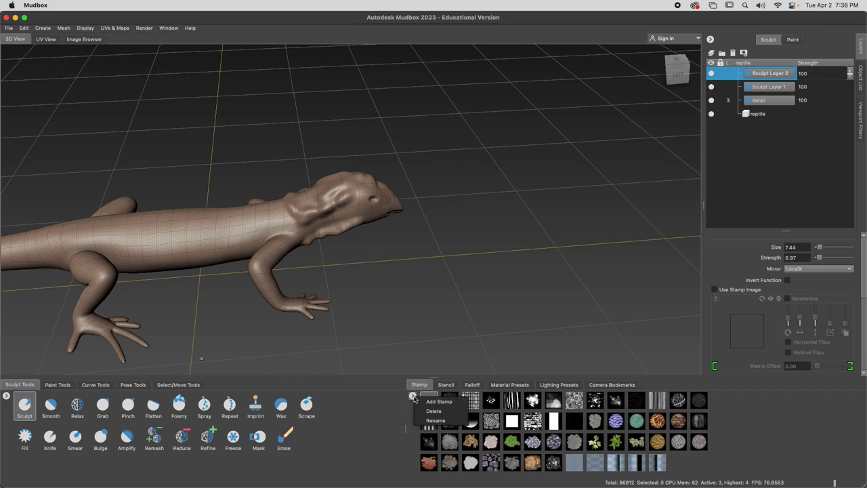
click(552, 420)
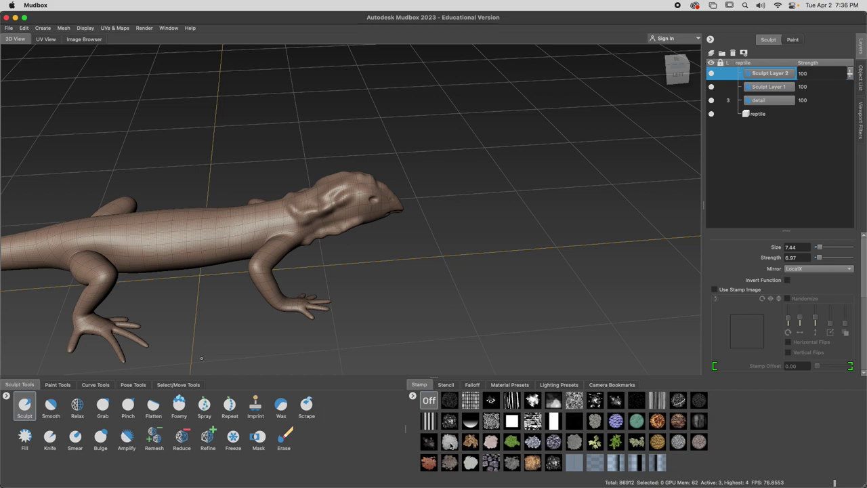
click(473, 401)
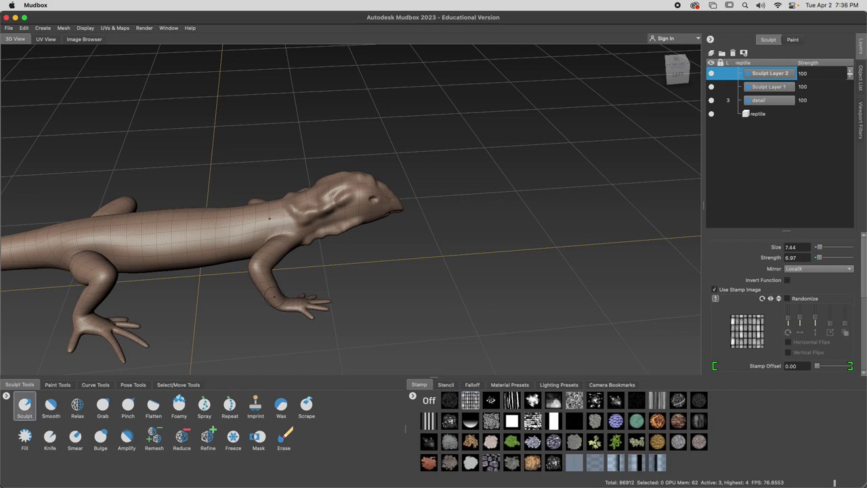
key(b)
drag(253, 219, 252, 214)
Step: Rotate the stamp image several times and set the stamp offset to 0.15
scroll(748, 293, down, 2)
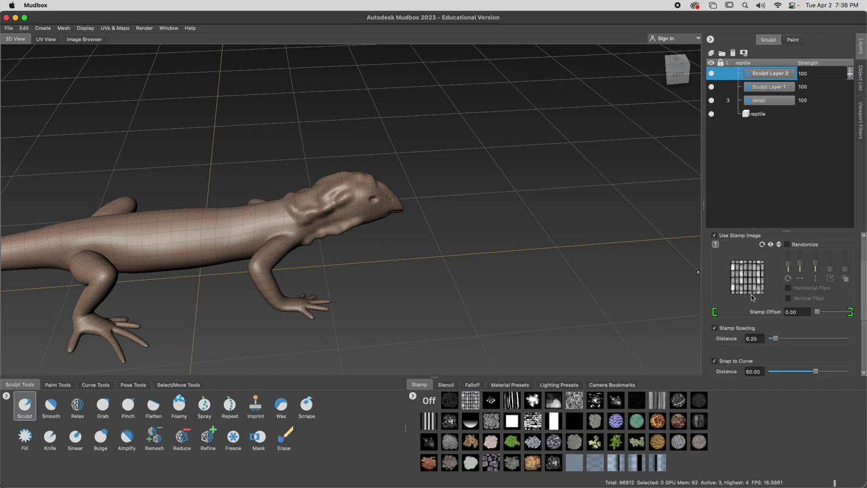
scroll(793, 295, up, 1)
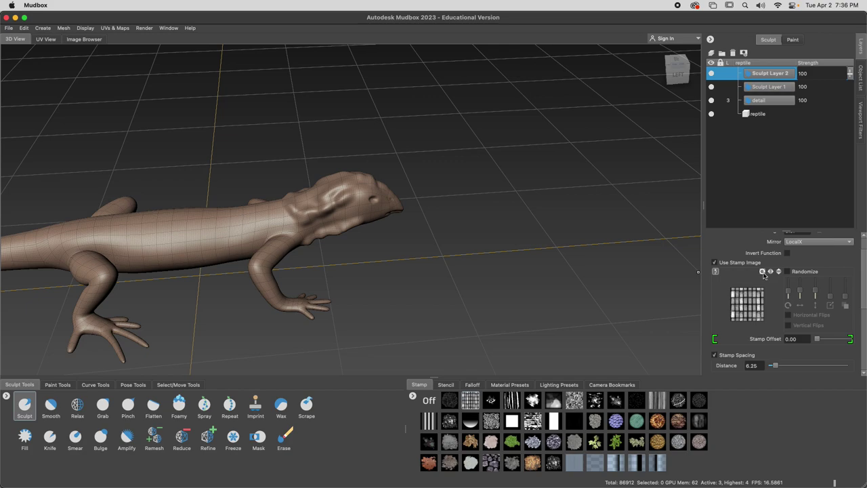
click(763, 271)
click(762, 272)
click(762, 271)
click(762, 272)
drag(818, 341, 824, 341)
Step: Stamp the block pattern over the mirrored flanks and back, comparing the body with Sculpt Layer 2 hidden and shown
mouse_move(212, 238)
alt+mouse_down()
mouse_move(226, 242)
mouse_move(174, 253)
mouse_move(275, 231)
alt+mouse_up()
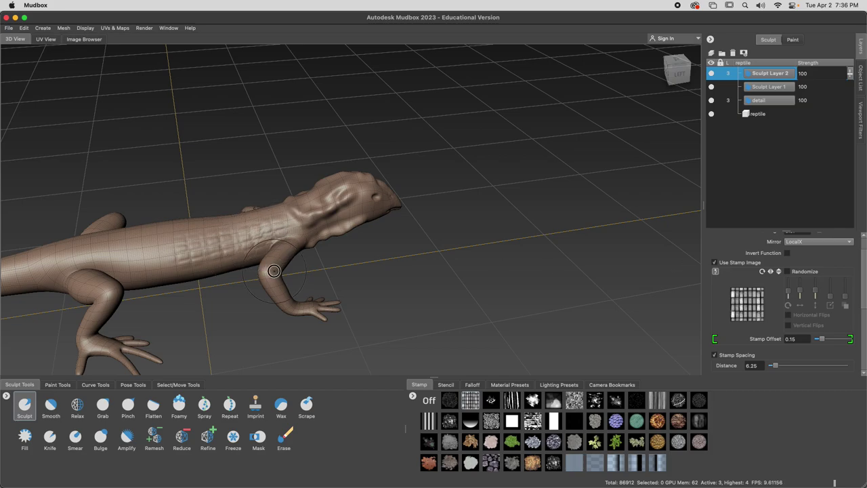
alt+drag(274, 271, 217, 247)
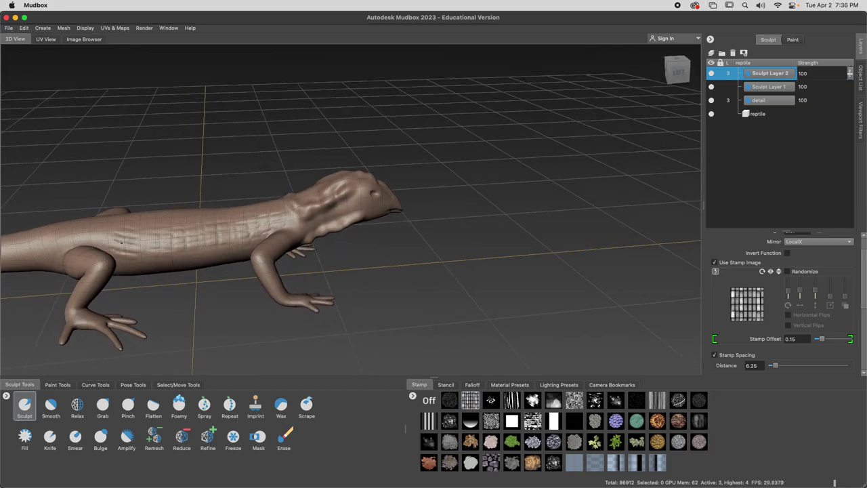
click(710, 73)
click(711, 74)
mouse_move(203, 247)
alt+mouse_down()
mouse_move(234, 275)
mouse_move(258, 259)
alt+mouse_up()
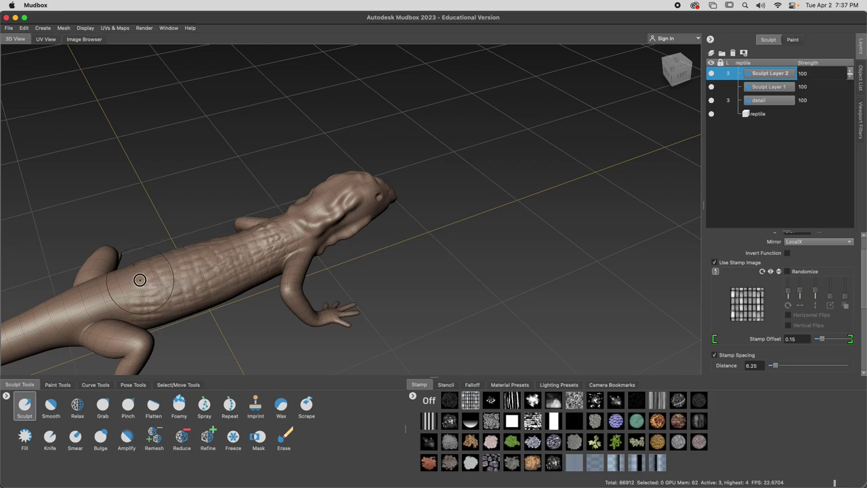
mouse_move(102, 290)
alt+mouse_down()
mouse_move(102, 306)
mouse_move(264, 243)
alt+mouse_up()
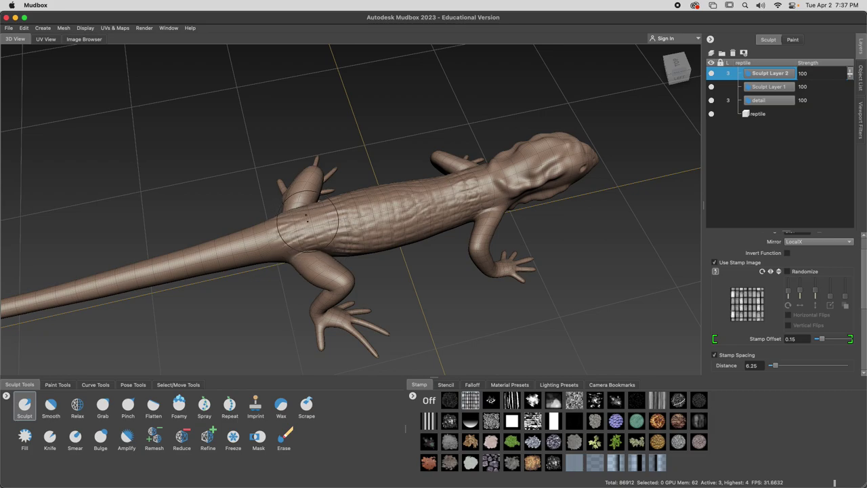
Step: Continue the block-pattern stamping from the hips along the full tail
mouse_move(271, 236)
mouse_down()
mouse_move(232, 252)
mouse_move(247, 251)
mouse_move(253, 247)
mouse_move(150, 276)
mouse_up()
alt+drag(125, 307, 151, 284)
alt+middle_drag(118, 294, 241, 233)
drag(244, 232, 126, 270)
key(w)
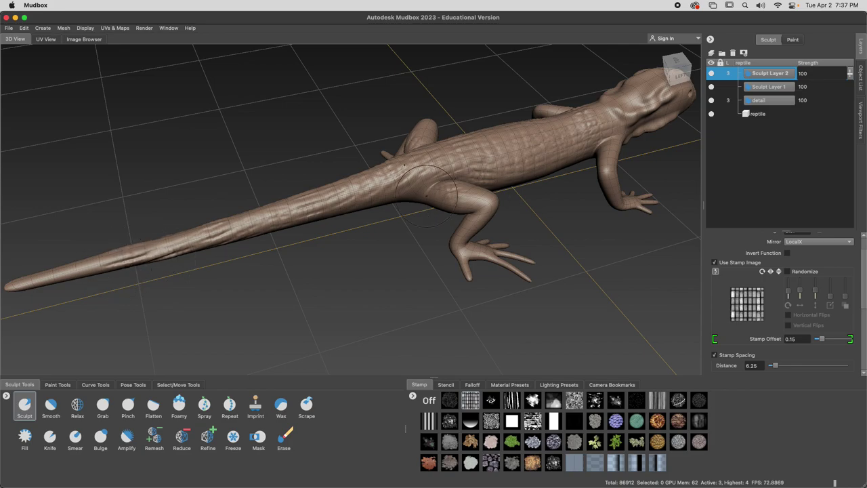
Step: Preview the strength control of Sculpt Layer 2 on the stamped texture and examine the brush's stamp spacing and curve snapping settings
alt+drag(427, 192, 309, 241)
mouse_move(852, 79)
mouse_down()
mouse_move(853, 111)
mouse_move(853, 66)
mouse_up()
mouse_move(638, 230)
alt+mouse_down()
mouse_move(606, 207)
mouse_move(581, 223)
mouse_move(637, 238)
alt+mouse_up()
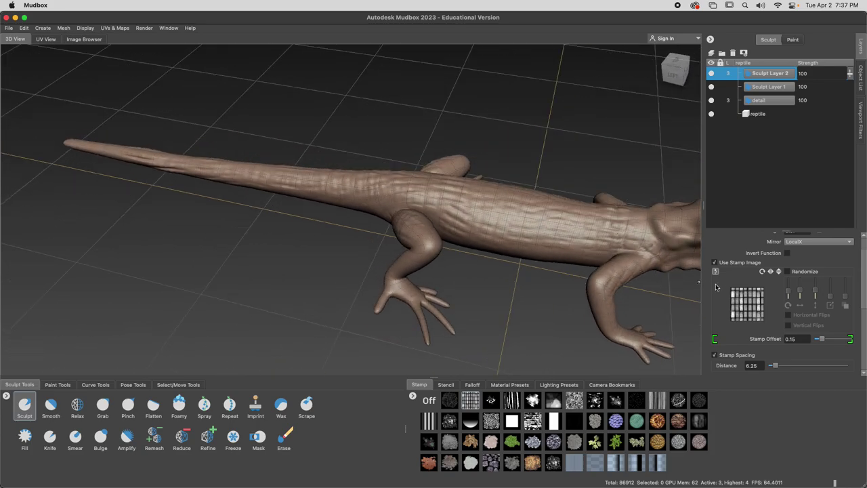
scroll(745, 298, down, 2)
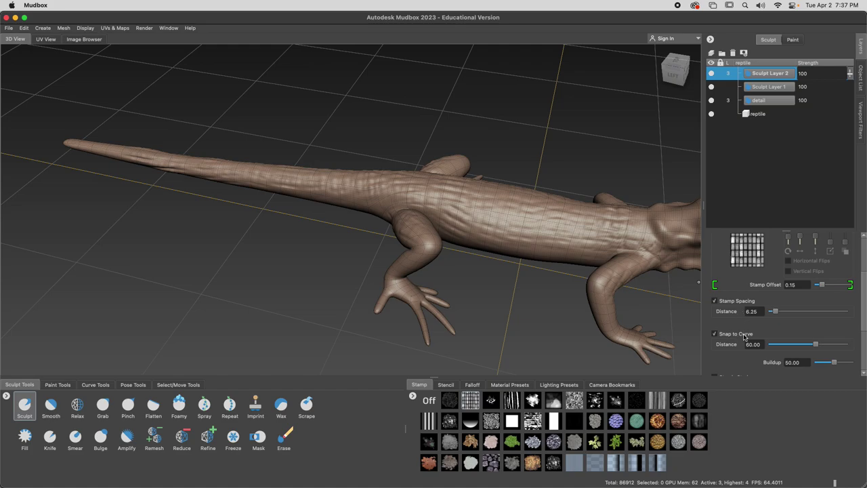
scroll(744, 337, down, 1)
Step: Extend the block-pattern texture over the shoulders and upper legs
alt+drag(598, 245, 637, 267)
alt+middle_drag(637, 267, 542, 291)
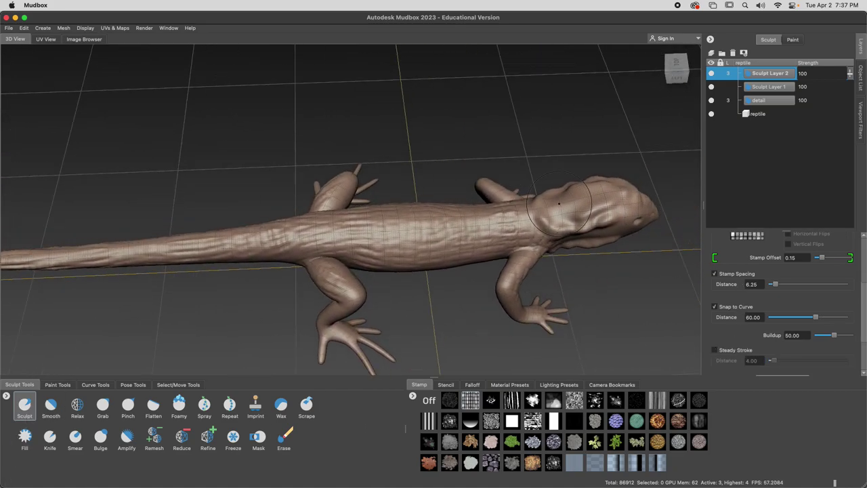
alt+drag(590, 221, 593, 224)
alt+drag(522, 223, 417, 310)
scroll(425, 297, up, 3)
key(w)
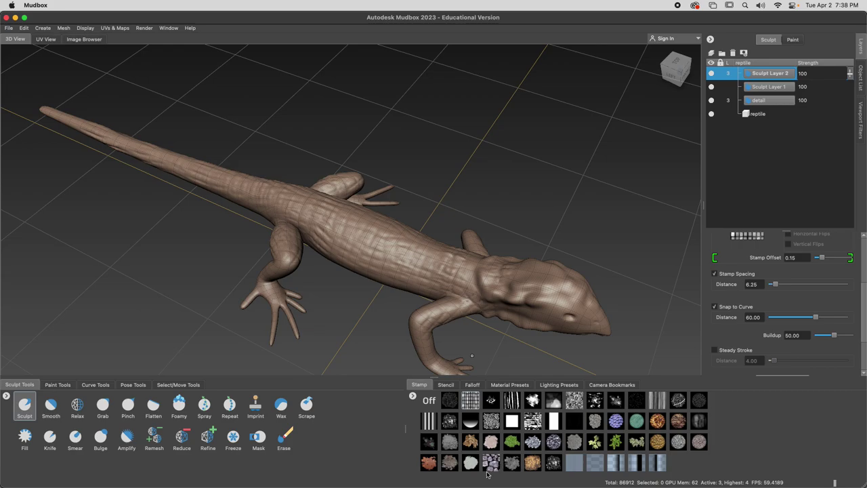
Step: Switch the stamp image to the round purple scale texture and stamp it over the back and flanks
click(618, 425)
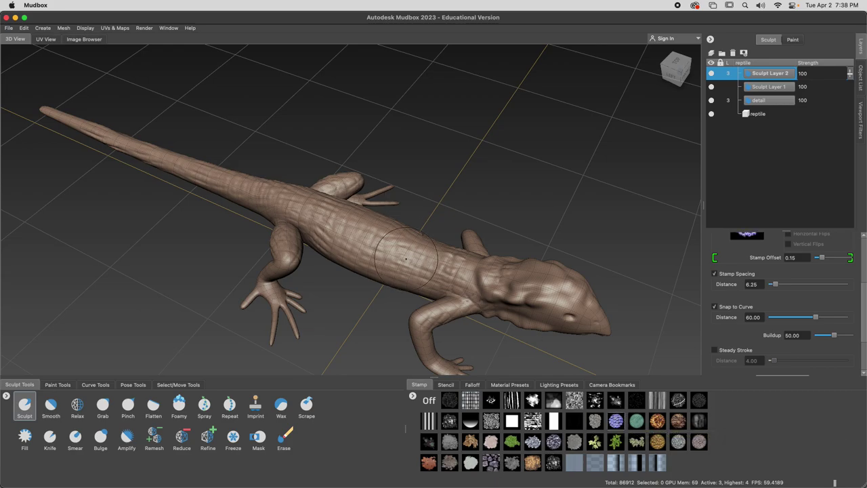
mouse_move(386, 258)
mouse_down()
mouse_move(373, 259)
mouse_move(342, 232)
mouse_move(375, 228)
mouse_move(342, 224)
mouse_move(446, 262)
mouse_up()
click(319, 232)
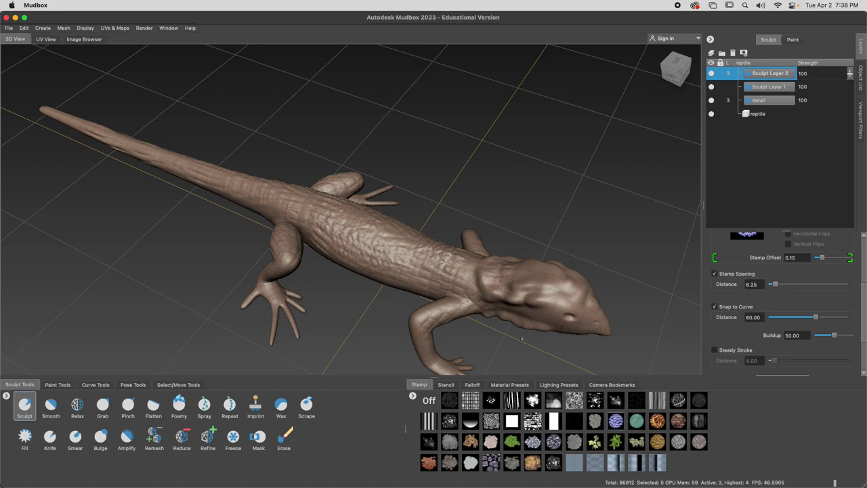
mouse_move(522, 324)
alt+mouse_down()
mouse_move(486, 296)
mouse_move(423, 276)
mouse_move(417, 257)
alt+mouse_up()
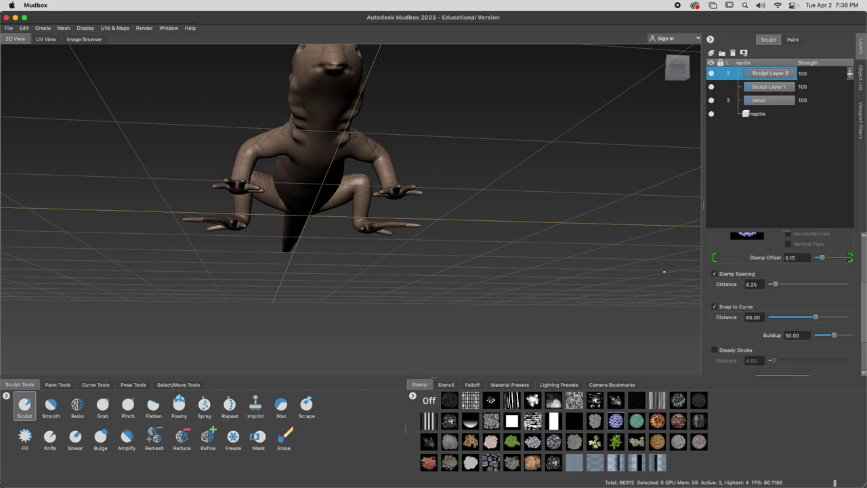
alt+drag(584, 257, 671, 276)
scroll(810, 292, up, 3)
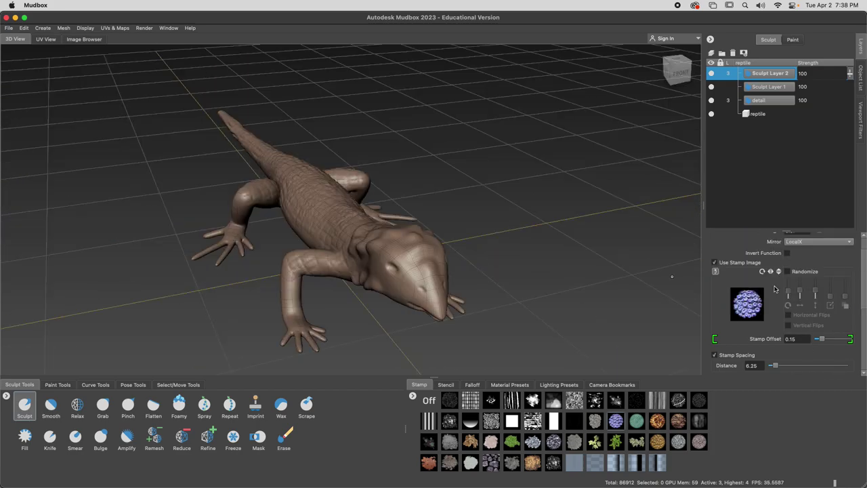
alt+drag(418, 280, 461, 308)
alt+drag(359, 183, 390, 261)
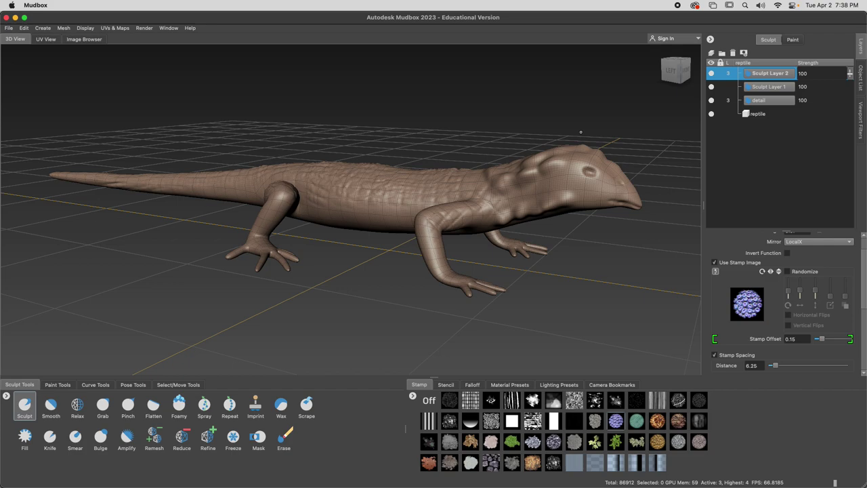
Step: Check the slide's notes on asymmetrical details and finishing in Chrome, then return to Mudbox and examine the textured body and head
key(super+Tab)
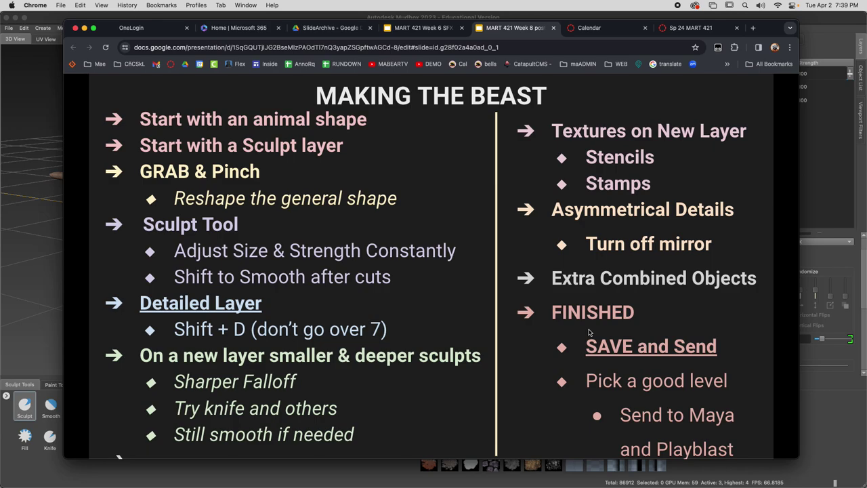
click(7, 303)
alt+drag(213, 263, 334, 277)
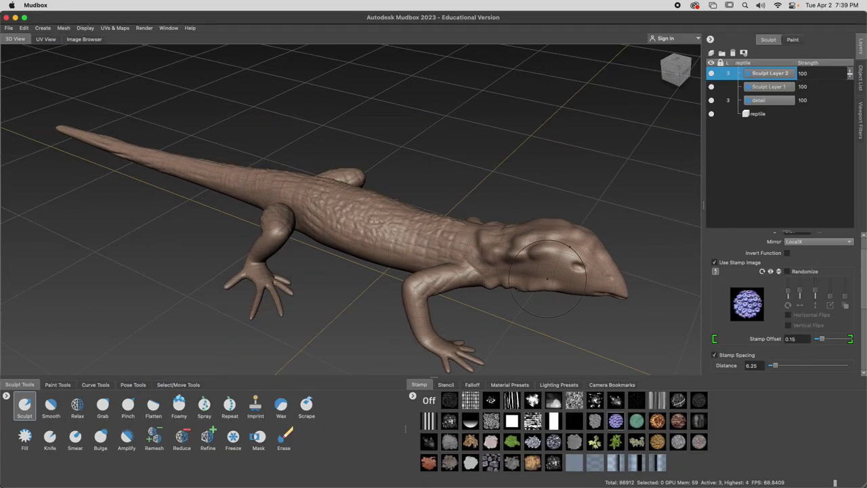
scroll(555, 271, up, 3)
alt+middle_drag(667, 342, 525, 283)
alt+drag(524, 282, 624, 131)
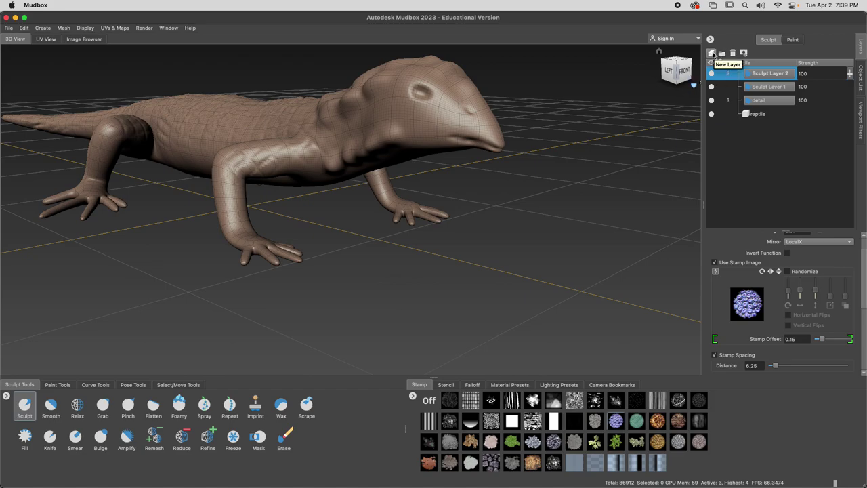
Step: Add another sculpt layer above Sculpt Layer 2 and turn mirroring off for the Sculpt tool
click(713, 54)
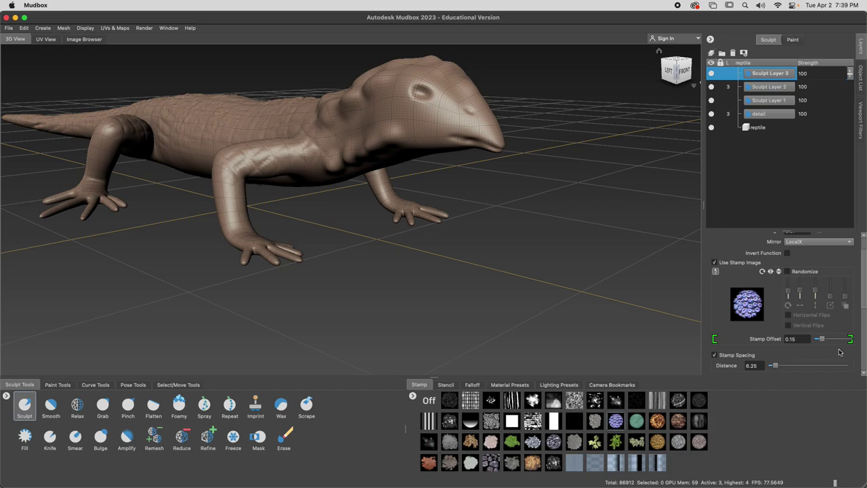
scroll(789, 292, up, 2)
click(819, 269)
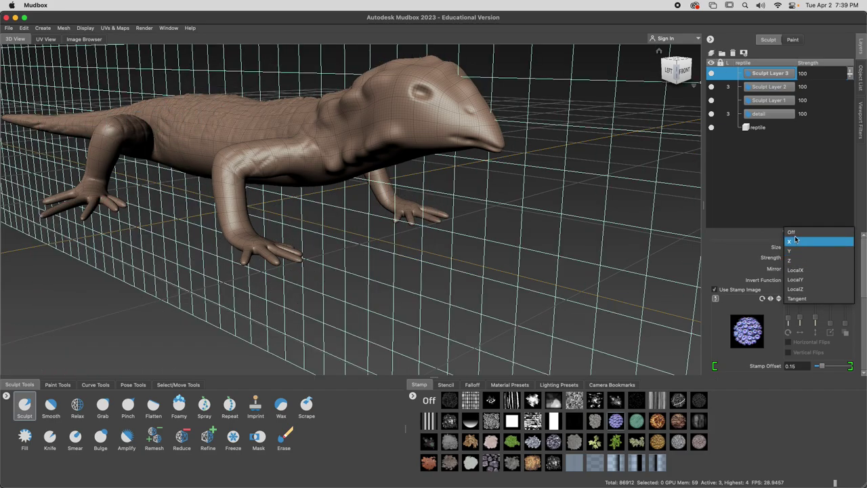
click(801, 239)
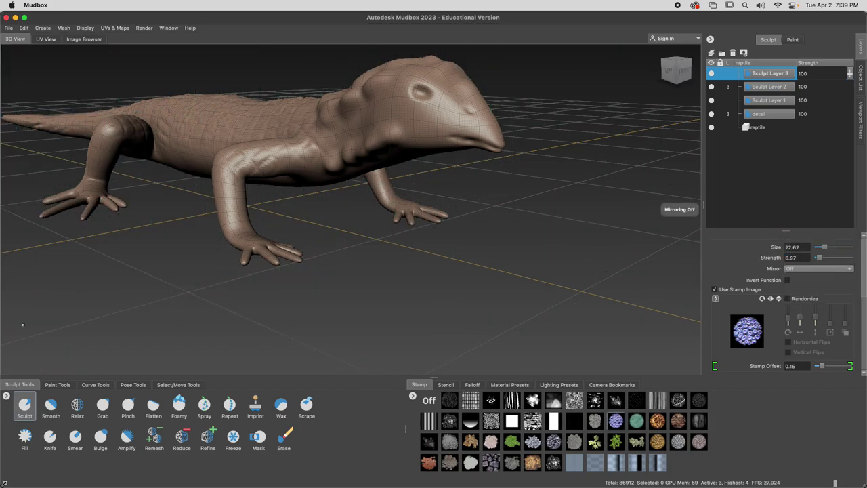
click(25, 405)
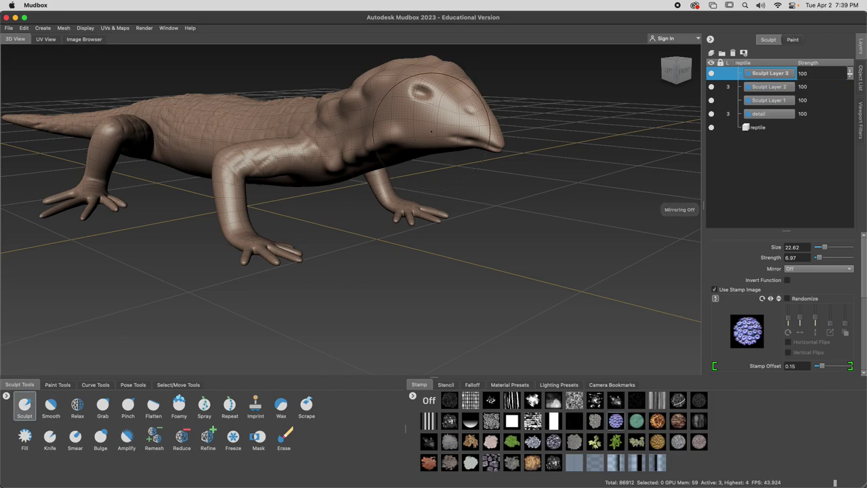
Step: Turn the stamp image off, adjust the brush size and sculpt small asymmetrical lumps hanging below one side of the mouth
click(428, 403)
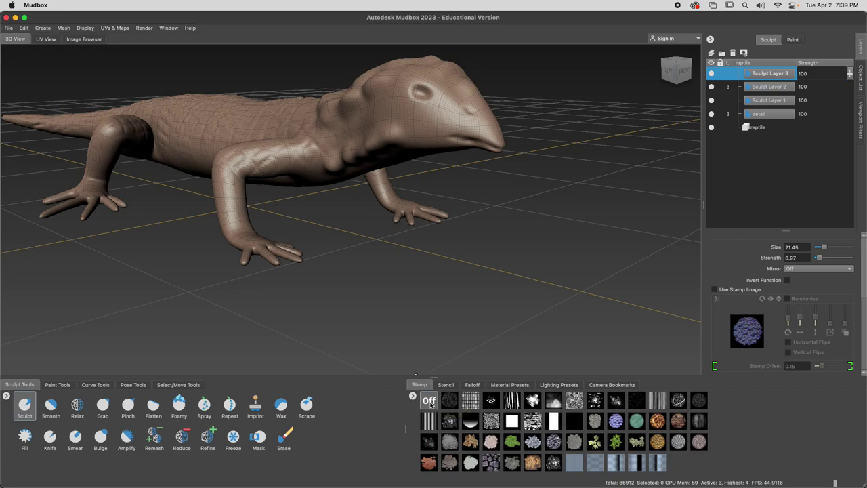
key(b)
mouse_move(467, 132)
mouse_down()
mouse_move(414, 132)
mouse_move(472, 137)
mouse_move(379, 98)
mouse_up()
mouse_move(322, 111)
mouse_down()
mouse_move(309, 124)
mouse_move(258, 126)
mouse_move(256, 113)
mouse_move(277, 126)
mouse_move(275, 116)
mouse_move(318, 102)
mouse_up()
click(103, 405)
click(26, 405)
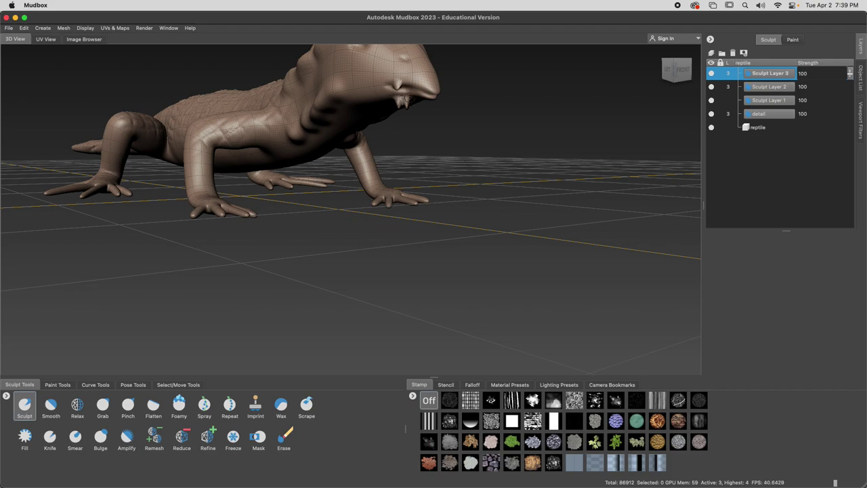
Step: Smooth part of the head and raise a curved lump on the opposite side of the snout
alt+drag(397, 100, 392, 106)
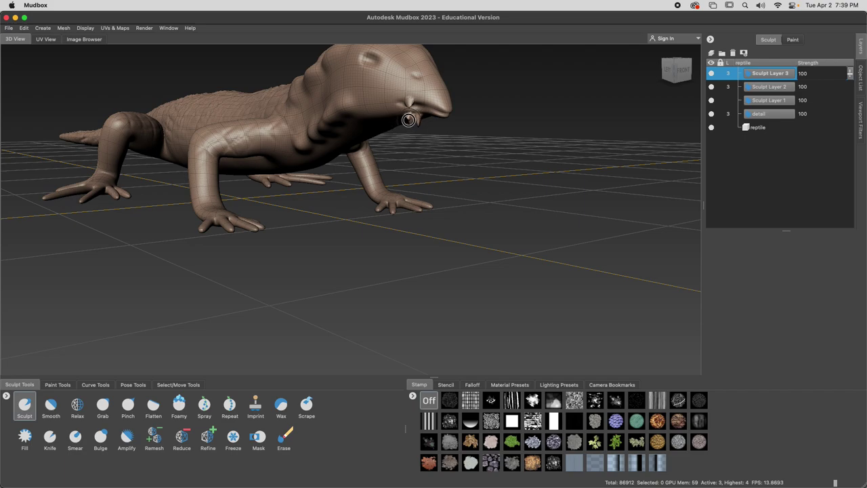
mouse_move(404, 116)
alt+mouse_down()
mouse_move(412, 133)
mouse_move(347, 138)
alt+mouse_up()
mouse_move(268, 110)
shift+mouse_down()
mouse_move(248, 113)
mouse_move(256, 103)
mouse_move(230, 126)
shift+mouse_up()
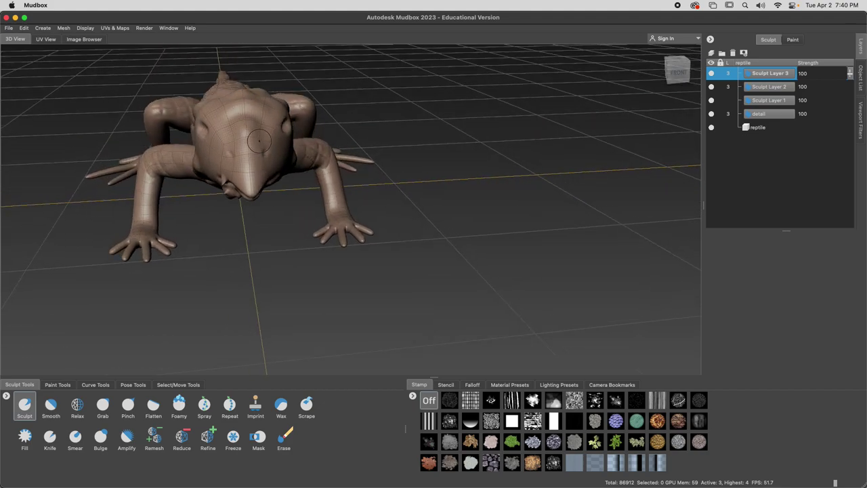
mouse_move(257, 139)
mouse_down()
mouse_move(264, 129)
mouse_move(227, 146)
mouse_move(174, 105)
mouse_move(175, 116)
mouse_move(277, 122)
mouse_move(255, 144)
mouse_up()
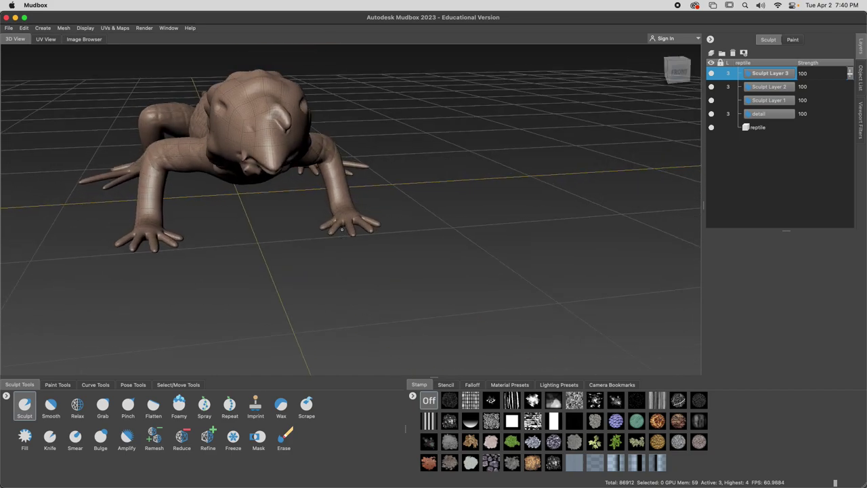
Step: Rename Sculpt Layer 3 as asymetricl
double_click(754, 75)
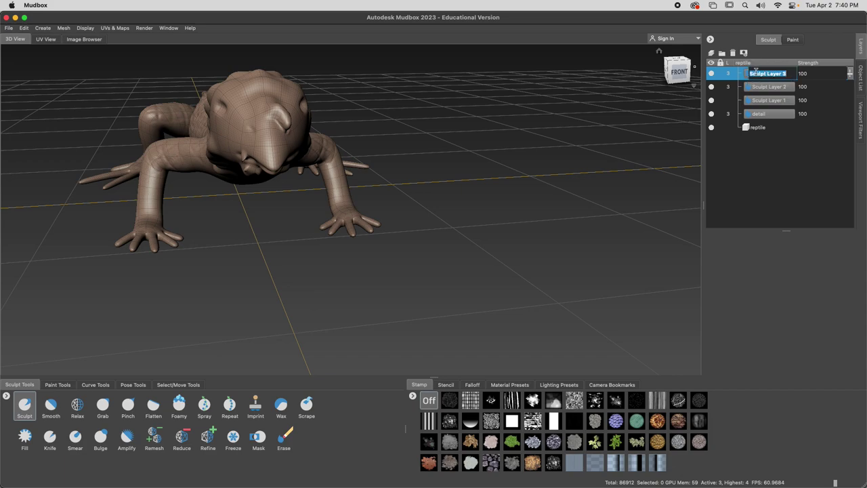
key(BackSpace)
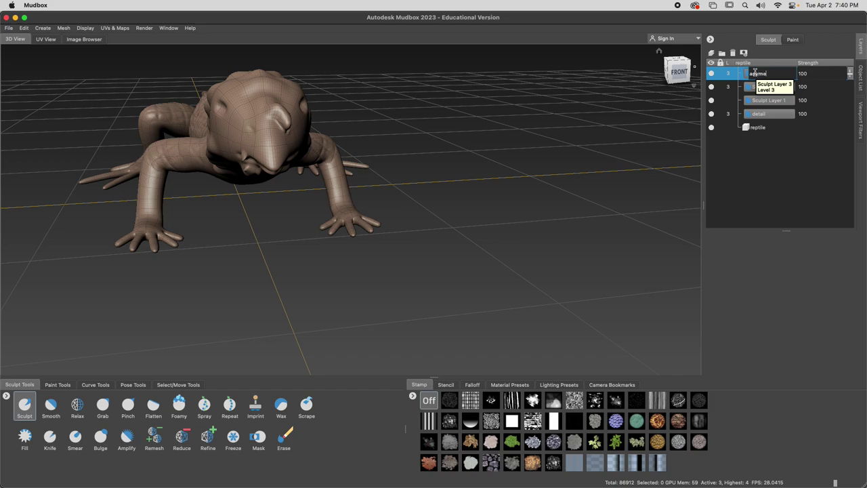
key(Return)
Step: Examine the asymmetrical lumps on the head and jaw from the front and the side
alt+drag(423, 189, 389, 214)
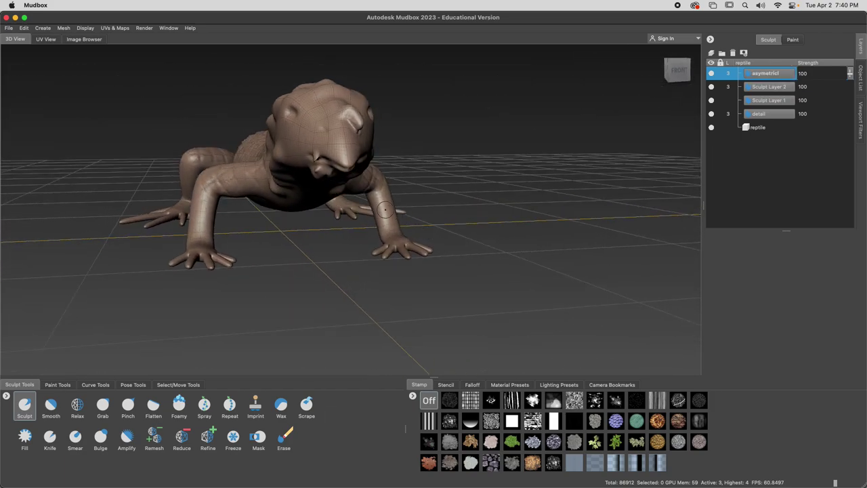
alt+drag(382, 184, 409, 175)
alt+middle_drag(410, 175, 393, 233)
scroll(395, 233, up, 2)
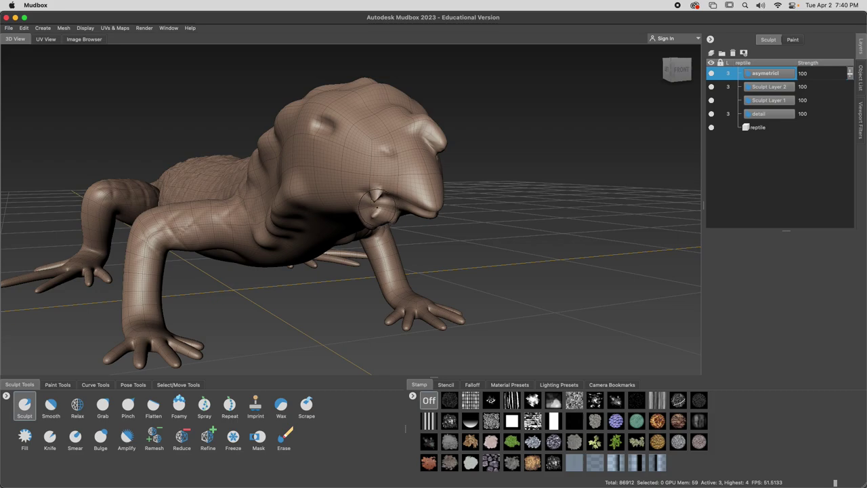
alt+drag(375, 203, 314, 188)
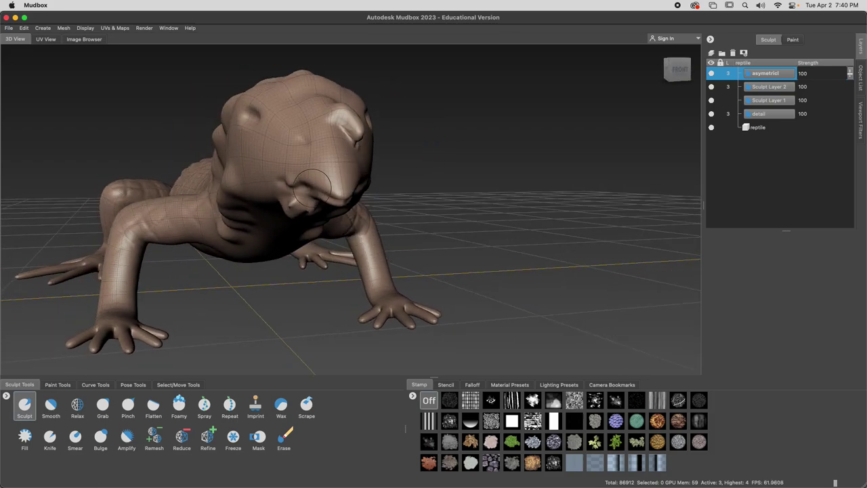
mouse_move(324, 218)
alt+mouse_down()
mouse_move(266, 218)
mouse_move(364, 223)
mouse_move(352, 221)
alt+mouse_up()
scroll(352, 221, down, 1)
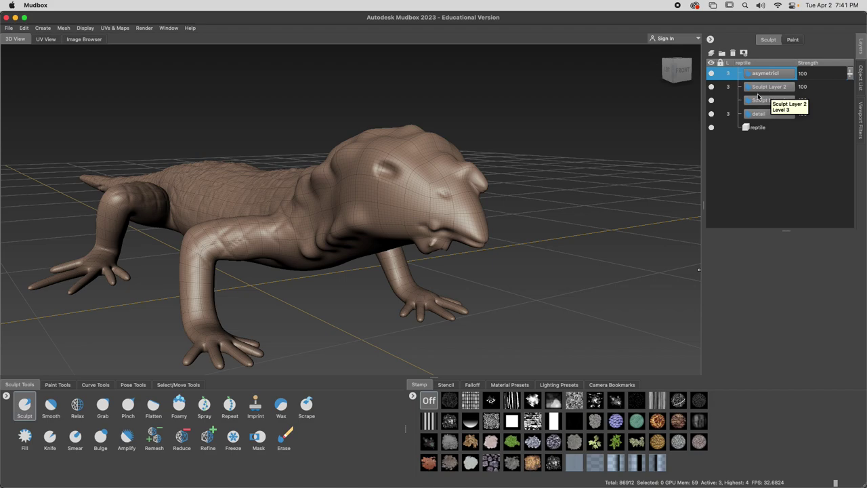
Step: Smooth the lumps hanging below the side of the mouth
scroll(550, 215, up, 5)
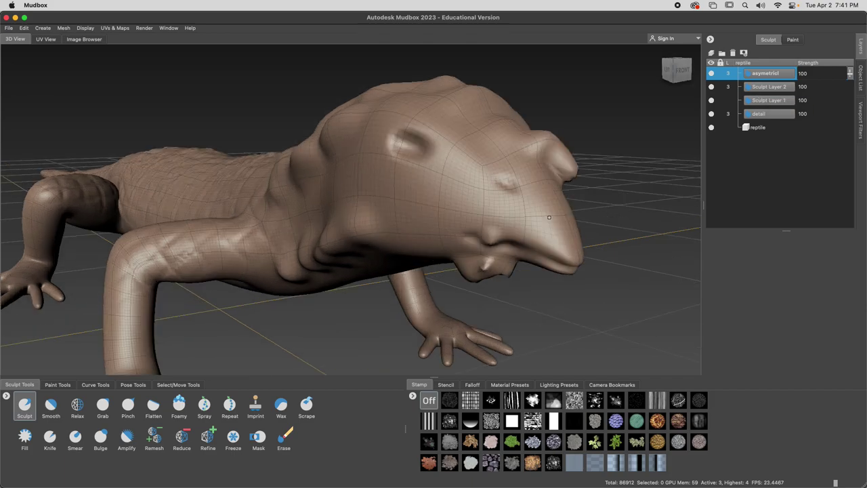
alt+middle_drag(559, 226, 455, 232)
alt+middle_drag(403, 293, 387, 291)
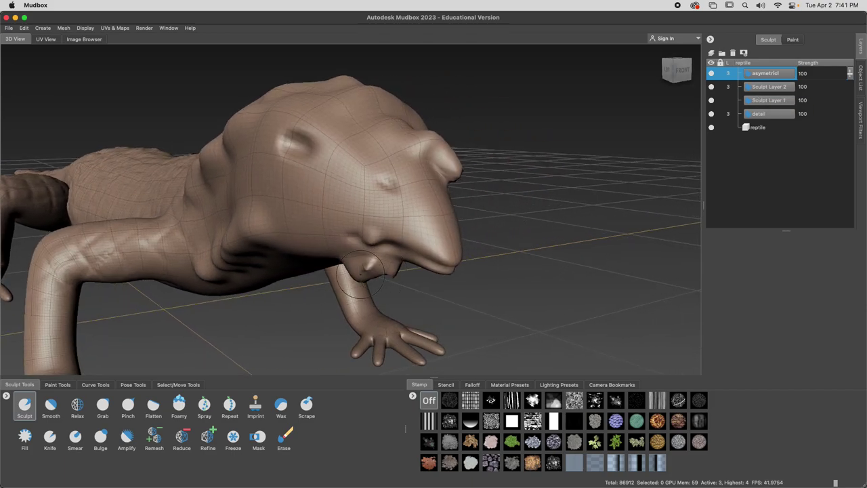
mouse_move(370, 272)
shift+mouse_down()
mouse_move(370, 264)
mouse_move(392, 271)
shift+mouse_up()
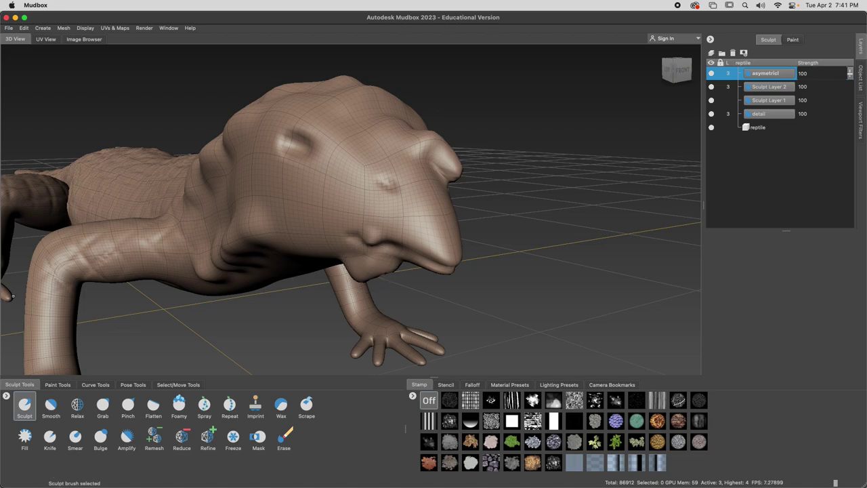
Step: Switch to Maya, save the changes to lizard.mb and start a new empty scene
key(super+Tab)
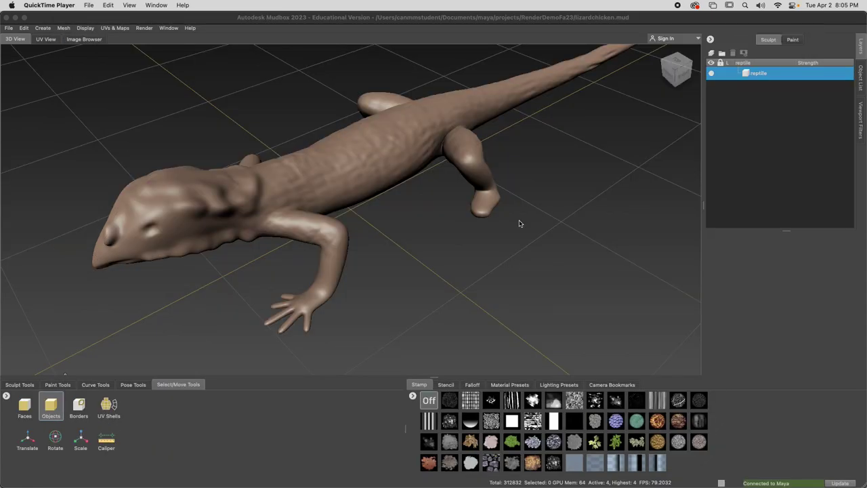
right_click(488, 205)
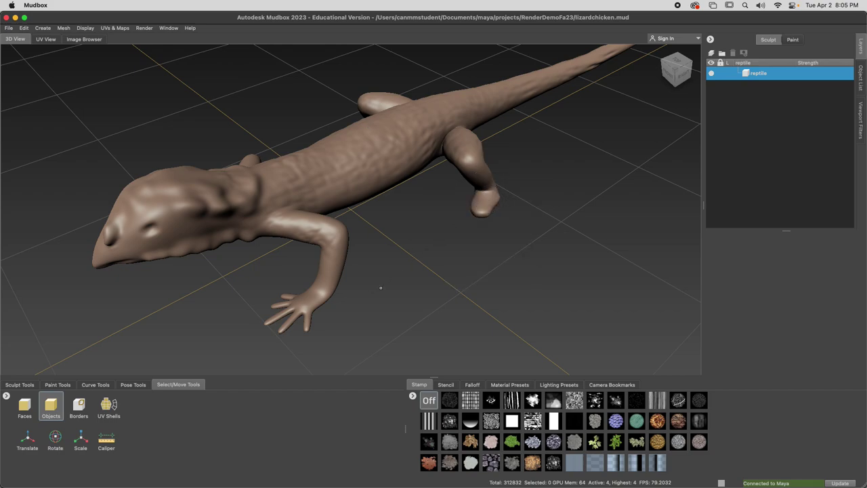
alt+drag(390, 284, 41, 255)
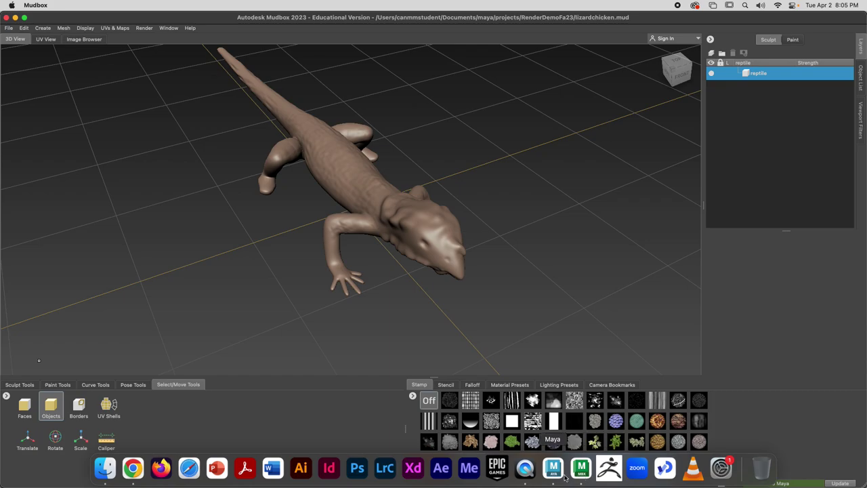
click(557, 478)
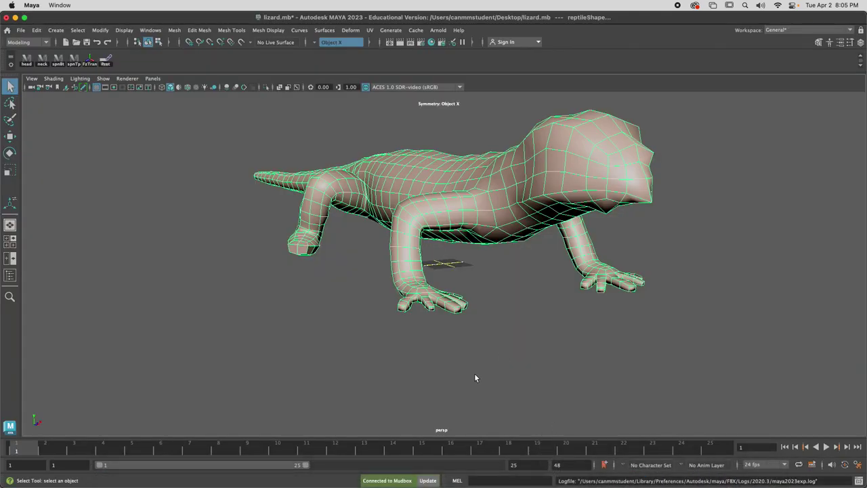
alt+drag(475, 376, 500, 397)
key(super+s)
click(21, 31)
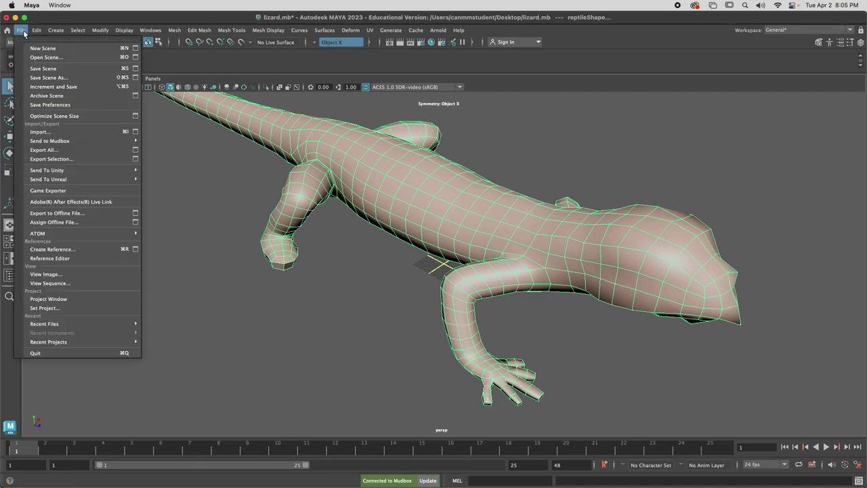
click(36, 47)
click(393, 256)
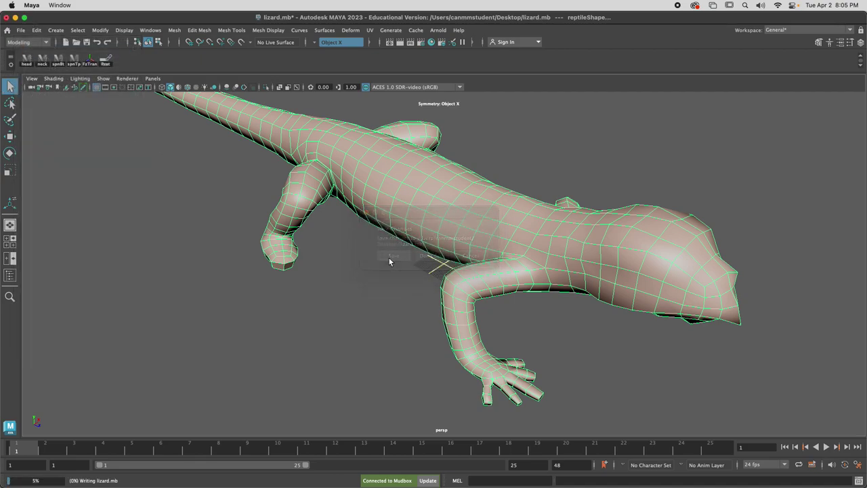
Step: Review Mudbox's options for sending the reptile to Maya, and check the empty Maya scene
mouse_move(224, 485)
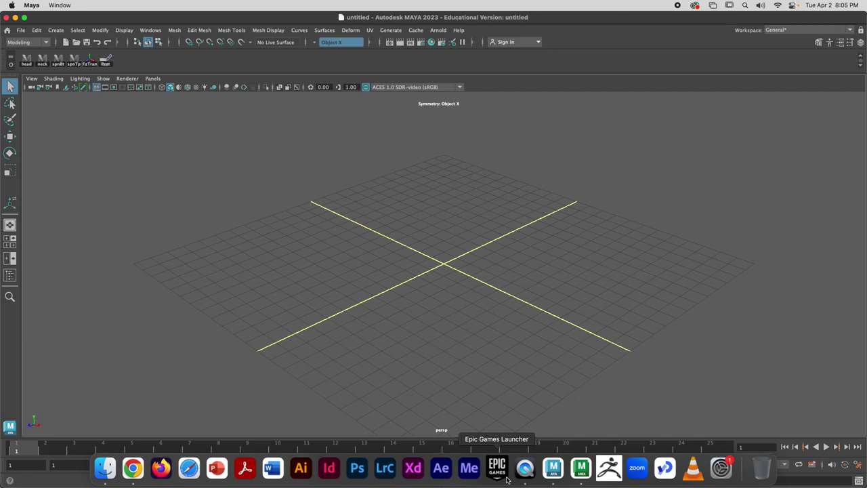
click(578, 471)
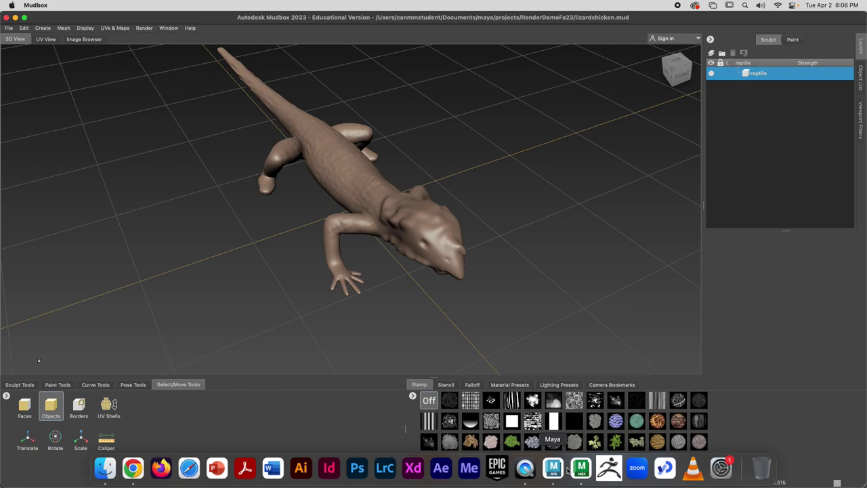
alt+drag(534, 345, 412, 224)
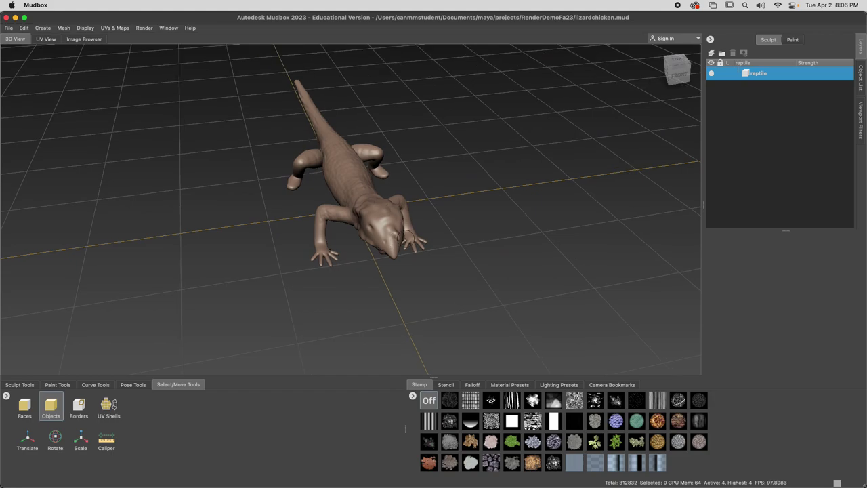
click(8, 29)
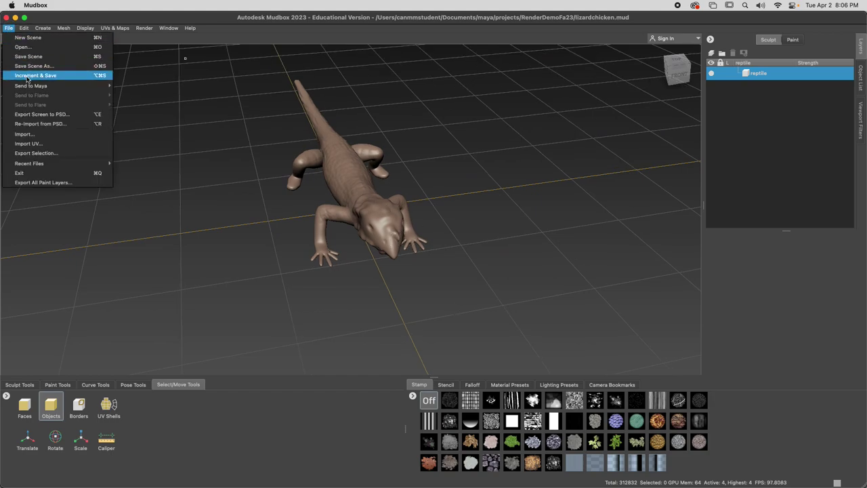
mouse_move(31, 89)
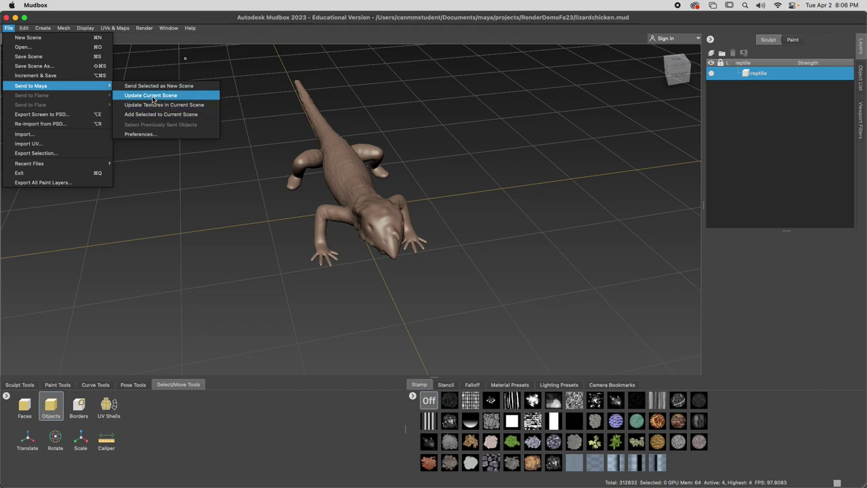
click(543, 334)
click(553, 468)
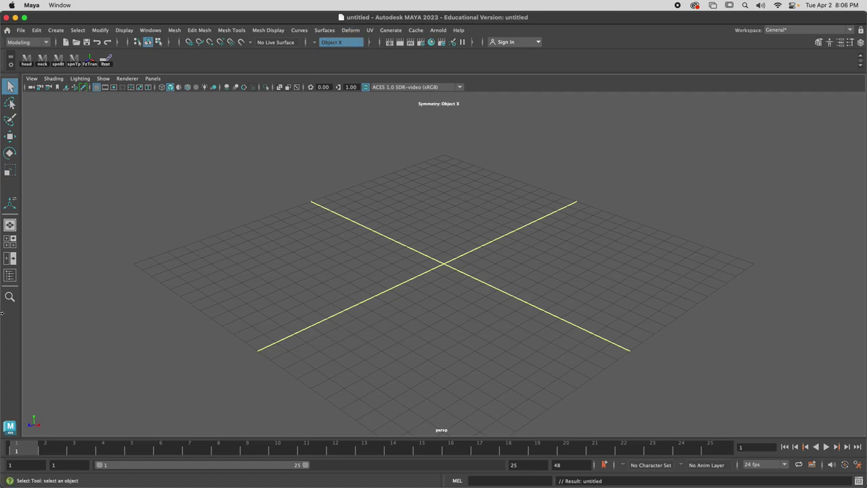
Step: Return to Mudbox, select the faces of one front toe and try to delete them, finishing with the selection cleared
mouse_move(346, 482)
click(584, 469)
alt+drag(456, 254, 438, 292)
scroll(438, 292, up, 2)
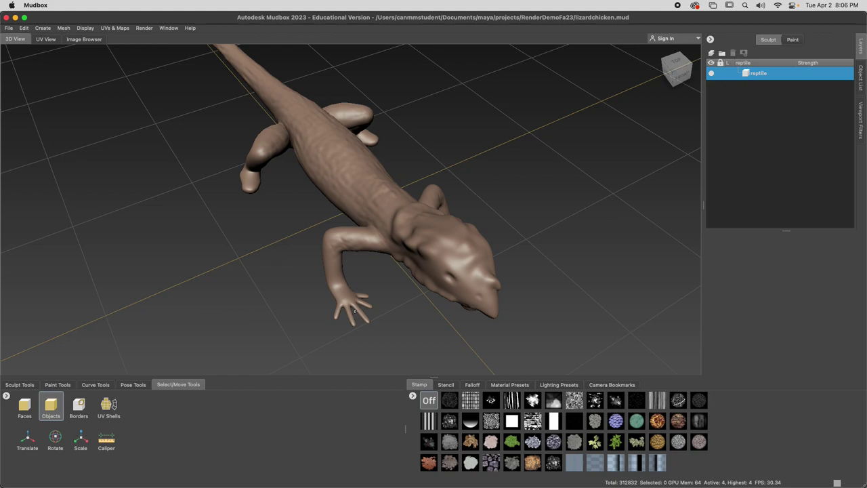
alt+drag(355, 311, 374, 313)
scroll(374, 313, up, 6)
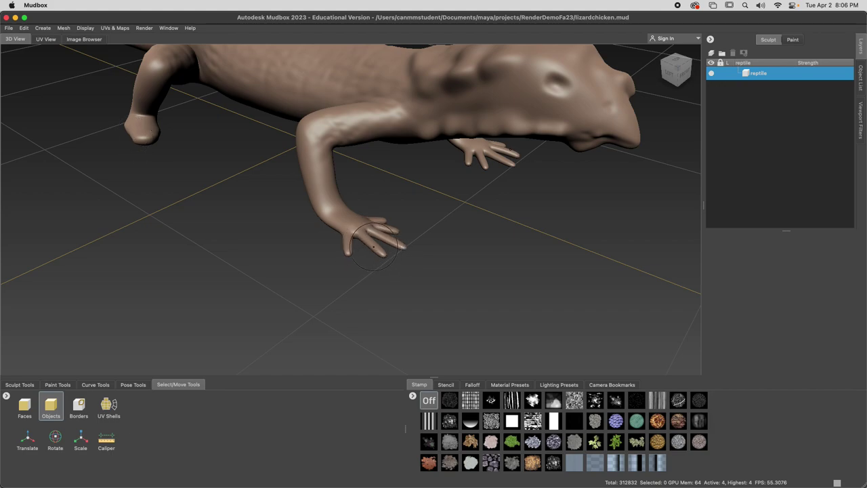
click(25, 406)
drag(364, 236, 385, 254)
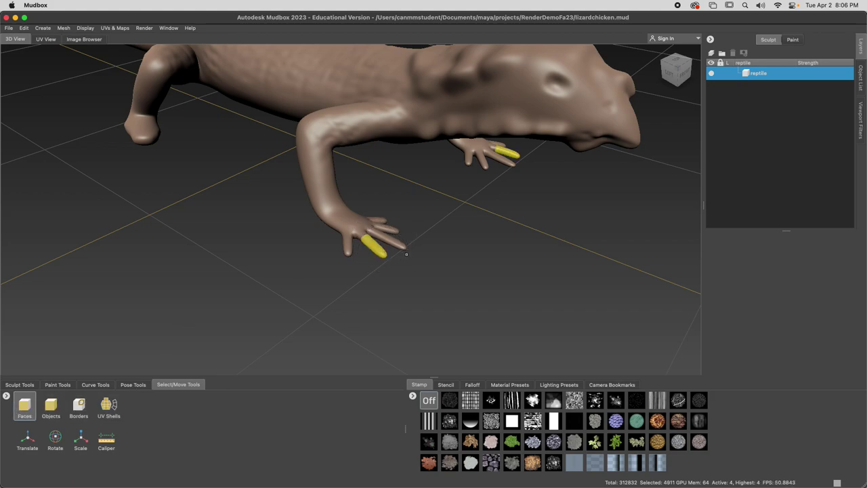
key(Delete)
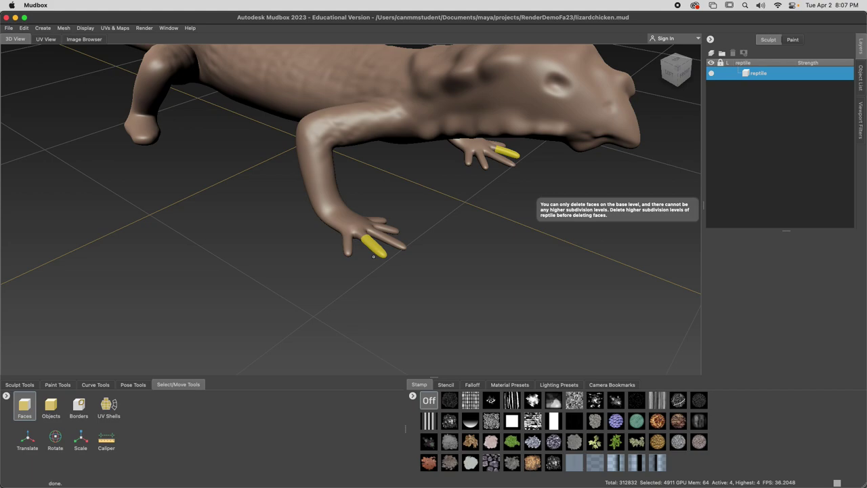
click(51, 407)
click(315, 248)
Step: Select the whole reptile object and add it to the current Maya scene, sending the base mesh instead of the current level
alt+drag(458, 289, 426, 291)
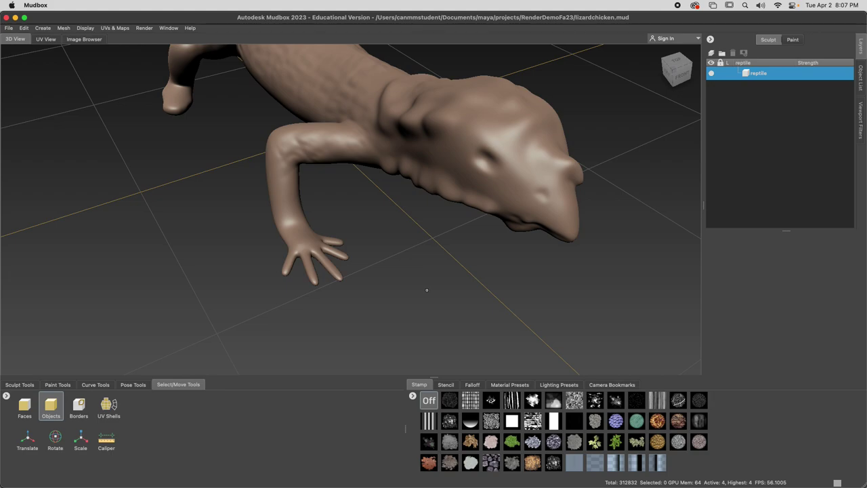
click(500, 187)
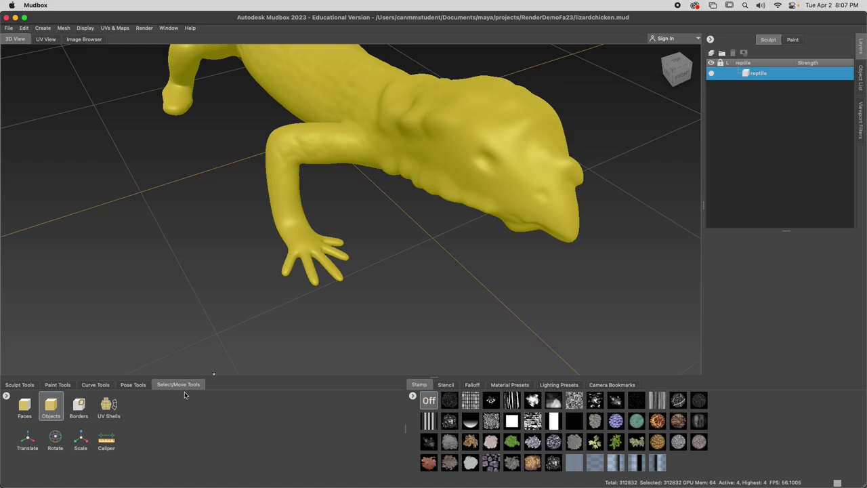
click(9, 28)
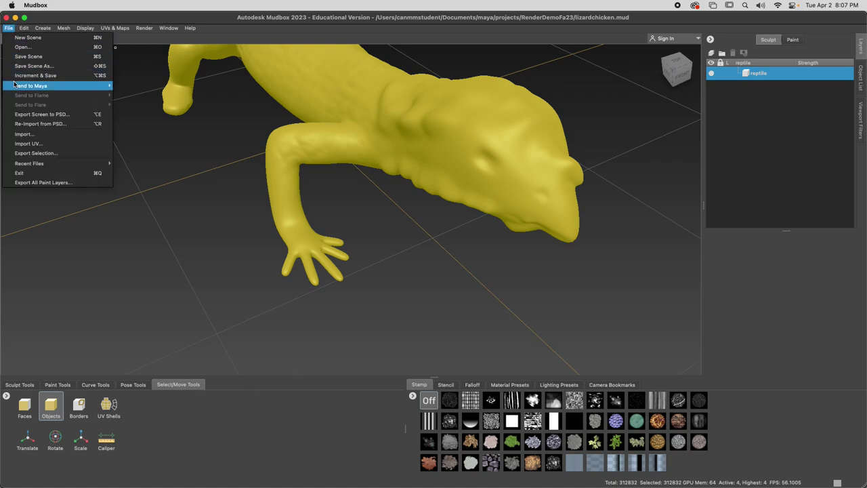
mouse_move(14, 84)
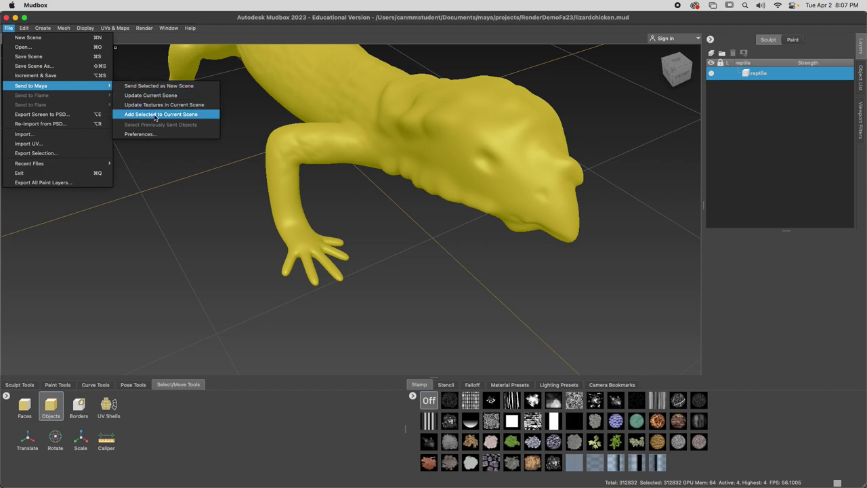
click(156, 116)
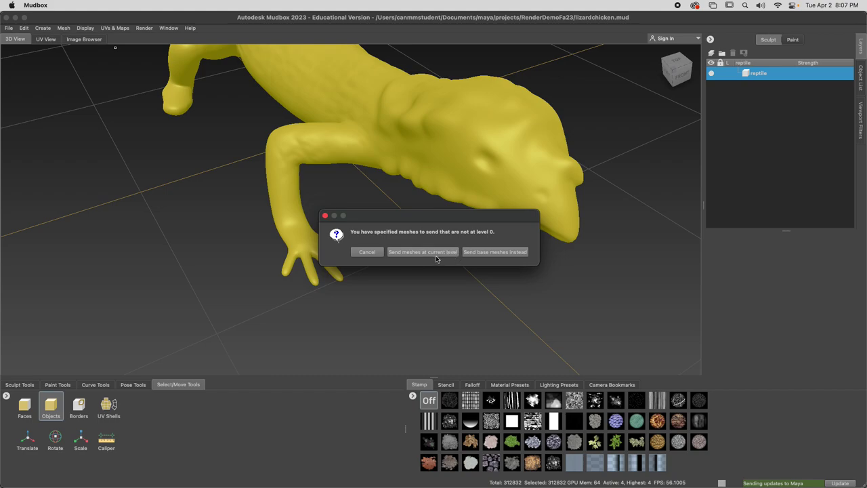
click(495, 255)
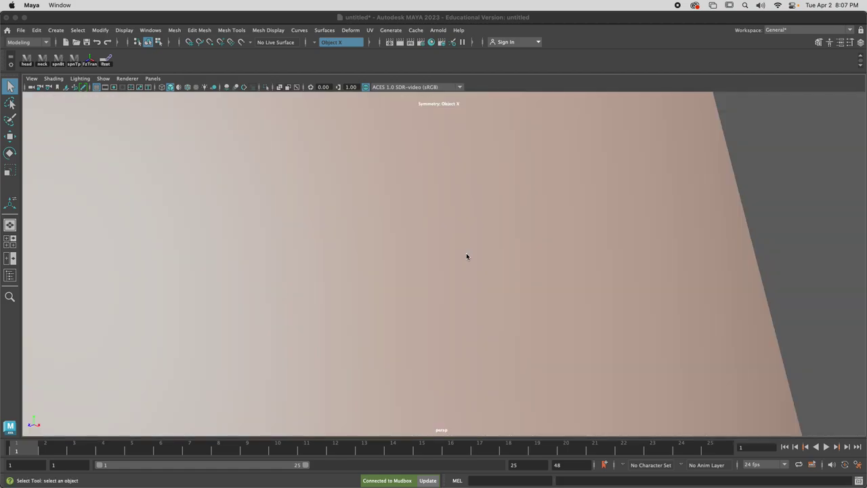
Step: In Maya, select the imported reptile and switch it to face selection for editing a front foot
scroll(466, 256, down, 10)
scroll(464, 257, down, 8)
scroll(462, 258, up, 3)
click(453, 233)
scroll(439, 276, down, 4)
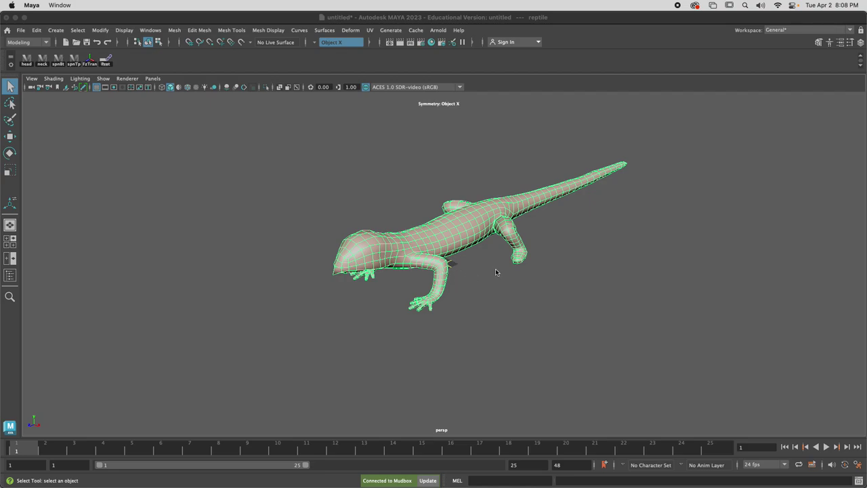
scroll(515, 279, up, 3)
alt+drag(465, 333, 492, 375)
scroll(502, 375, up, 3)
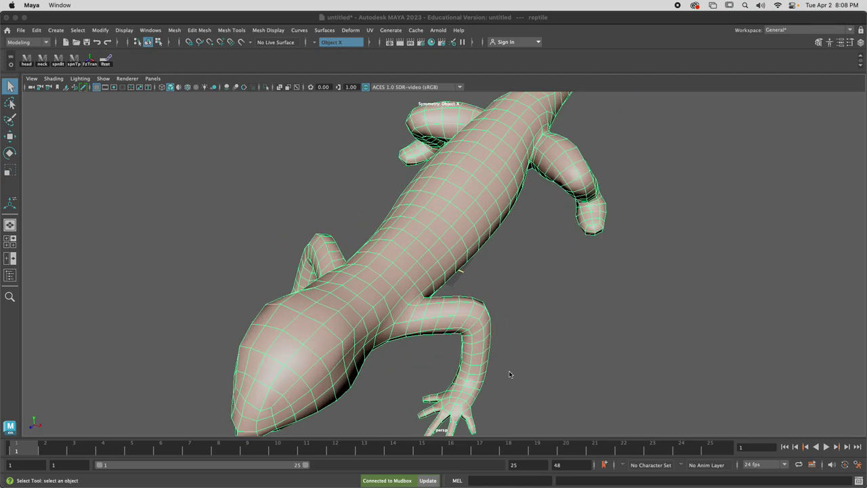
alt+middle_drag(510, 372, 487, 273)
alt+drag(411, 328, 461, 328)
scroll(490, 300, up, 5)
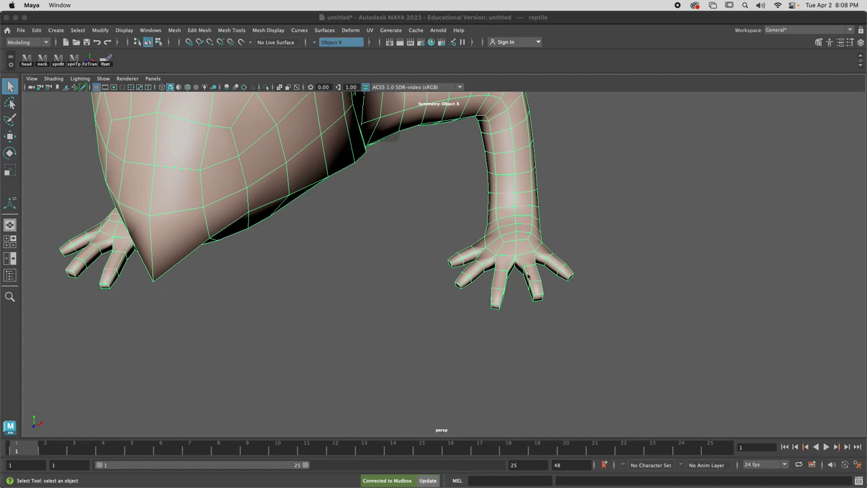
right_drag(537, 281, 536, 253)
alt+drag(520, 284, 484, 300)
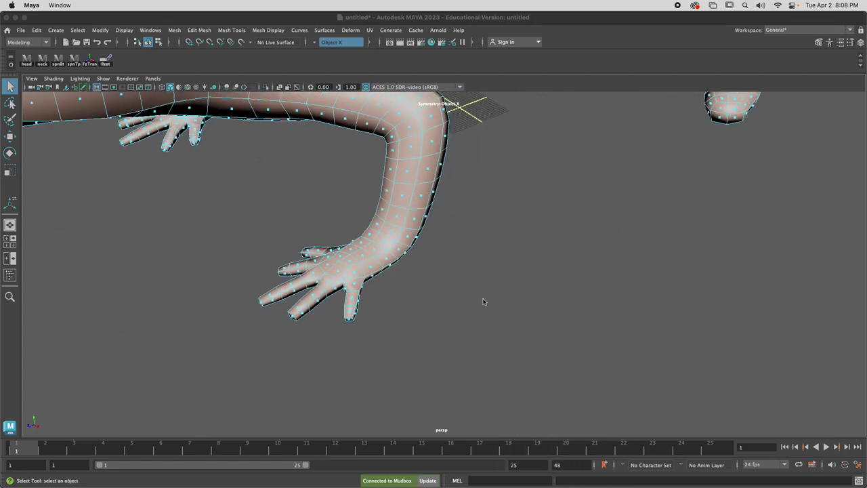
Step: With Object X symmetry, delete two neighbouring front toes by growing each selection from the toe's tip faces
drag(259, 304, 275, 318)
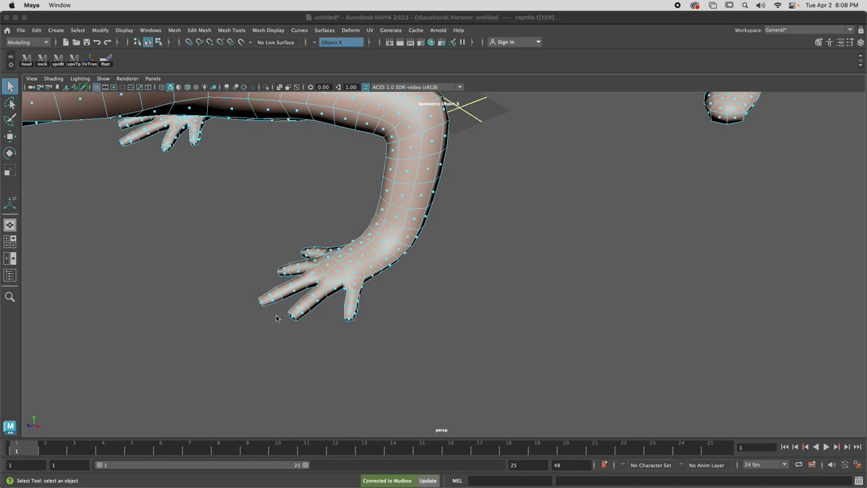
key(shift+period)
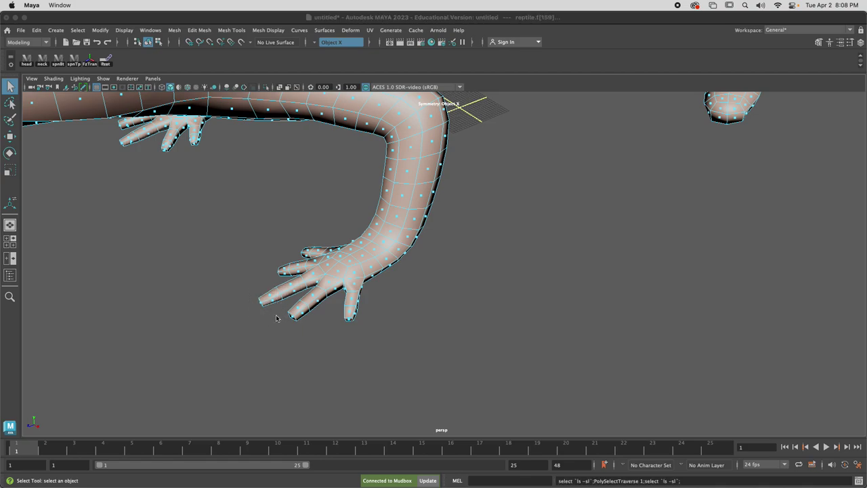
key(Delete)
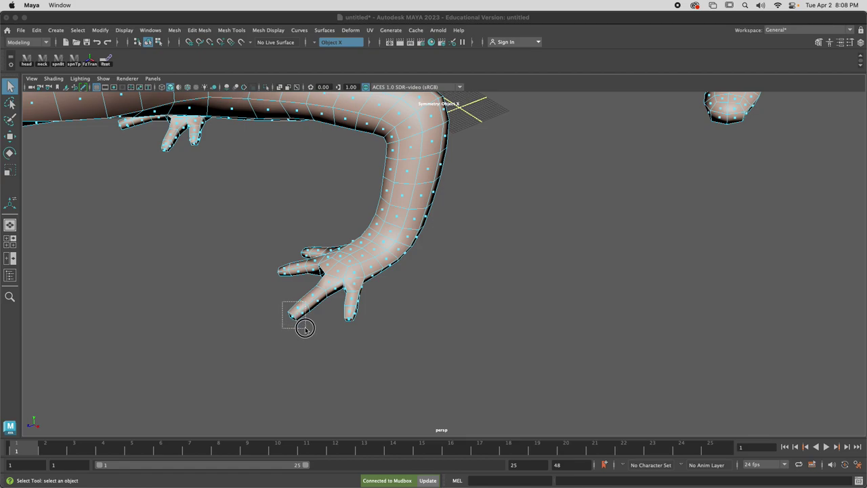
key(shift+period)
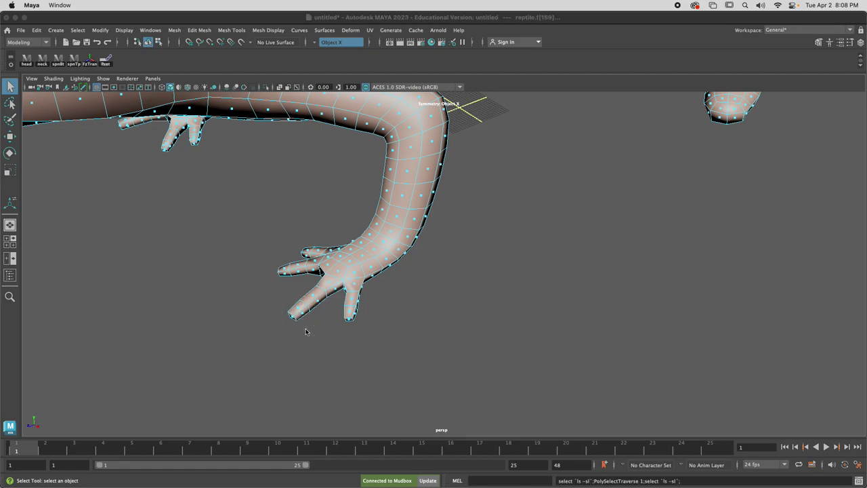
key(Delete)
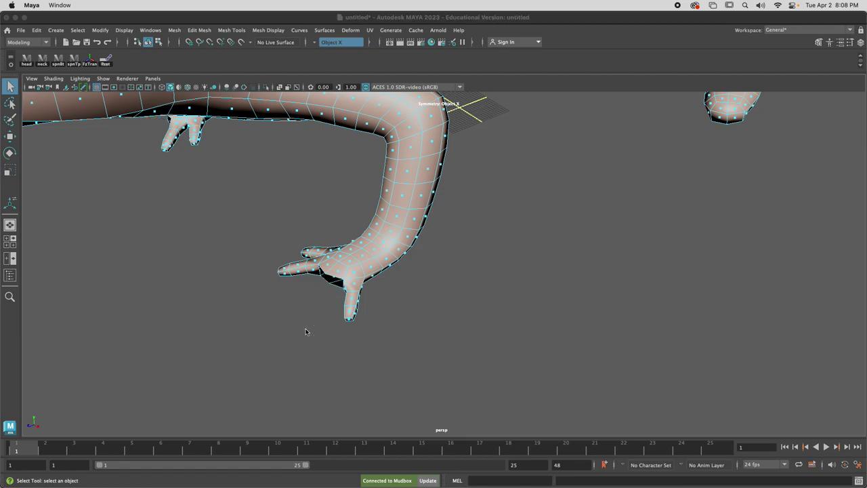
Step: Delete the rear outer toe of the front foot by growing the selection from its tip
scroll(328, 340, up, 3)
drag(266, 344, 294, 368)
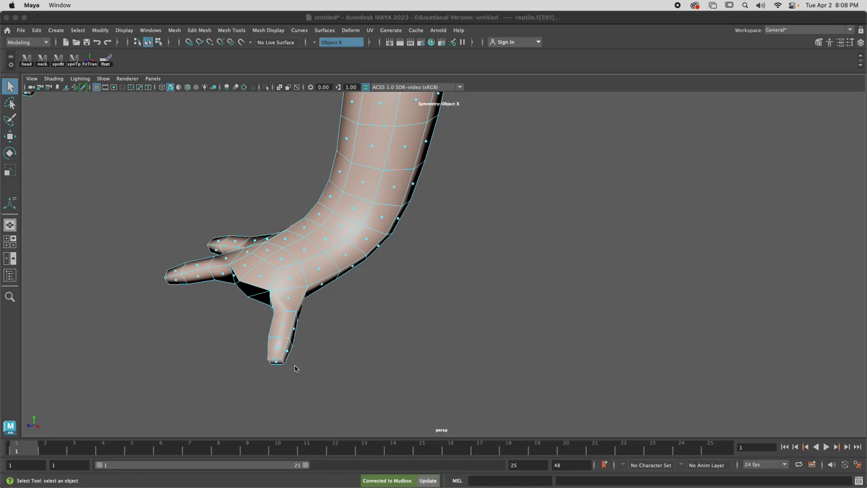
key(shift+period)
key(Delete)
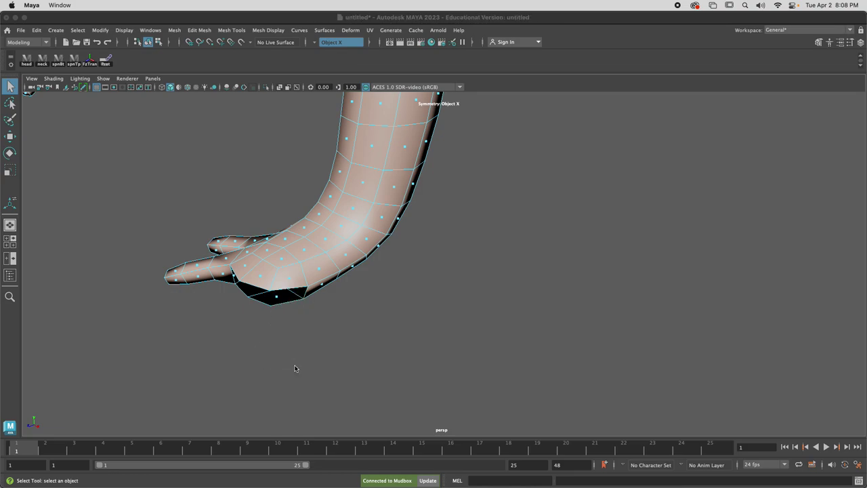
Step: Delete the two remaining toes of the front foot, growing the face selection from their tips down to the foot
mouse_move(291, 368)
alt+mouse_down()
mouse_move(305, 365)
mouse_move(276, 368)
alt+mouse_up()
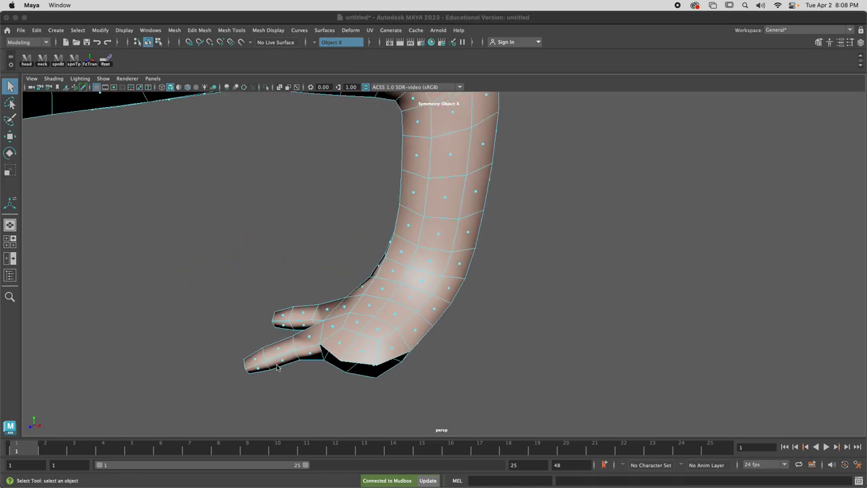
drag(233, 348, 257, 384)
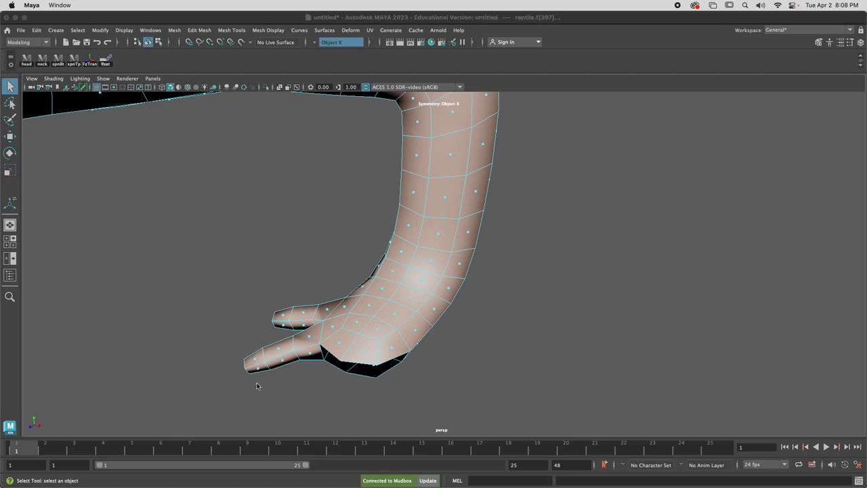
key(shift+period)
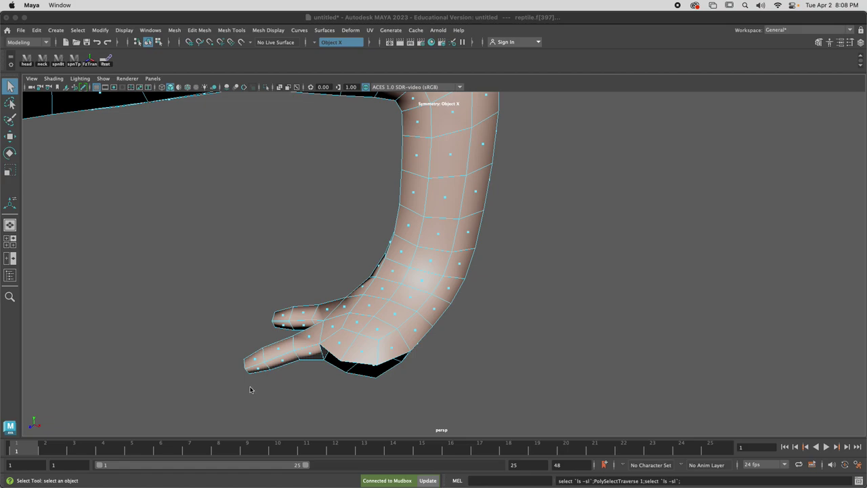
key(Delete)
alt+drag(253, 387, 321, 360)
key(shift+period)
key(shift+period)
key(Delete)
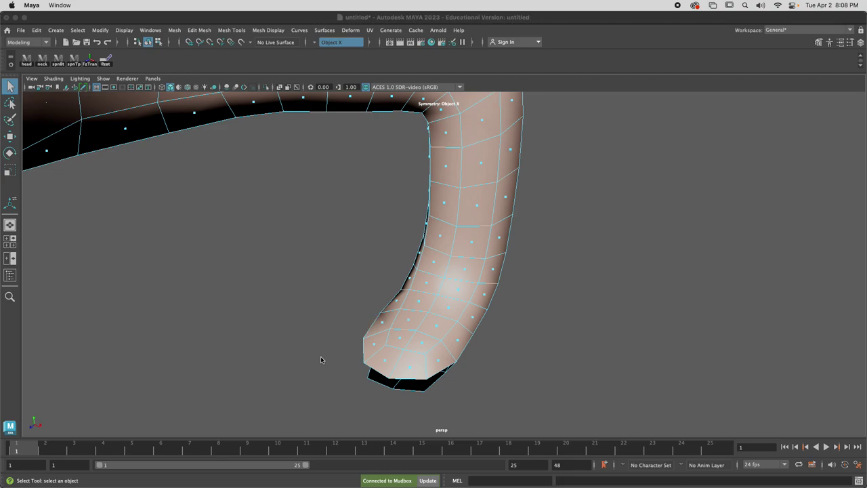
Step: Switch the reptile mesh to edge selection at the open end of the front foot
alt+drag(320, 360, 385, 169)
scroll(416, 174, up, 3)
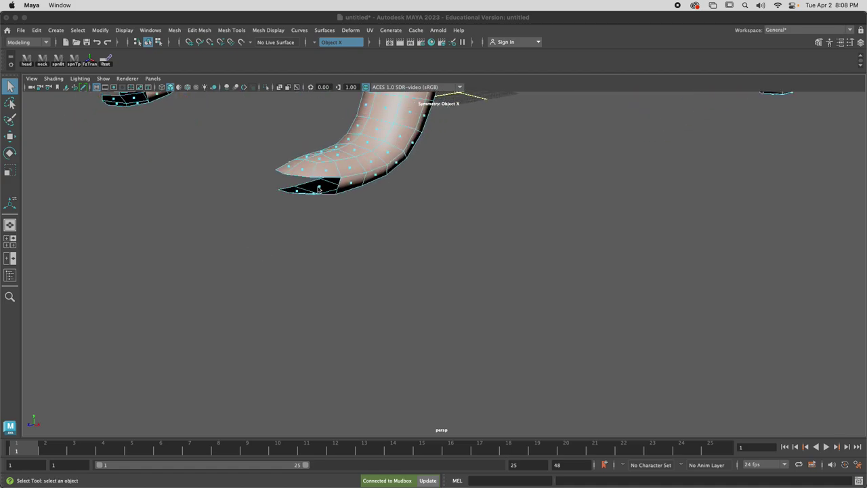
alt+drag(318, 187, 332, 178)
right_drag(332, 178, 334, 154)
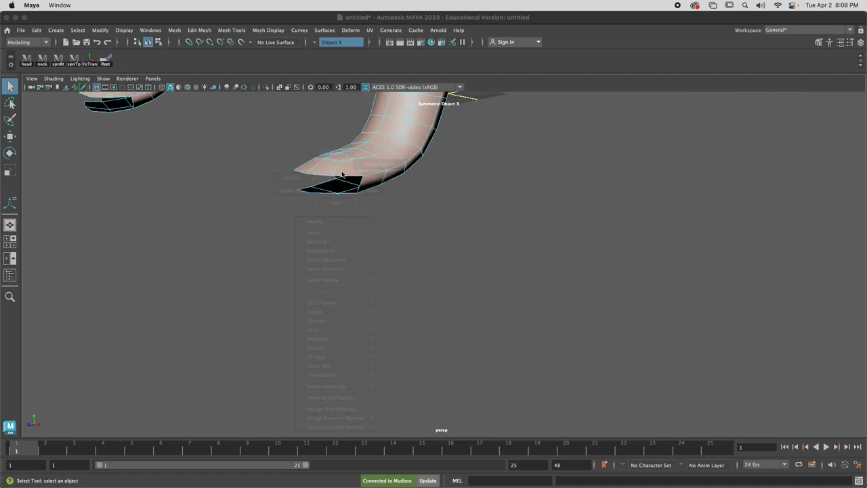
alt+drag(347, 180, 367, 197)
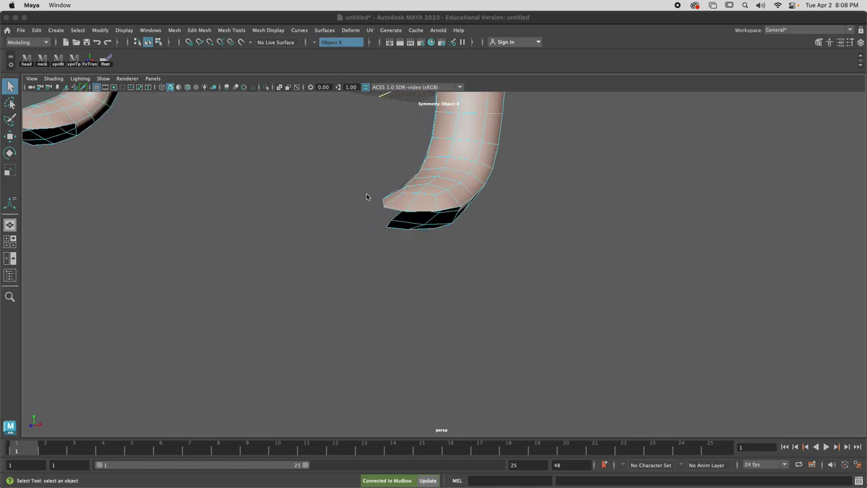
Step: Try to bridge the upper and lower rim edges at the corner of the front foot's opening with symmetry on
click(447, 212)
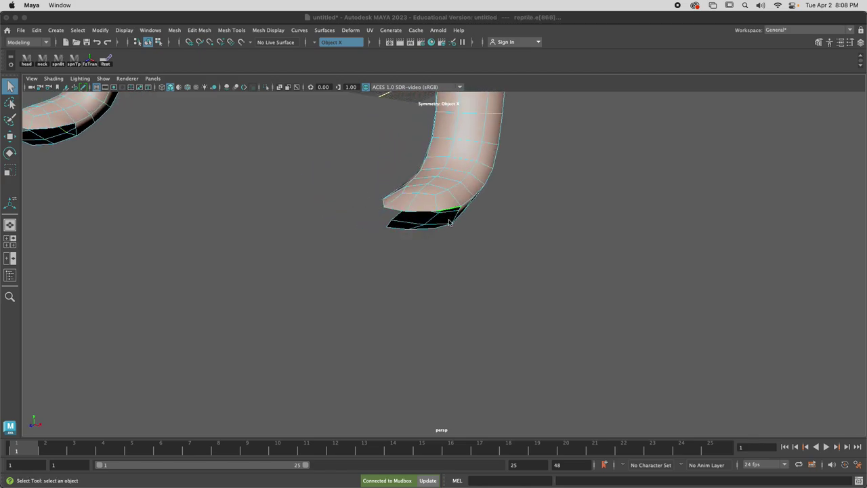
alt+drag(473, 244, 398, 225)
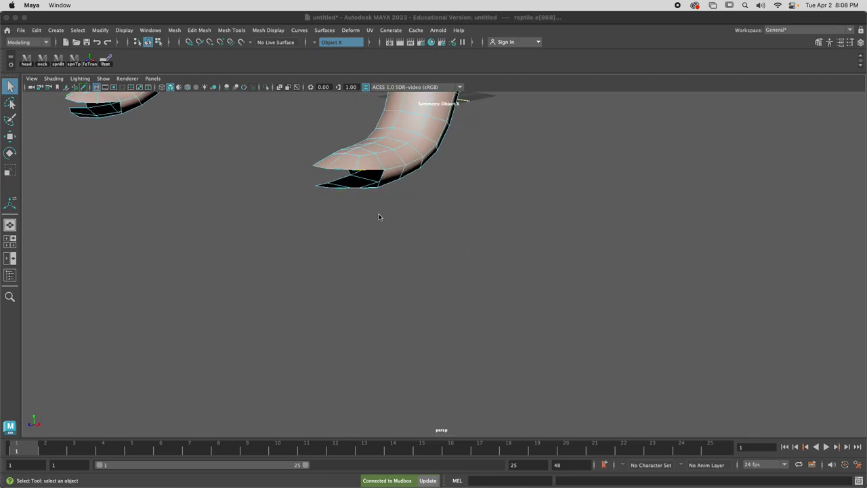
alt+drag(364, 201, 387, 199)
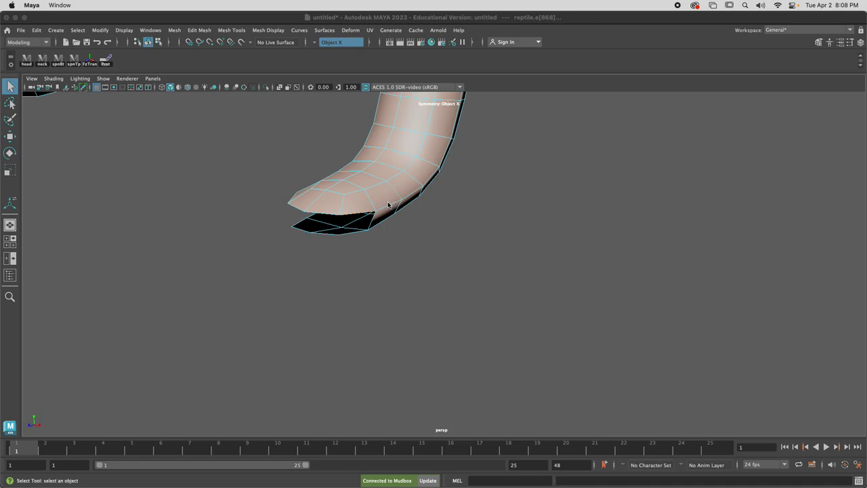
mouse_move(379, 225)
alt+mouse_down()
mouse_move(360, 226)
mouse_move(377, 236)
alt+mouse_up()
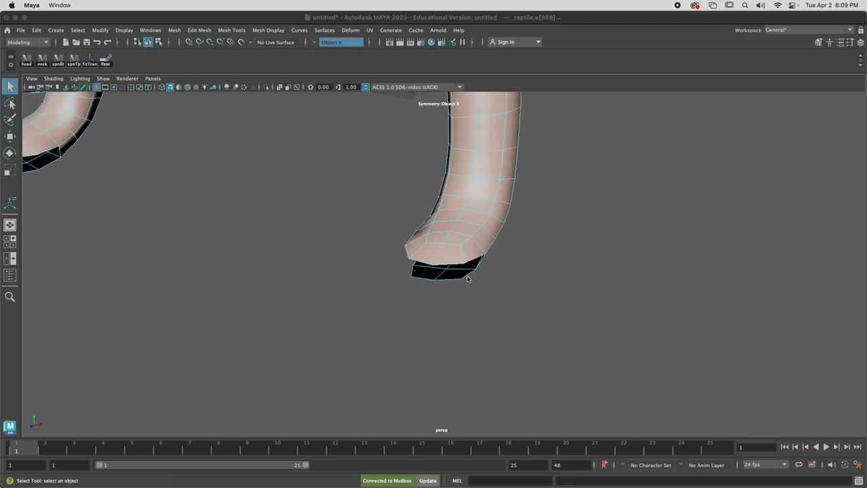
click(445, 283)
alt+drag(446, 295, 516, 289)
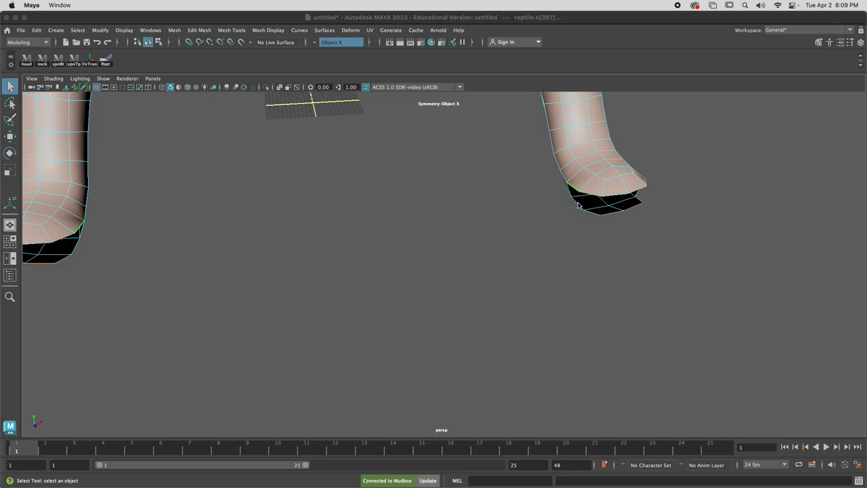
click(200, 30)
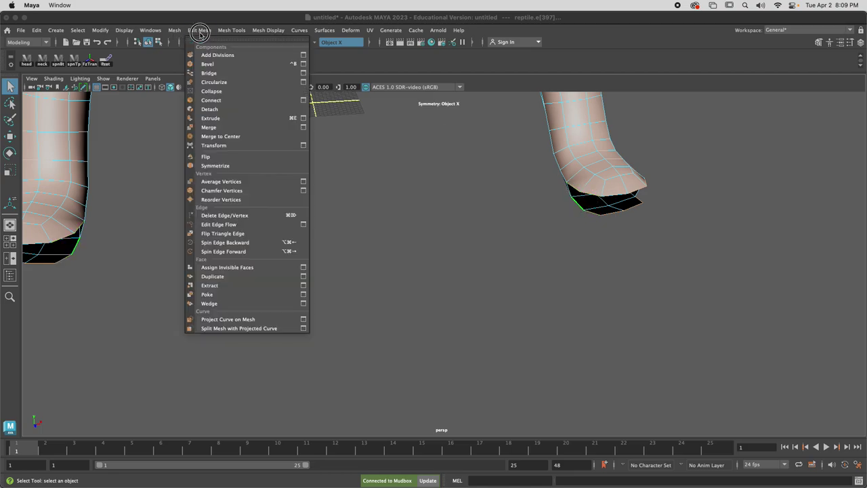
click(208, 73)
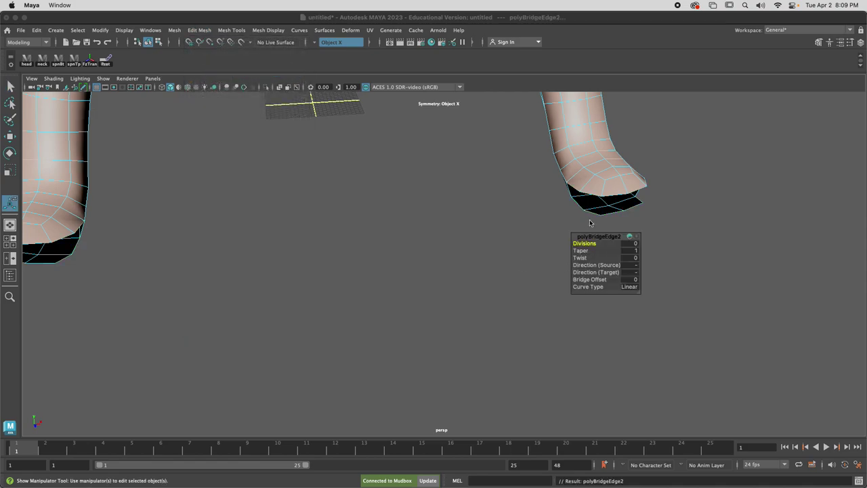
Step: Turn off symmetry so that edge selections on the foot opening affect only one side
click(614, 216)
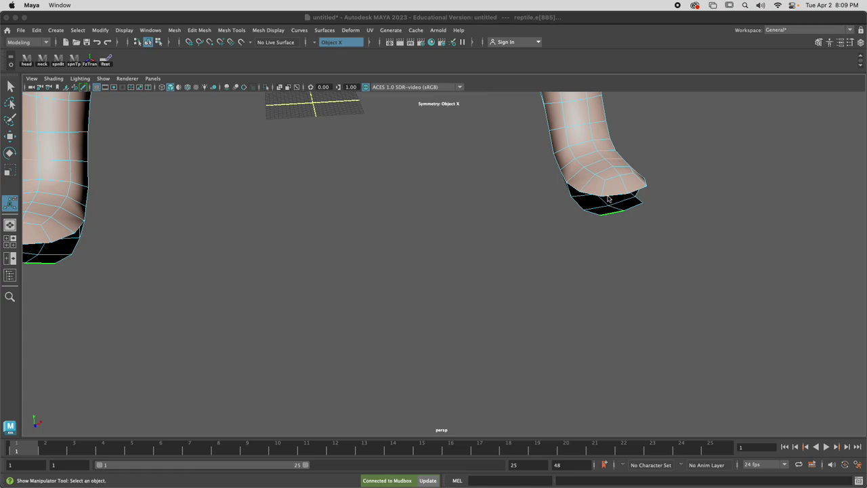
alt+drag(586, 218, 483, 211)
click(529, 228)
click(563, 227)
click(333, 42)
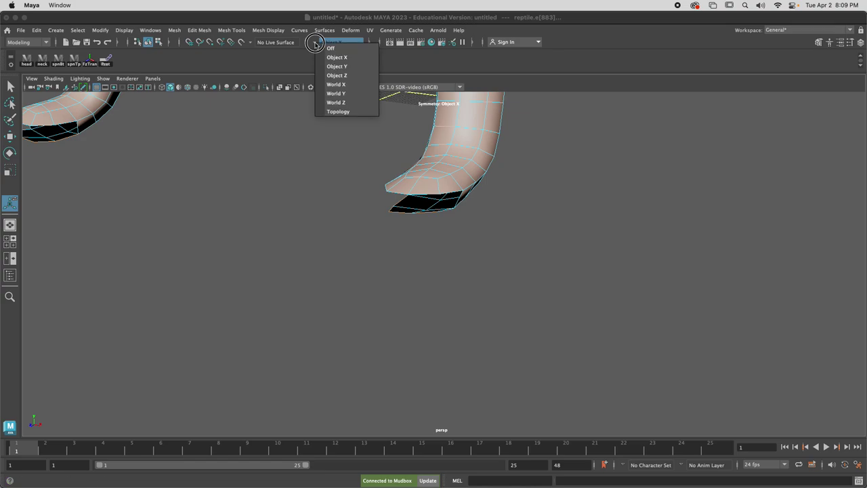
click(332, 52)
Step: Try to close the front foot's opening with Fill Hole from a selected upper rim edge
alt+drag(519, 252, 376, 229)
click(450, 230)
shift+click(453, 214)
click(426, 207)
click(421, 202)
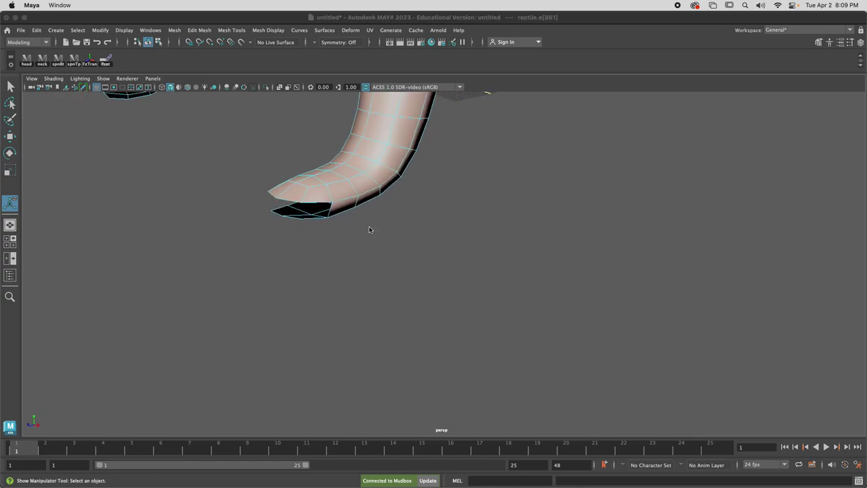
click(311, 206)
click(184, 30)
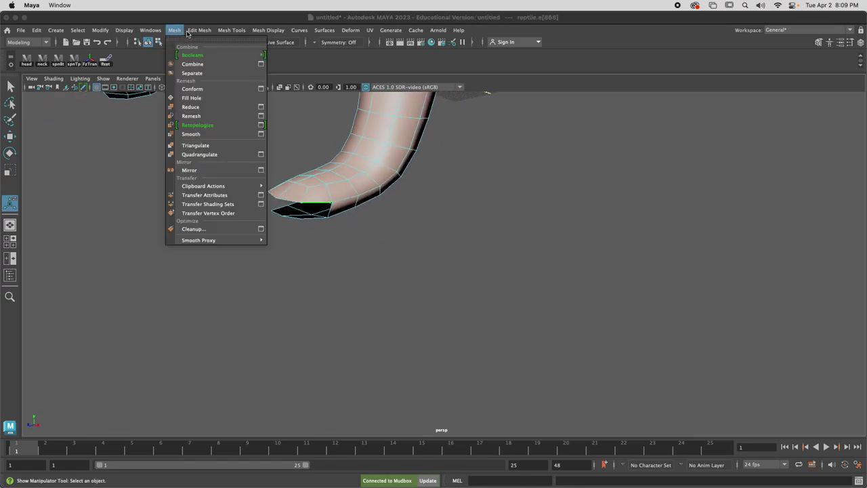
click(188, 98)
Step: Try Fill Hole on the front foot's opening from a selected lower rim edge
click(306, 214)
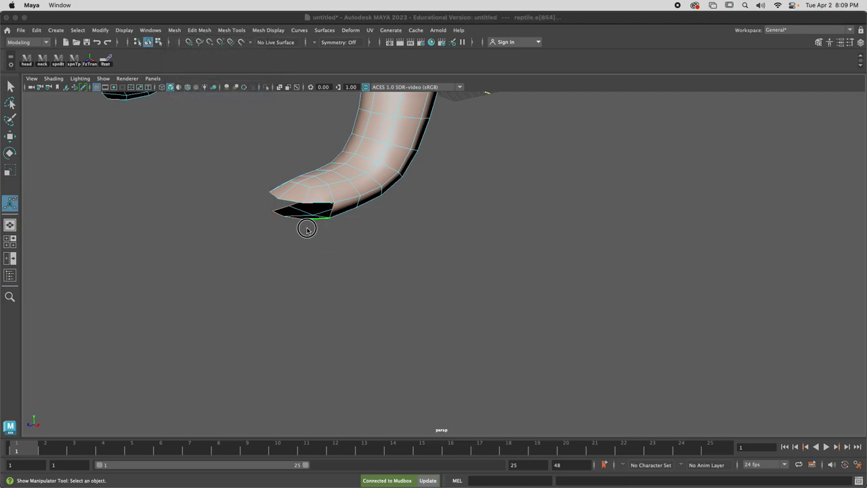
alt+drag(304, 229, 357, 215)
click(231, 31)
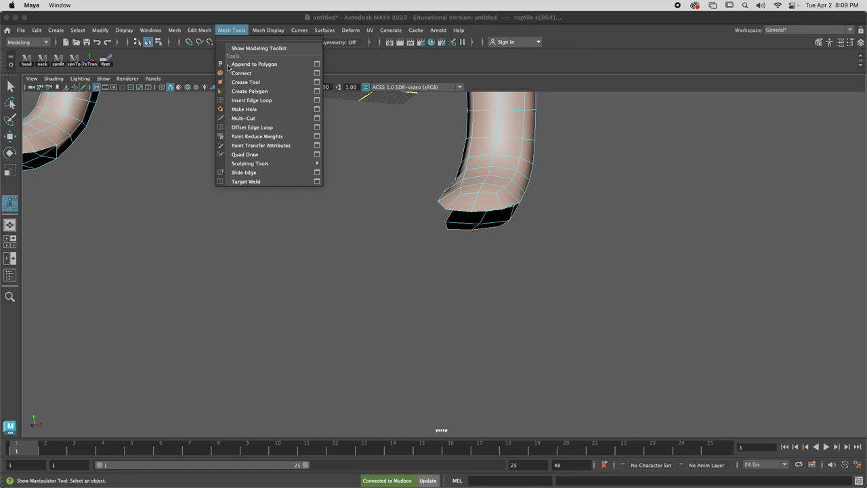
mouse_move(174, 30)
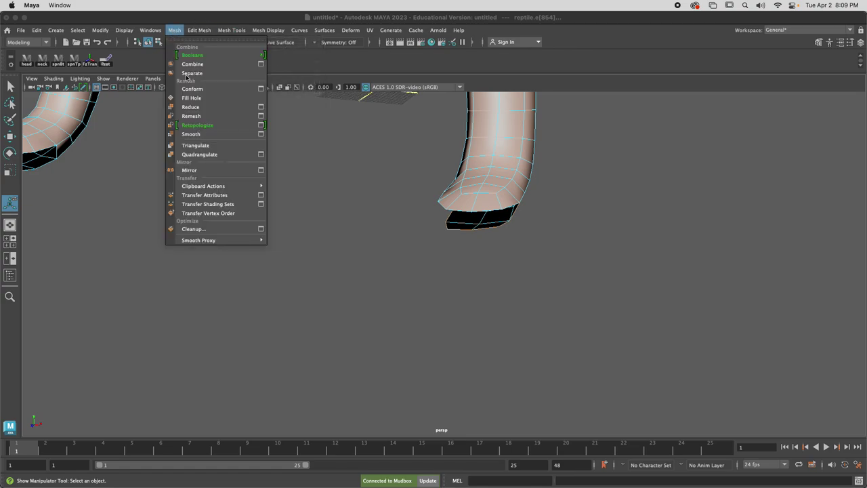
click(191, 98)
alt+drag(446, 243, 546, 228)
alt+drag(507, 198, 596, 177)
scroll(566, 264, up, 2)
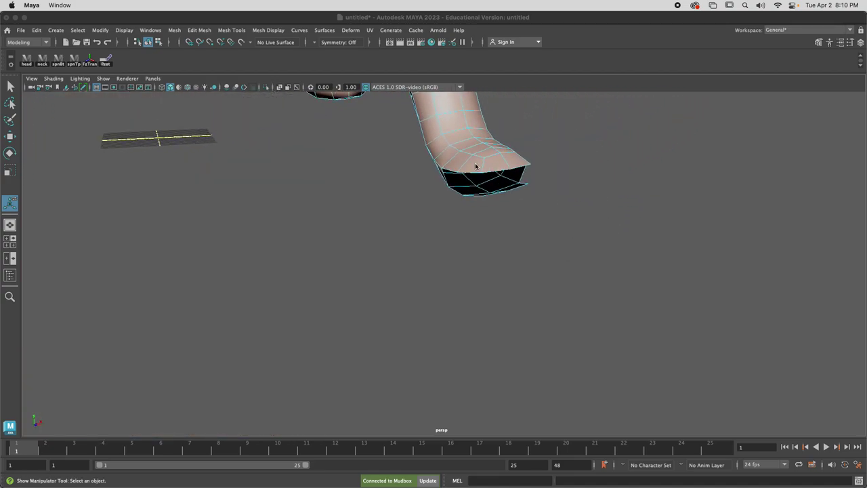
Step: Try to patch the front foot's opening with Append to Polygon, starting from the rim edges at its corner
click(231, 30)
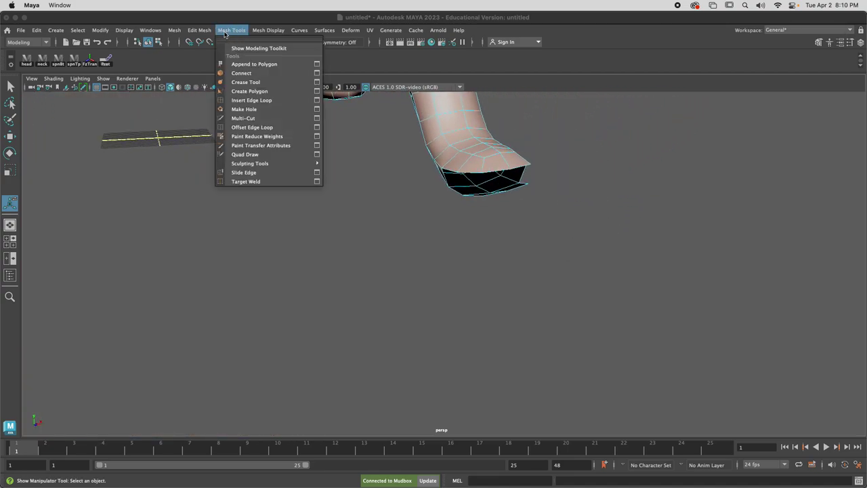
click(249, 64)
drag(463, 212, 512, 237)
alt+right_drag(513, 237, 531, 224)
click(534, 212)
click(534, 204)
click(534, 203)
mouse_move(534, 215)
alt+mouse_down()
mouse_move(521, 219)
mouse_move(532, 232)
alt+mouse_up()
key(z)
key(z)
click(552, 230)
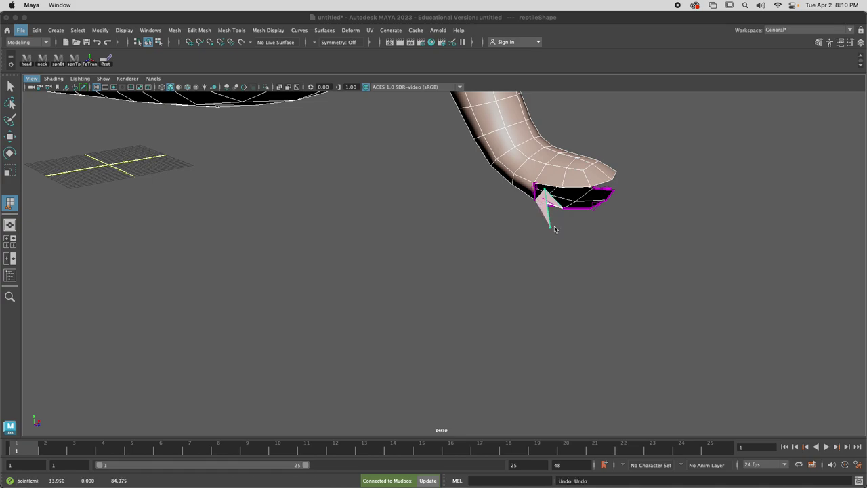
key(q)
click(554, 226)
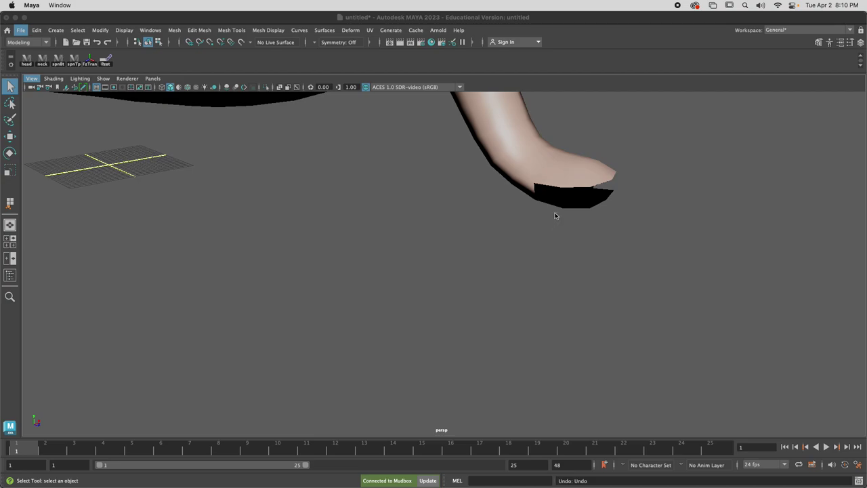
Step: Try Append to Polygon once more between the opening's rim edges, and undo the appended polygons
click(558, 207)
key(y)
click(553, 205)
click(535, 192)
click(542, 188)
alt+drag(545, 191, 504, 236)
key(ctrl+z)
key(ctrl+z)
key(ctrl+z)
key(ctrl+z)
key(ctrl+z)
key(ctrl+z)
key(ctrl+z)
key(ctrl+z)
Step: Return the reptile mesh to edge selection at the front foot's open end
mouse_move(635, 171)
right_down()
mouse_move(633, 182)
mouse_move(635, 172)
right_up()
key(Return)
click(635, 172)
key(Delete)
alt+drag(637, 183, 577, 216)
right_drag(574, 195, 575, 170)
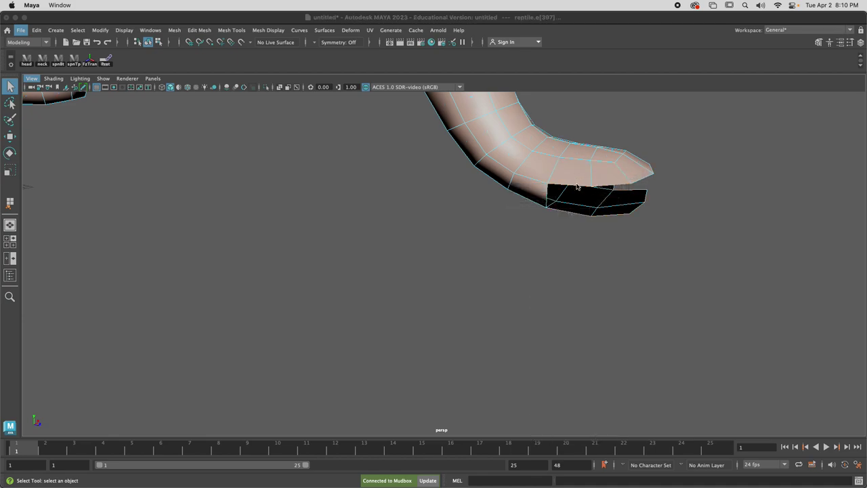
Step: Select the upper rim edges around the front foot's opening and extrude them down towards the lower rim
click(575, 187)
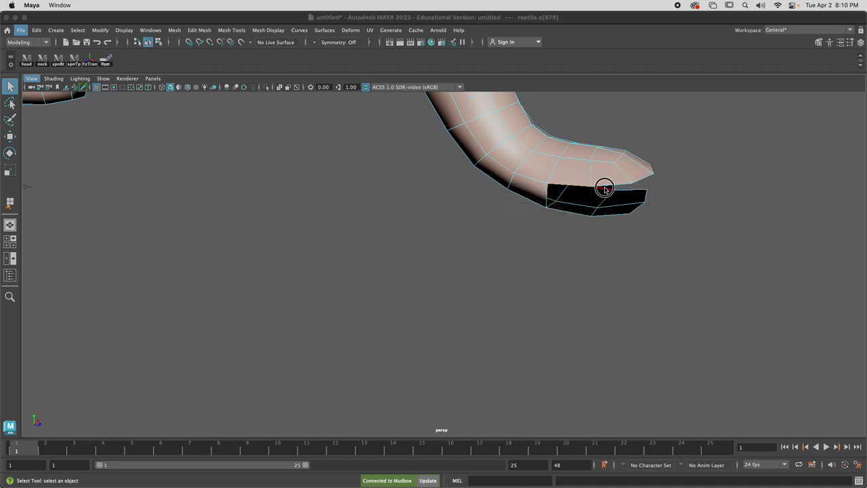
shift+click(612, 187)
double_click(636, 184)
alt+drag(640, 186, 395, 196)
click(444, 193)
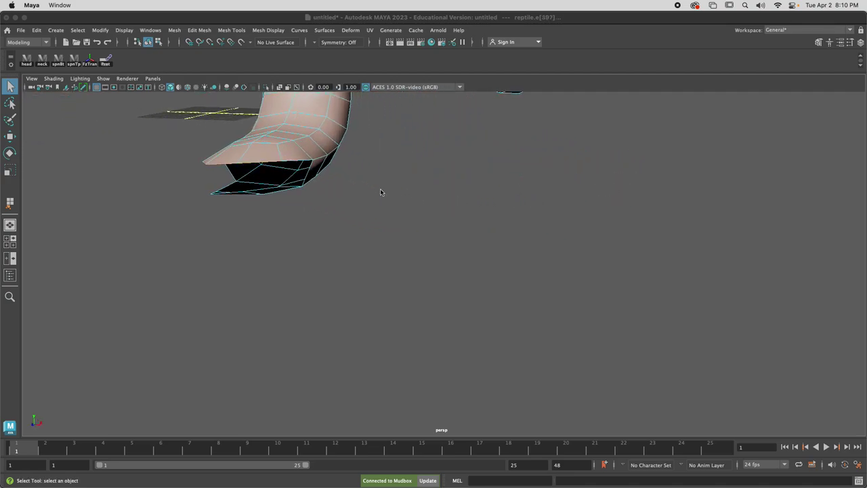
alt+drag(323, 184, 387, 190)
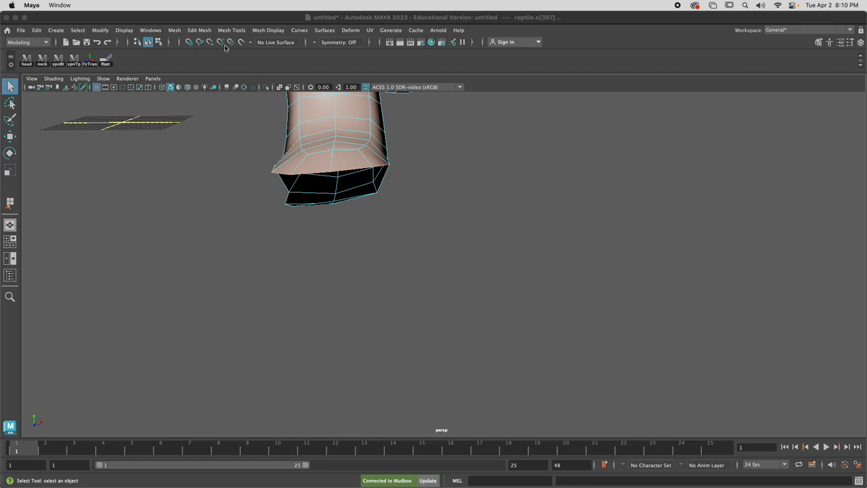
click(200, 31)
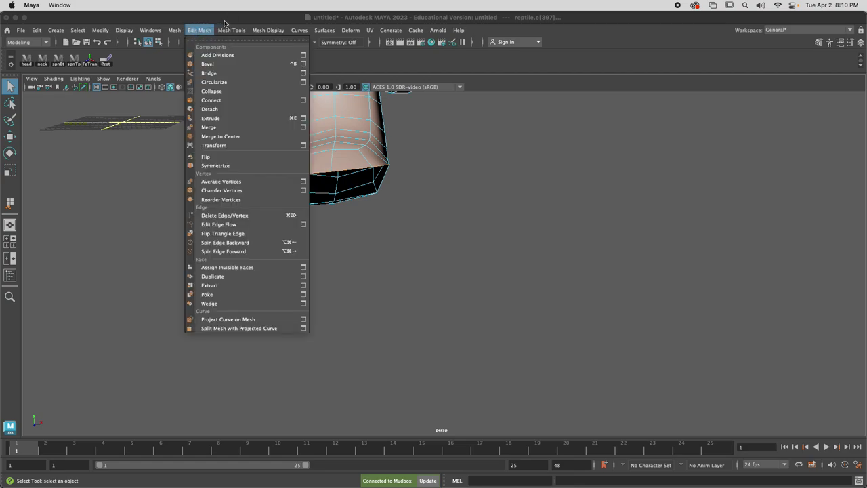
click(454, 193)
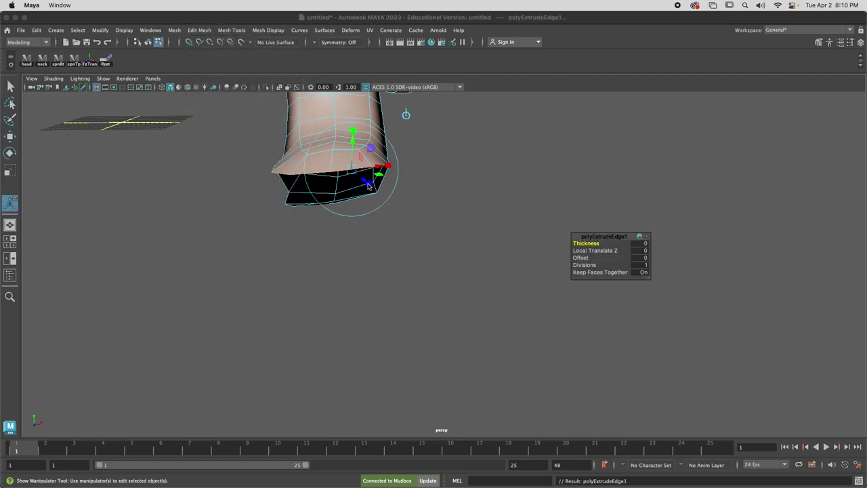
drag(351, 139, 378, 175)
Step: Join the lower border of the extruded faces to the foot's lower rim with Target Weld
click(231, 31)
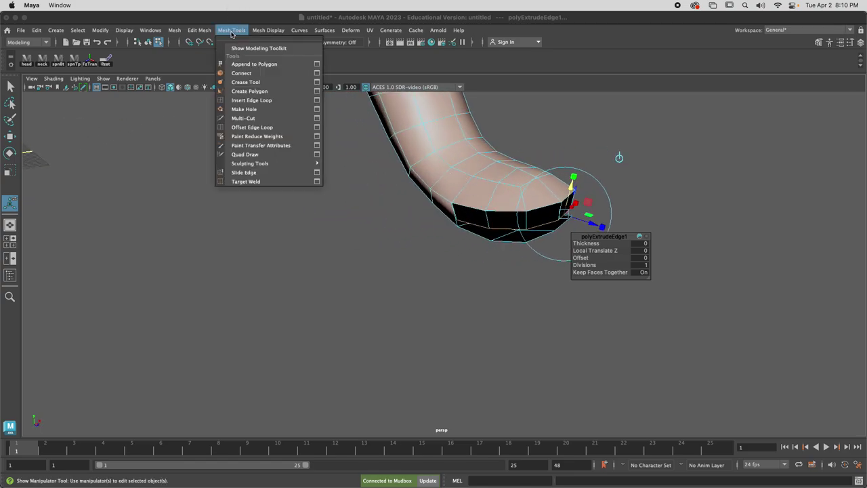
click(245, 181)
drag(472, 224, 512, 244)
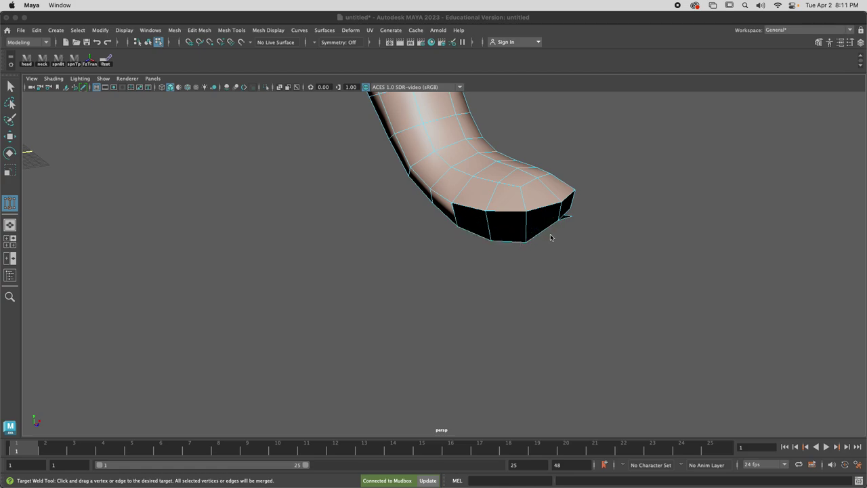
key(z)
alt+drag(566, 242, 538, 238)
alt+drag(478, 234, 191, 210)
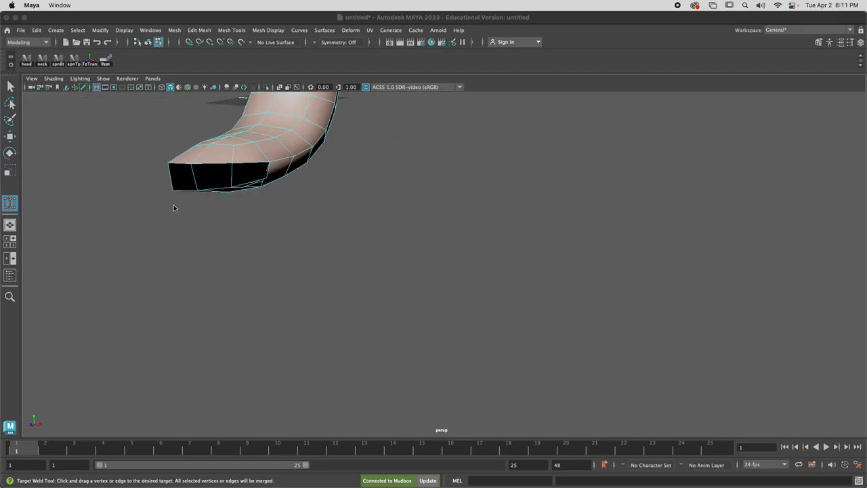
Step: Select the new faces closing the front foot's opening and reverse their normals
key(q)
right_drag(249, 188, 248, 207)
click(248, 181)
alt+drag(247, 181, 298, 122)
shift+click(305, 158)
shift+click(268, 163)
shift+click(399, 162)
shift+click(381, 164)
click(270, 31)
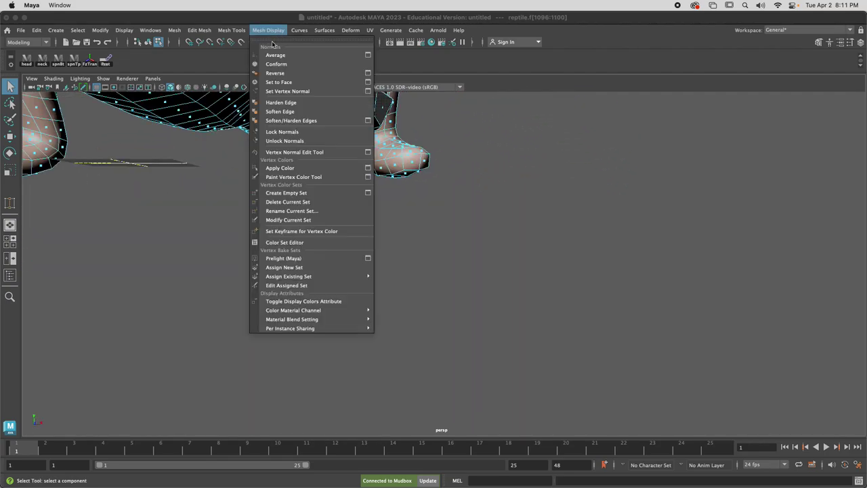
click(275, 73)
Step: Select the upper rim edges of the other front foot's opening and extrude them down towards its lower rim
alt+drag(319, 169, 366, 213)
mouse_move(326, 242)
alt+mouse_down()
mouse_move(361, 244)
mouse_move(333, 248)
alt+mouse_up()
scroll(224, 250, up, 5)
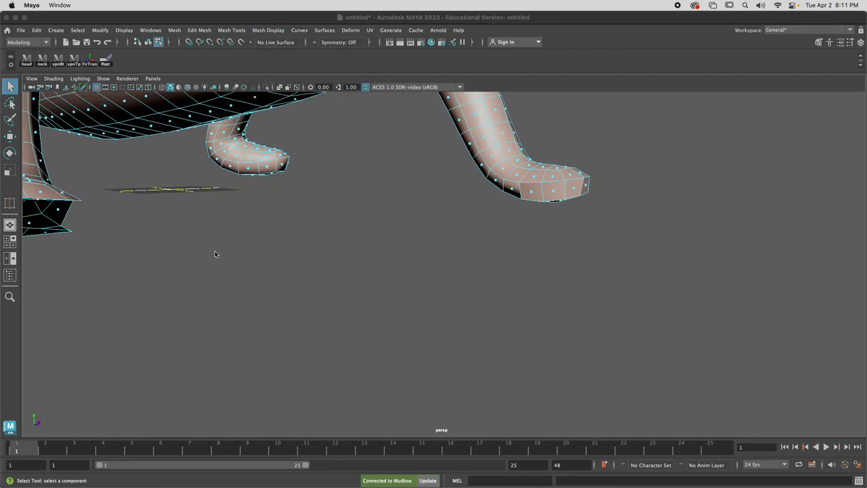
right_click(221, 244)
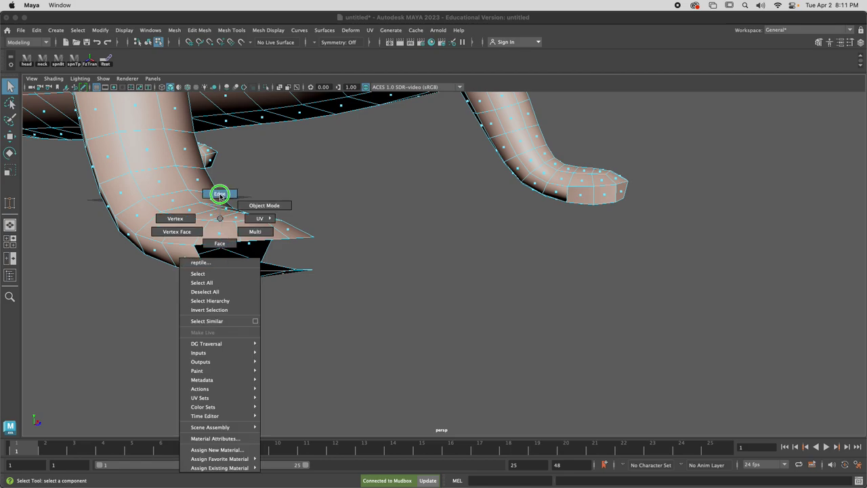
click(220, 194)
shift+click(255, 240)
alt+middle_drag(285, 238, 102, 250)
shift+click(51, 261)
alt+drag(88, 262, 79, 220)
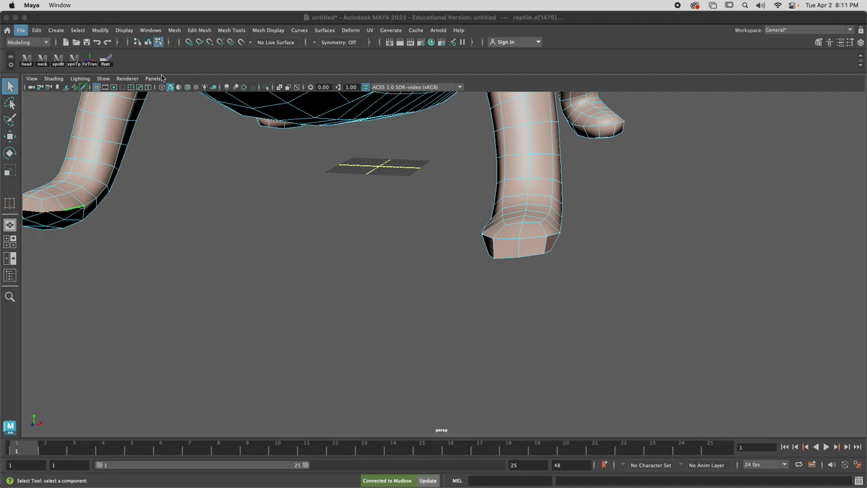
key(ctrl+e)
alt+drag(98, 189, 61, 193)
Step: Target-weld the extruded border of the other front foot to its lower rim to close the opening
click(231, 30)
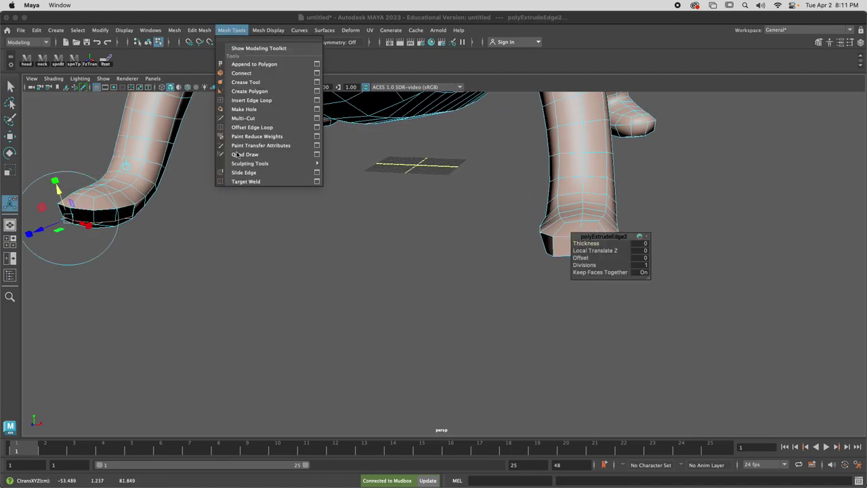
click(246, 182)
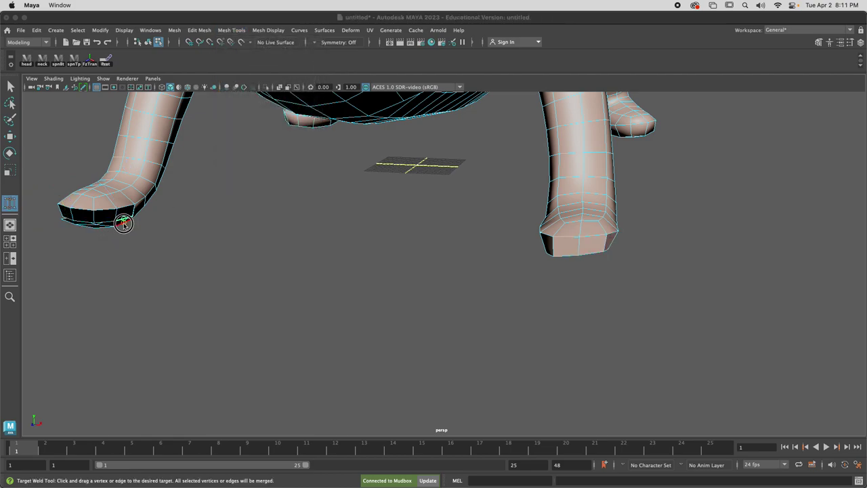
alt+drag(115, 237, 107, 216)
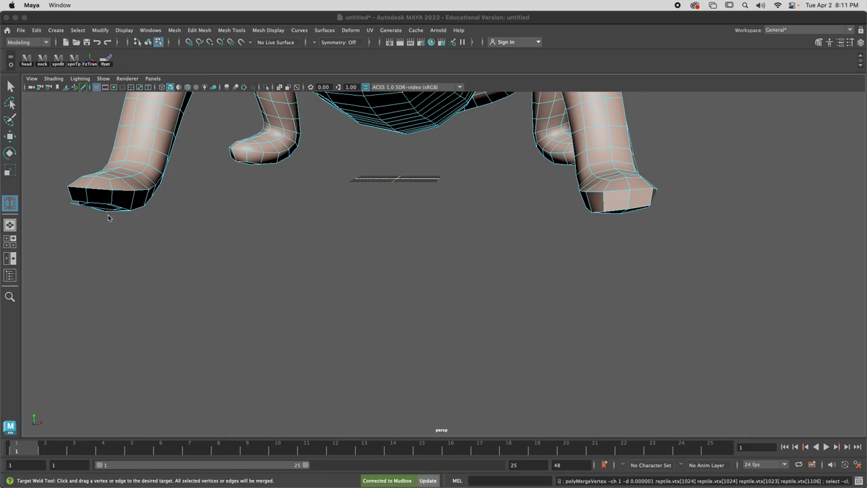
click(119, 206)
click(101, 206)
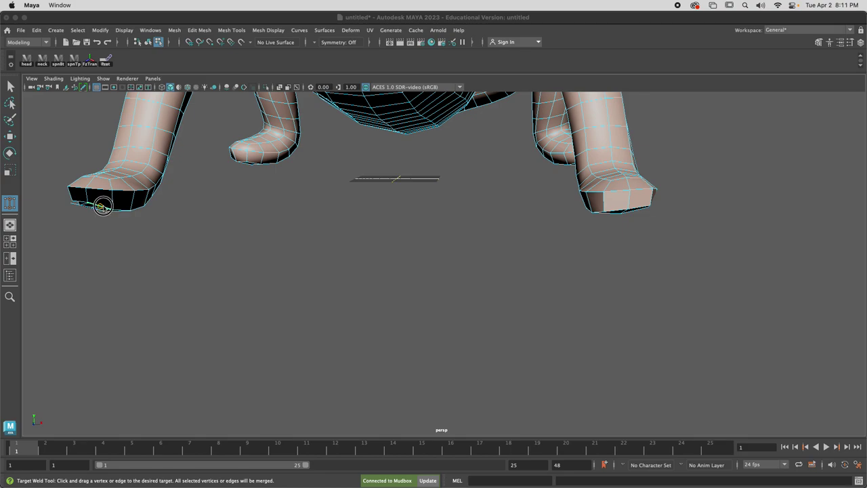
alt+drag(97, 215, 394, 216)
scroll(406, 233, down, 3)
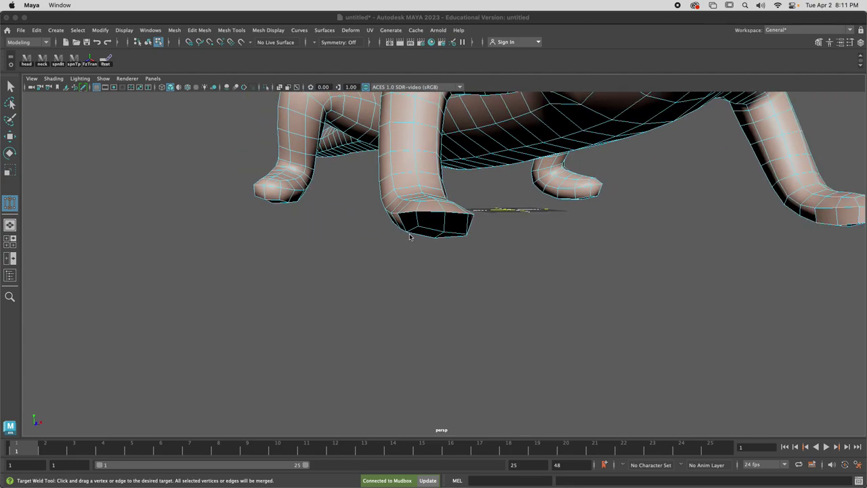
Step: Select the new faces closing the other front foot and reverse their normals
key(w)
key(q)
mouse_move(424, 213)
right_down()
mouse_move(427, 224)
mouse_move(418, 229)
right_up()
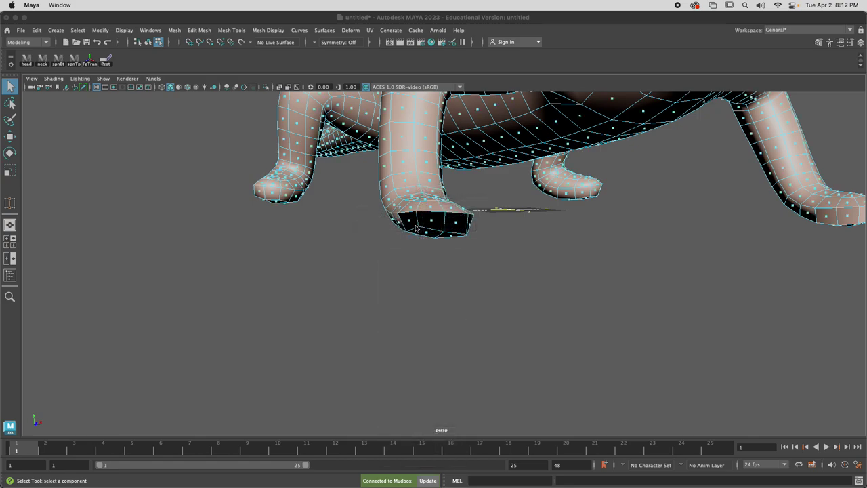
click(441, 224)
shift+click(465, 225)
alt+drag(471, 225, 348, 202)
shift+click(322, 191)
click(264, 30)
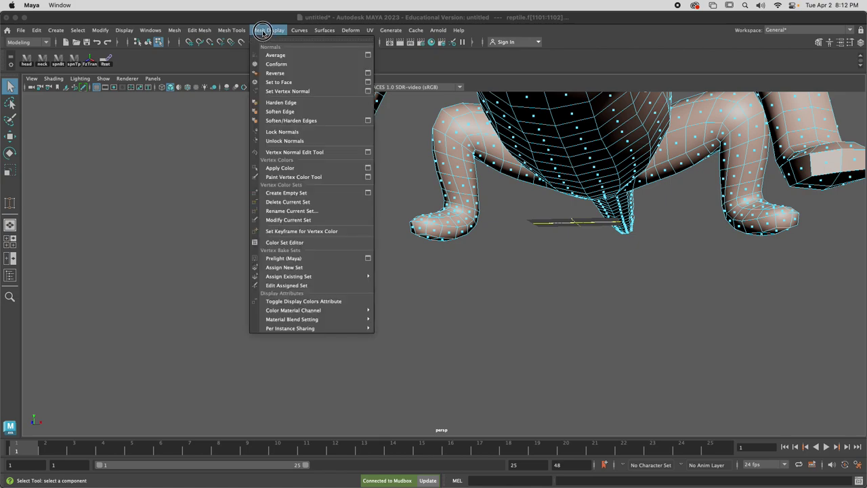
click(271, 74)
Step: Reverse the normals of the individual faces still facing inward on the second foot's new end
scroll(354, 254, down, 3)
click(344, 207)
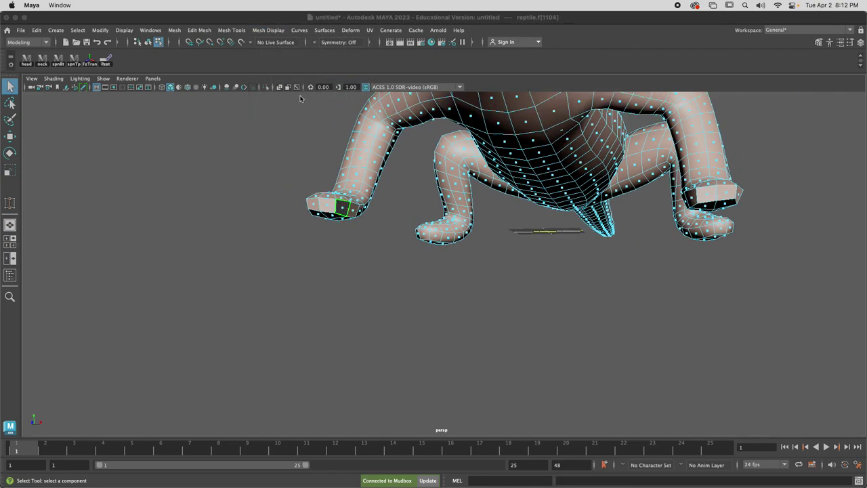
click(268, 30)
click(271, 72)
alt+drag(410, 314, 530, 267)
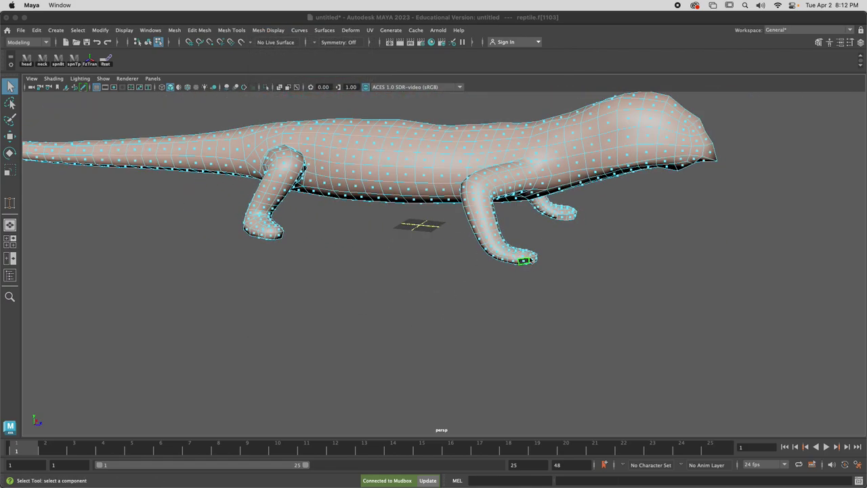
click(276, 31)
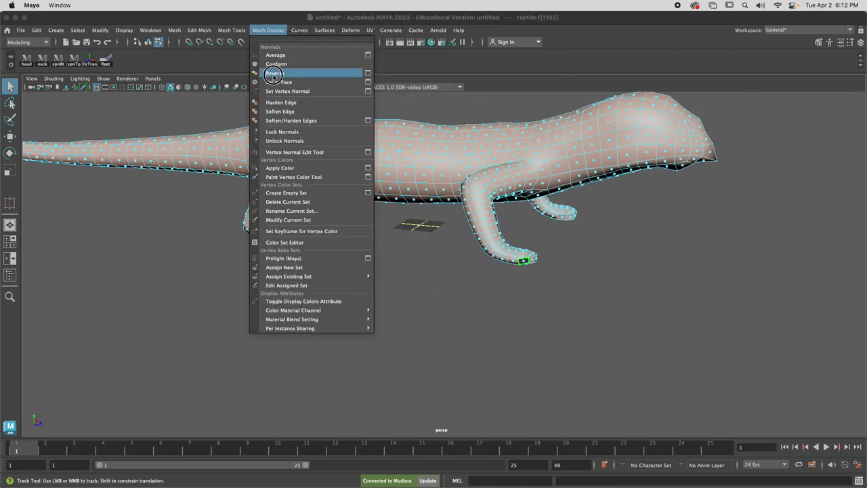
click(271, 57)
alt+drag(556, 237, 469, 271)
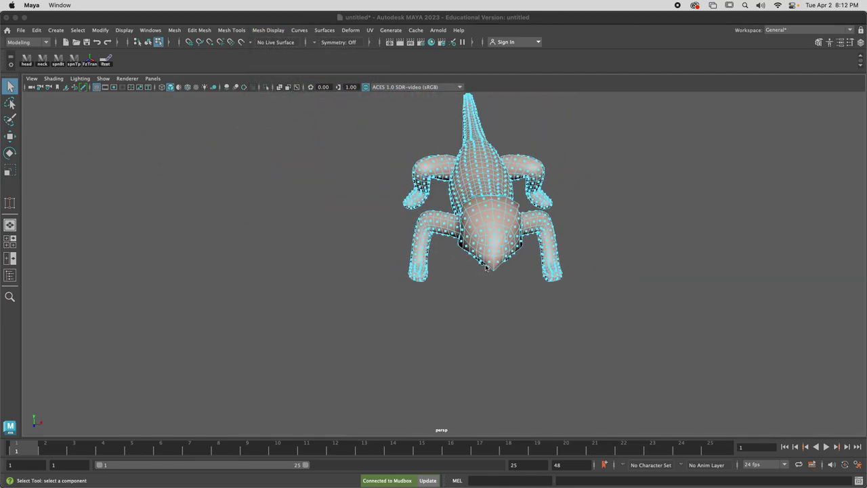
Step: Save the scene to the Desktop as a Maya Binary file named lizards
key(super+s)
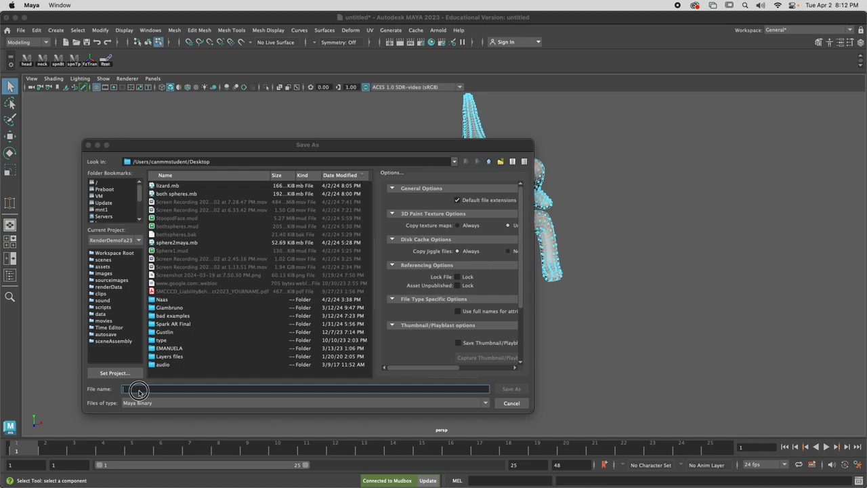
text(lizard)
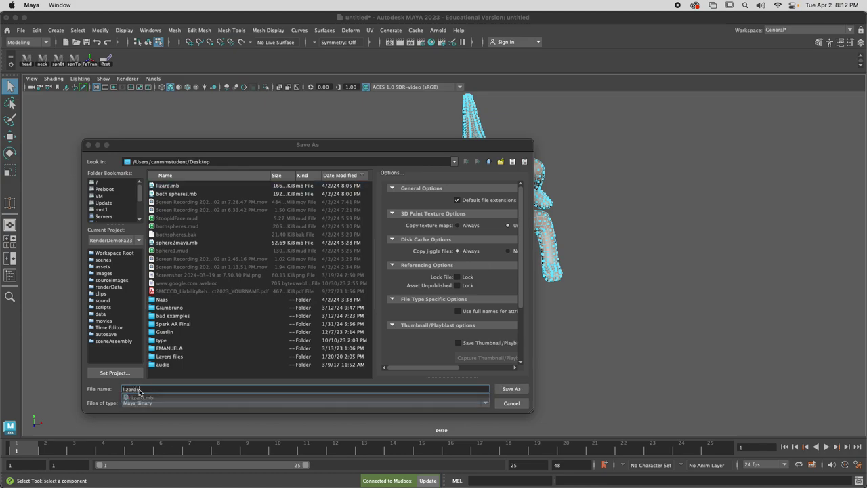
text(s)
click(513, 393)
alt+drag(490, 399, 457, 323)
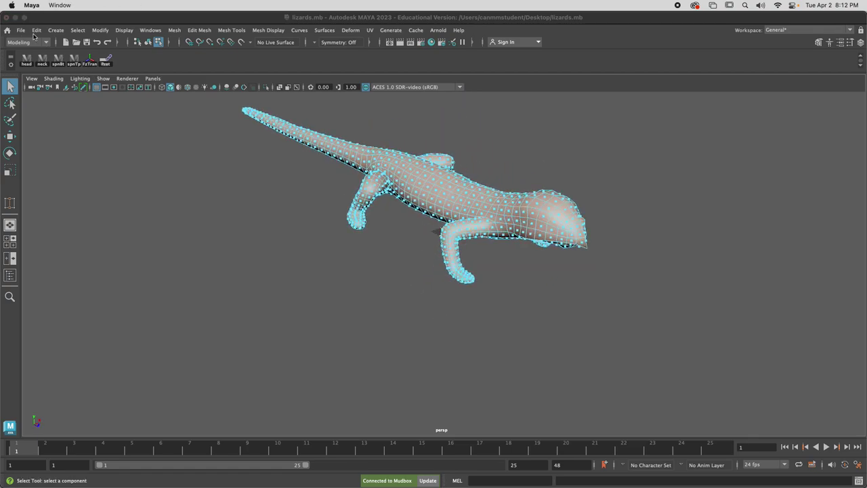
Step: Return the reptile mesh to object mode and send it to Mudbox as an update
click(21, 30)
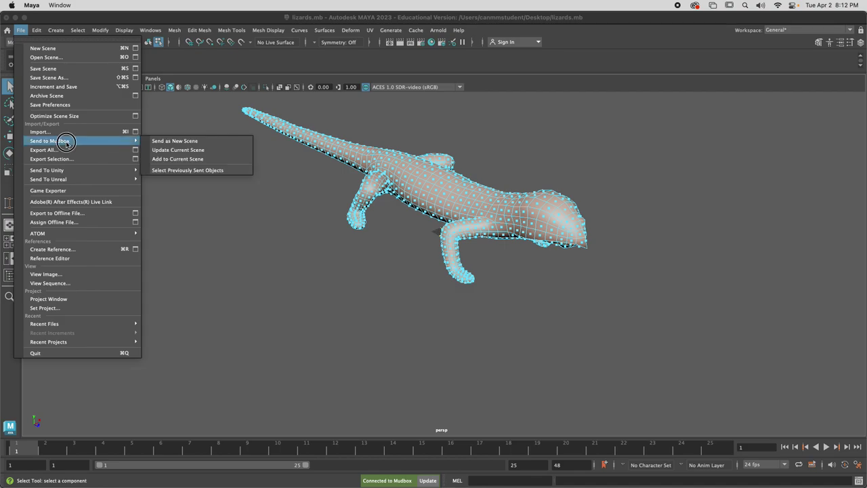
right_drag(381, 170, 412, 159)
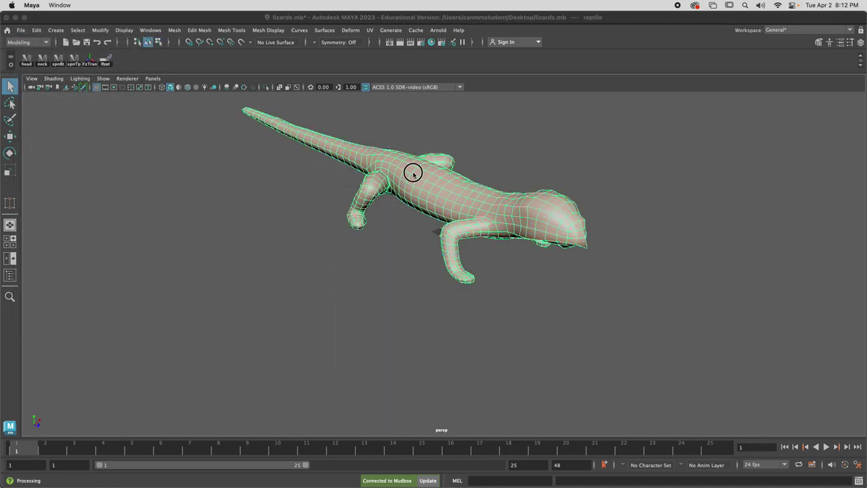
click(23, 30)
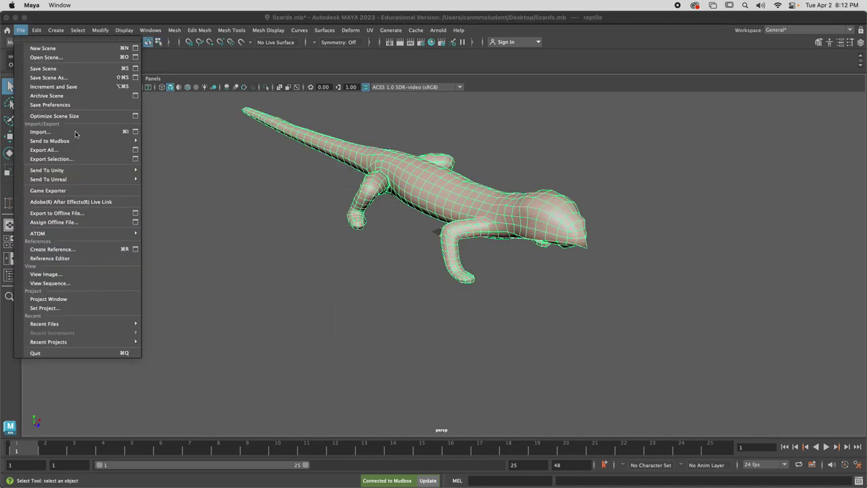
click(410, 395)
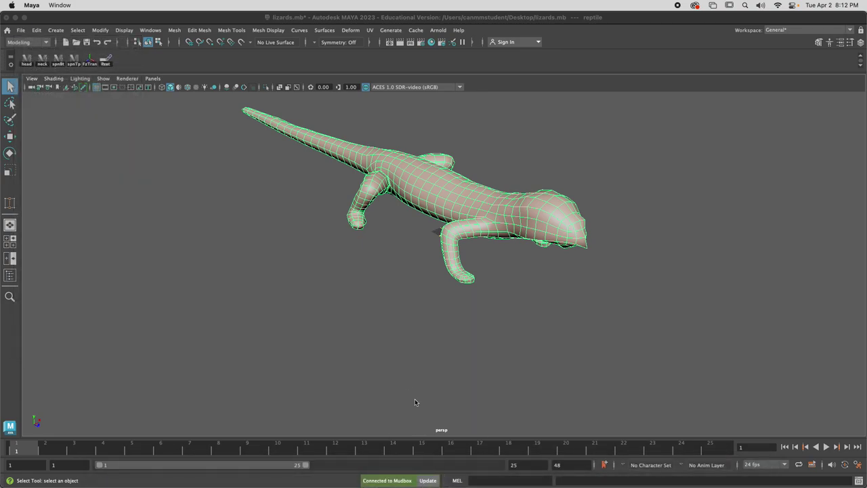
click(428, 481)
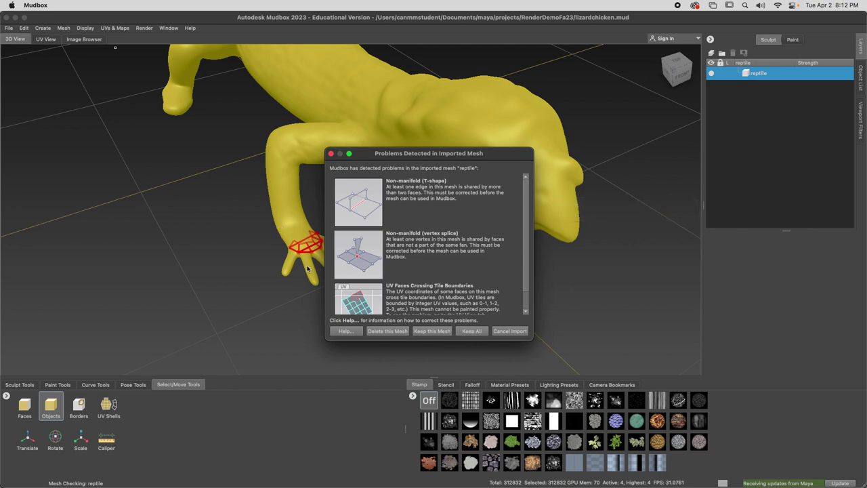
Step: Keep all imported meshes and try to transfer the sculpted details onto the updated reptile with a search distance of 4.00
click(472, 331)
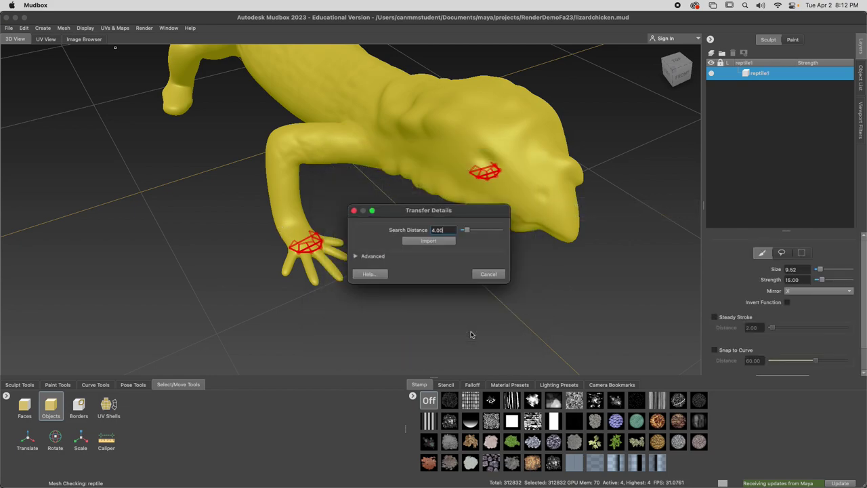
click(430, 242)
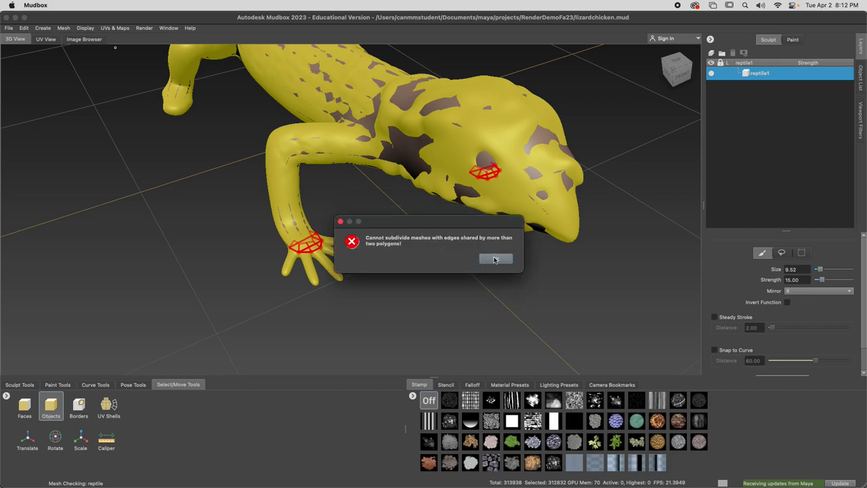
click(495, 259)
click(431, 274)
Step: Compare the feet of the sculpted reptile in Mudbox with those of the base mesh in Maya
scroll(406, 265, up, 6)
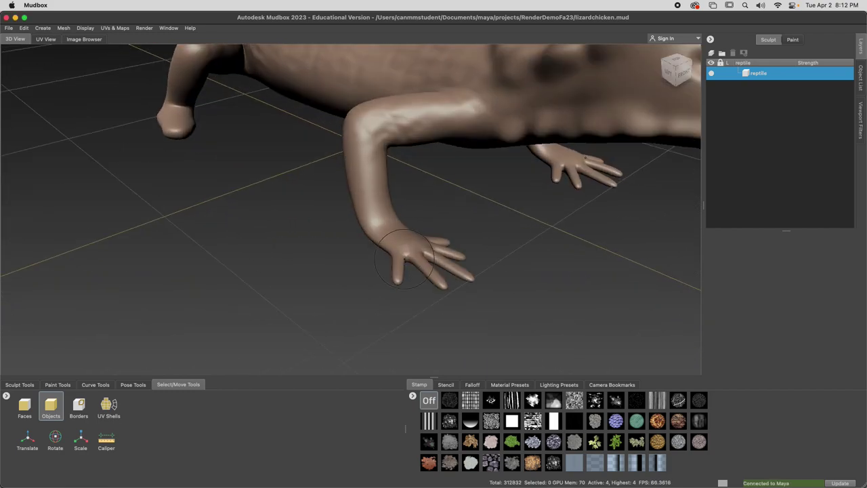
click(405, 261)
scroll(235, 106, down, 5)
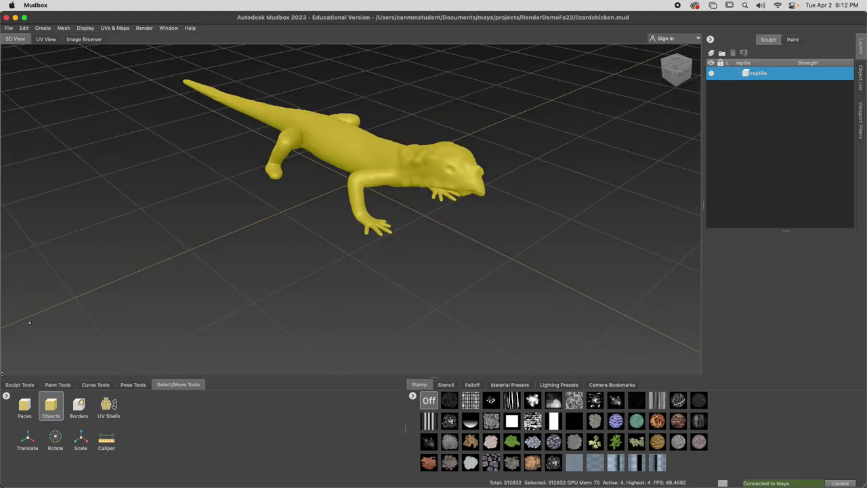
mouse_move(443, 487)
click(527, 475)
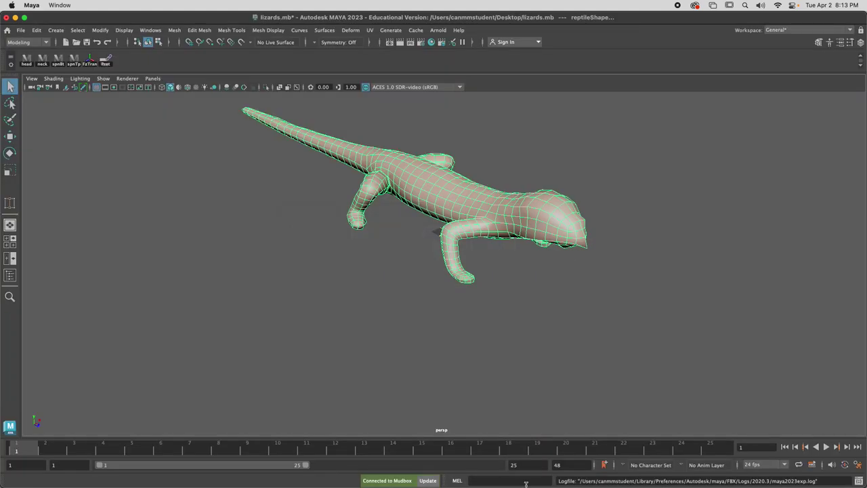
alt+drag(475, 265, 325, 214)
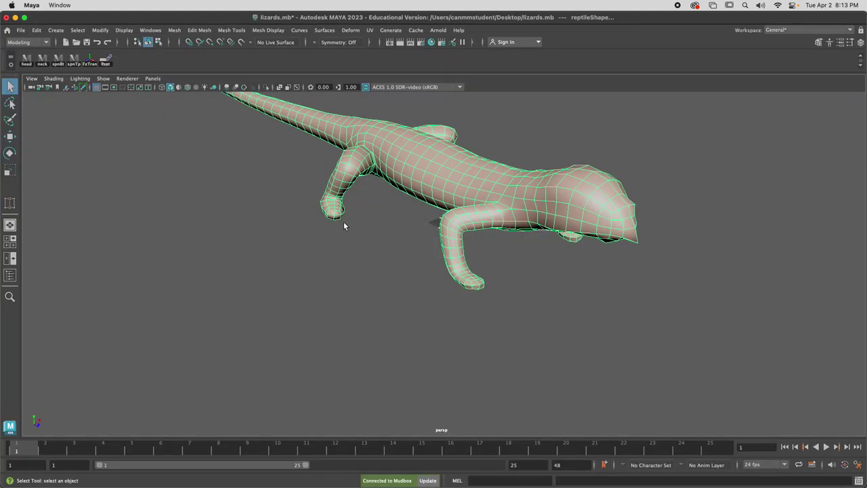
key(super+Tab)
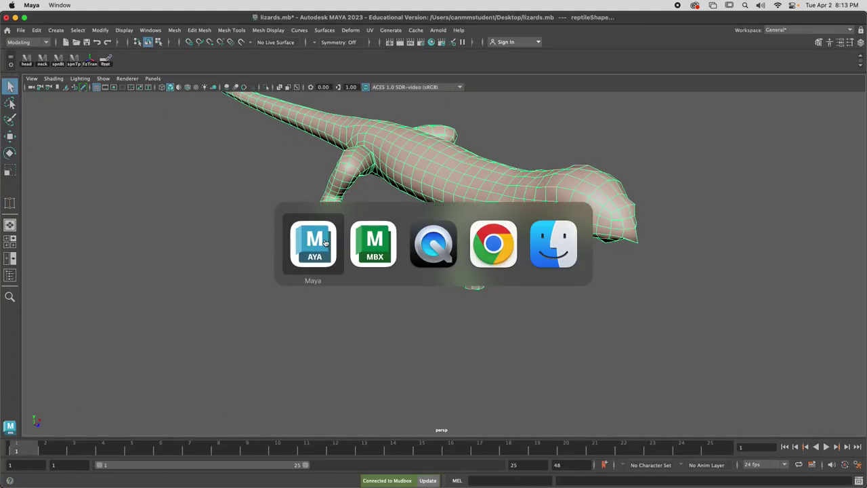
scroll(273, 169, up, 10)
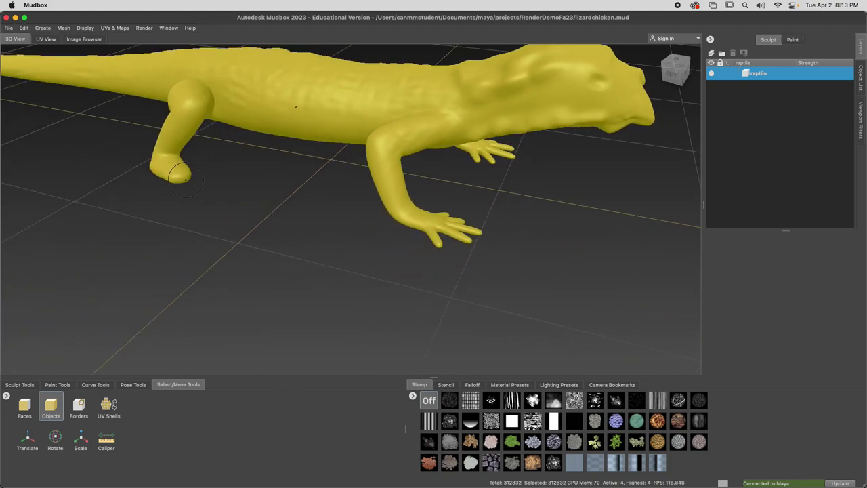
alt+right_drag(316, 239, 21, 292)
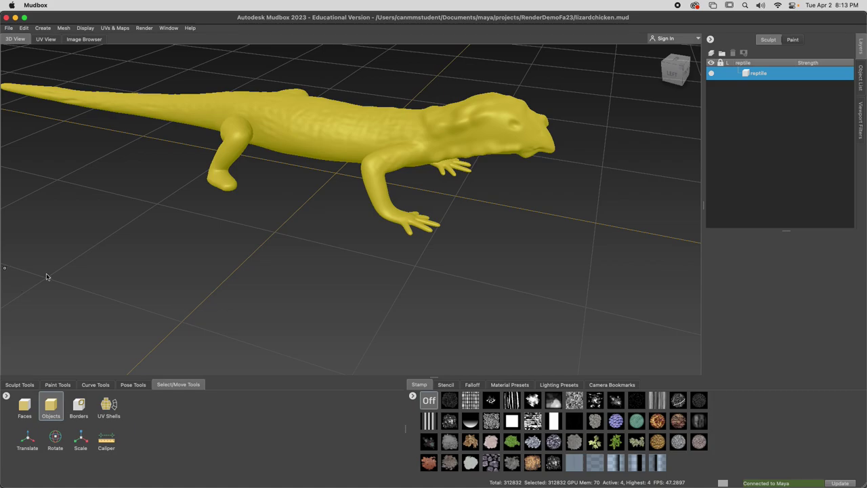
Step: Switch to Maya, update the current Mudbox scene with the reptile, and delete the problem mesh from the import
key(super+Tab)
alt+drag(478, 290, 516, 296)
scroll(294, 220, down, 3)
alt+drag(294, 221, 19, 2)
click(21, 30)
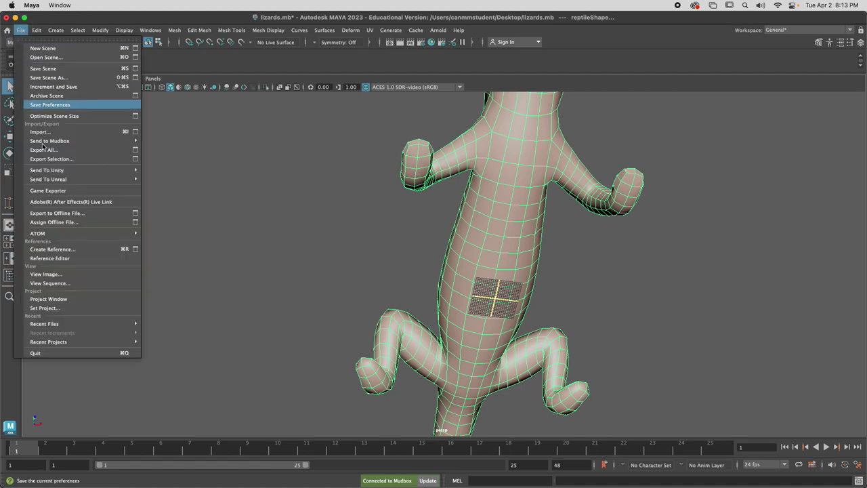
mouse_move(65, 141)
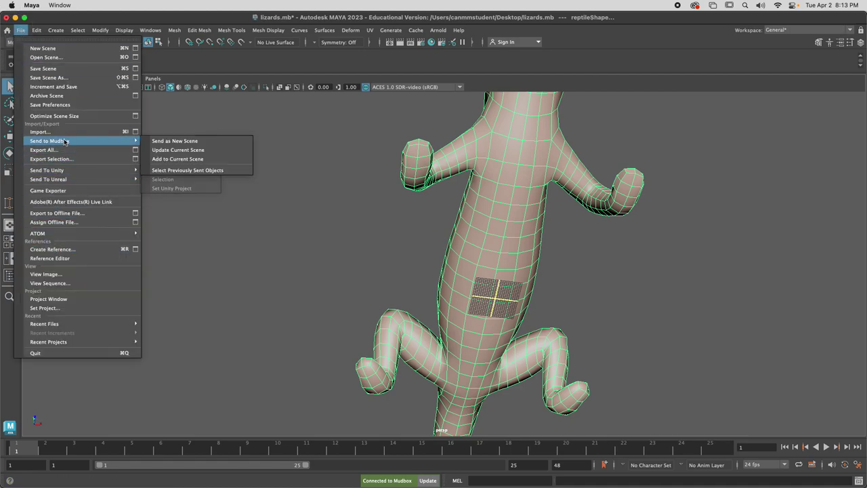
click(176, 150)
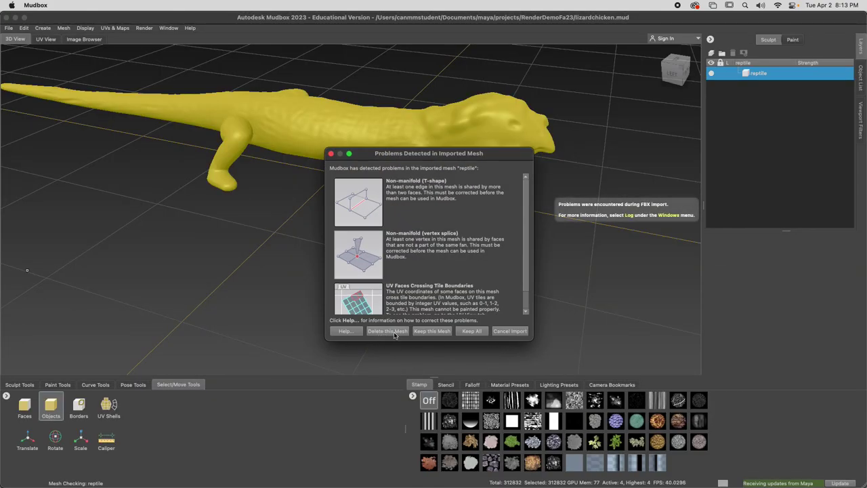
click(392, 332)
Step: Switch to Maya and send the reptile to Mudbox as a new scene, saving the modified scene and keeping all imported meshes
alt+drag(370, 273, 15, 69)
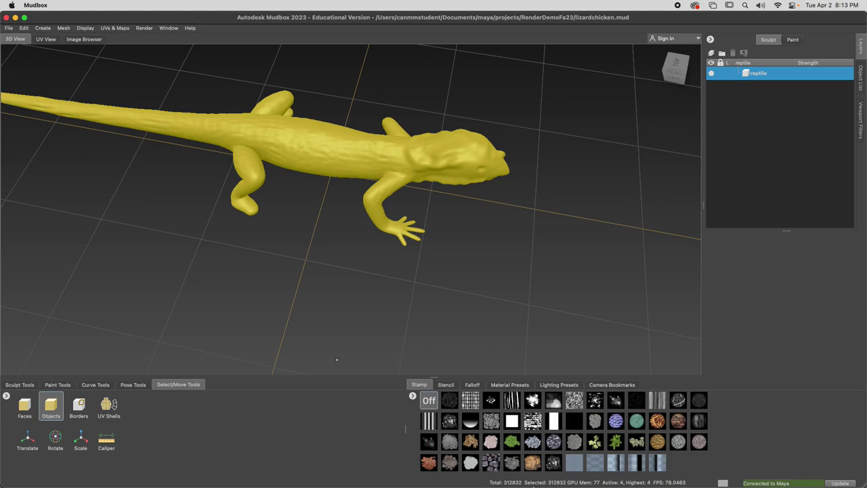
mouse_move(534, 486)
click(554, 471)
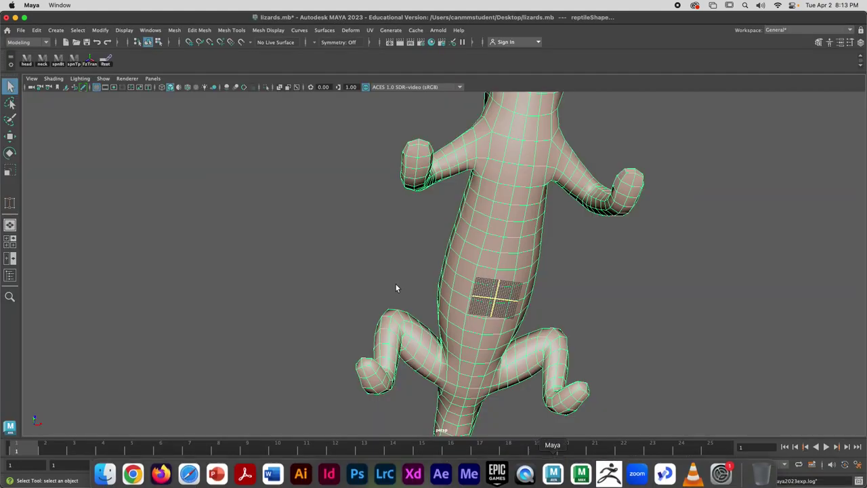
click(21, 31)
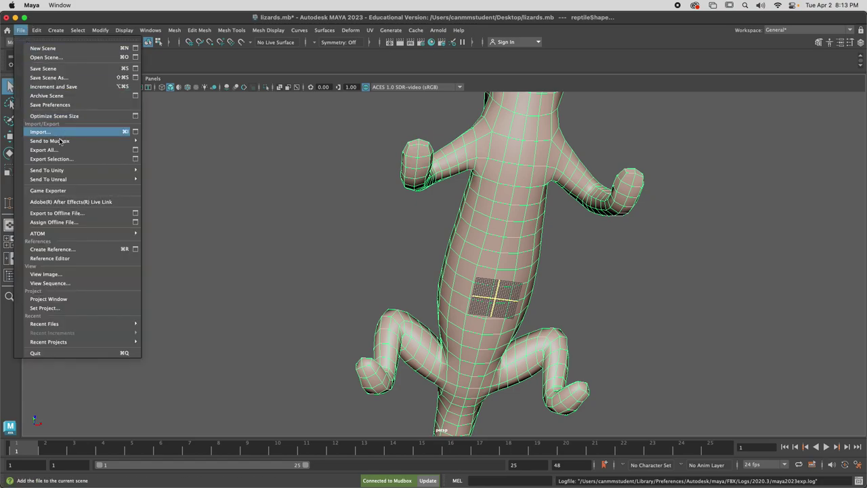
mouse_move(66, 141)
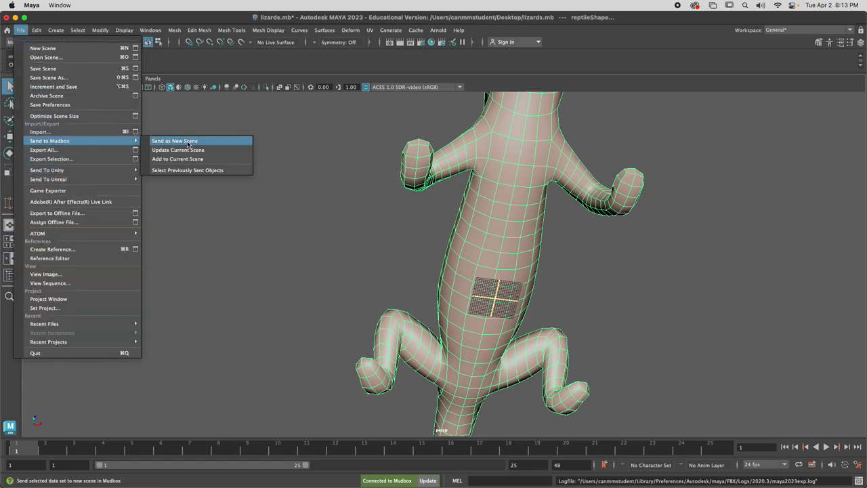
click(370, 378)
alt+drag(369, 378, 283, 287)
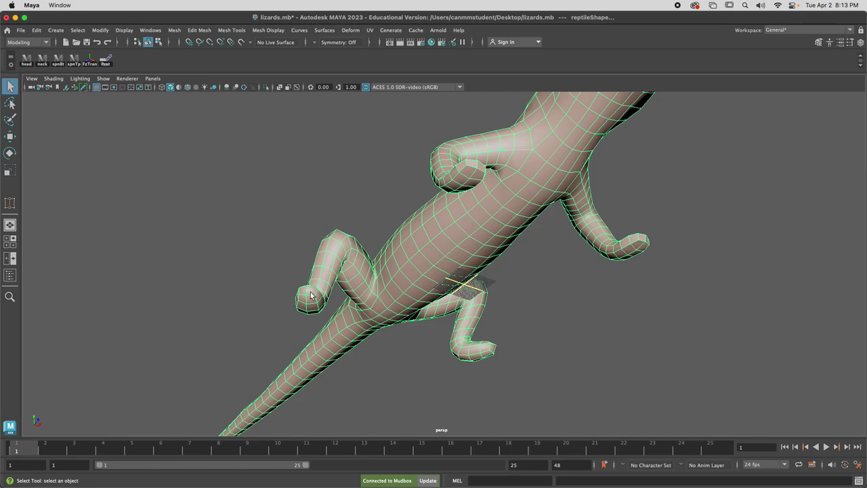
click(21, 31)
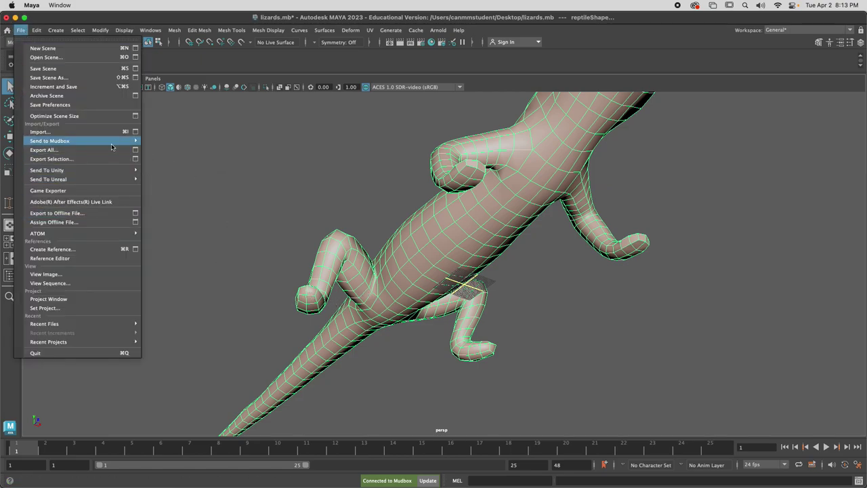
mouse_move(113, 144)
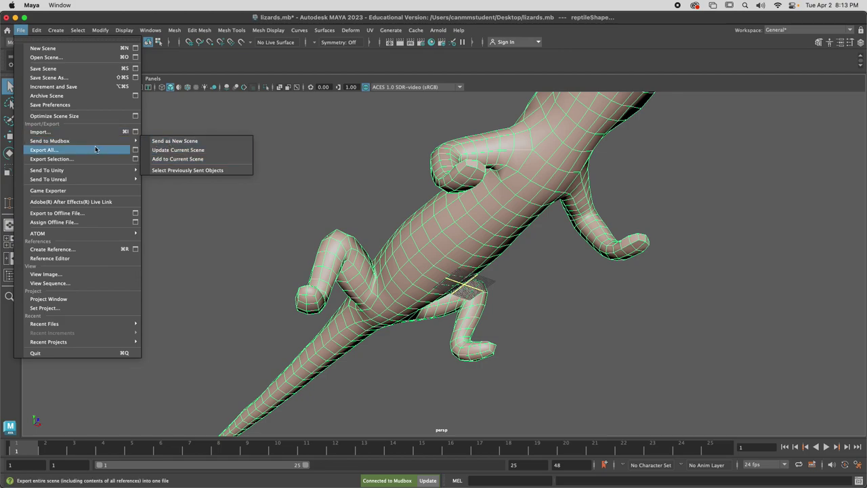
click(169, 142)
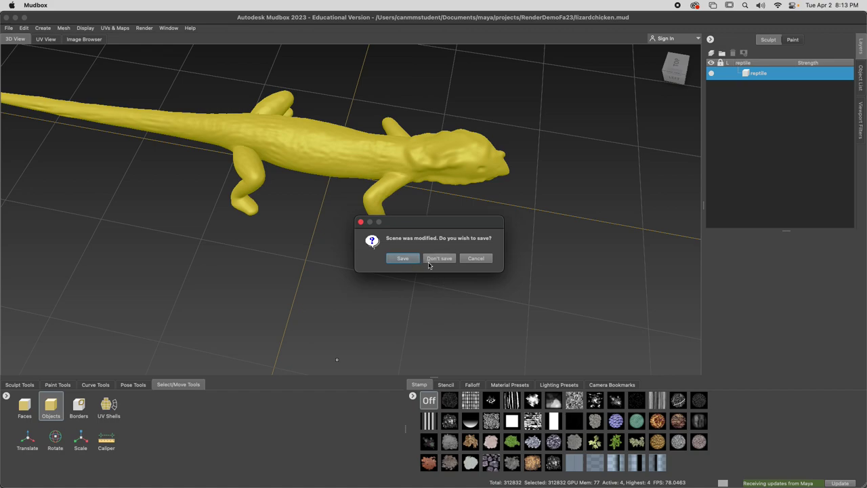
click(412, 261)
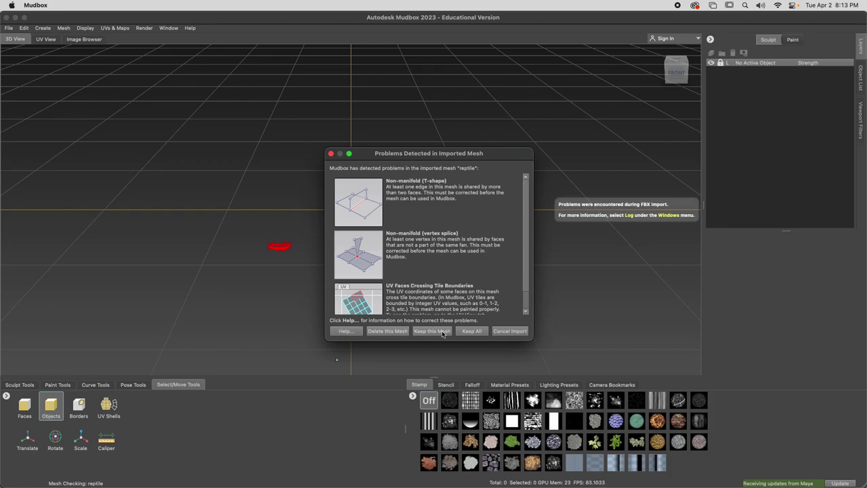
click(472, 332)
Step: Examine the flagged problem edges on both front feet of the imported reptile from several angles
alt+drag(396, 289, 403, 309)
scroll(408, 300, up, 6)
click(467, 285)
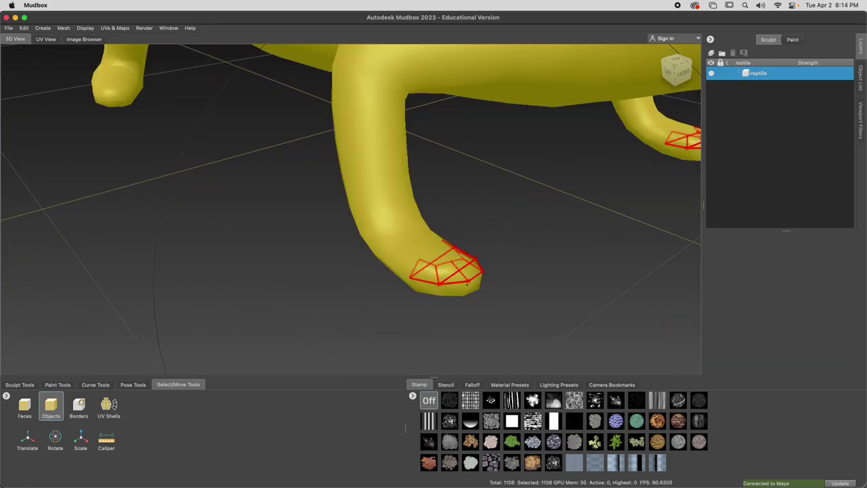
alt+drag(448, 278, 405, 280)
key(1)
alt+drag(346, 300, 480, 289)
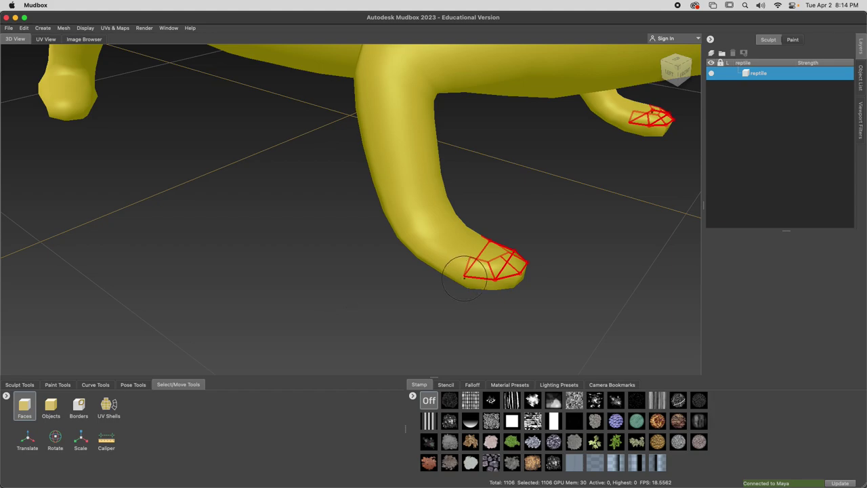
alt+drag(515, 304, 37, 210)
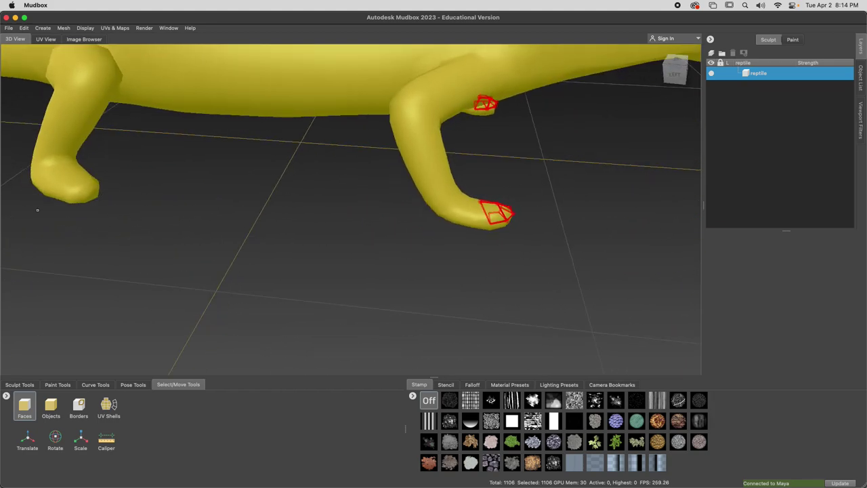
alt+drag(487, 213, 236, 266)
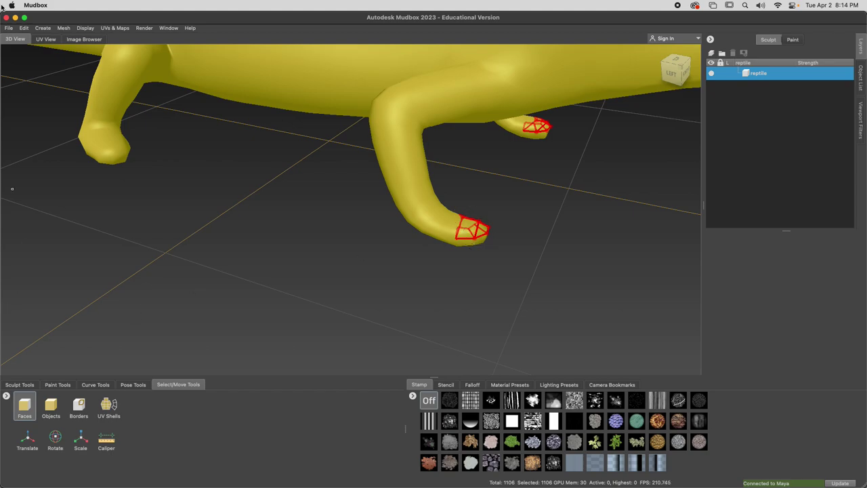
click(9, 29)
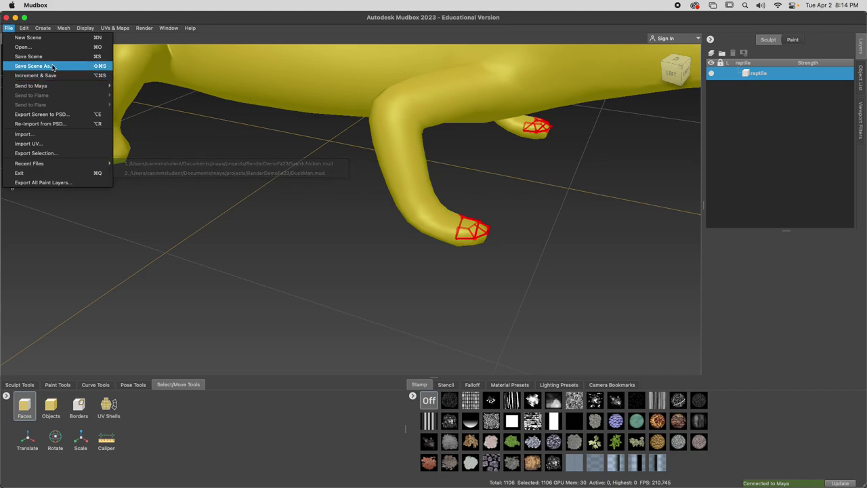
click(24, 47)
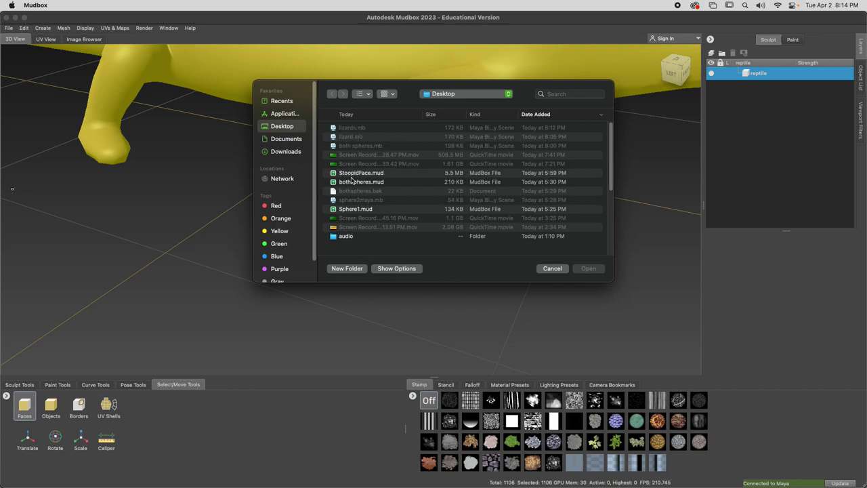
click(552, 269)
Step: Switch to Finder and look through the Desktop, Applications and Documents folders for the sculpted reptile's Mudbox file, sorting the Desktop by date modified
key(ctrl+Right)
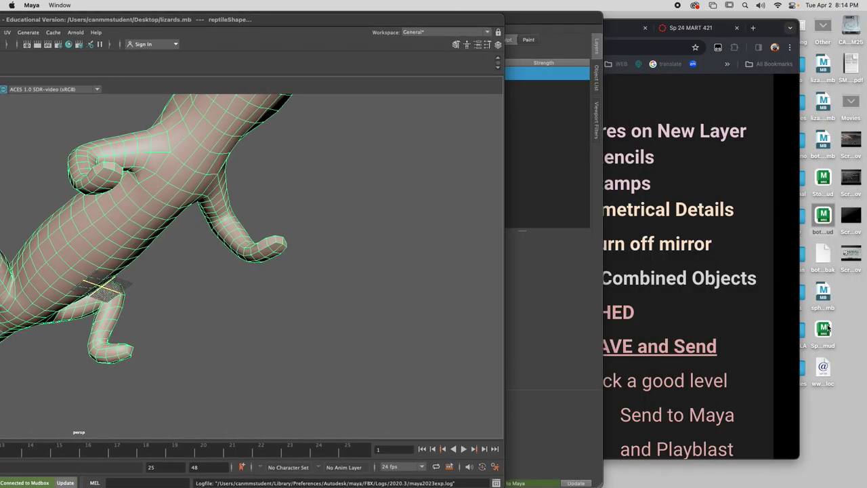
click(844, 25)
double_click(847, 27)
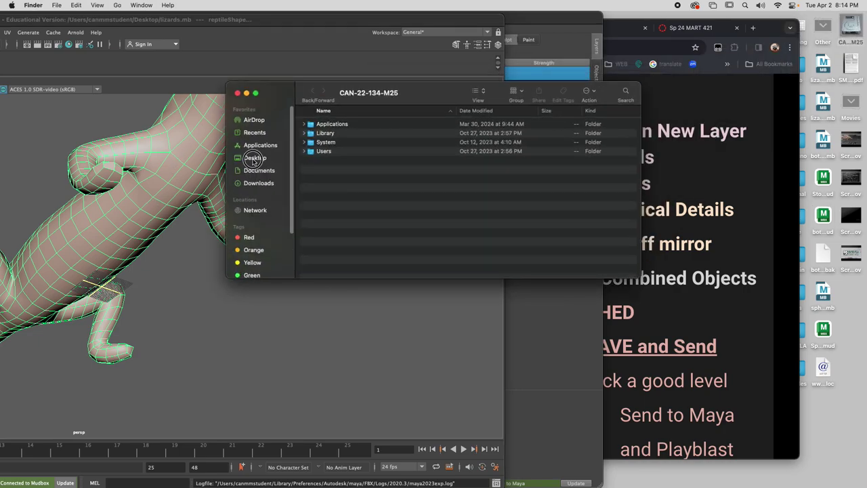
click(254, 159)
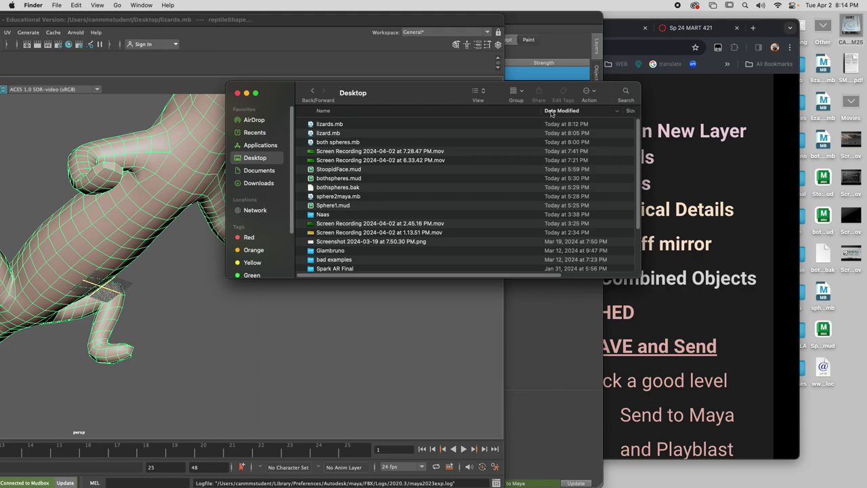
click(551, 111)
click(551, 112)
click(322, 179)
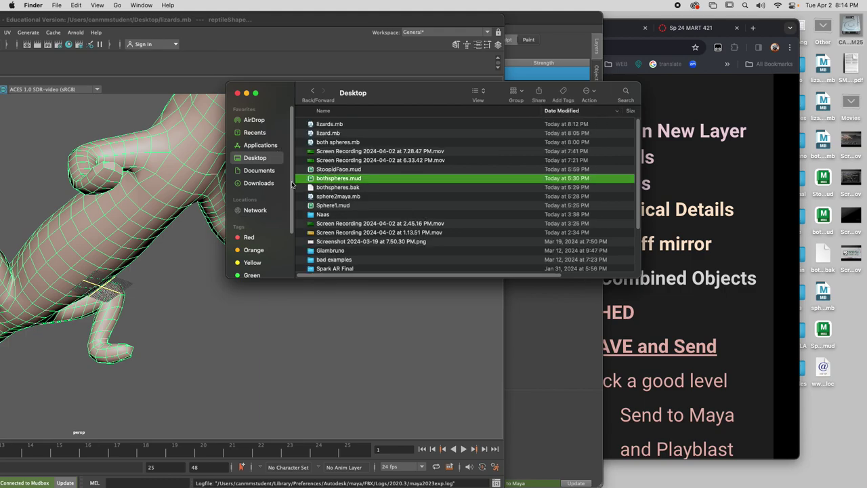
click(256, 145)
click(258, 171)
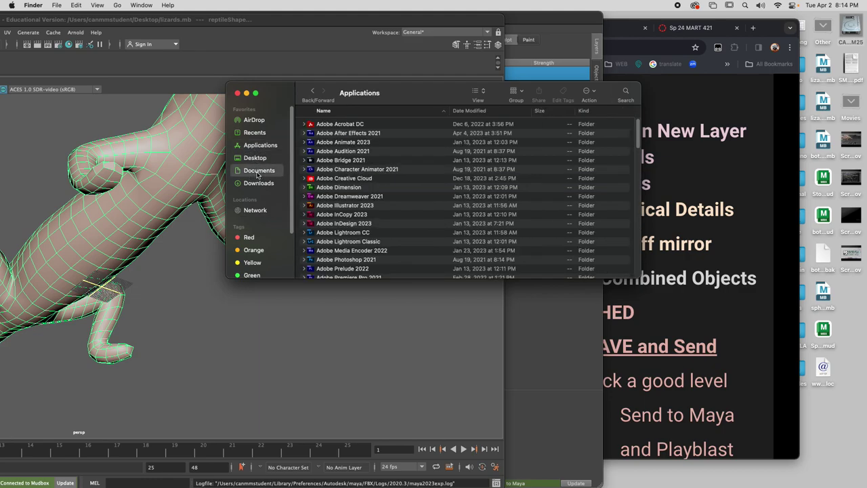
Step: Try to open BEASTbasic.mud from the Documents folder in Mudbox
click(329, 125)
double_click(329, 124)
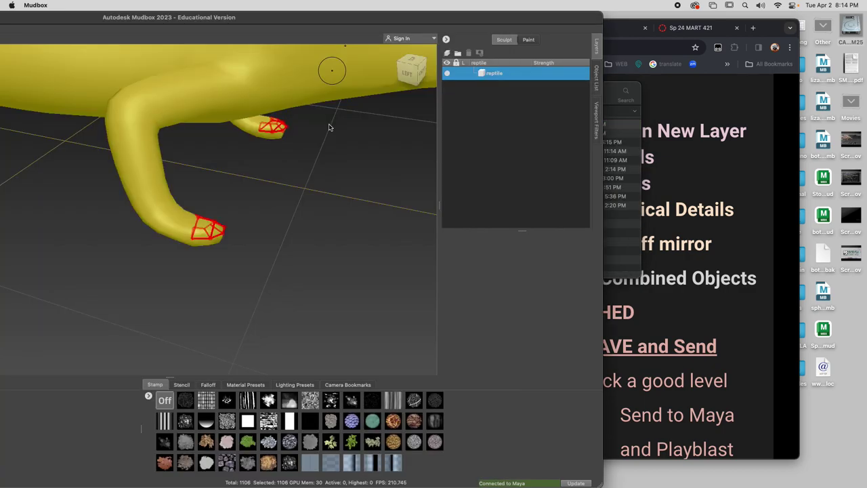
scroll(315, 183, down, 5)
drag(248, 17, 422, 17)
scroll(325, 217, up, 3)
alt+middle_drag(330, 211, 429, 333)
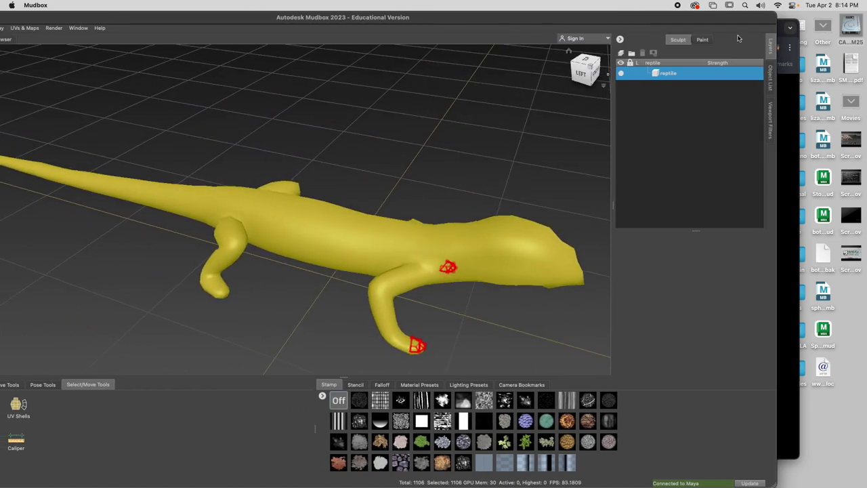
drag(700, 24, 468, 129)
click(415, 95)
click(331, 125)
double_click(332, 125)
drag(319, 126, 708, 3)
Step: Discard the modified Mudbox scene without saving and dismiss the Welcome window
click(79, 29)
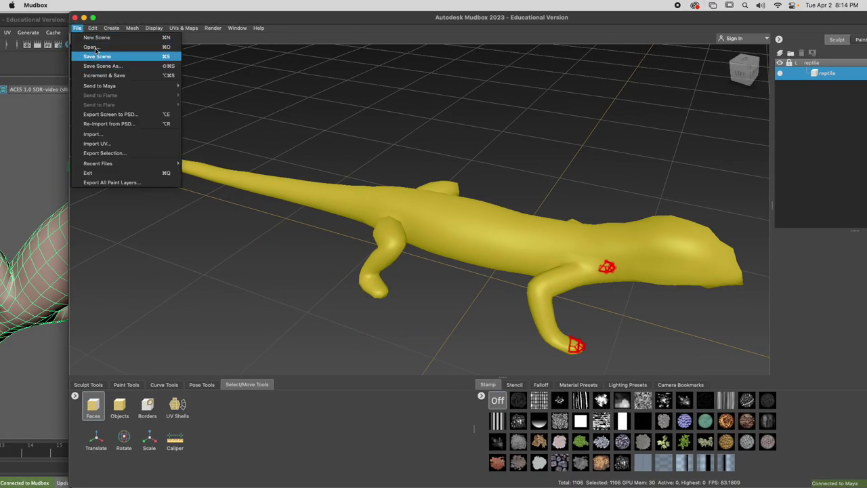
click(95, 48)
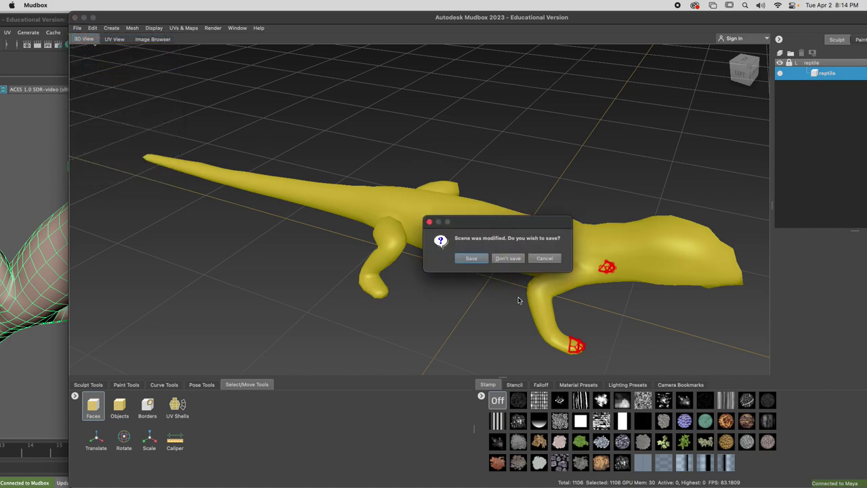
click(509, 257)
drag(596, 20, 202, 13)
click(567, 91)
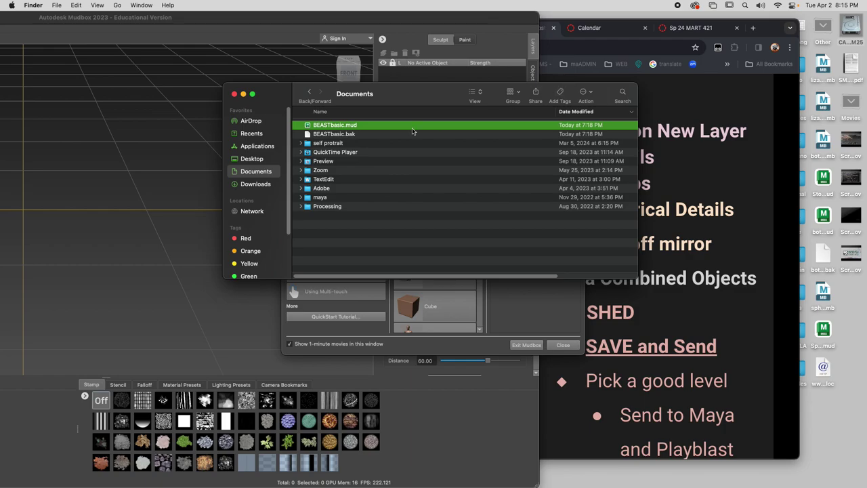
double_click(322, 126)
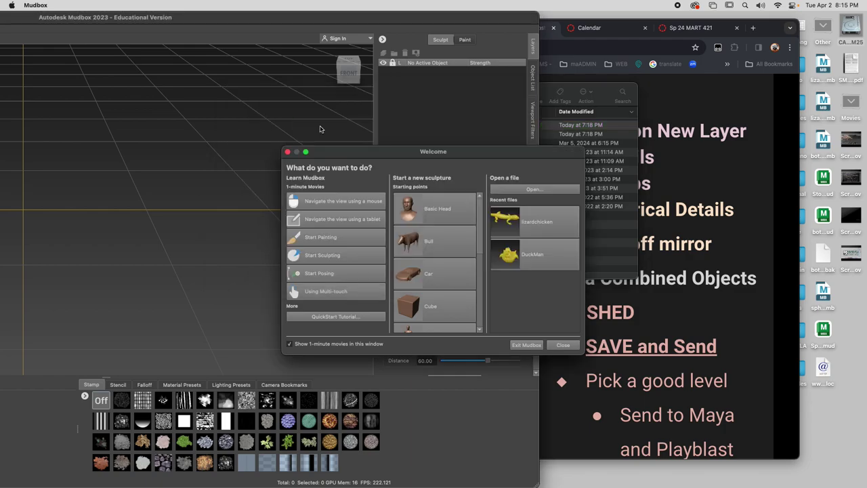
click(287, 152)
Step: Search the Mac for "lizard" in Finder and open lizardchicken.mud in Mudbox
click(624, 93)
click(623, 93)
text(liz)
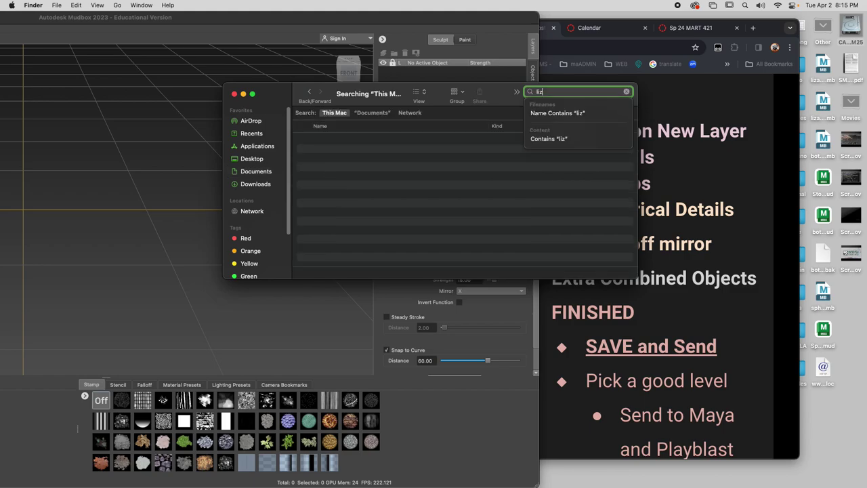
text(ard)
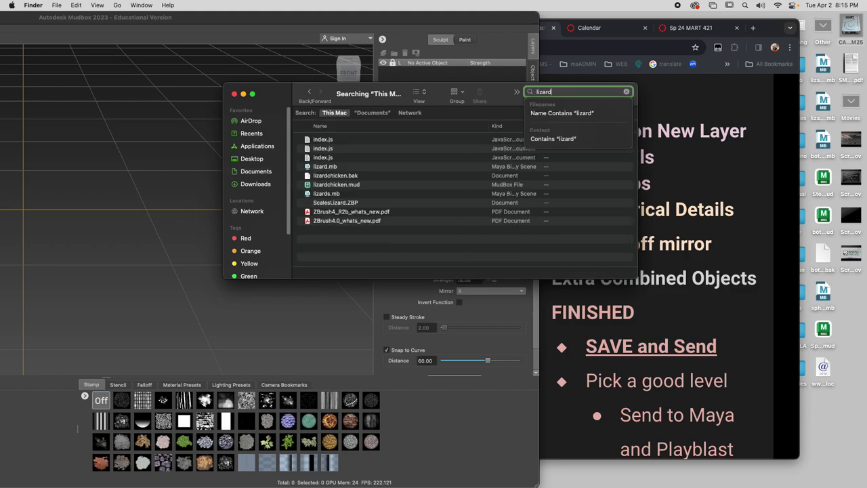
double_click(329, 184)
drag(363, 18, 407, 9)
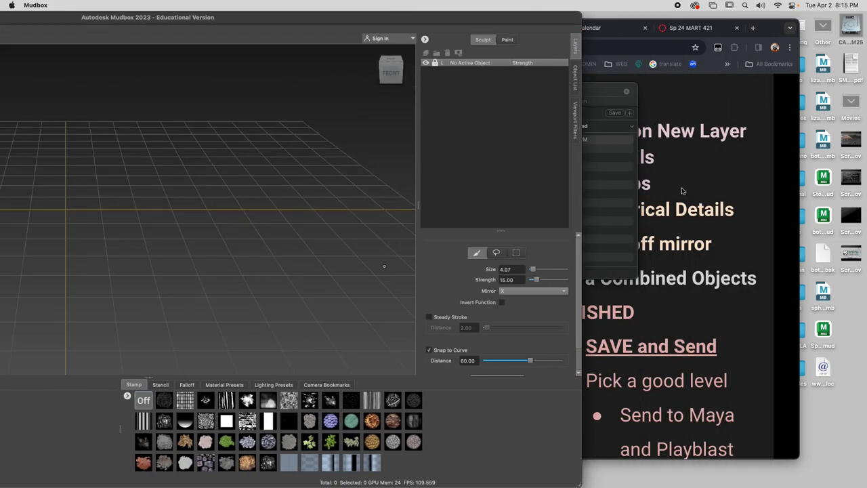
click(628, 198)
drag(284, 93, 645, 50)
drag(464, 25, 669, 9)
click(836, 193)
drag(678, 96, 291, 265)
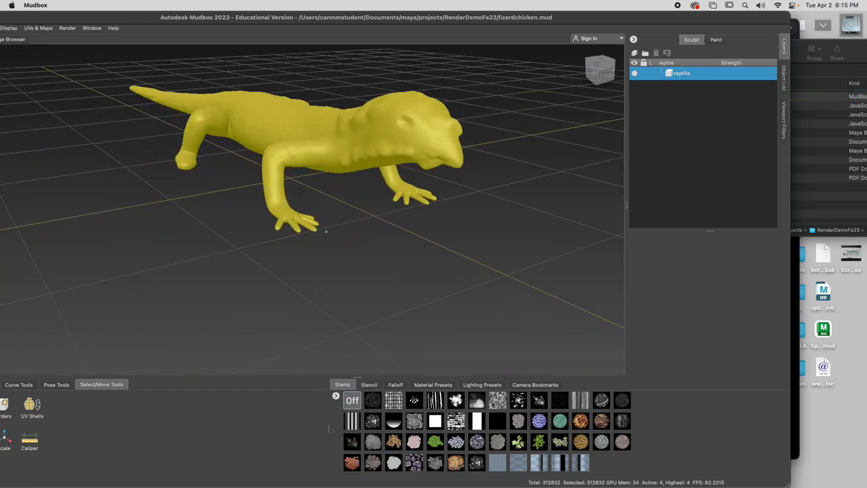
alt+drag(324, 231, 414, 240)
drag(73, 10, 301, 10)
Step: Switch to Maya and start a new scene without saving the changes to lizards.mb
click(202, 409)
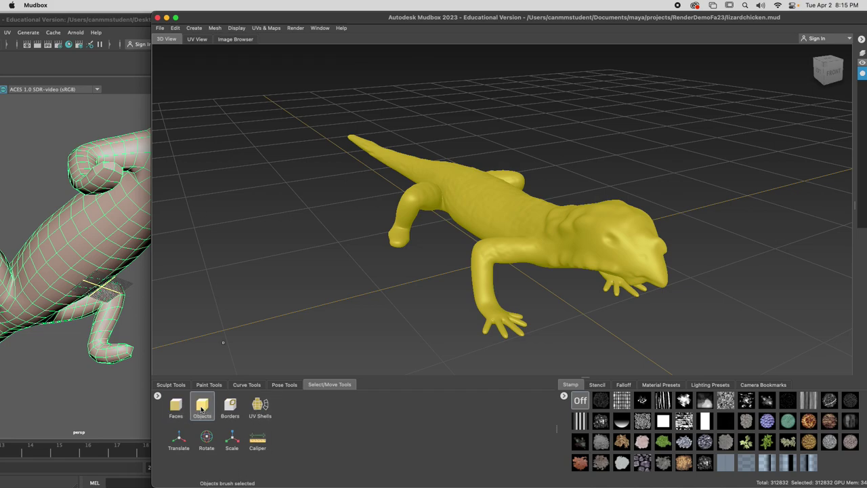
drag(50, 24, 361, 22)
drag(23, 21, 89, 17)
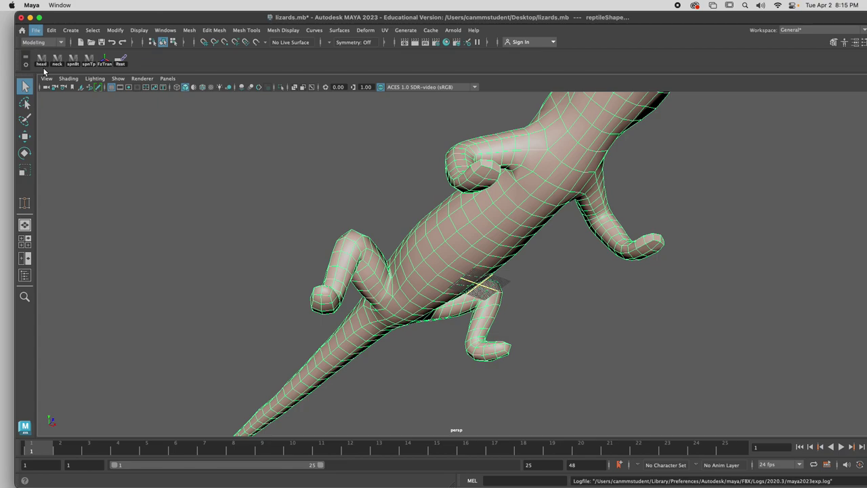
click(35, 31)
click(42, 40)
click(435, 255)
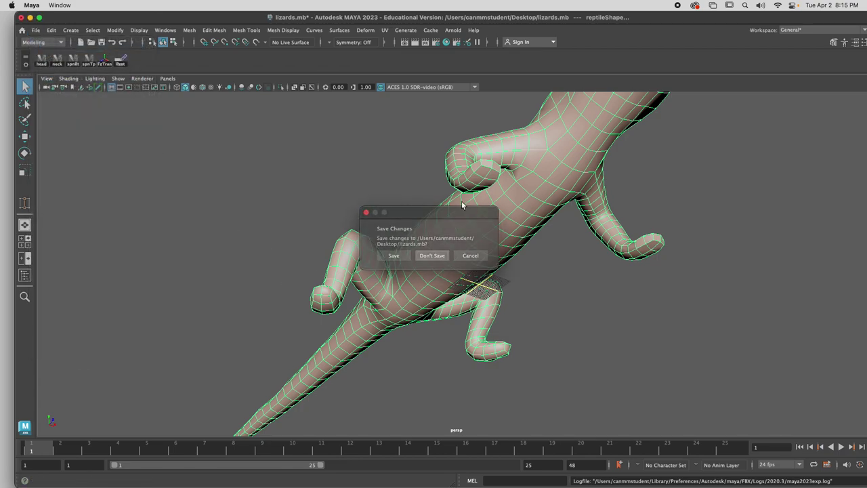
drag(616, 18, 189, 5)
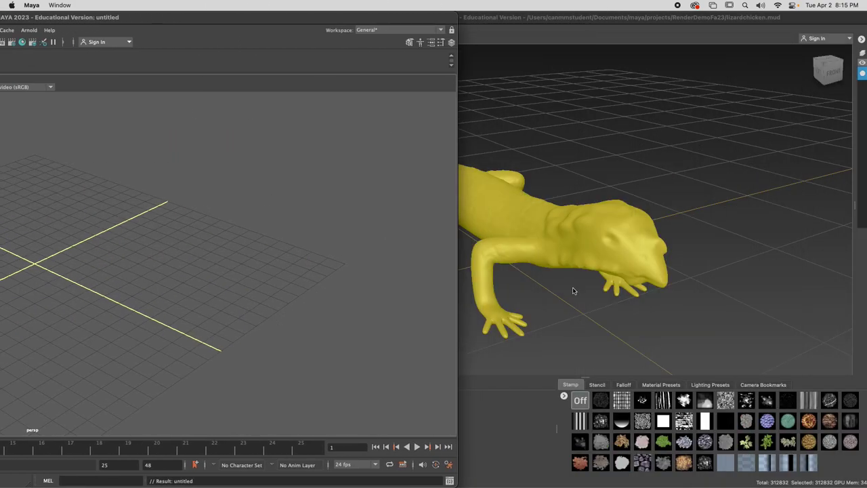
Step: Switch to Mudbox, select the whole sculpted reptile as an object, and send it to Maya as a new scene
click(572, 279)
click(207, 412)
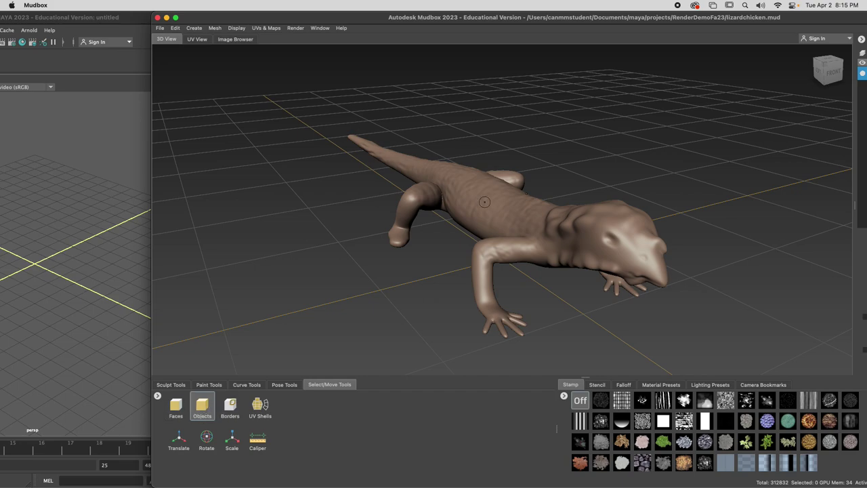
click(521, 208)
click(175, 31)
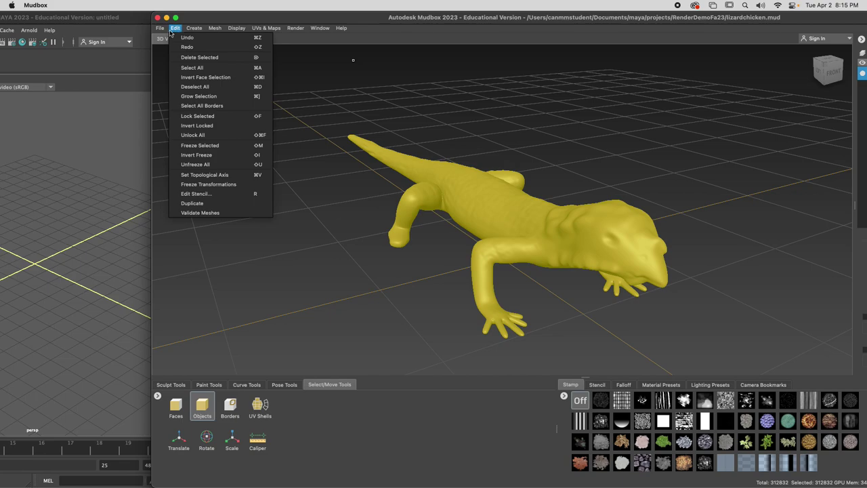
mouse_move(160, 30)
mouse_move(197, 86)
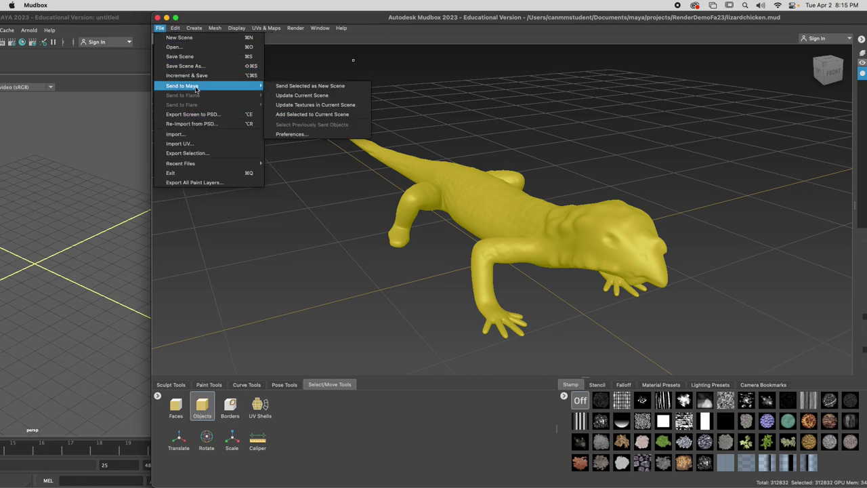
click(303, 88)
click(494, 252)
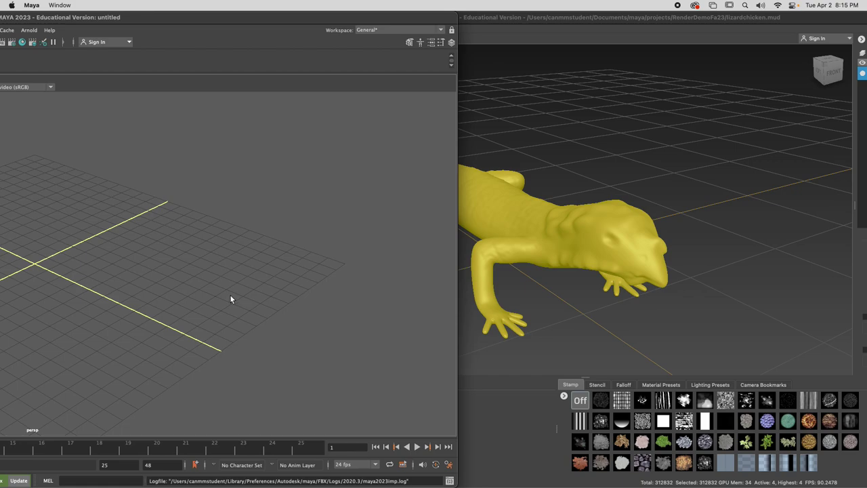
drag(232, 17, 497, 9)
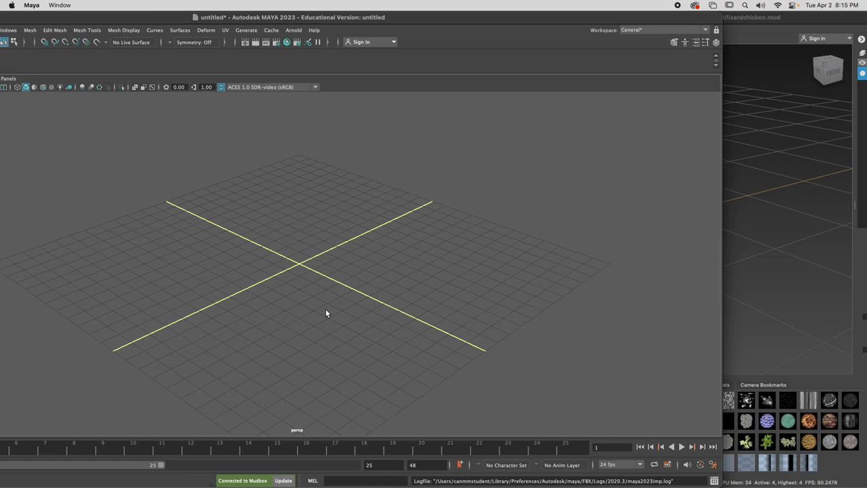
double_click(396, 17)
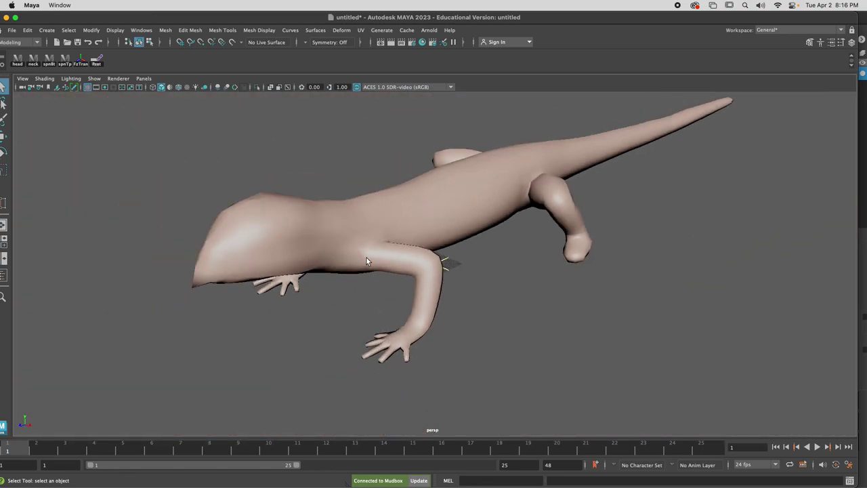
Step: Delete the face rings joining the two outermost toes on one side to the reptile's nearer front foot
click(366, 260)
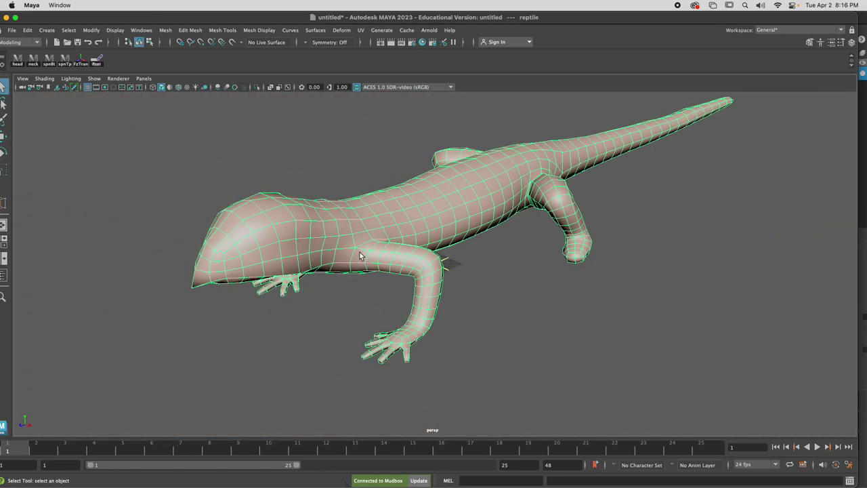
scroll(429, 357, up, 3)
alt+middle_drag(430, 360, 412, 289)
scroll(425, 362, up, 8)
right_drag(305, 391, 308, 242)
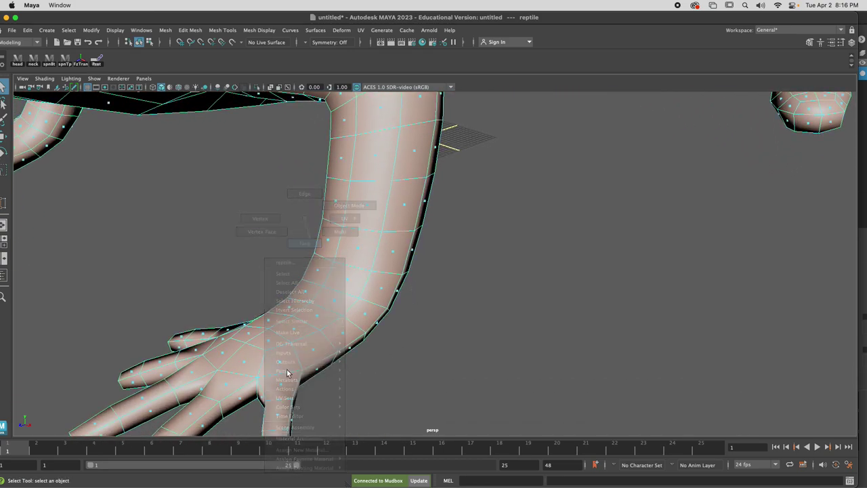
click(262, 397)
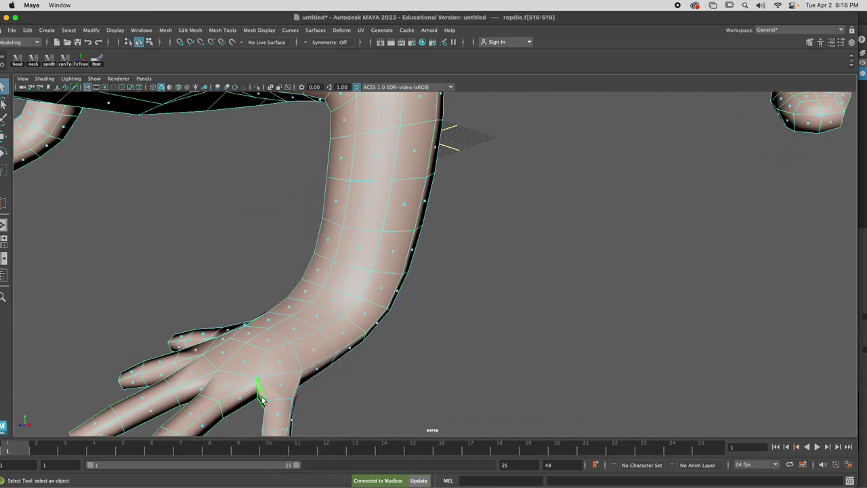
key(Delete)
click(237, 400)
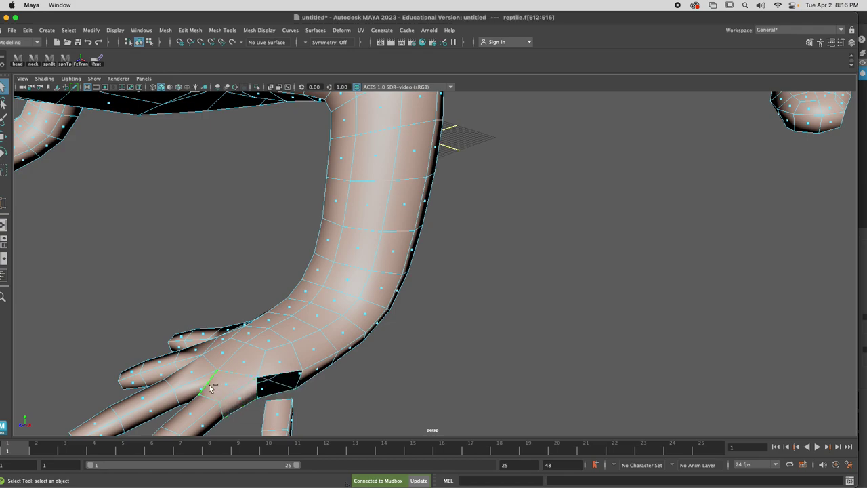
key(Delete)
Step: Delete the face rings at the base of the next two toes on the same front foot
click(194, 382)
shift+click(201, 387)
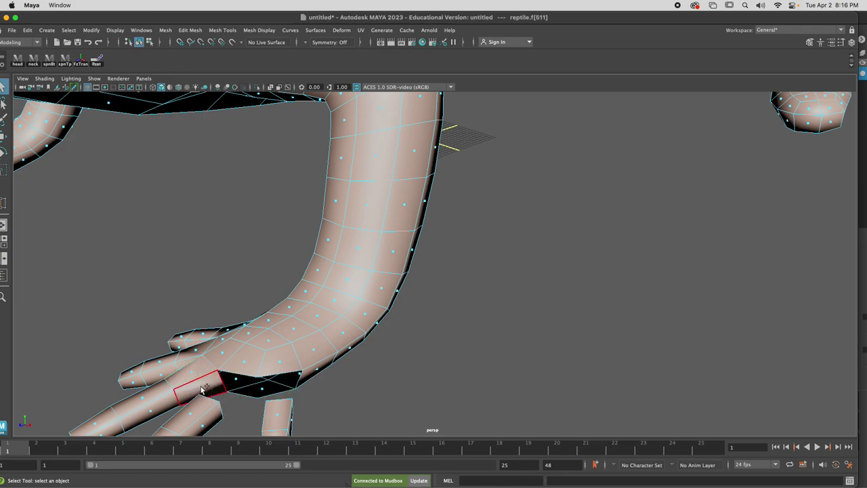
key(Delete)
click(190, 370)
click(191, 371)
key(Delete)
click(193, 354)
key(Delete)
Step: Delete the face ring joining the last attached toe to the same front foot
alt+drag(196, 365, 217, 362)
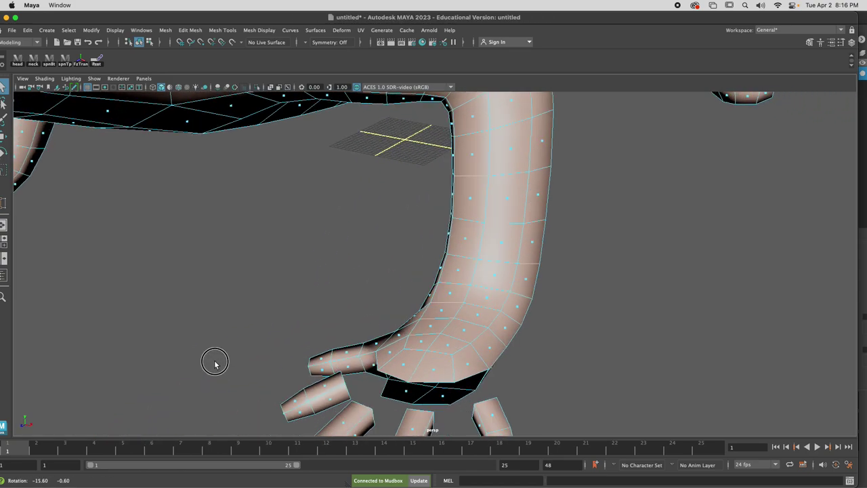
click(371, 362)
shift+double_click(371, 361)
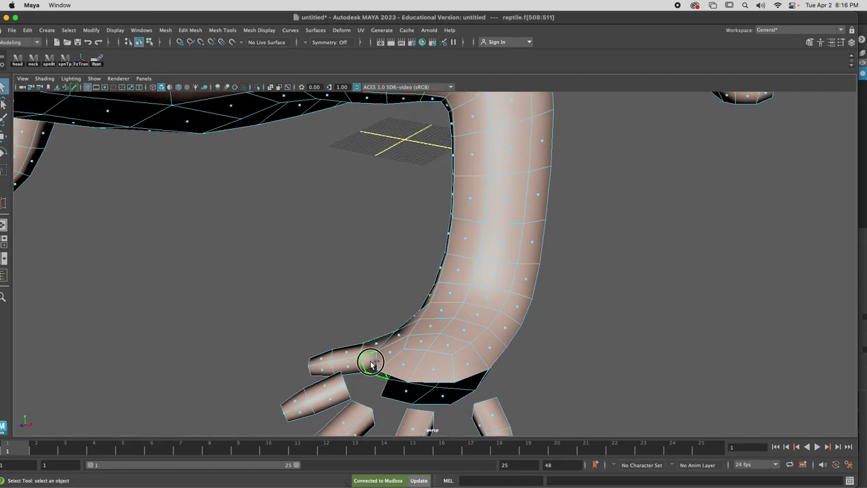
key(Delete)
alt+drag(383, 382, 438, 346)
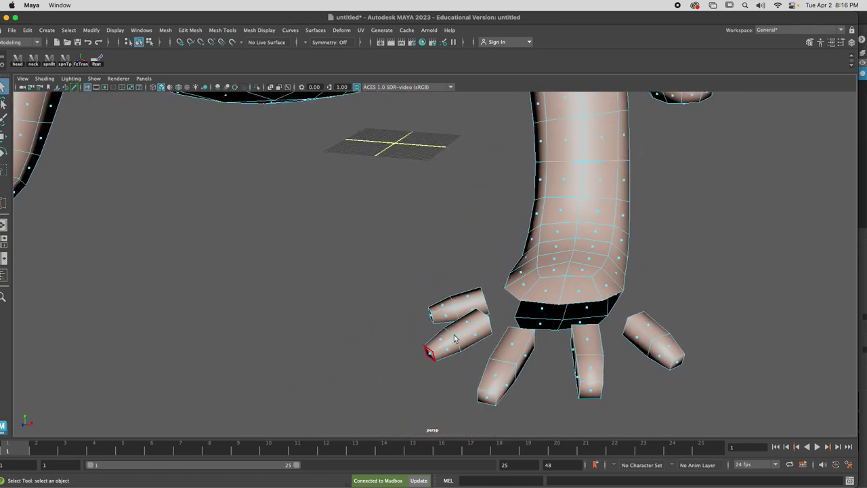
Step: Extrude a top rim edge near the middle of the front foot's open end into the gap, with Local Translate Z about -1.7
right_drag(507, 307, 513, 197)
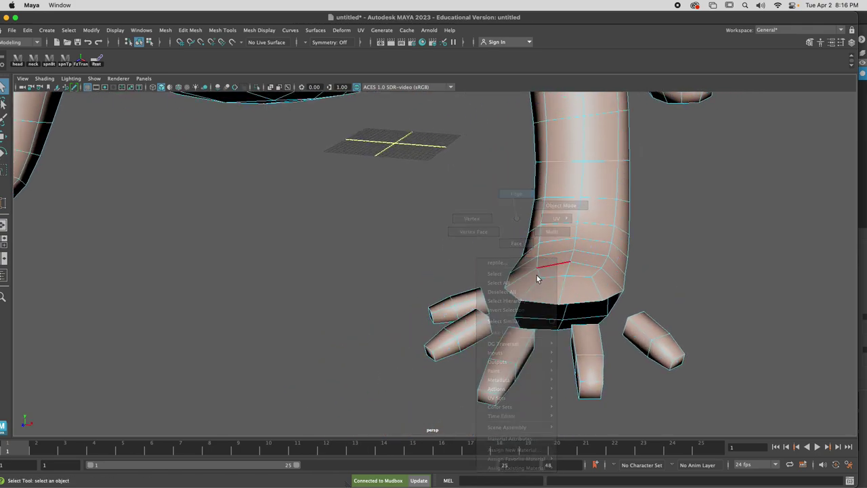
click(540, 305)
key(ctrl+e)
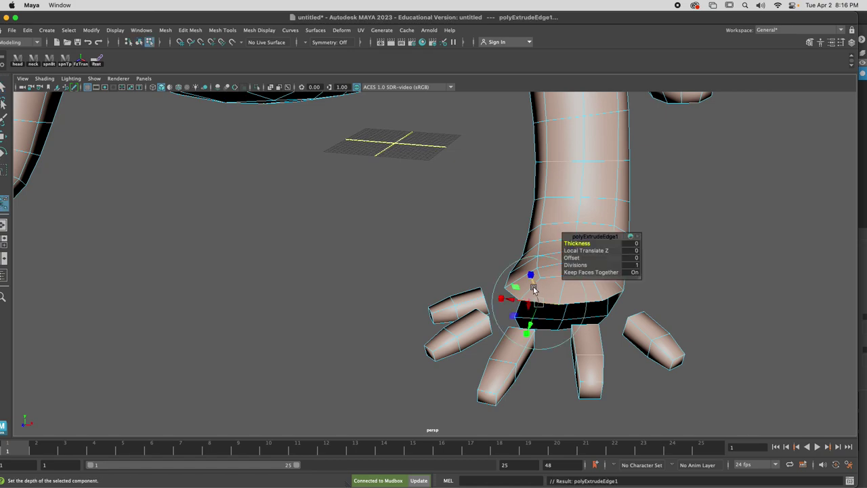
drag(535, 297, 536, 296)
Step: Target-weld the extruded edge's free corners to the opposite rim so the new face bridges the foot opening
click(255, 31)
mouse_move(227, 32)
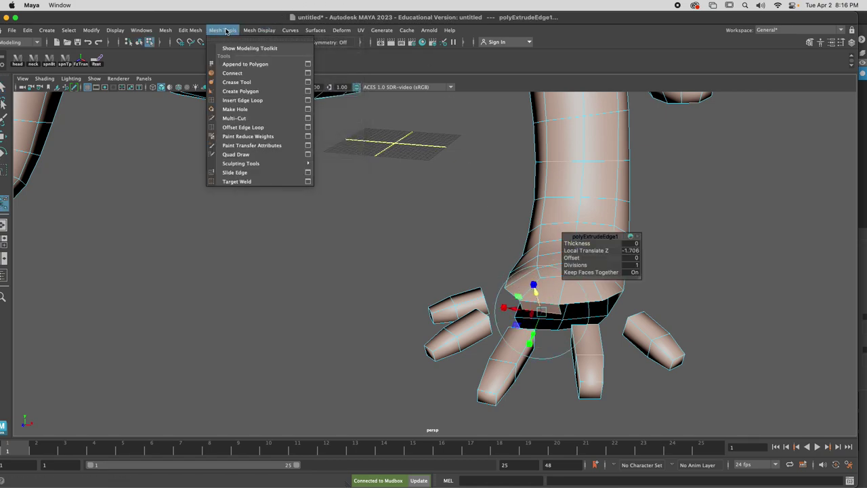
click(239, 182)
drag(547, 314, 533, 338)
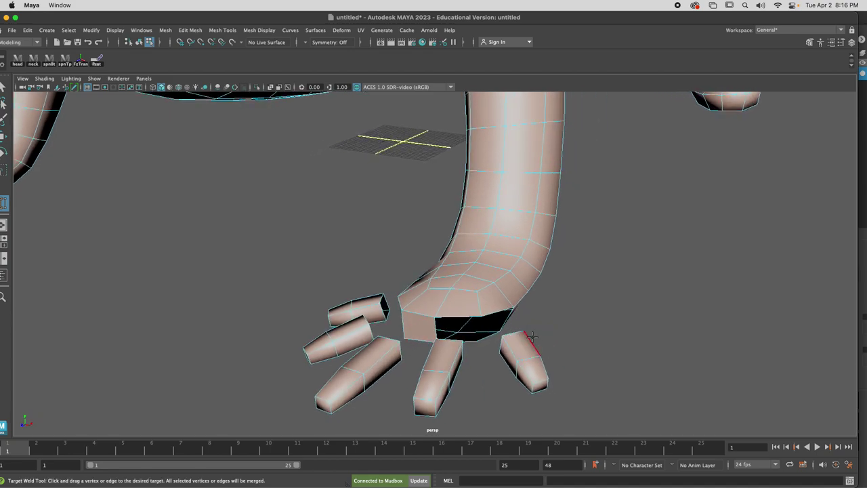
Step: Fill the remaining hole on the outer side of the bridging face at the foot's end
key(q)
click(467, 319)
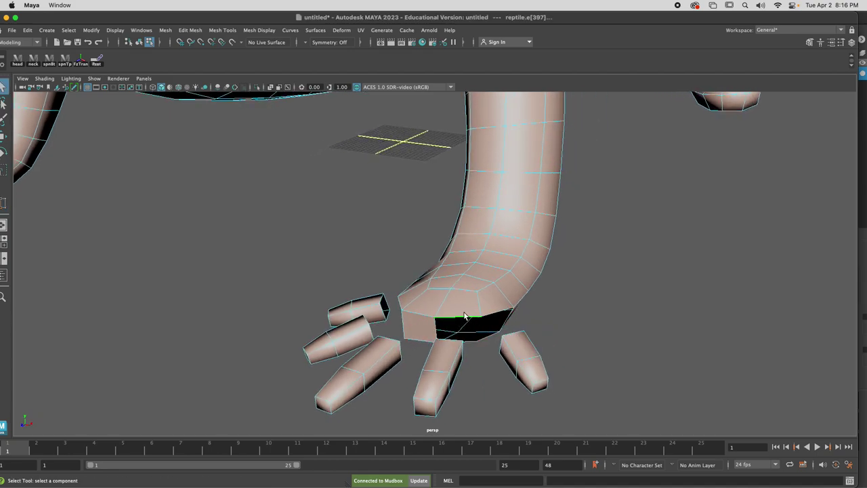
click(165, 30)
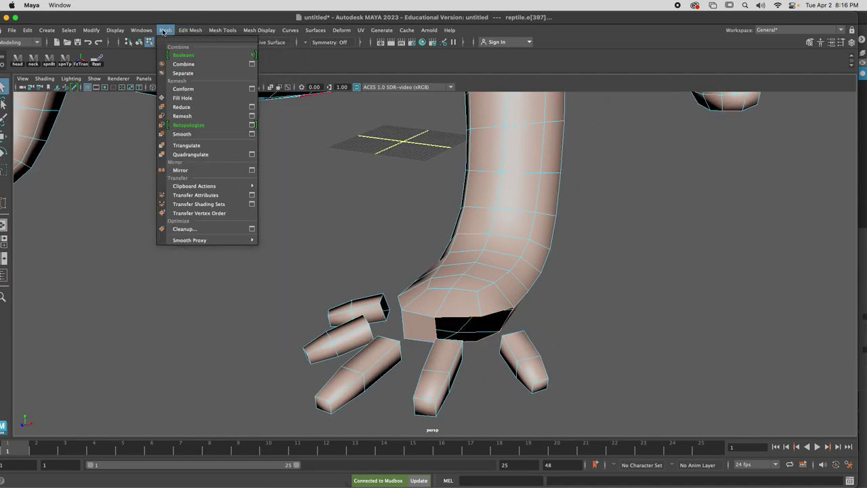
click(178, 98)
Step: Multi-Cut the filled face at the foot's end from its top rim vertex to the matching bottom rim vertex
click(214, 31)
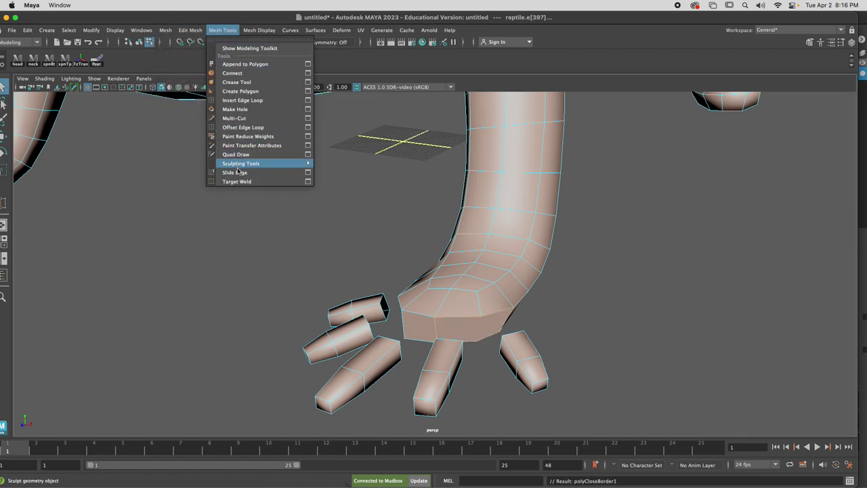
click(235, 119)
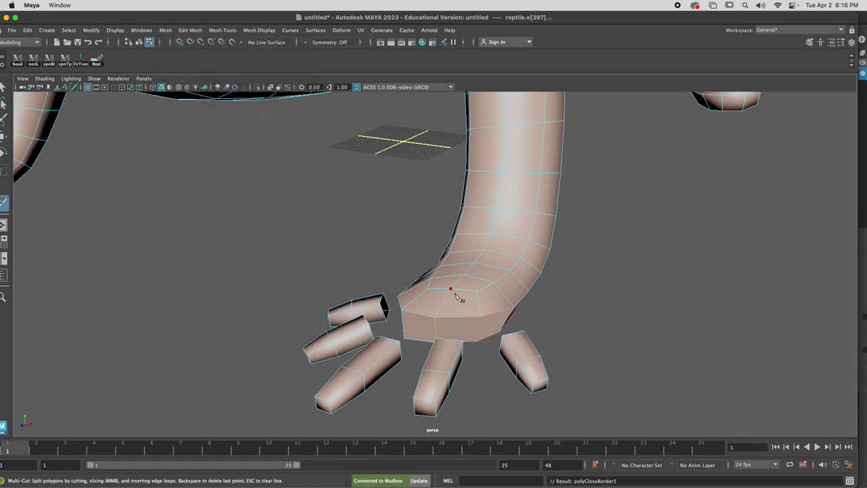
click(482, 318)
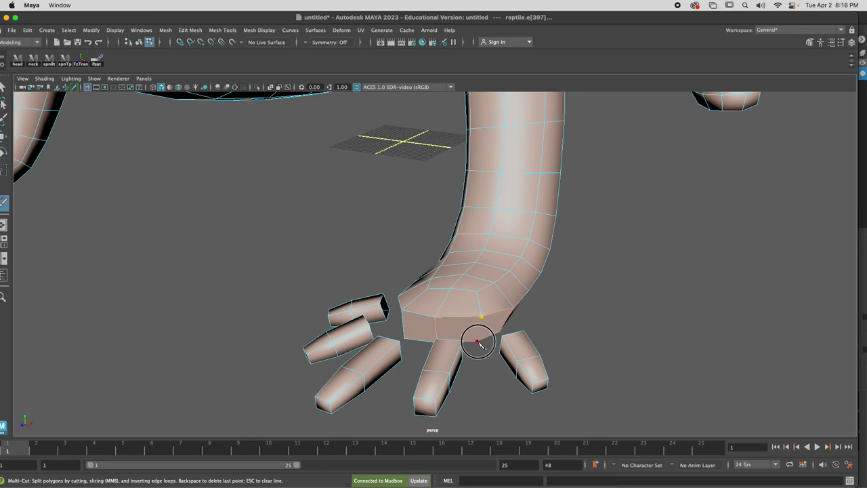
alt+drag(407, 363, 472, 353)
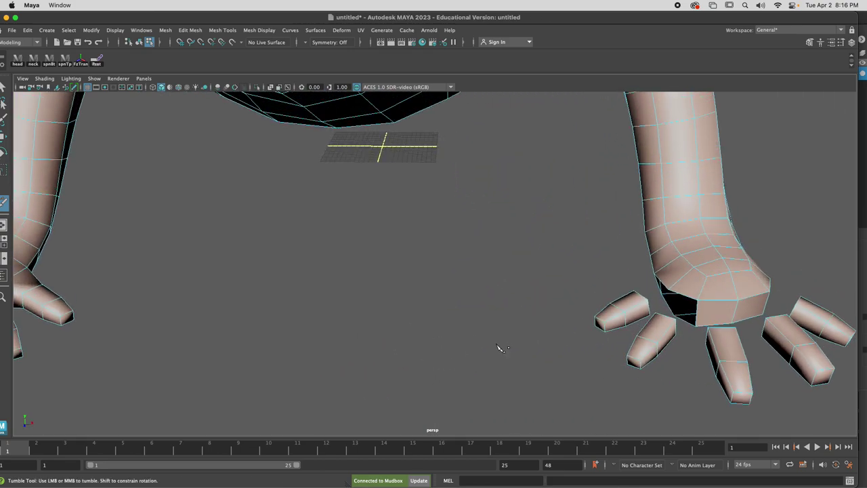
Step: Fill the open hole at the end of the reptile's front foot stump
alt+drag(680, 294, 606, 261)
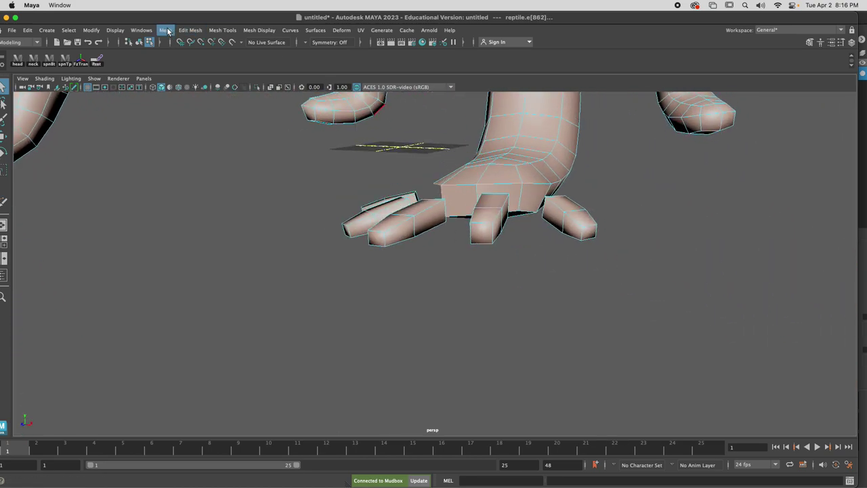
click(165, 29)
click(180, 99)
alt+drag(460, 213, 483, 220)
alt+drag(593, 165, 618, 167)
Step: Cut across the filled end of the front foot stump with the Multi-Cut tool
click(257, 30)
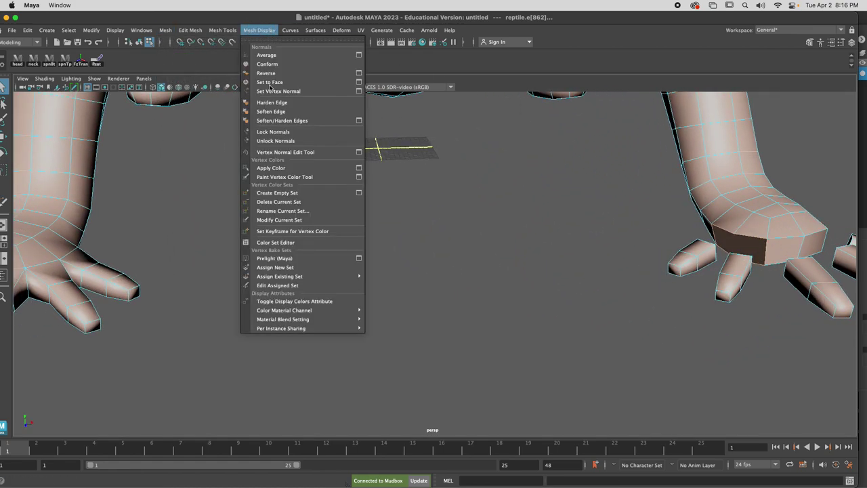
mouse_move(220, 30)
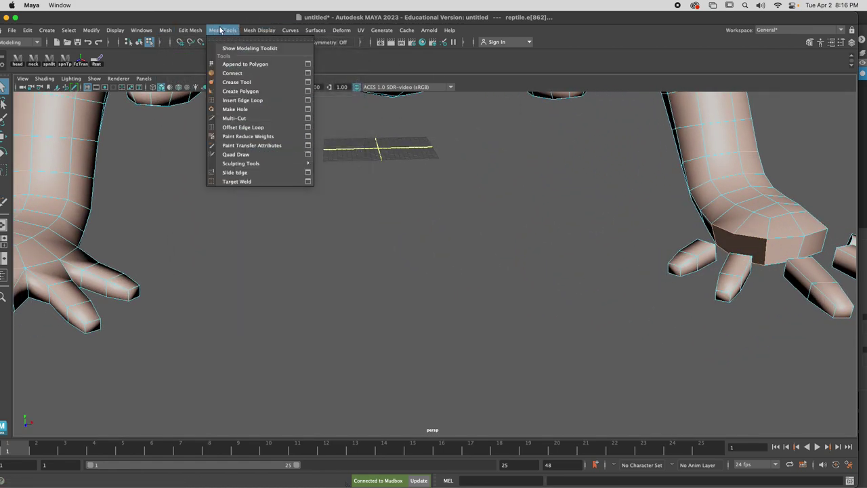
click(229, 118)
alt+drag(738, 239, 778, 244)
click(805, 228)
right_click(805, 228)
key(q)
Step: In face selection, delete the two detached toe pieces on the body side of the front foot stump
alt+drag(742, 267, 671, 274)
right_drag(439, 369, 411, 359)
click(437, 354)
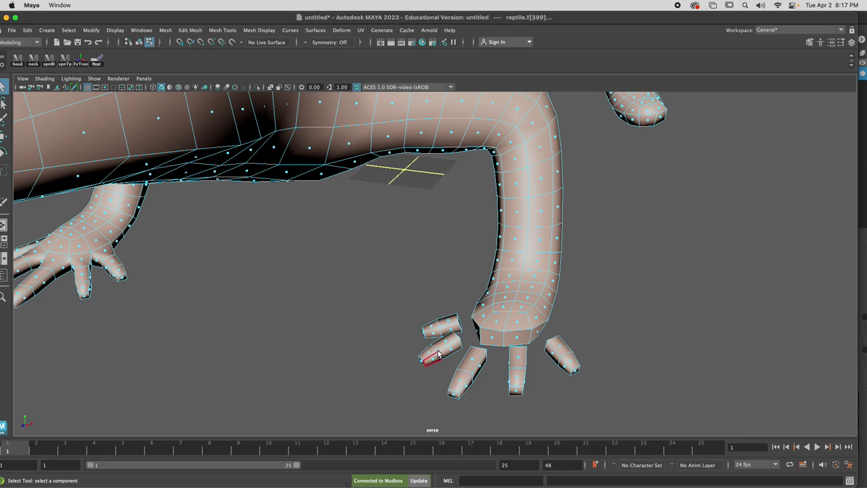
key(shift+period)
key(shift+period)
key(shift+period)
key(Delete)
Step: Delete the remaining three detached toe pieces around the front foot stump
drag(437, 373, 468, 383)
right_drag(465, 232, 477, 241)
drag(436, 374, 549, 409)
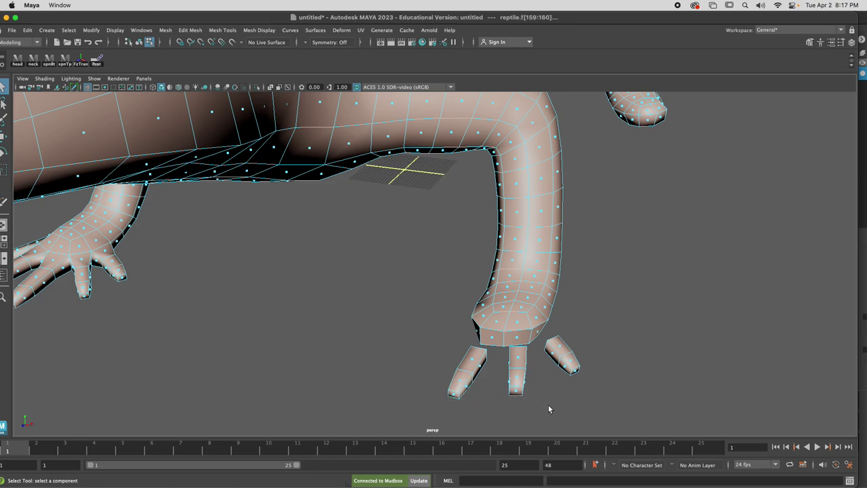
key(Delete)
drag(562, 339, 568, 378)
key(shift+period)
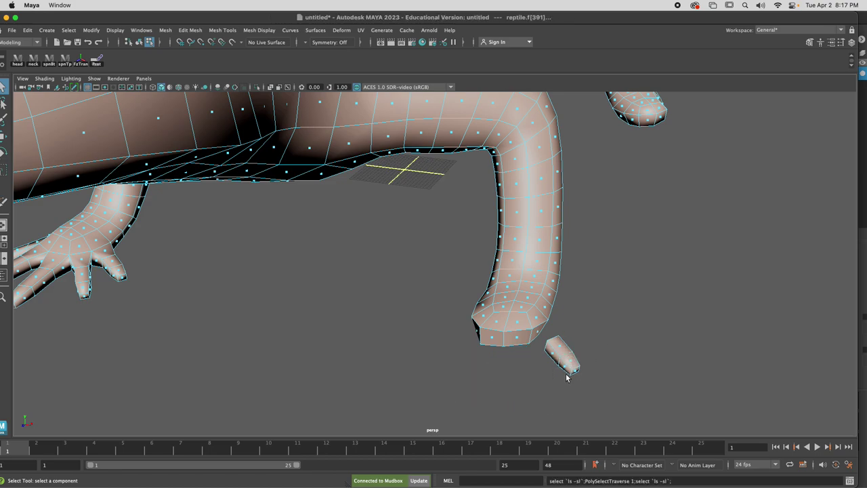
key(Delete)
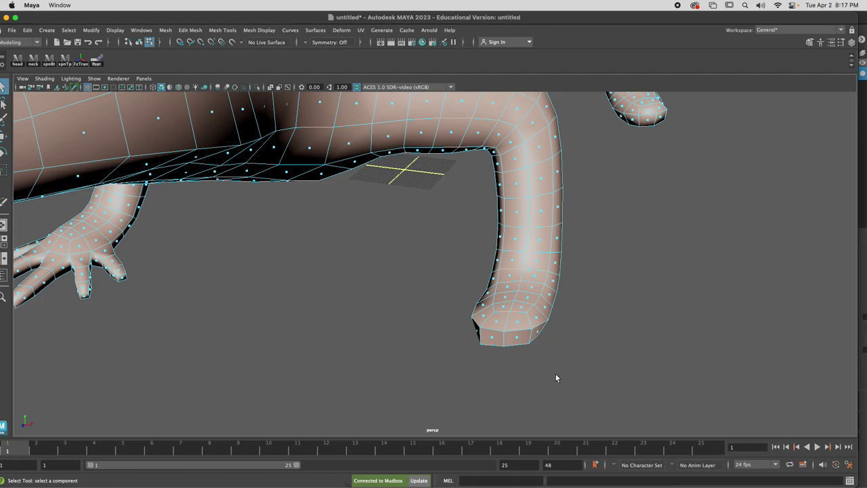
Step: Save the scene to the Desktop as a Maya Binary file named lizardagain
key(f)
key(super+s)
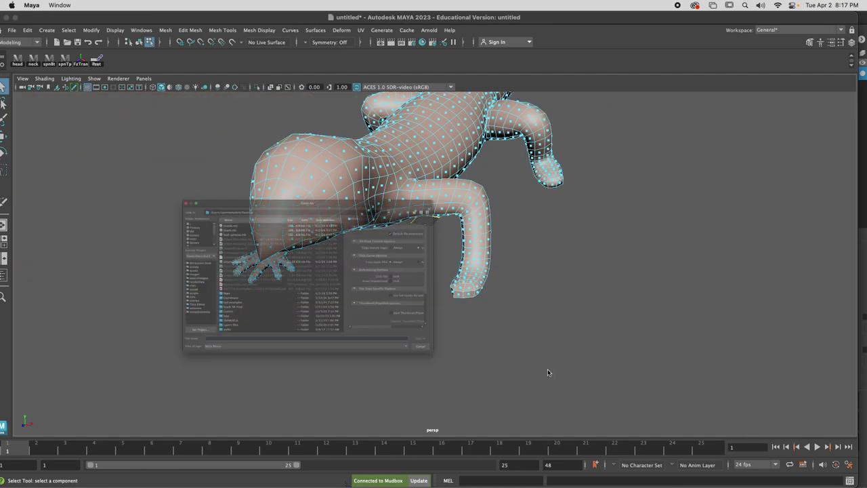
text(lizardagain)
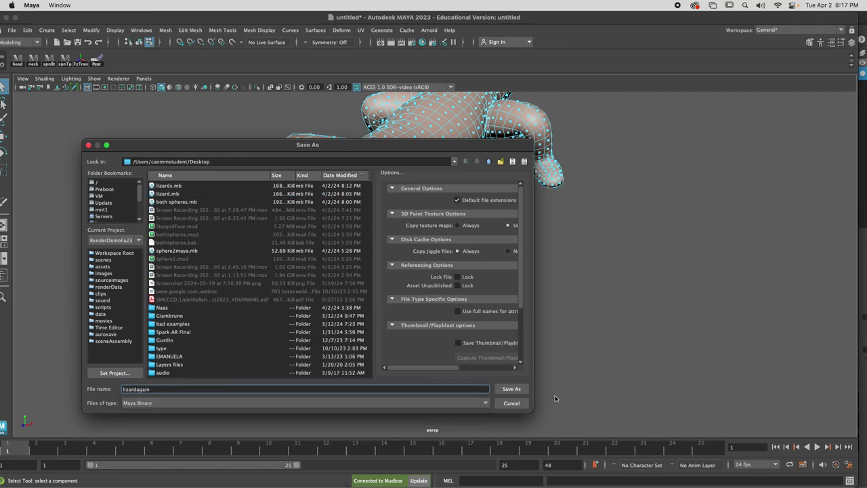
click(527, 391)
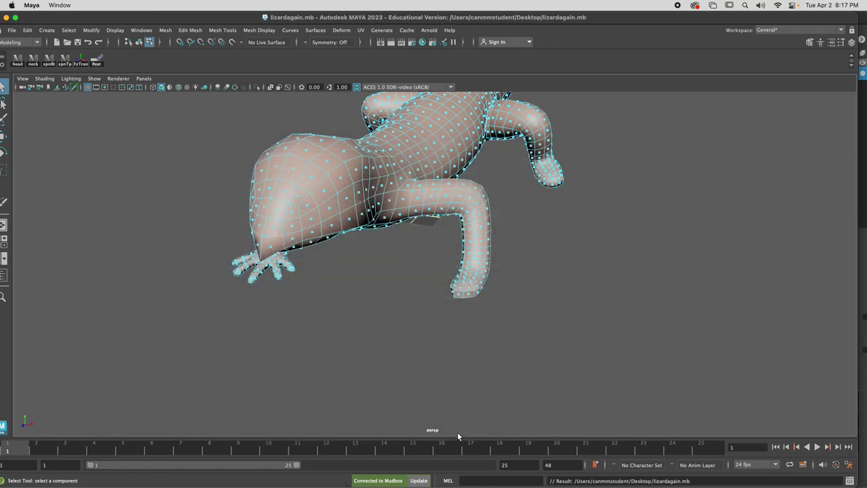
Step: Return the reptile to object mode and send the updated mesh to Mudbox without reusing the previous selection
click(422, 482)
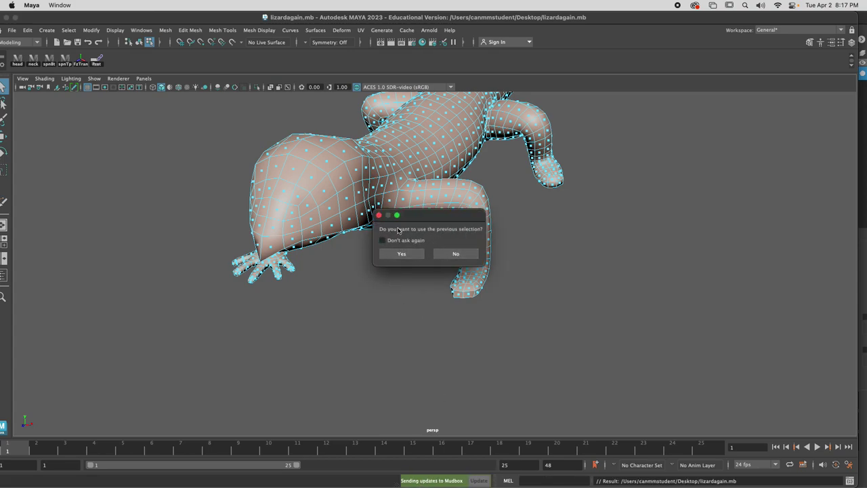
click(380, 215)
right_drag(330, 203, 366, 201)
click(419, 482)
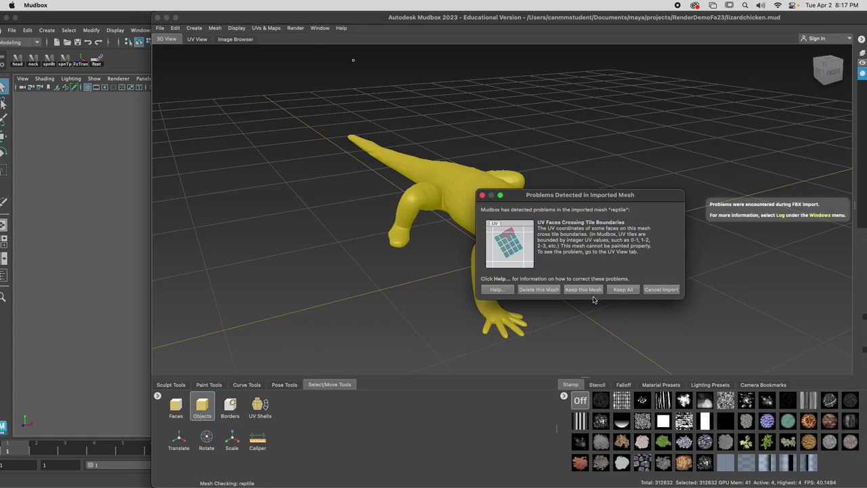
Step: Keep all imported meshes and transfer the sculpted details with a search distance of 4.00
drag(647, 203, 480, 171)
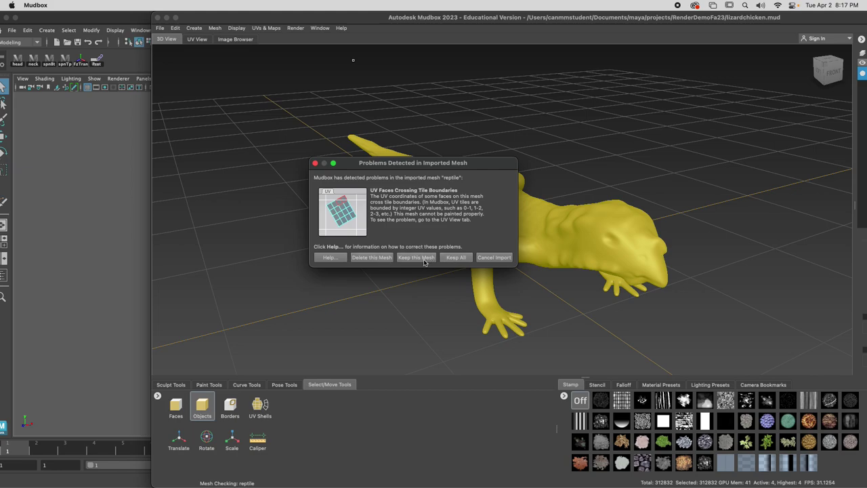
click(450, 258)
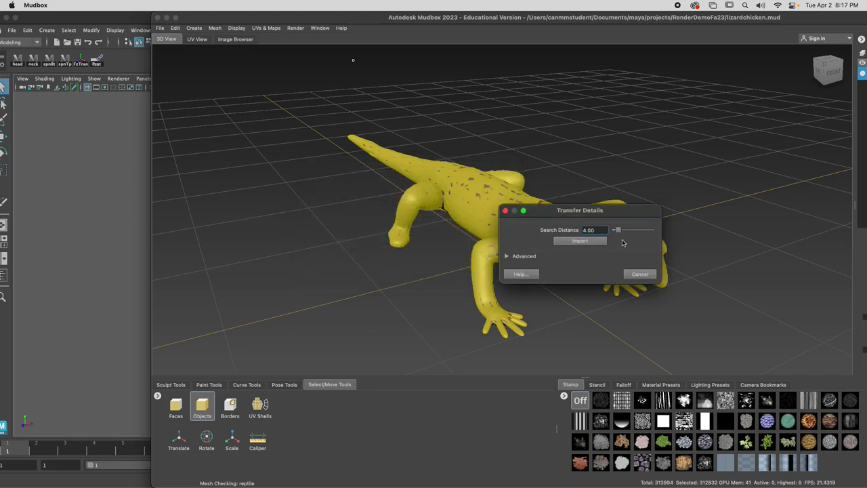
click(581, 241)
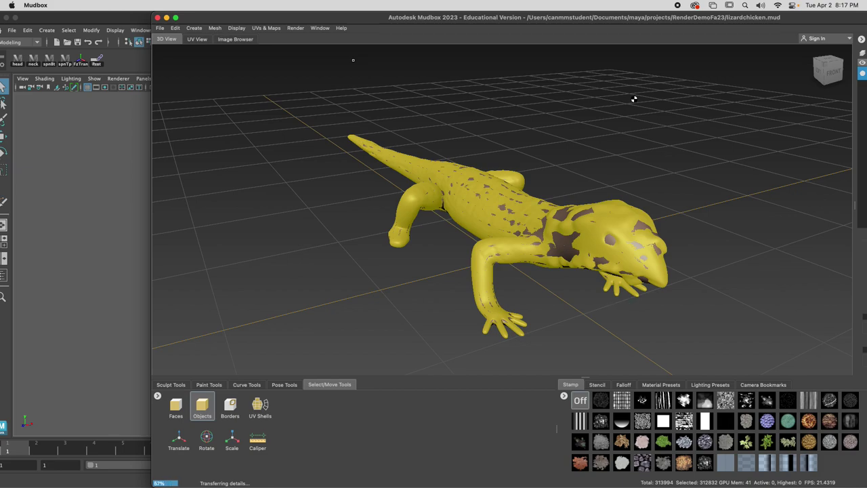
drag(644, 19, 534, 19)
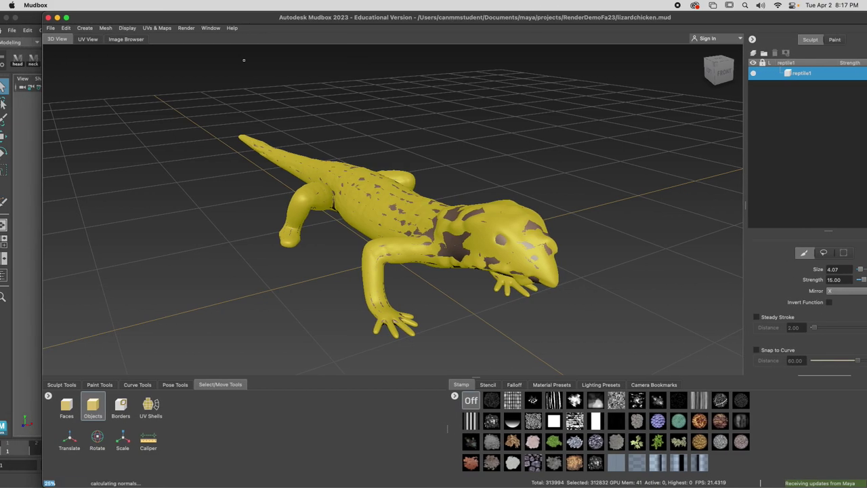
Step: Smooth the spiky toe stubs on the reptile's front foot with the Smooth brush
alt+right_drag(441, 246, 459, 252)
alt+drag(459, 251, 384, 272)
alt+drag(501, 256, 436, 256)
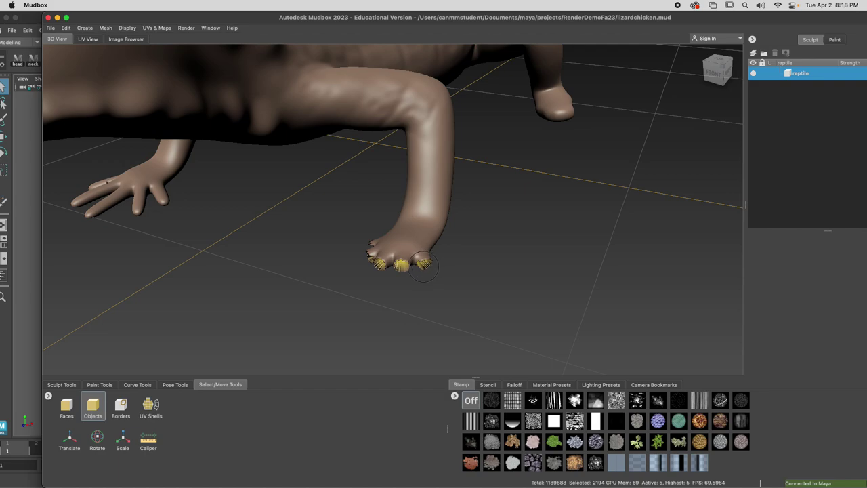
scroll(423, 263, up, 2)
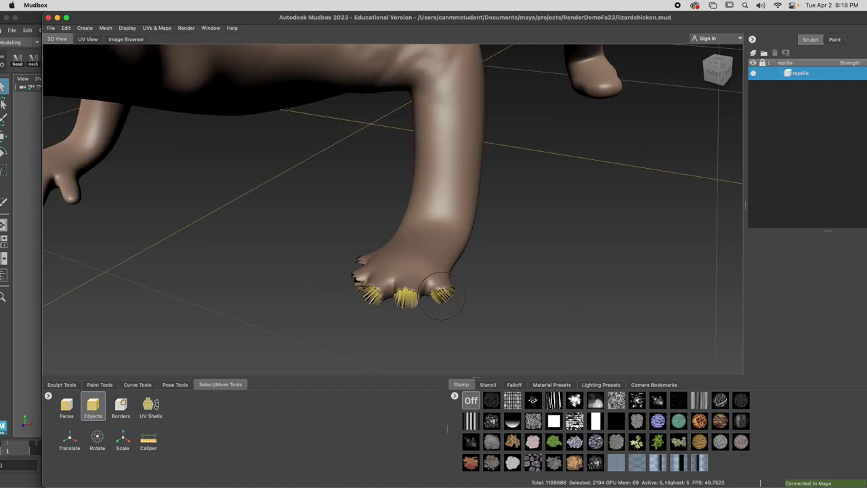
click(59, 385)
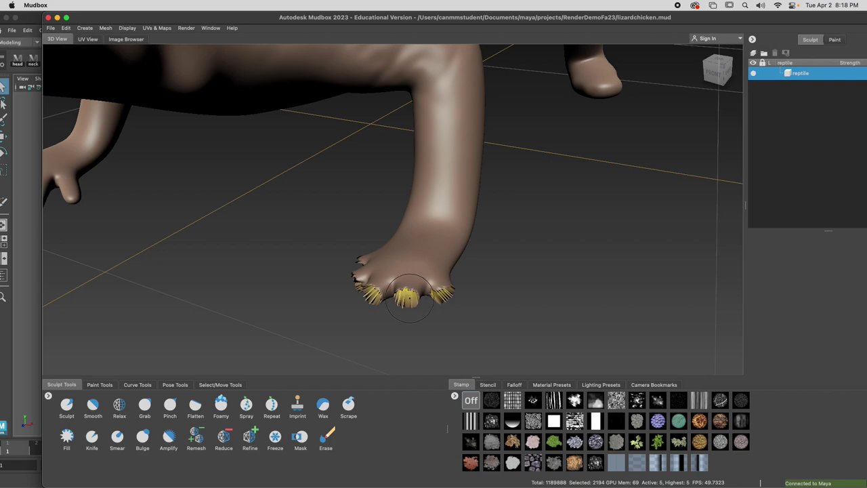
click(93, 405)
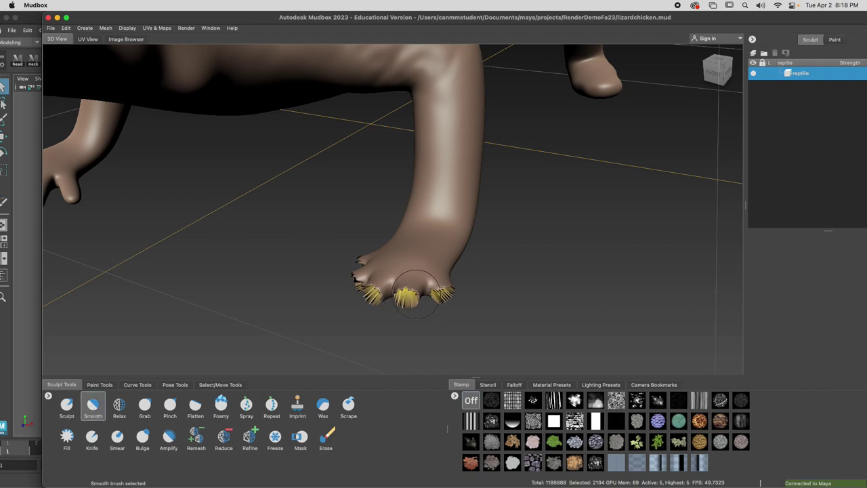
mouse_move(373, 303)
mouse_down()
mouse_move(437, 290)
mouse_move(407, 292)
mouse_move(433, 281)
mouse_move(400, 290)
mouse_move(440, 261)
mouse_move(423, 247)
mouse_move(407, 254)
mouse_move(418, 235)
mouse_move(427, 237)
mouse_up()
mouse_move(427, 237)
alt+mouse_down()
mouse_move(493, 210)
mouse_move(501, 229)
mouse_move(494, 196)
alt+mouse_up()
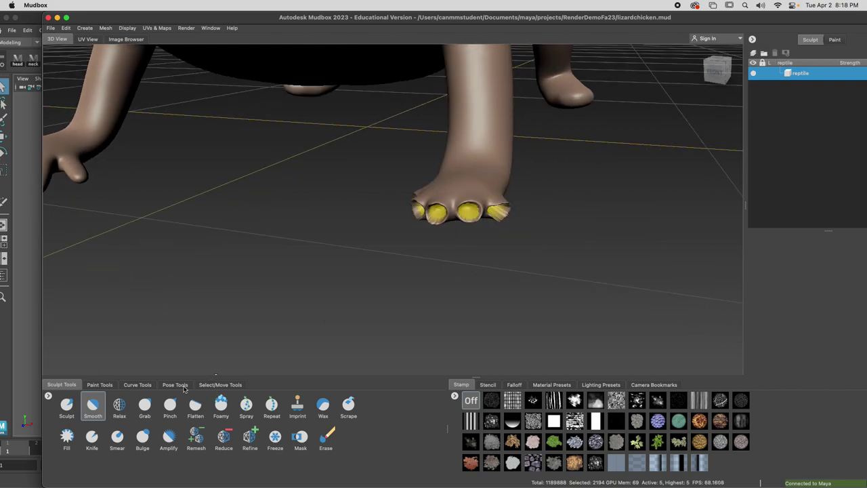
Step: Clear the highlighted toe faces by selecting the whole reptile object and deselecting it
click(175, 385)
click(221, 384)
click(92, 406)
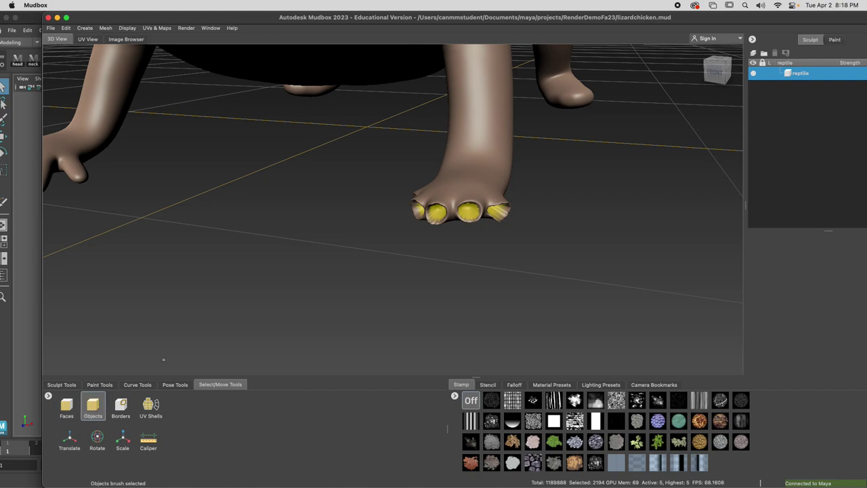
click(472, 209)
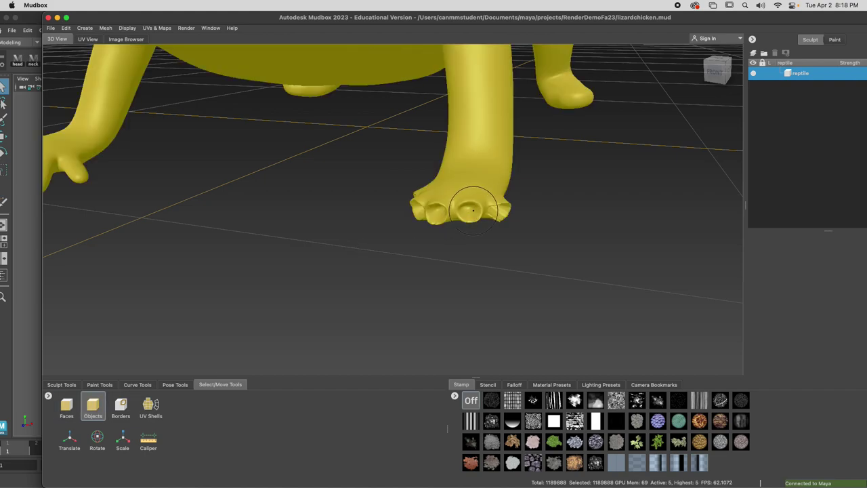
click(61, 384)
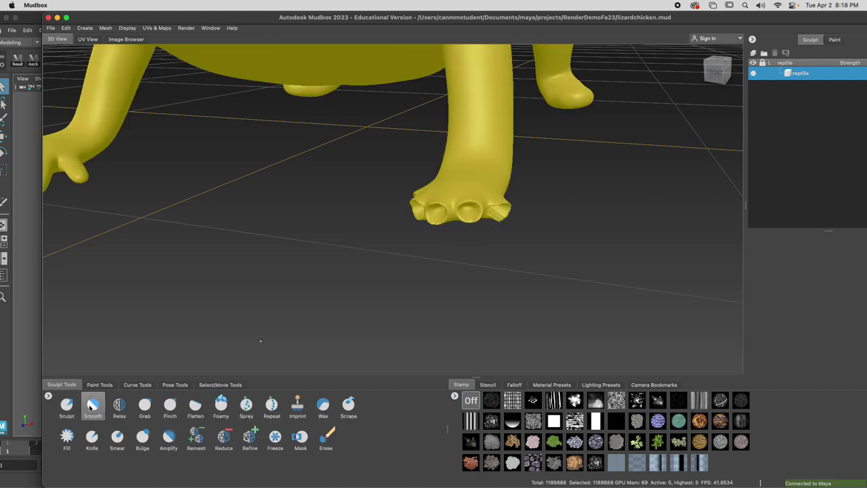
click(220, 385)
click(259, 328)
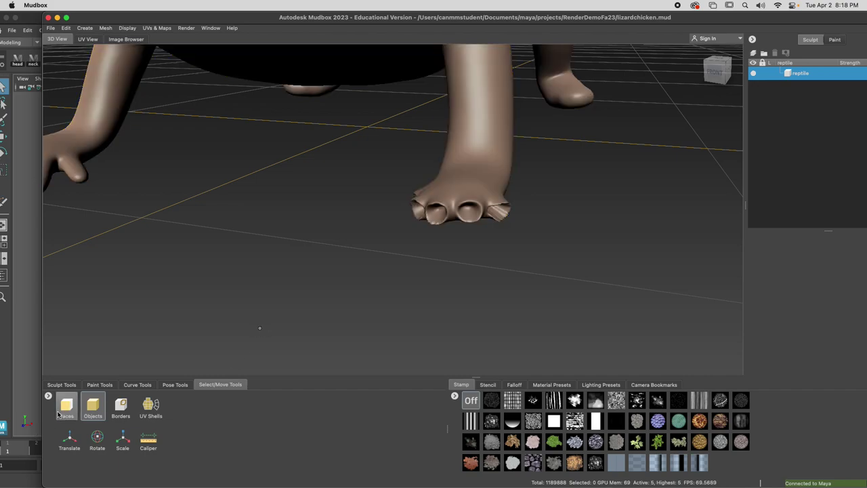
Step: Build up the hollow toe stubs on the front foot with the Sculpt brush and smooth them
click(61, 384)
click(93, 406)
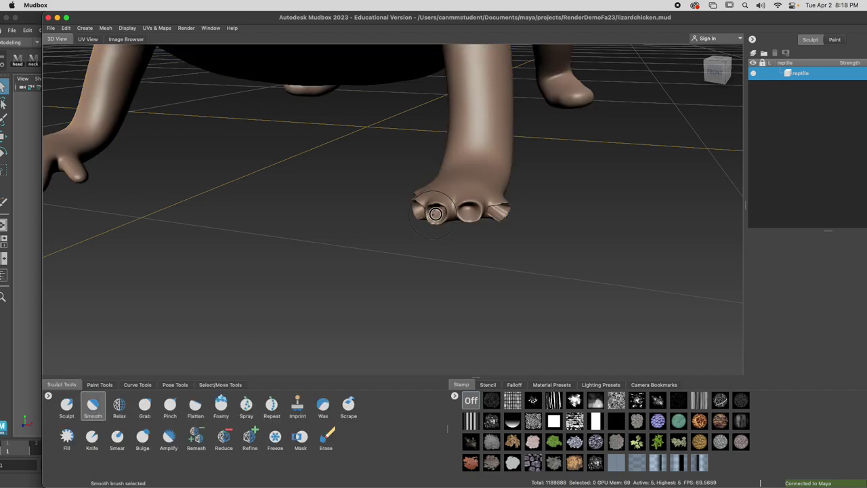
alt+drag(431, 211, 400, 164)
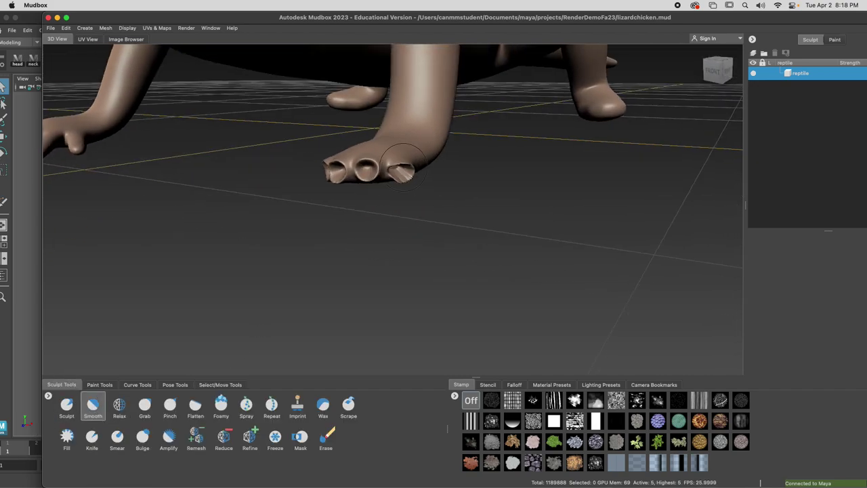
click(67, 405)
mouse_move(350, 169)
mouse_down()
mouse_move(397, 166)
mouse_move(336, 171)
mouse_move(357, 164)
mouse_move(328, 177)
mouse_move(344, 167)
mouse_move(329, 172)
mouse_move(418, 186)
mouse_move(486, 180)
mouse_move(442, 178)
mouse_move(458, 167)
mouse_move(496, 170)
mouse_up()
click(93, 405)
mouse_move(432, 177)
mouse_down()
mouse_move(442, 183)
mouse_move(384, 176)
mouse_up()
mouse_move(315, 217)
alt+mouse_down()
mouse_move(326, 217)
mouse_move(226, 179)
mouse_move(325, 193)
alt+mouse_up()
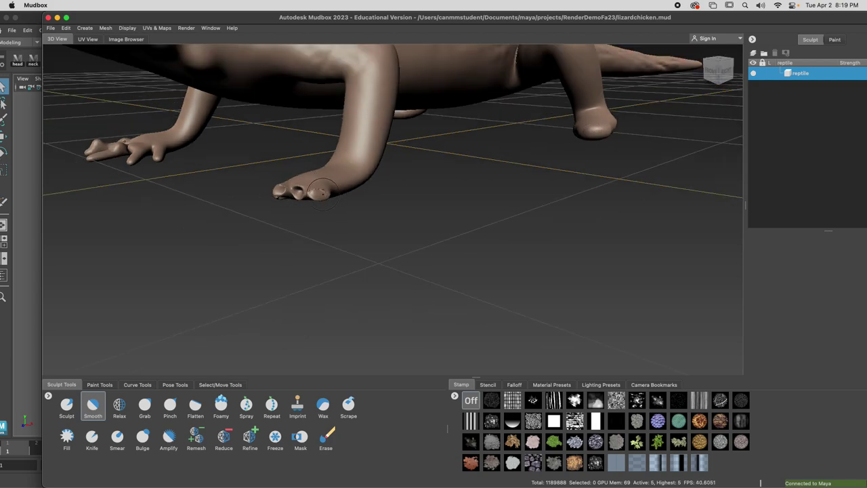
Step: Examine the reshaped front foot and the whole reptile from several distances and angles
alt+drag(320, 193, 339, 214)
scroll(341, 217, down, 3)
scroll(387, 221, up, 5)
scroll(460, 223, down, 3)
alt+drag(460, 223, 410, 212)
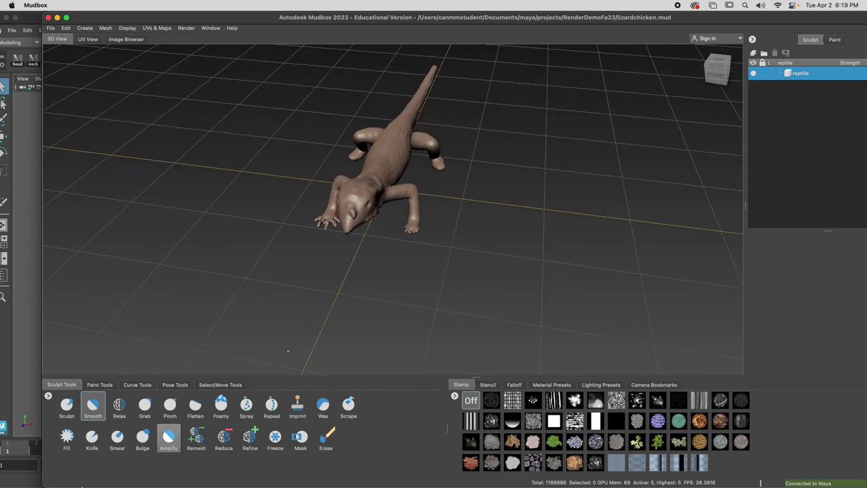
click(211, 385)
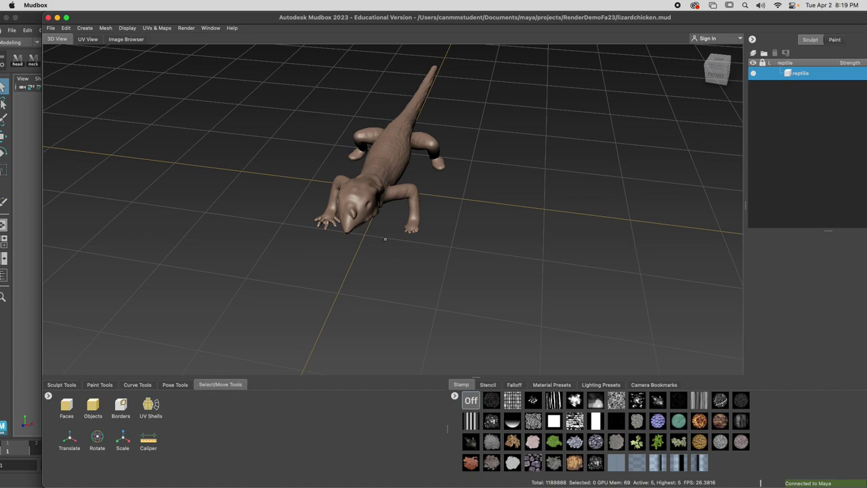
Step: Switch to Maya, select the reptile mesh and frame it for inspection
click(34, 326)
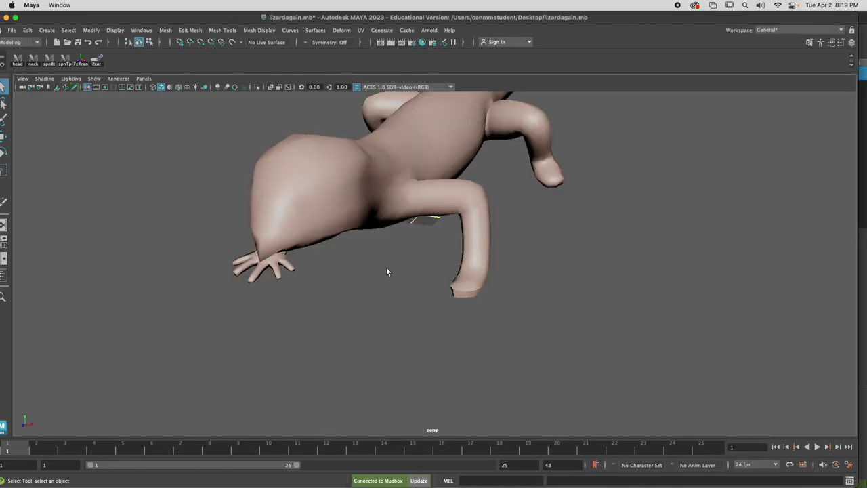
click(471, 279)
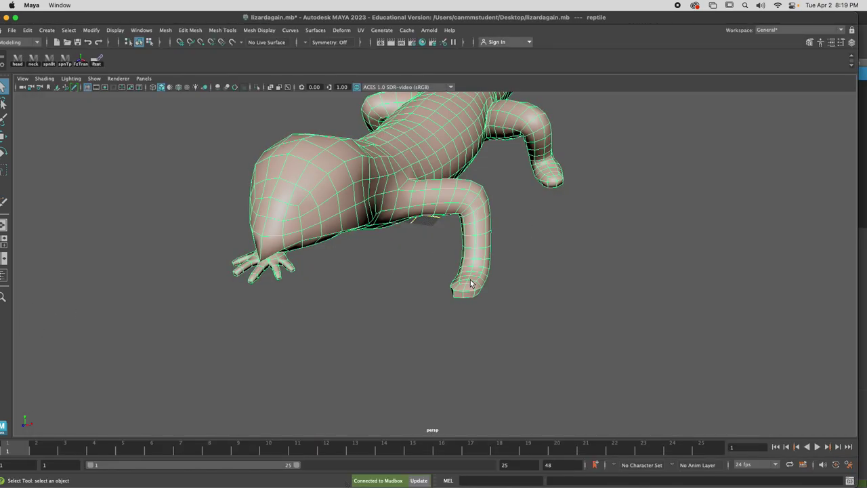
right_click(471, 289)
click(335, 199)
key(f)
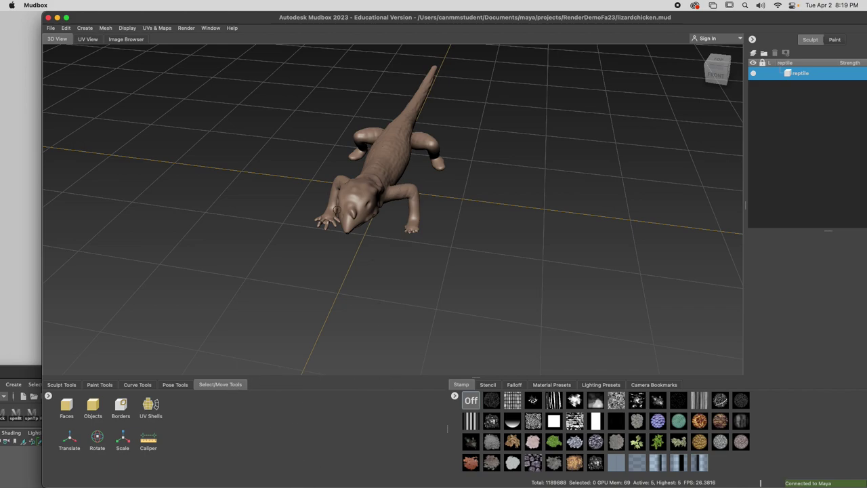
Step: Select the whole reptile object in Mudbox with the Select Objects tool
alt+right_drag(350, 193, 360, 228)
alt+drag(360, 227, 303, 267)
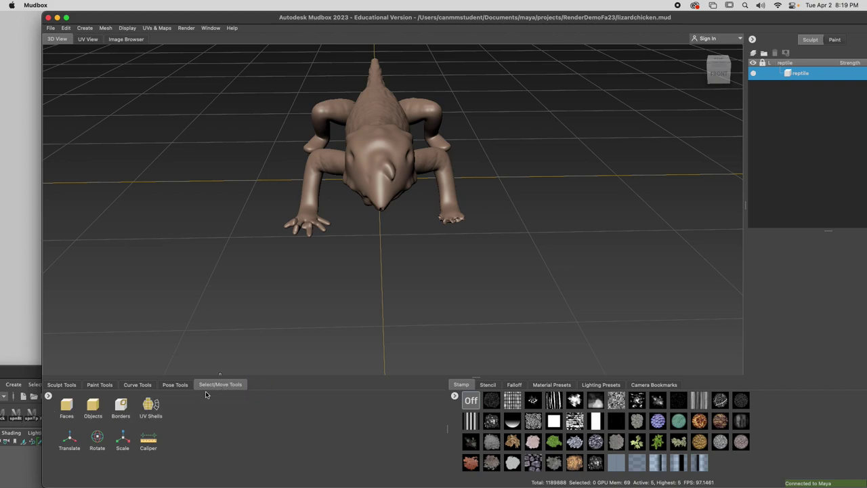
click(93, 407)
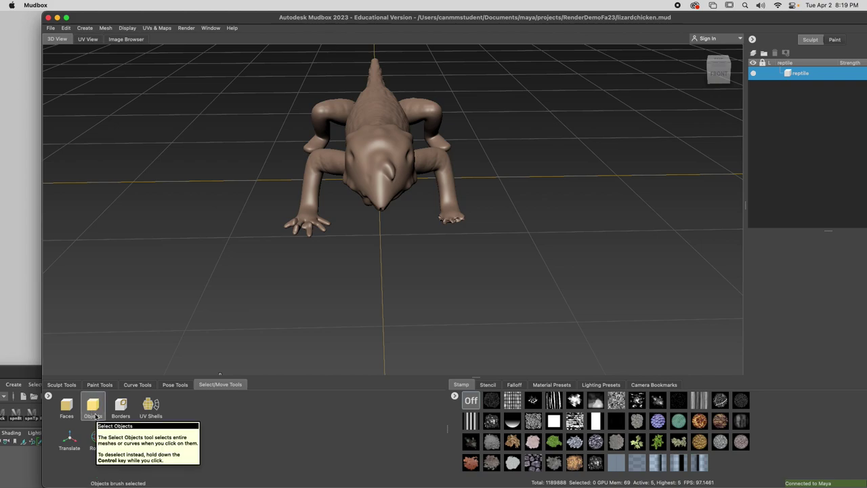
alt+drag(429, 267, 359, 251)
click(402, 114)
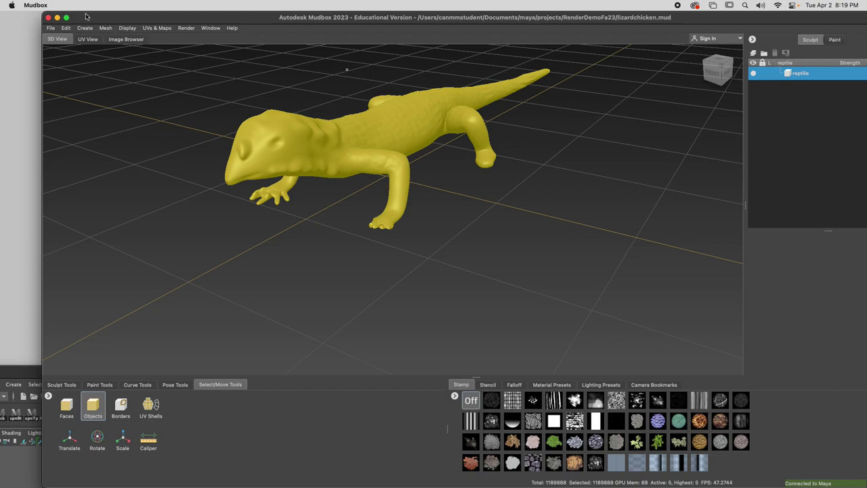
Step: Send the selected reptile to Maya as a new scene at its current subdivision level, without saving changes to lizardagain.mb
click(51, 29)
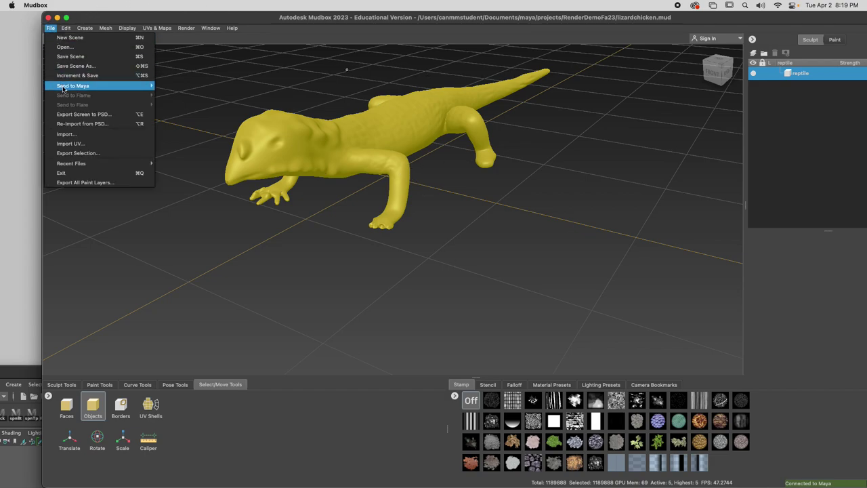
mouse_move(75, 86)
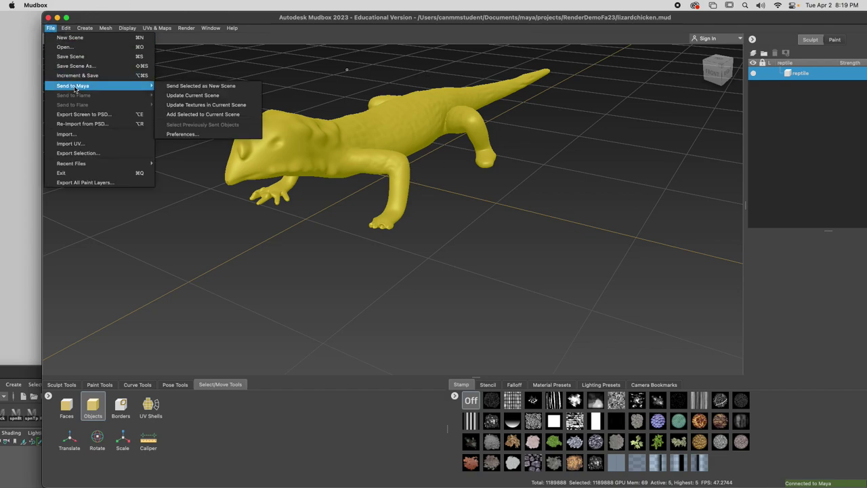
click(211, 87)
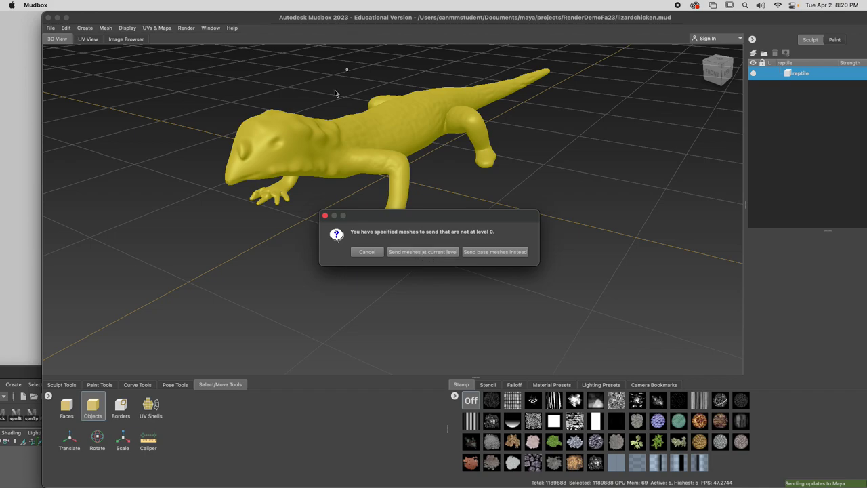
click(424, 254)
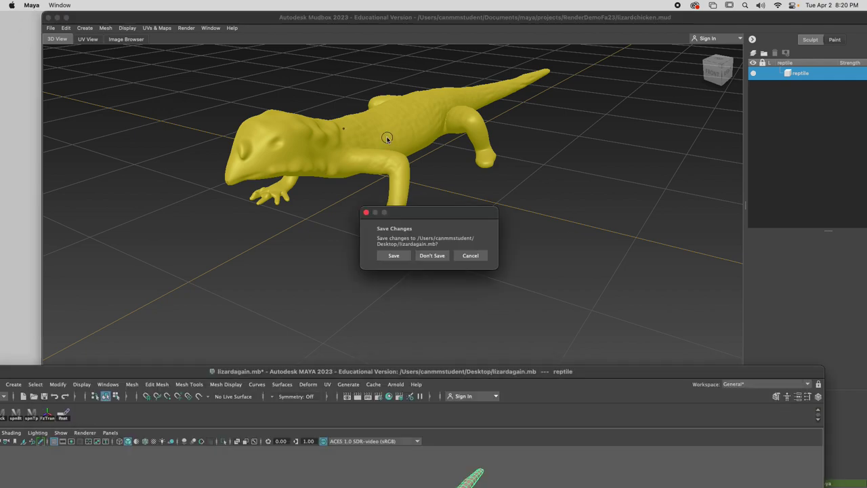
click(432, 256)
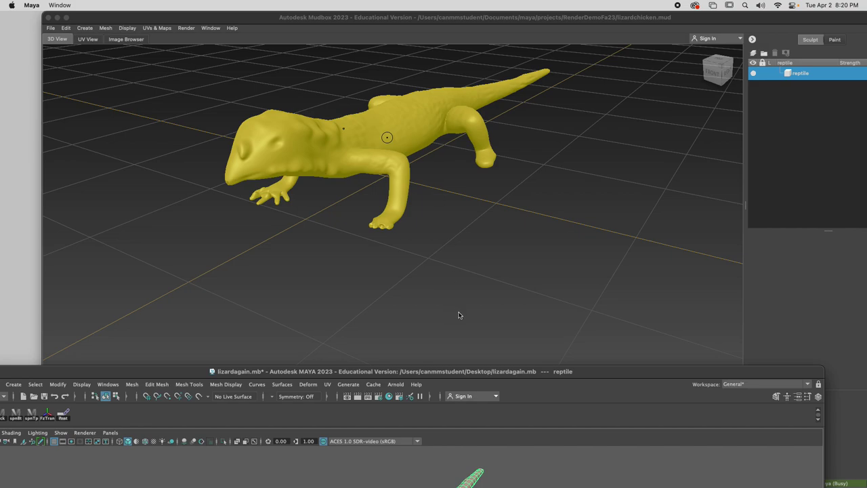
Step: Bring the Maya window fully into view and frame the transferred reptile in the perspective view
drag(493, 374, 535, 27)
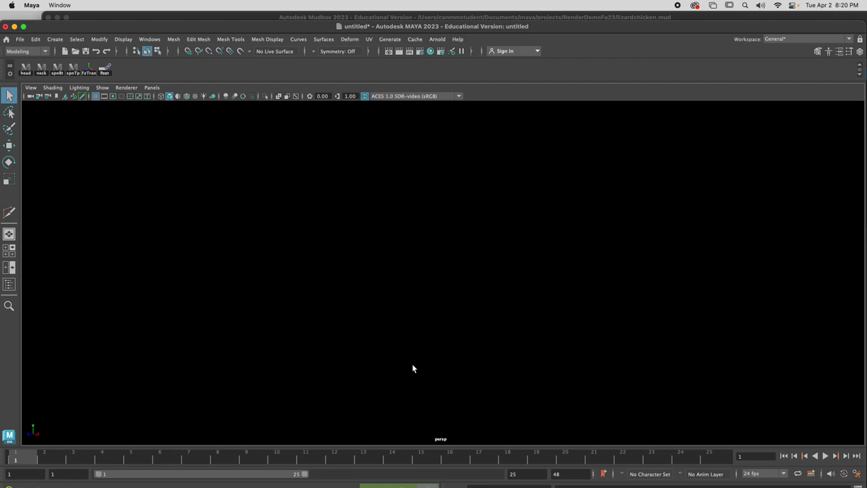
scroll(417, 351, down, 10)
alt+drag(485, 344, 415, 296)
drag(577, 27, 561, 54)
scroll(474, 395, down, 3)
scroll(472, 396, up, 5)
alt+drag(472, 402, 519, 370)
Step: Select the transferred reptile and examine its wireframe density up close on the head and from the side
click(457, 287)
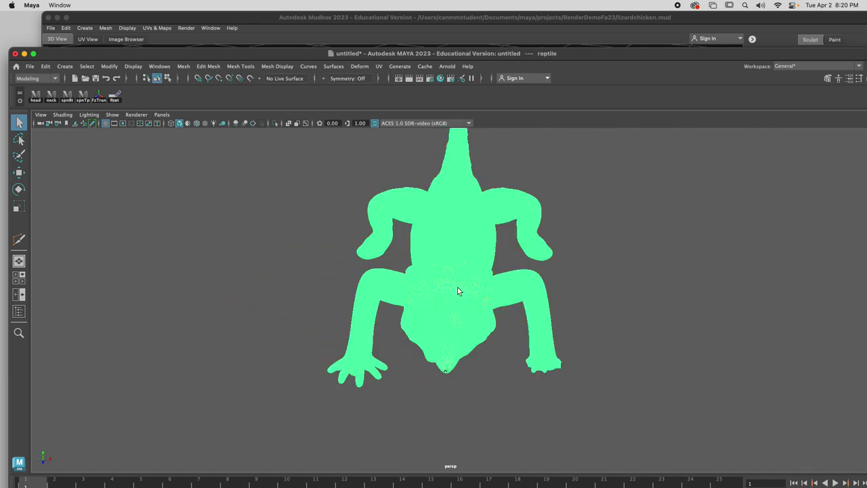
click(567, 245)
click(460, 238)
scroll(466, 286, up, 5)
scroll(473, 290, up, 6)
scroll(473, 291, down, 3)
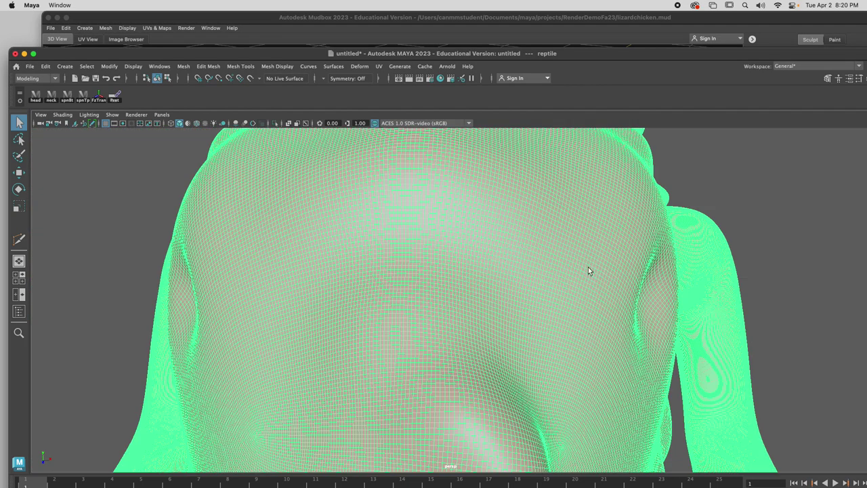
scroll(598, 264, down, 8)
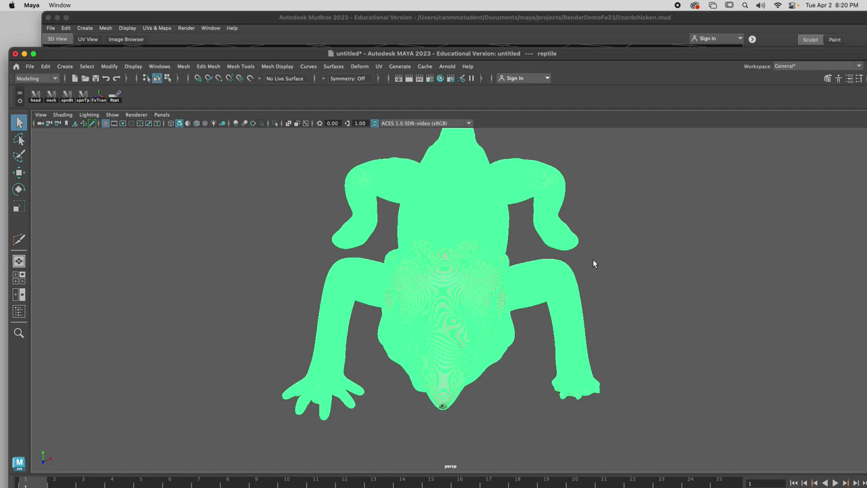
alt+drag(591, 268, 523, 211)
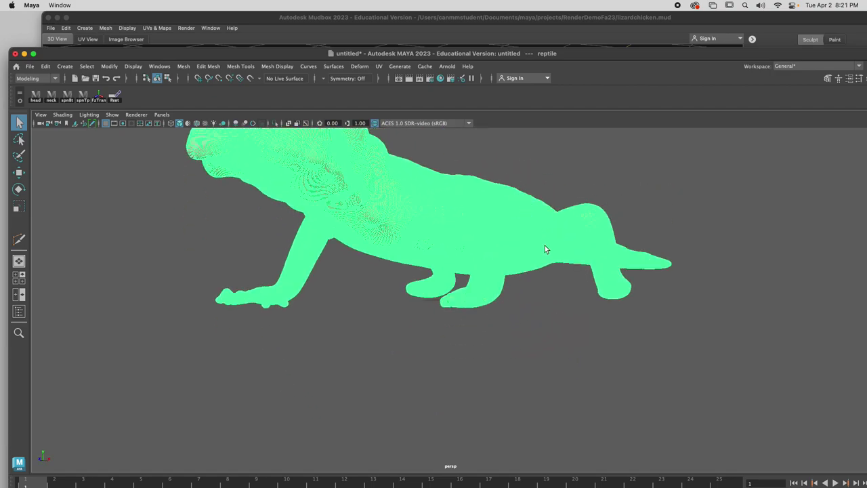
scroll(378, 183, down, 2)
mouse_move(348, 199)
alt+mouse_down()
mouse_move(382, 241)
mouse_move(350, 203)
alt+mouse_up()
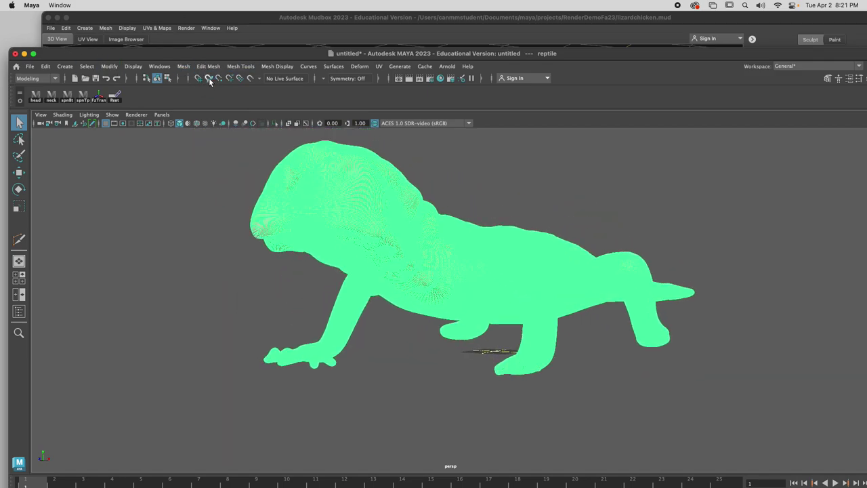
Step: Enlarge the Maya window and retopologize the selected high-resolution reptile mesh
double_click(230, 56)
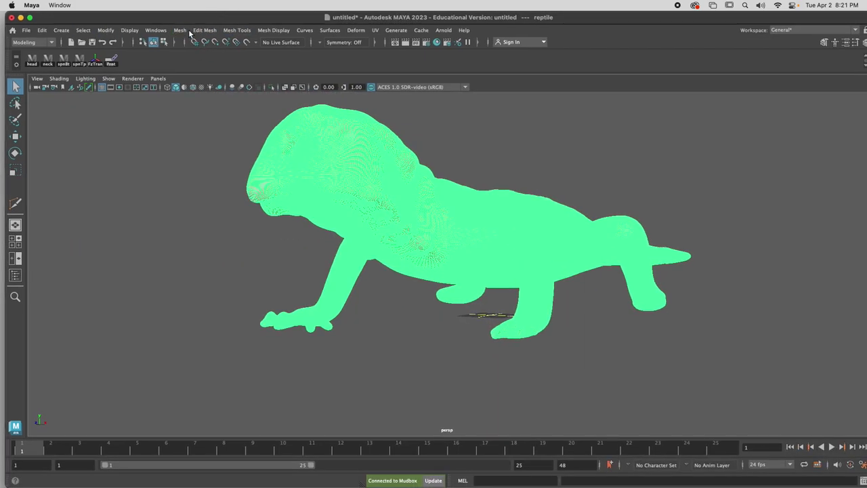
click(188, 31)
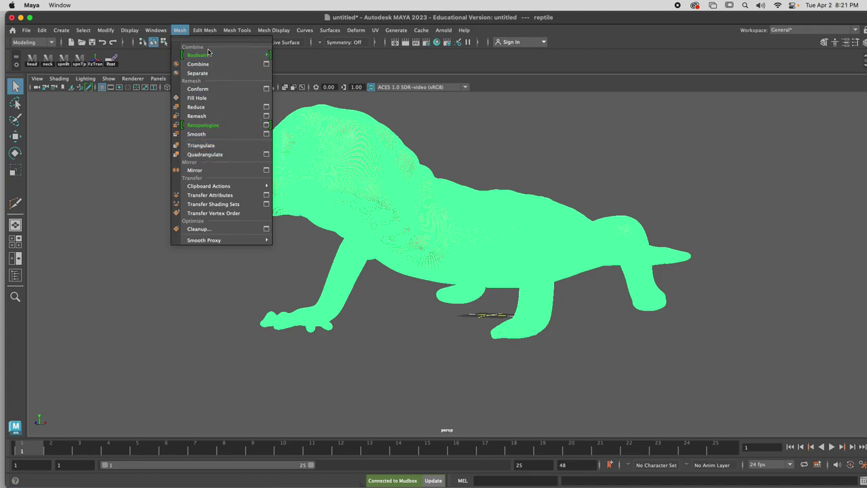
click(220, 129)
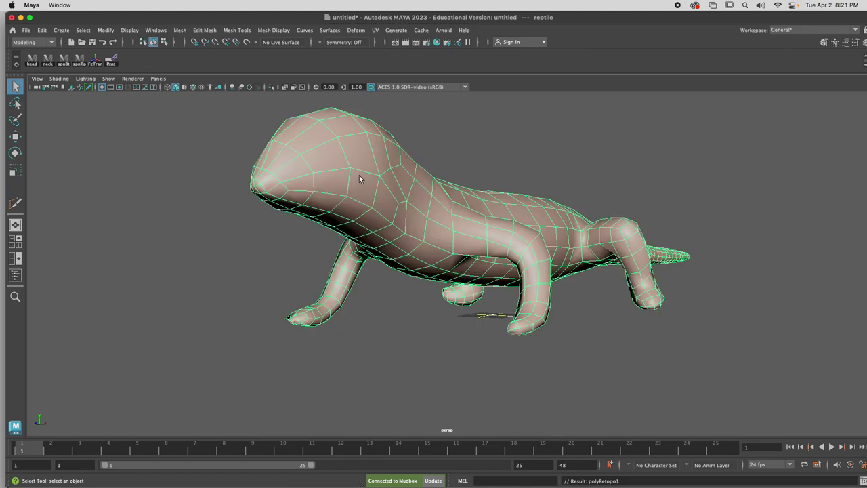
Step: Examine the retopologized reptile's head, feet and body from several angles and distances
scroll(375, 191, down, 3)
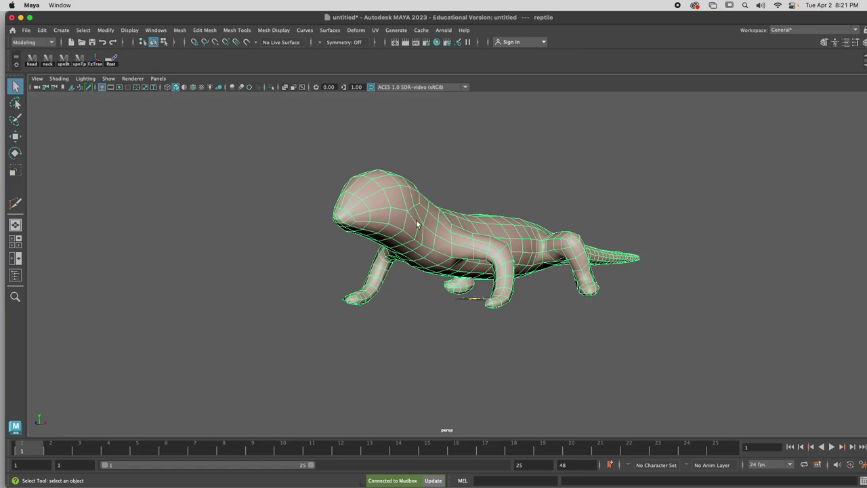
alt+drag(417, 224, 382, 244)
scroll(398, 247, up, 3)
scroll(398, 247, down, 4)
scroll(497, 286, up, 3)
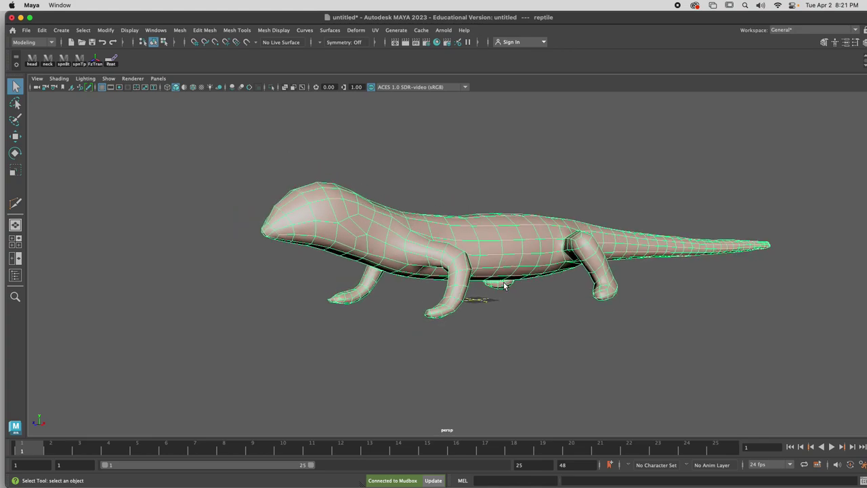
scroll(504, 286, down, 1)
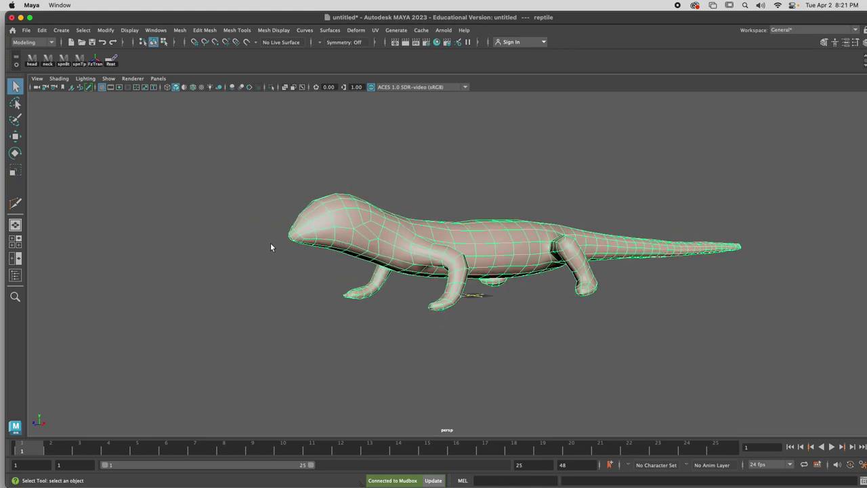
alt+drag(477, 257, 466, 308)
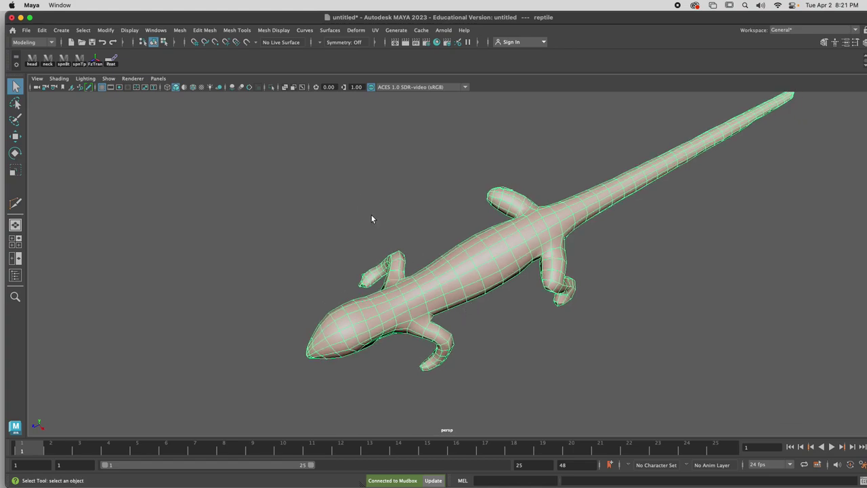
Step: Undo the retopology of the reptile and deselect the mesh
key(super+z)
click(303, 216)
alt+drag(326, 224, 302, 189)
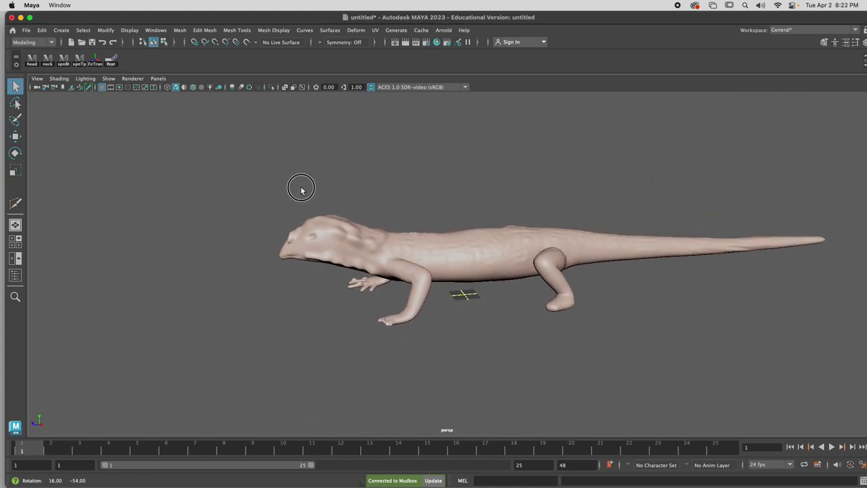
Step: Select the reptile and extend the end of the playback range to frame 47
click(488, 252)
click(488, 254)
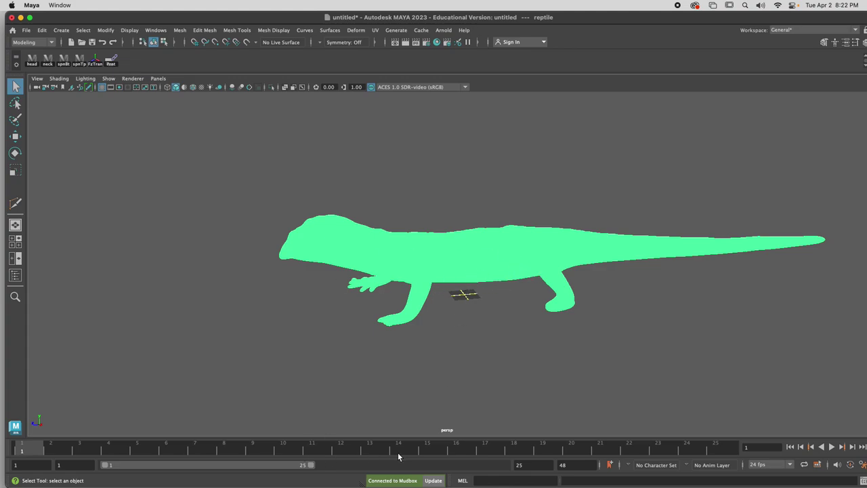
drag(310, 465, 507, 474)
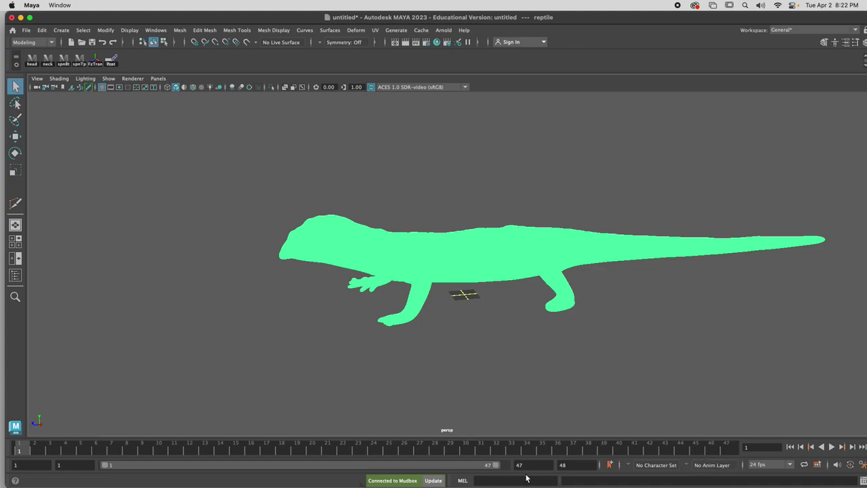
Step: Delete the reptile mesh from the Maya scene and centre the view on the grid
click(465, 359)
click(437, 251)
key(Delete)
scroll(527, 400, up, 5)
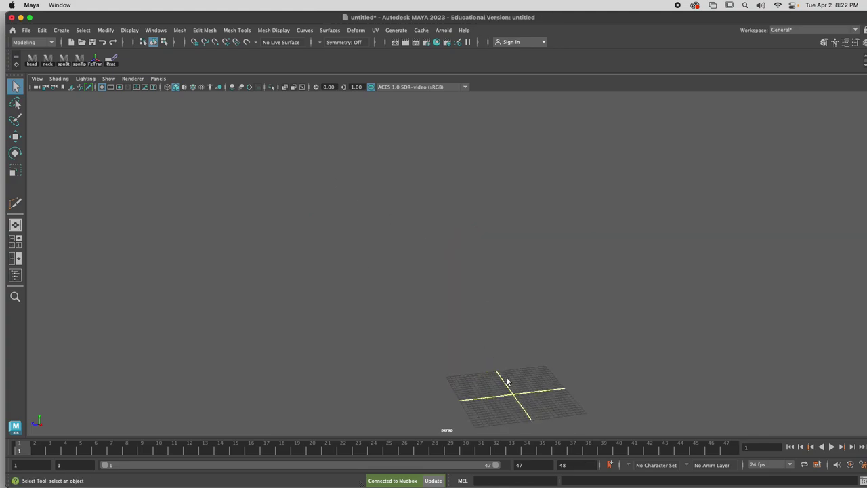
alt+middle_drag(519, 352, 479, 234)
Step: Switch to Mudbox and examine the sculpted reptile from several distances and angles
drag(204, 14, 210, 34)
click(222, 20)
scroll(460, 247, down, 3)
scroll(469, 240, up, 6)
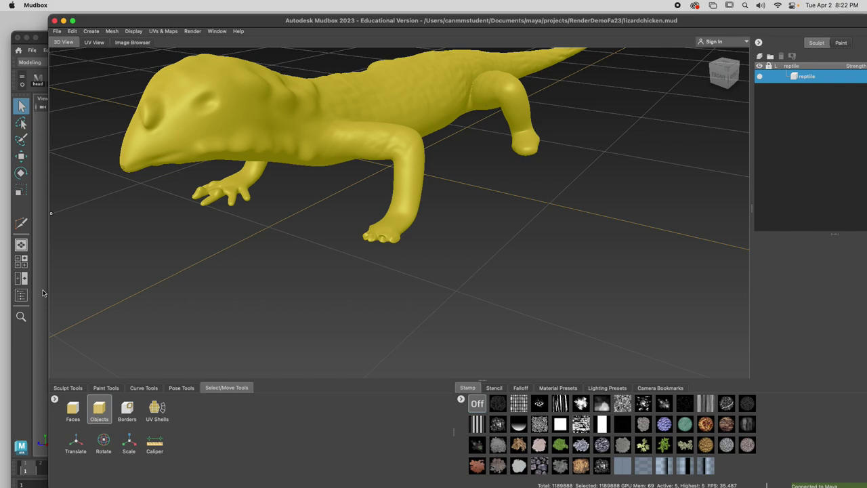
scroll(474, 266, down, 3)
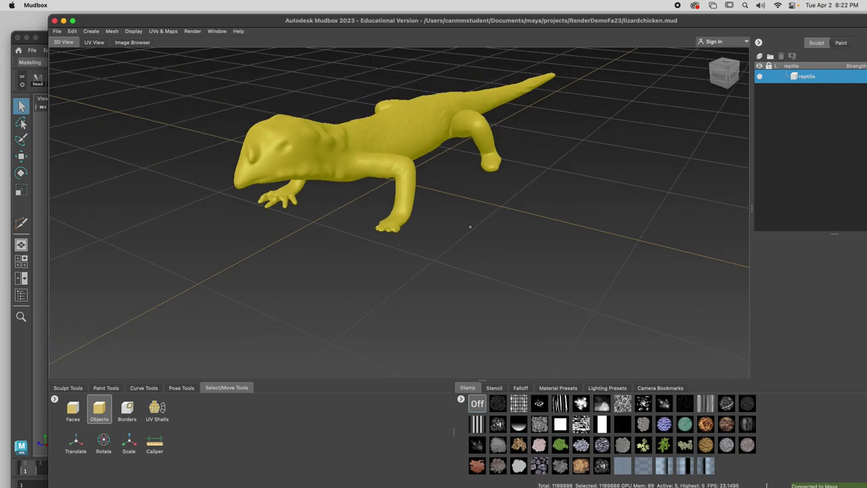
alt+drag(471, 226, 488, 258)
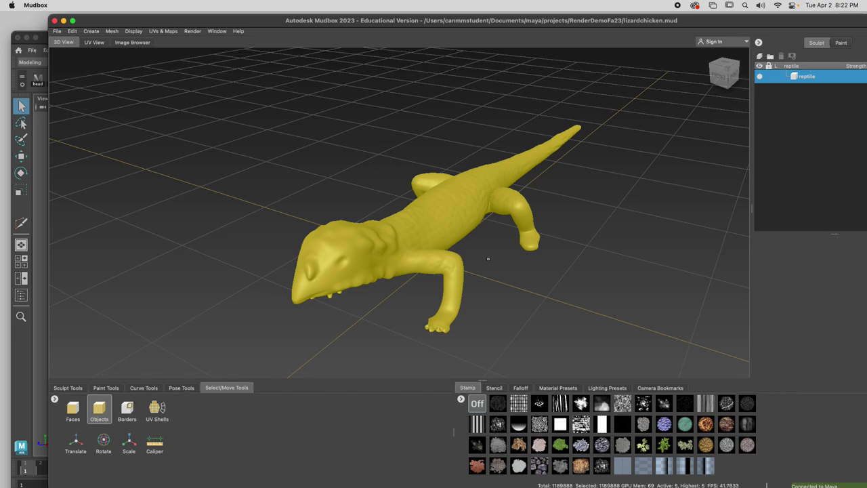
click(38, 142)
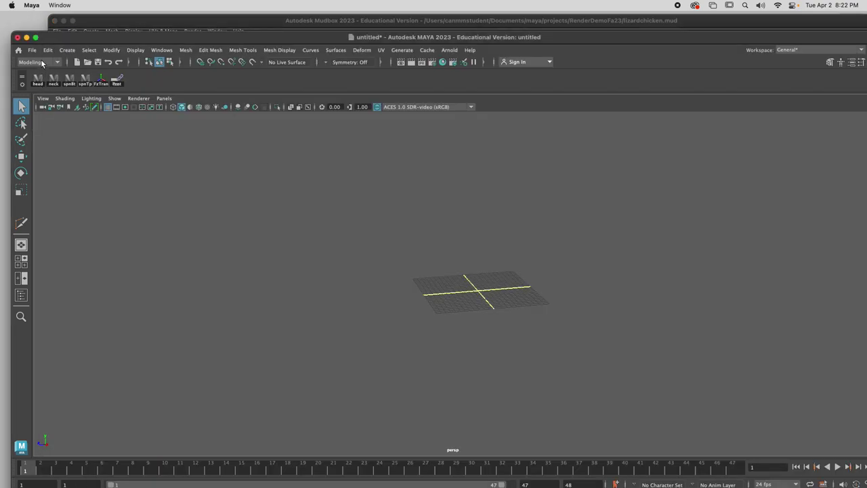
click(32, 51)
mouse_move(68, 164)
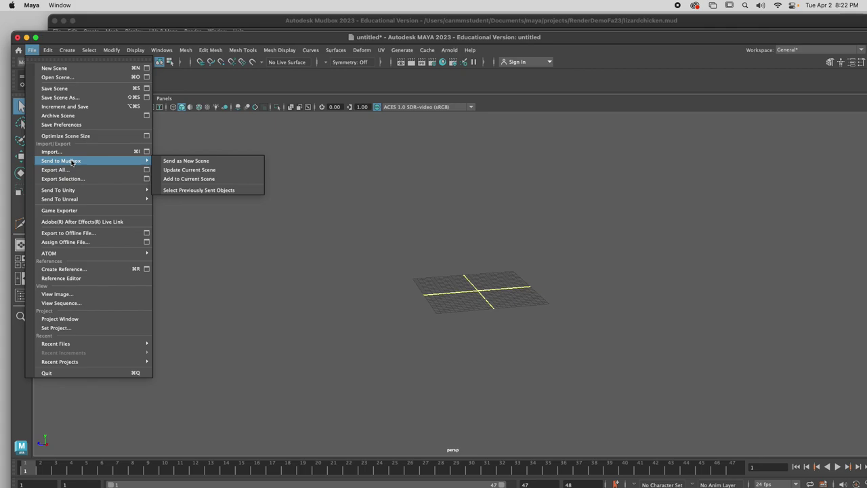
click(261, 22)
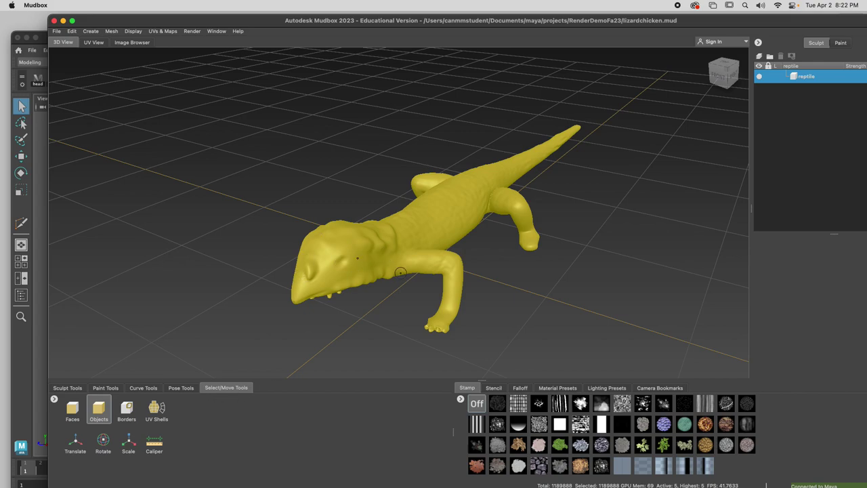
Step: Export the selected reptile to the Desktop as an Object file (*.obj) named transferlizard
click(98, 409)
click(56, 31)
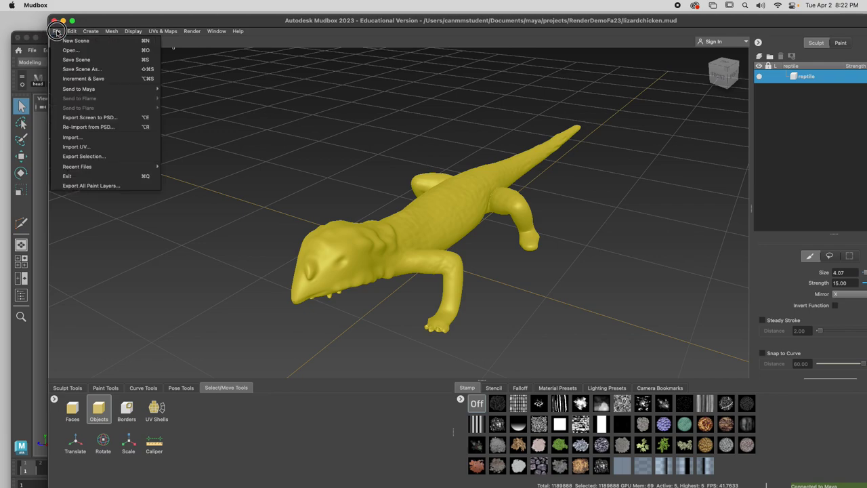
mouse_move(96, 90)
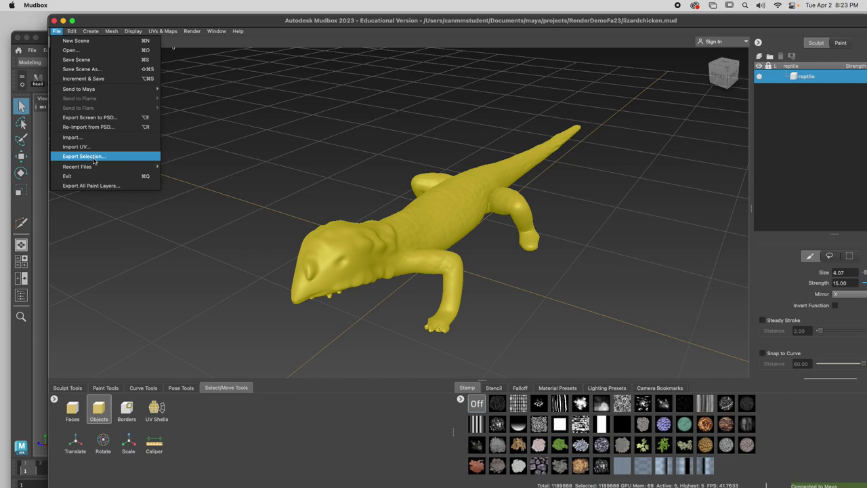
click(93, 158)
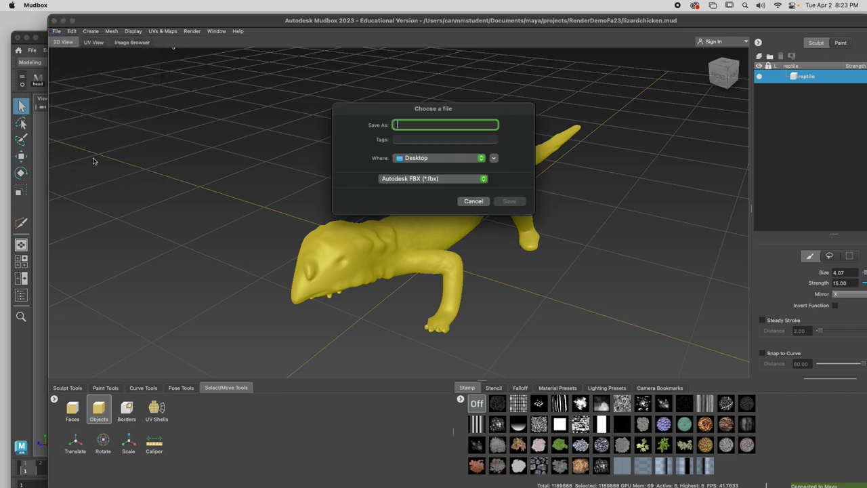
click(417, 181)
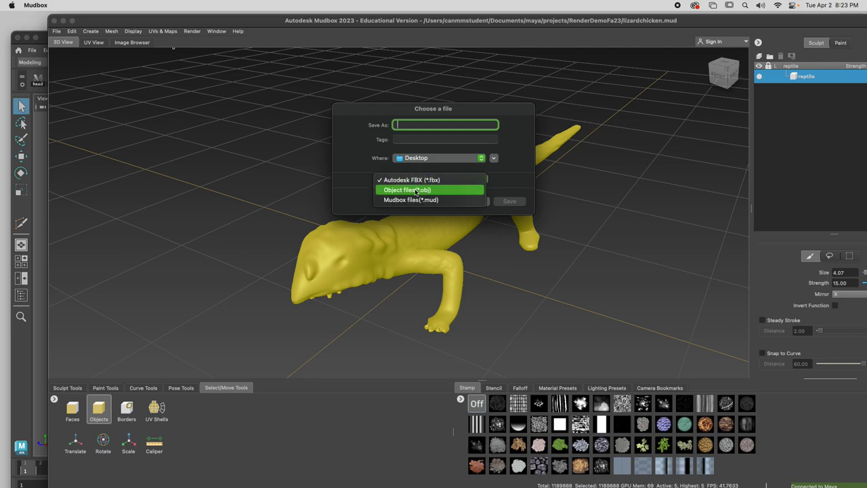
key(Up)
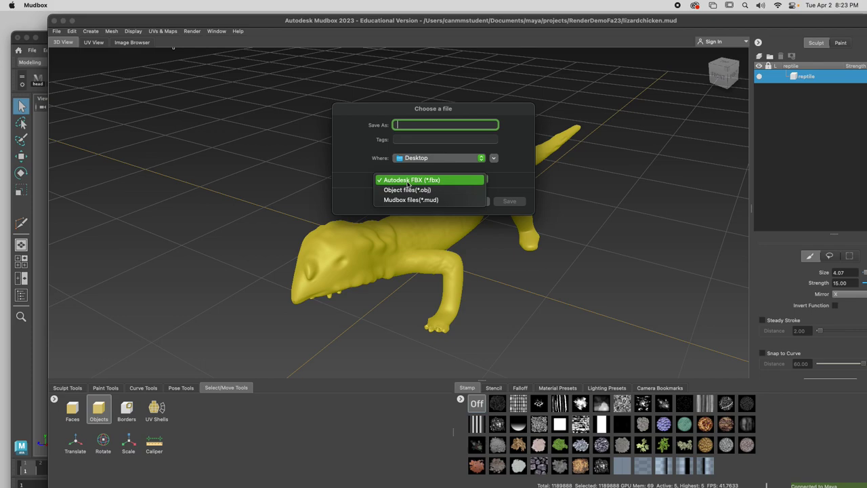
click(408, 191)
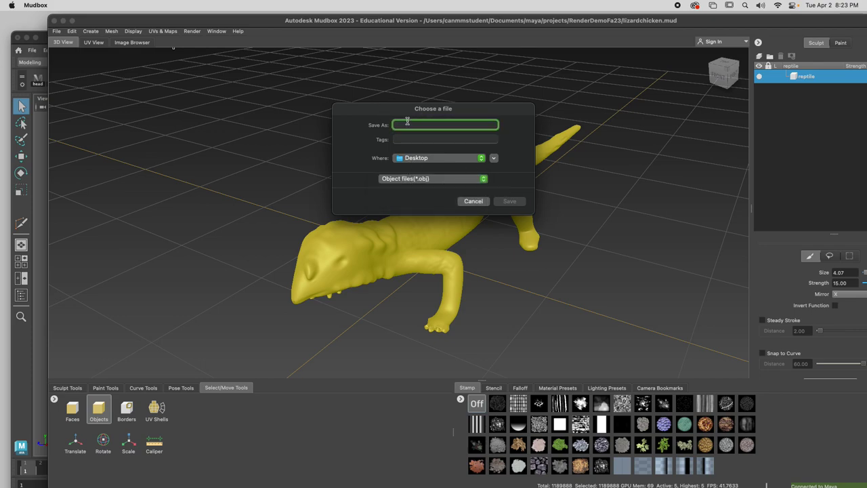
text(transferlizard)
key(Return)
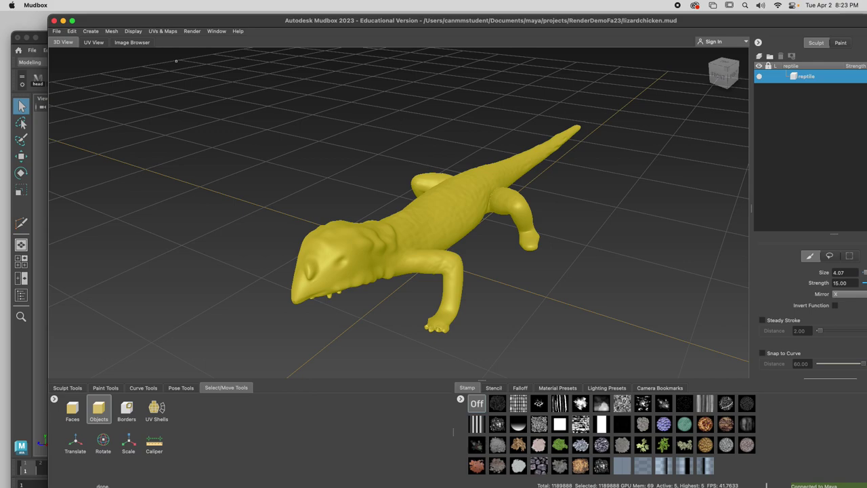
Step: Switch to Maya, close the Finder search window and import the exported lizard OBJ from the desktop into the scene
drag(226, 25, 257, 414)
drag(803, 35, 655, 3)
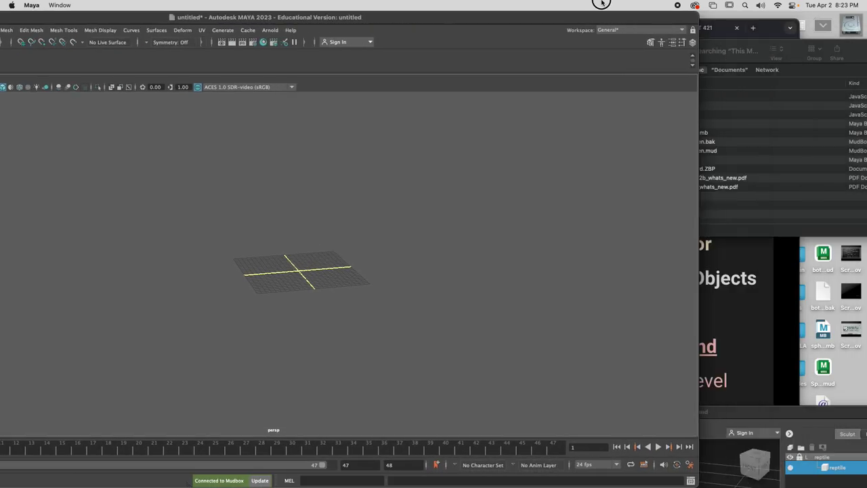
click(699, 49)
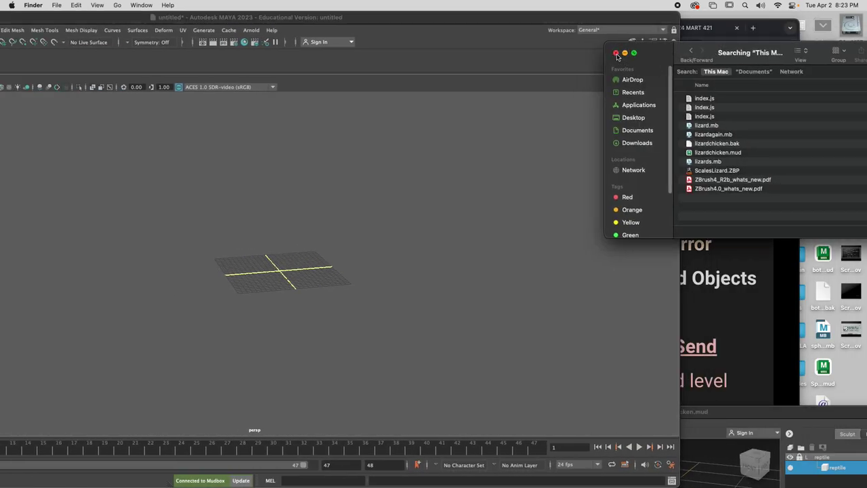
click(616, 54)
drag(851, 64, 314, 261)
scroll(492, 246, down, 5)
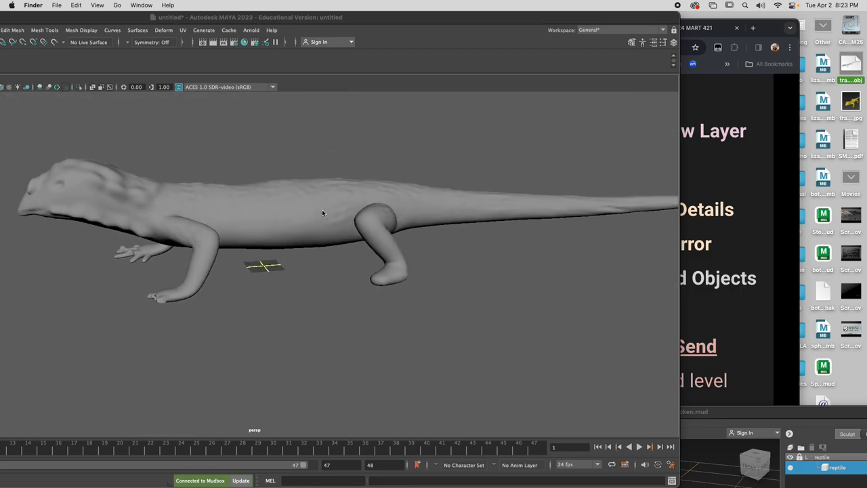
Step: Select the imported reptile and scale it down uniformly to 0.066 so that it fits on the grid
click(322, 213)
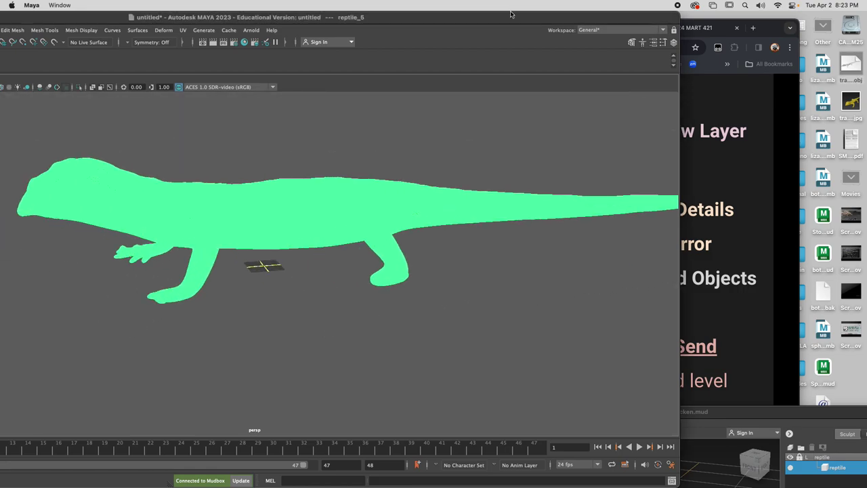
drag(501, 17, 585, 14)
click(346, 340)
alt+drag(347, 340, 12, 338)
click(363, 223)
alt+right_drag(360, 269, 199, 277)
key(f)
alt+drag(417, 307, 429, 308)
click(456, 309)
alt+middle_drag(456, 309, 463, 337)
mouse_move(463, 337)
alt+mouse_down()
mouse_move(542, 340)
mouse_move(518, 335)
alt+mouse_up()
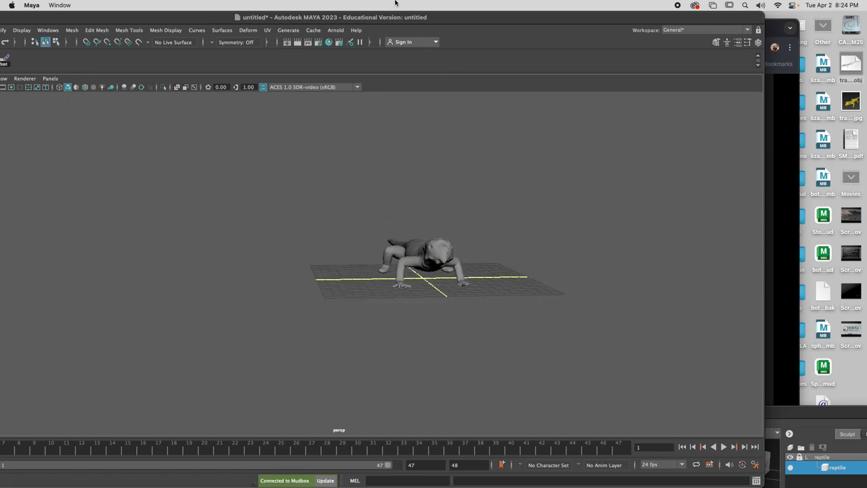
drag(433, 14, 505, 5)
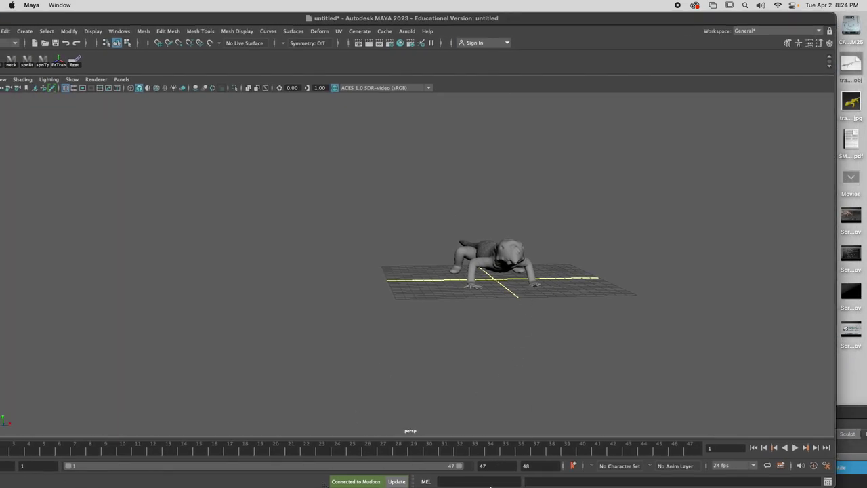
Step: Set the end of the playback range to frame 120
click(489, 466)
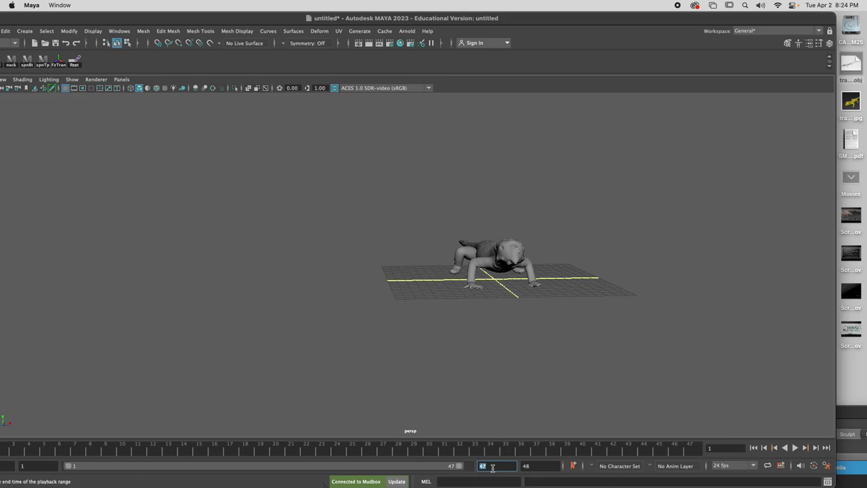
text(120)
key(Return)
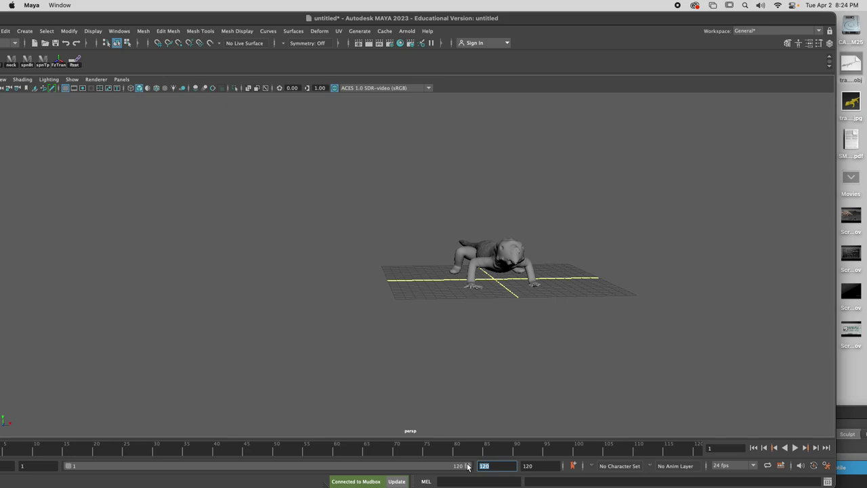
Step: Select the reptile, show its channel values and key all of its transforms at frame 1
click(511, 250)
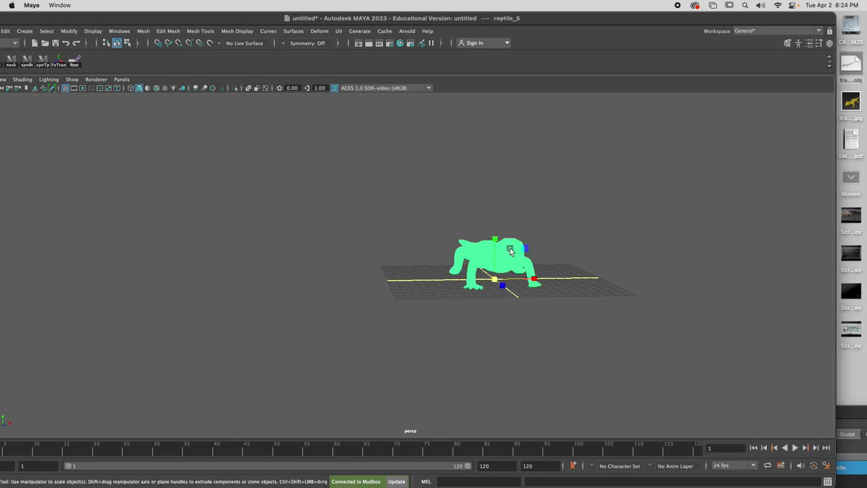
drag(251, 17, 323, 10)
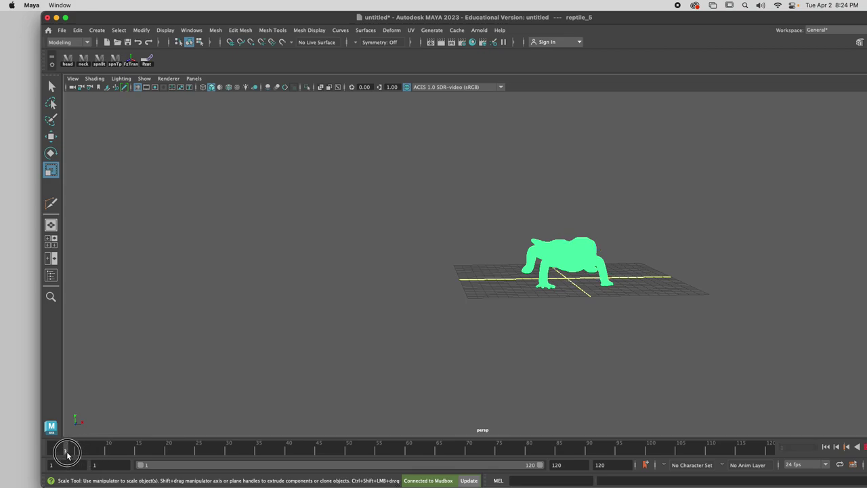
double_click(752, 17)
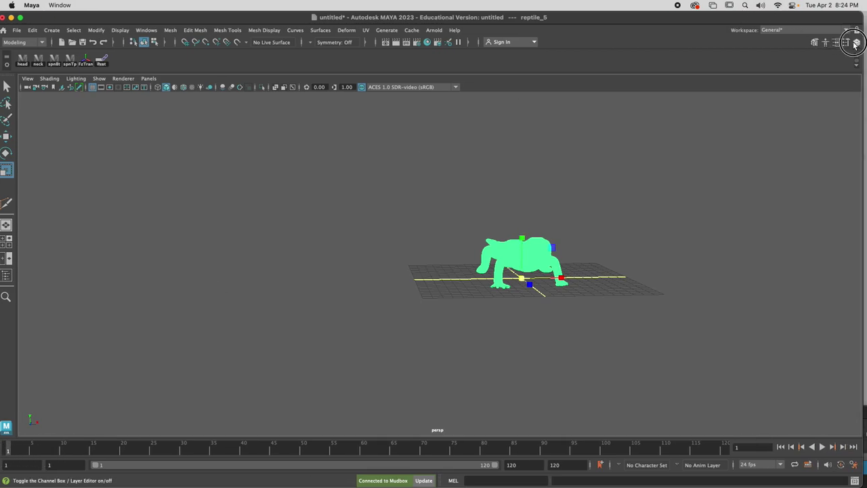
click(855, 42)
key(s)
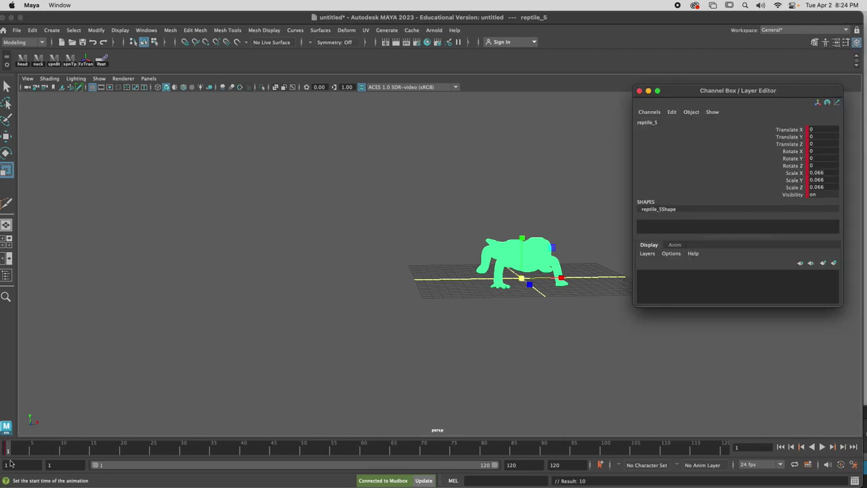
Step: Set the reptile's Rotate Y to 720 at frame 120, key it and close the channel editor
drag(23, 451, 539, 429)
key(r)
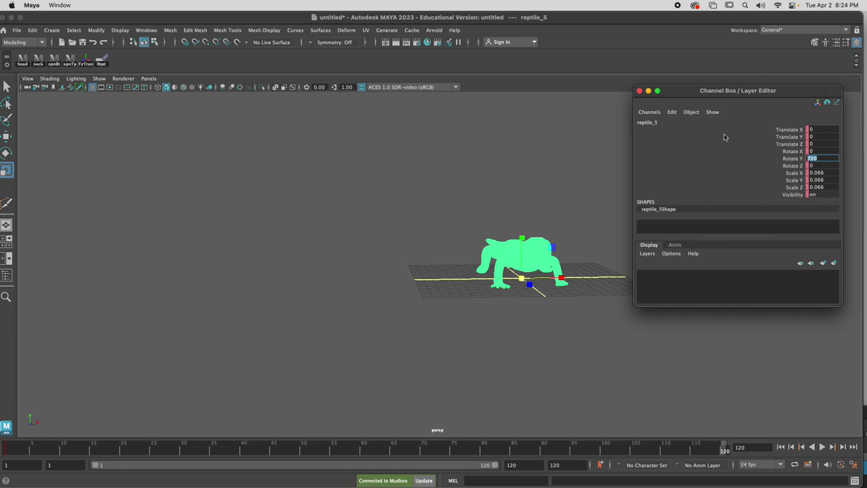
click(790, 159)
right_drag(790, 158, 786, 178)
click(639, 91)
key(r)
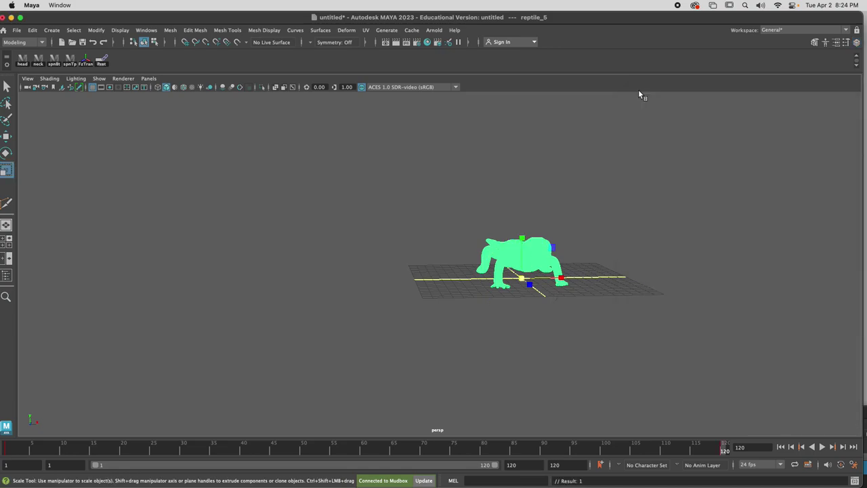
Step: Playblast the reptile's spin in a closer three-quarter view, scrub through the movie and close it
drag(419, 453, 9, 442)
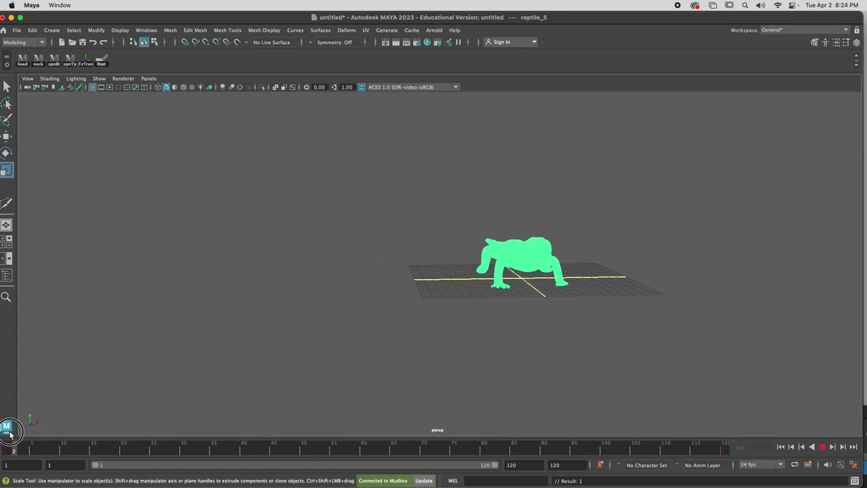
click(615, 251)
alt+right_drag(594, 269, 687, 300)
alt+middle_drag(686, 299, 643, 302)
mouse_move(642, 302)
alt+mouse_down()
mouse_move(585, 297)
mouse_move(662, 304)
mouse_move(649, 297)
alt+mouse_up()
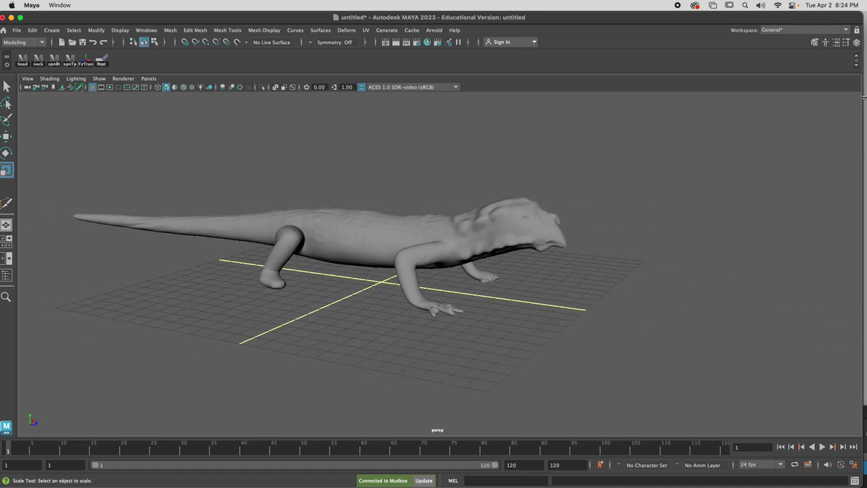
right_click(820, 449)
click(826, 447)
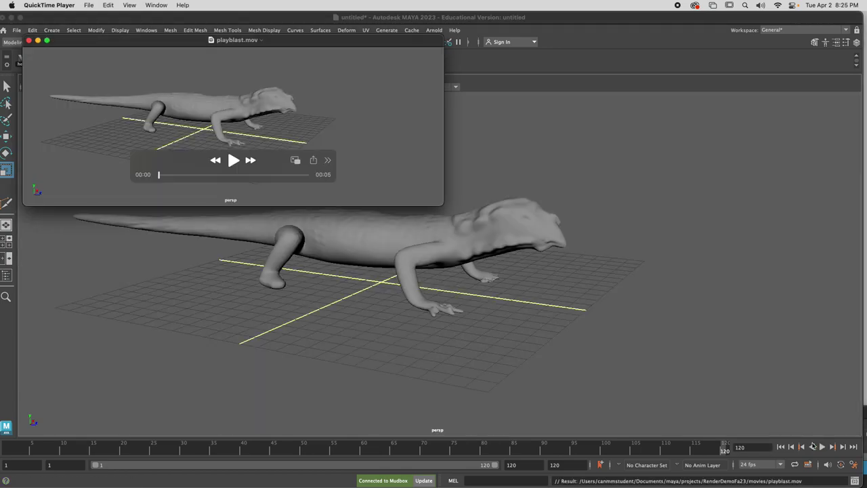
drag(181, 176, 332, 179)
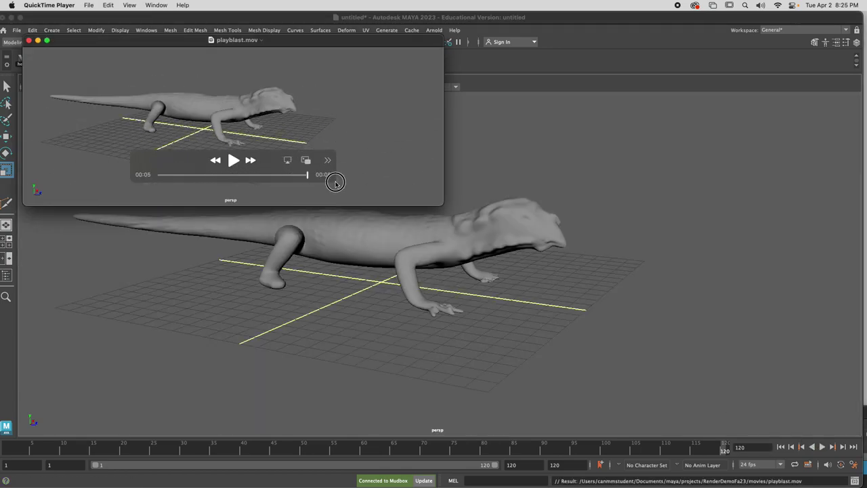
click(29, 41)
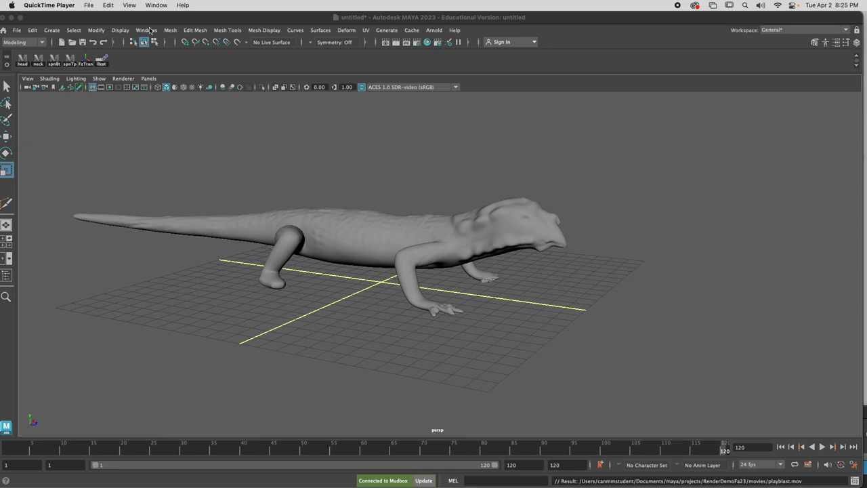
Step: Create a NURBS circle, rotate it flat onto the grid and scale it up into a wide ring around the reptile
drag(68, 17, 77, 17)
click(62, 30)
mouse_move(82, 65)
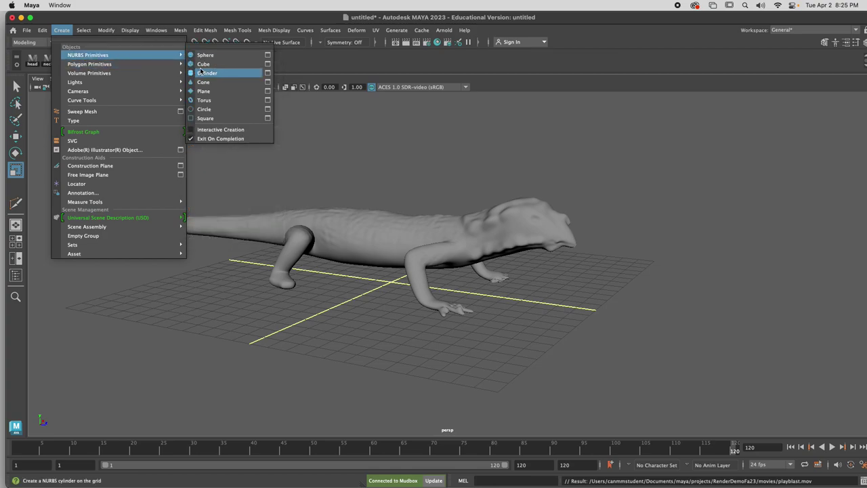
click(206, 109)
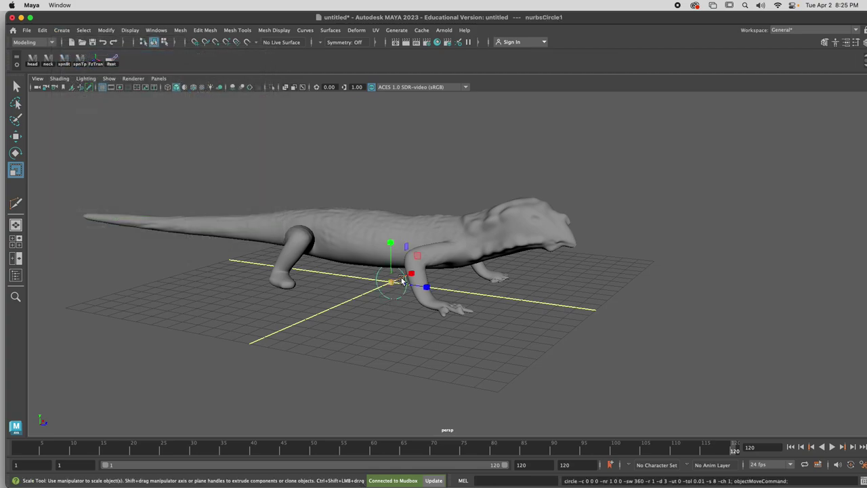
key(e)
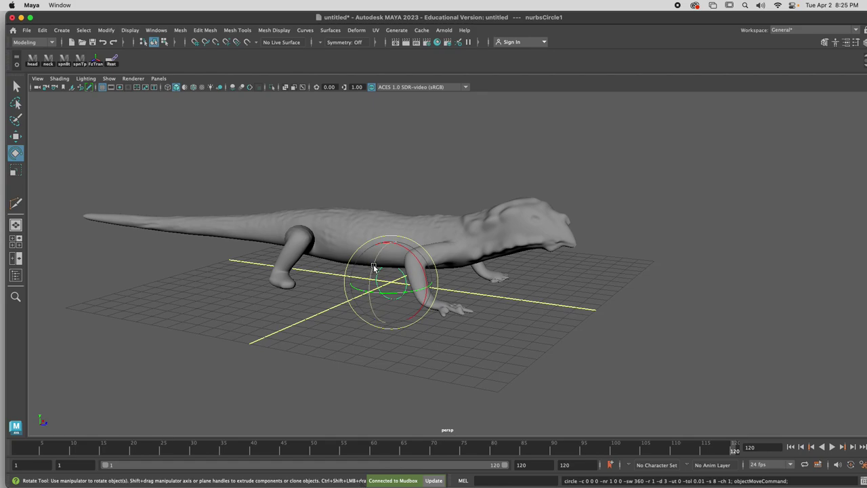
drag(372, 267, 364, 328)
key(r)
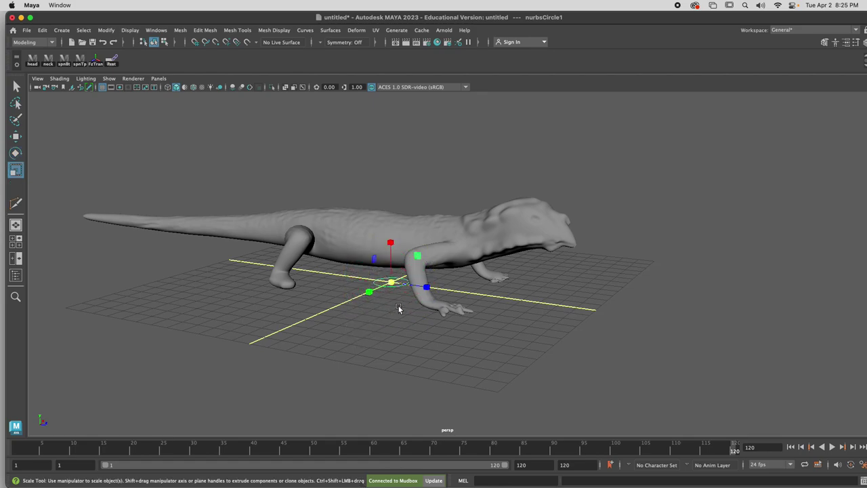
drag(390, 283, 211, 335)
drag(393, 285, 735, 295)
scroll(627, 290, down, 5)
drag(440, 273, 396, 248)
click(407, 244)
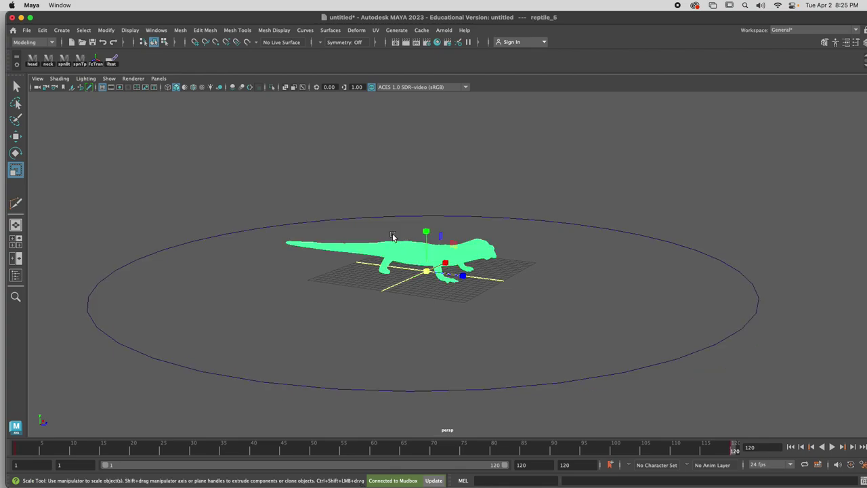
click(42, 31)
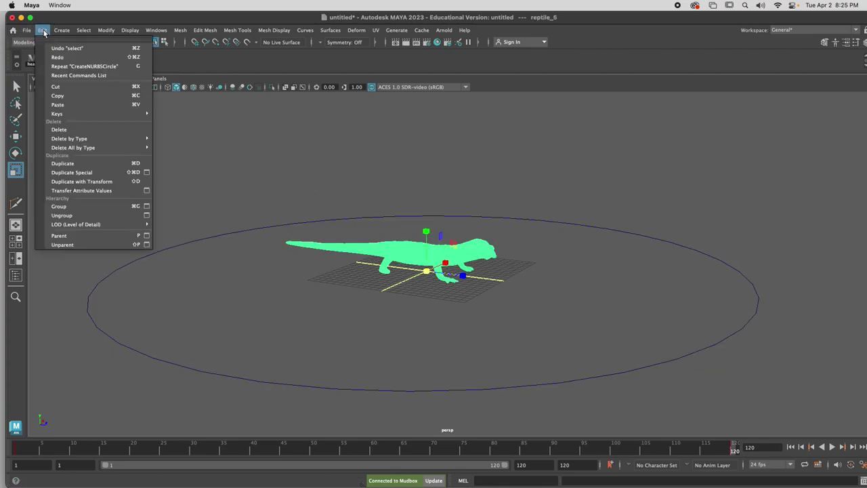
mouse_move(62, 31)
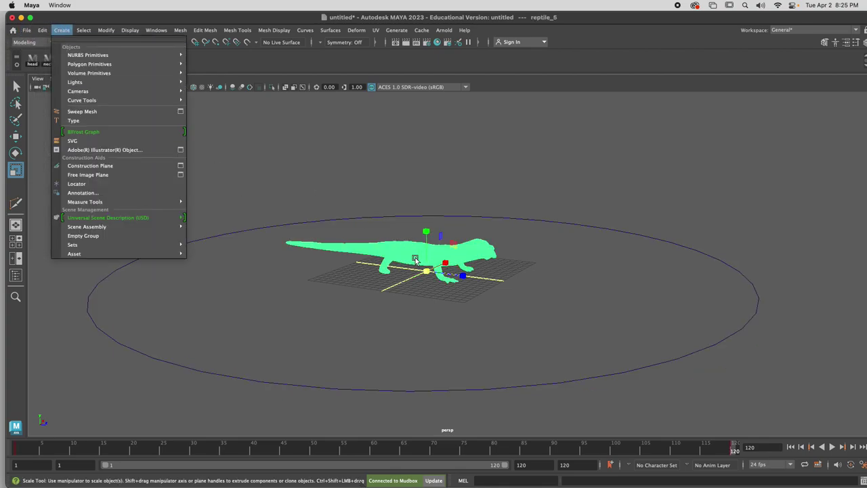
click(389, 230)
click(382, 233)
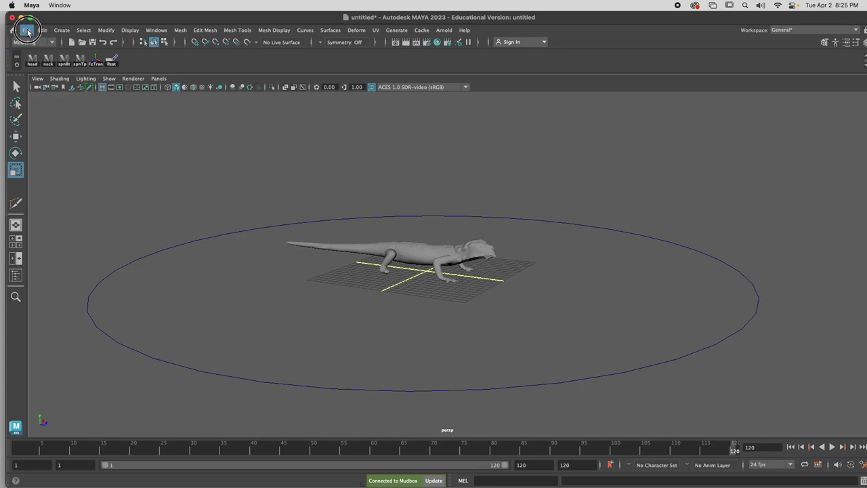
click(26, 31)
mouse_move(42, 29)
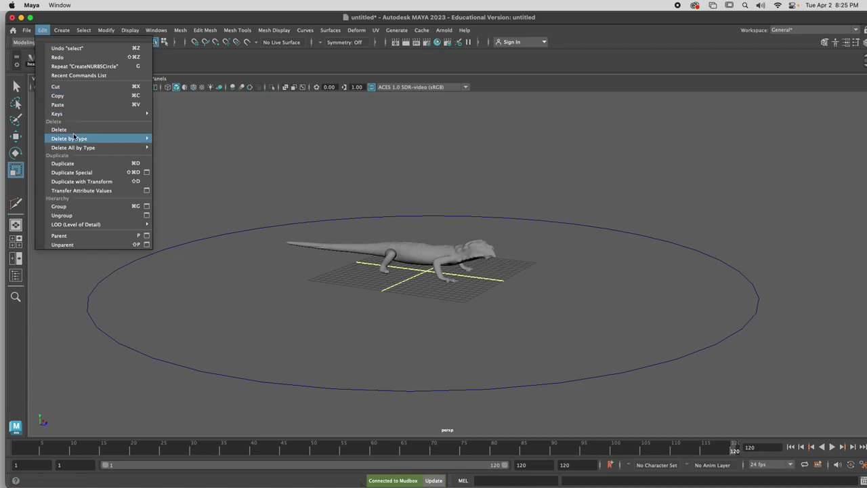
Step: Delete all animation channels in the scene to clear the reptile's spin
mouse_move(137, 149)
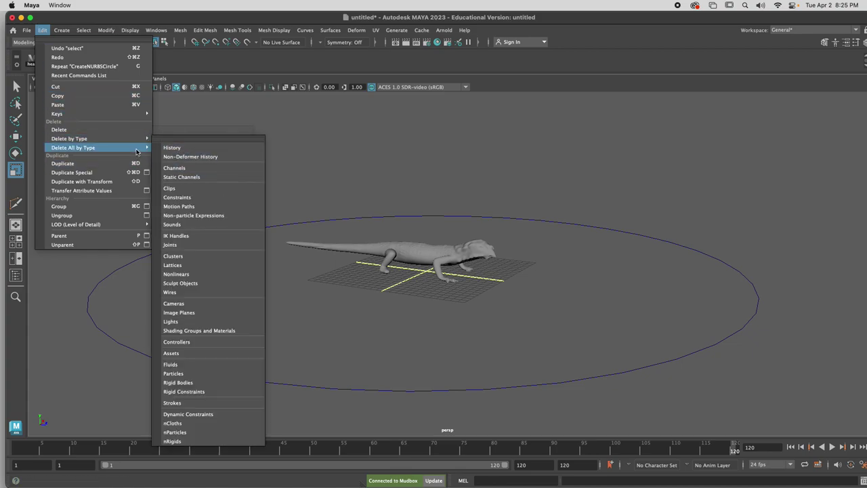
click(178, 168)
Step: Scale the NURBS circle into a wider ring and raise it to about 9 cm above the grid
click(527, 388)
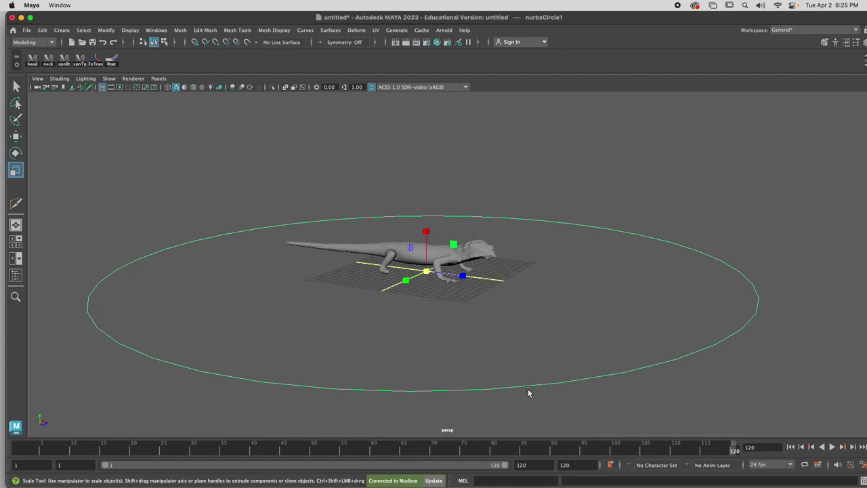
drag(431, 286, 609, 268)
key(w)
drag(426, 228, 425, 185)
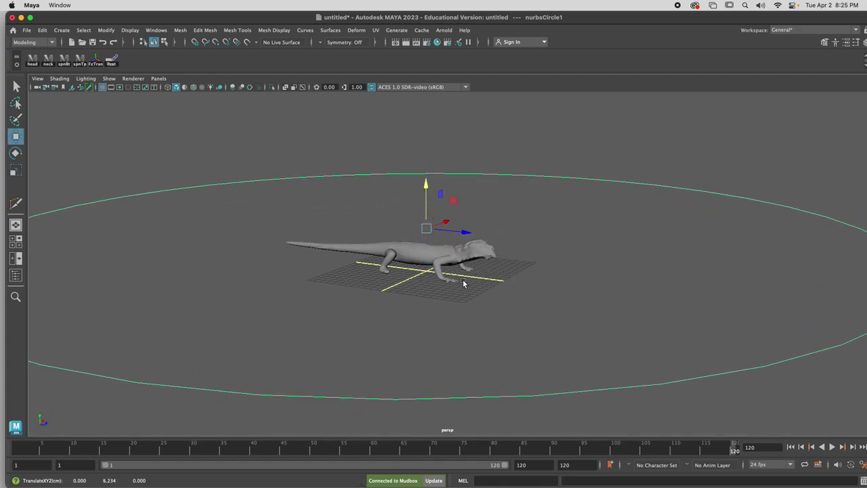
scroll(495, 283, down, 5)
alt+drag(495, 284, 423, 274)
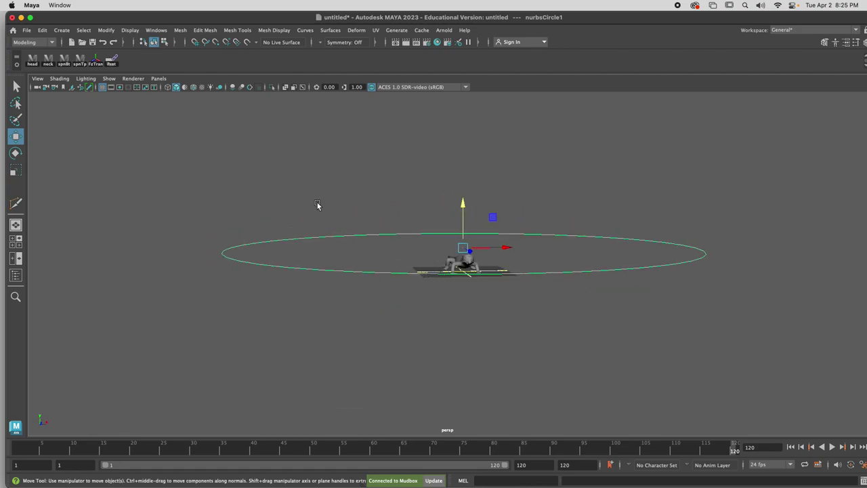
drag(463, 204, 463, 193)
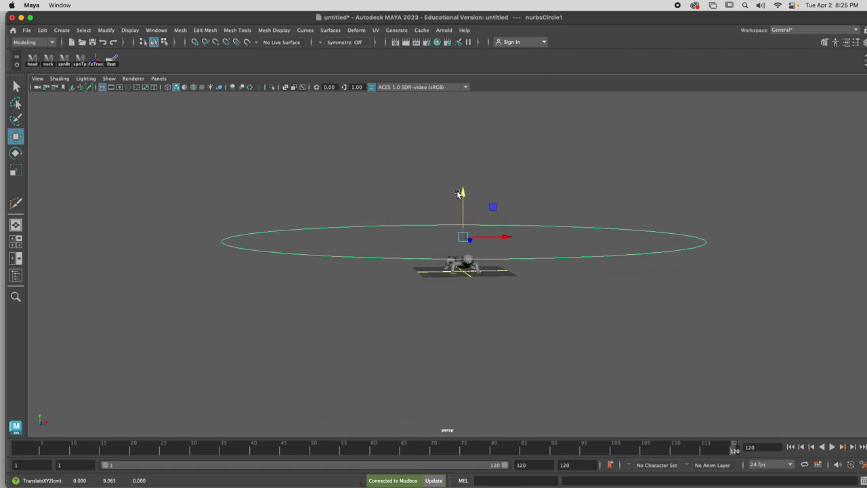
Step: Create a camera and move it out from the reptile, in front of its head, up onto the edge of the ring
click(63, 31)
mouse_move(122, 90)
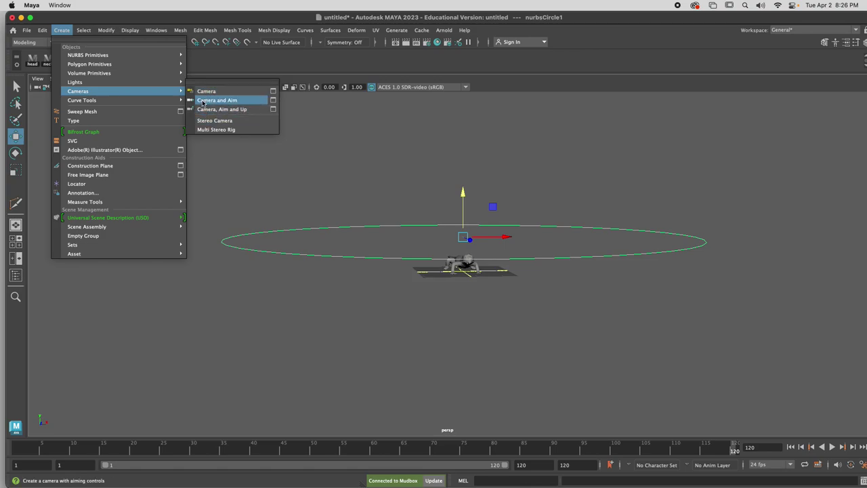
click(203, 91)
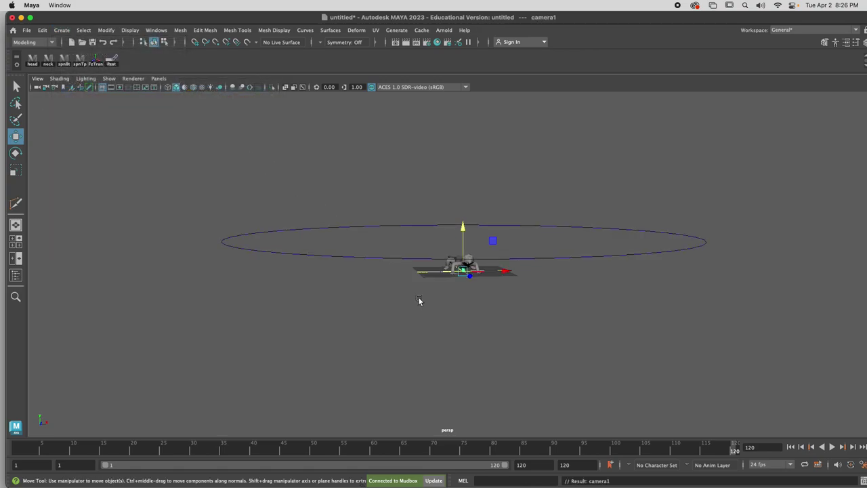
alt+drag(406, 304, 444, 326)
drag(496, 292, 657, 361)
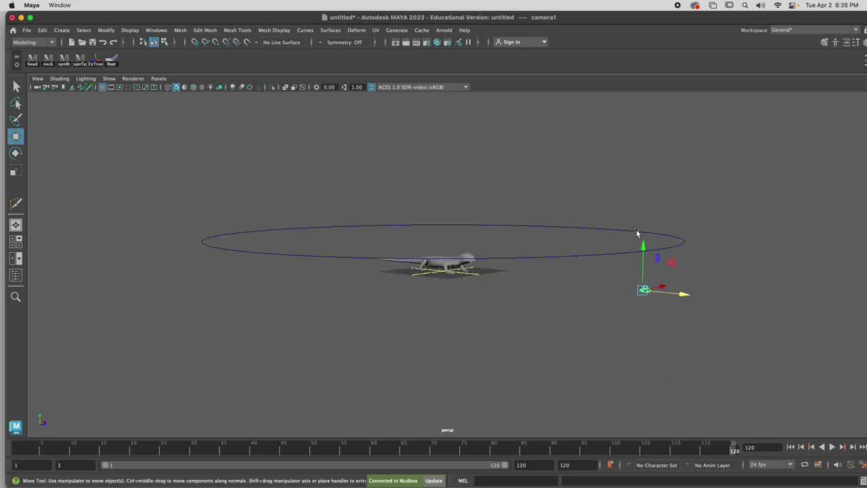
drag(645, 250, 527, 353)
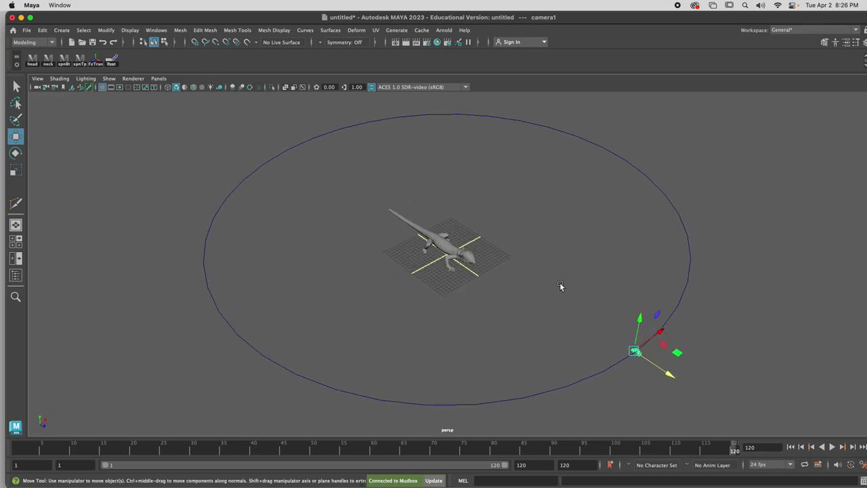
Step: Look through camera1, adjust its framing of the reptile slightly and return to the perspective view
click(158, 79)
mouse_move(174, 88)
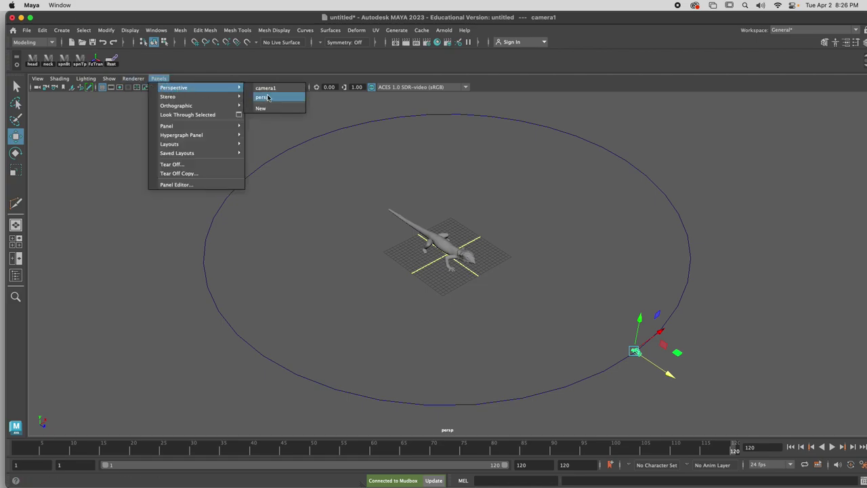
click(265, 89)
alt+drag(511, 328, 510, 337)
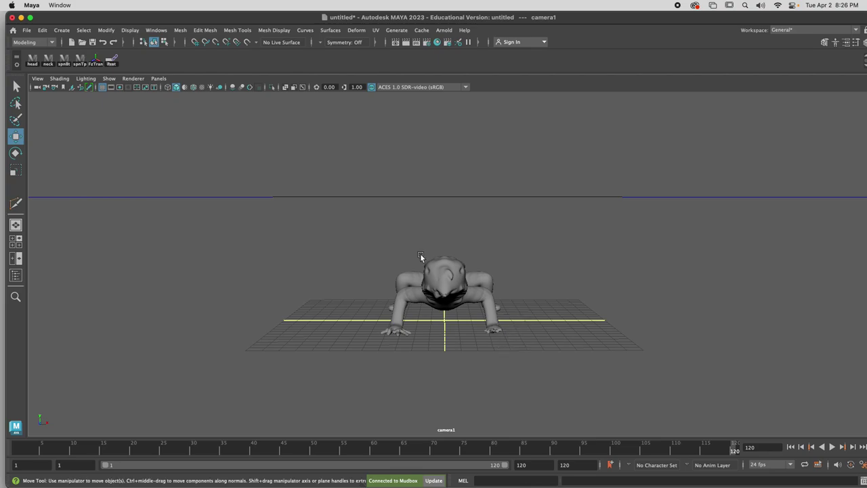
click(158, 79)
mouse_move(178, 88)
click(271, 97)
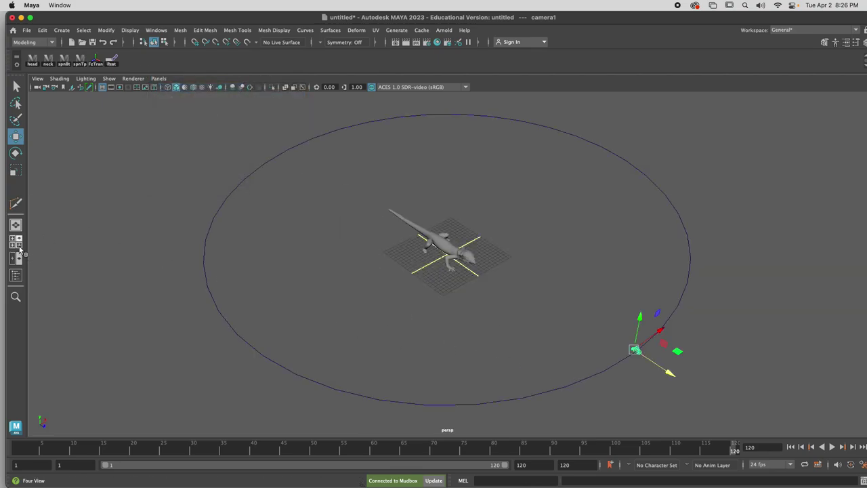
Step: In the four-view layout, raise the circle to about 9.8 cm to line it up with the camera
key(space)
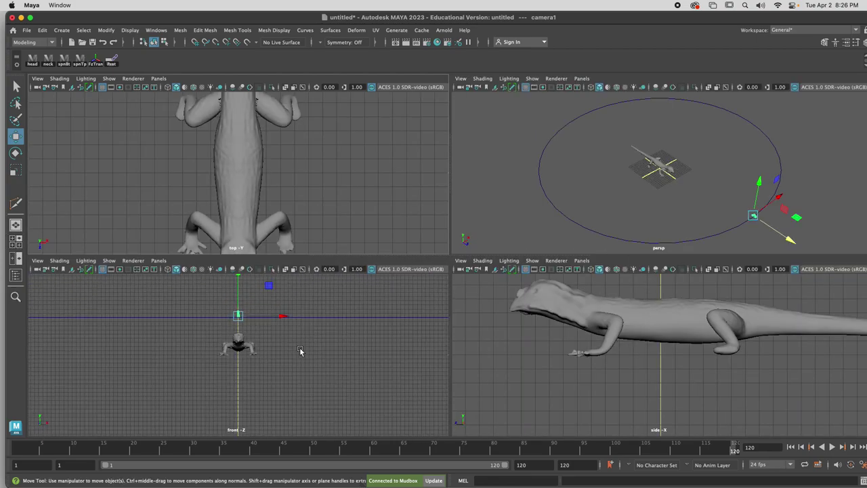
click(284, 317)
drag(238, 283, 238, 281)
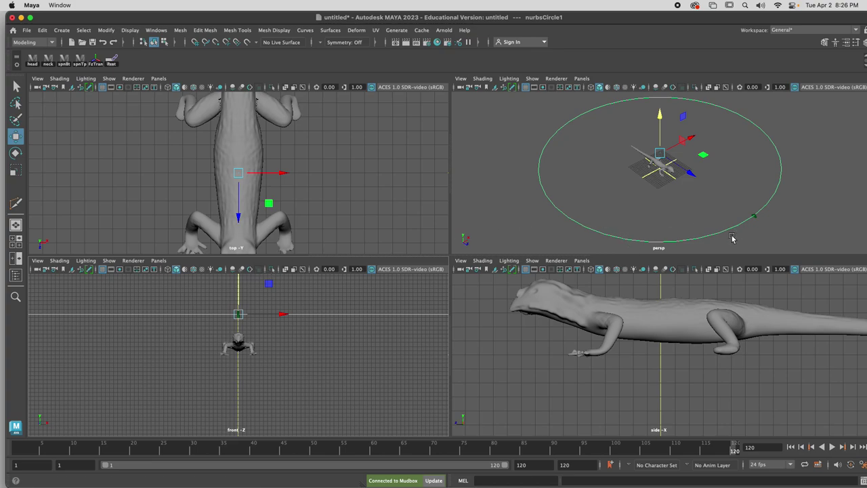
Step: Parent the camera to the NURBS circle, selecting the camera first and the circle last
scroll(753, 225, up, 5)
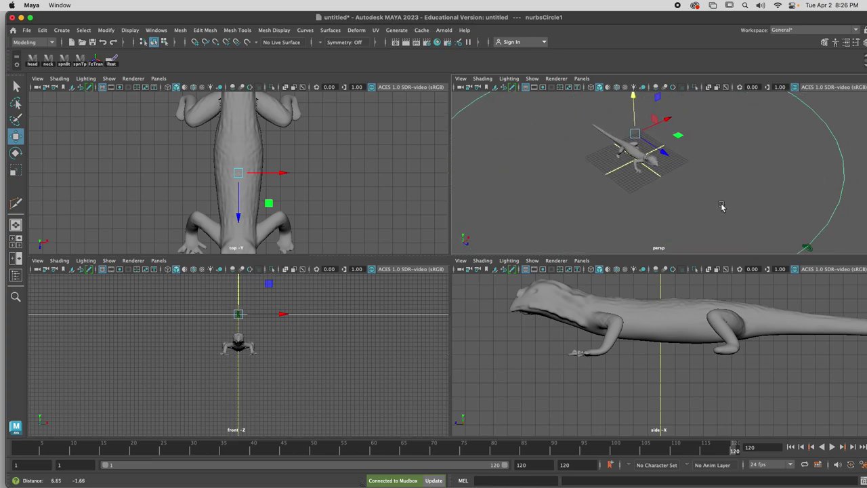
click(755, 224)
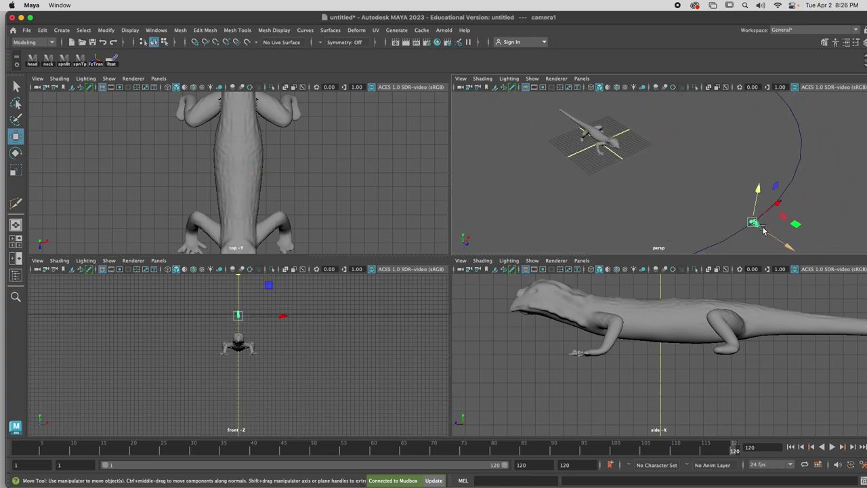
click(802, 175)
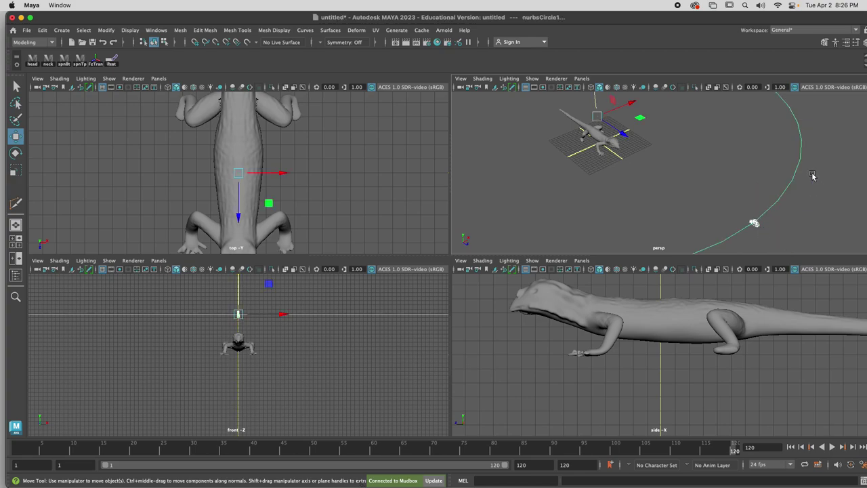
key(Down)
drag(786, 153, 818, 160)
Step: Show the circle's channel values and key its Rotate Y at 0 on frame 120
drag(778, 21, 737, 21)
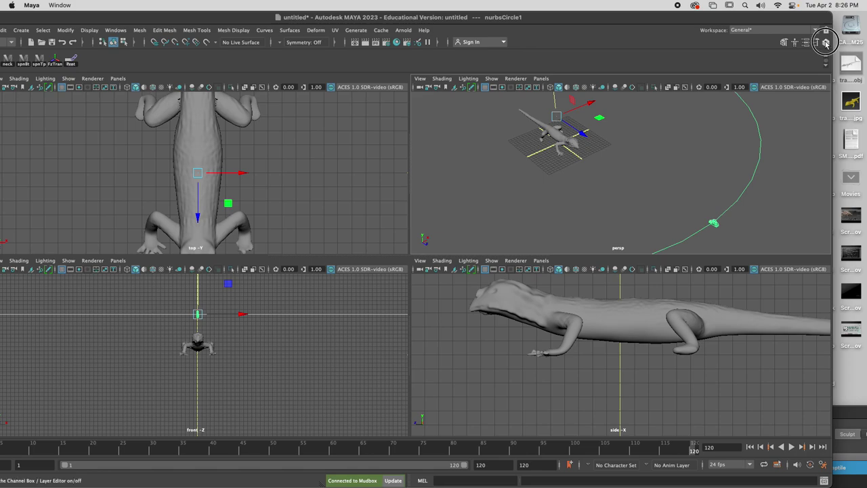
click(826, 43)
click(785, 158)
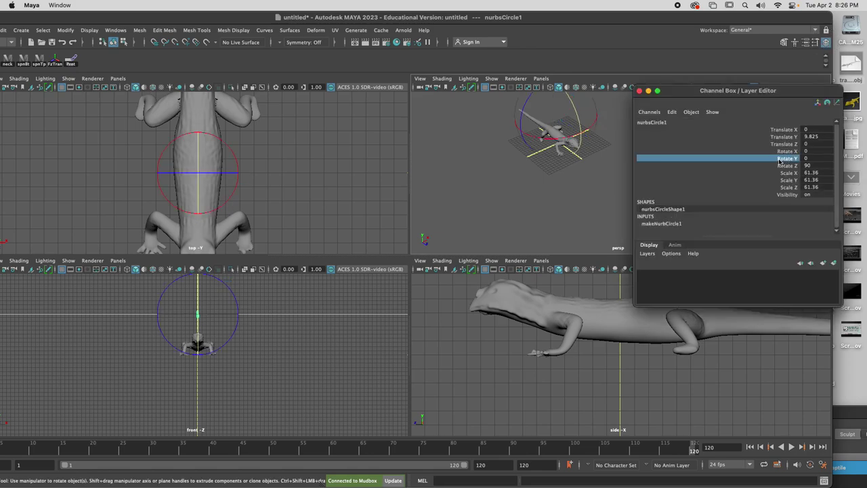
right_click(779, 160)
click(778, 179)
drag(186, 453, 815, 446)
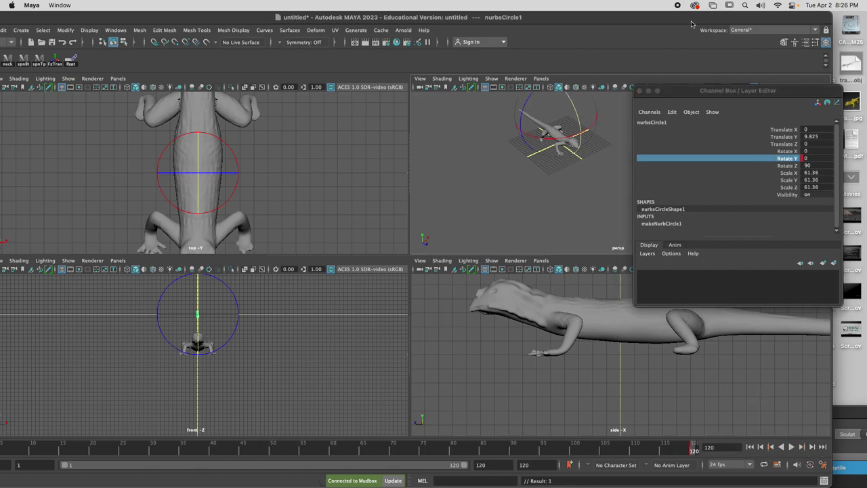
Step: Go to frame 1, set the circle's Rotate Y to 720 and key it
drag(691, 25, 730, 7)
drag(710, 450, 1, 471)
click(809, 158)
click(808, 157)
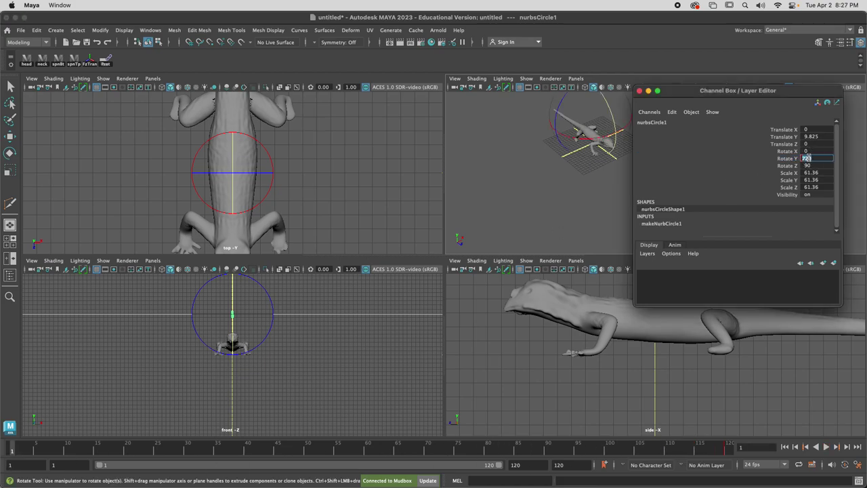
text(720)
key(Return)
right_click(789, 160)
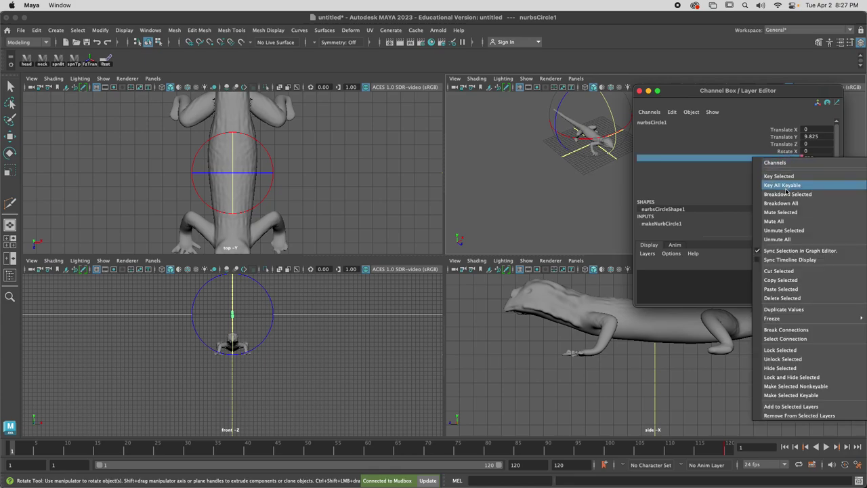
click(782, 177)
Step: Scrub the timeline to check how the circle and camera rotate, and close the channel editor
click(553, 205)
key(w)
key(e)
mouse_move(366, 447)
mouse_down()
mouse_move(244, 447)
mouse_move(290, 448)
mouse_up()
key(w)
click(644, 91)
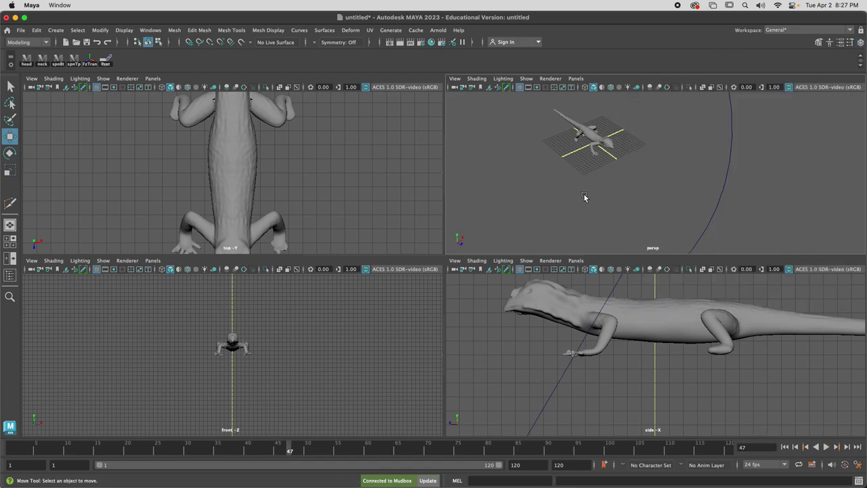
Step: Reselect the circle and delete its rotation keys at frames 1 and 120
key(z)
drag(756, 220, 795, 189)
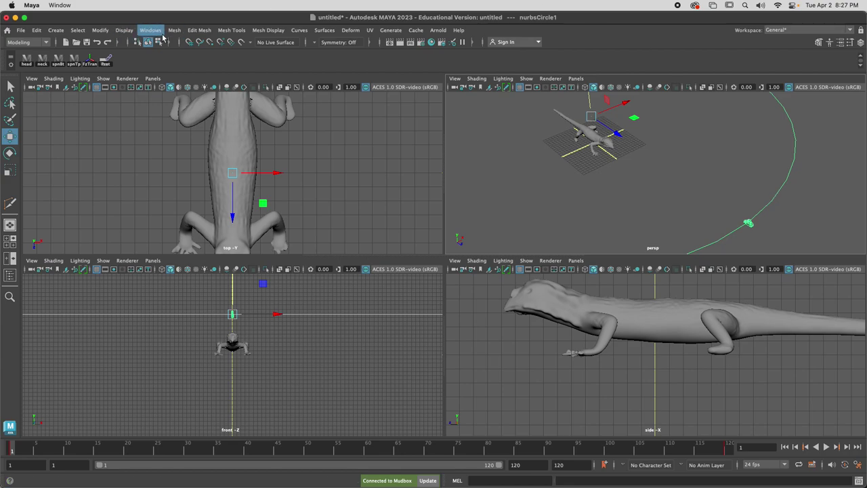
right_click(11, 451)
click(45, 313)
click(727, 448)
right_click(729, 449)
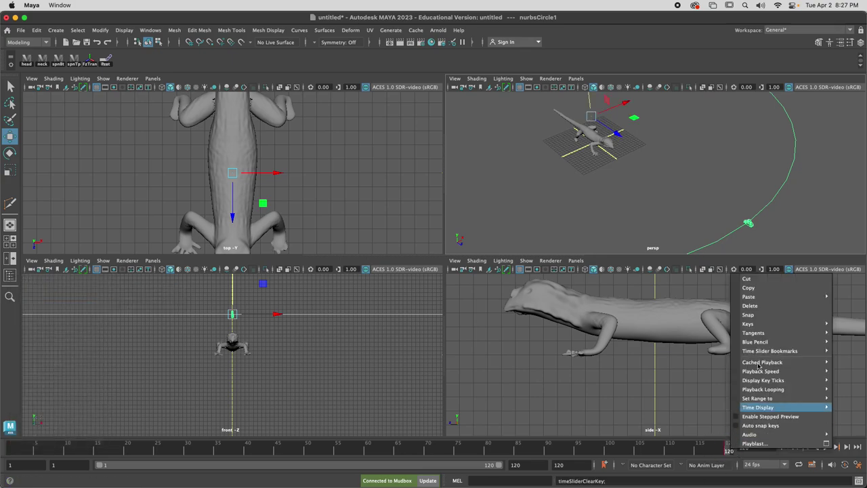
click(756, 305)
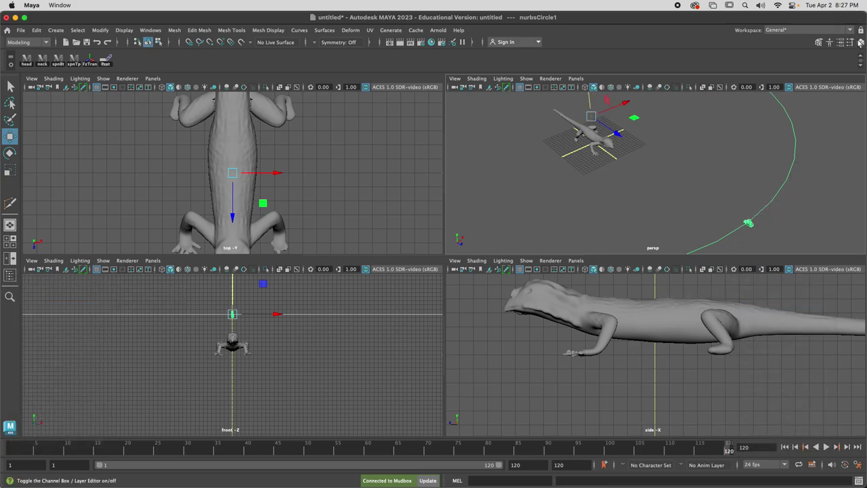
Step: Show the circle's channel values, enlarge the perspective view and test-rotate the circle about 15 degrees in Rotate X
click(859, 42)
alt+right_drag(515, 227, 585, 163)
key(space)
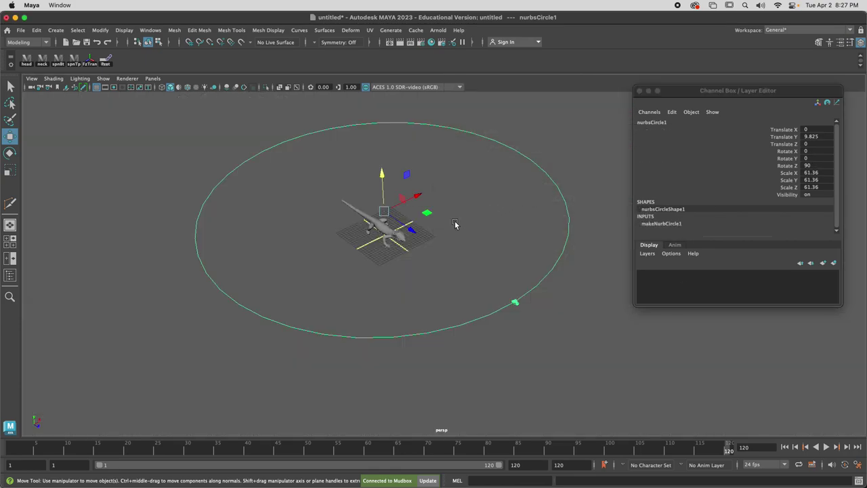
key(e)
drag(400, 235, 411, 215)
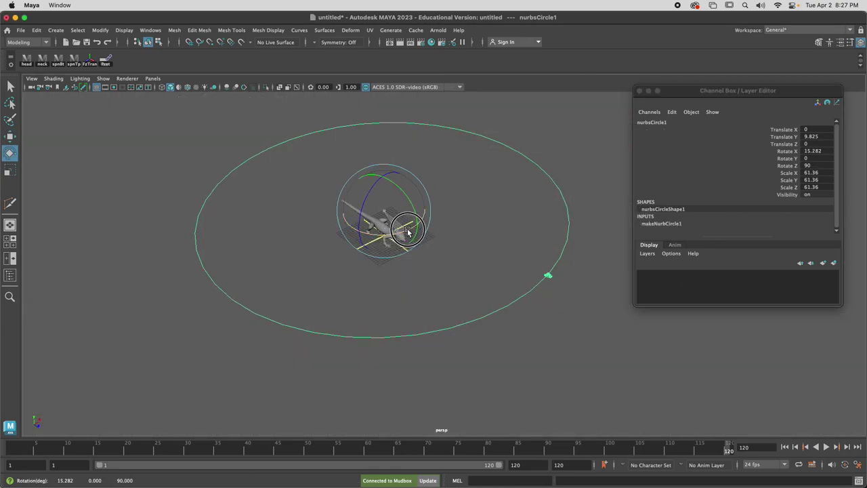
Step: Go to frame 1, set the circle's Rotate X to 0 and key it
click(11, 450)
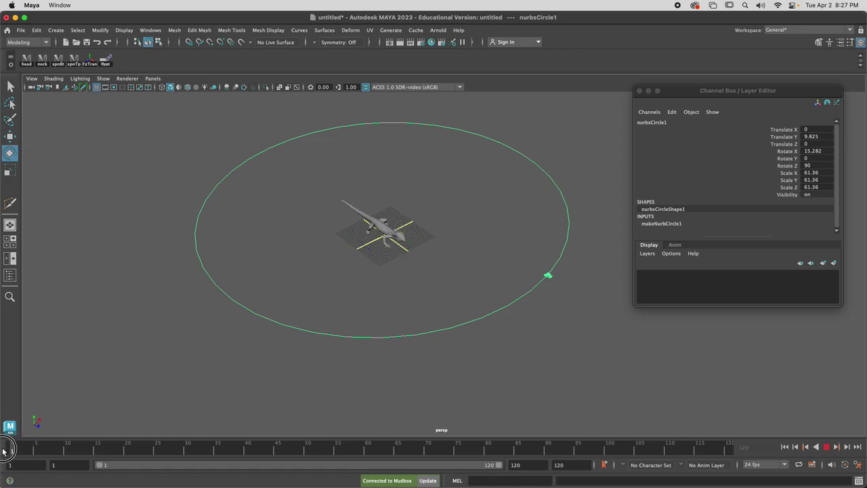
double_click(810, 152)
text(0)
key(Return)
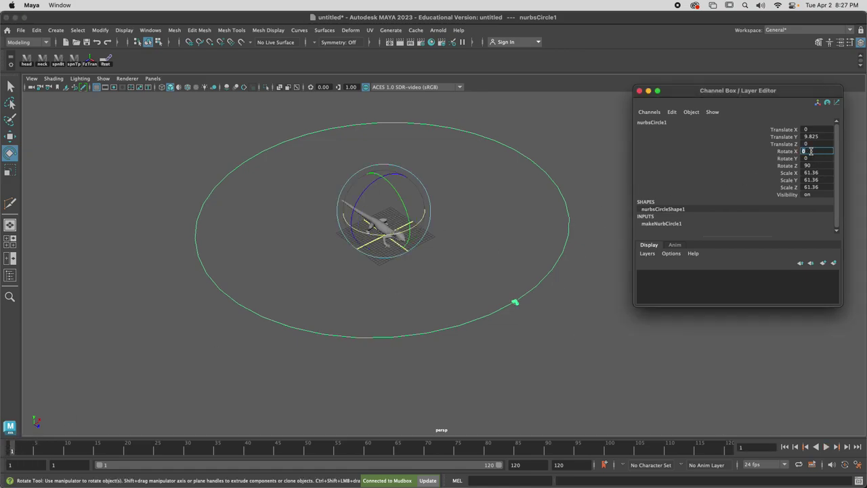
click(787, 151)
right_click(788, 151)
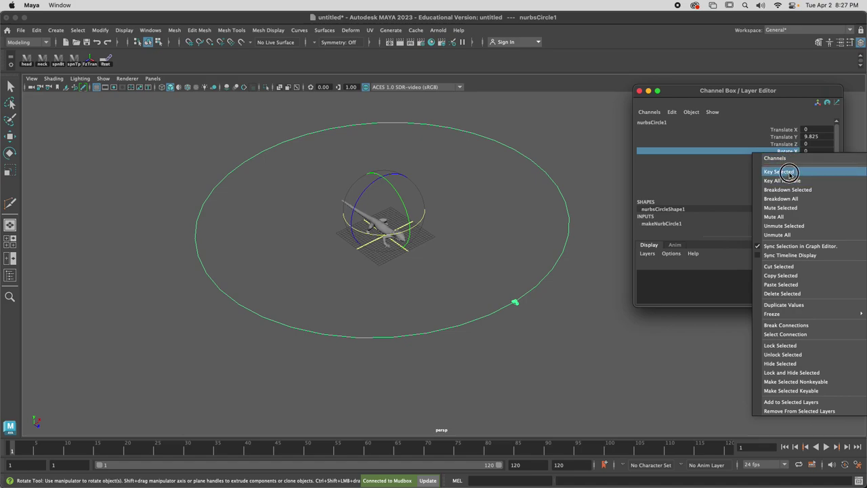
click(779, 172)
Step: Set the circle's Rotate X to 720 at frame 120, key it and scrub the timeline to check the camera's orbit
click(729, 446)
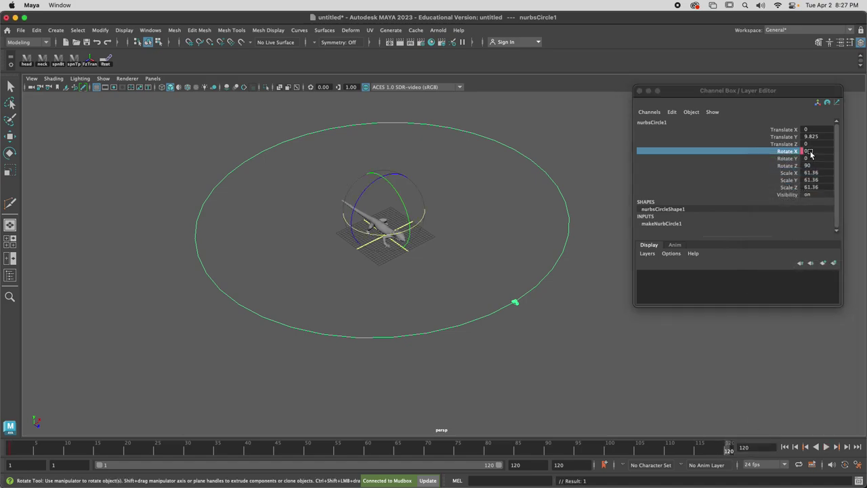
double_click(811, 152)
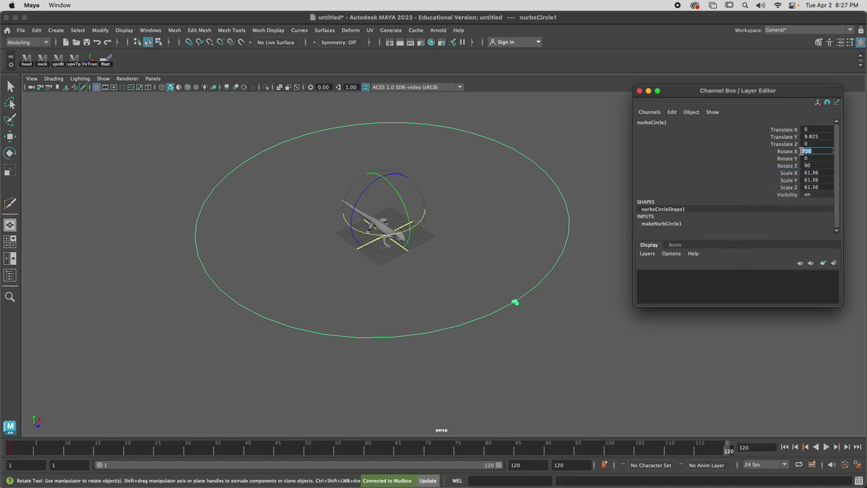
click(791, 155)
right_click(792, 155)
click(786, 170)
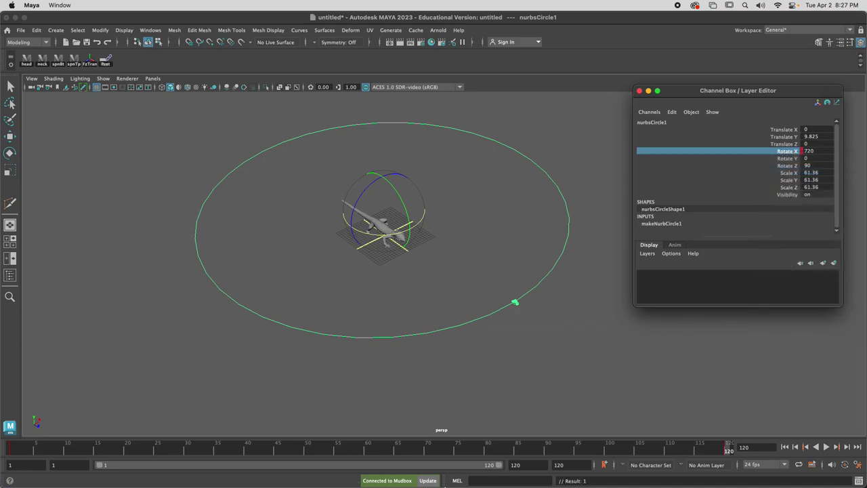
drag(505, 453, 60, 448)
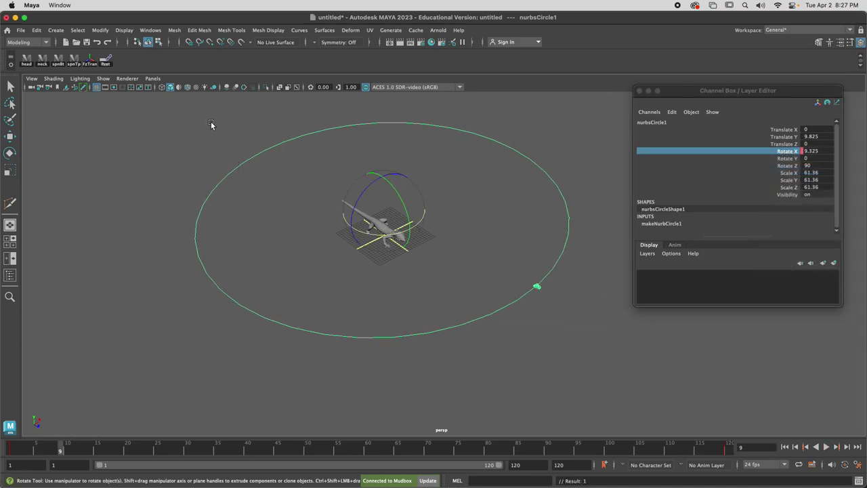
Step: Look through camera1, return to frame 1 and play the turntable animation
click(153, 79)
mouse_move(204, 88)
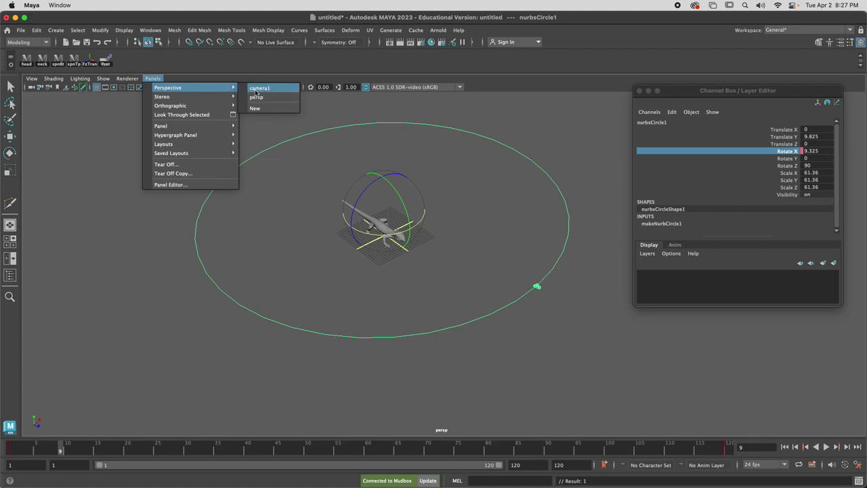
click(257, 90)
click(357, 404)
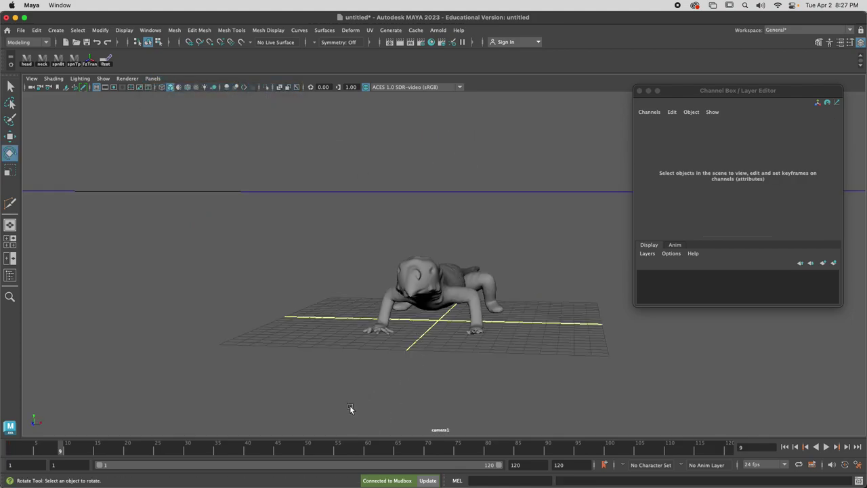
drag(318, 450, 2, 450)
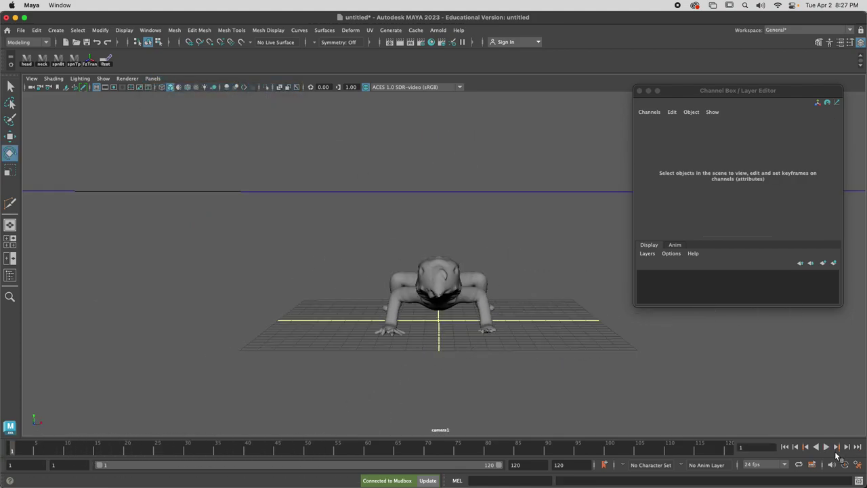
click(826, 447)
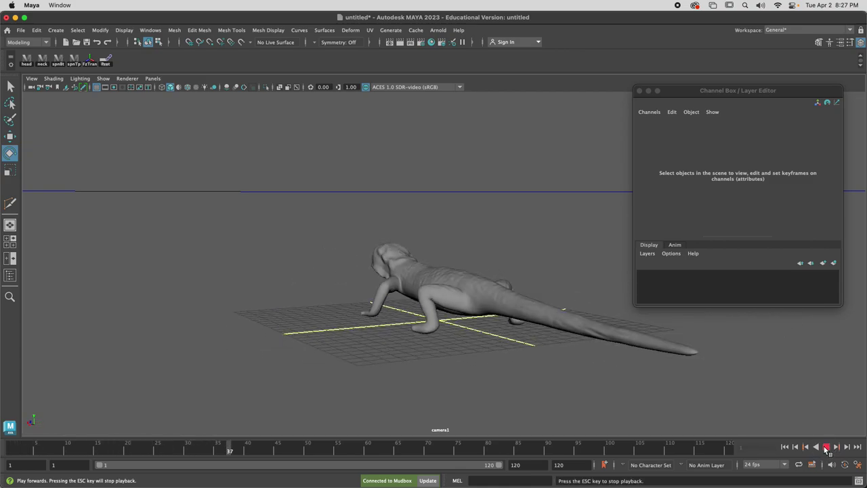
Step: Hide the Channel Box, stop the playback and scrub the timeline through to frame 120 to check the orbit from camera1
click(637, 91)
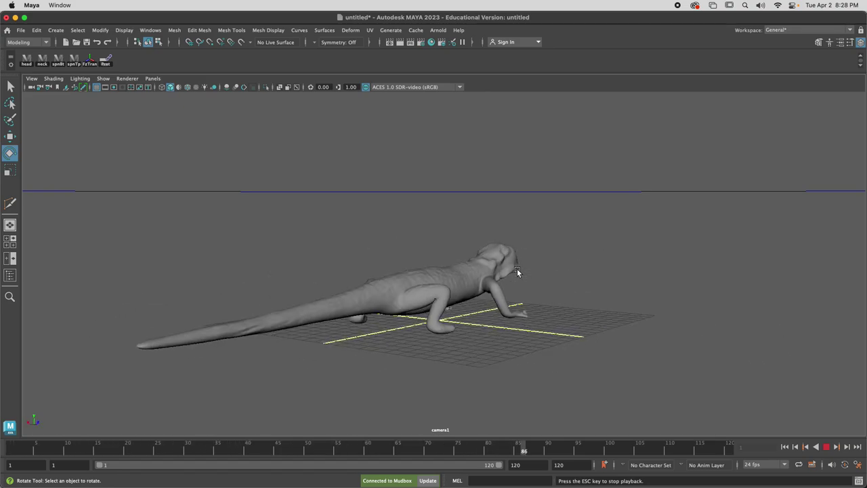
drag(374, 458, 332, 453)
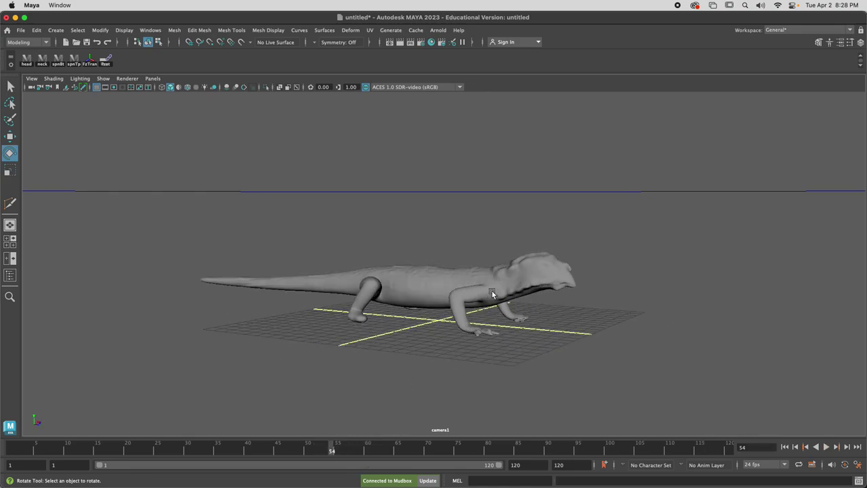
drag(364, 447, 337, 448)
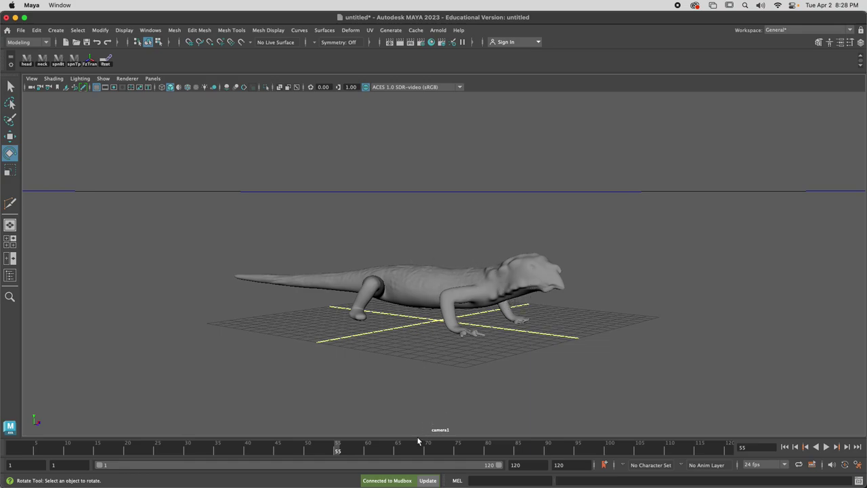
drag(393, 449, 756, 430)
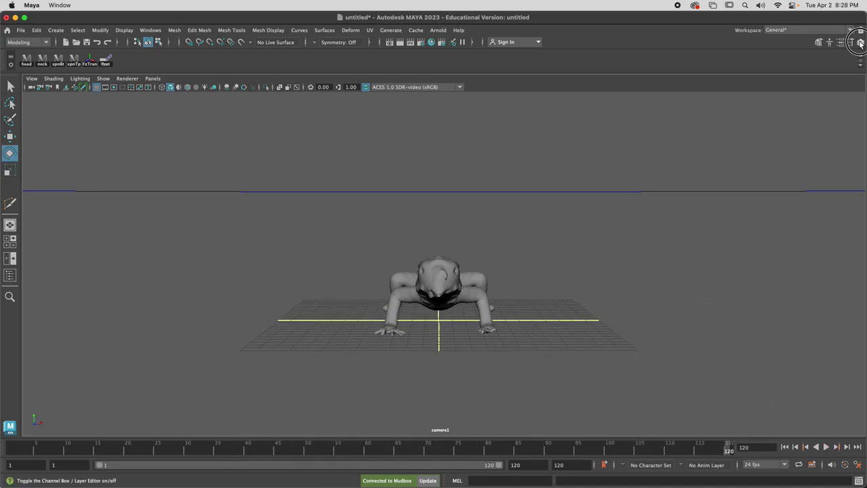
Step: Show the channel values of the orbit circle, create a second NURBS circle and move it to about -10.1 in Translate X
click(861, 42)
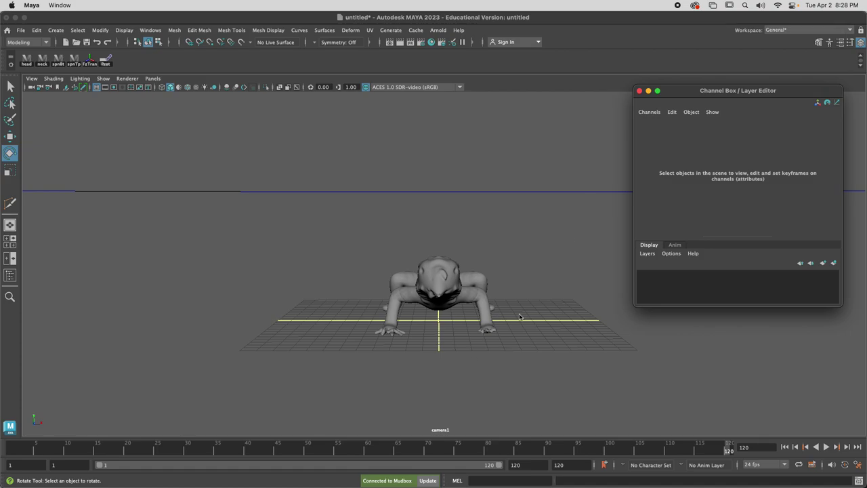
click(475, 193)
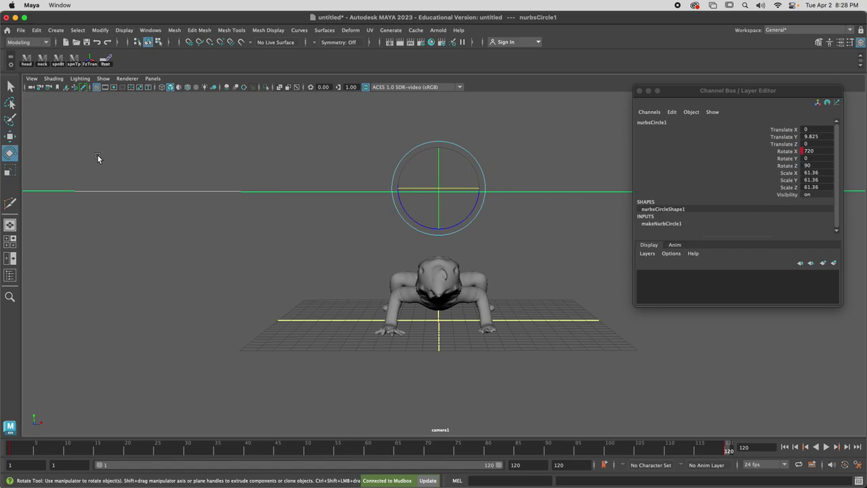
click(56, 30)
mouse_move(93, 55)
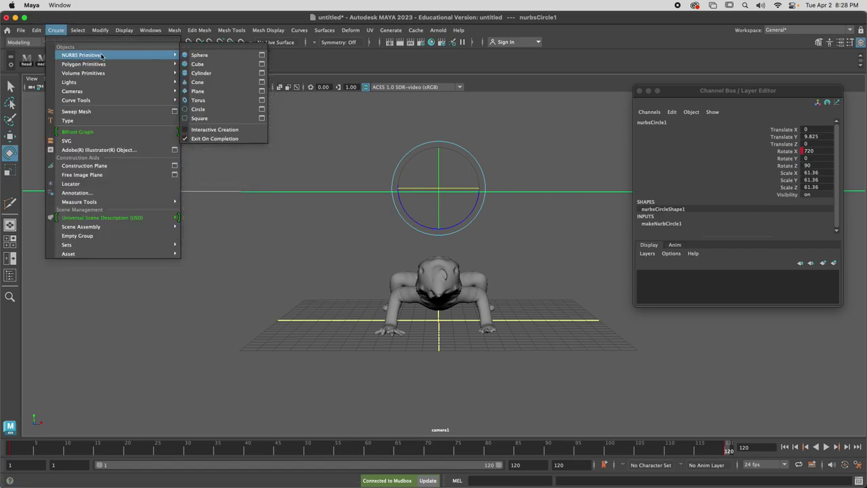
click(203, 110)
key(w)
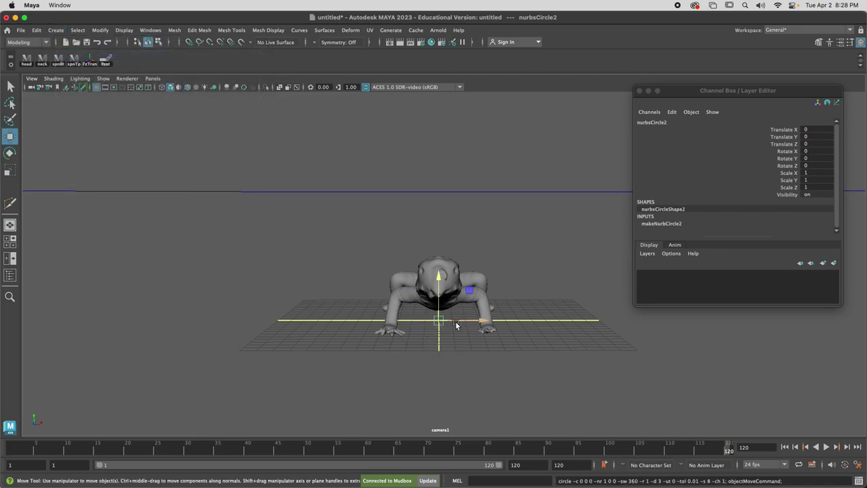
drag(476, 317, 340, 320)
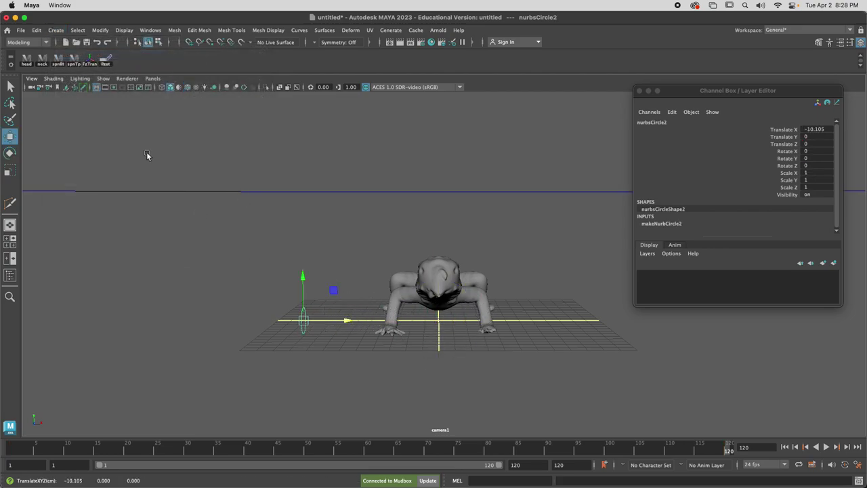
Step: Reset the NURBS Circle creation options to their defaults
click(59, 30)
mouse_move(94, 58)
click(262, 109)
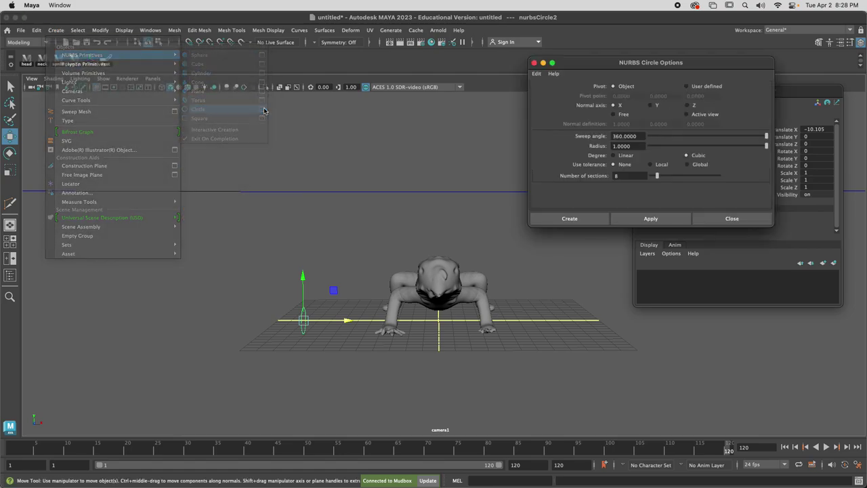
click(537, 73)
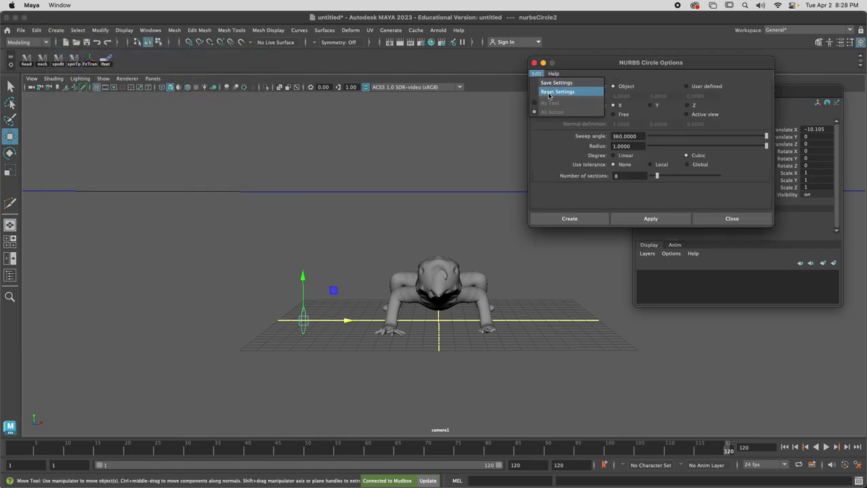
click(551, 95)
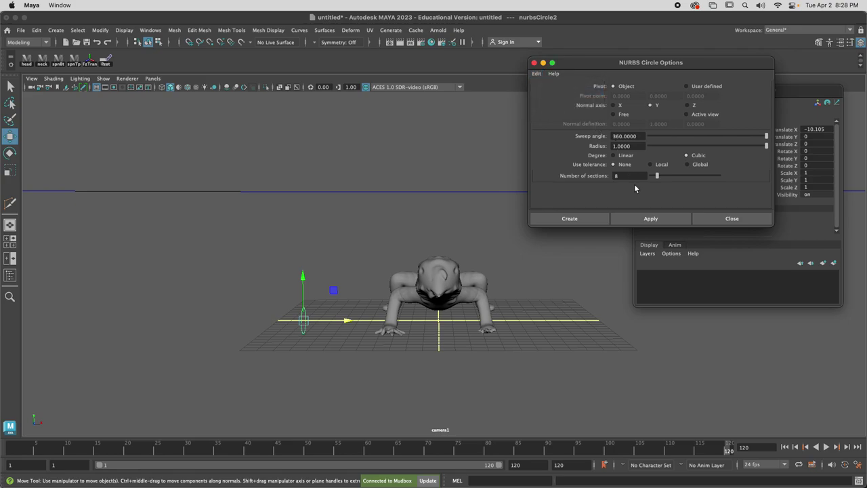
Step: Create a test NURBS circle with the Y normal axis, move it along X, remove the test circles and close the circle options
click(637, 219)
drag(481, 321, 373, 320)
click(343, 350)
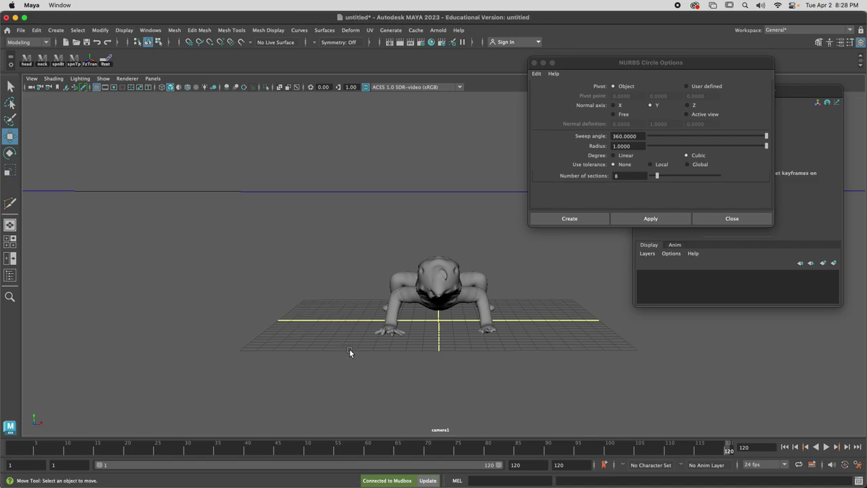
click(534, 62)
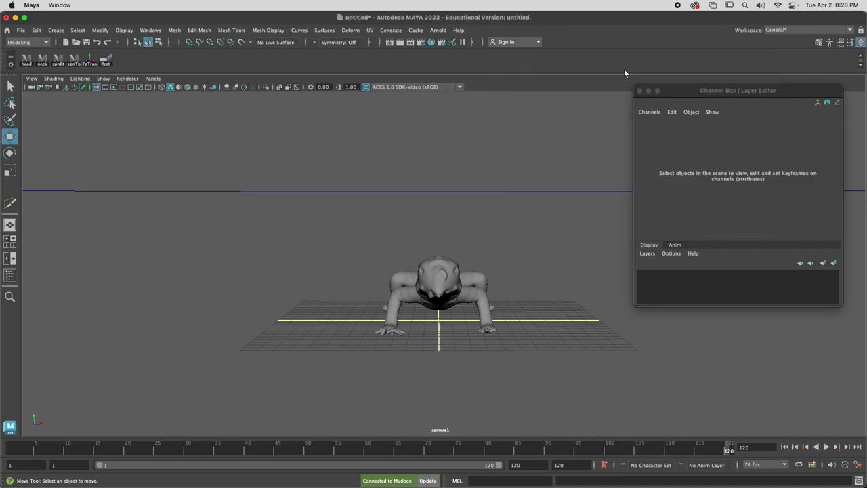
Step: Hide the Channel Box and switch the viewport from camera1 back to the persp camera
click(639, 91)
scroll(318, 339, down, 5)
scroll(407, 328, up, 3)
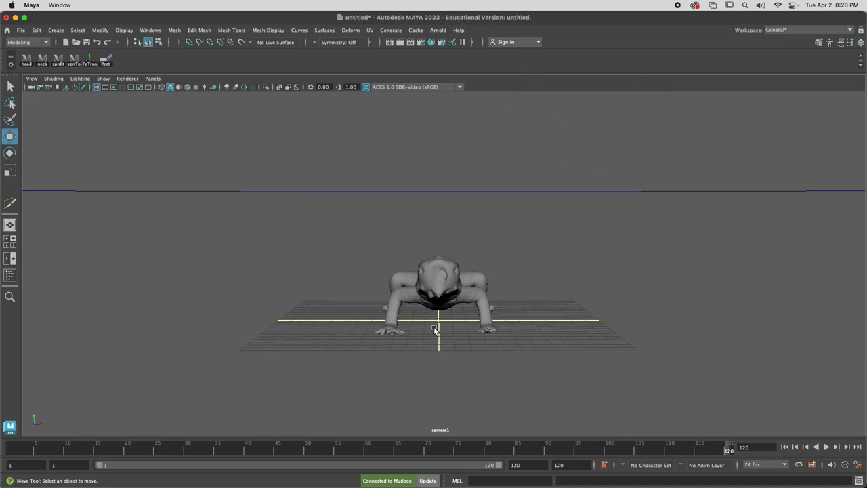
scroll(435, 330, up, 5)
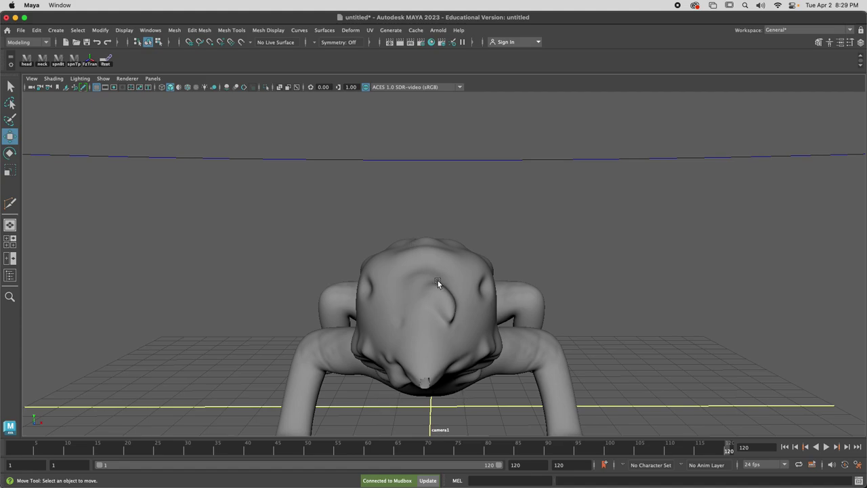
scroll(438, 280, down, 5)
scroll(437, 283, up, 5)
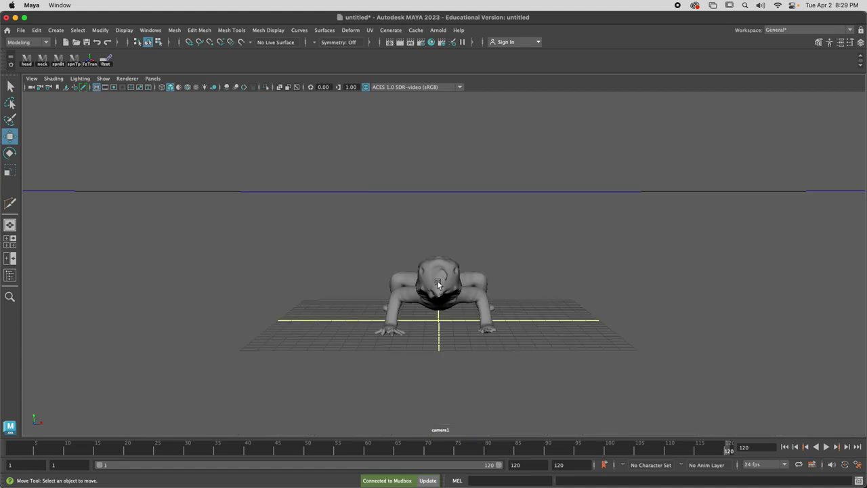
click(153, 78)
mouse_move(224, 89)
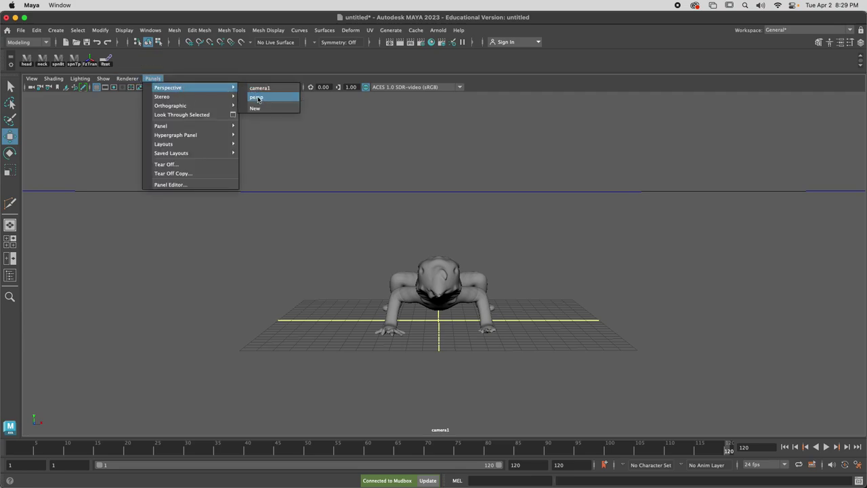
click(258, 97)
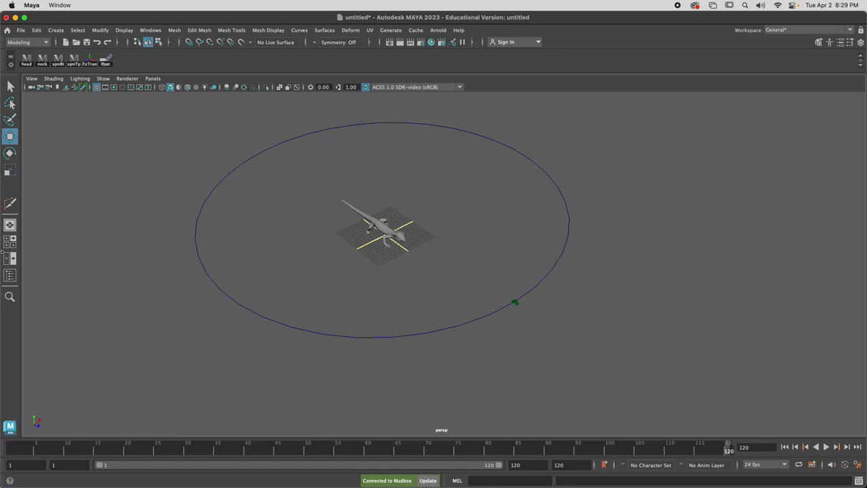
Step: Switch to Mudbox, bring its window fully into view, start a new empty scene and dismiss the welcome window
mouse_move(525, 485)
click(581, 469)
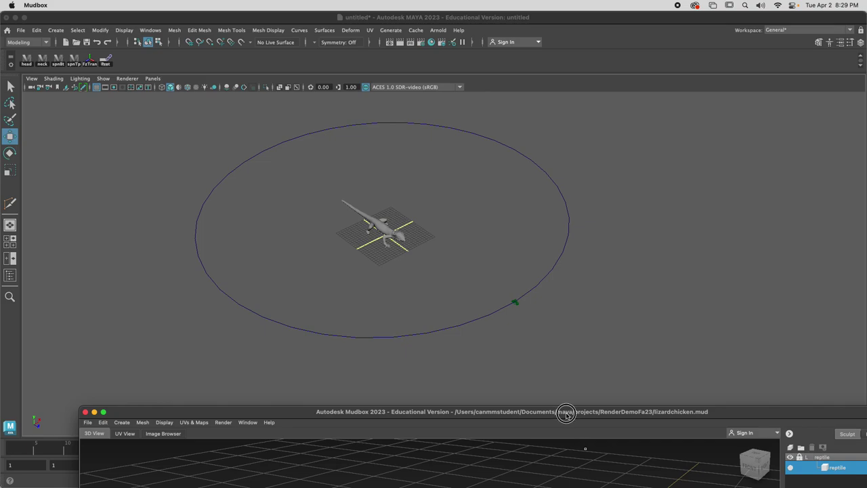
double_click(567, 415)
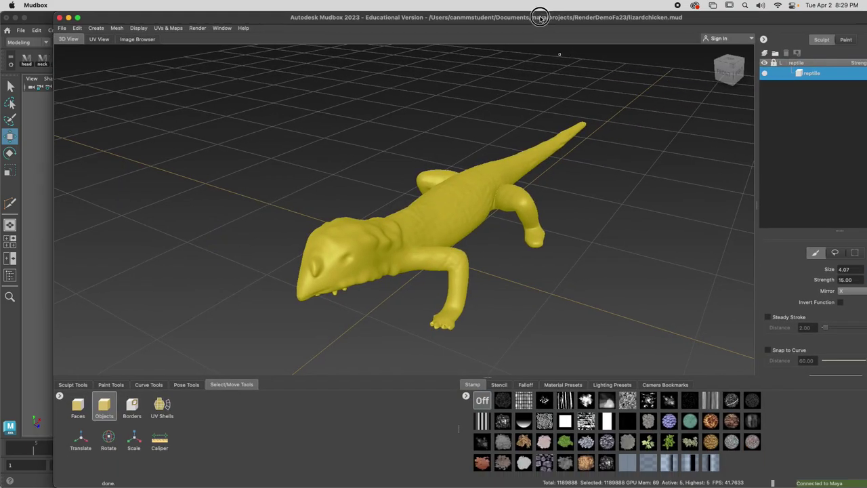
click(57, 28)
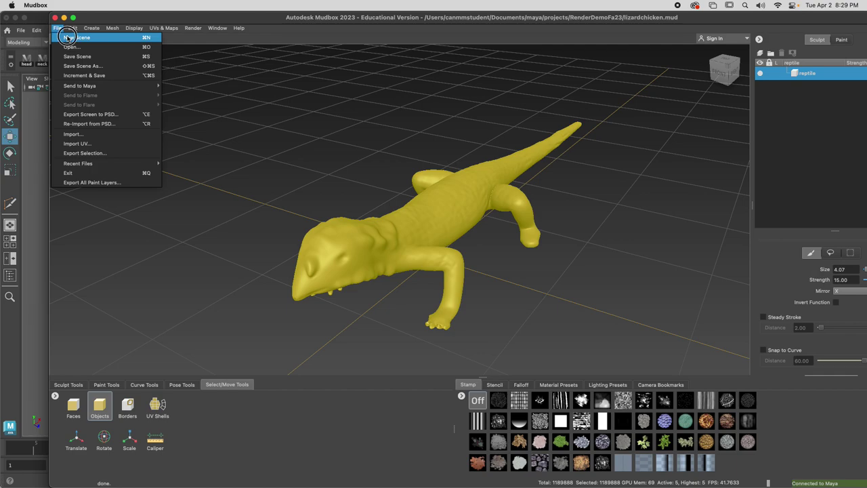
click(68, 38)
click(490, 259)
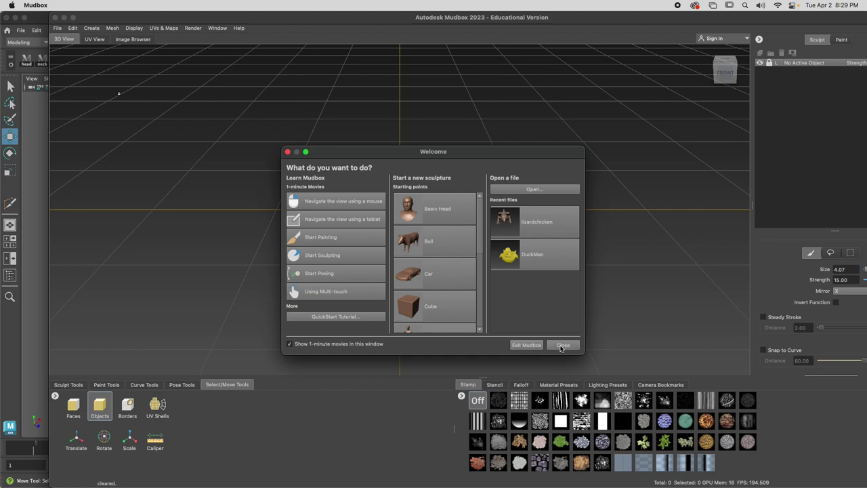
click(563, 345)
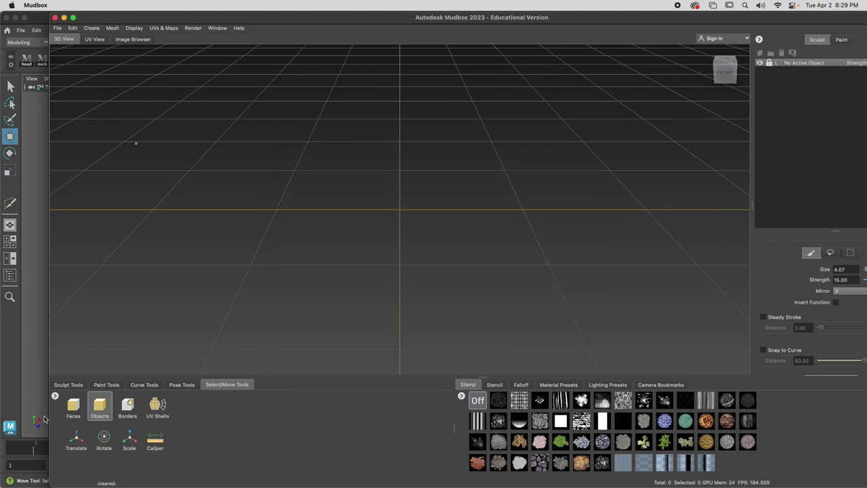
Step: Switch to Chrome, open the Sp 24 MART 421 course page and reload it to check for submissions
mouse_move(224, 485)
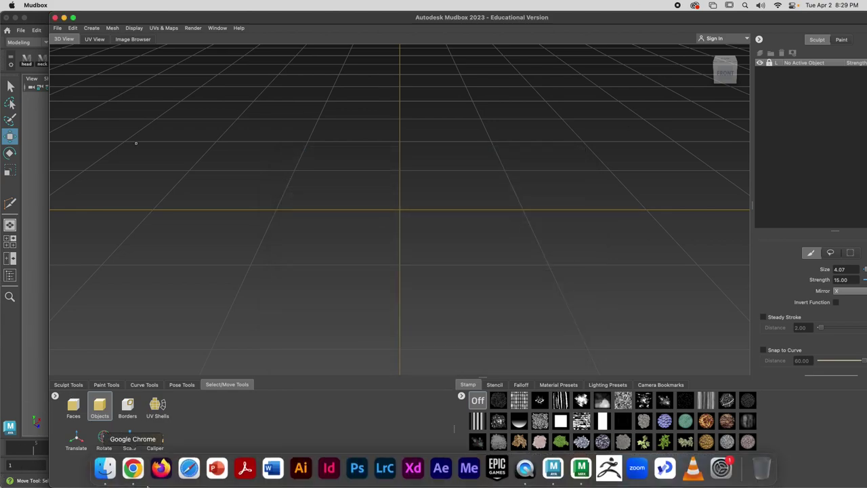
click(131, 470)
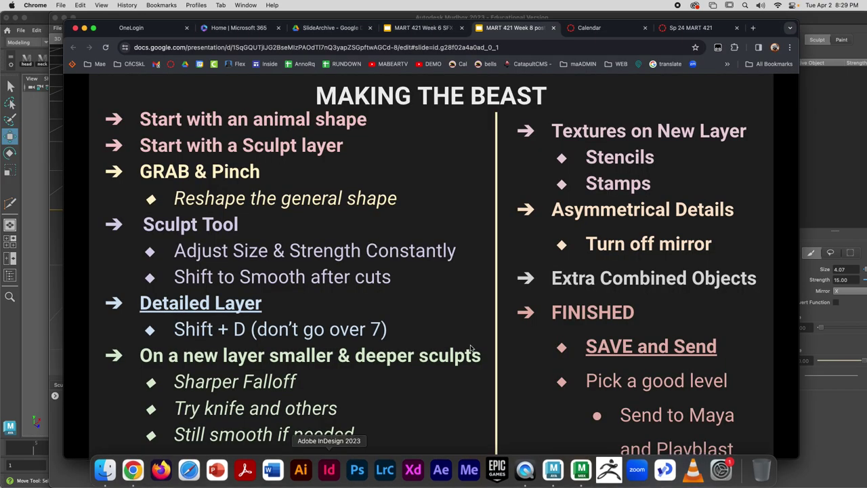
click(625, 31)
click(681, 28)
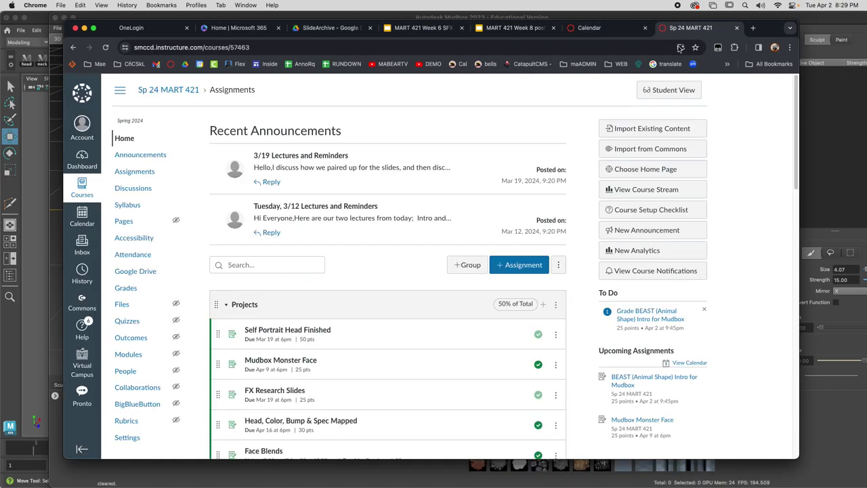
click(107, 48)
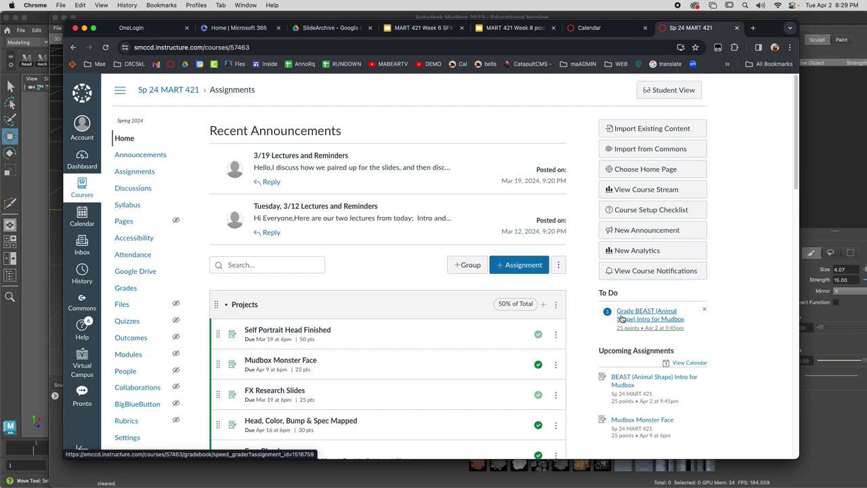
Step: Switch back to Mudbox, minimize its window and return to the Maya scene
click(827, 17)
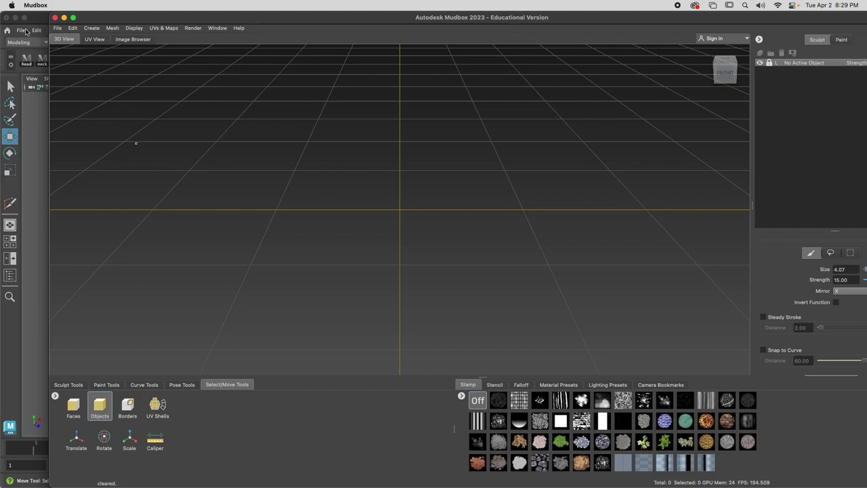
click(64, 18)
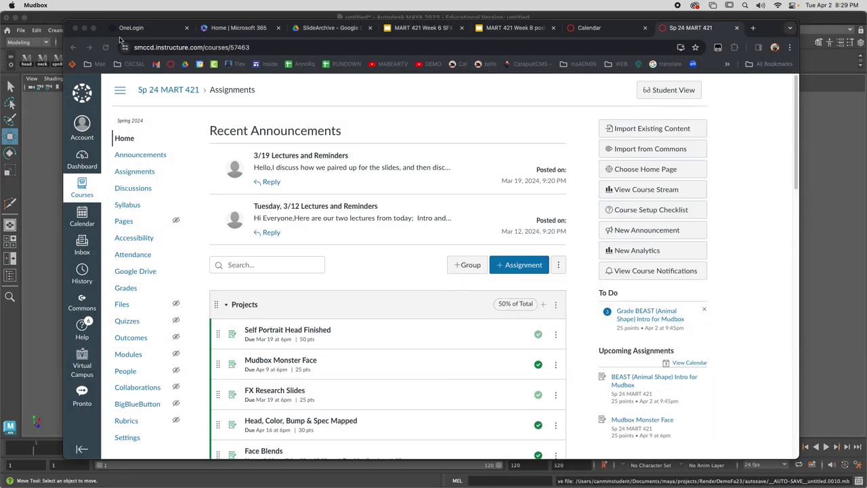
click(65, 17)
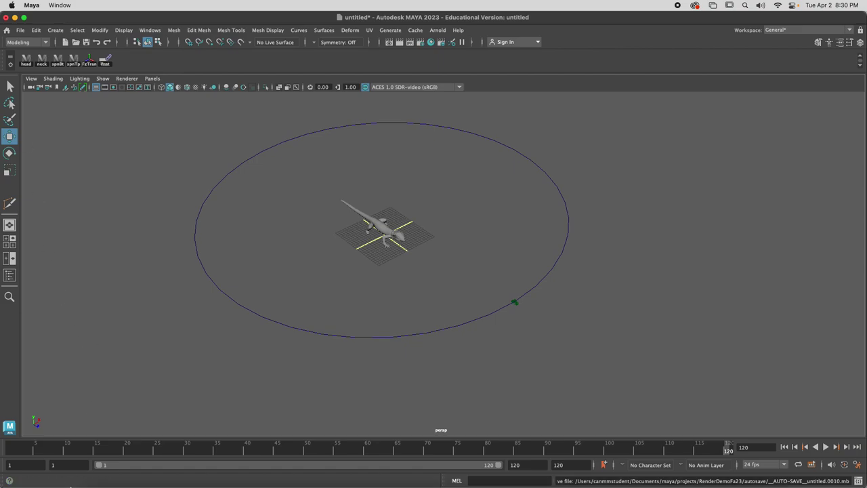
Step: Switch to Mudbox and look over the scene's save, Send to Maya, export and recent-file options
mouse_move(230, 483)
click(580, 466)
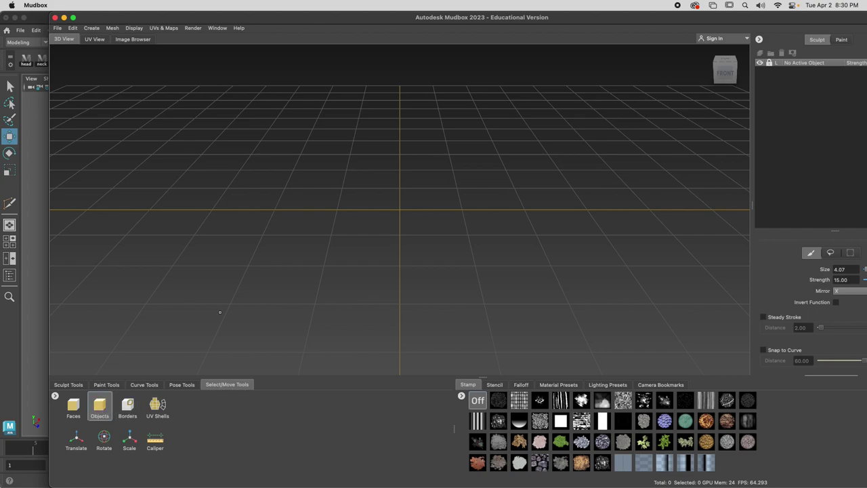
click(59, 29)
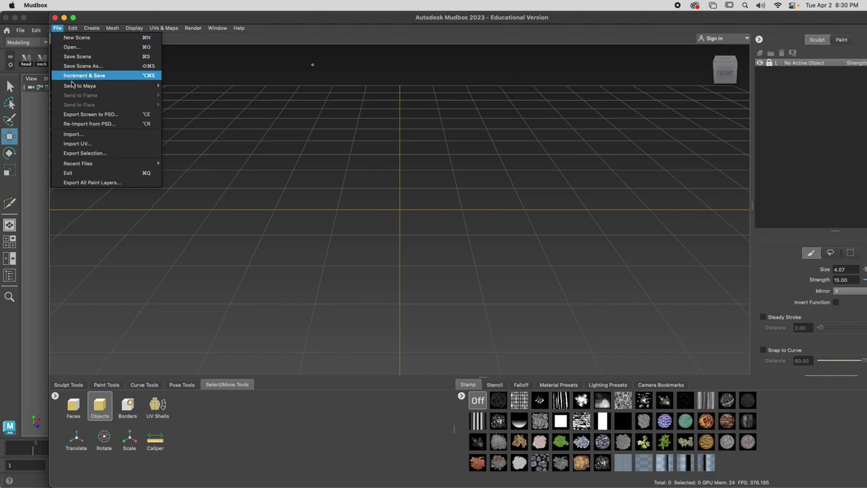
mouse_move(78, 86)
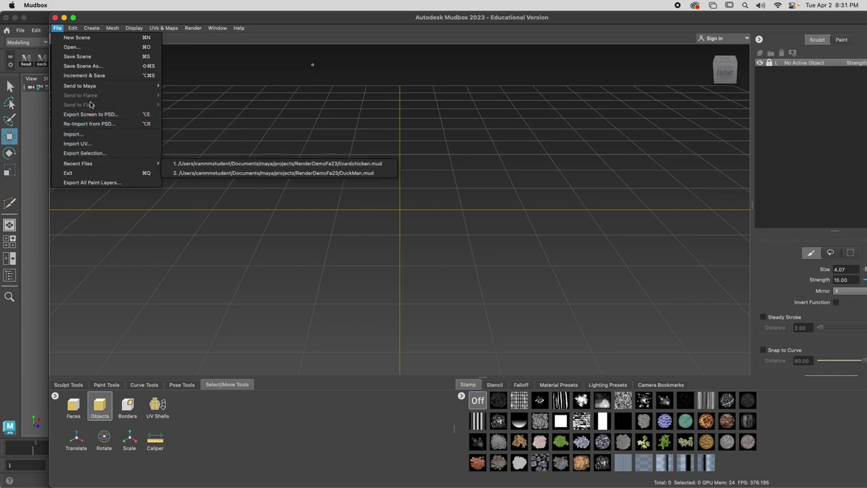
mouse_move(119, 86)
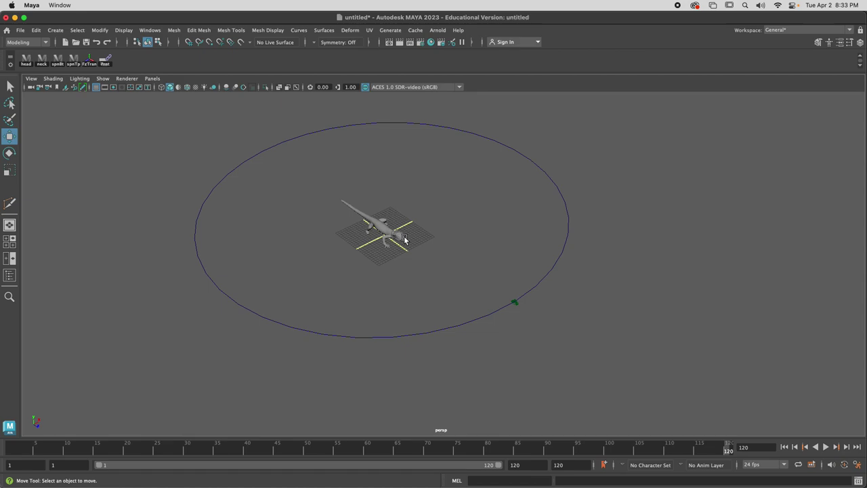
Step: Minimize the Maya window to bring the Mudbox scene into view
click(813, 468)
click(816, 469)
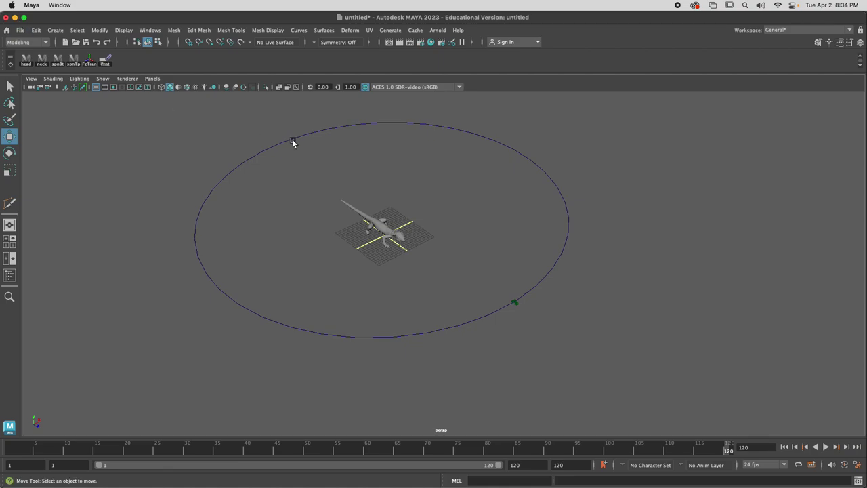
click(15, 17)
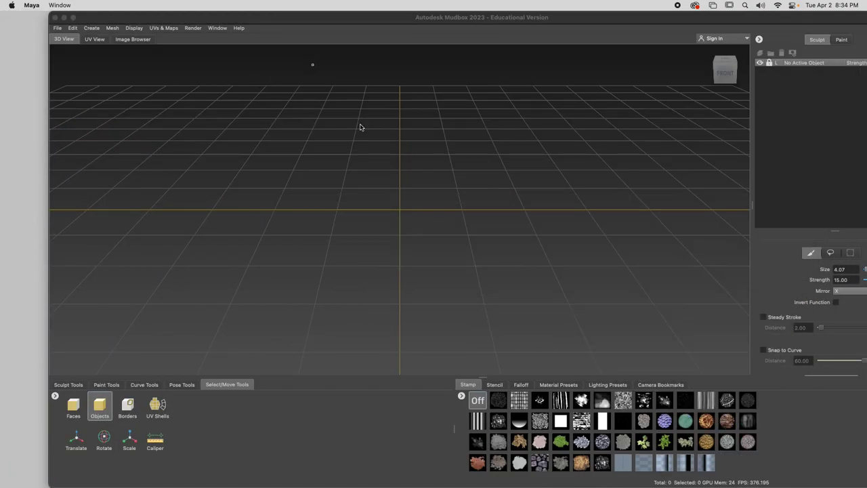
Step: Start a new Mudbox scene without saving the current one and load the Basic Head starting sculpture
scroll(389, 167, down, 2)
click(61, 34)
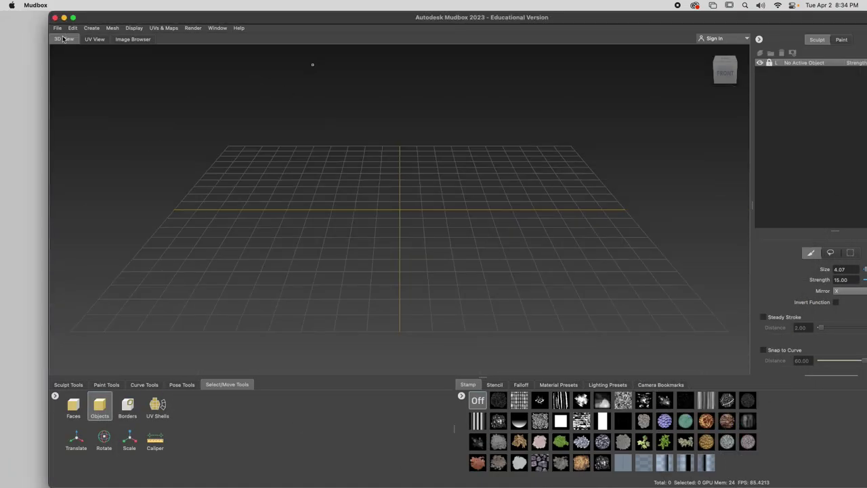
click(58, 28)
click(65, 37)
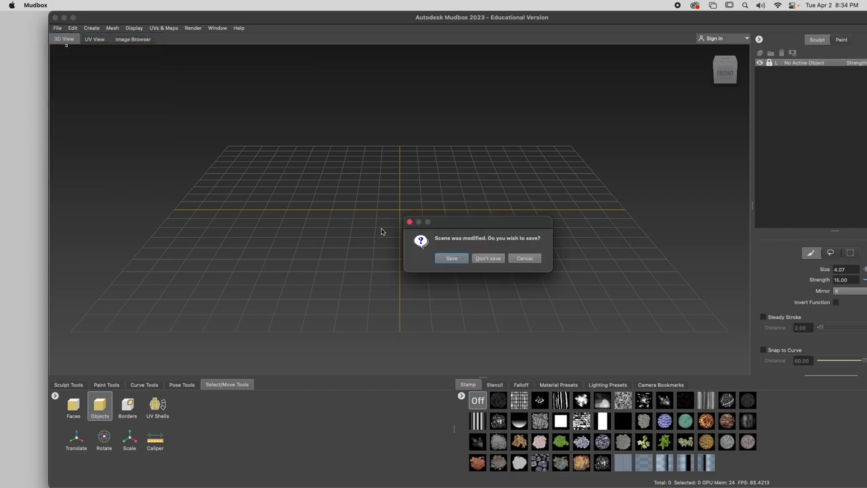
click(488, 258)
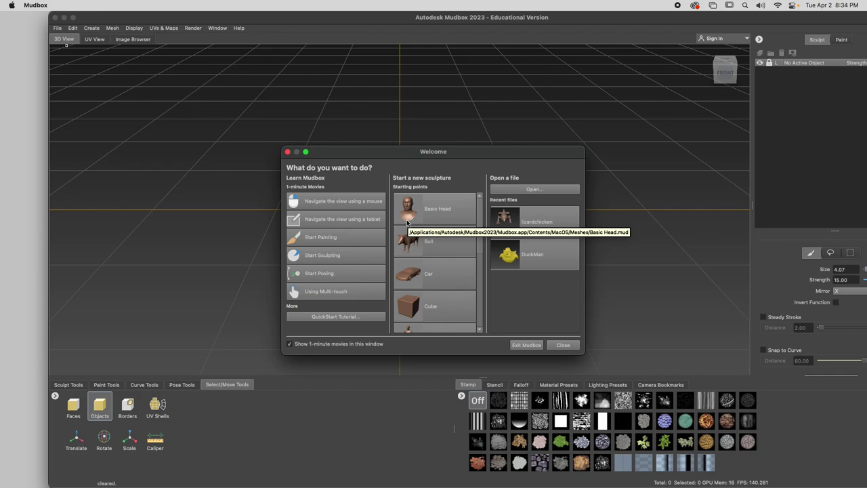
click(407, 223)
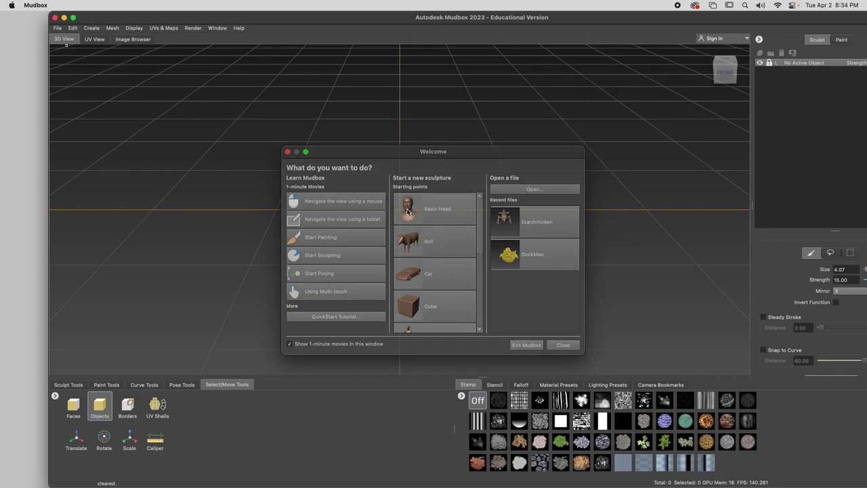
alt+right_drag(440, 271, 450, 290)
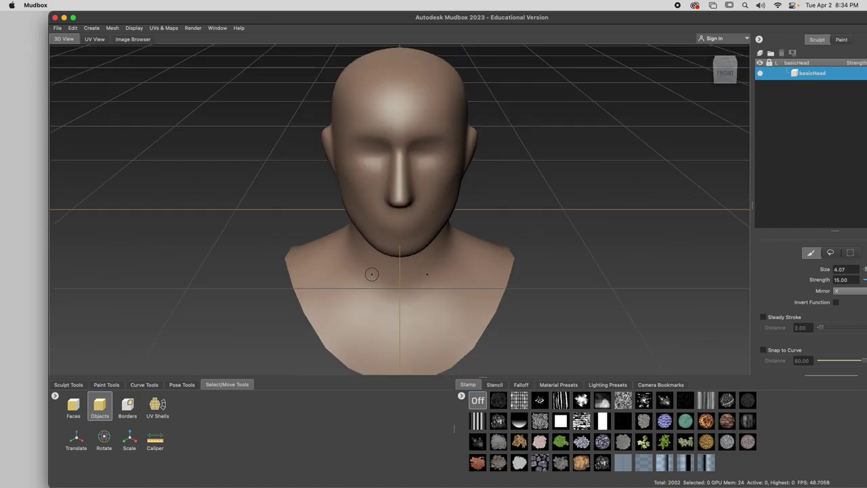
Step: Shift the Mudbox window to uncover the desktop icons and view the Downloads folder in Finder
drag(525, 15, 527, 41)
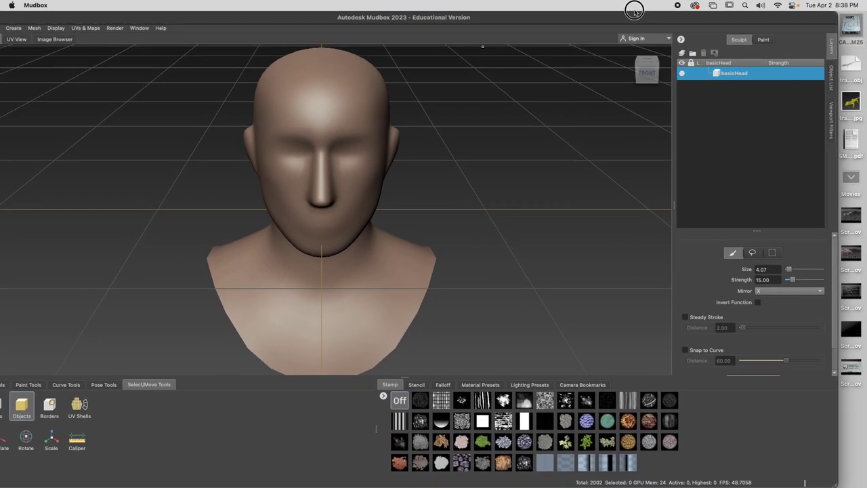
double_click(861, 30)
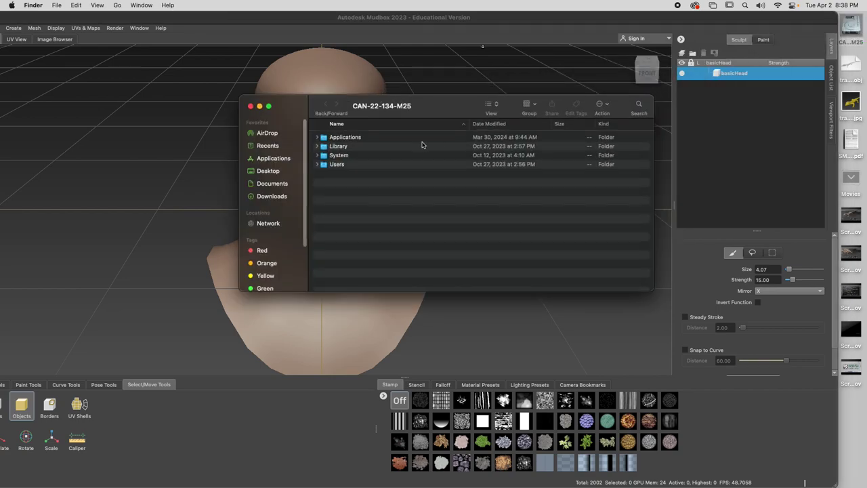
mouse_move(436, 113)
mouse_down()
mouse_move(411, 110)
mouse_move(452, 114)
mouse_up()
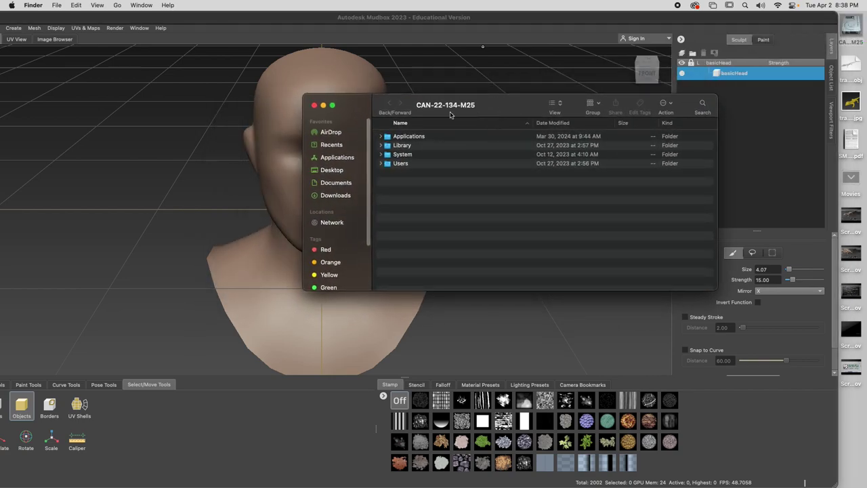
click(326, 195)
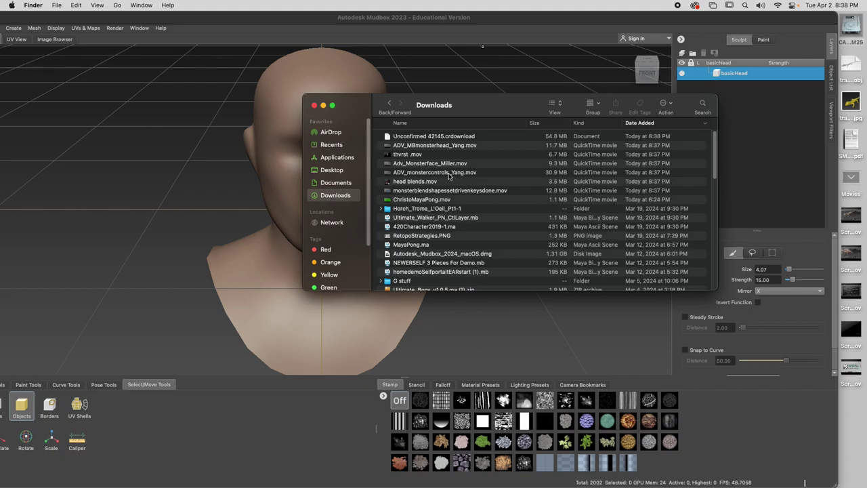
Step: Switch to Chrome and allow the blocked submissions (1).zip download to complete
key(super+Tab)
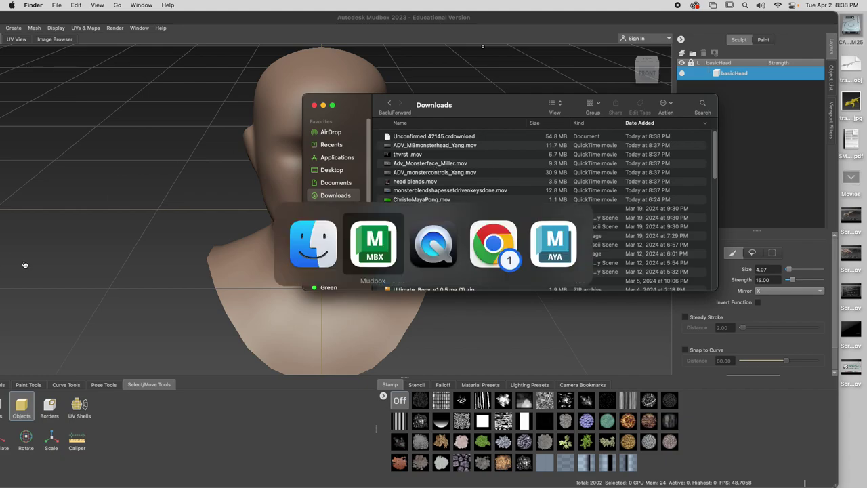
key(super+Tab)
key(super+Tab)
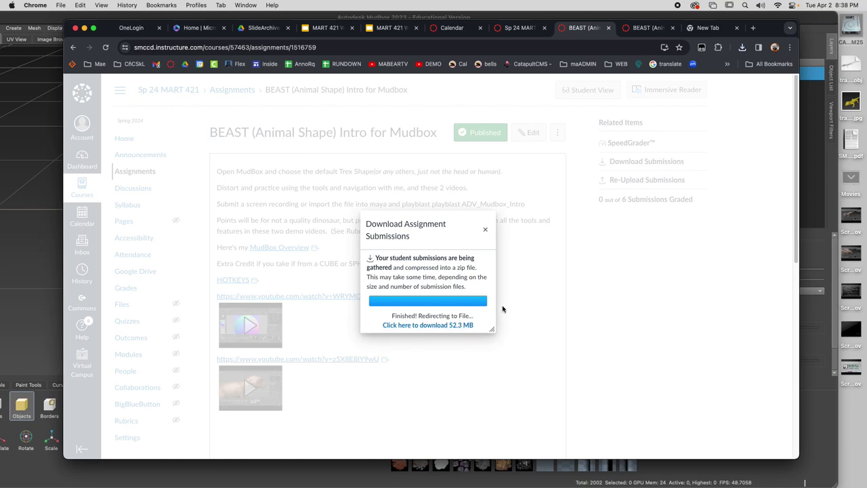
click(742, 49)
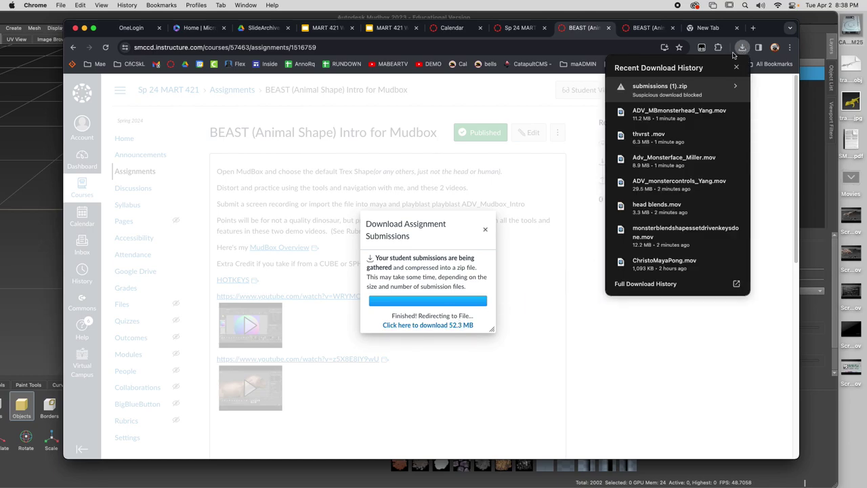
click(686, 92)
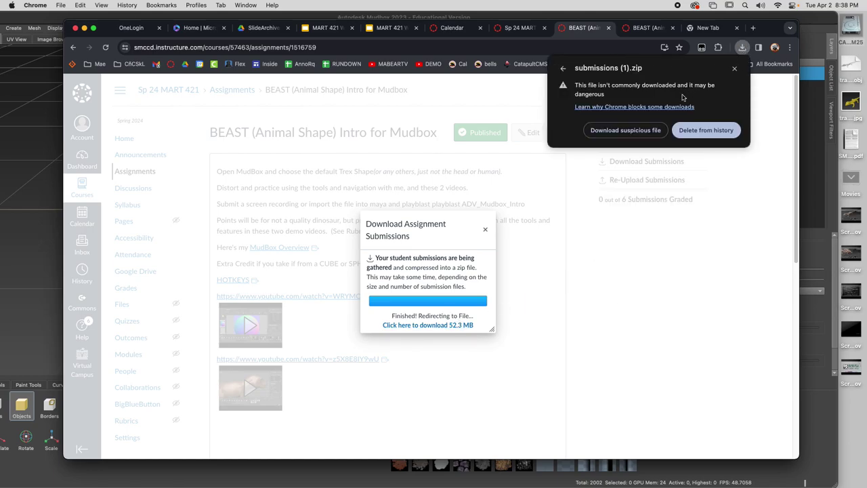
click(625, 132)
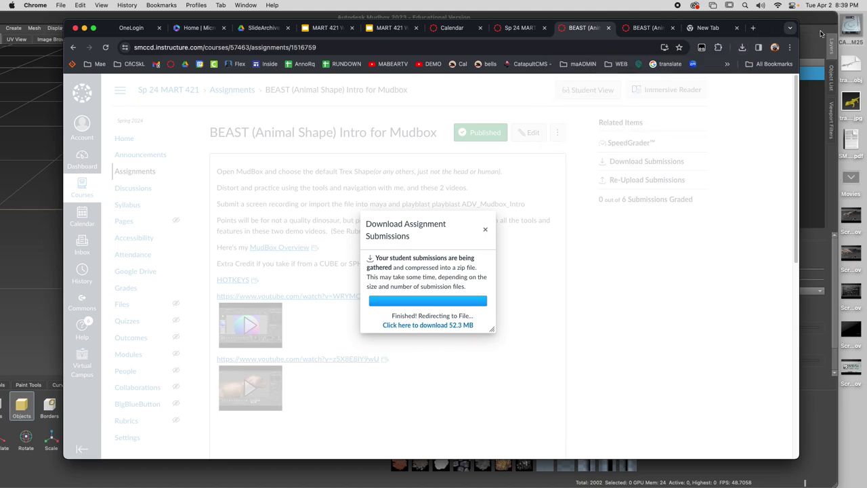
Step: Open a Finder window and go to the submissions (1) folder in Downloads
double_click(844, 26)
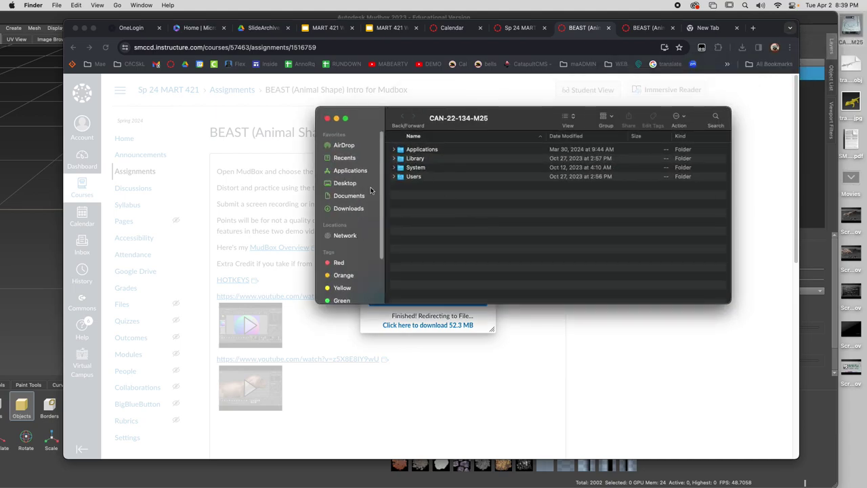
click(345, 183)
click(342, 197)
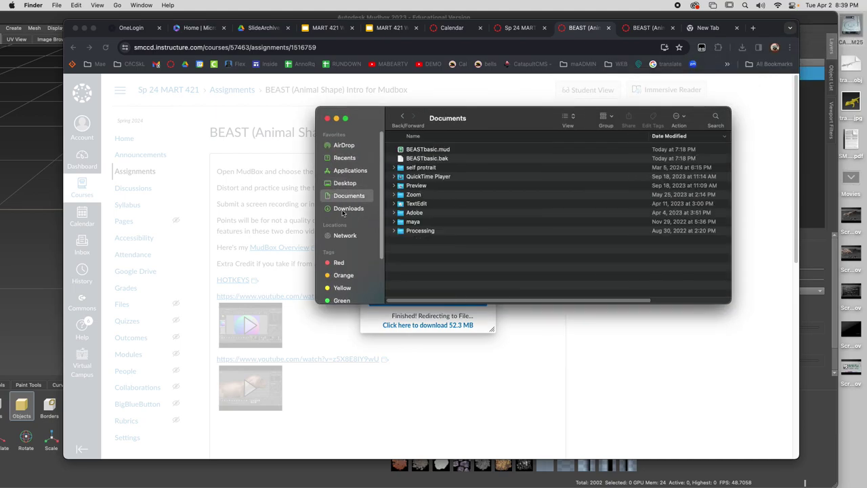
click(343, 210)
double_click(415, 149)
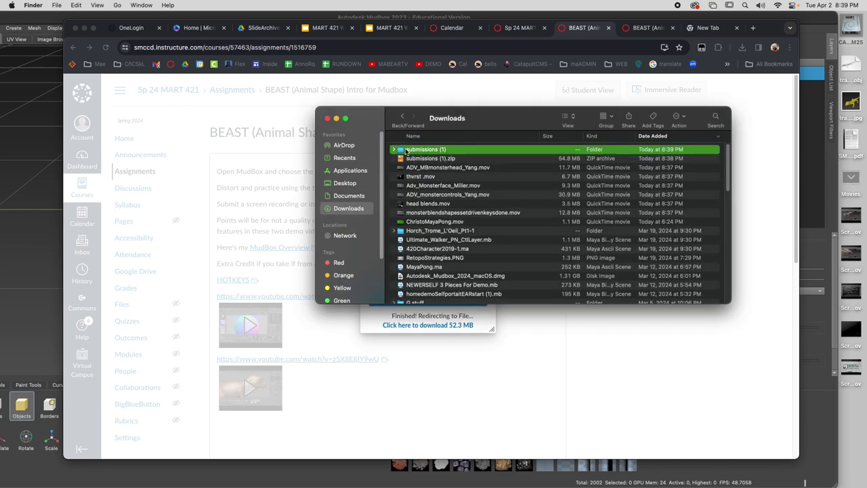
double_click(407, 151)
Step: Preview the student submissions in the folder one after another, scrubbing through their turntable videos
click(416, 149)
key(space)
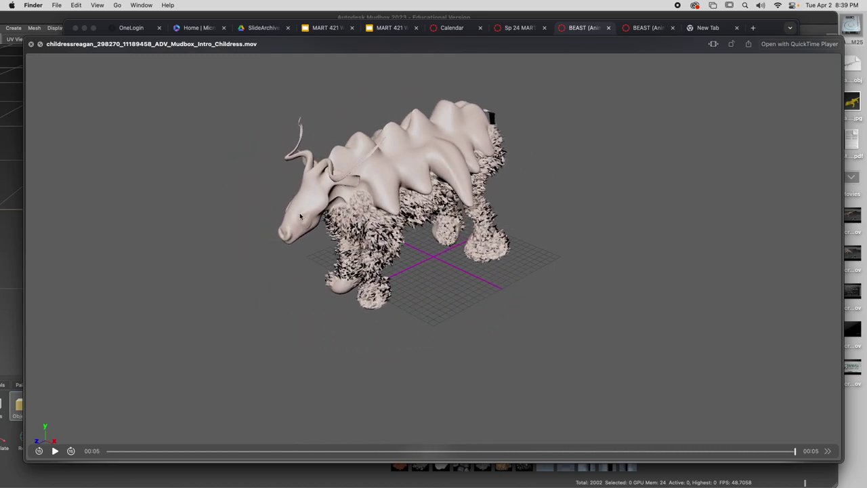
key(Down)
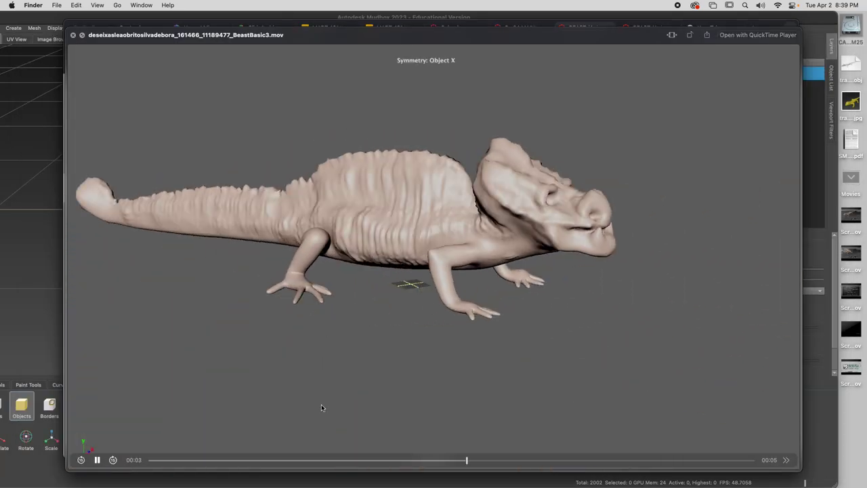
click(423, 458)
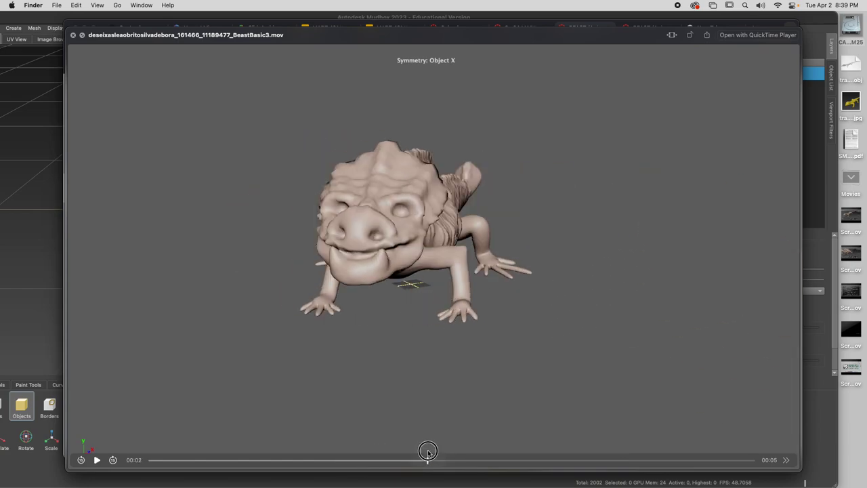
drag(422, 453, 452, 455)
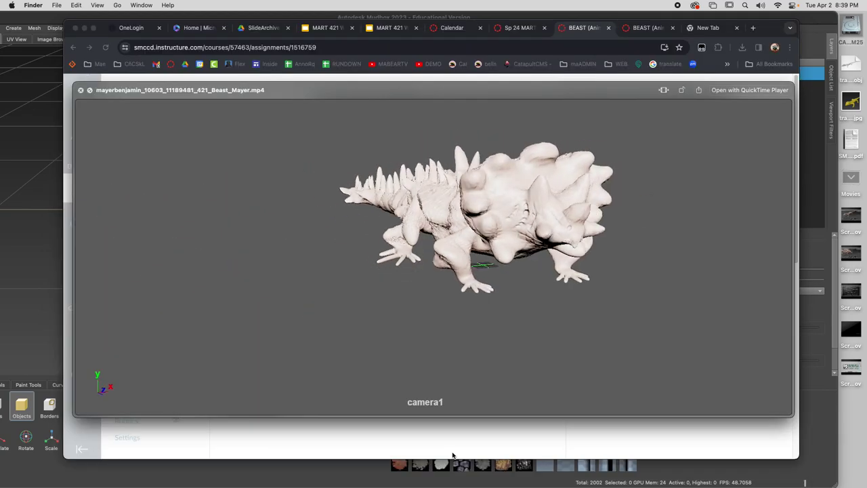
mouse_move(450, 405)
mouse_down()
mouse_move(418, 405)
mouse_move(509, 406)
mouse_move(393, 405)
mouse_move(445, 403)
mouse_up()
key(Down)
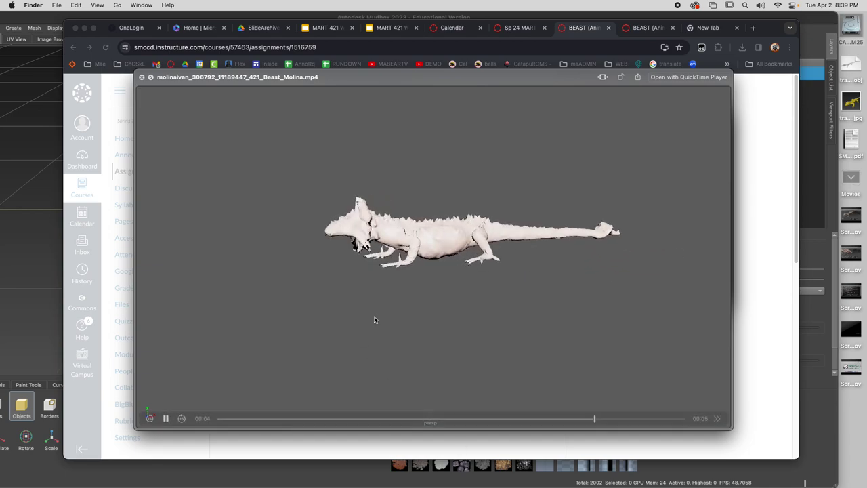
key(Down)
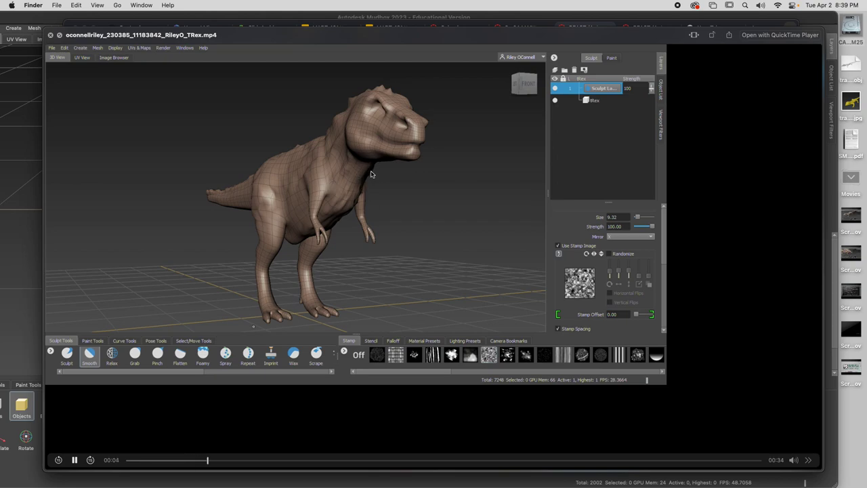
key(Down)
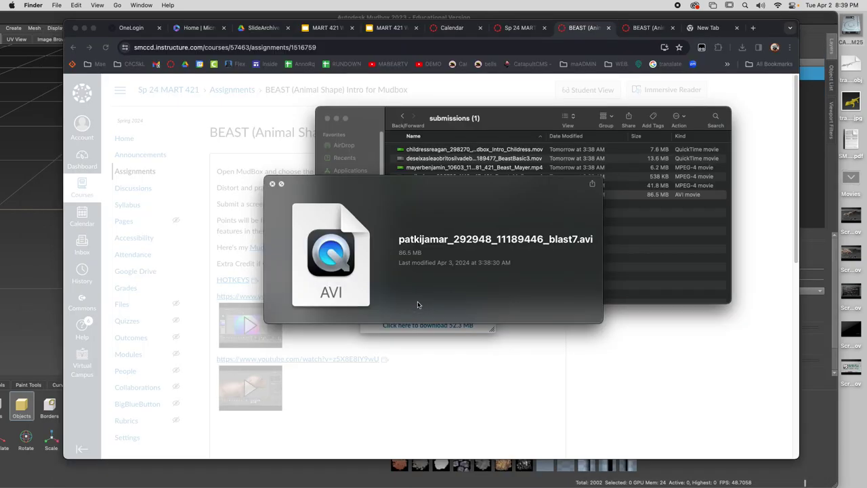
Step: Close the file preview, play the AVI submission in VLC media player and close its window
key(space)
double_click(445, 196)
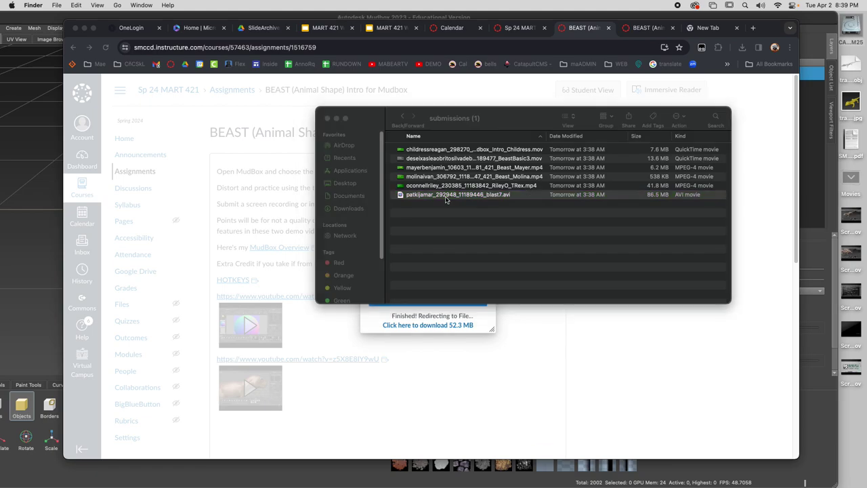
drag(186, 263, 224, 252)
click(84, 75)
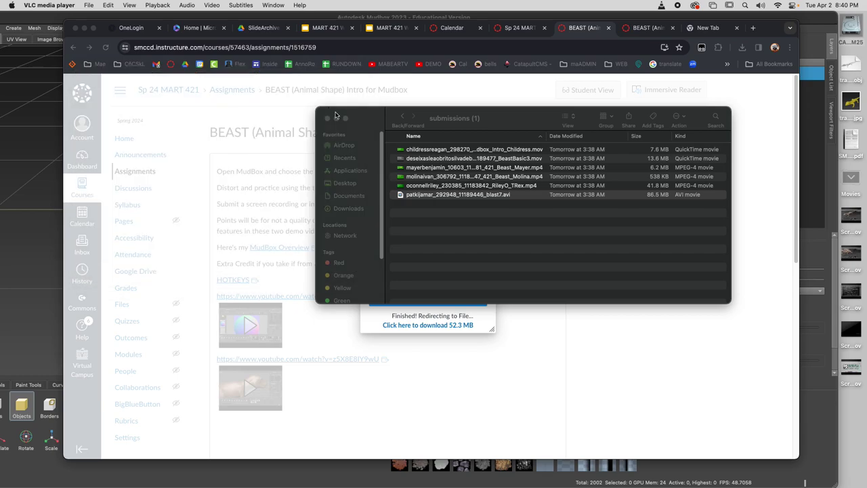
Step: Close the submissions folder window and dismiss the Download Assignment Submissions dialog in Chrome
click(326, 119)
click(485, 229)
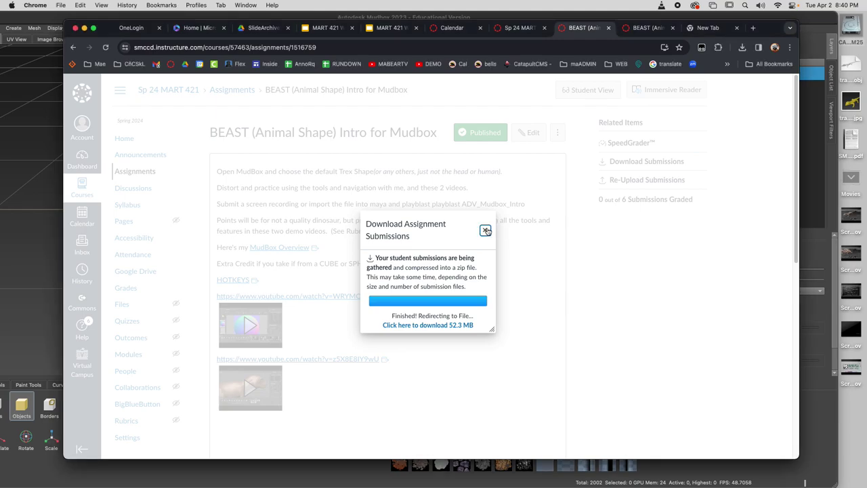
click(485, 229)
Step: Open SpeedGrader for the BEAST assignment and switch to the seventh student's submission
click(623, 143)
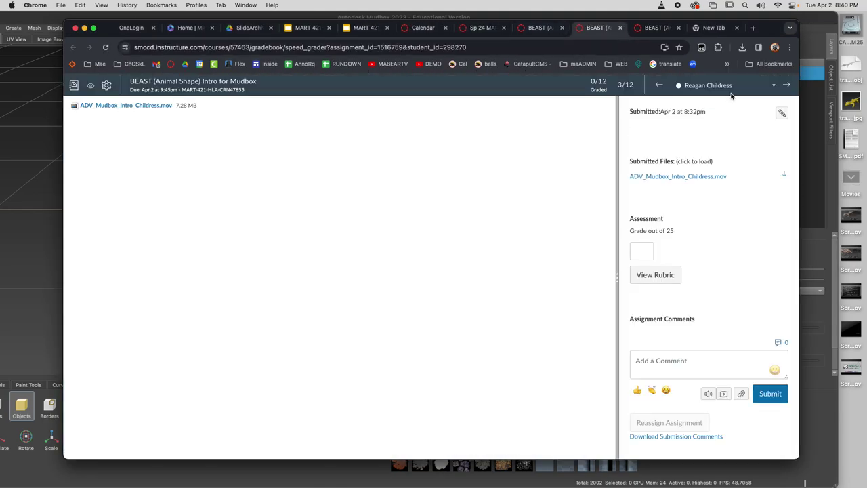
click(759, 87)
scroll(728, 156, down, 3)
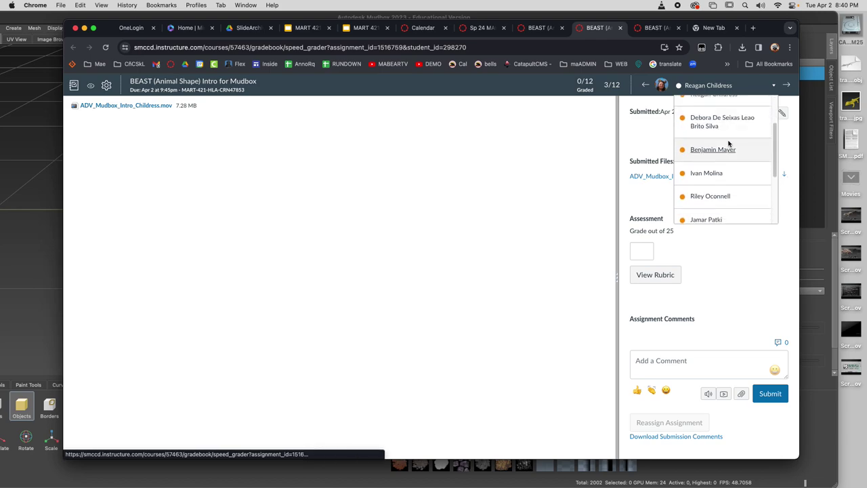
click(716, 157)
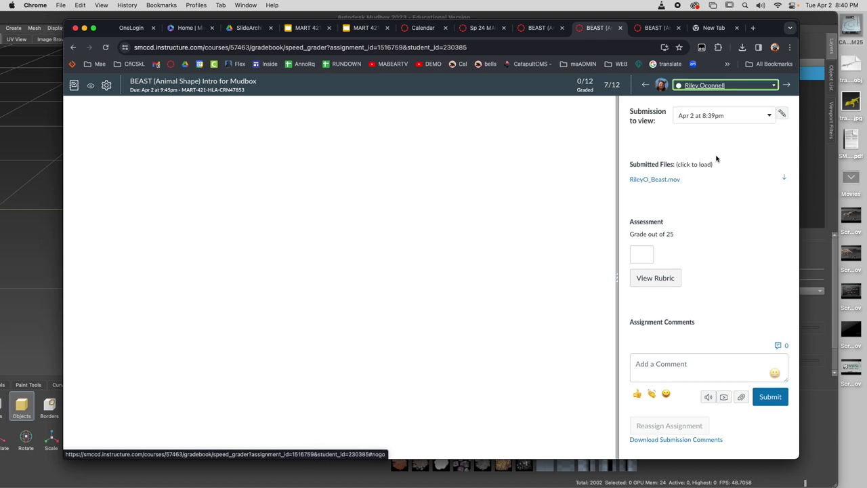
Step: Download the student's Beast movie, scrub through it in QuickTime Player and close the movie window
click(784, 179)
click(751, 123)
click(749, 125)
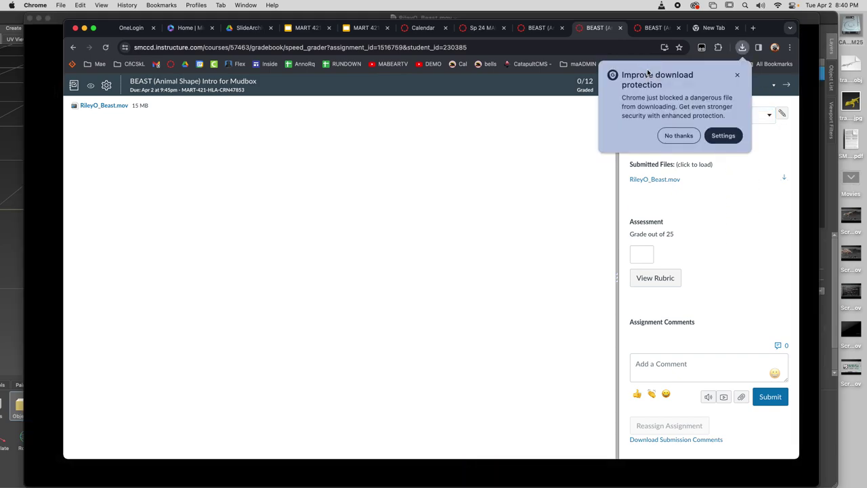
click(737, 74)
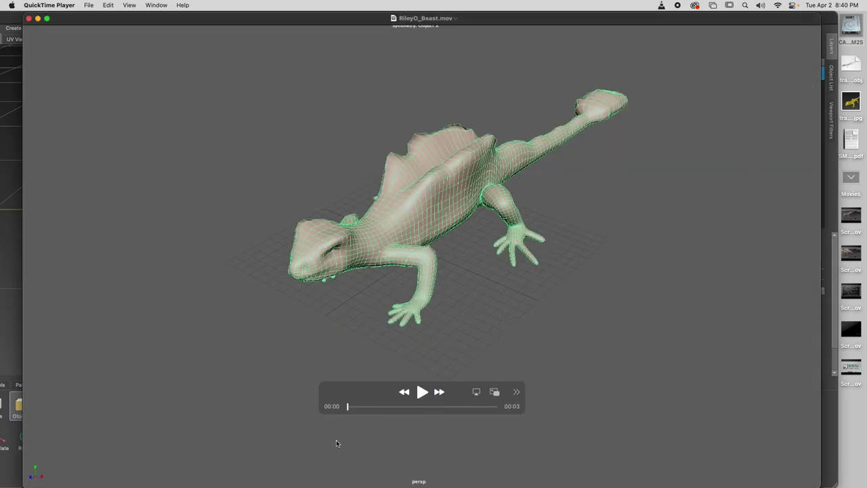
drag(376, 406, 500, 407)
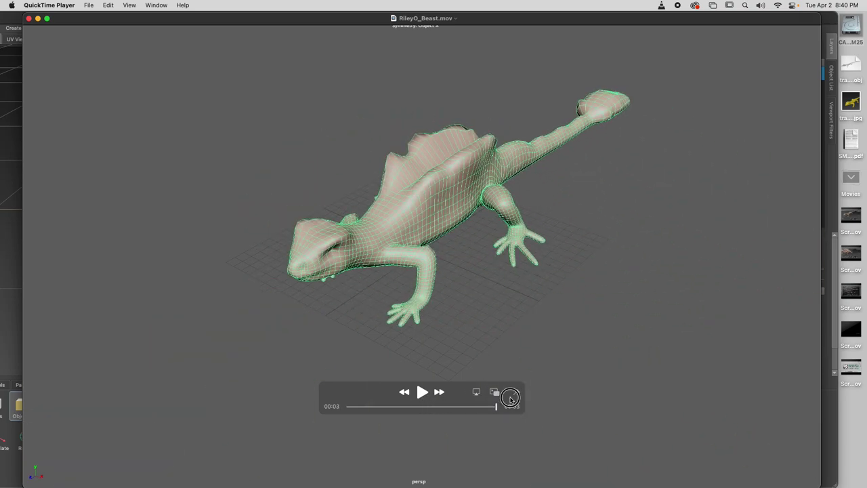
click(28, 18)
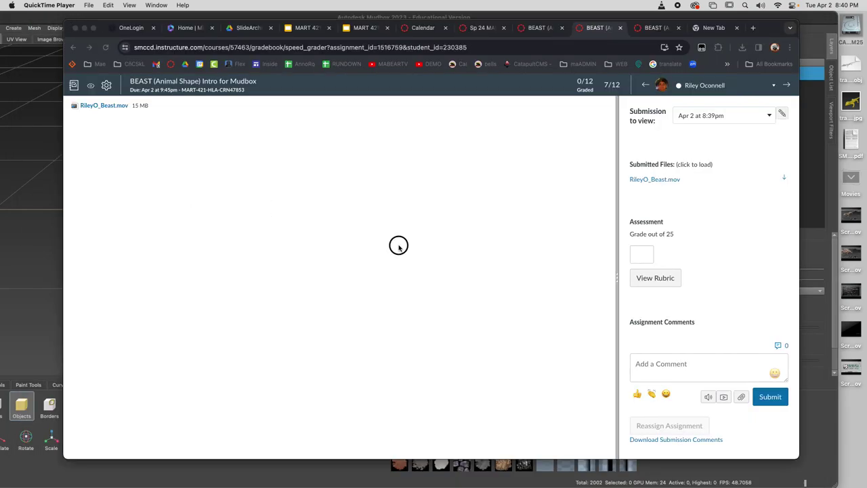
Step: Close the SpeedGrader and BEAST assignment pages in Chrome
right_click(401, 242)
click(557, 123)
click(548, 31)
click(562, 29)
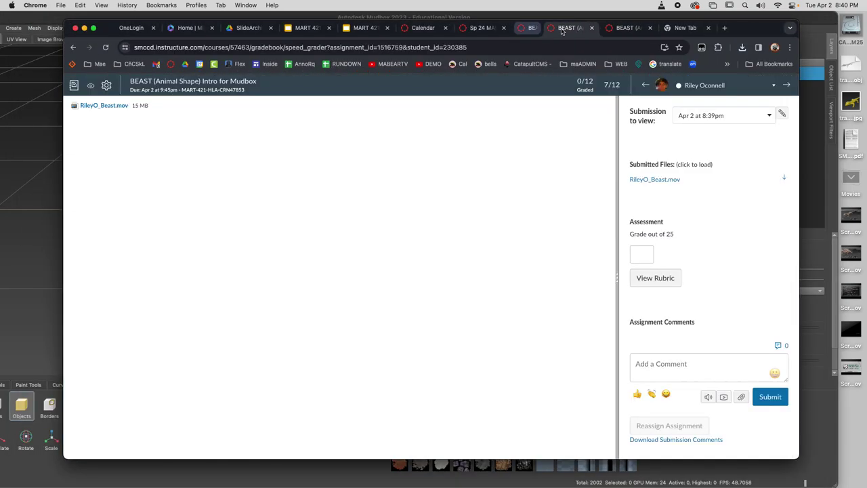
click(562, 29)
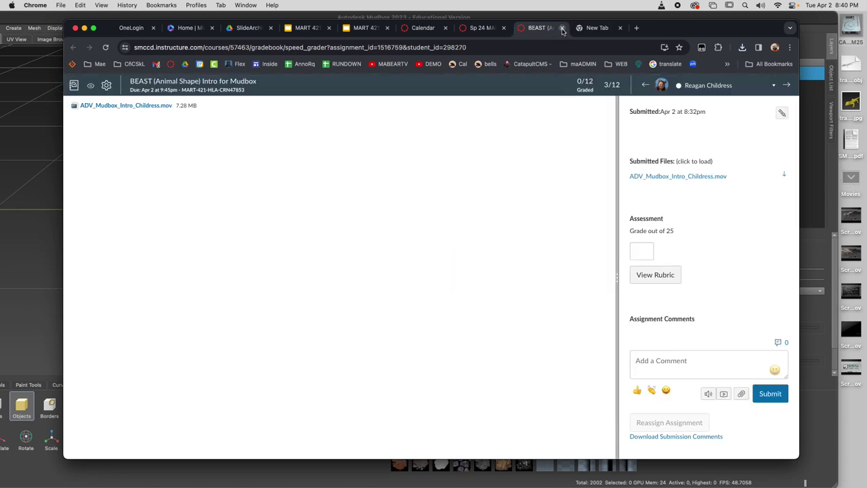
click(562, 28)
Step: Open a Finder window on the CAN-22-134-M25 drive and go to the Downloads folder
double_click(847, 27)
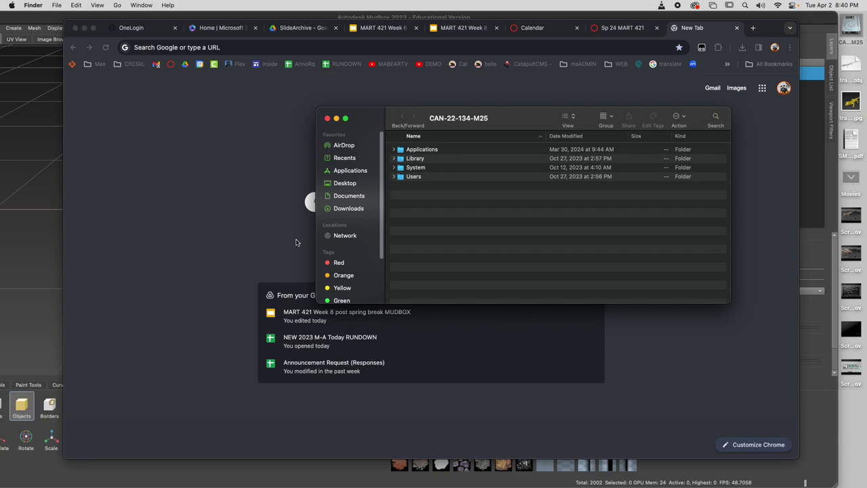
click(348, 196)
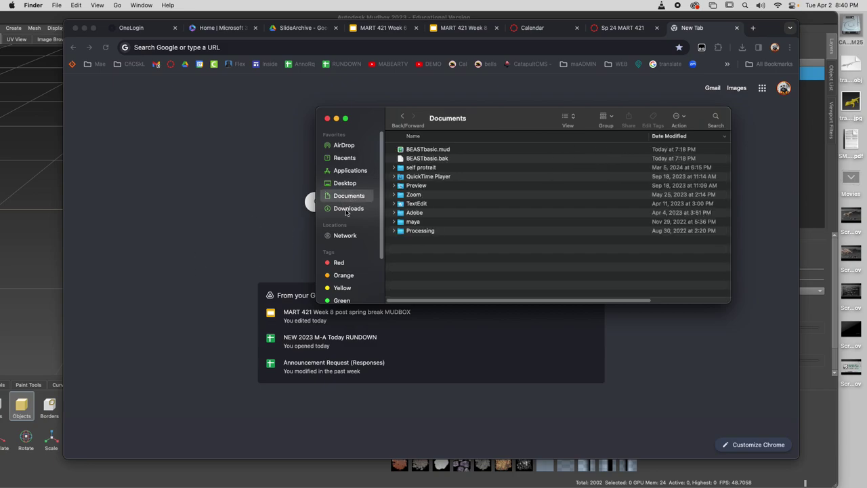
click(347, 210)
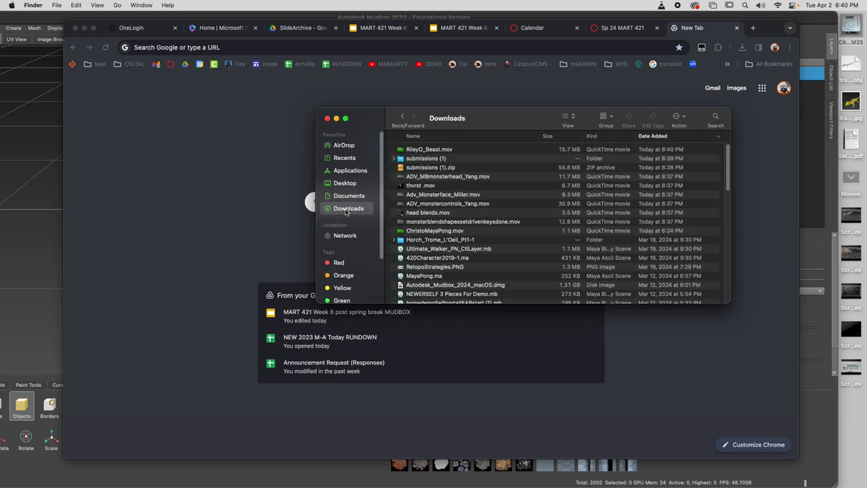
Step: Preview the Mudbox monster head, thvrst .mov and monster face videos in turn, scrubbing through the first and last turntables
click(426, 177)
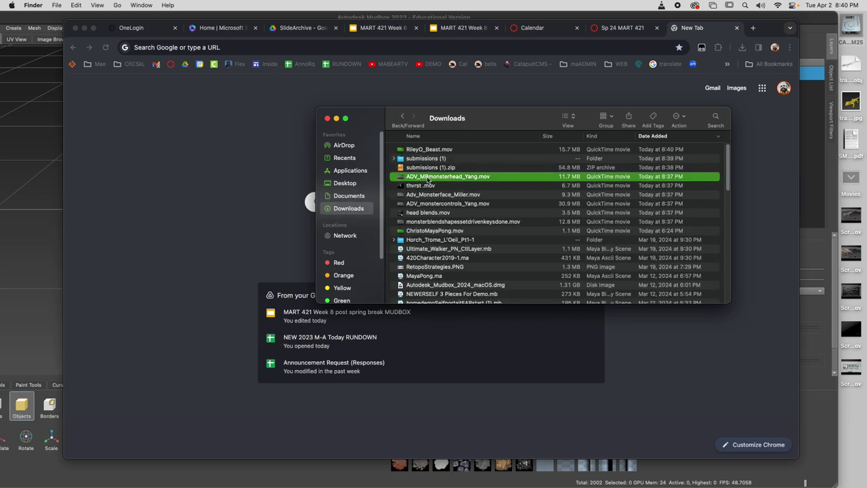
key(space)
drag(299, 449, 143, 449)
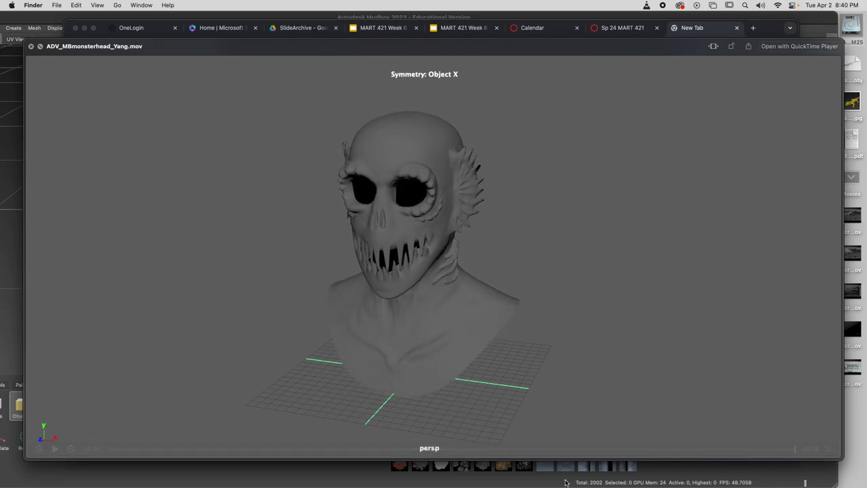
key(Down)
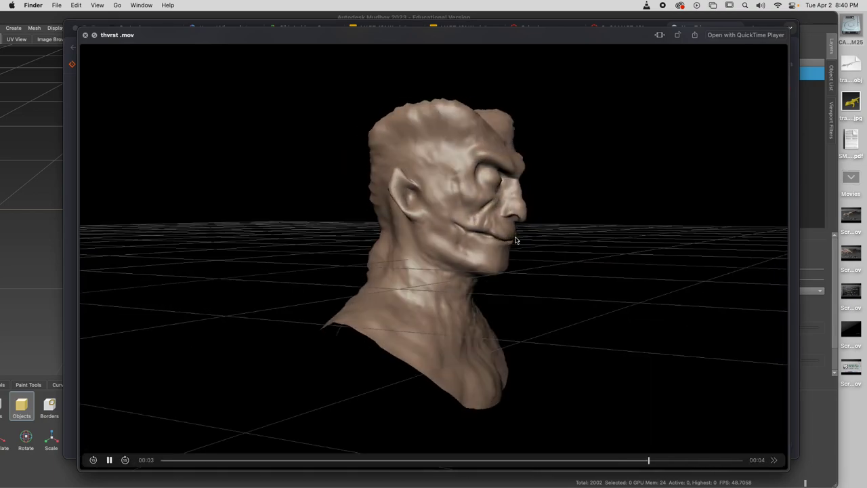
key(Down)
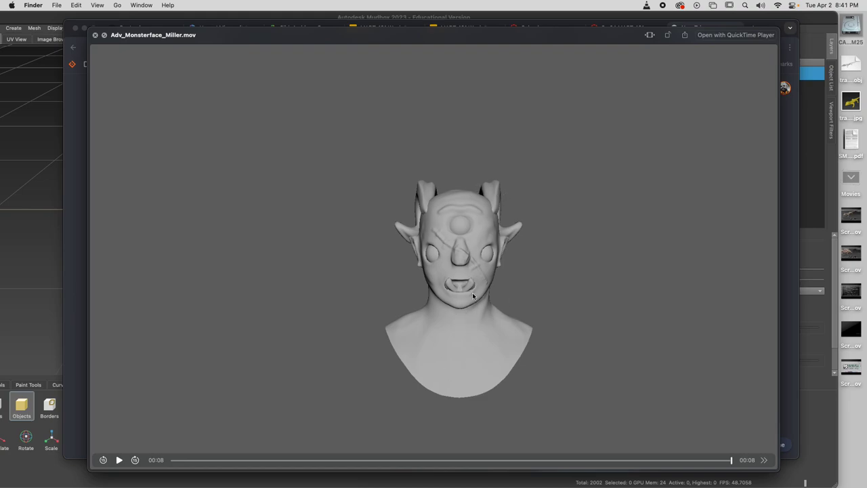
drag(517, 460, 371, 403)
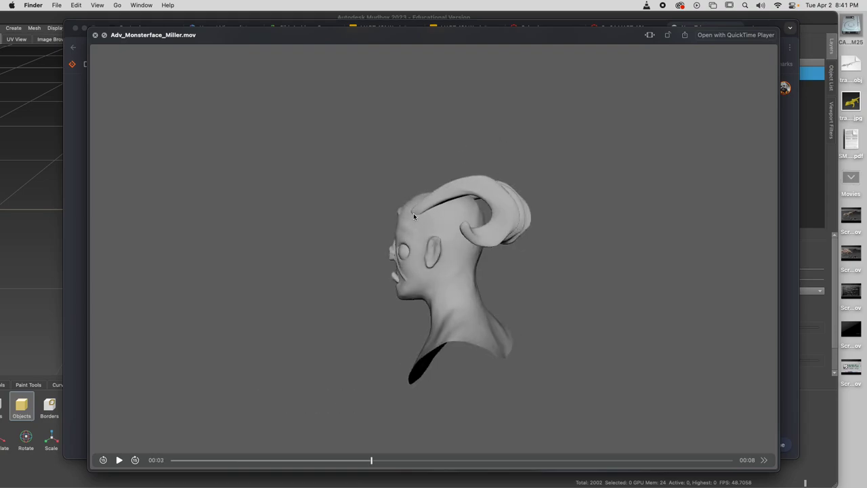
drag(378, 462, 217, 466)
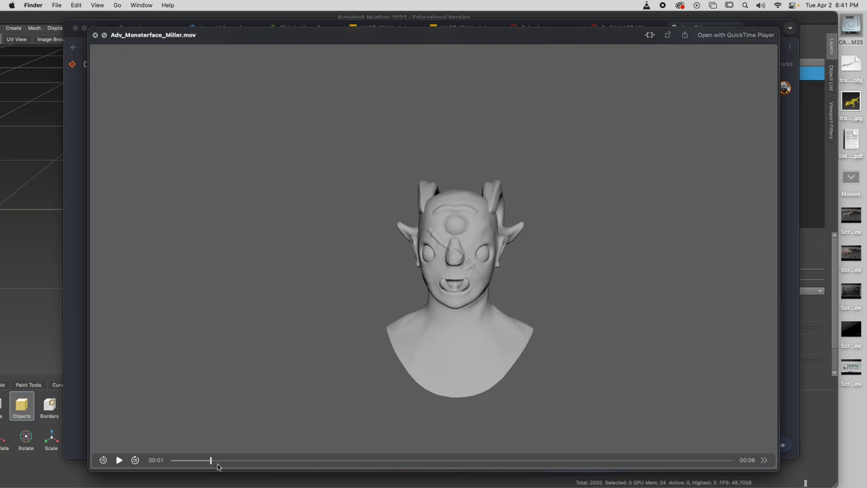
Step: Preview the monster controls, head blends.mov and monsterblendshapessetdrivenkeysdone.mov animations, scrub through the last one and close the preview
key(Down)
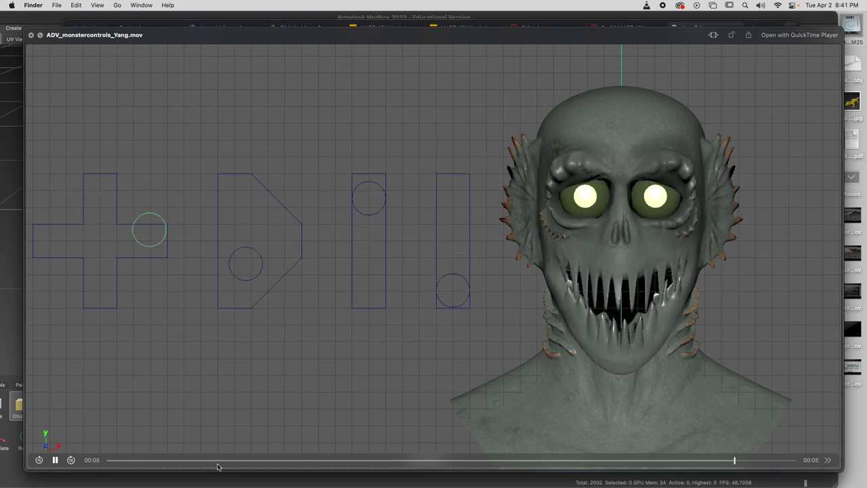
key(Down)
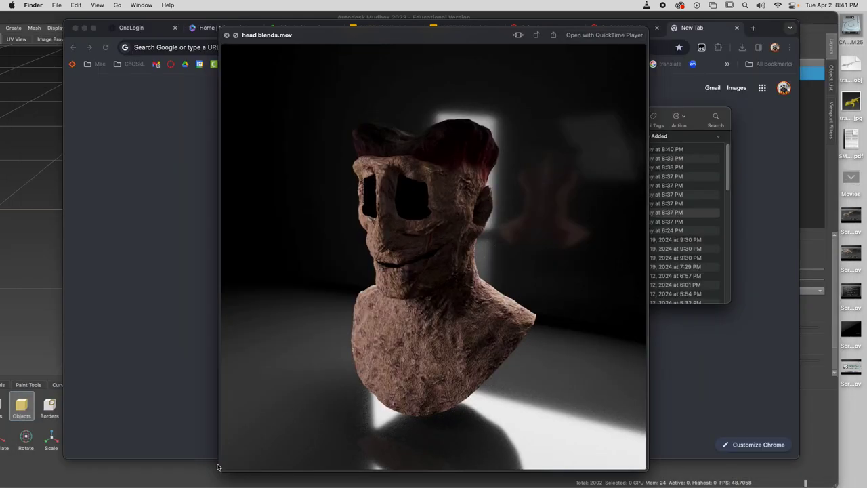
key(Up)
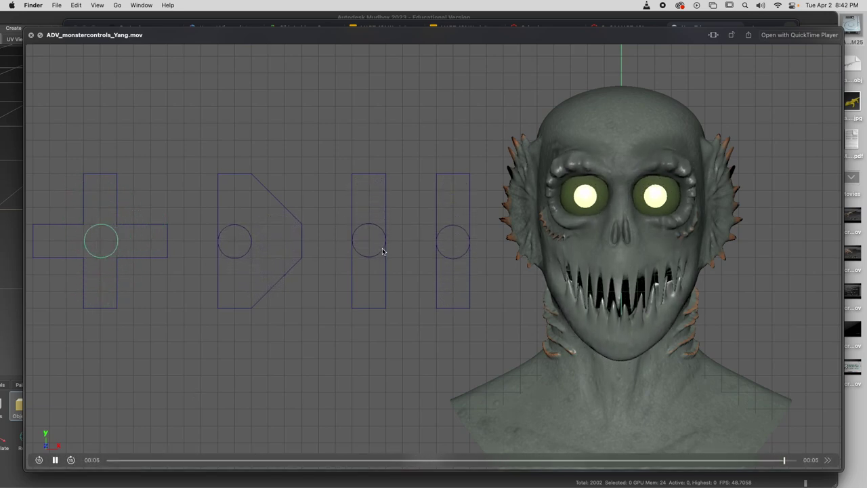
key(Down)
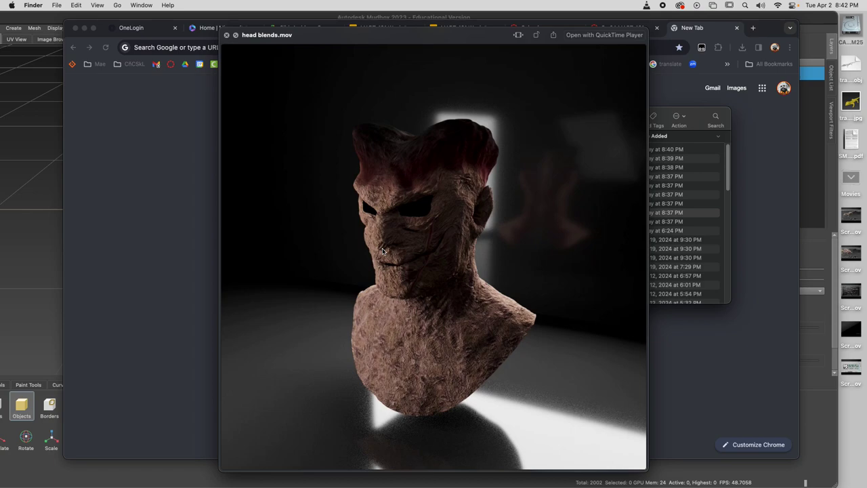
key(Down)
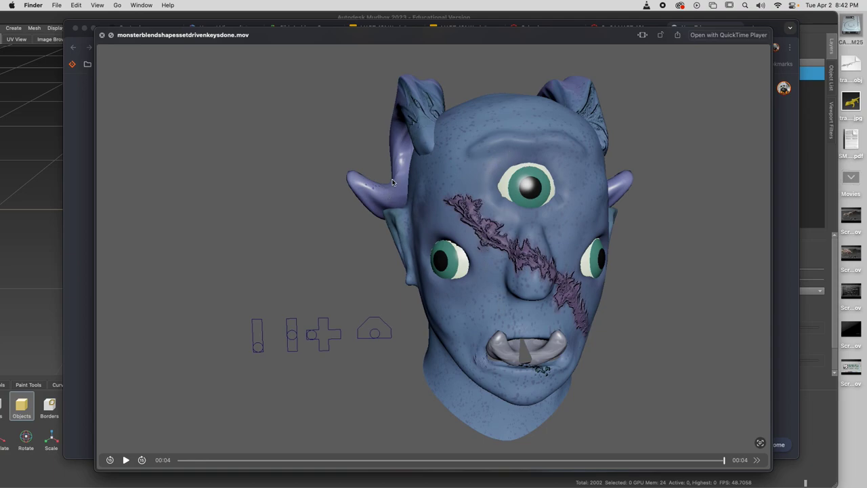
drag(428, 464, 183, 423)
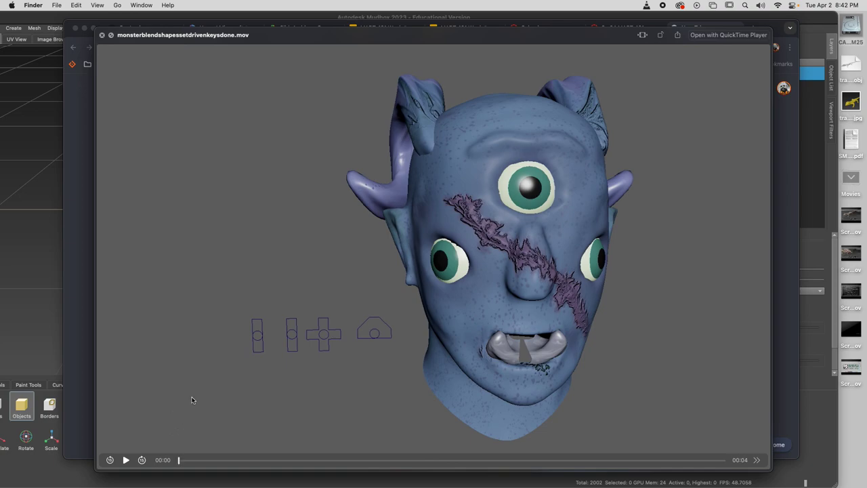
key(space)
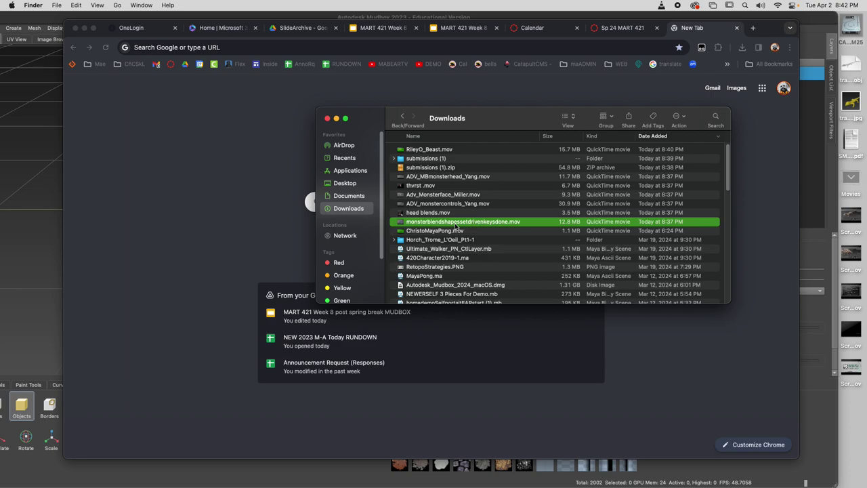
Step: Close the Downloads window, switch to Mudbox and shift its window so the left edge is fully on screen
click(327, 119)
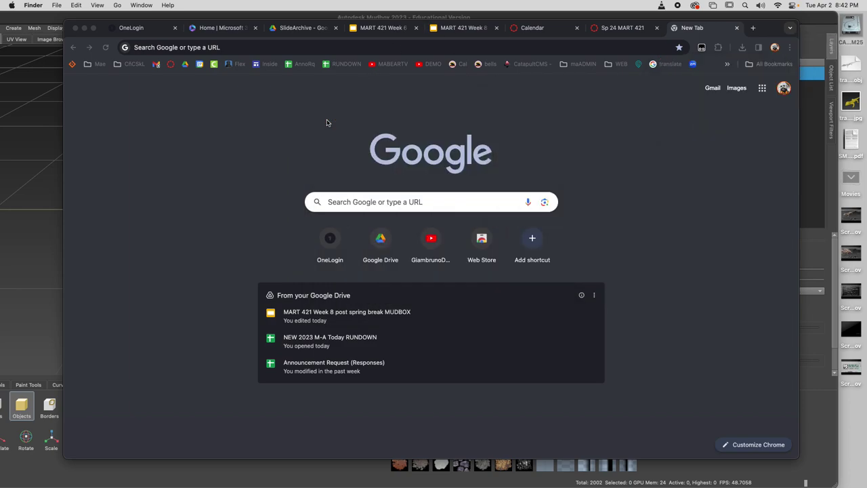
key(super+n)
click(314, 106)
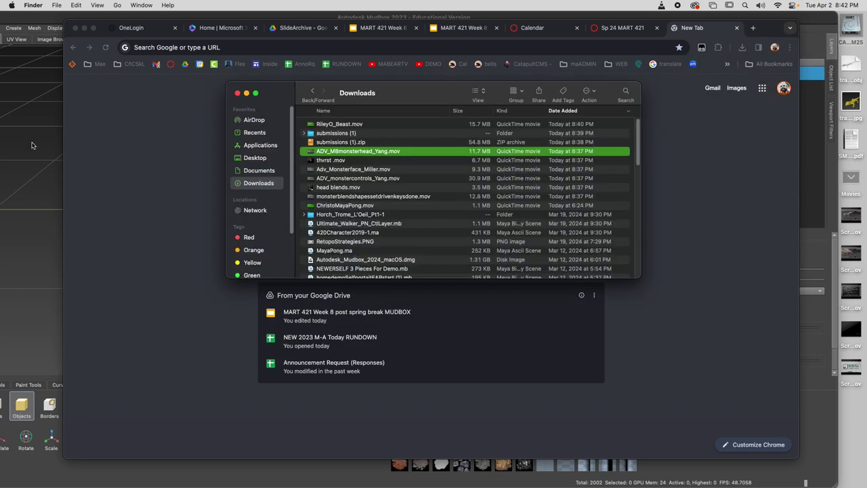
click(31, 143)
drag(49, 20, 139, 20)
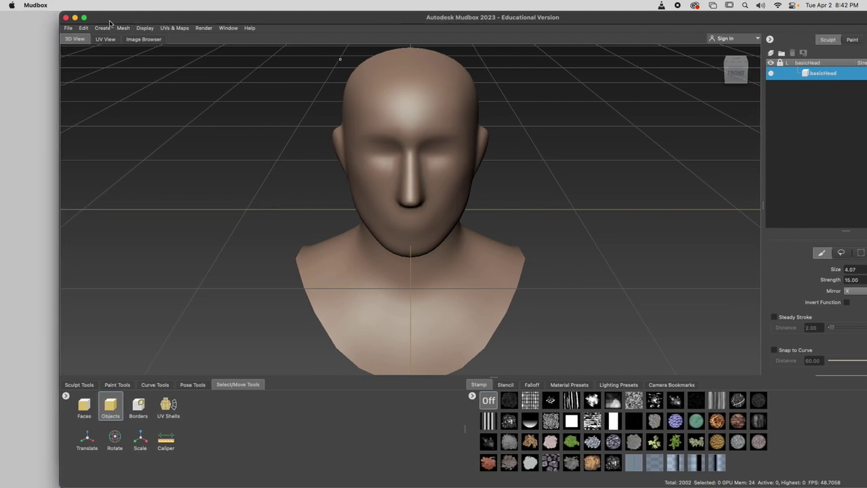
Step: Start a new scene without saving the current one and choose Basic Head as the starting sculpture
click(67, 28)
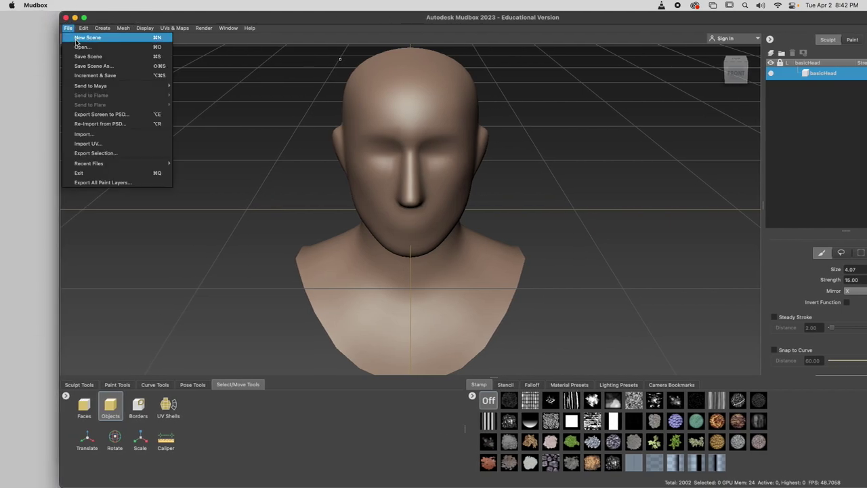
click(76, 39)
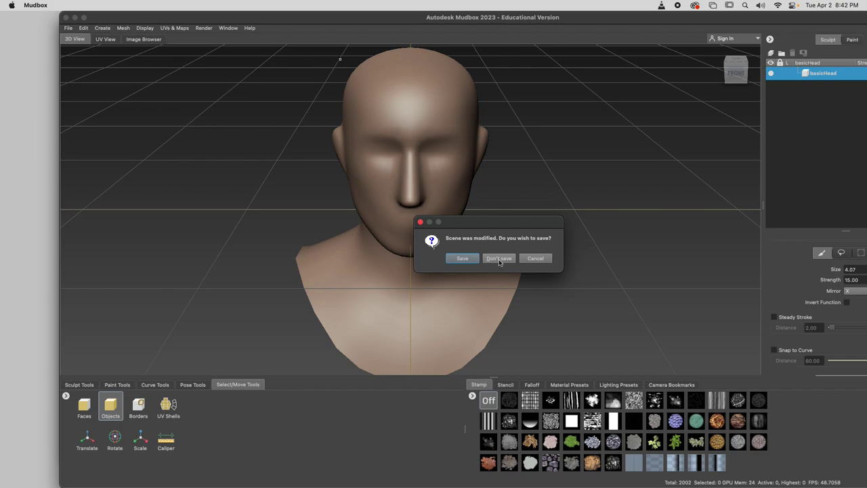
click(499, 259)
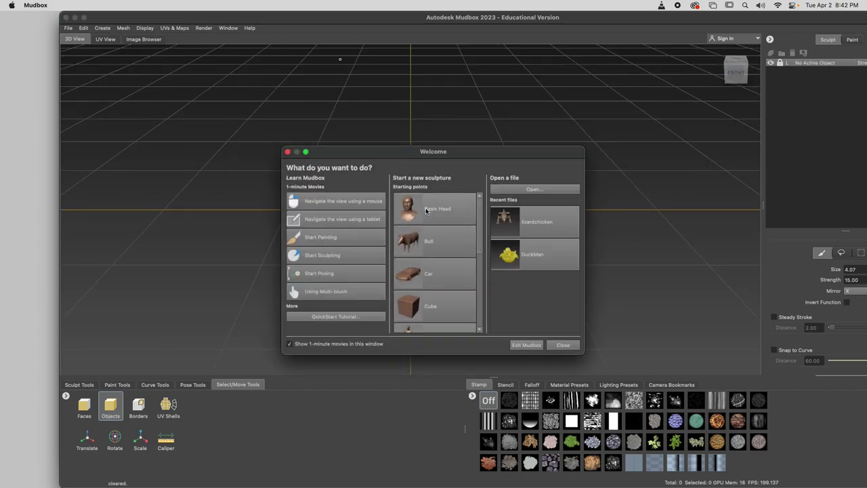
right_click(420, 213)
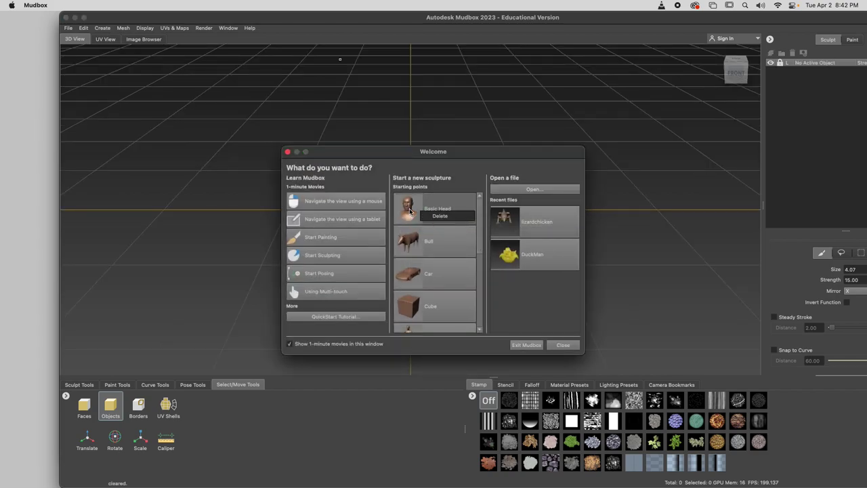
click(411, 210)
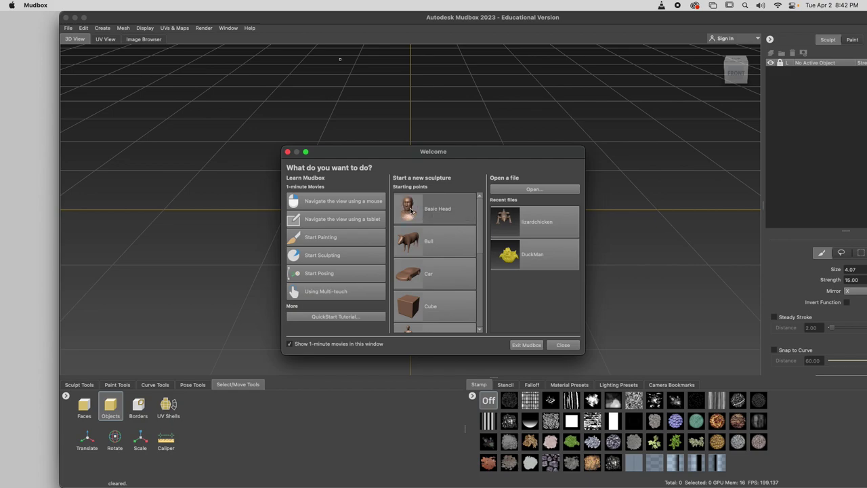
click(410, 212)
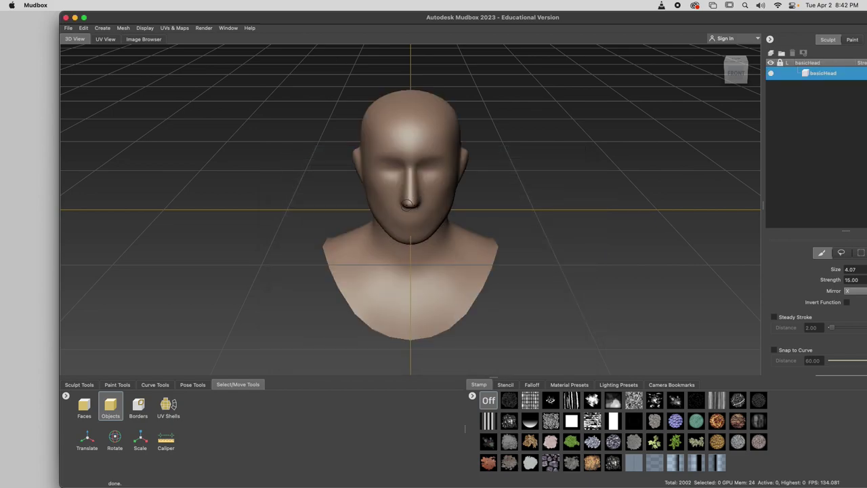
Step: Start a new scene and choose Cube as the starting sculpture
click(69, 29)
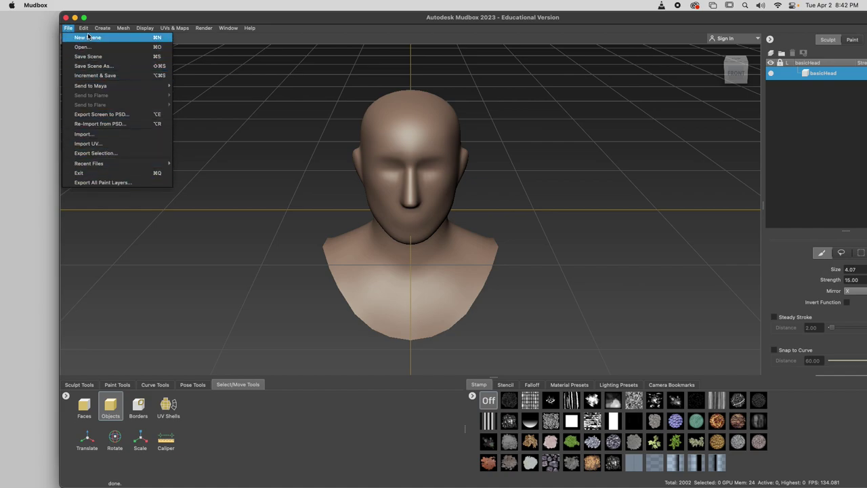
mouse_move(80, 33)
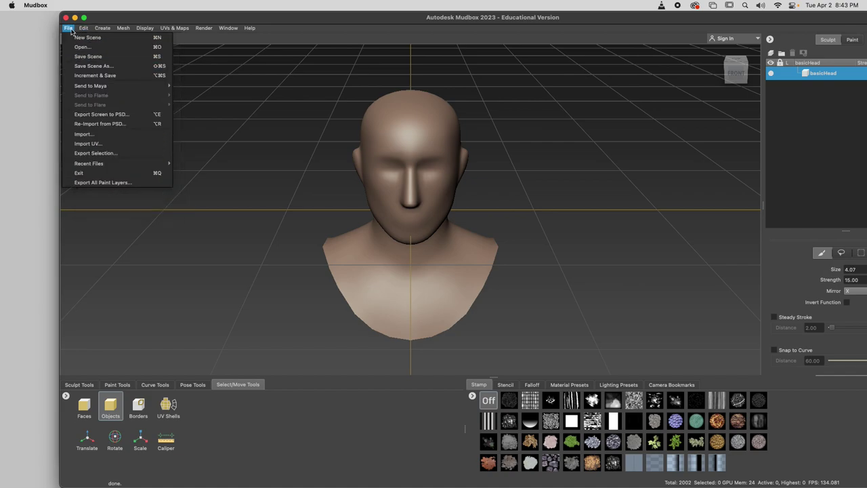
click(85, 38)
click(497, 264)
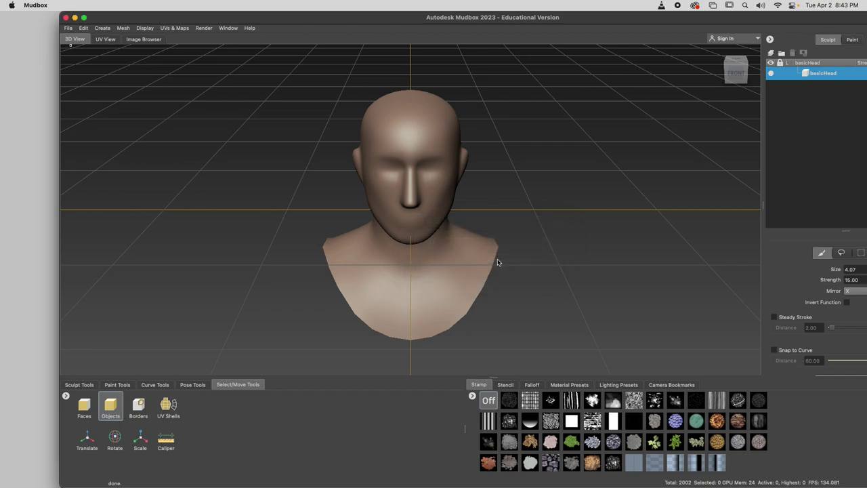
scroll(426, 299, down, 2)
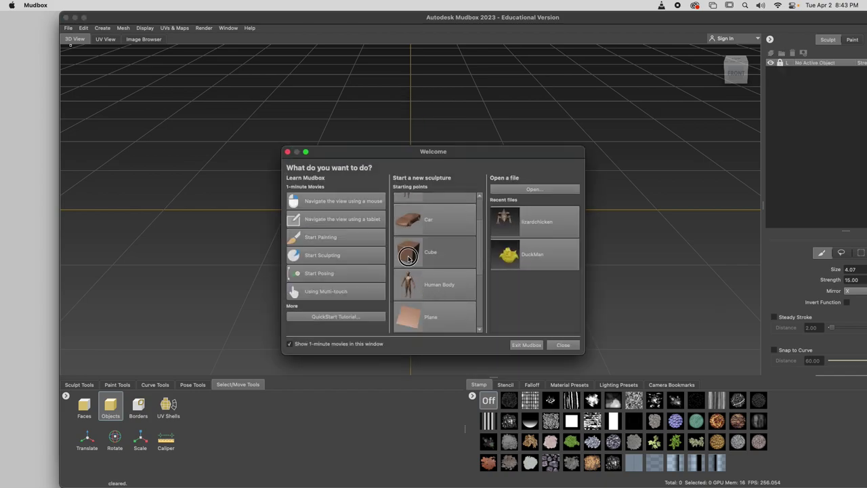
click(409, 254)
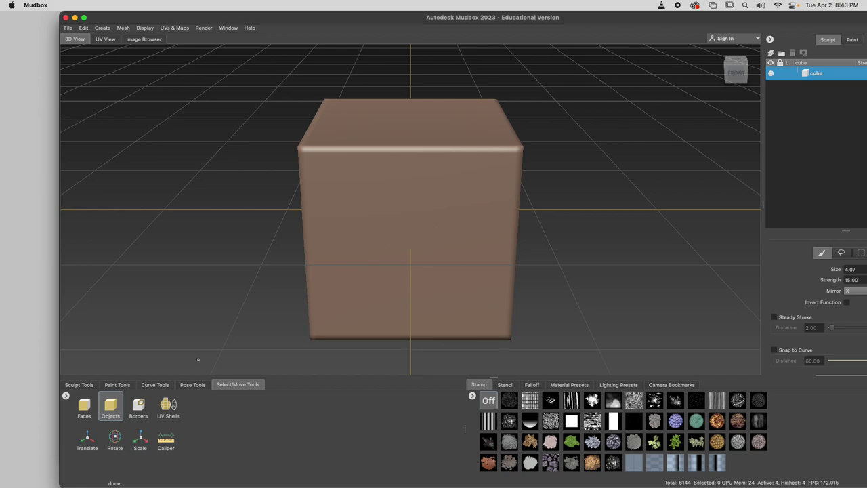
Step: Sculpt mirrored horns out of the cube's two upper front corners with an enlarged Sculpt brush
click(80, 385)
alt+drag(644, 162, 580, 166)
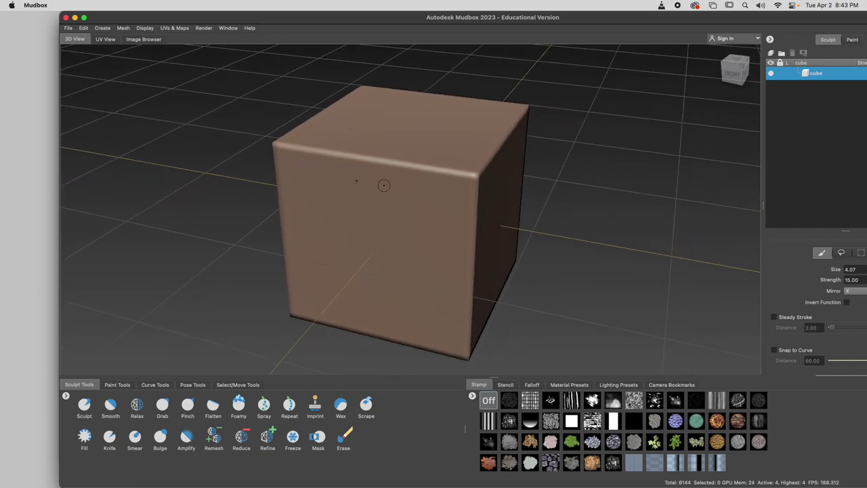
click(84, 405)
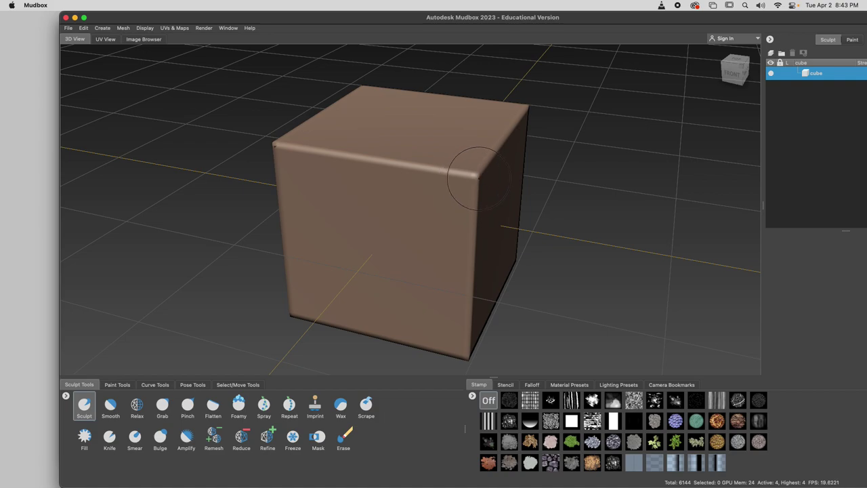
alt+drag(472, 183, 404, 210)
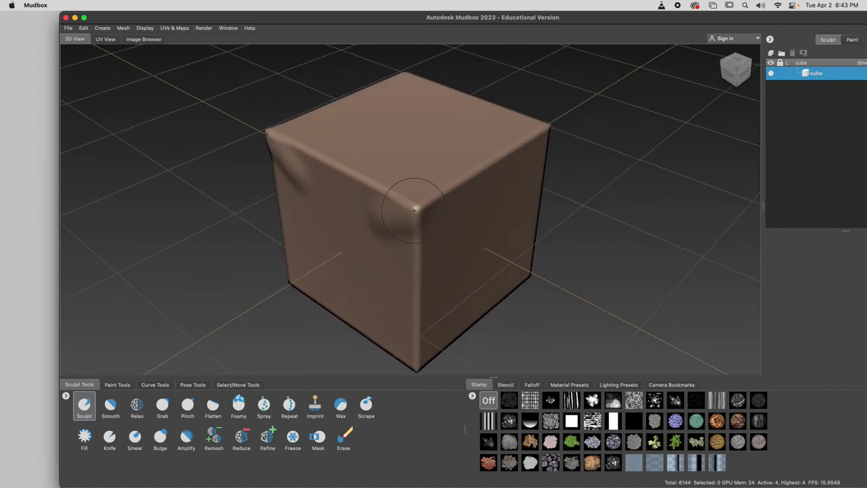
key(super+z)
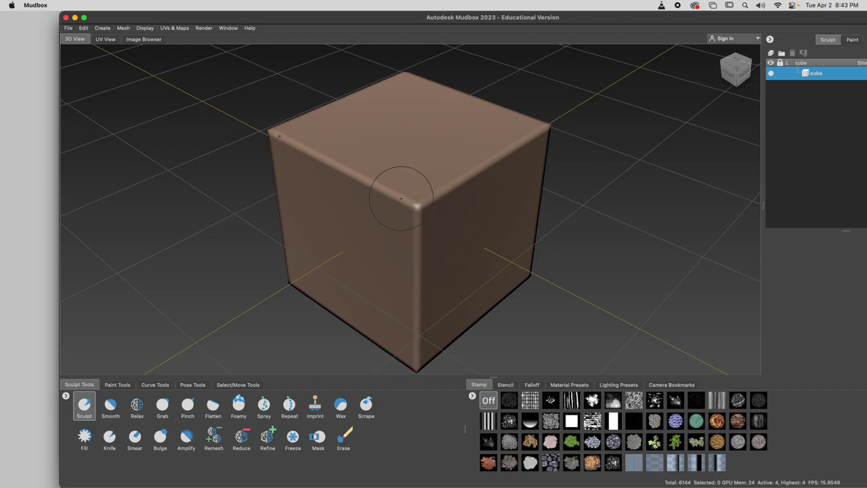
mouse_move(416, 204)
mouse_down()
mouse_move(410, 209)
mouse_move(413, 197)
mouse_move(405, 217)
mouse_move(509, 230)
mouse_up()
mouse_move(538, 201)
mouse_down()
mouse_move(565, 204)
mouse_move(548, 213)
mouse_up()
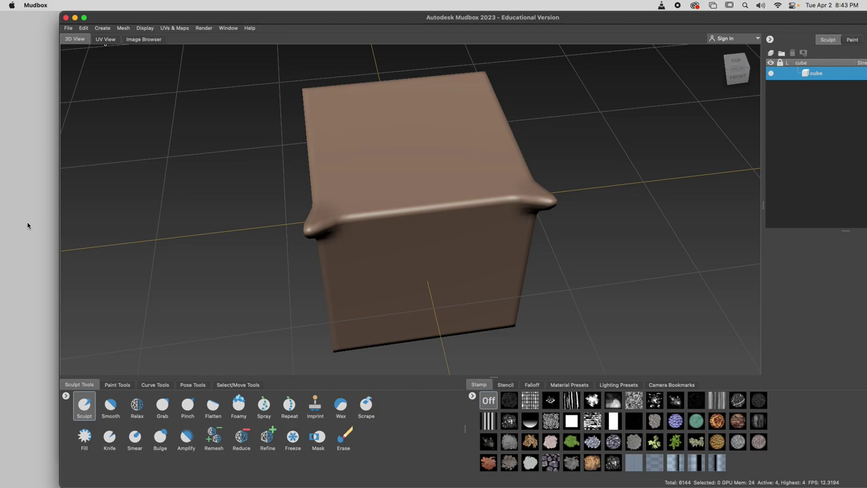
mouse_move(539, 199)
mouse_down()
mouse_move(547, 198)
mouse_move(542, 192)
mouse_up()
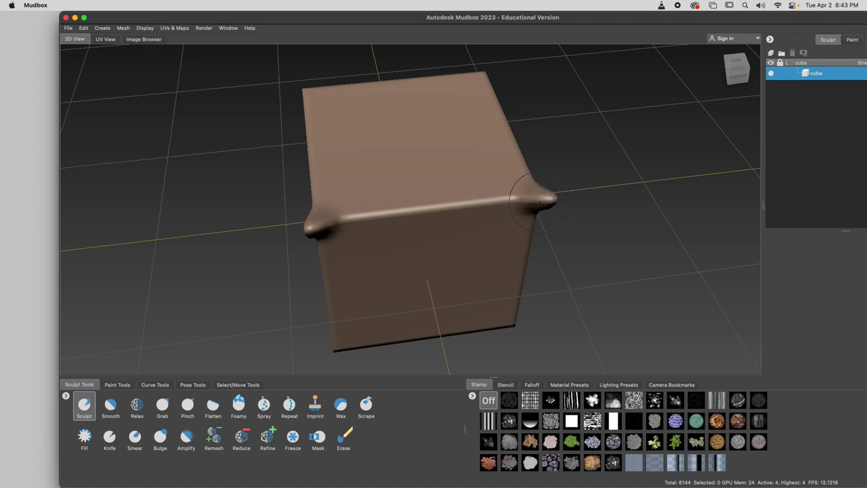
click(68, 28)
click(81, 35)
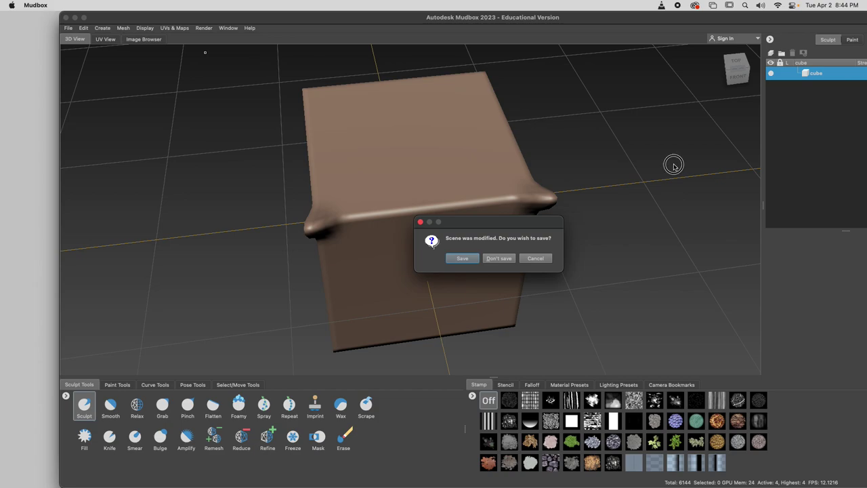
click(531, 262)
Step: Sculpt two hollow eye sockets and a protruding nose on the cube's front face
mouse_move(575, 269)
alt+mouse_down()
mouse_move(578, 257)
mouse_move(437, 211)
mouse_move(445, 197)
mouse_move(414, 228)
mouse_move(416, 262)
mouse_move(389, 255)
alt+mouse_up()
key(super+z)
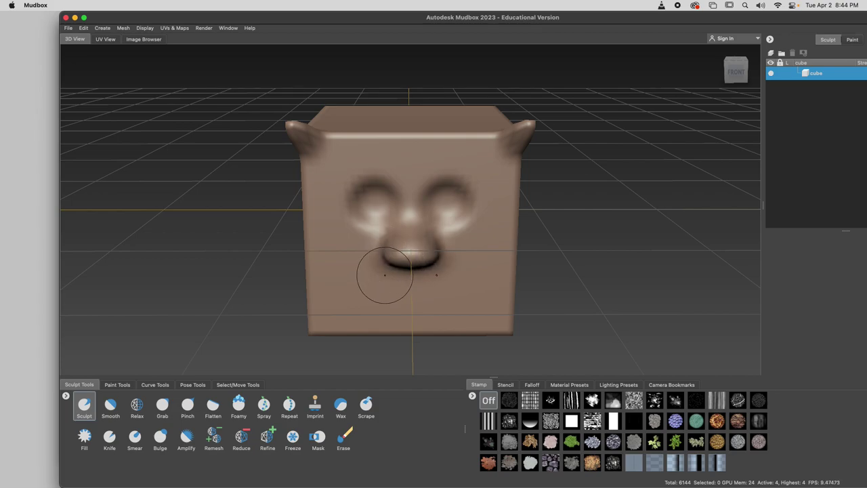
Step: Carve a mouth below the nose with a small Knife brush, subdividing the mesh to level 5 along the way
click(110, 439)
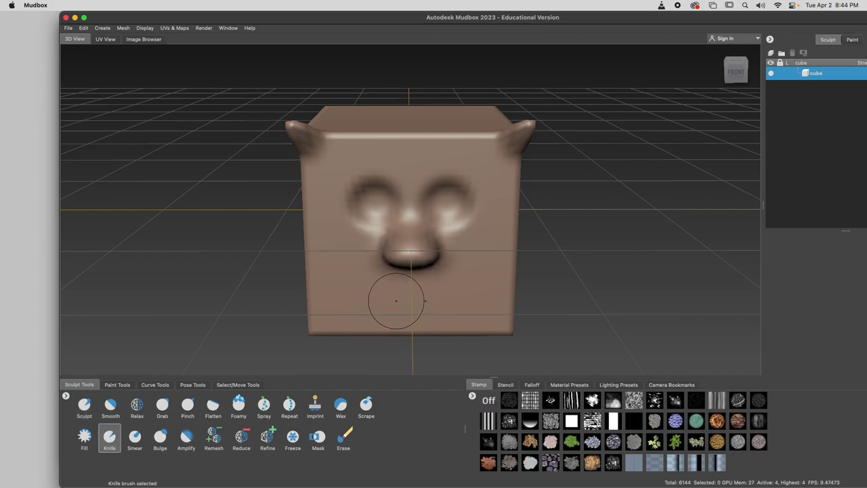
key(b)
drag(406, 299, 394, 302)
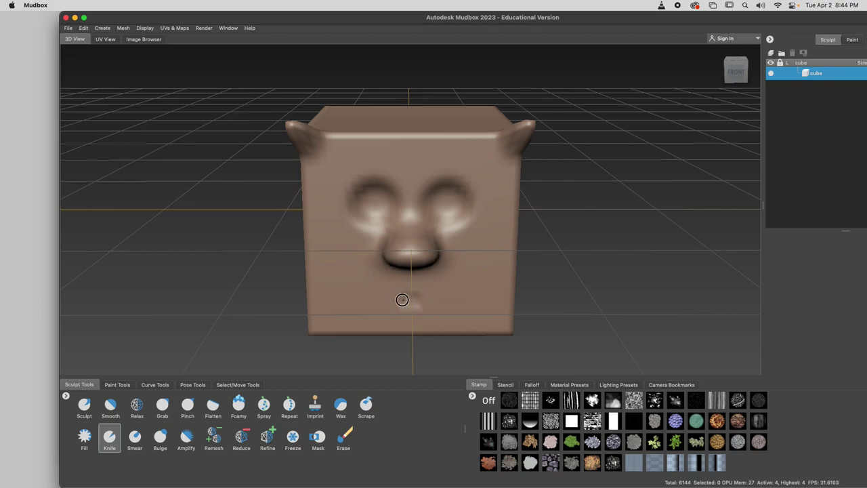
drag(398, 301, 377, 294)
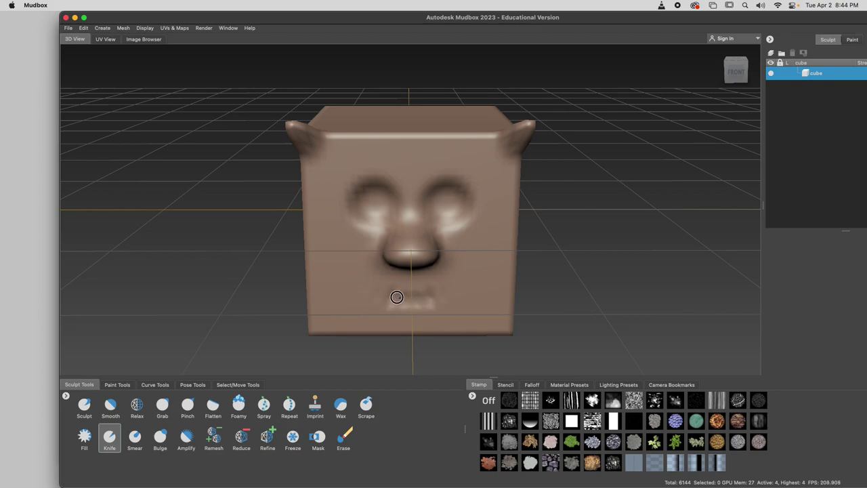
key(shift+d)
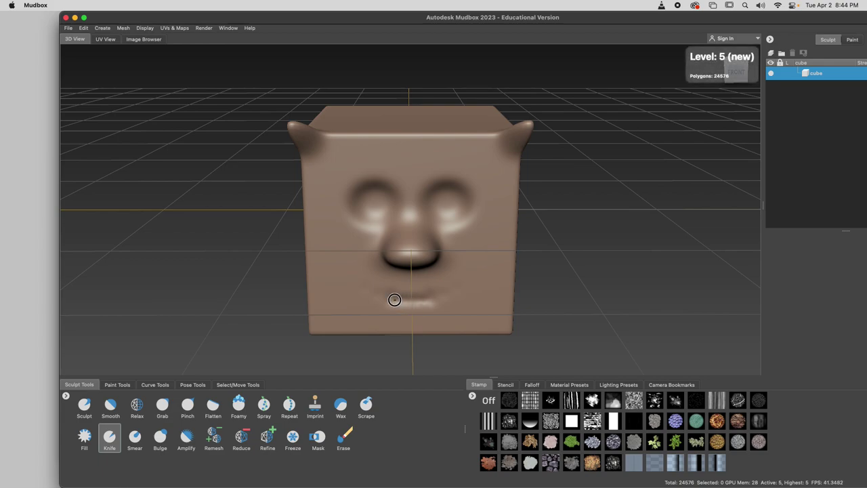
mouse_move(395, 298)
mouse_down()
mouse_move(500, 293)
mouse_move(474, 268)
mouse_move(387, 242)
mouse_move(402, 286)
mouse_move(638, 330)
mouse_up()
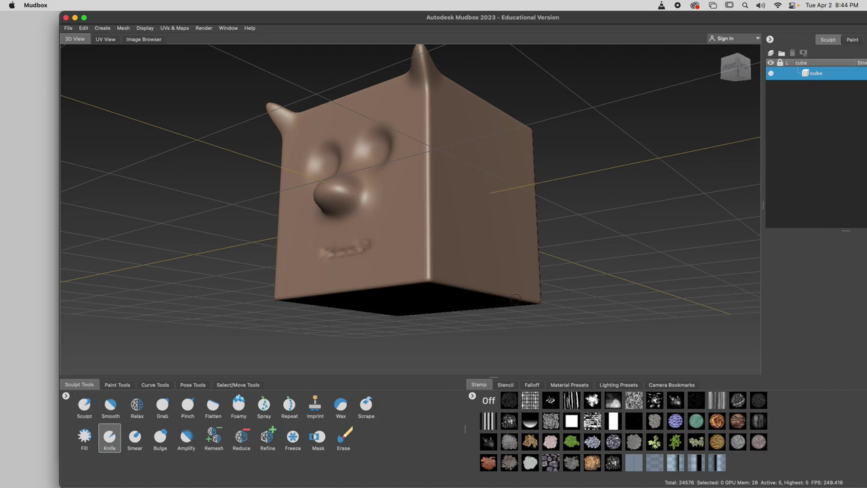
Step: Pull two long bent legs out of the cube's lower rear corners with a large Grab brush and smooth them
click(163, 407)
key(b)
mouse_move(533, 300)
mouse_down()
mouse_move(589, 299)
mouse_move(550, 303)
mouse_move(547, 332)
mouse_move(551, 345)
mouse_move(599, 346)
mouse_up()
mouse_move(500, 340)
alt+mouse_down()
mouse_move(542, 344)
mouse_move(452, 356)
mouse_move(507, 348)
alt+mouse_up()
alt+middle_drag(507, 348, 418, 275)
mouse_move(424, 268)
mouse_down()
mouse_move(289, 291)
mouse_move(206, 339)
mouse_up()
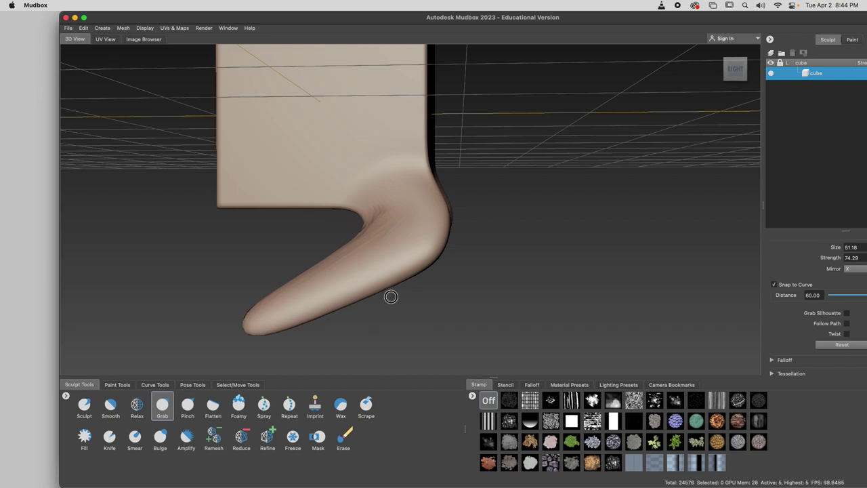
alt+drag(391, 296, 156, 299)
mouse_move(238, 321)
mouse_down()
mouse_move(221, 334)
mouse_move(373, 349)
mouse_up()
mouse_move(386, 253)
shift+mouse_down()
mouse_move(356, 278)
mouse_move(401, 262)
mouse_move(317, 185)
shift+mouse_up()
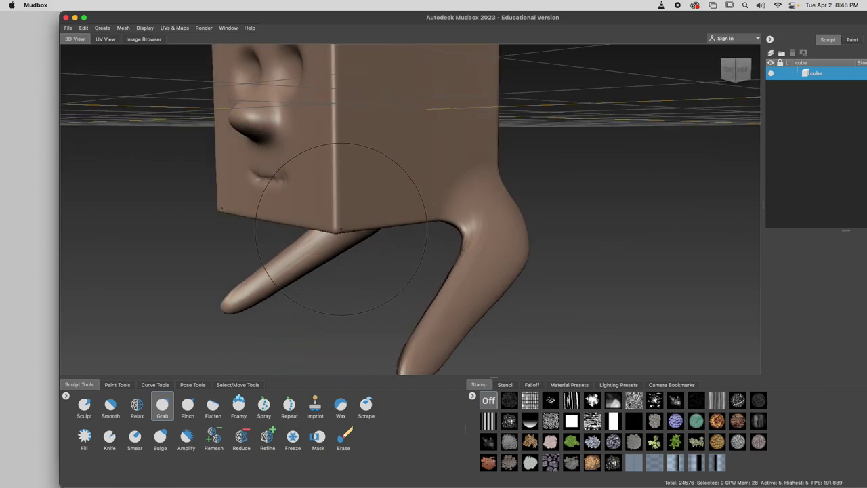
Step: Pull the cube's lower front corners upward with the Grab brush and smooth the resulting jaw edge
mouse_move(346, 216)
mouse_down()
mouse_move(342, 195)
mouse_move(350, 195)
mouse_up()
drag(343, 164, 354, 110)
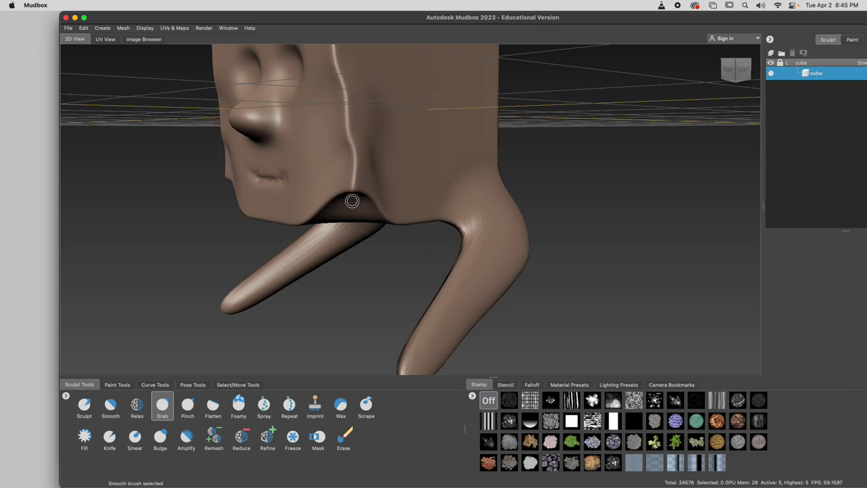
alt+drag(352, 206, 422, 151)
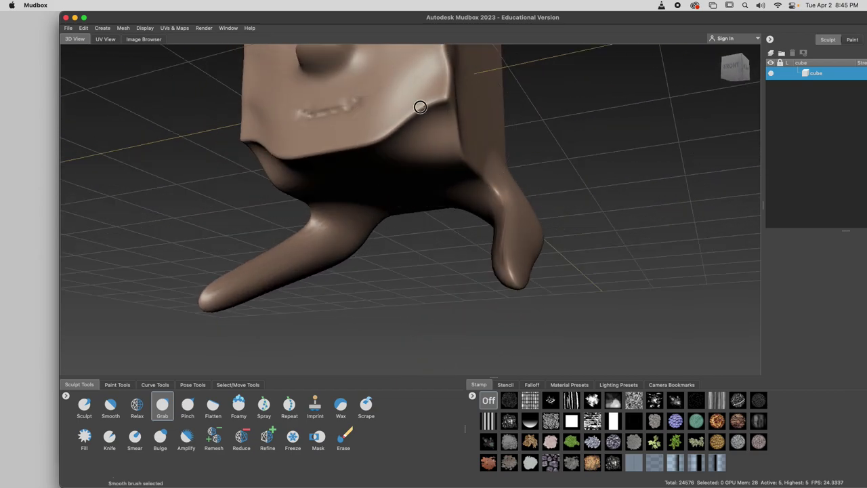
click(112, 404)
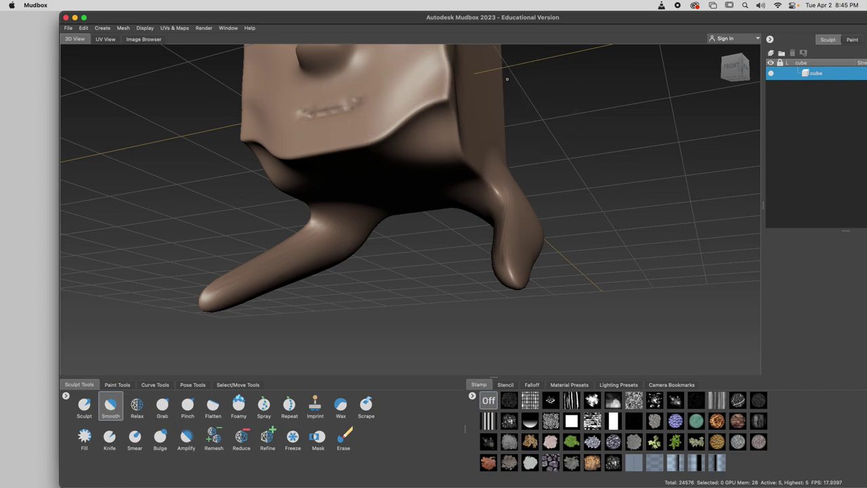
mouse_move(429, 117)
mouse_down()
mouse_move(441, 84)
mouse_move(385, 141)
mouse_up()
key(super+a)
right_drag(384, 141, 385, 120)
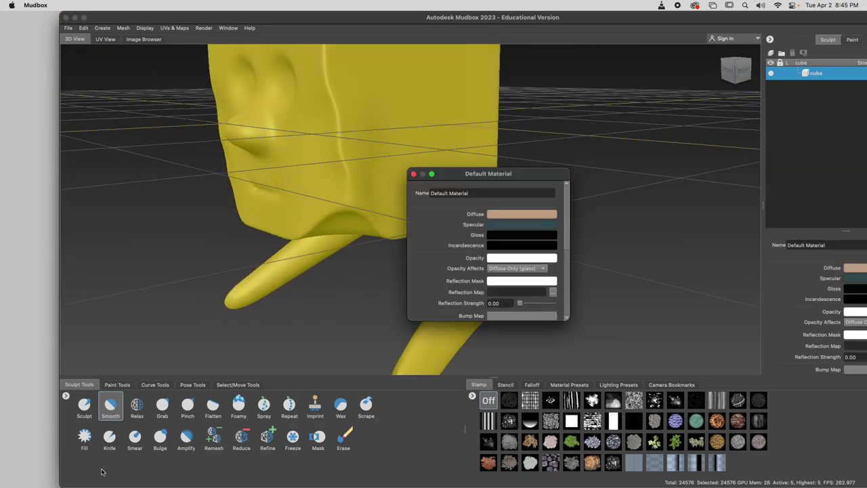
click(237, 384)
click(110, 405)
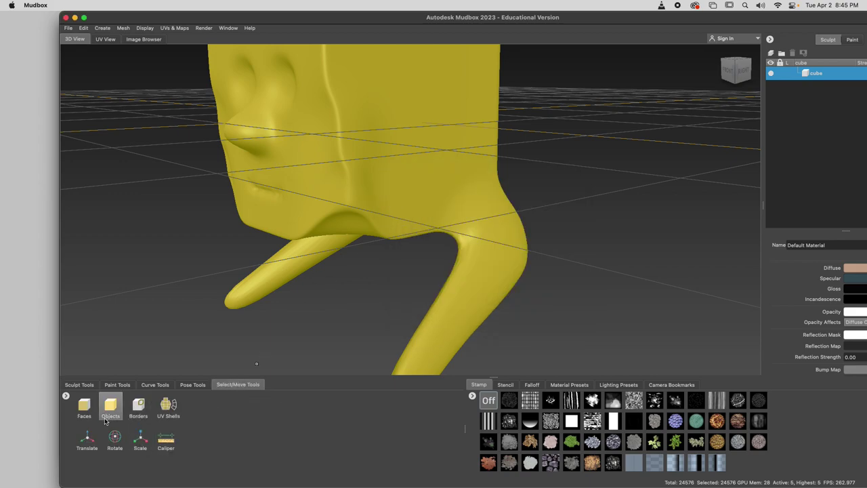
click(325, 316)
Step: Carve a row of short grooves along the chin edge with the Knife brush
click(80, 384)
click(84, 405)
click(87, 406)
alt+drag(347, 207, 402, 193)
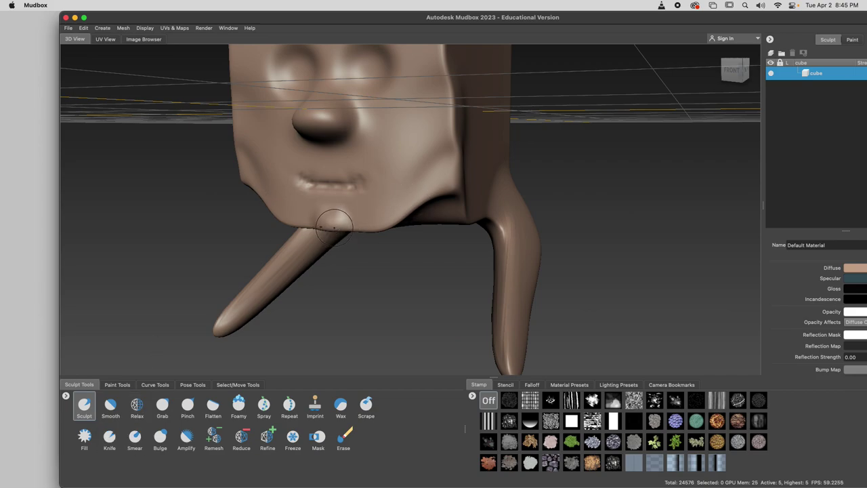
click(109, 438)
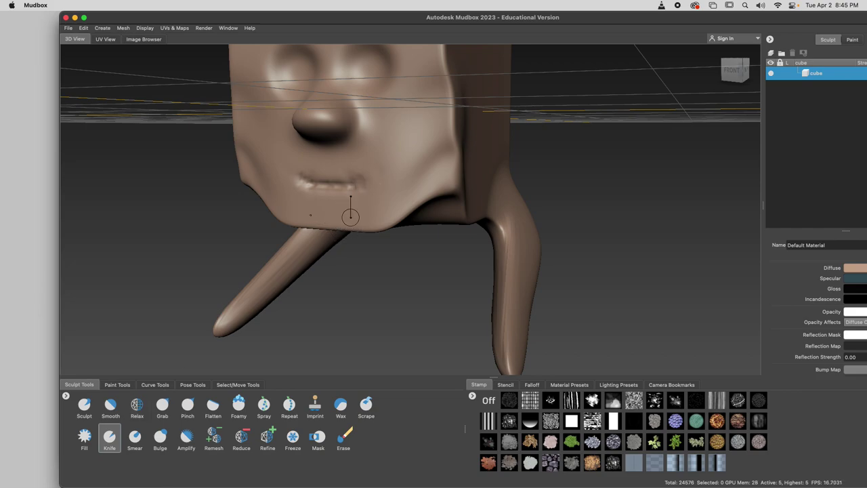
mouse_move(336, 212)
mouse_down()
mouse_move(336, 231)
mouse_move(387, 212)
mouse_move(399, 196)
mouse_move(439, 195)
mouse_up()
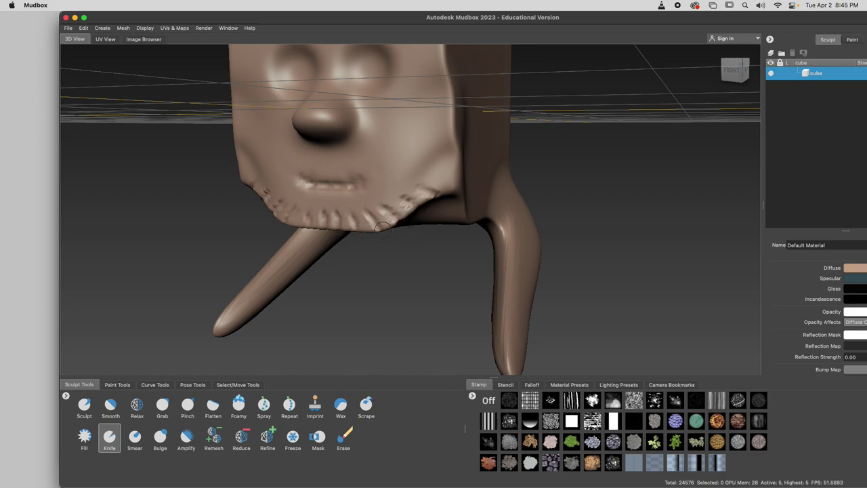
Step: Subdivide the mesh to level 6, then smooth and recut the grooves along the chin
alt+drag(383, 227, 440, 198)
key(shift+d)
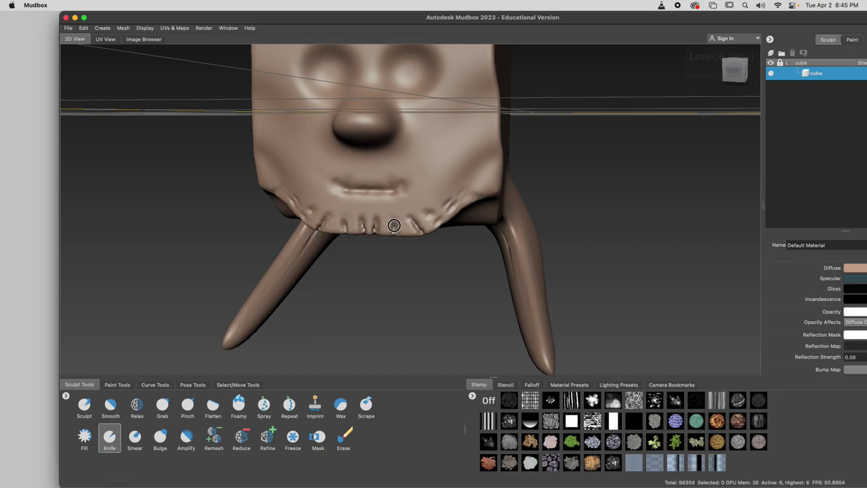
mouse_move(324, 224)
shift+mouse_down()
mouse_move(343, 242)
mouse_move(363, 233)
shift+mouse_up()
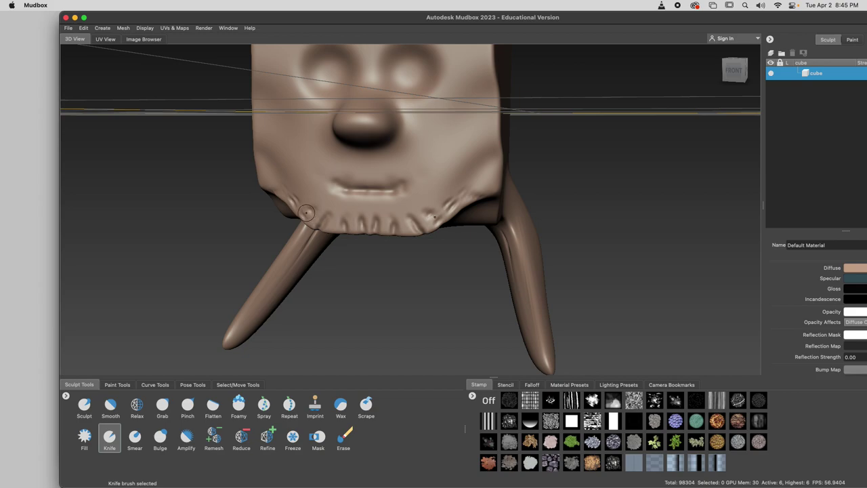
mouse_move(304, 206)
mouse_down()
mouse_move(299, 222)
mouse_move(308, 215)
mouse_move(283, 217)
mouse_move(328, 211)
mouse_move(366, 219)
mouse_up()
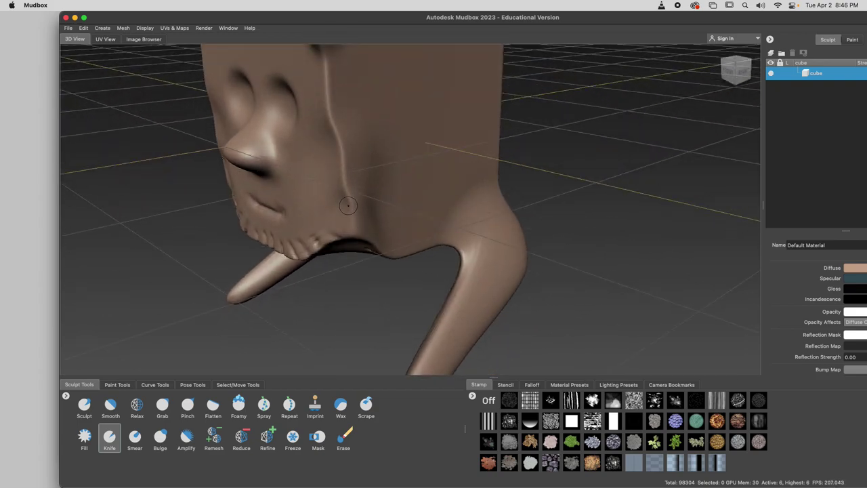
Step: Smooth the face's side edges and the jaw corner with the Smooth brush, raising its strength to about 78
mouse_move(349, 157)
mouse_down()
mouse_move(351, 205)
mouse_move(348, 185)
mouse_move(407, 181)
mouse_up()
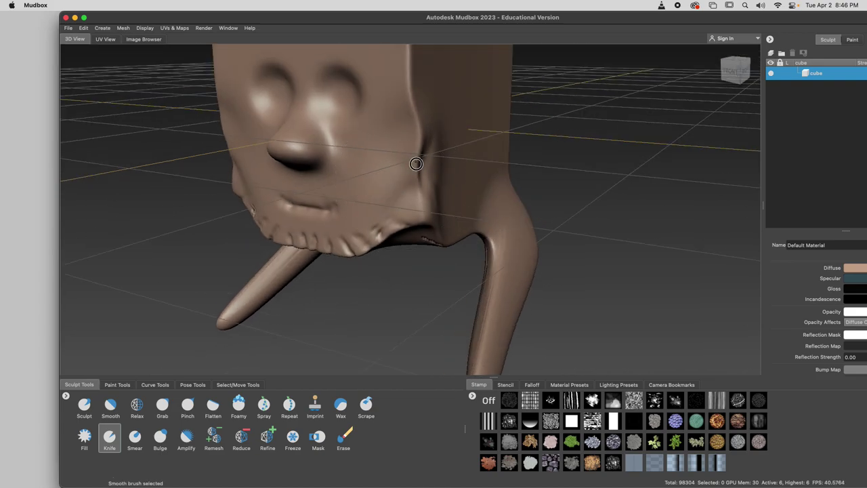
click(110, 405)
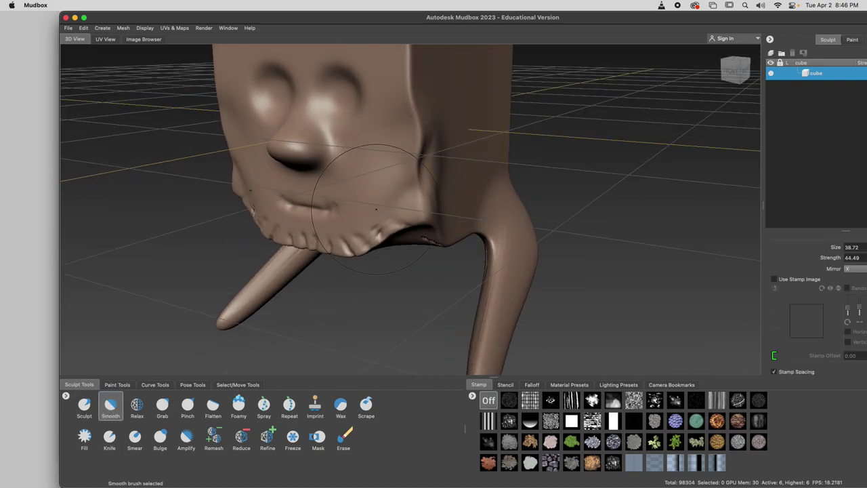
mouse_move(422, 164)
mouse_down()
mouse_move(472, 142)
mouse_move(424, 136)
mouse_move(431, 120)
mouse_move(433, 170)
mouse_up()
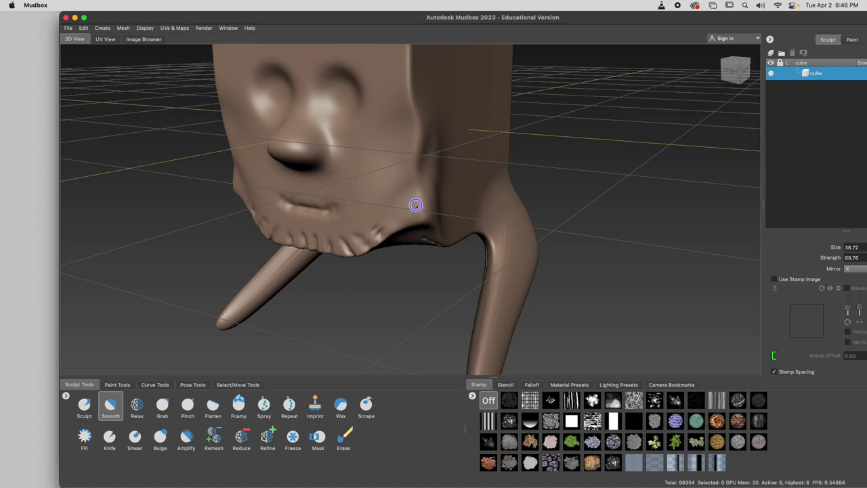
mouse_move(415, 217)
alt+mouse_down()
mouse_move(411, 229)
mouse_move(446, 210)
mouse_move(485, 206)
alt+mouse_up()
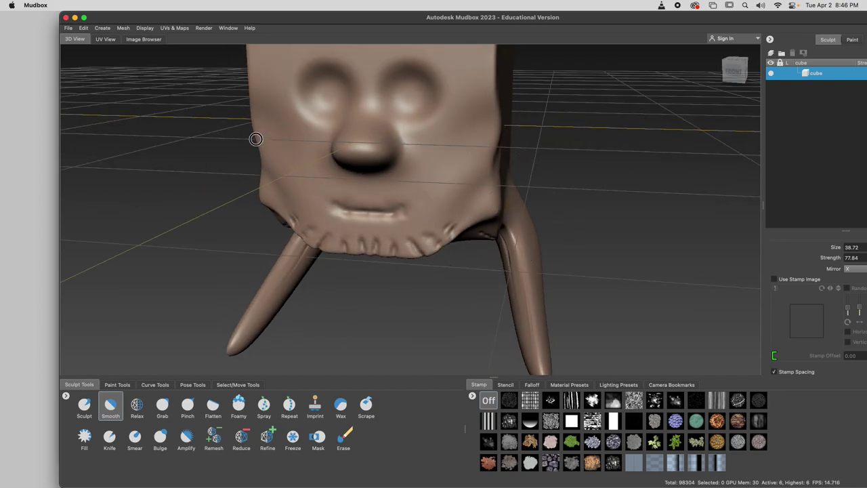
Step: Switch to the Sculpt brush and set its size to 4.25 for detail work around the mouth
alt+drag(292, 116, 300, 189)
click(84, 406)
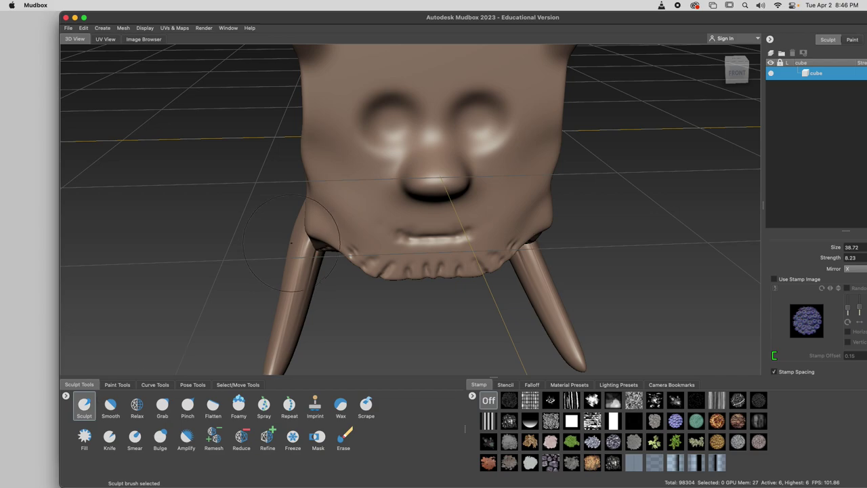
mouse_move(316, 232)
mouse_down()
mouse_move(335, 230)
mouse_move(341, 219)
mouse_move(264, 231)
mouse_move(461, 203)
mouse_move(485, 188)
mouse_up()
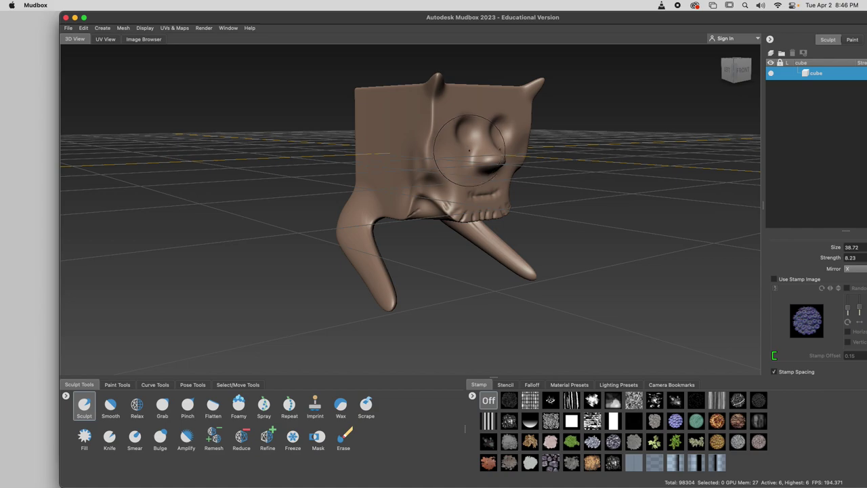
alt+right_drag(474, 198, 513, 210)
mouse_move(514, 210)
alt+mouse_down()
mouse_move(189, 240)
mouse_move(182, 256)
mouse_move(243, 235)
mouse_move(183, 248)
mouse_move(207, 247)
mouse_move(143, 243)
mouse_move(151, 246)
alt+mouse_up()
key(b)
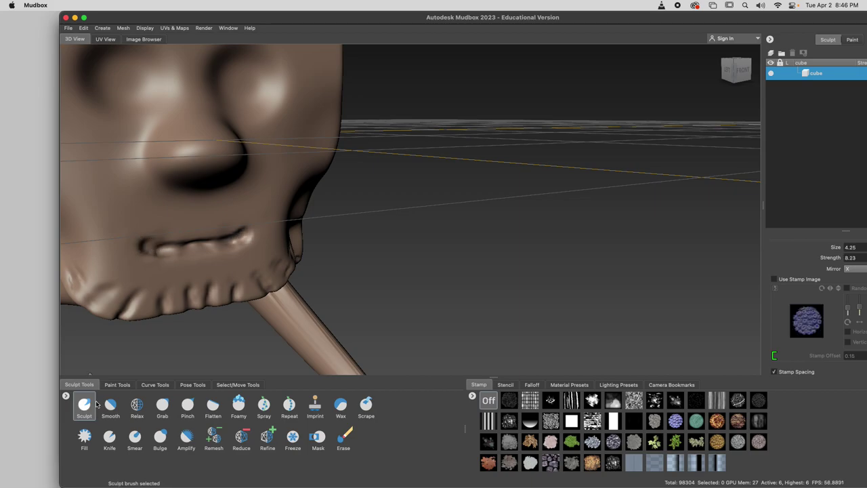
Step: Try a short Sculpt stroke along the monster's mouth and undo it
scroll(168, 270, down, 6)
mouse_move(230, 246)
alt+mouse_down()
mouse_move(168, 270)
mouse_move(305, 252)
alt+mouse_up()
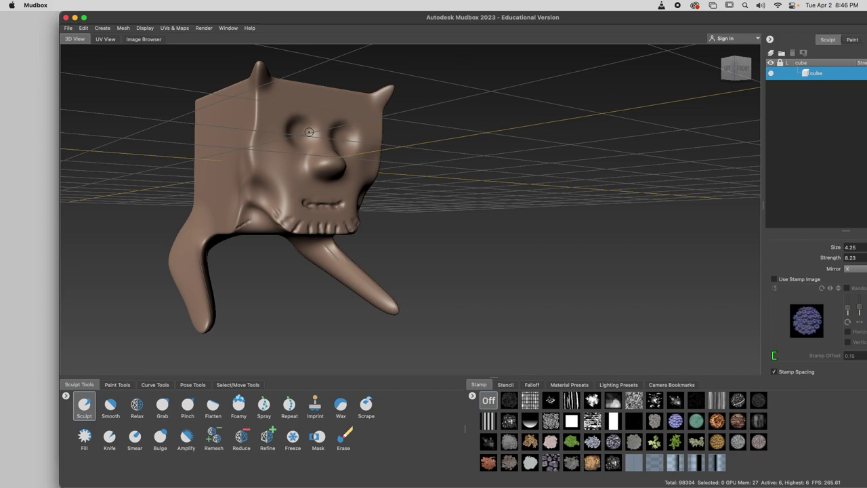
drag(321, 207, 306, 204)
key(super+z)
alt+drag(420, 209, 379, 245)
Step: Start a new scene without saving the cube monster and load the basic head as the starting sculpture
click(66, 31)
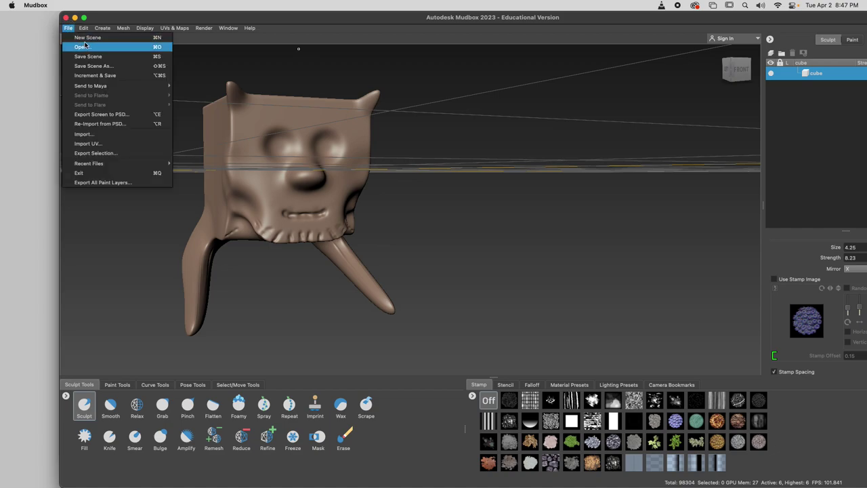
click(88, 37)
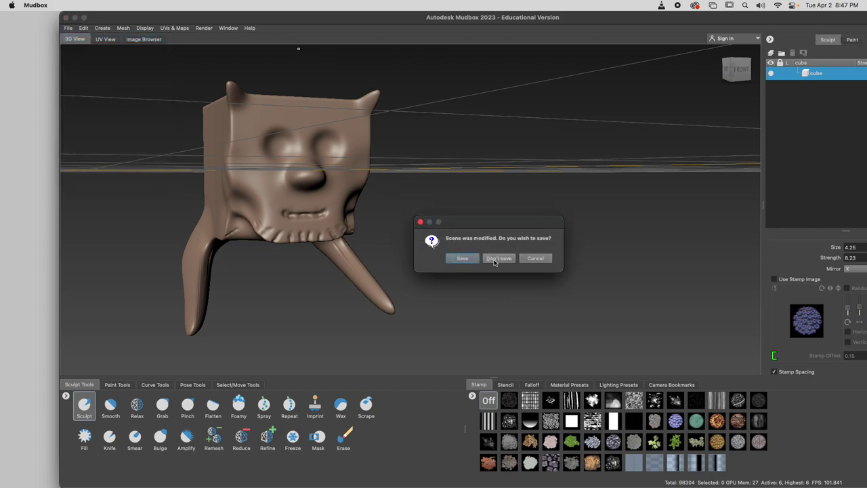
click(493, 261)
click(427, 213)
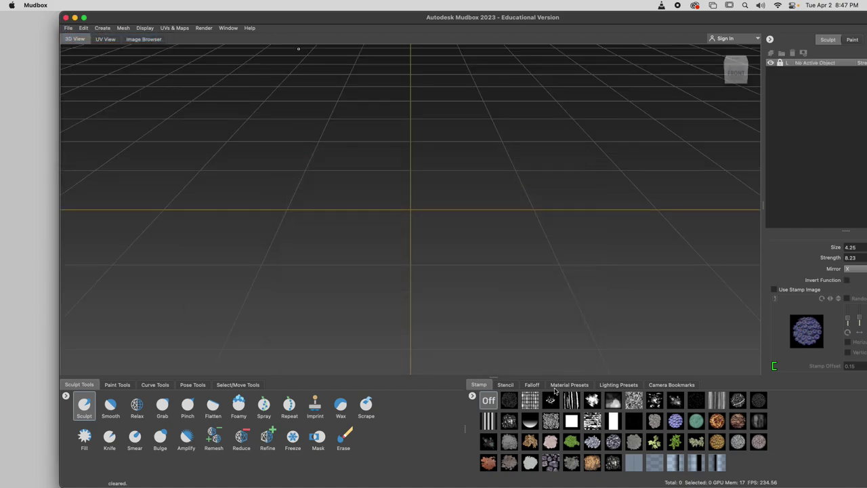
alt+drag(425, 216, 455, 226)
alt+right_drag(454, 226, 447, 203)
alt+drag(447, 203, 424, 204)
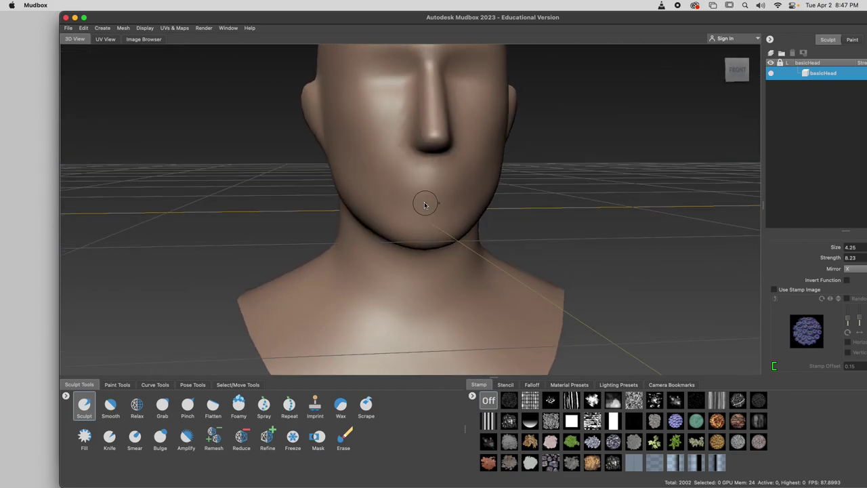
Step: Subdivide the basic head mesh twice, up to level 2
key(shift+d)
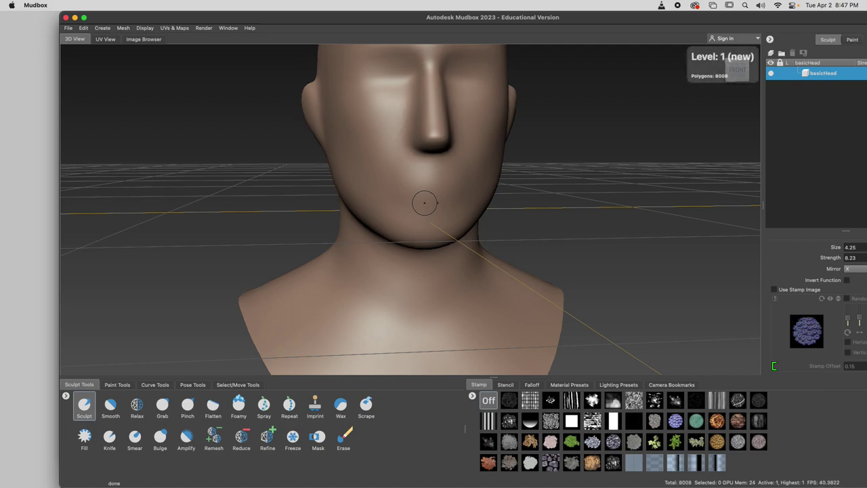
key(shift+d)
alt+drag(431, 202, 443, 241)
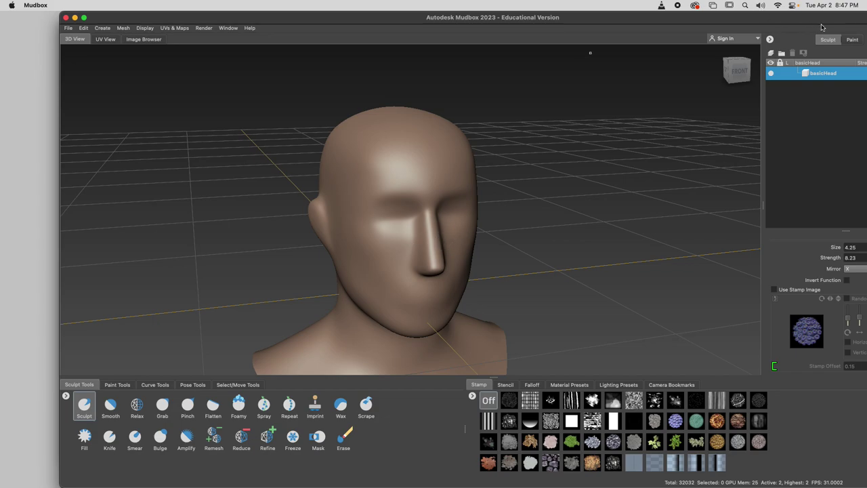
Step: Move the Mudbox window aside and switch to the Downloads folder in Finder
drag(858, 16, 535, 11)
click(851, 27)
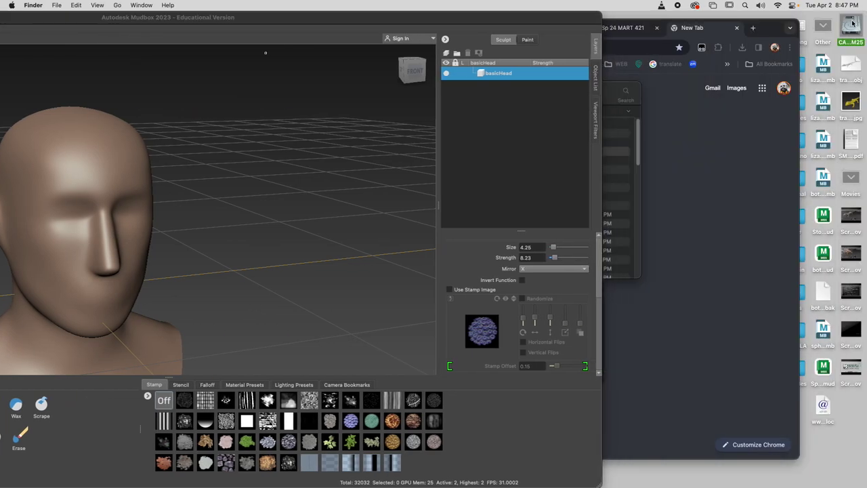
click(609, 96)
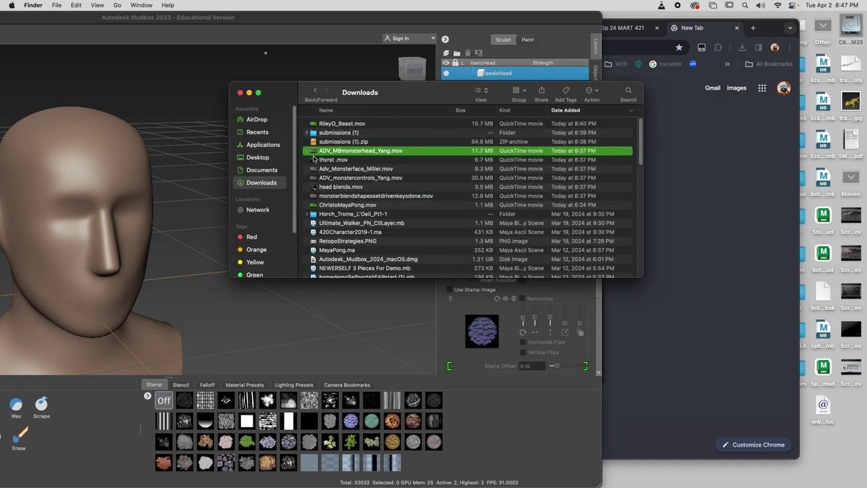
Step: Preview the student monster head movie and thvrst .mov to examine the example sculpted heads
key(Down)
key(Down)
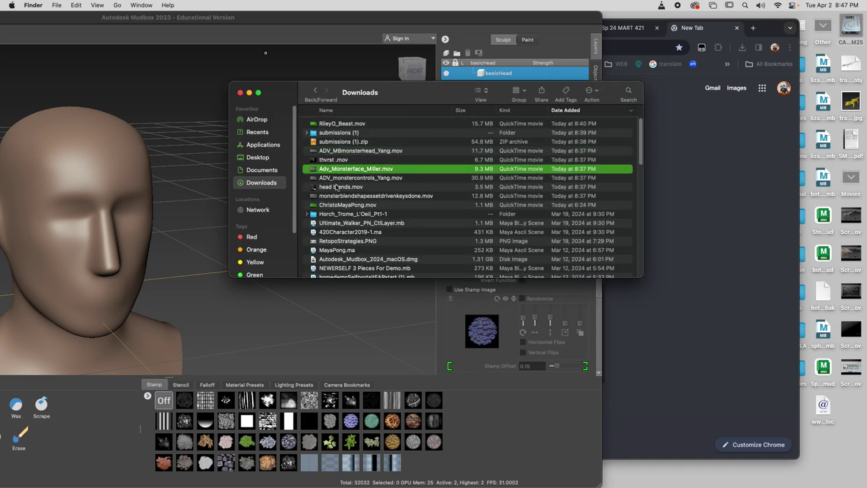
click(335, 181)
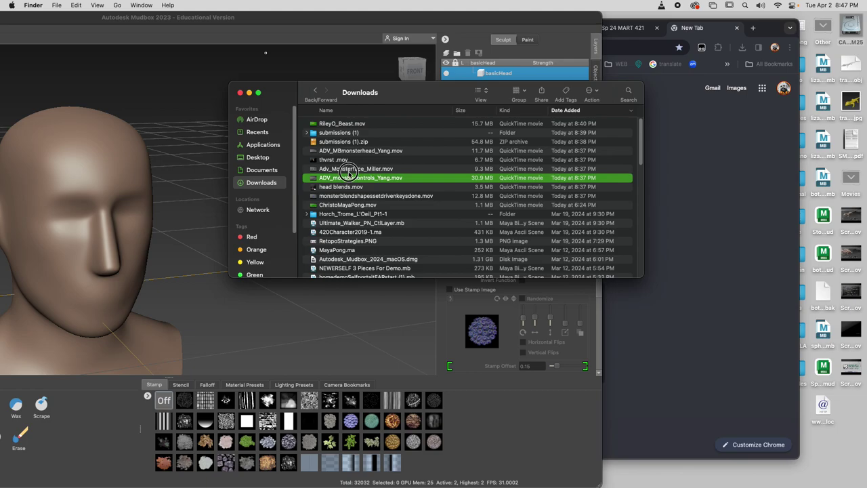
click(349, 171)
key(Up)
key(Up)
key(space)
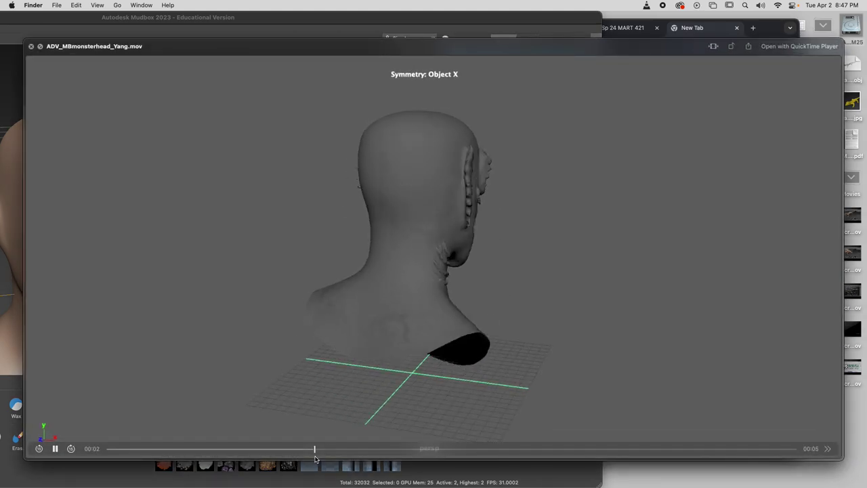
drag(319, 449, 233, 449)
key(Down)
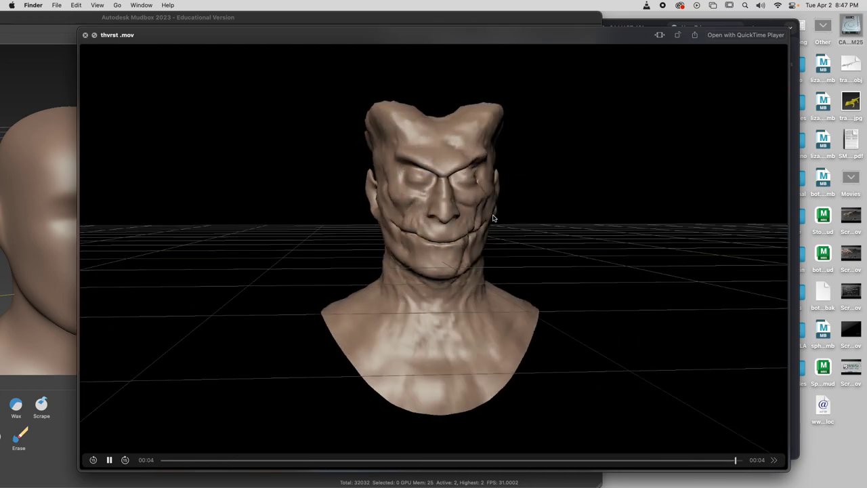
key(space)
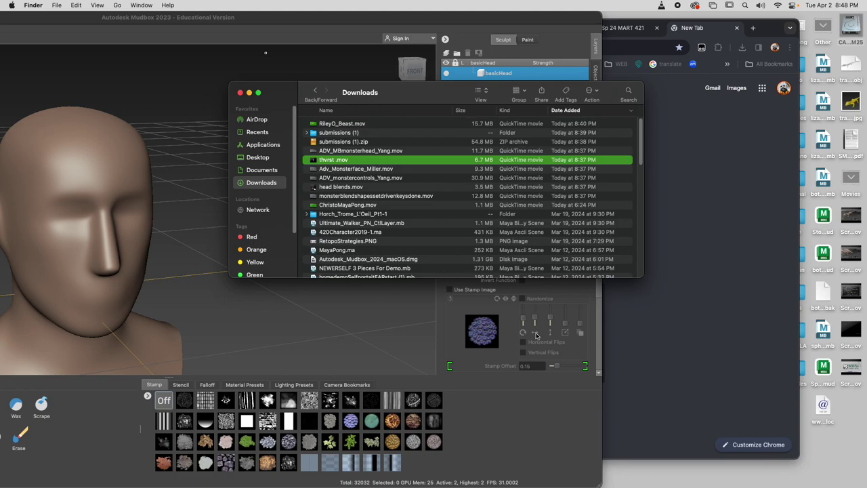
Step: Preview the student monster face and monster controls movies, head blends.mov and monsterblendshapessetdrivenkeysdone.mov to examine the finished examples
mouse_move(442, 483)
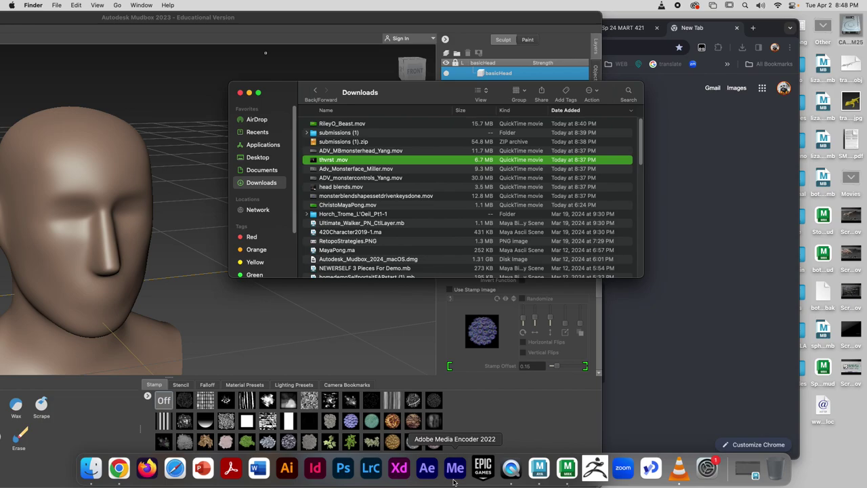
key(Down)
key(Down)
key(Down)
key(Up)
key(Up)
key(Up)
key(Up)
key(space)
key(Down)
key(Down)
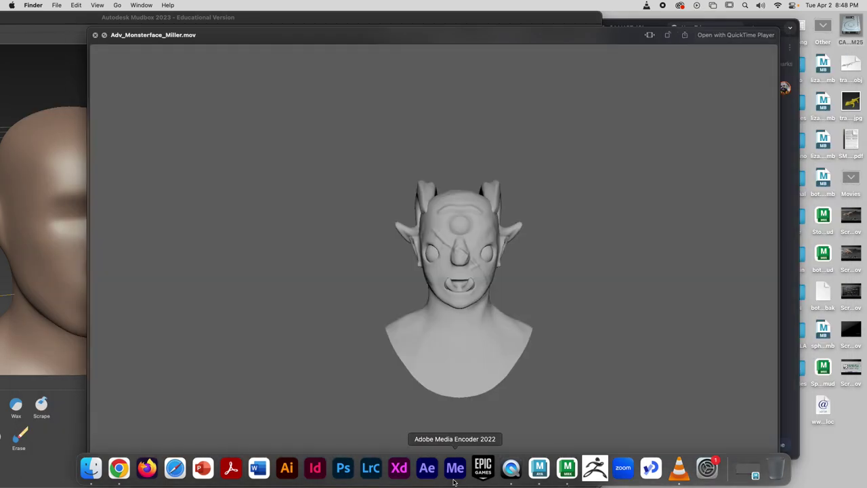
key(Up)
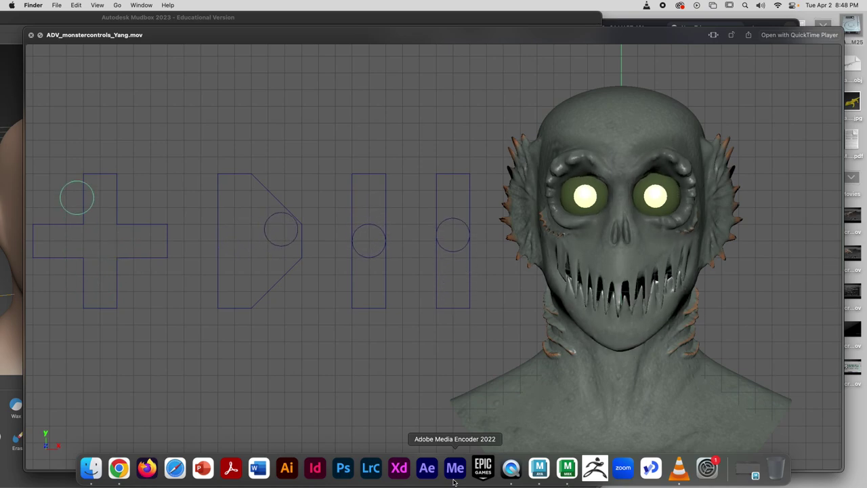
key(Down)
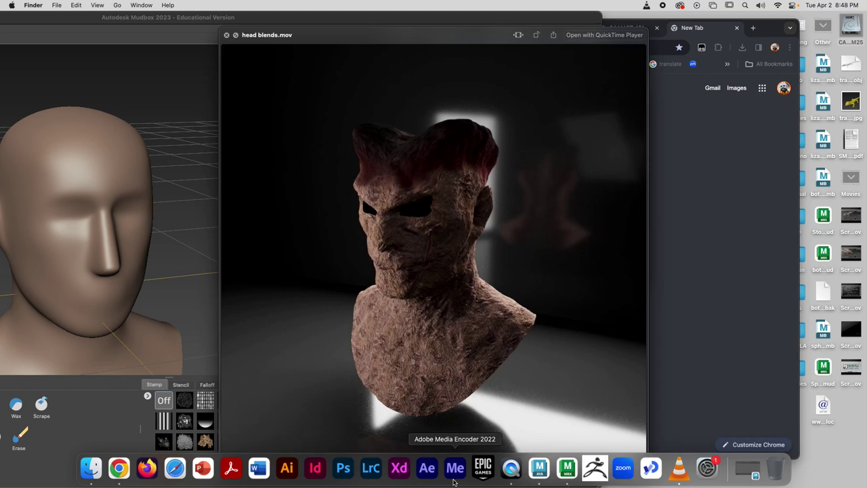
key(Down)
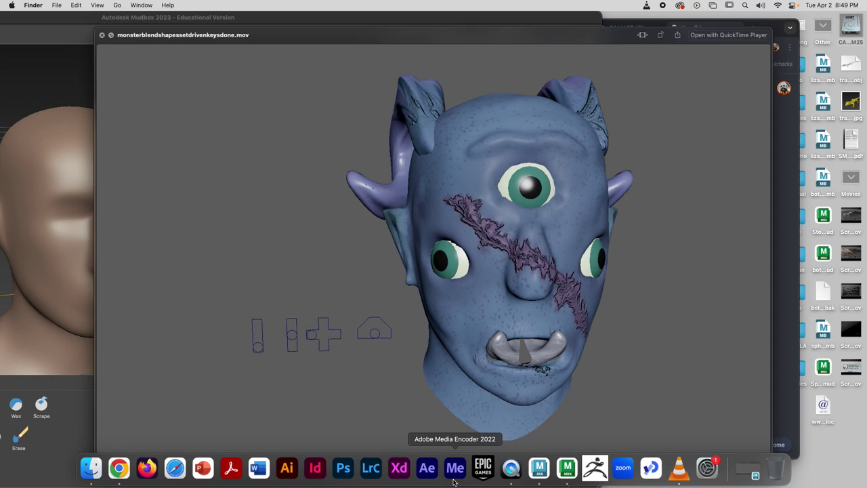
Step: Put the movie preview and Downloads window away and return to Mudbox with its full window on screen
click(103, 35)
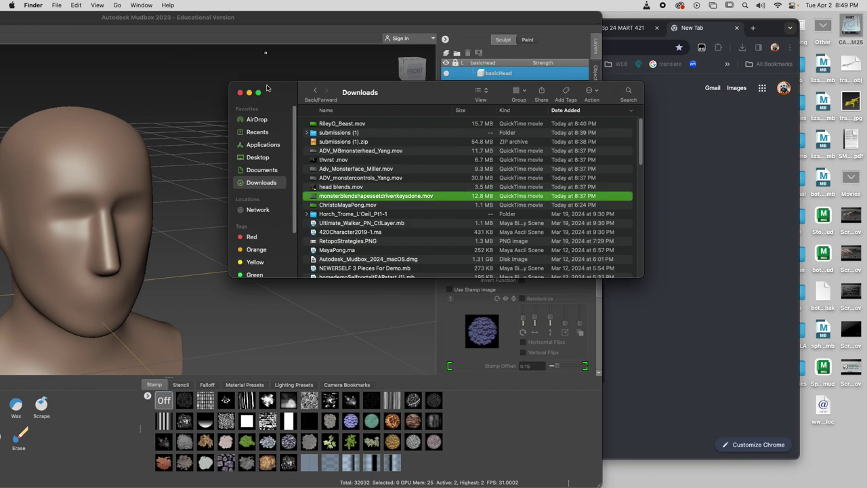
click(248, 92)
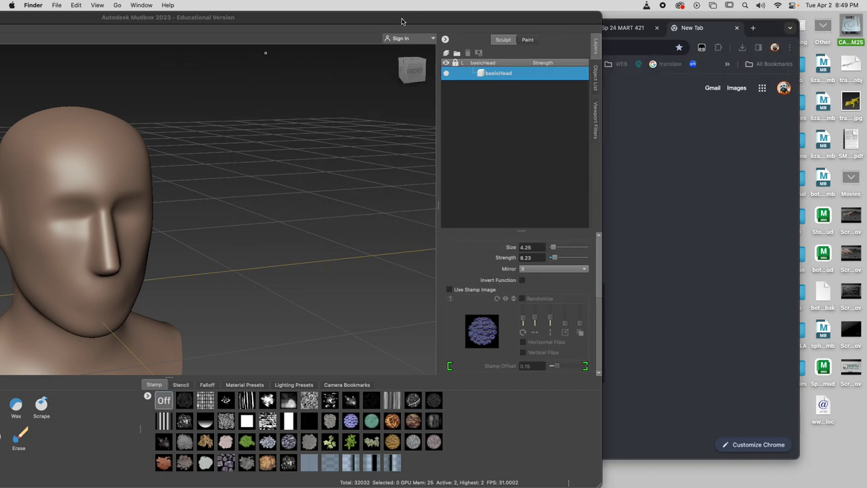
double_click(403, 23)
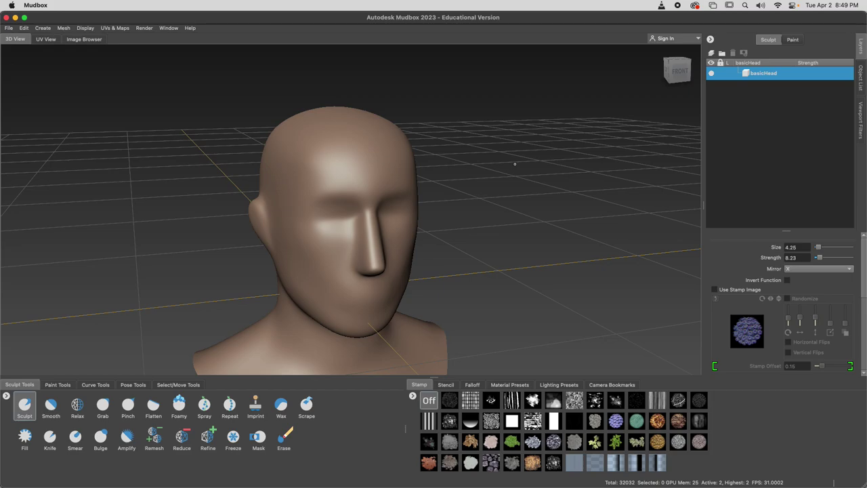
Step: Sculpt mirrored raised ridges around the eyes and brow, bulging eyeballs, and lumps along the nose, mouth and chin
alt+drag(541, 160, 543, 231)
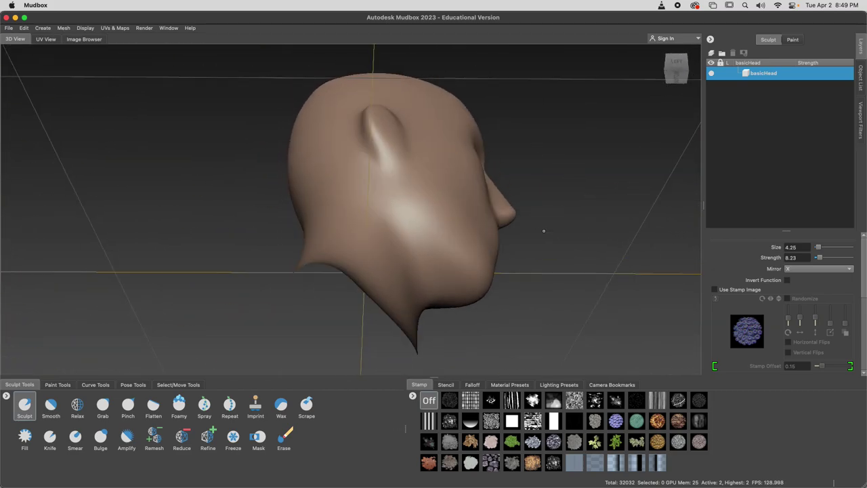
alt+drag(453, 236, 348, 242)
click(363, 219)
alt+right_drag(364, 219, 389, 241)
mouse_move(395, 234)
mouse_down()
mouse_move(304, 270)
mouse_move(293, 285)
mouse_move(299, 299)
mouse_move(332, 305)
mouse_move(375, 227)
mouse_move(349, 193)
mouse_move(325, 201)
mouse_move(323, 225)
mouse_move(335, 253)
mouse_move(430, 248)
mouse_up()
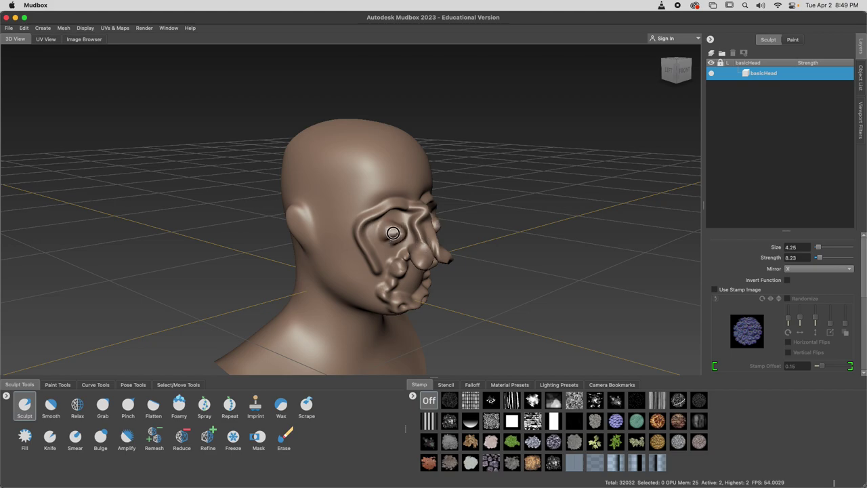
Step: Smooth the raised strokes around the head's nose, mouth and eyes
mouse_move(393, 231)
alt+mouse_down()
mouse_move(363, 234)
mouse_move(380, 230)
alt+mouse_up()
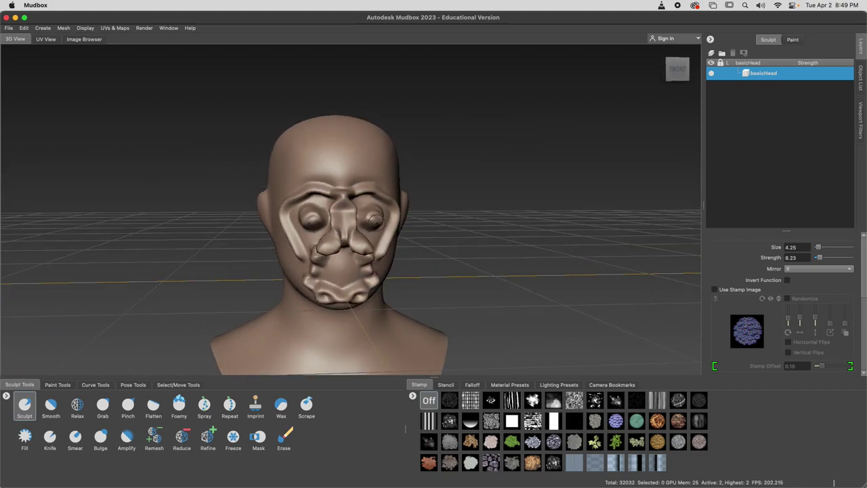
key(shift)
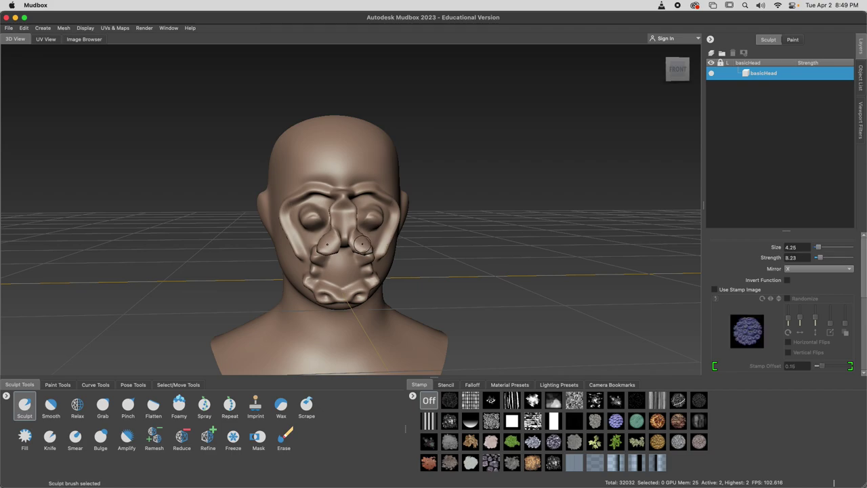
mouse_move(397, 244)
mouse_down()
mouse_move(343, 254)
mouse_move(340, 206)
mouse_up()
shift+drag(296, 232, 314, 219)
mouse_move(341, 265)
alt+mouse_down()
mouse_move(371, 254)
mouse_move(364, 277)
mouse_move(372, 278)
mouse_move(383, 256)
alt+mouse_up()
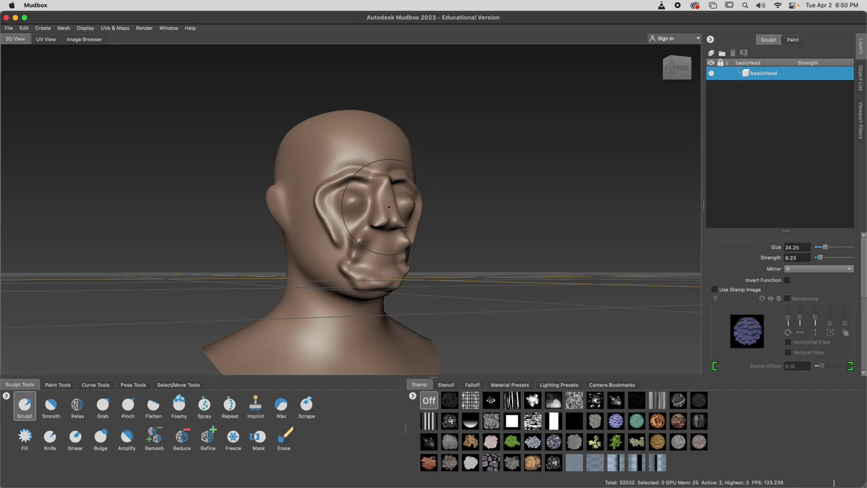
Step: Switch to the Sp 24 MART 421 course page in Chrome, refresh it and close the extra tabs
click(14, 17)
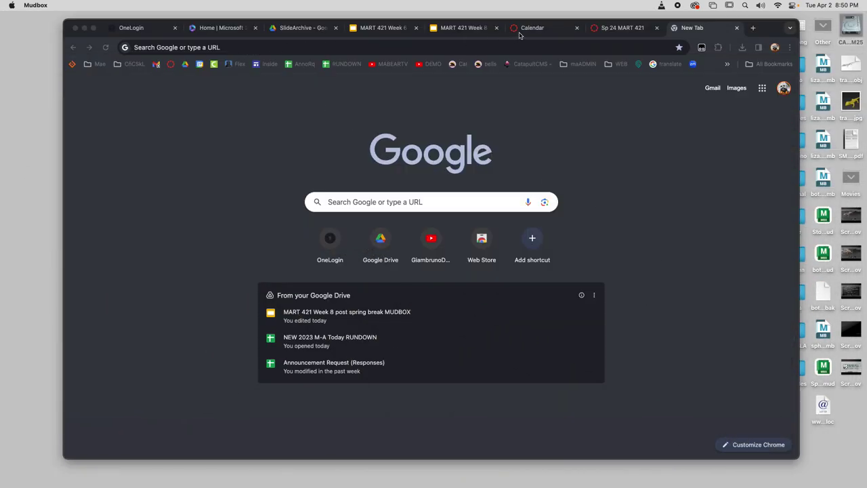
click(607, 28)
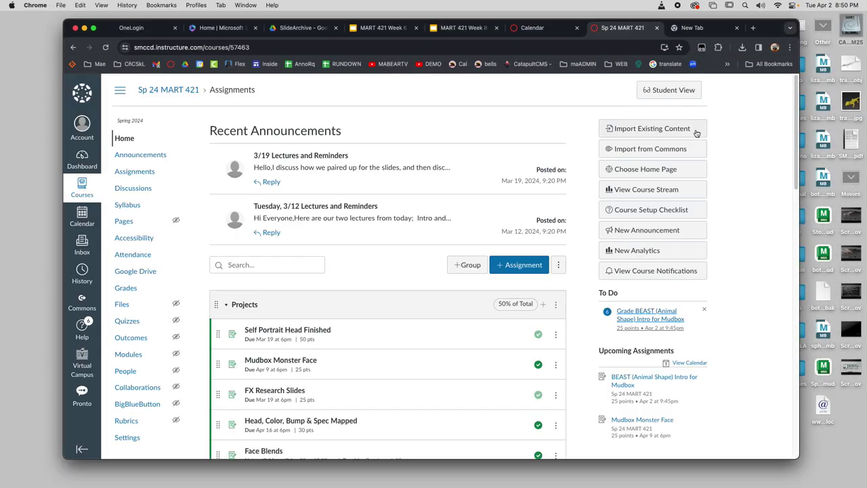
click(640, 314)
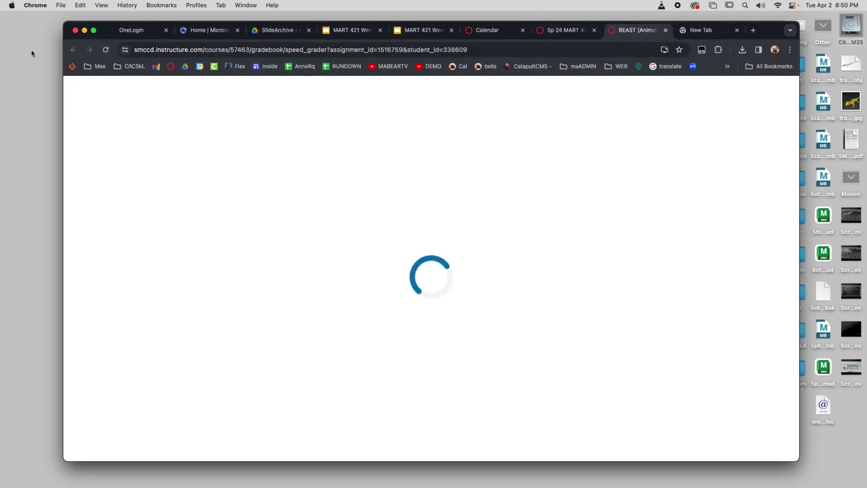
click(666, 30)
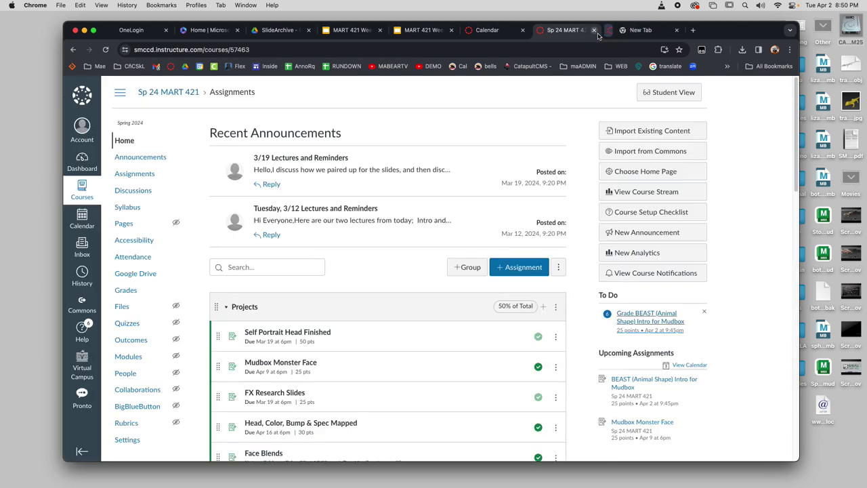
click(107, 50)
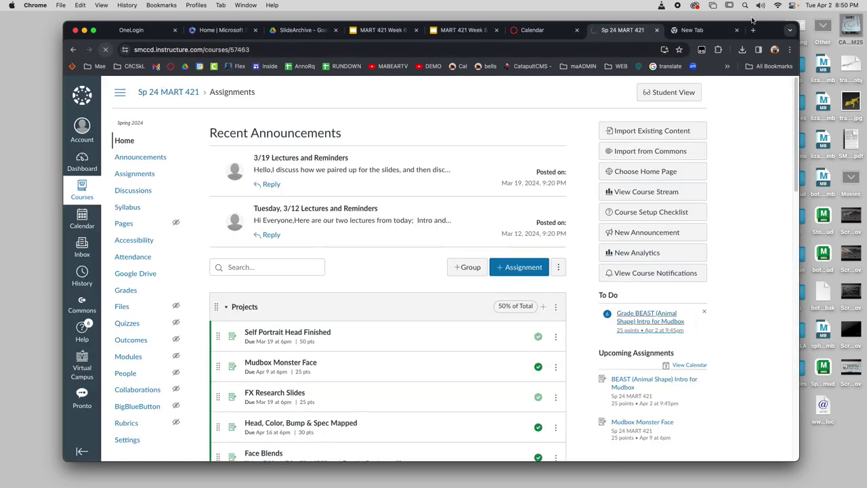
click(737, 30)
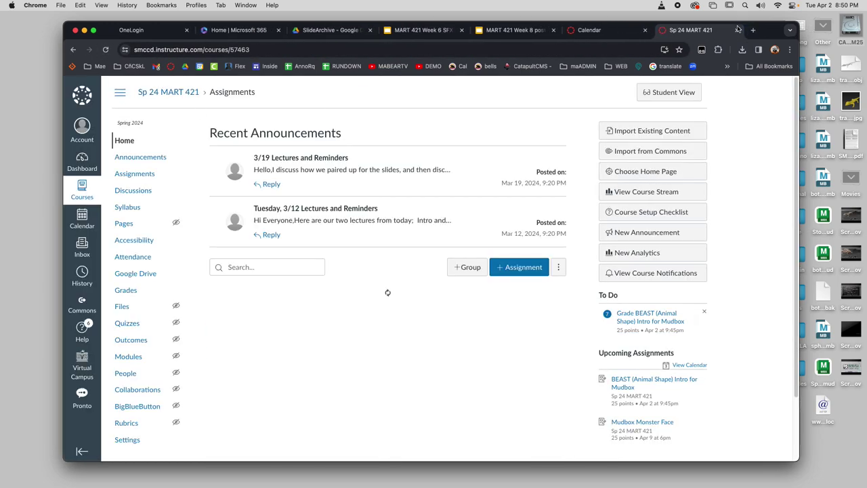
Step: Open the BEAST (Animal Shape) Intro for Mudbox submissions for grading and download ADV_Mudbox_IntroSB.mov
scroll(693, 253, down, 2)
scroll(693, 253, up, 4)
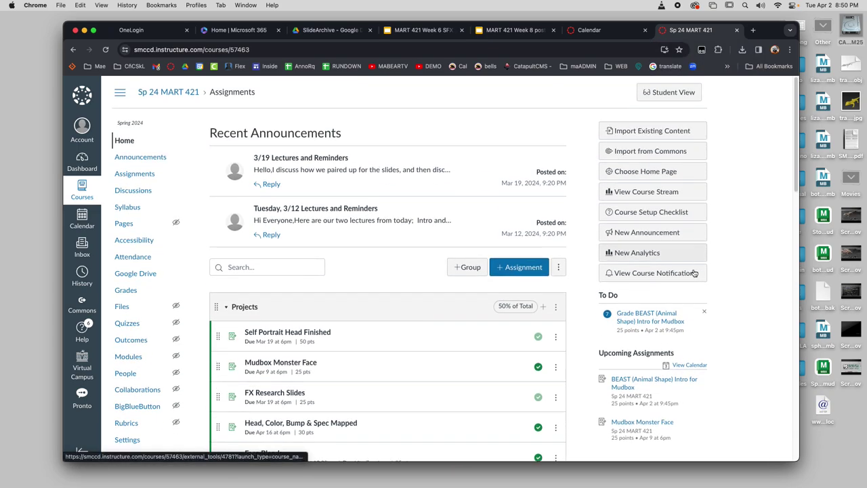
click(660, 367)
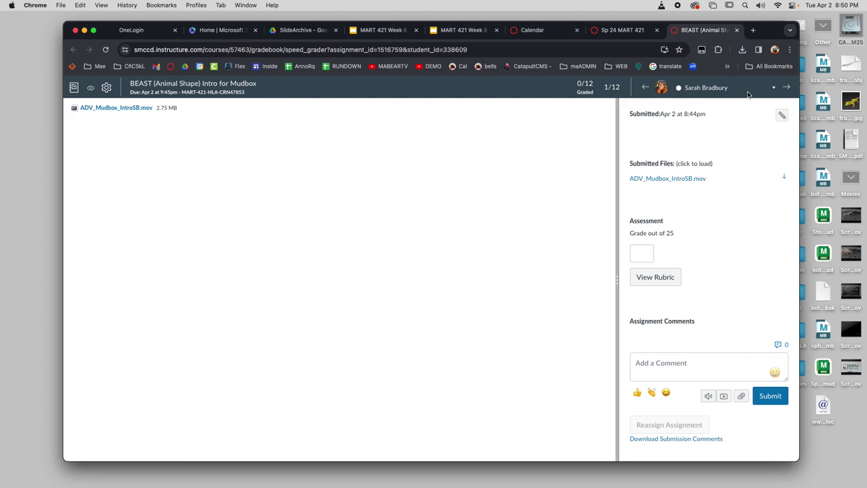
click(774, 87)
click(646, 149)
click(785, 178)
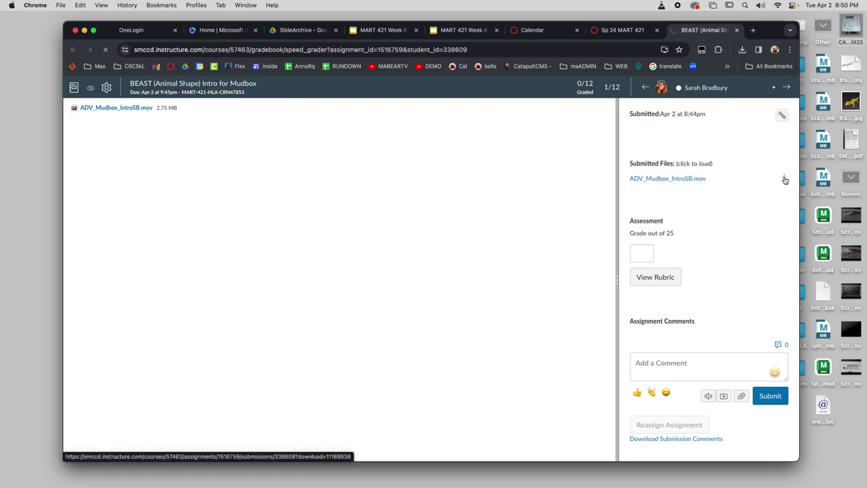
Step: Move the browser window aside and open the CAN-22-134-M25 drive in Finder
drag(762, 37, 727, 29)
click(852, 26)
double_click(853, 26)
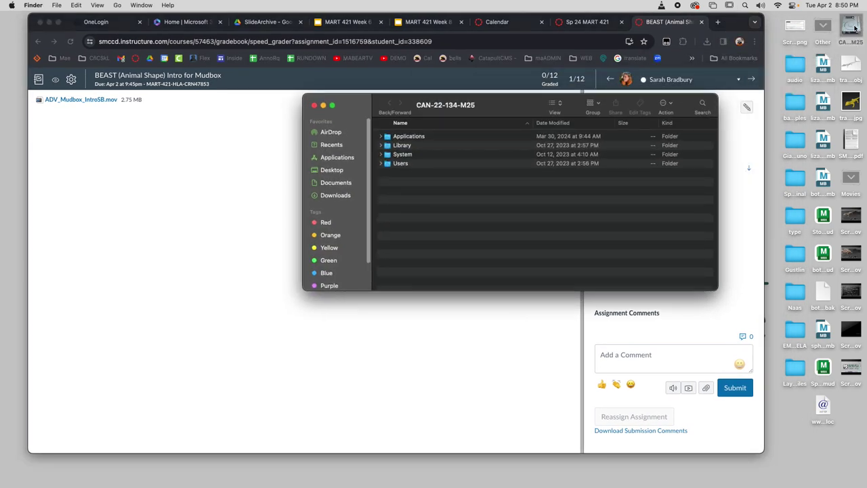